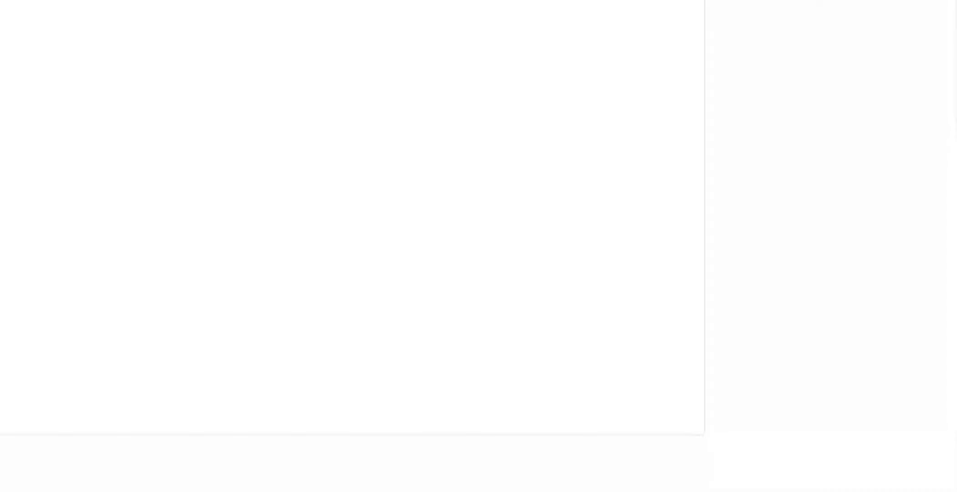
# Step: Browse a choice list on the blank 2022.09.22 registration form and close it without selecting anything
pyautogui.click(1, 126)
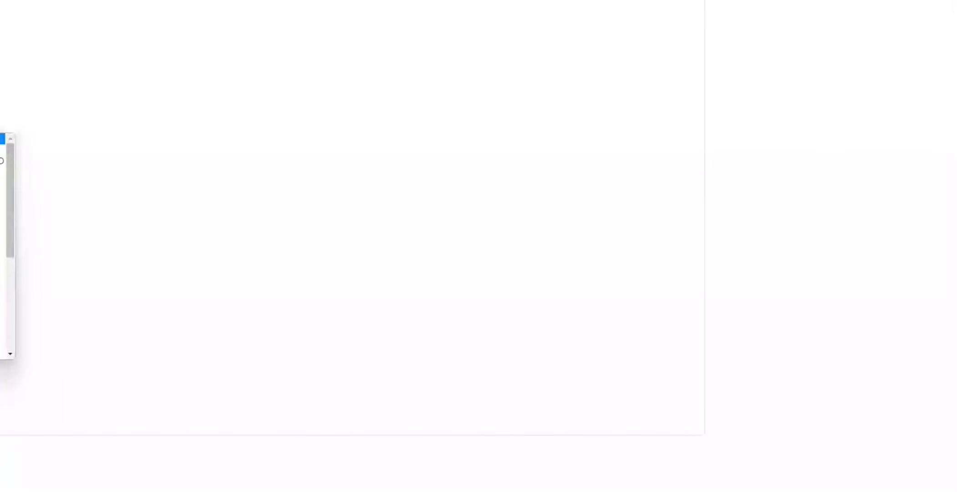
pyautogui.scroll(-3, 3, 325)
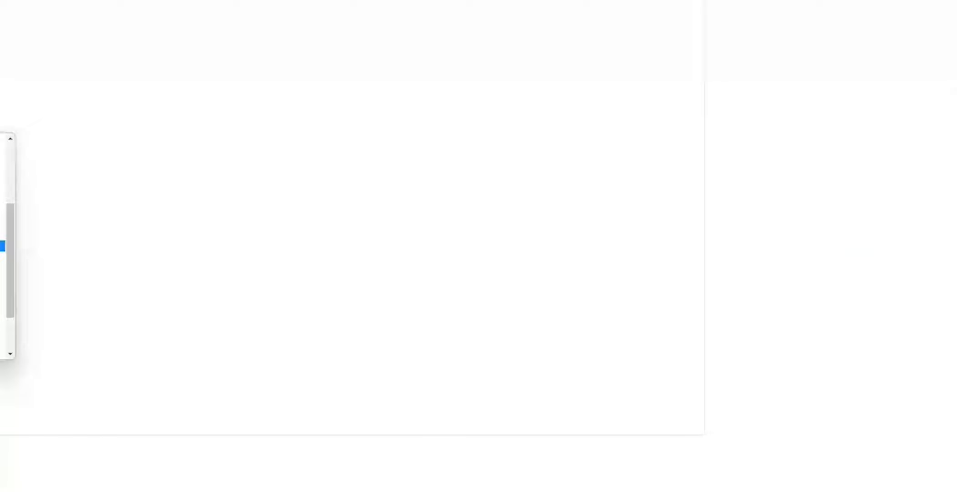
pyautogui.scroll(-3, 3, 255)
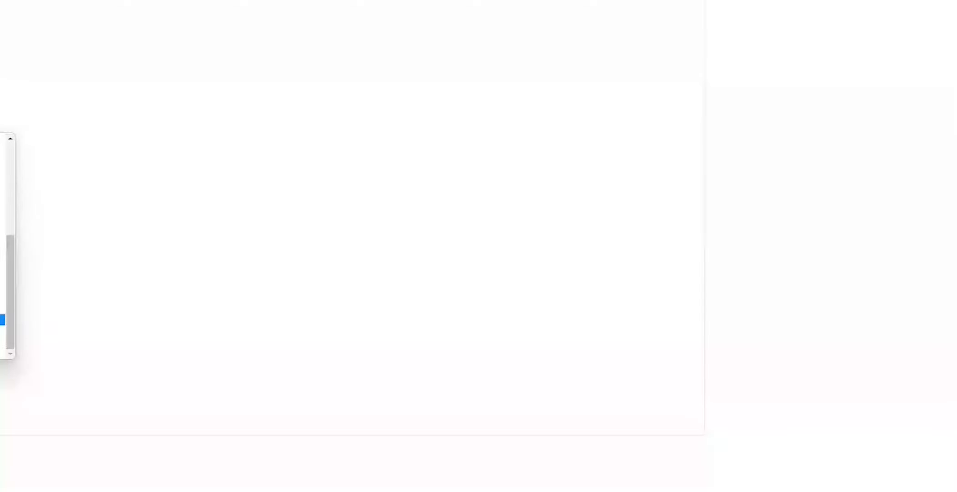
pyautogui.scroll(4, 3, 319)
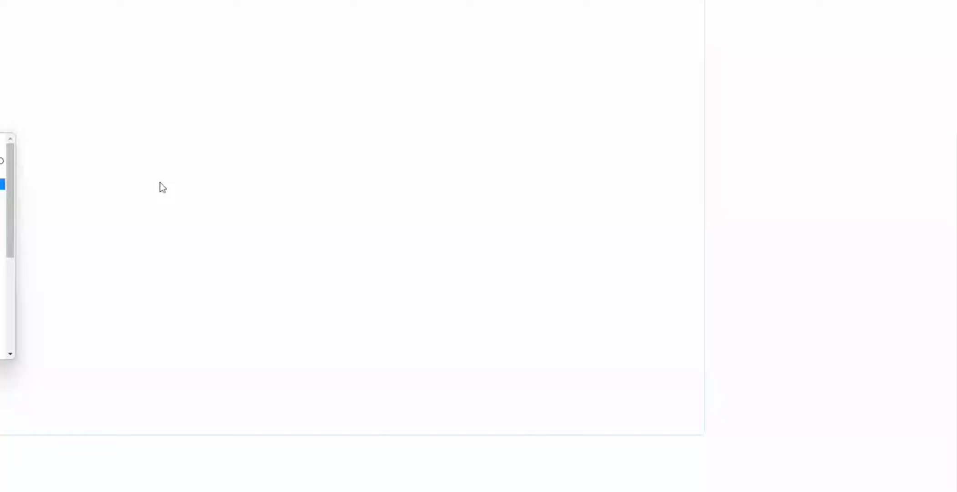
pyautogui.click(2, 184)
pyautogui.scroll(5, 3, 184)
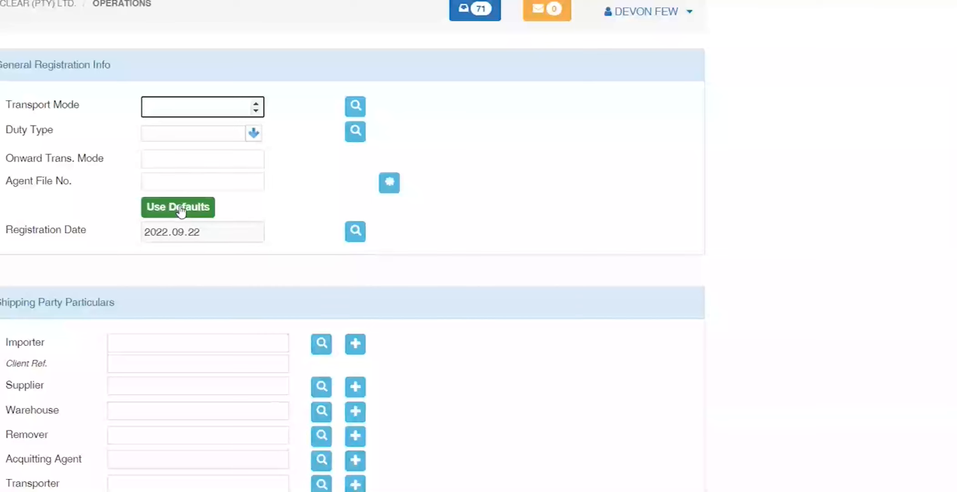
pyautogui.scroll(-10, 76, 326)
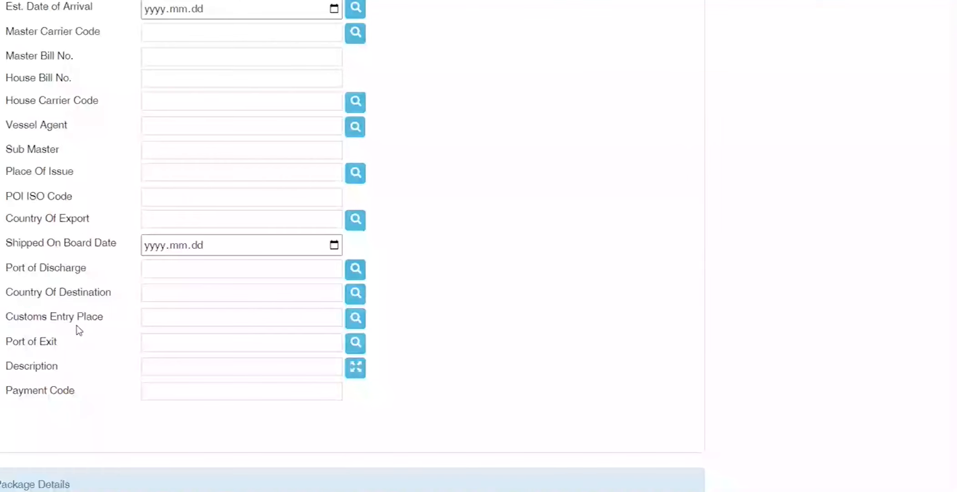
pyautogui.scroll(15, 76, 325)
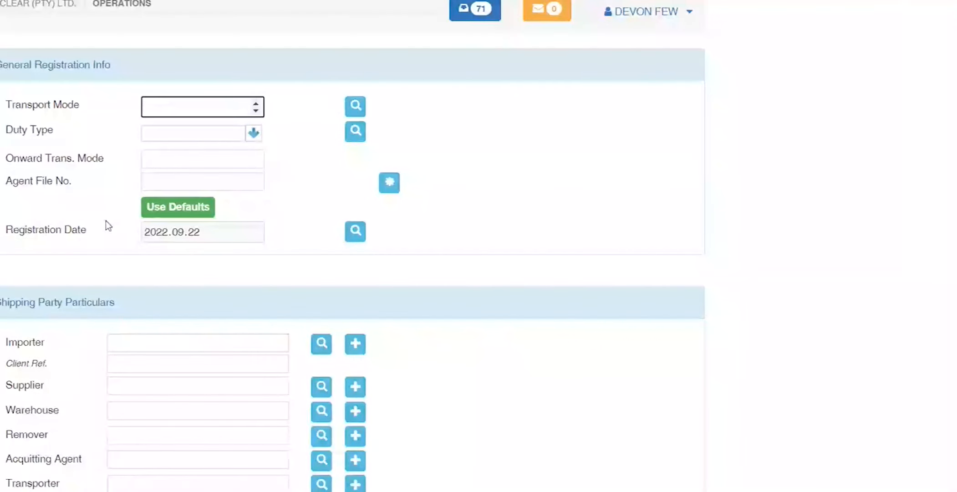
# Step: Enter transport mode 1 and duty type DP and save them as the registration defaults
pyautogui.write('1')
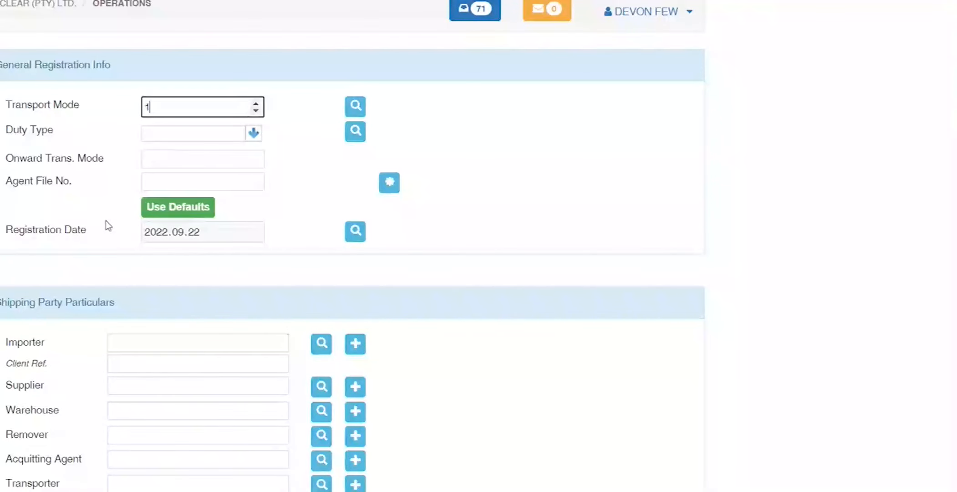
pyautogui.press('Tab')
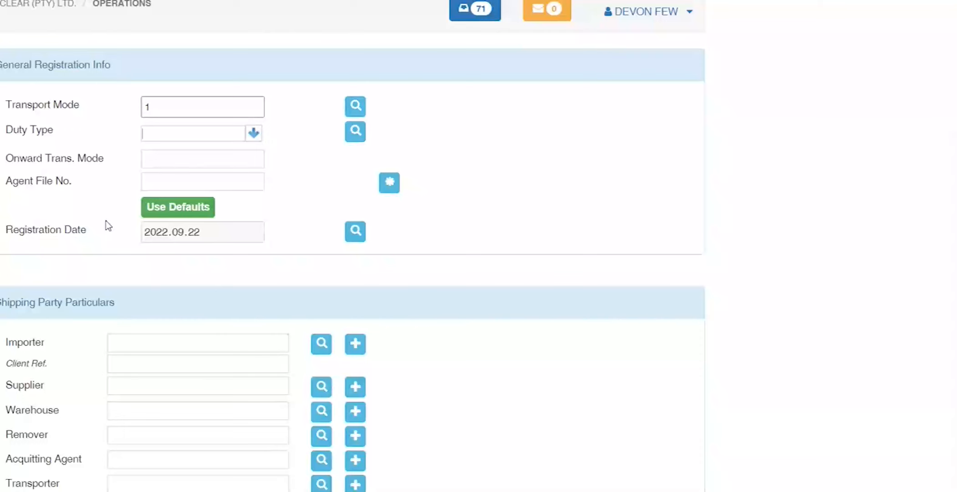
pyautogui.write('DP')
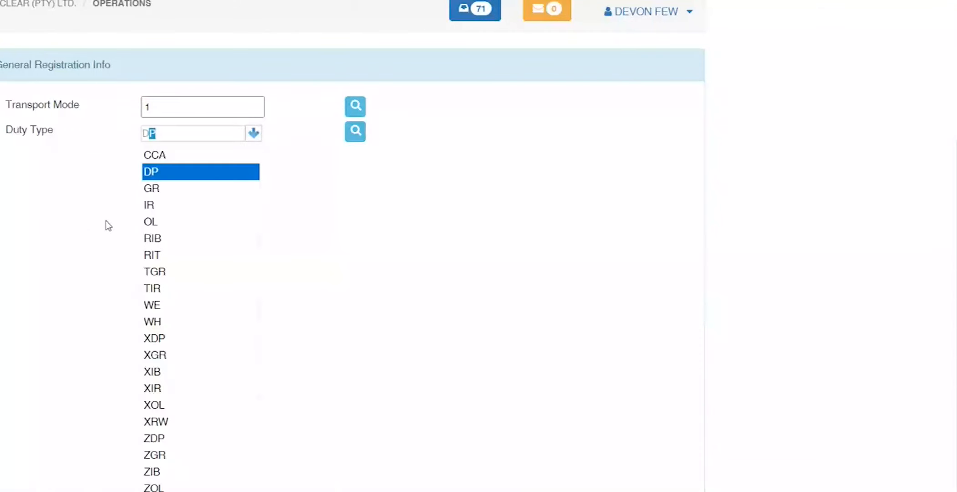
pyautogui.press('Tab')
pyautogui.click(181, 205)
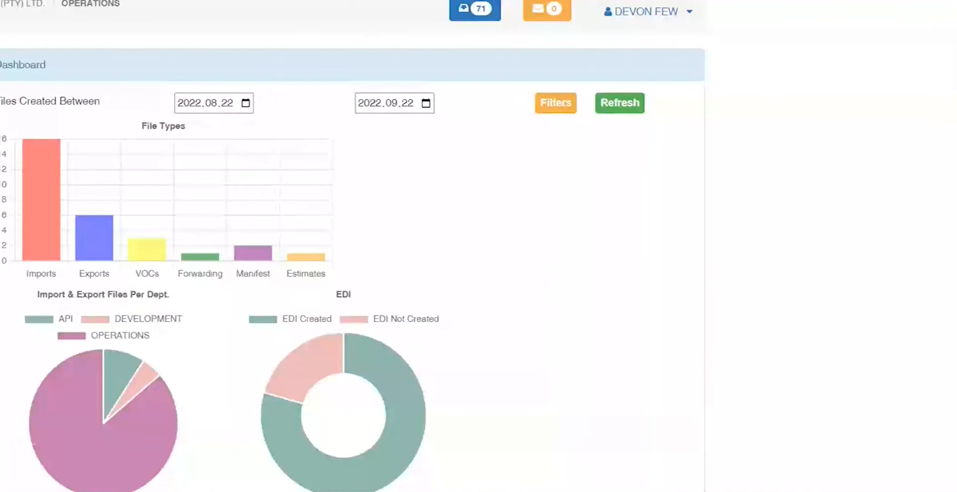
pyautogui.scroll(-3, 352, 255)
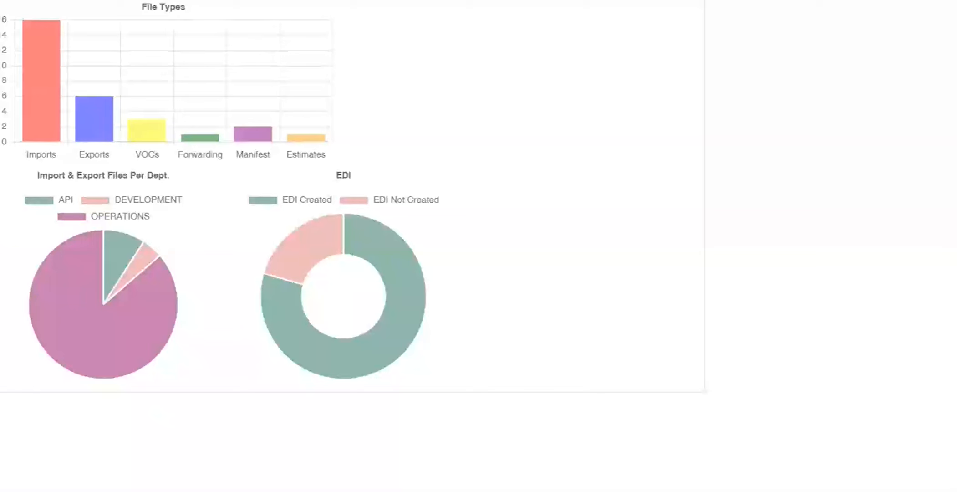
pyautogui.scroll(2, 352, 255)
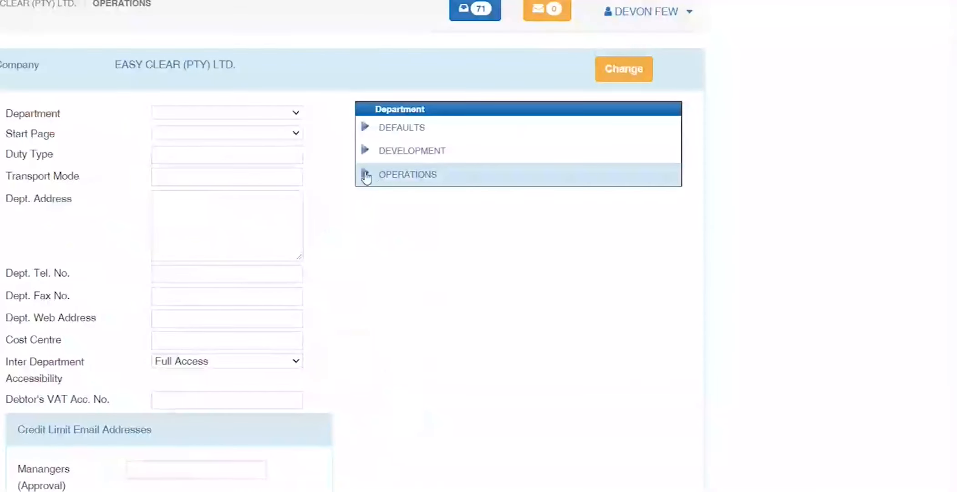
pyautogui.click(366, 175)
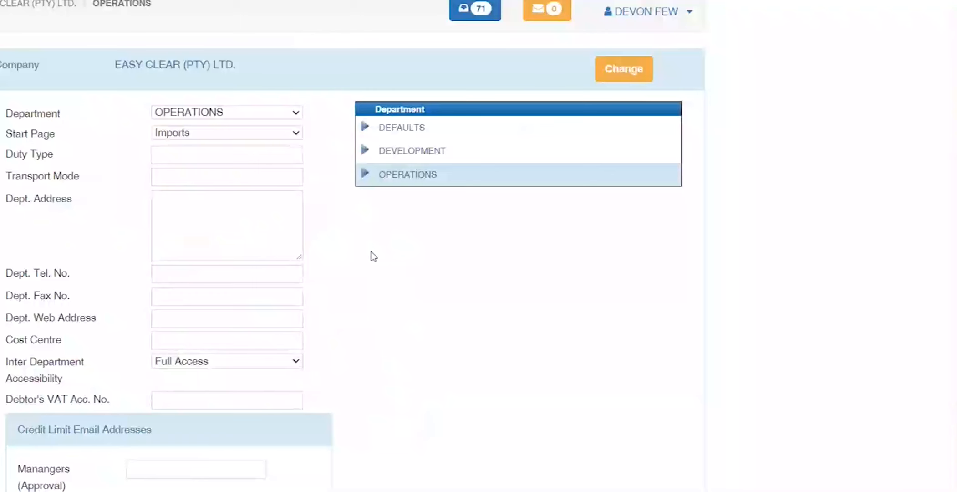
pyautogui.click(389, 172)
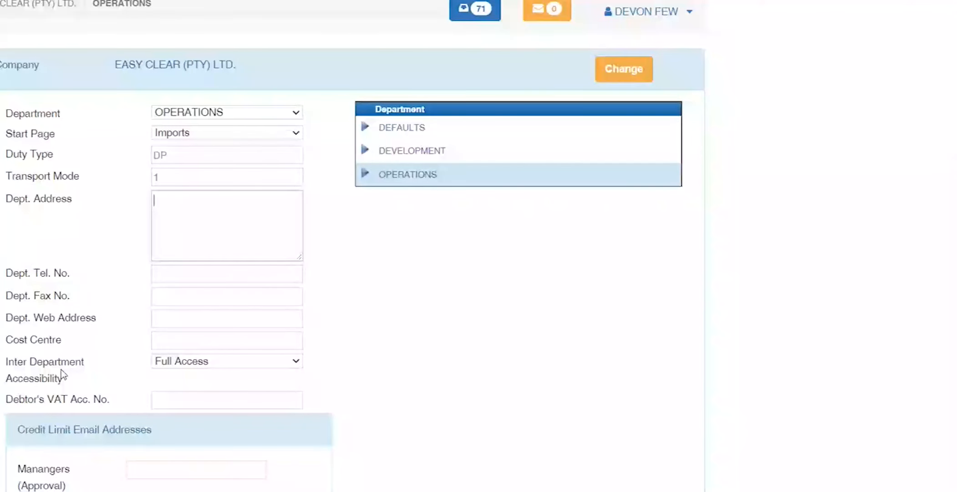
pyautogui.click(225, 362)
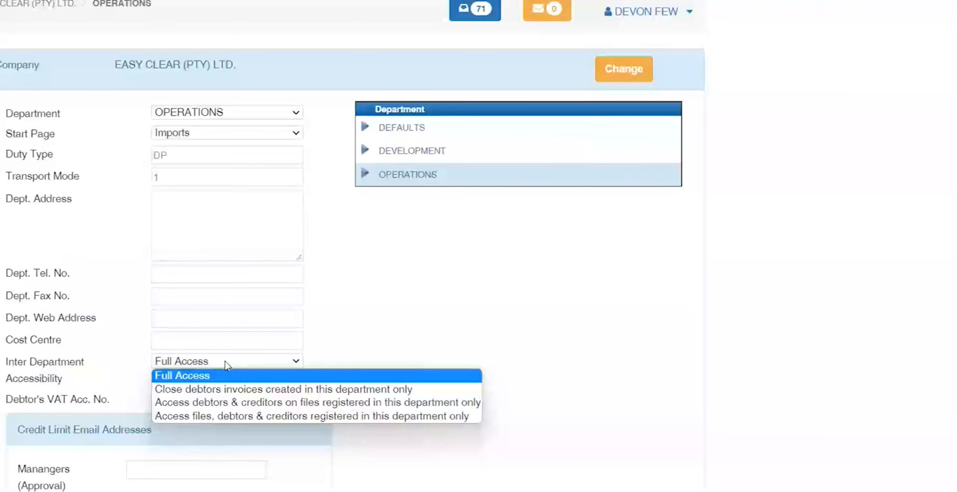
pyautogui.click(225, 361)
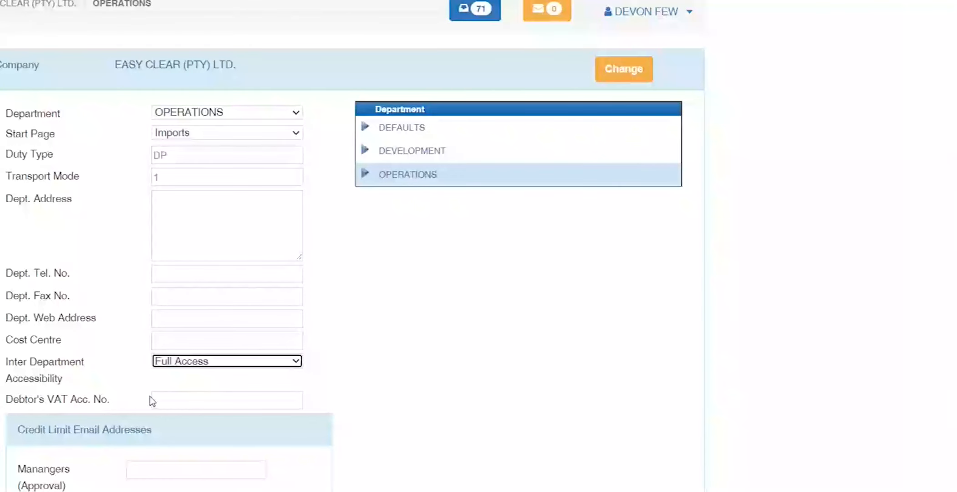
pyautogui.scroll(-1, 132, 397)
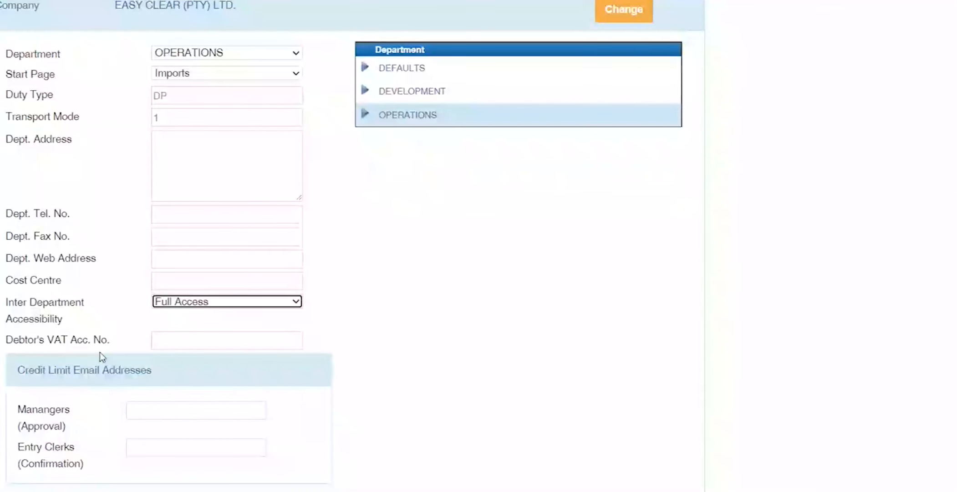
pyautogui.scroll(-1, 99, 357)
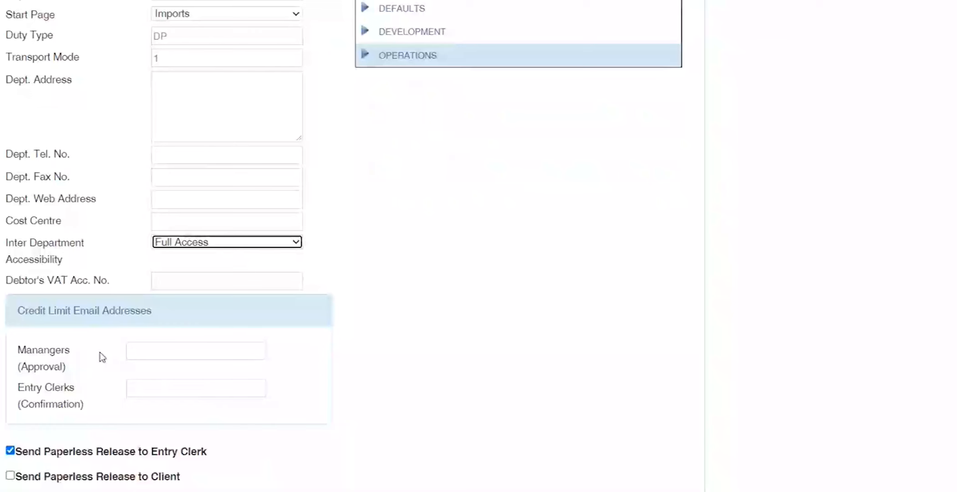
pyautogui.scroll(-4, 102, 356)
pyautogui.scroll(-2, 102, 357)
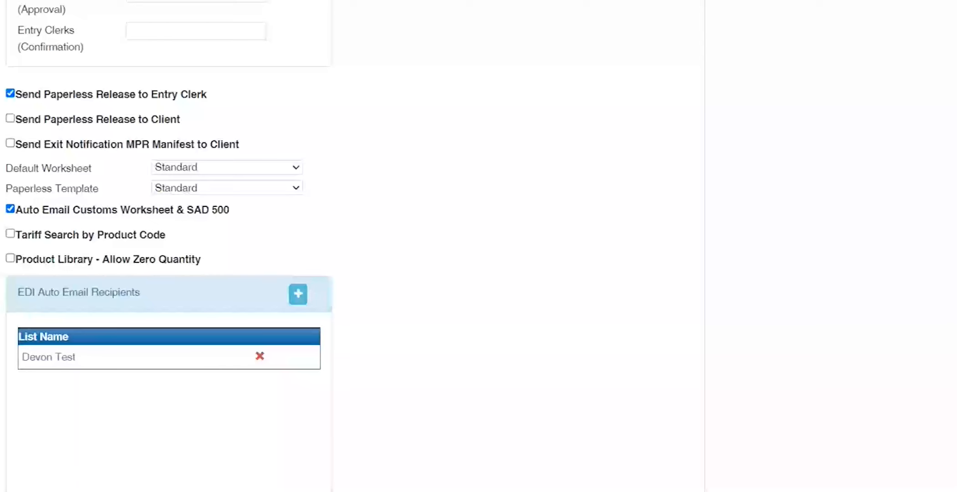
pyautogui.scroll(10, 352, 246)
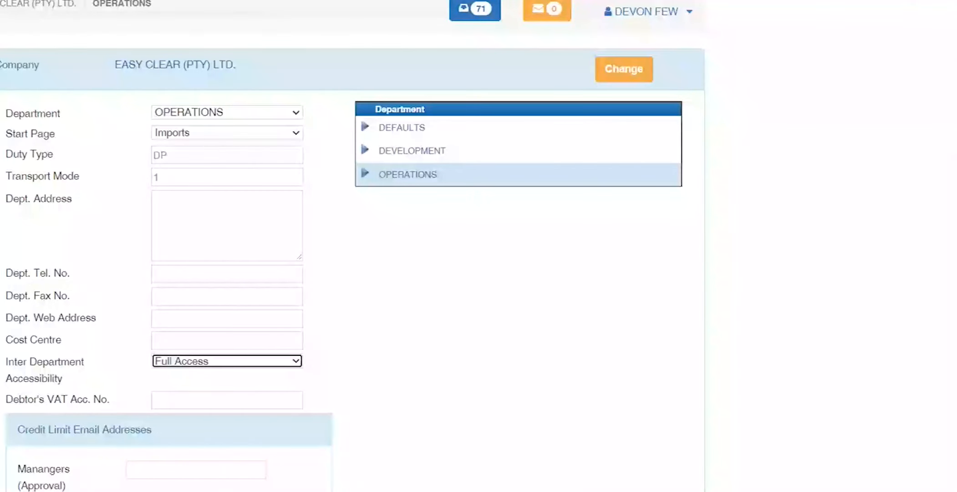
# Step: Open a new import registration, confirm duty type DP and move past Agent File No
pyautogui.click(94, 183)
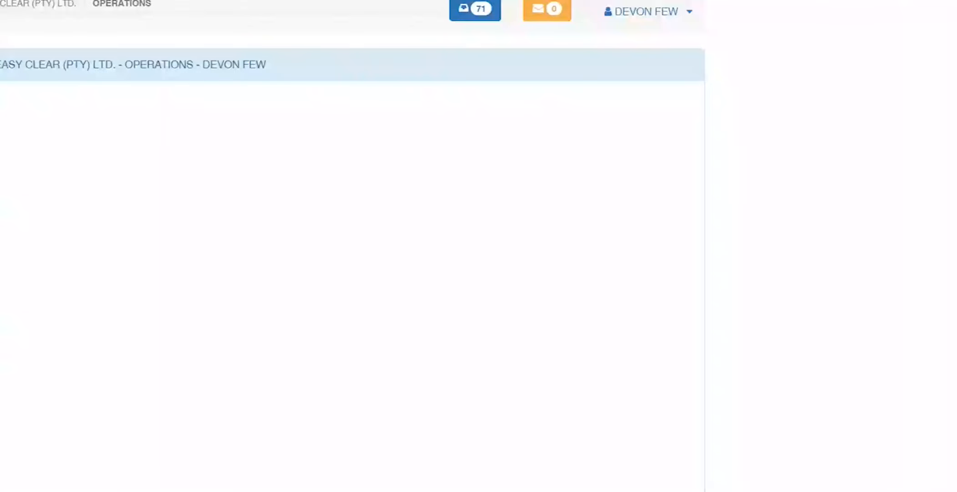
pyautogui.press('Tab')
pyautogui.write('DP')
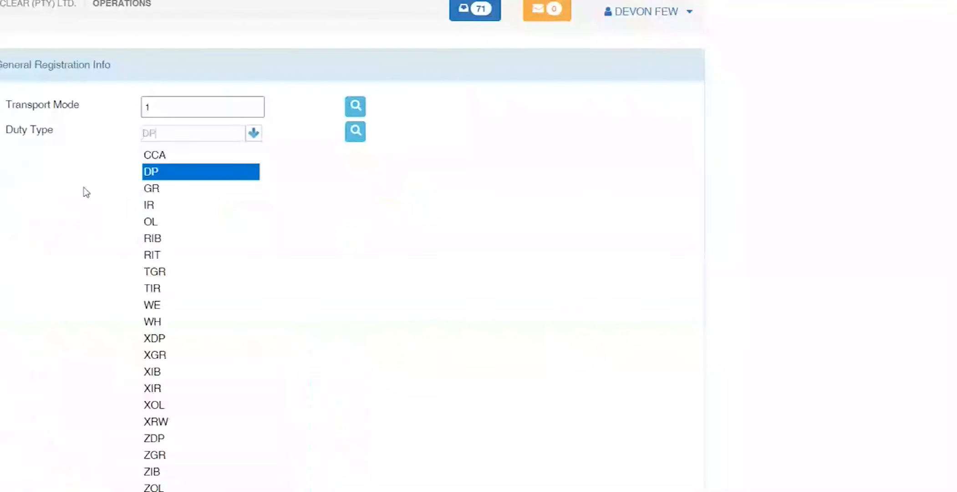
pyautogui.press('Tab')
pyautogui.press('Tab')
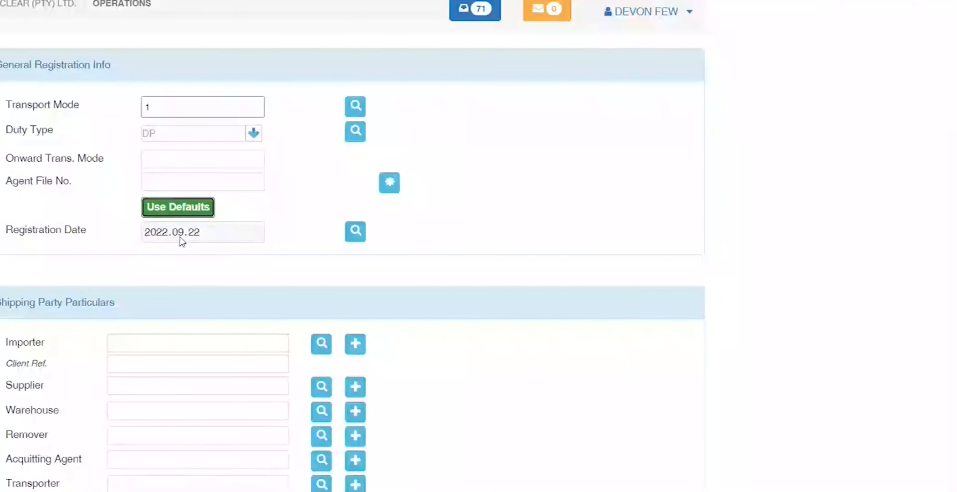
pyautogui.press('Tab')
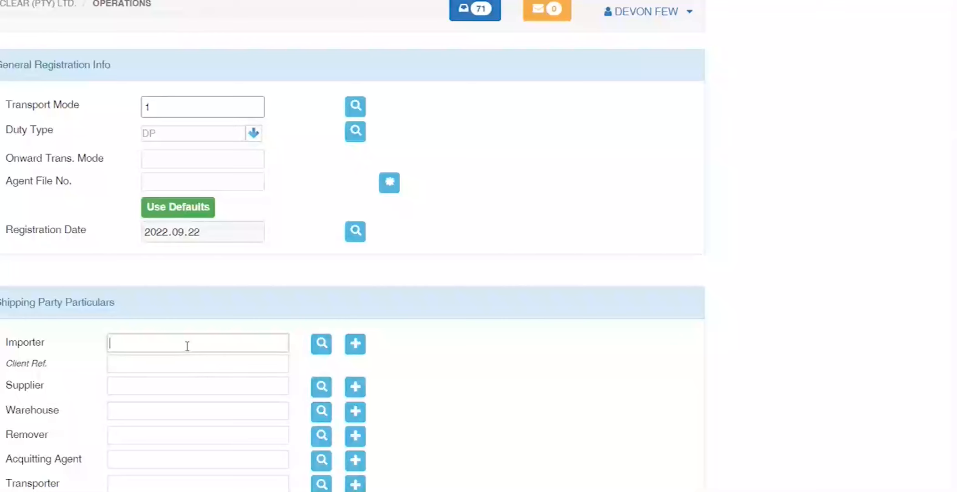
# Step: Search importers for DEVON FE, review the existing DEVON FEW records, and start a new importer client
pyautogui.write('DEVON FE')
pyautogui.press('Tab')
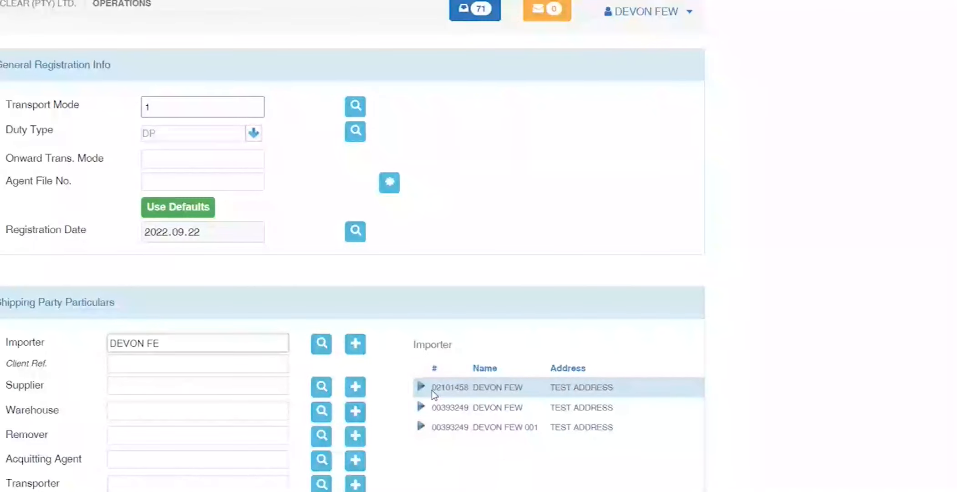
pyautogui.click(492, 412)
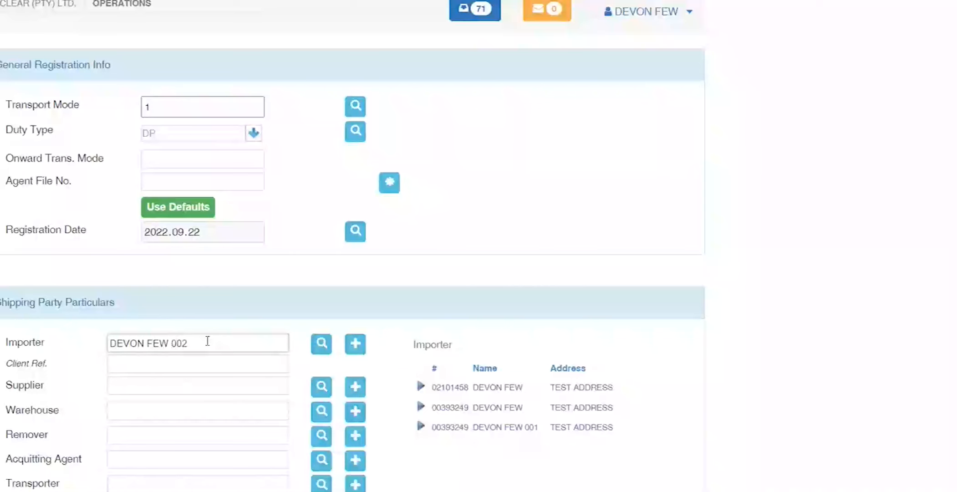
pyautogui.click(356, 344)
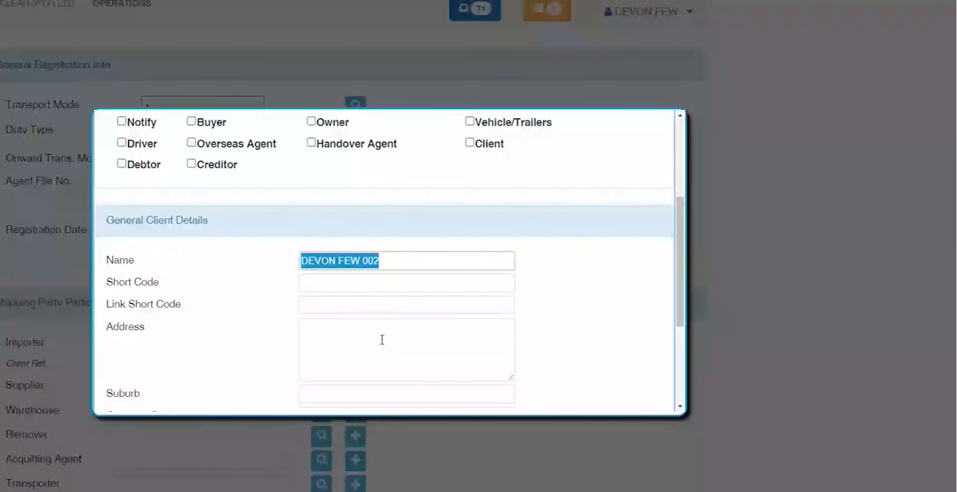
# Step: Give the new importer the address 23 TEST ROAD and save its client details
pyautogui.click(382, 339)
pyautogui.write('TEST ADDRES')
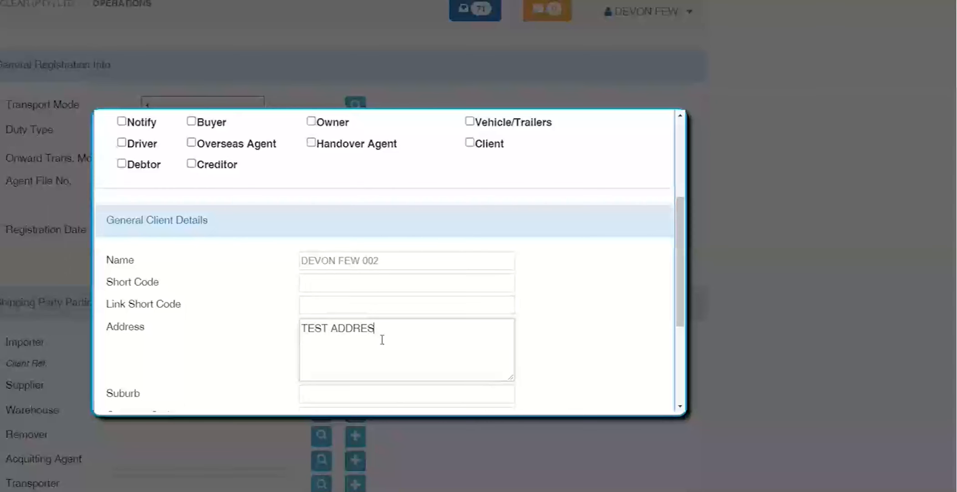
pyautogui.hotkey('ctrl', 'a')
pyautogui.write('23')
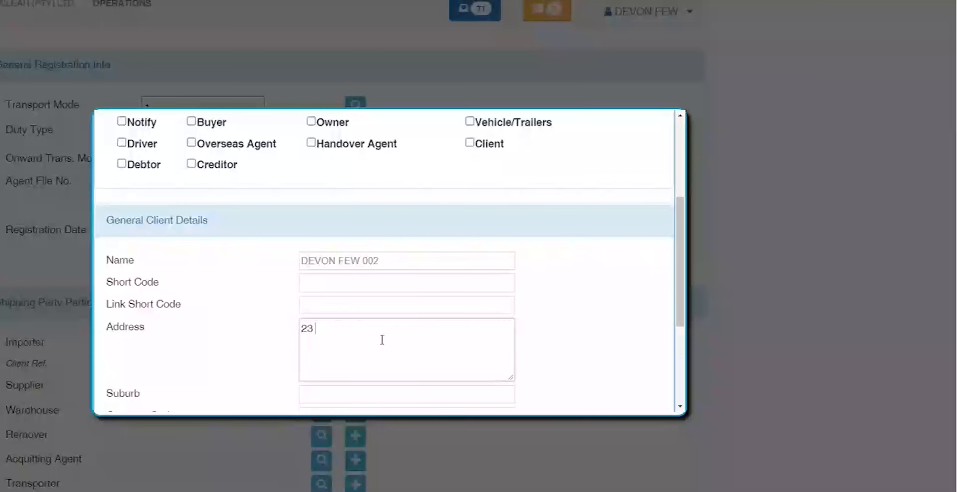
pyautogui.write(' TEST ROA')
pyautogui.write('D')
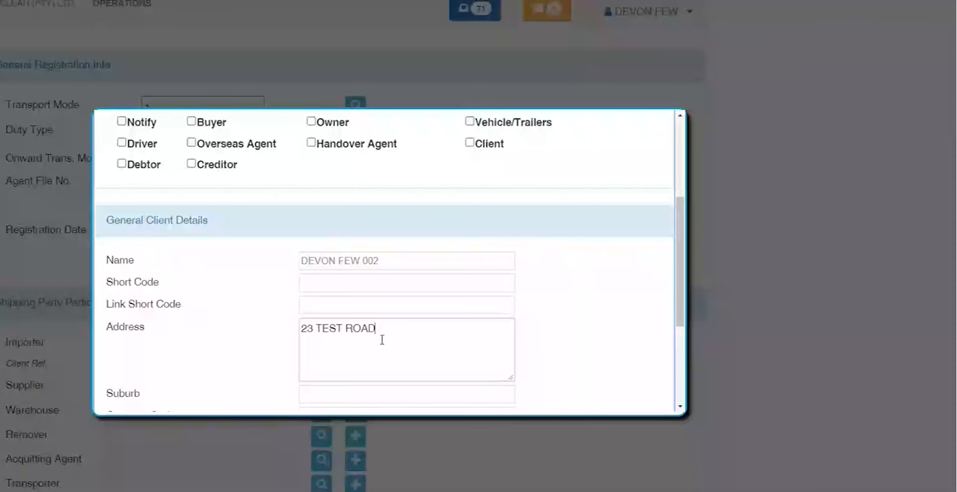
pyautogui.scroll(4, 382, 340)
pyautogui.click(596, 131)
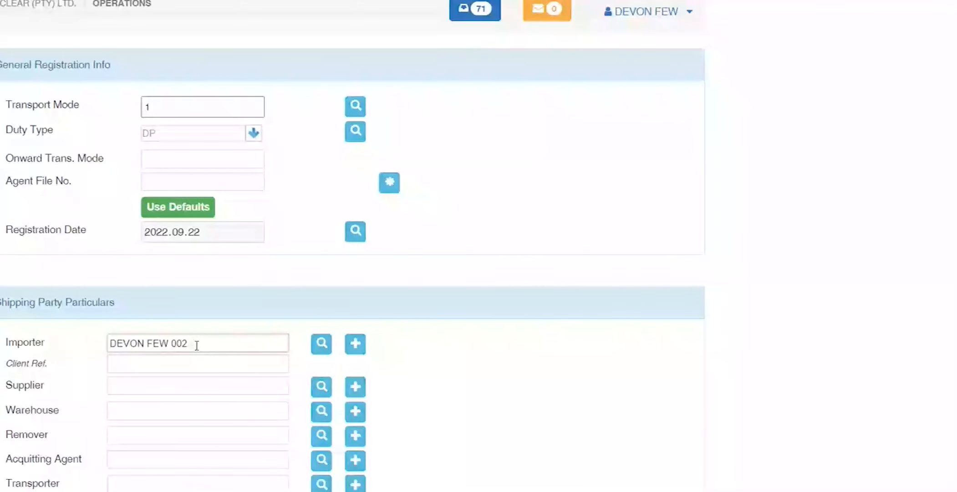
pyautogui.moveTo(197, 345); pyautogui.dragTo(111, 361)
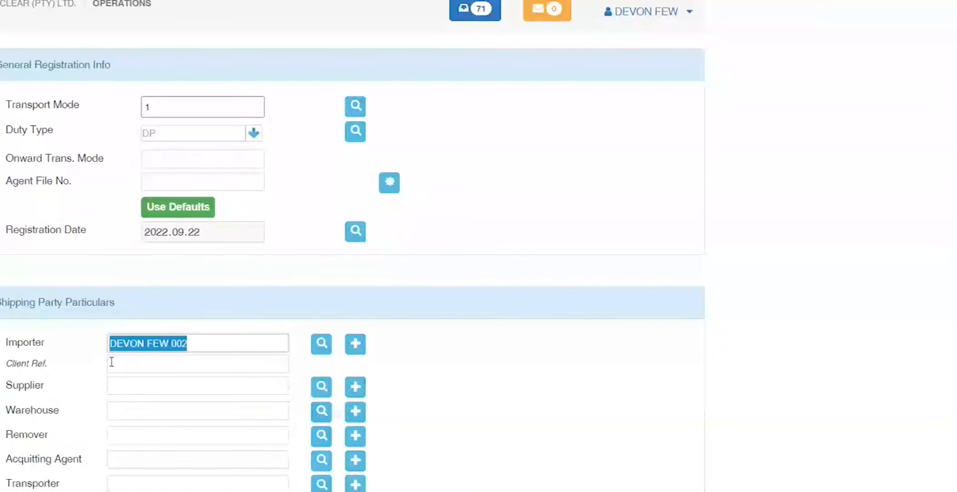
pyautogui.click(19, 262)
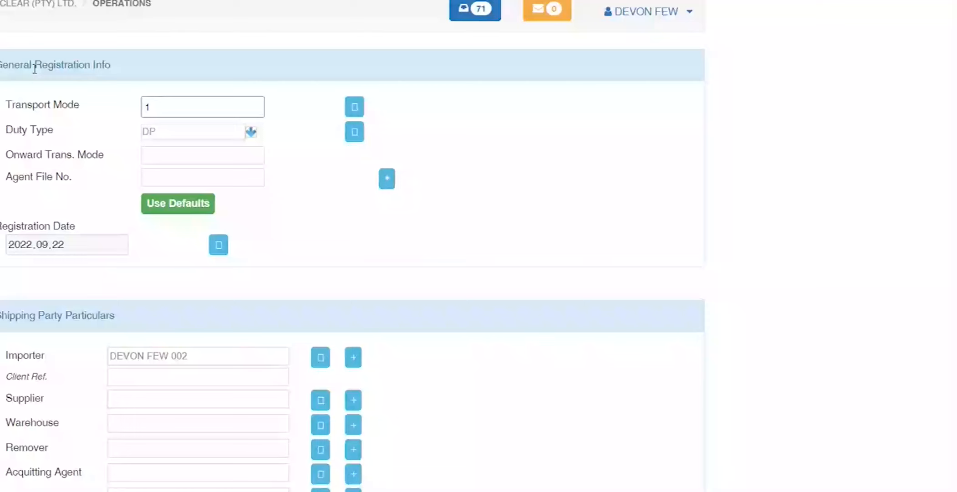
pyautogui.scroll(-8, 35, 68)
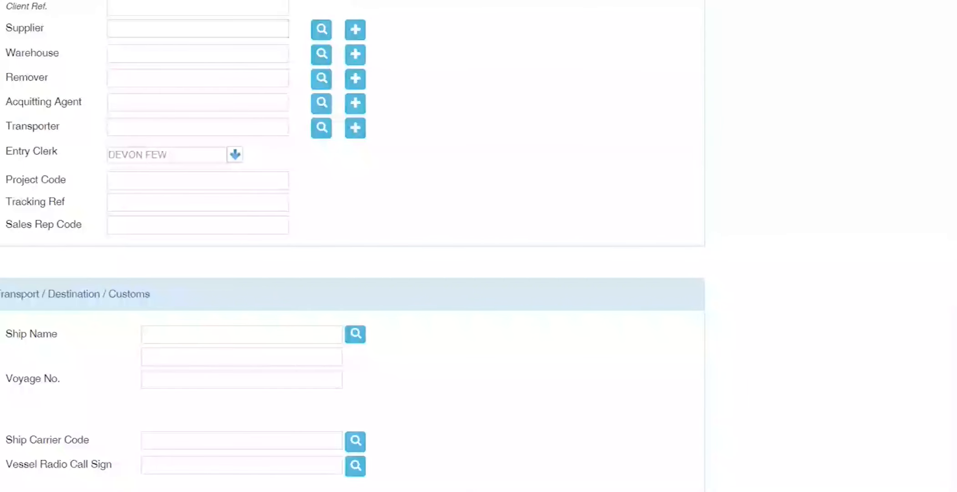
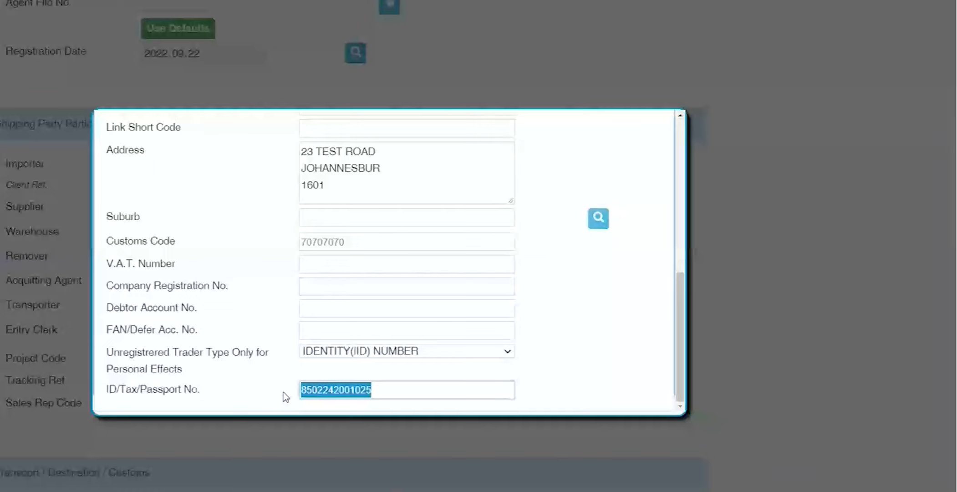
# Step: Save the new importer's client details with address 23 TEST ROAD, then bring the Teams meeting forward
pyautogui.scroll(2, 586, 366)
pyautogui.scroll(5, 586, 364)
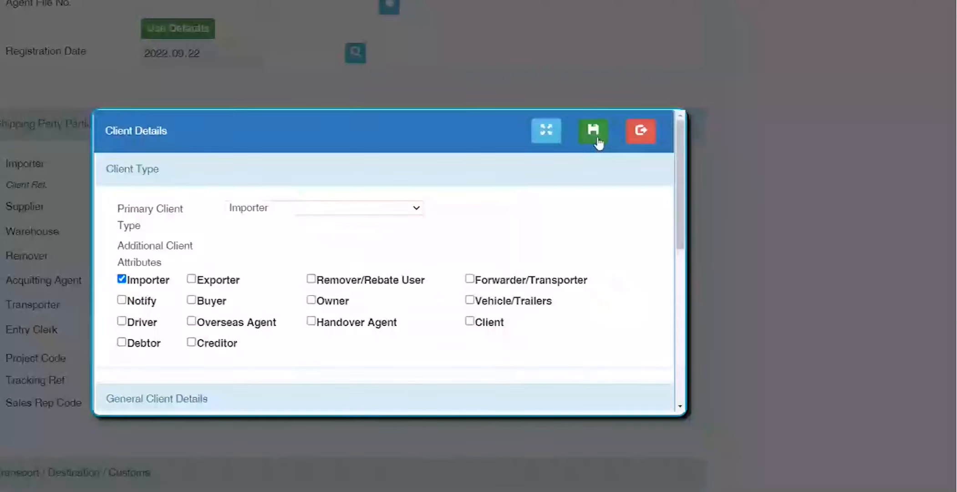
pyautogui.click(597, 137)
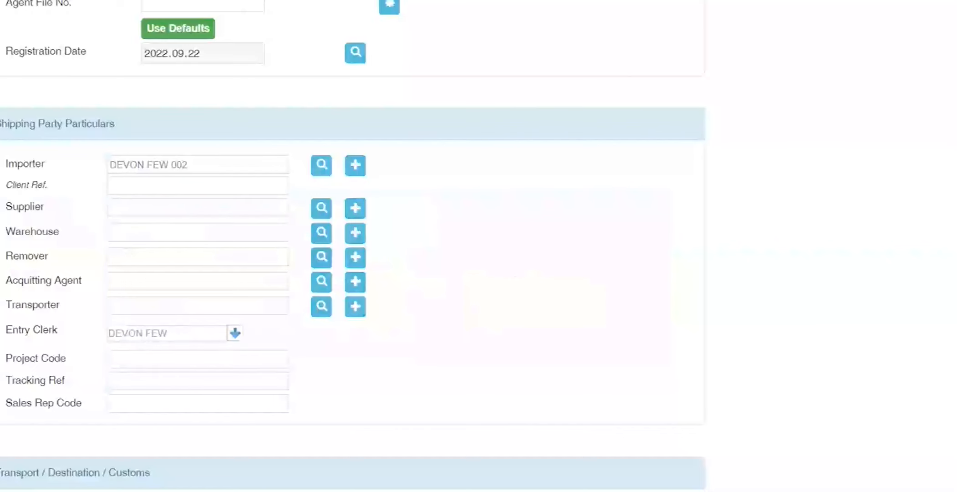
pyautogui.hotkey('alt', 'Tab')
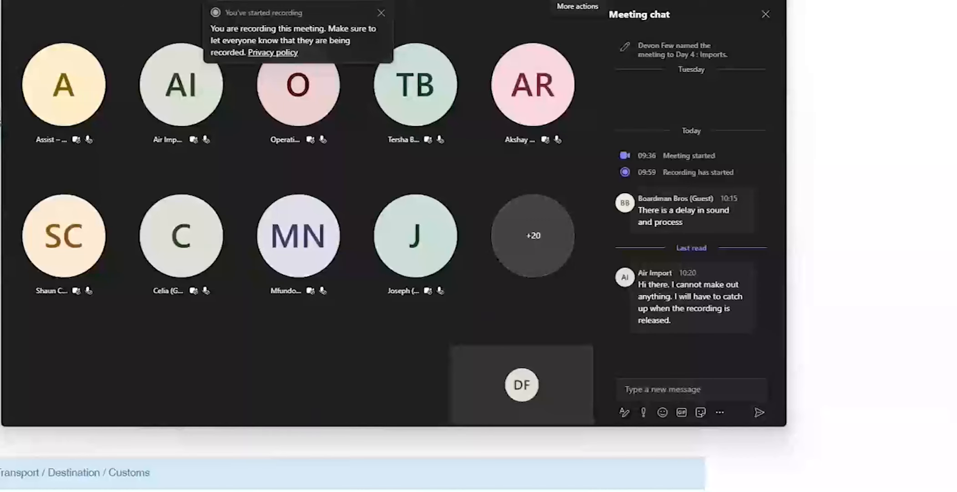
# Step: Check Teams audio and video device settings, restore the meeting chat, then return to Easy Clear's Client Details
pyautogui.click(577, 3)
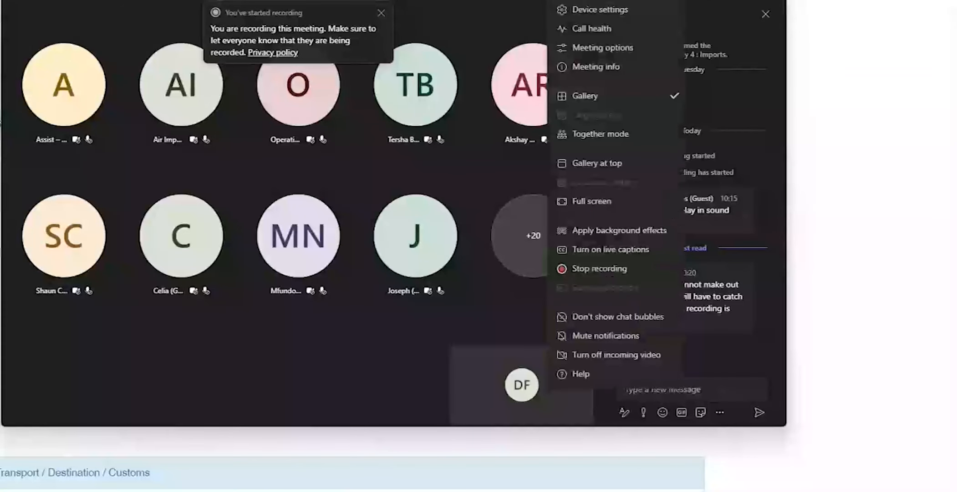
pyautogui.click(600, 9)
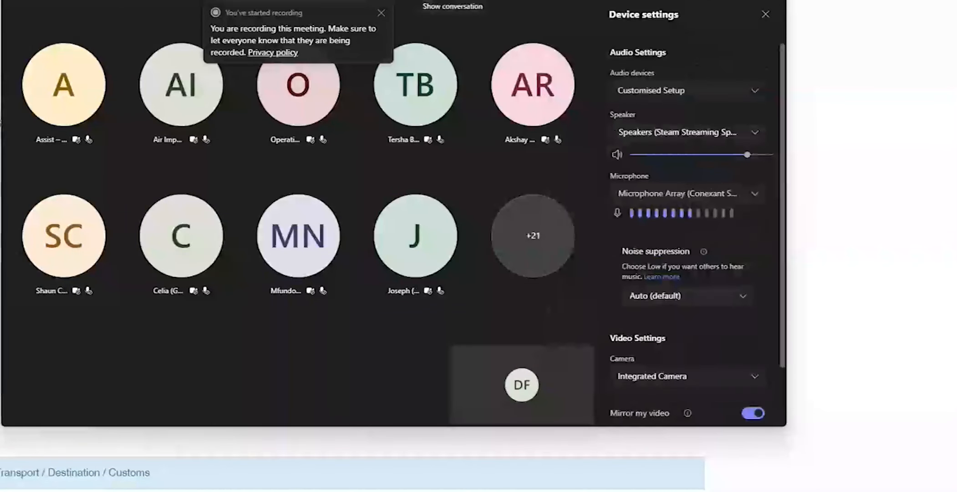
pyautogui.click(453, 1)
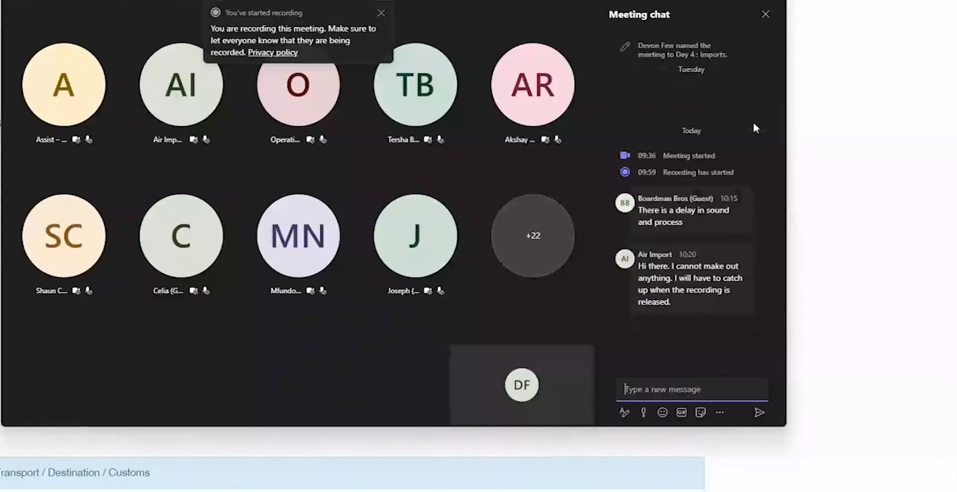
pyautogui.click(357, 164)
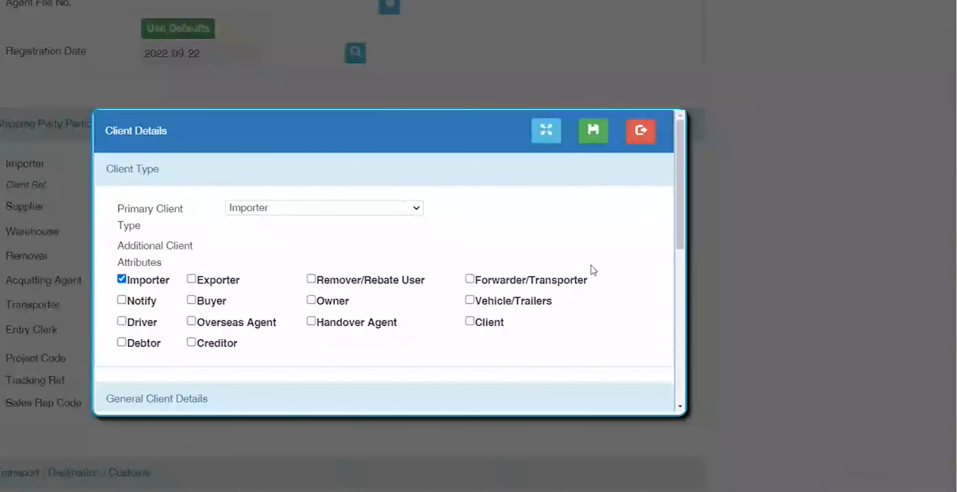
# Step: Enter customs code 70707070 and the ID number, keeping IDENTITY(IID) NUMBER as the trader type
pyautogui.scroll(-3, 582, 312)
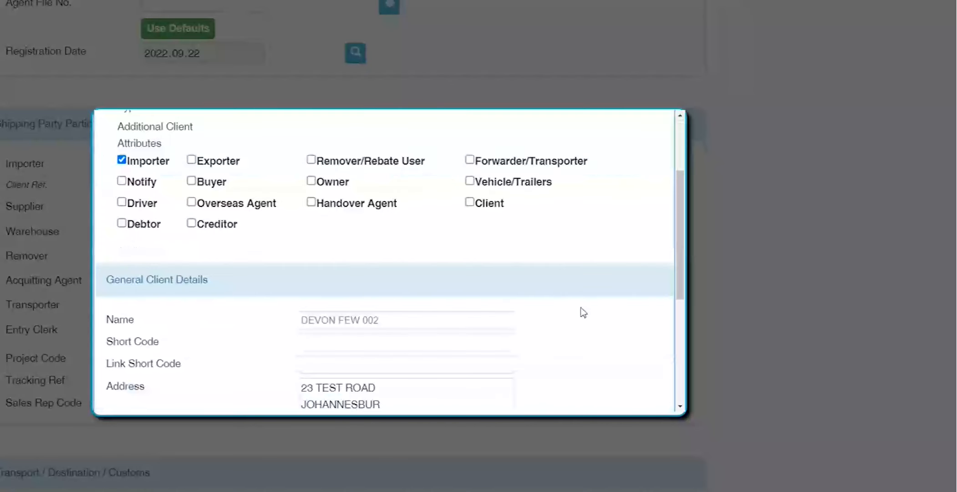
pyautogui.scroll(-6, 583, 312)
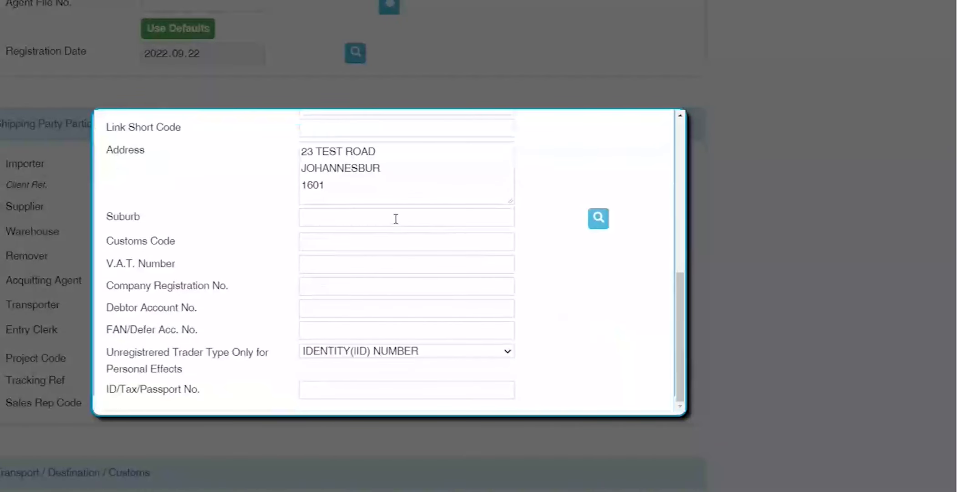
pyautogui.click(380, 243)
pyautogui.write('70707070')
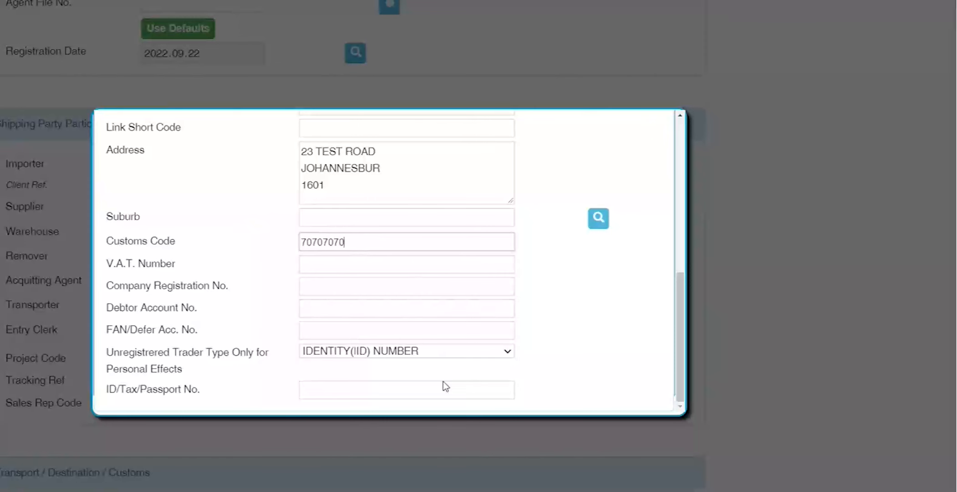
pyautogui.click(397, 390)
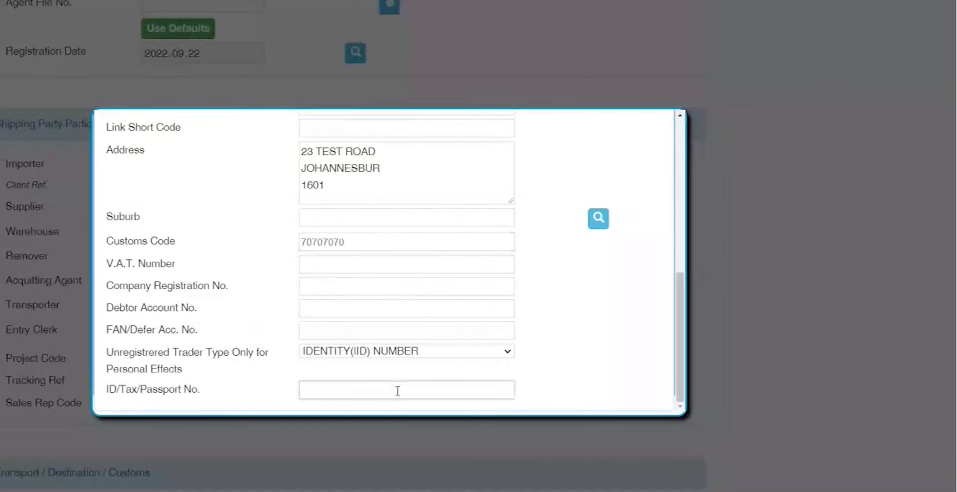
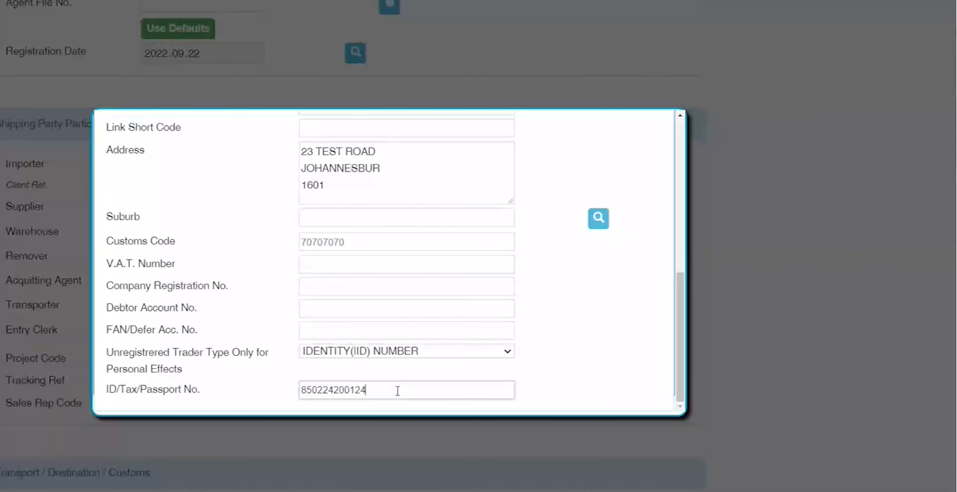
pyautogui.moveTo(374, 248); pyautogui.dragTo(191, 245)
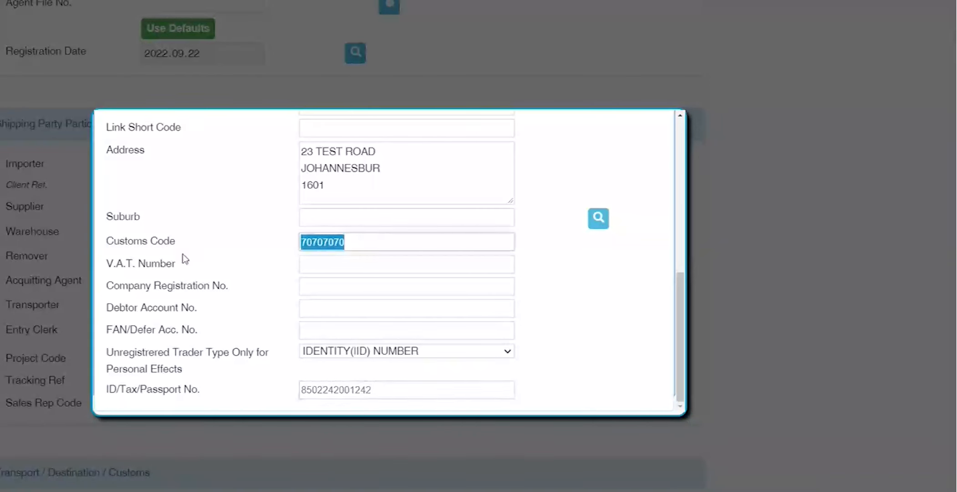
pyautogui.click(433, 350)
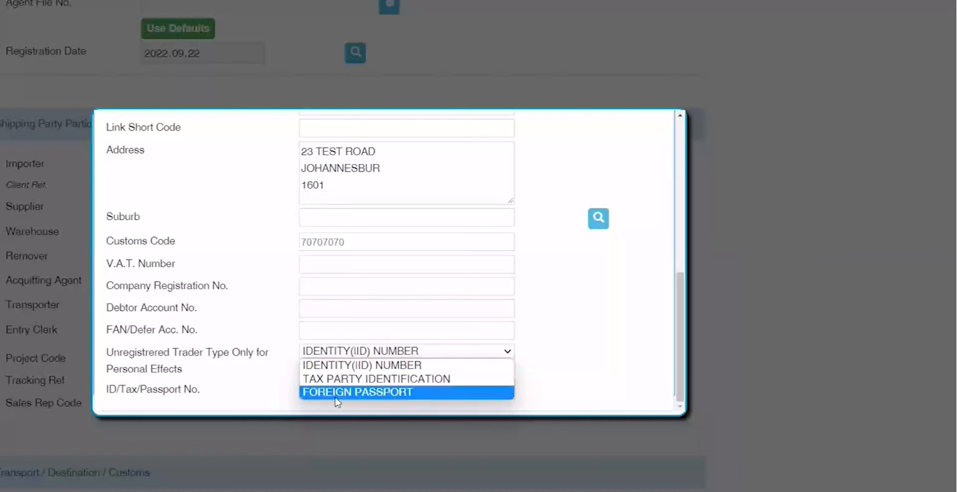
pyautogui.click(405, 367)
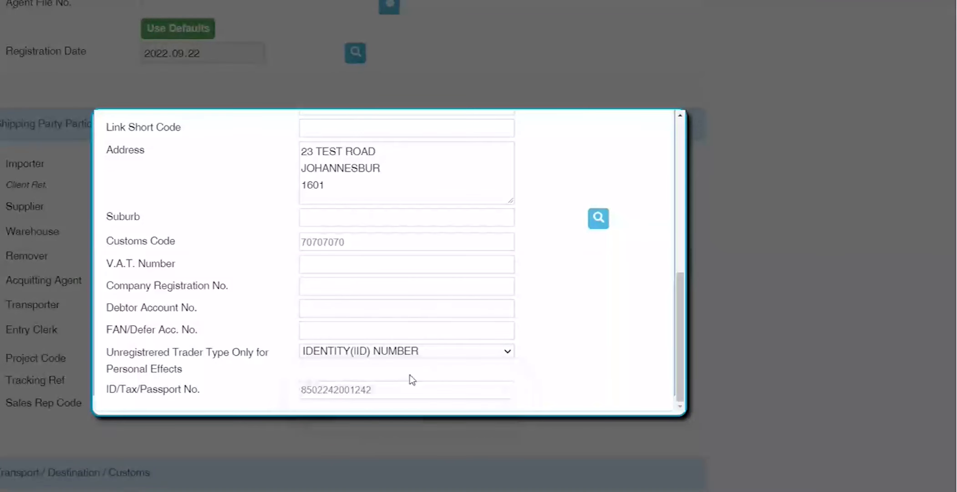
pyautogui.doubleClick(392, 395)
pyautogui.click(545, 313)
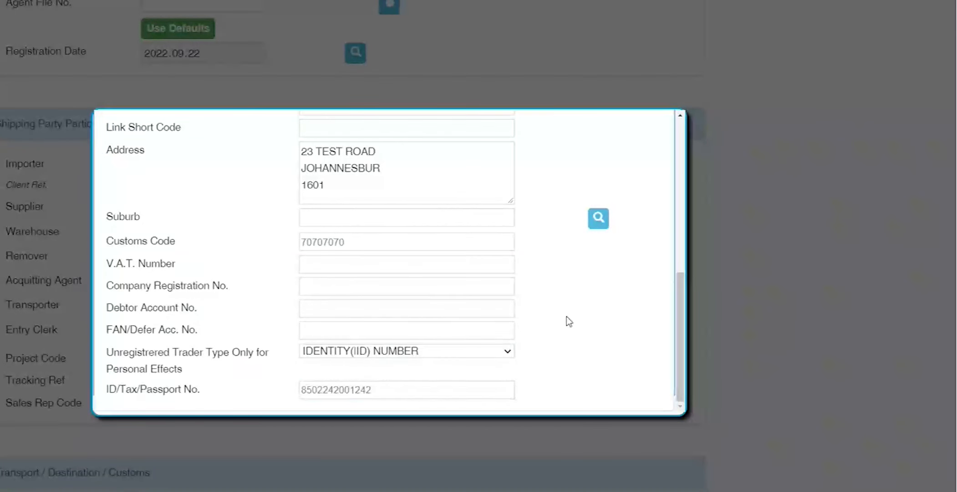
pyautogui.scroll(10, 567, 316)
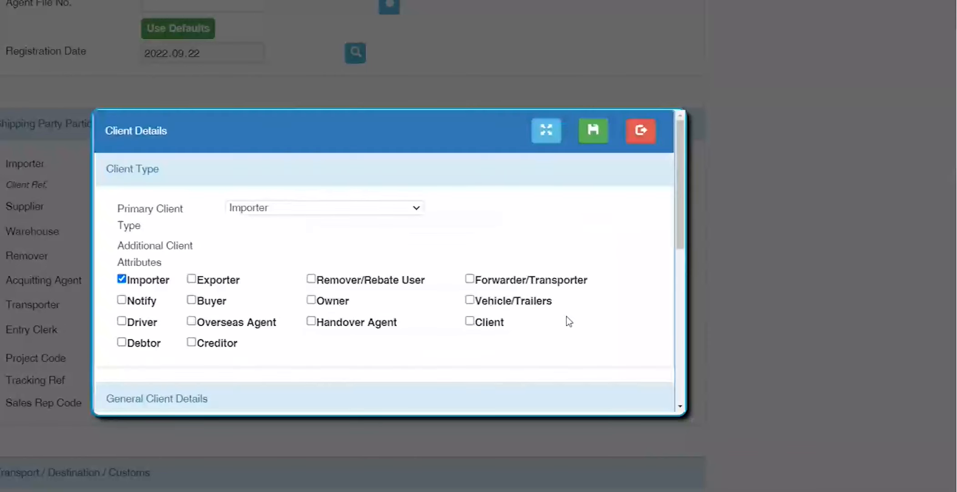
# Step: Maximise the Client Details dialog and change the client name's last digit to 3
pyautogui.click(552, 136)
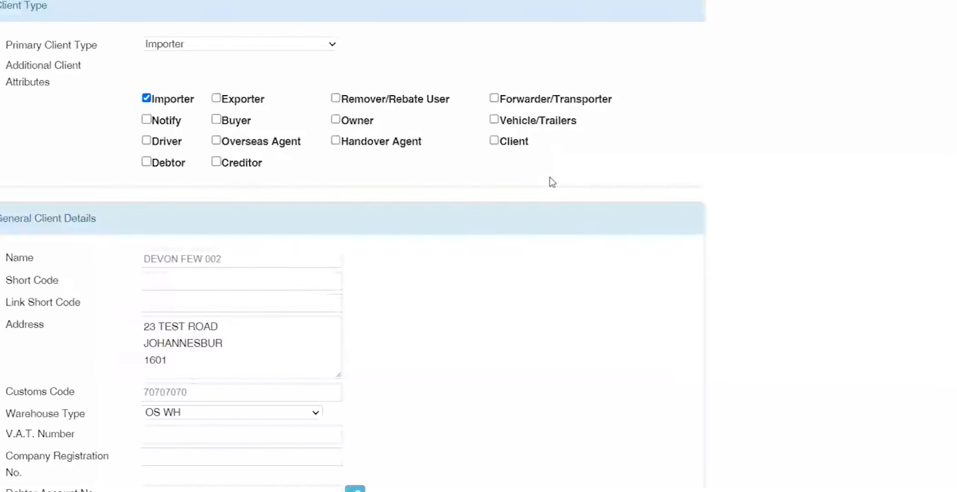
pyautogui.scroll(-4, 551, 182)
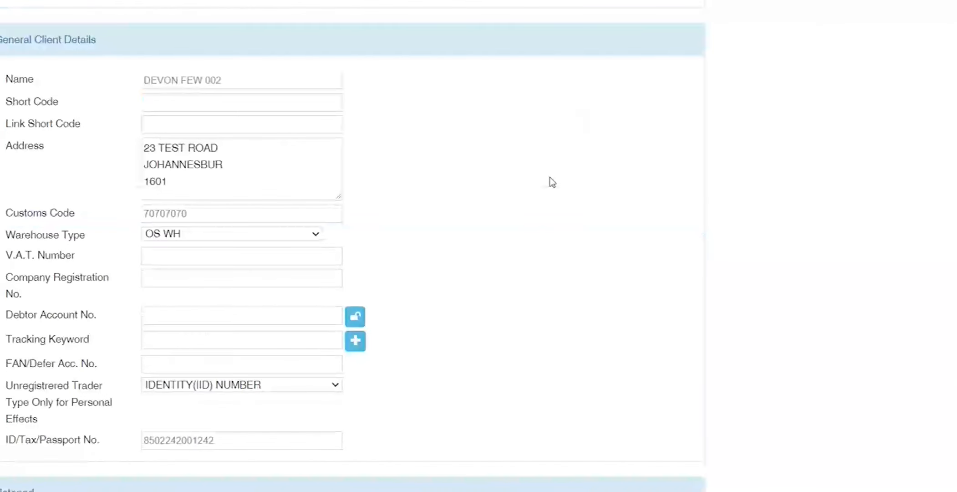
pyautogui.doubleClick(214, 212)
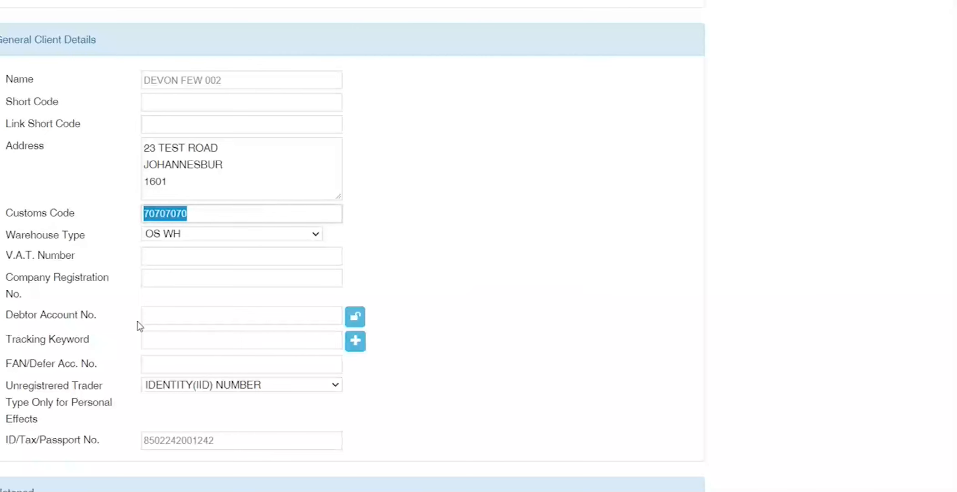
pyautogui.doubleClick(218, 440)
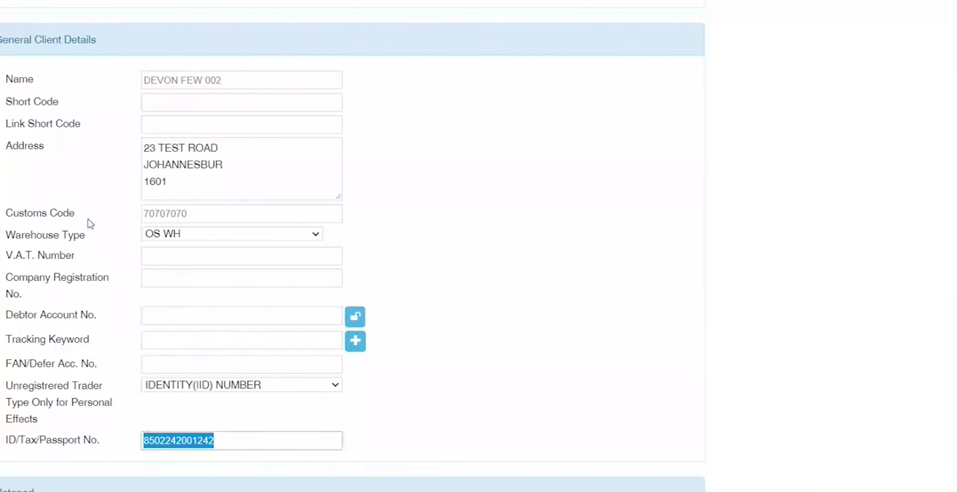
pyautogui.moveTo(237, 80); pyautogui.dragTo(97, 83)
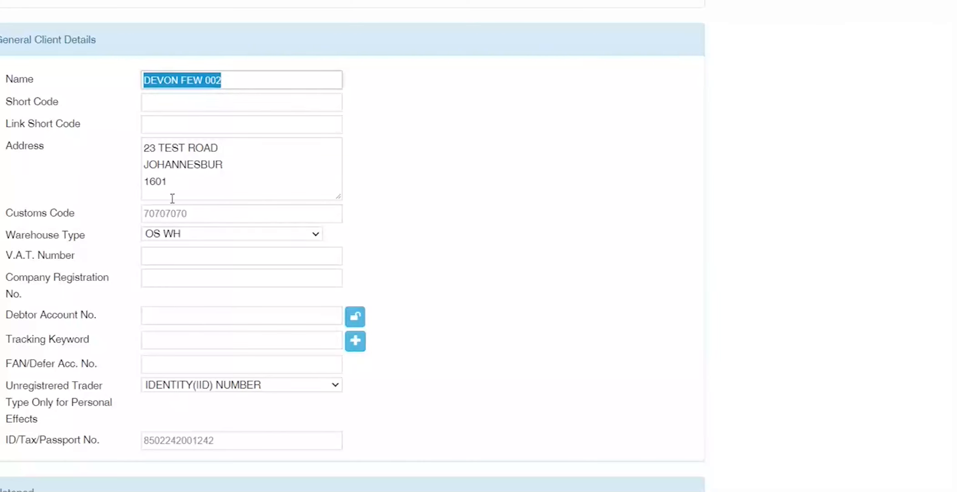
pyautogui.click(248, 84)
pyautogui.press('BackSpace')
pyautogui.write('3')
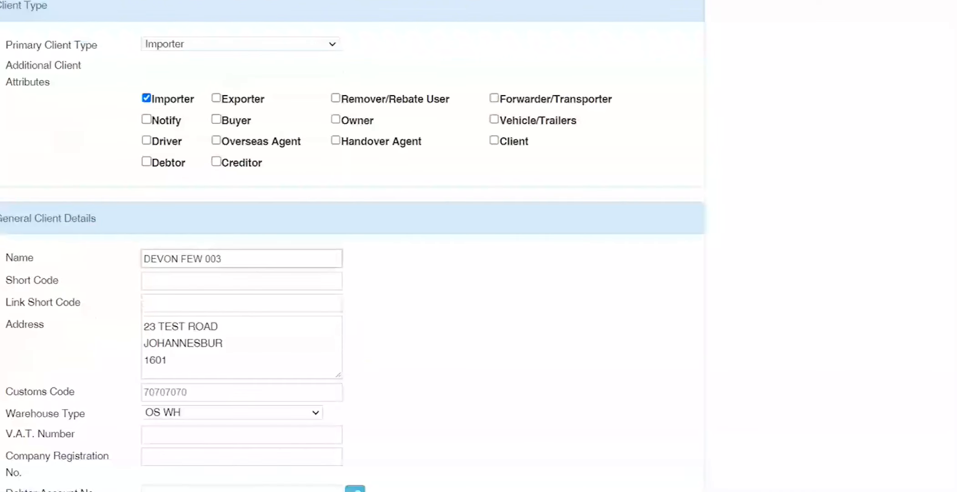
pyautogui.moveTo(224, 259); pyautogui.dragTo(219, 259)
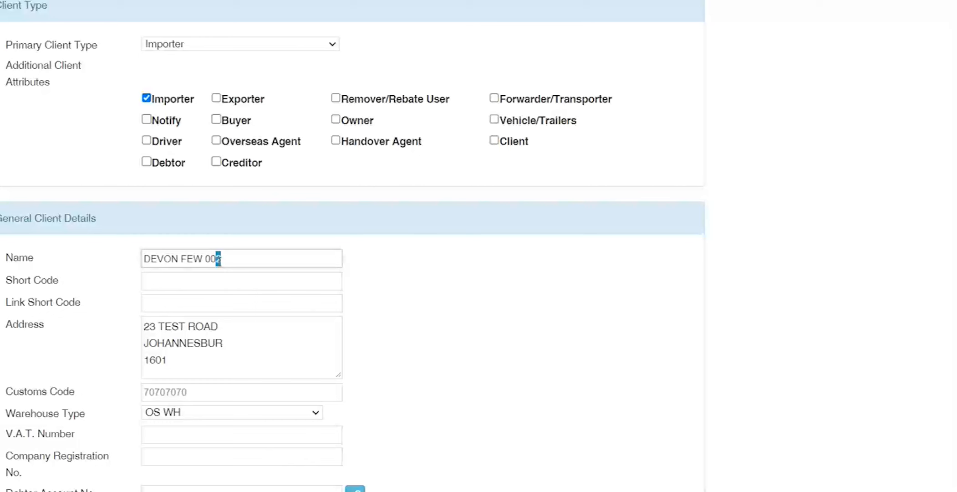
# Step: Tick Exporter as an additional client attribute, keeping Importer as the primary client type
pyautogui.click(227, 107)
pyautogui.click(319, 48)
pyautogui.click(322, 53)
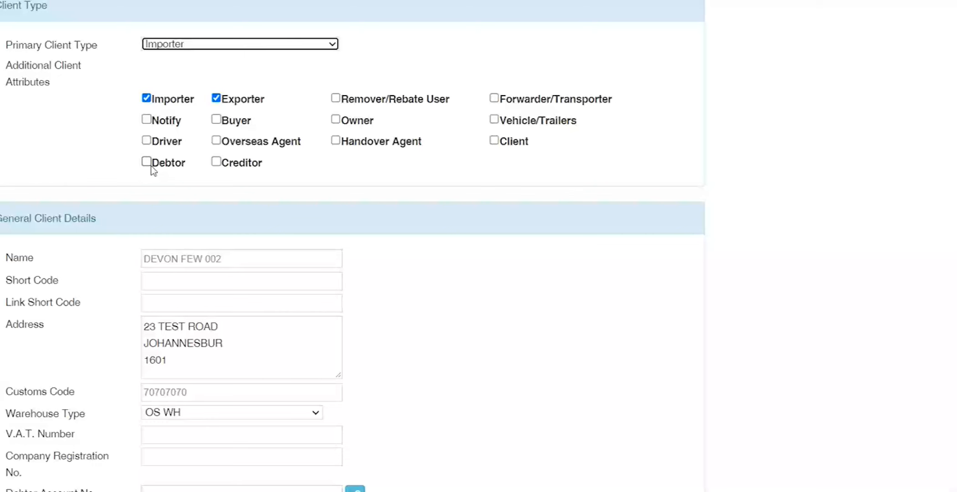
pyautogui.click(116, 191)
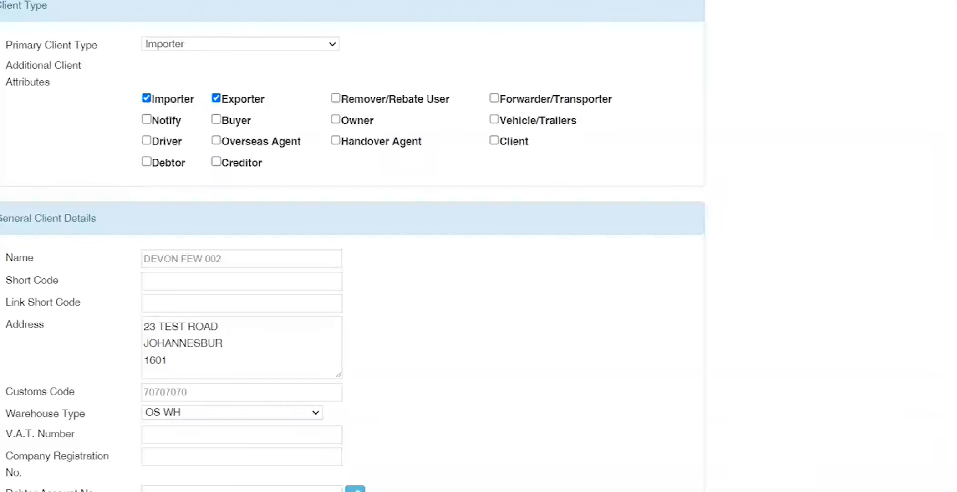
# Step: Place a client hold with the reason DO NOT USE CLIENT HAS NOT PAID
pyautogui.scroll(-10, 73, 177)
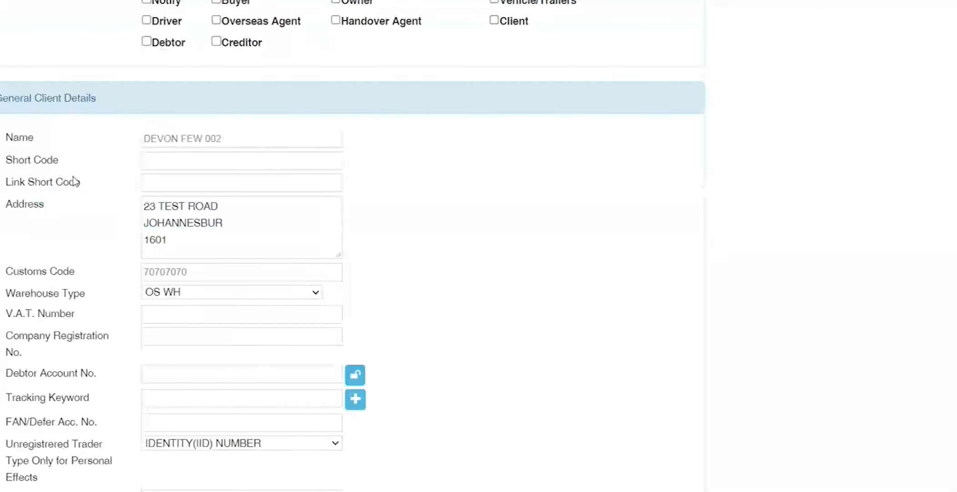
pyautogui.moveTo(56, 198); pyautogui.dragTo(2, 195)
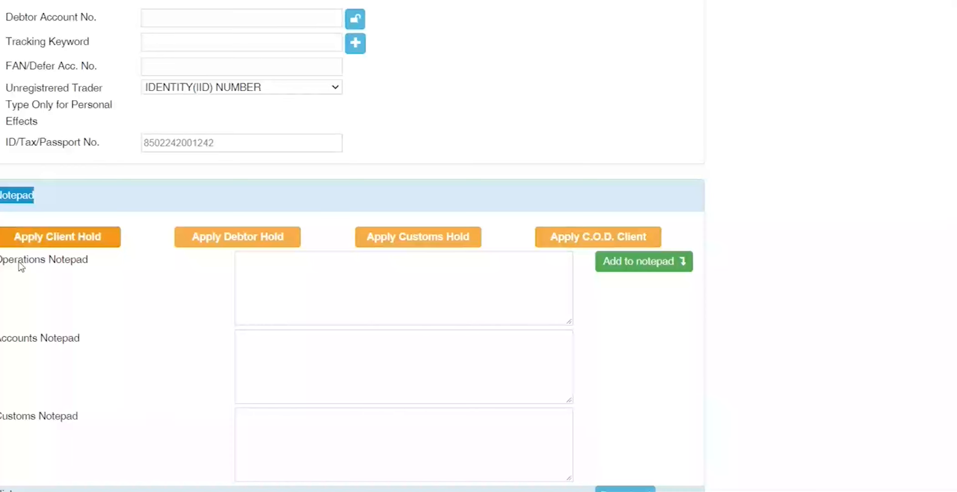
pyautogui.click(60, 237)
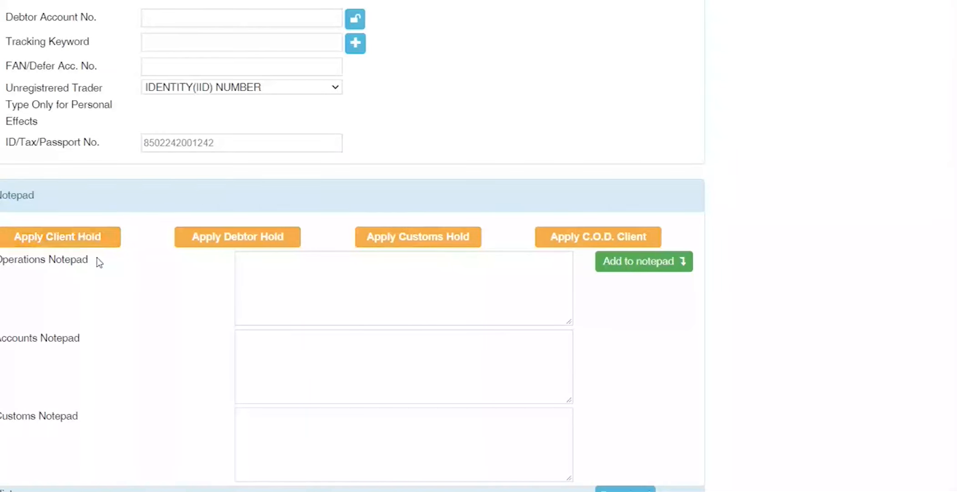
pyautogui.moveTo(96, 261); pyautogui.dragTo(3, 260)
pyautogui.click(315, 278)
pyautogui.click(105, 238)
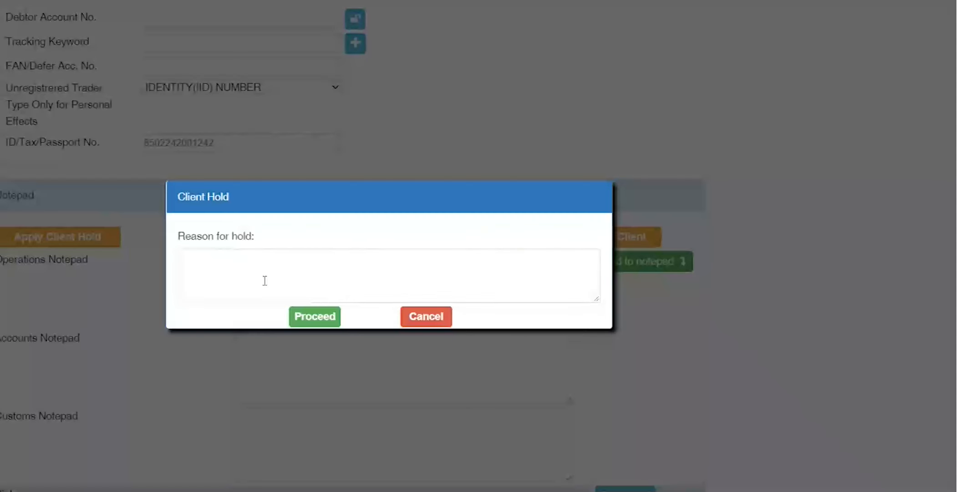
pyautogui.click(265, 280)
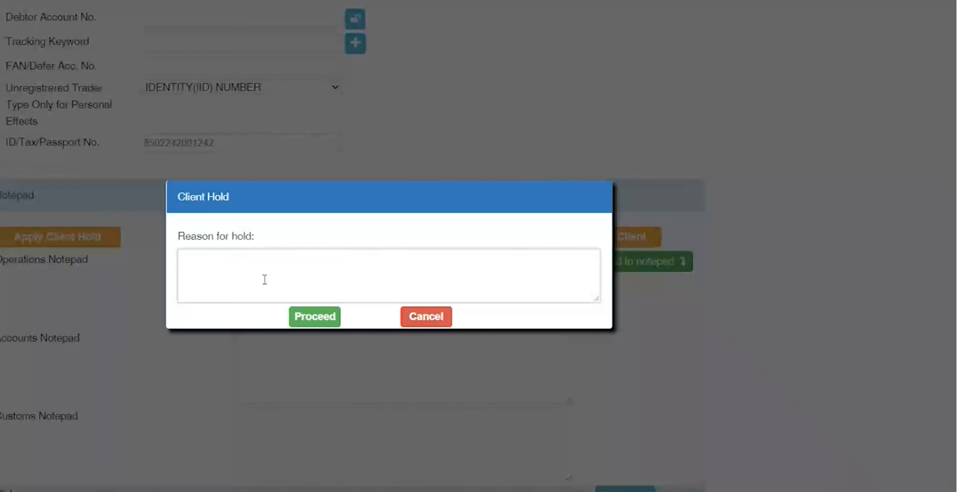
pyautogui.write('DO NOT USE CLIENT HAS NOT PAID')
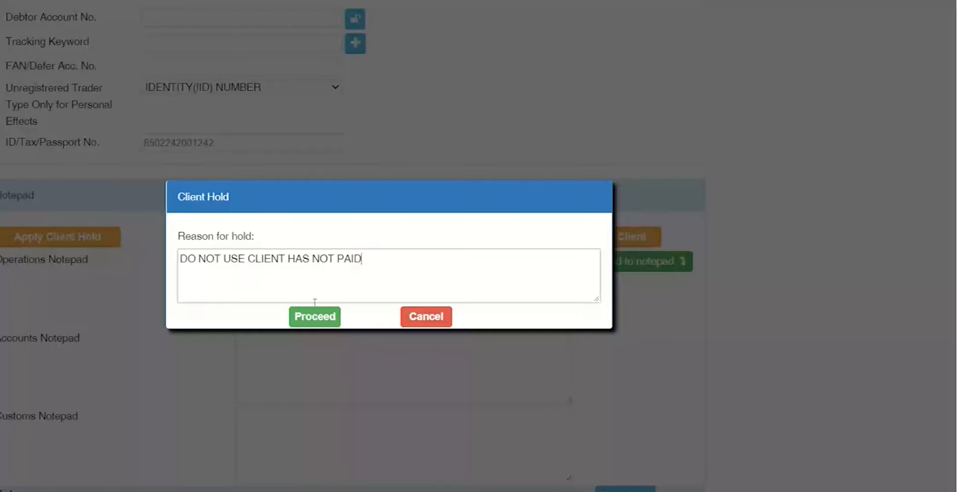
pyautogui.click(314, 321)
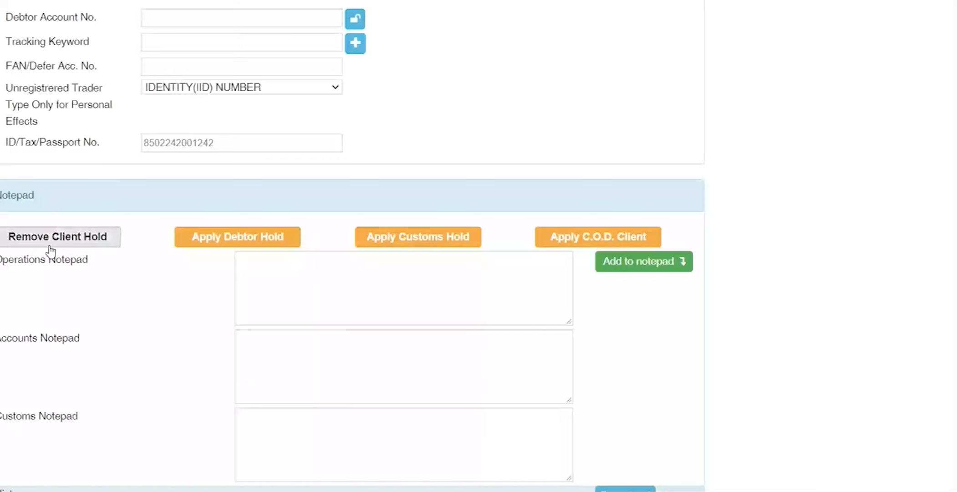
# Step: Review the Activated hold entry and who actioned it in the hold history
pyautogui.scroll(-1, 11, 280)
pyautogui.scroll(-3, 300, 373)
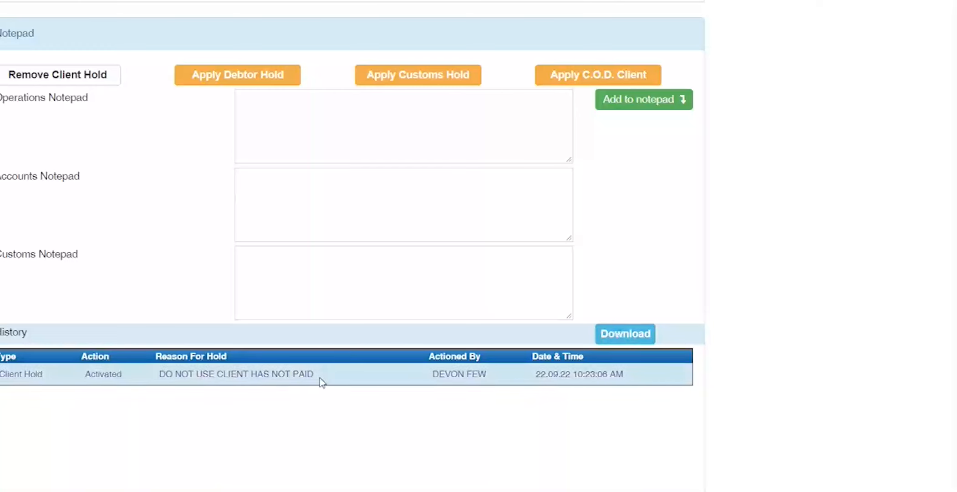
pyautogui.moveTo(320, 378); pyautogui.dragTo(1, 374)
pyautogui.click(217, 444)
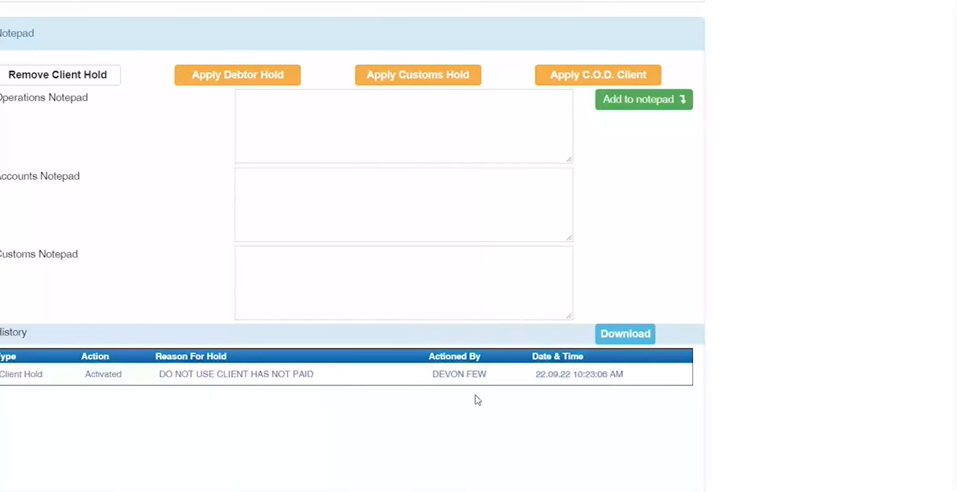
pyautogui.doubleClick(457, 374)
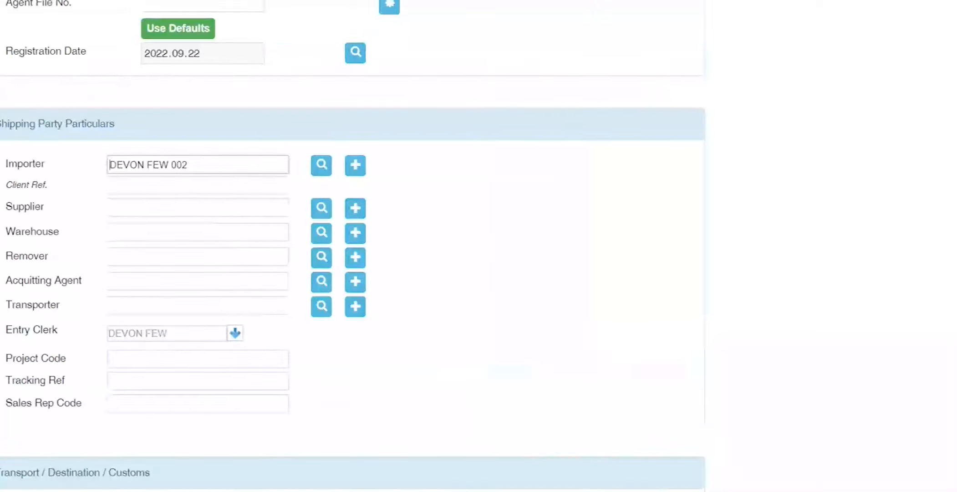
# Step: Re-select the 002 importer record on the registration and remove its client hold
pyautogui.press('BackSpace')
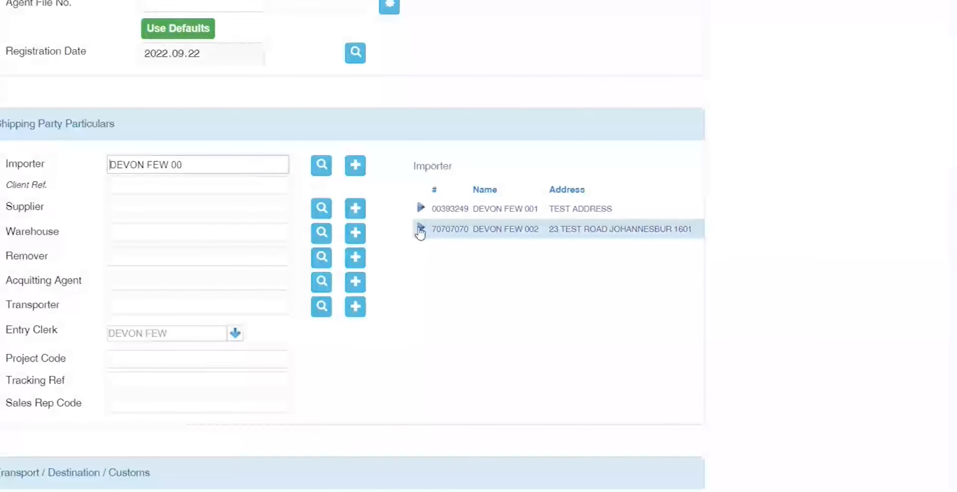
pyautogui.click(428, 228)
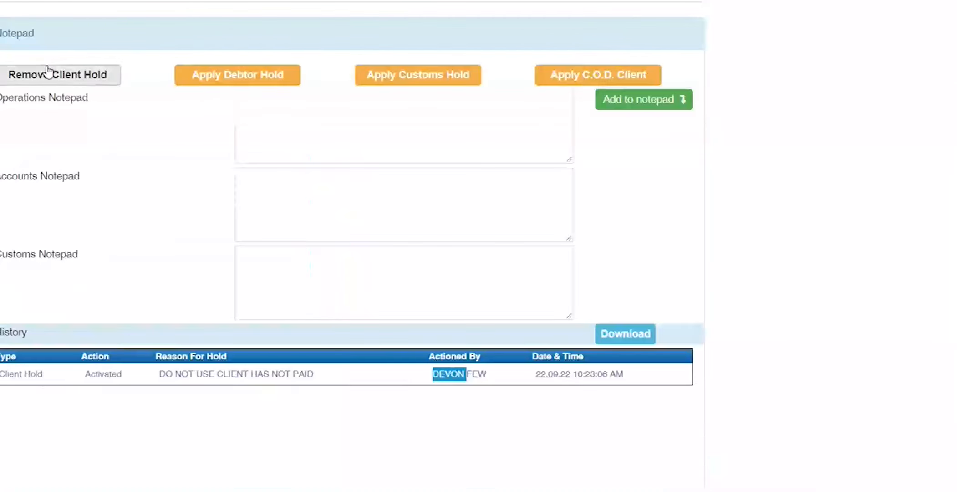
pyautogui.click(48, 74)
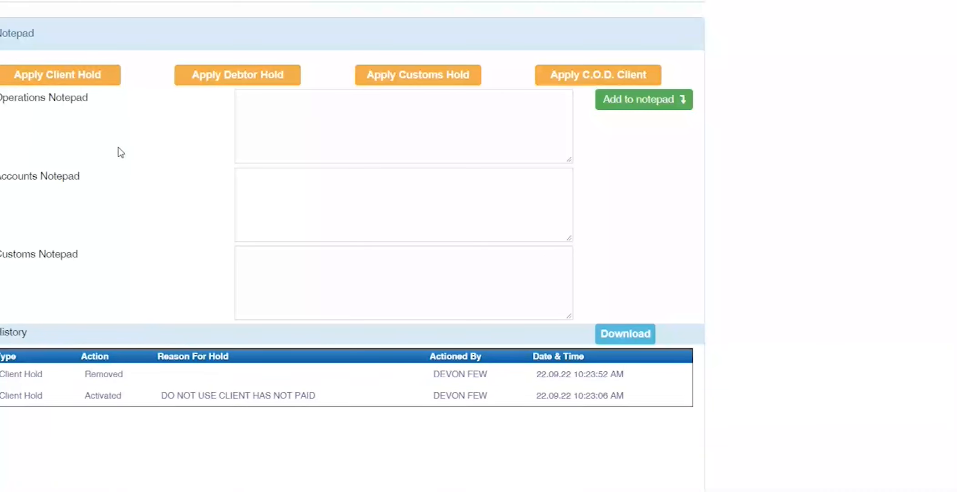
# Step: Write the operations note PLEASE CONFIRM CREDIT LIMIT PRIOR TO EDI, fixing the CREDIT LIMIT spacing
pyautogui.click(314, 142)
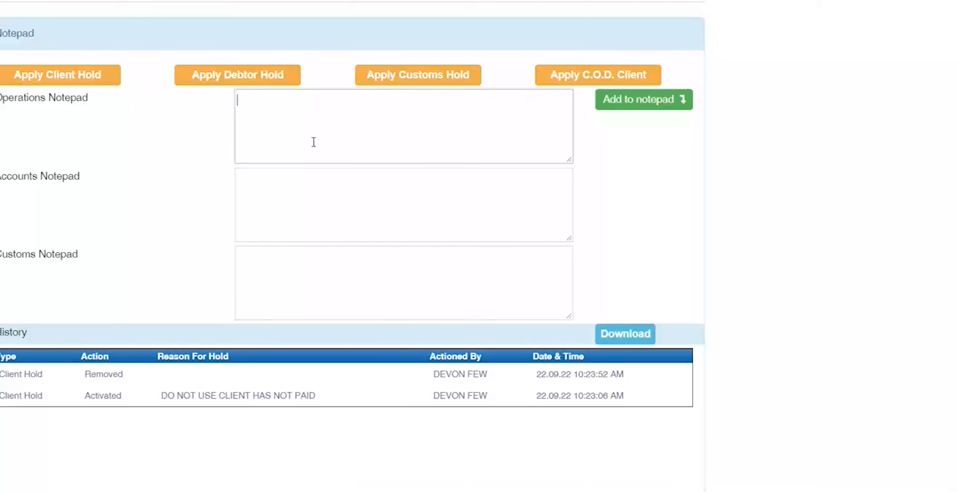
pyautogui.write('PLEASE CONFIRM ')
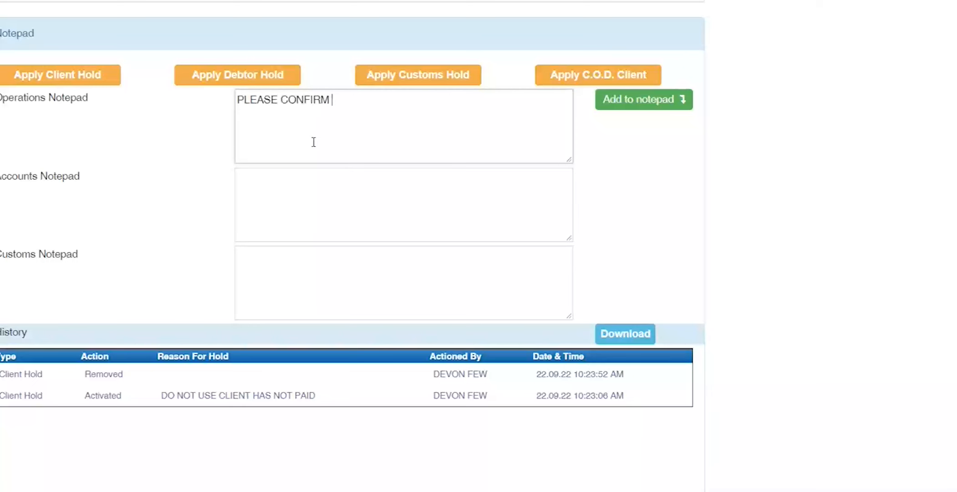
pyautogui.write('CREDITL IMIT')
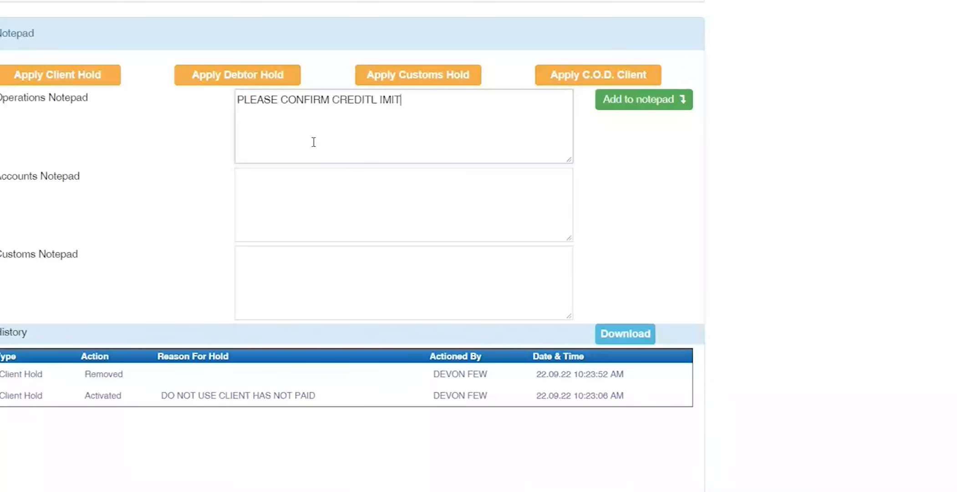
pyautogui.write(' PRIOR TO EDI')
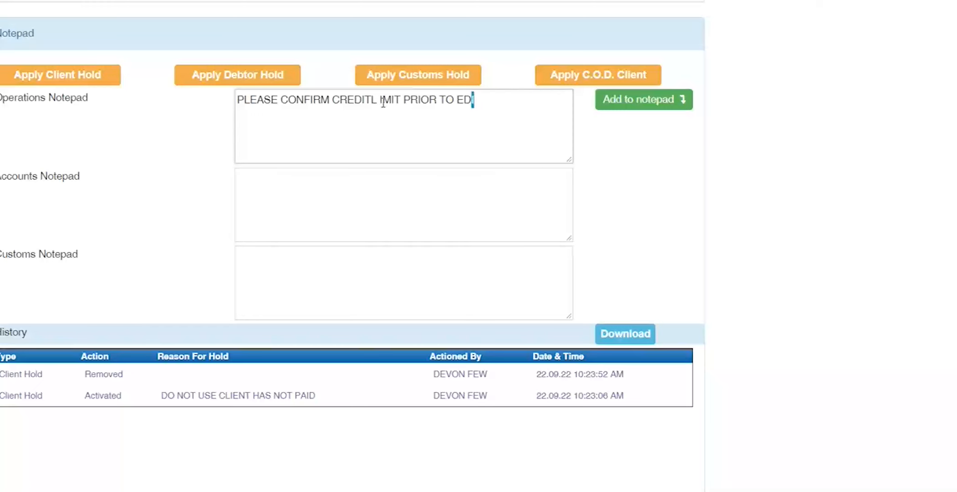
pyautogui.moveTo(473, 100); pyautogui.dragTo(90, 108)
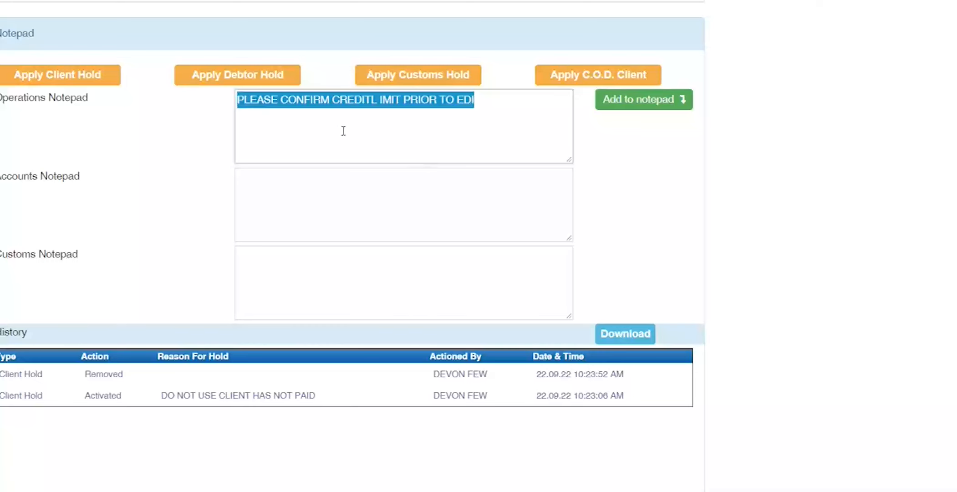
pyautogui.click(372, 101)
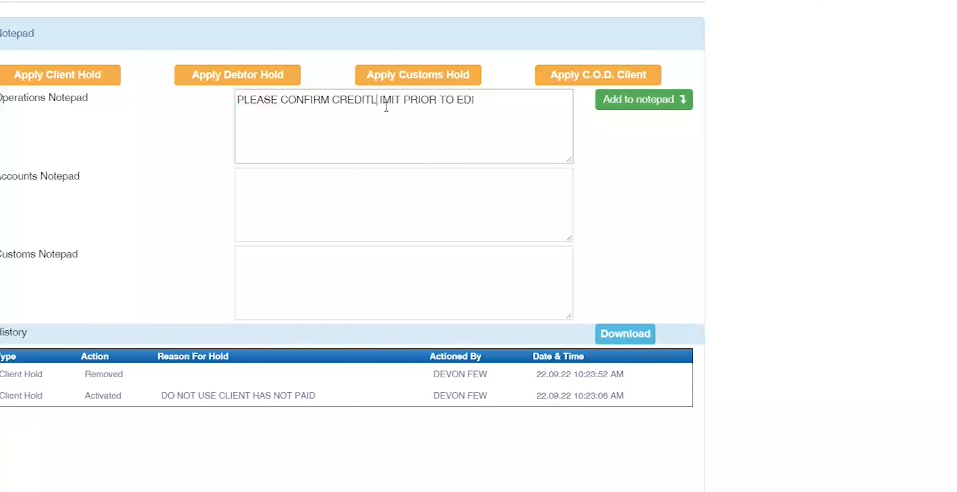
pyautogui.press('Right')
pyautogui.press('Delete')
pyautogui.scroll(10, 4, 132)
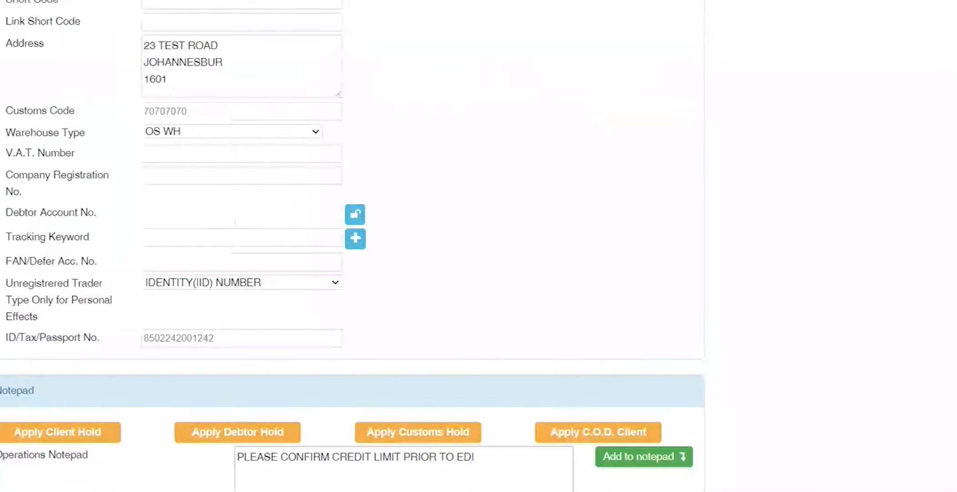
pyautogui.scroll(2, 5, 132)
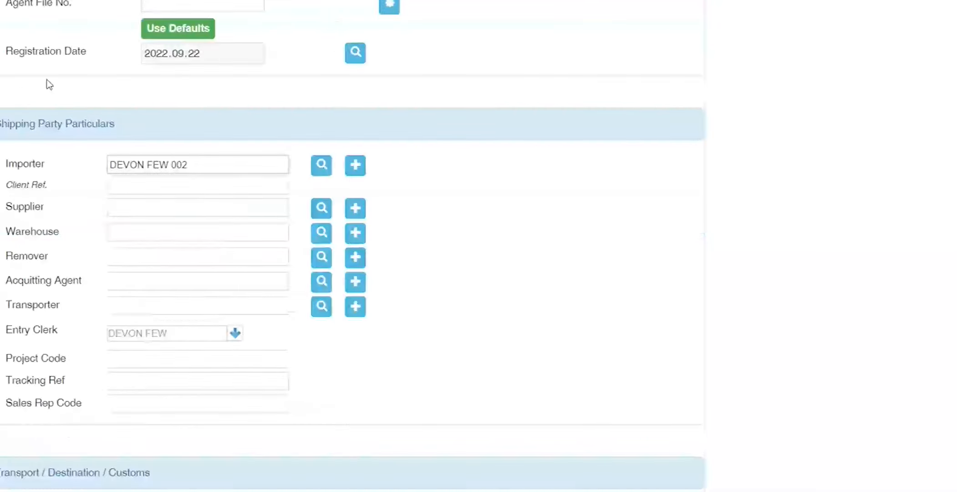
# Step: Load the second (002) importer record and enter client reference REF001
pyautogui.press('Tab')
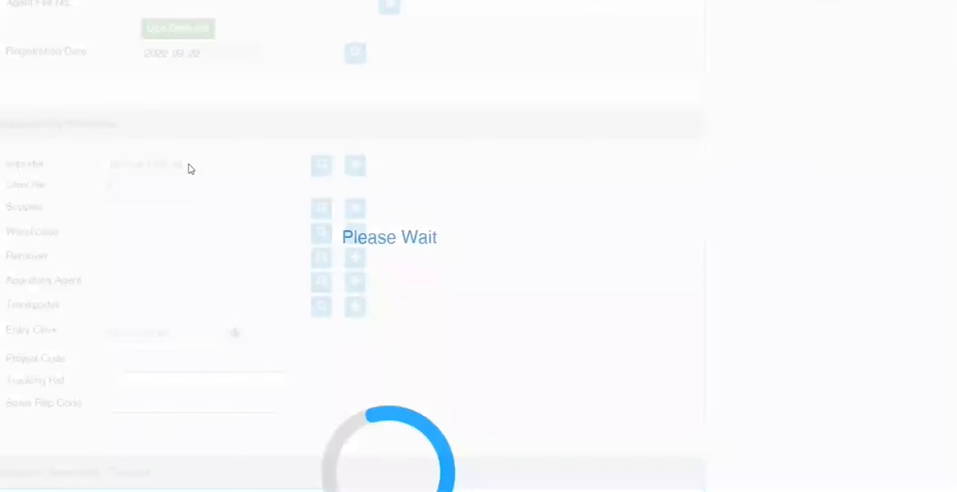
pyautogui.click(412, 228)
pyautogui.press('Tab')
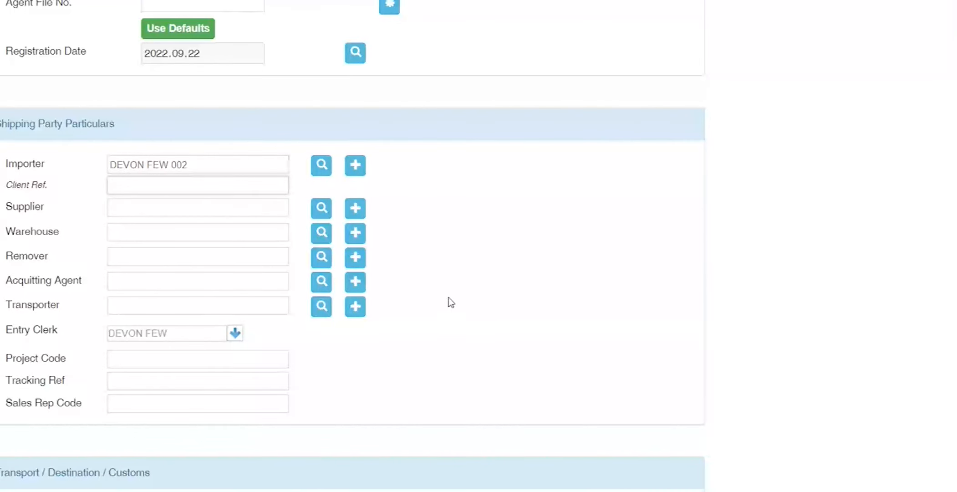
pyautogui.press('Tab')
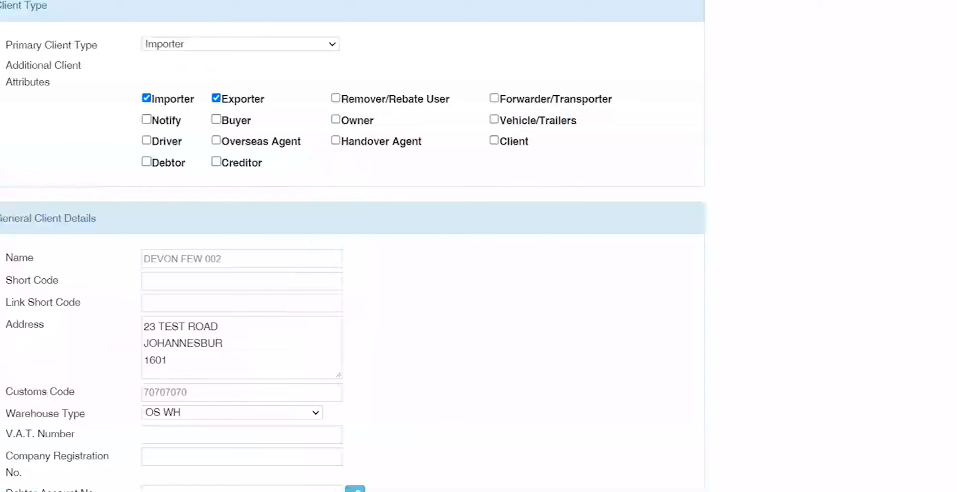
pyautogui.scroll(-8, 94, 259)
pyautogui.scroll(8, 94, 259)
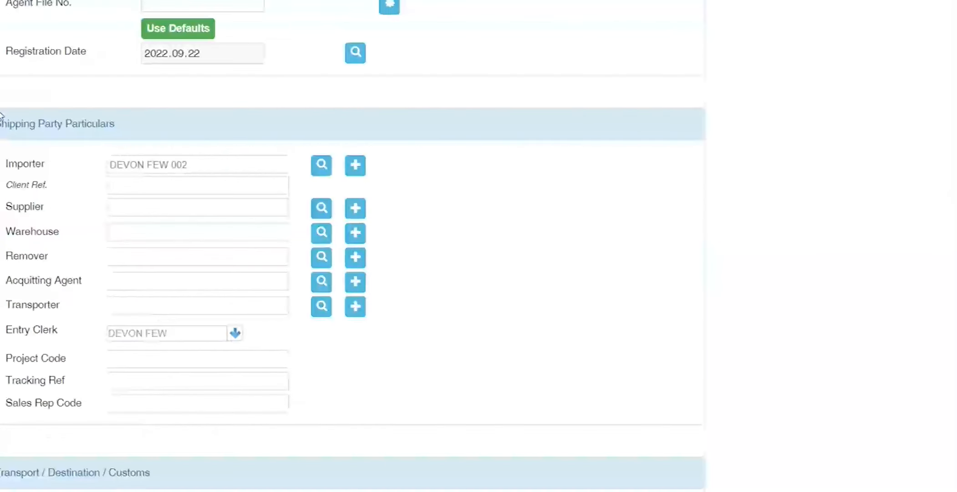
pyautogui.click(133, 203)
pyautogui.click(131, 187)
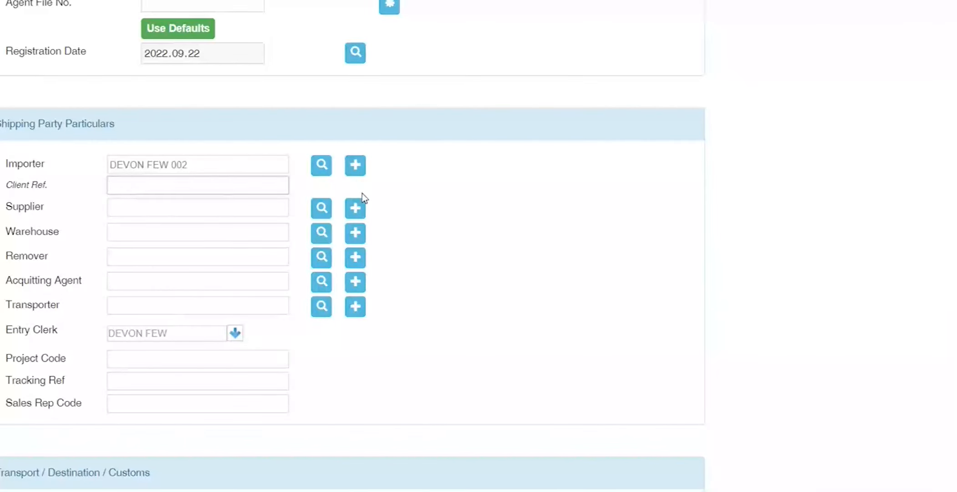
pyautogui.write('REF001')
# Step: Choose TAI YUEN TEXTILE CO as supplier and check its client details, where Customs Code is empty
pyautogui.click(137, 207)
pyautogui.write('T')
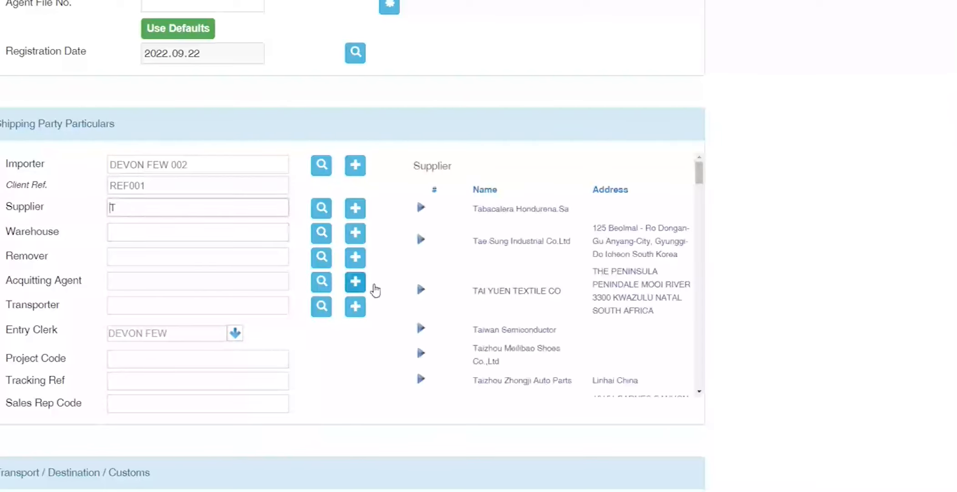
pyautogui.click(421, 292)
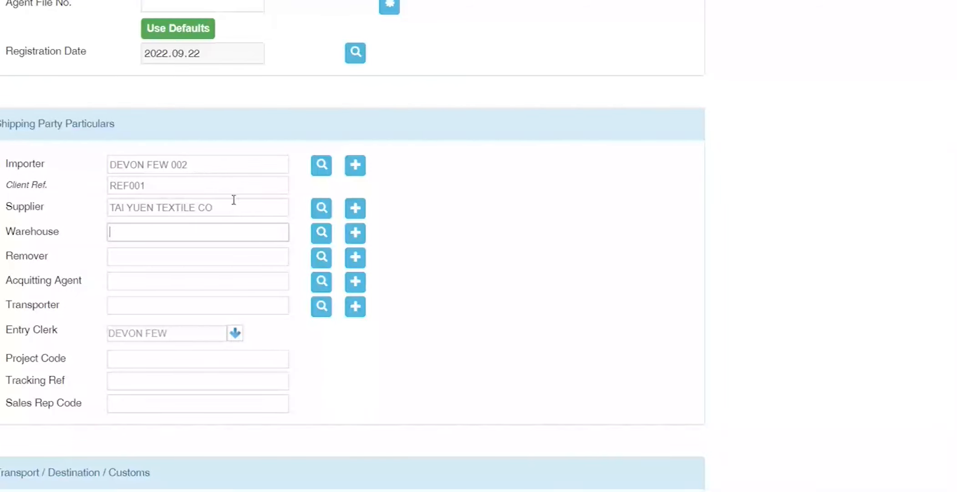
pyautogui.click(359, 209)
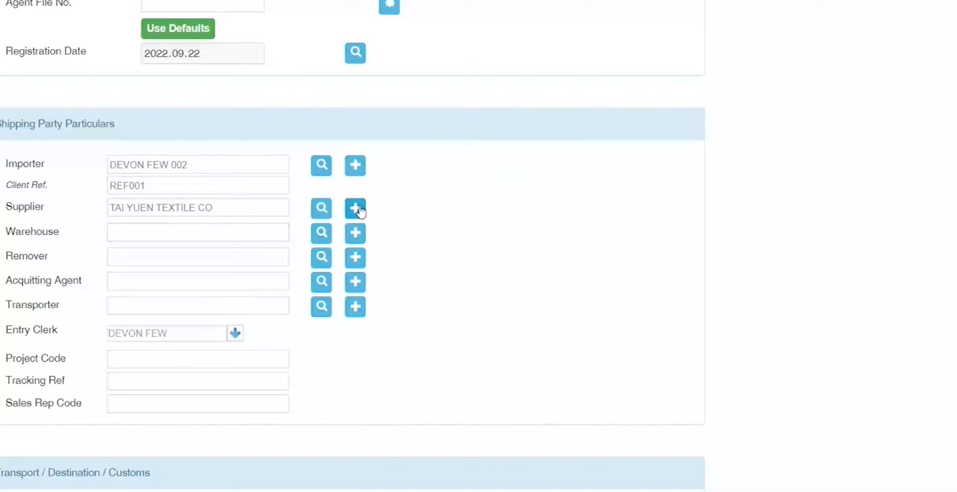
pyautogui.scroll(-5, 404, 263)
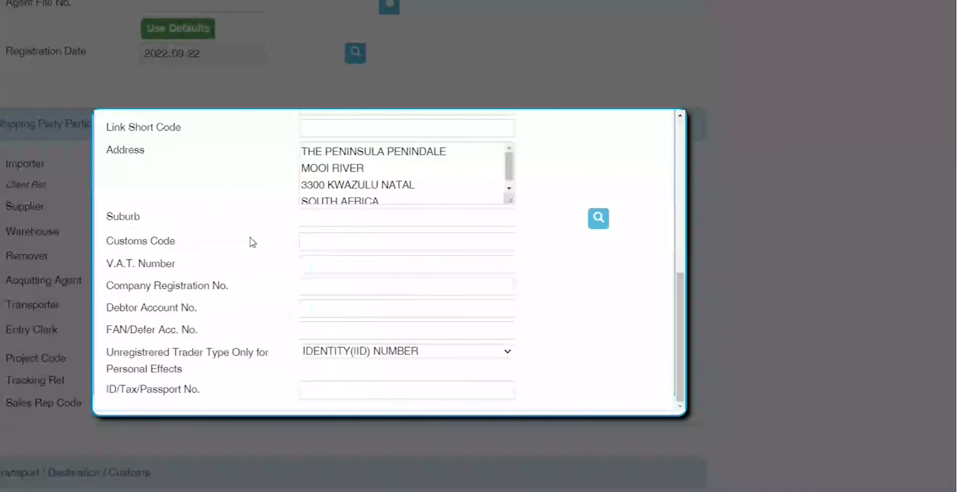
pyautogui.moveTo(188, 241); pyautogui.dragTo(105, 241)
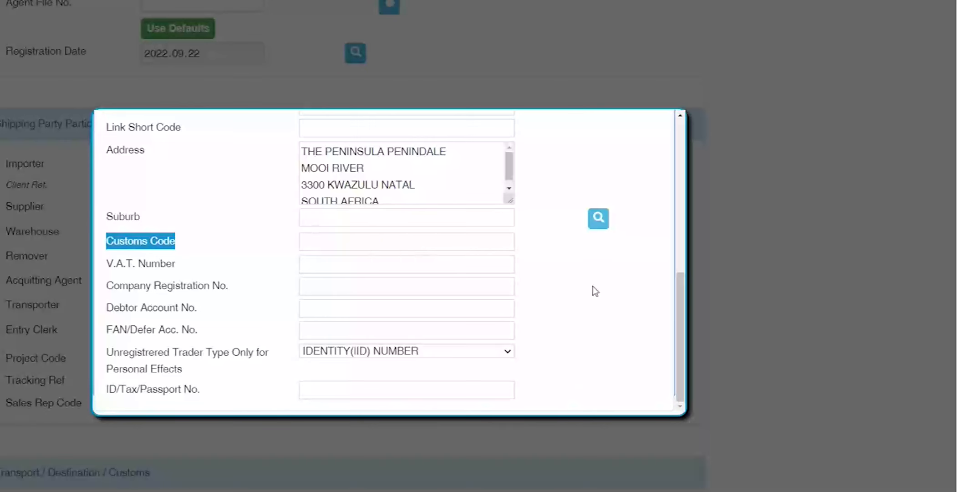
pyautogui.scroll(5, 595, 273)
pyautogui.click(640, 131)
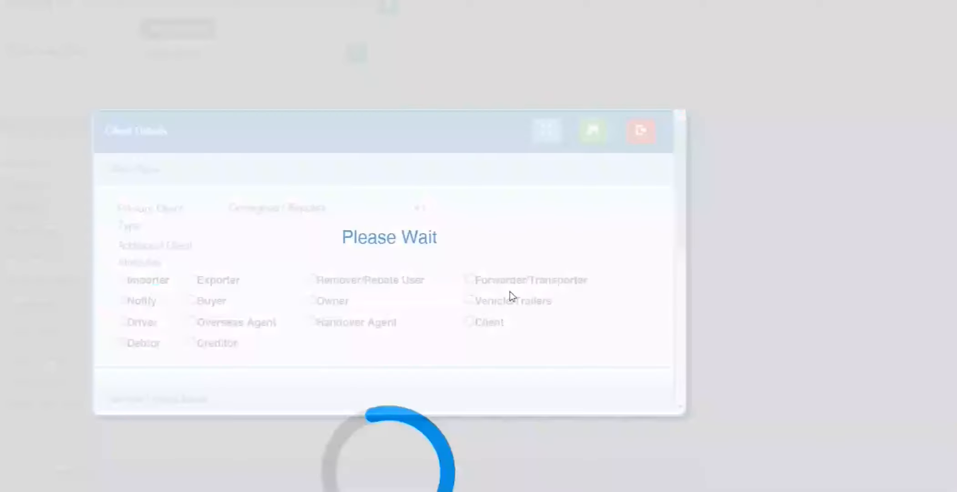
pyautogui.click(179, 233)
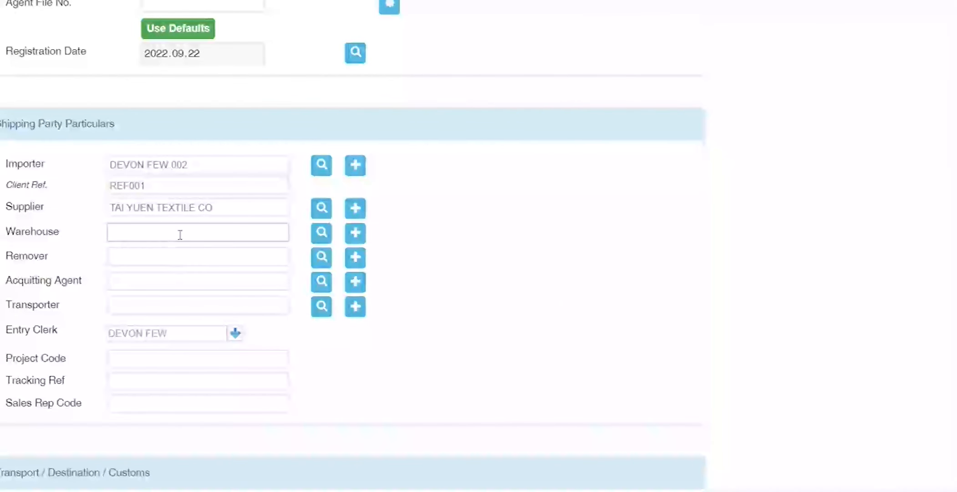
pyautogui.scroll(4, 59, 228)
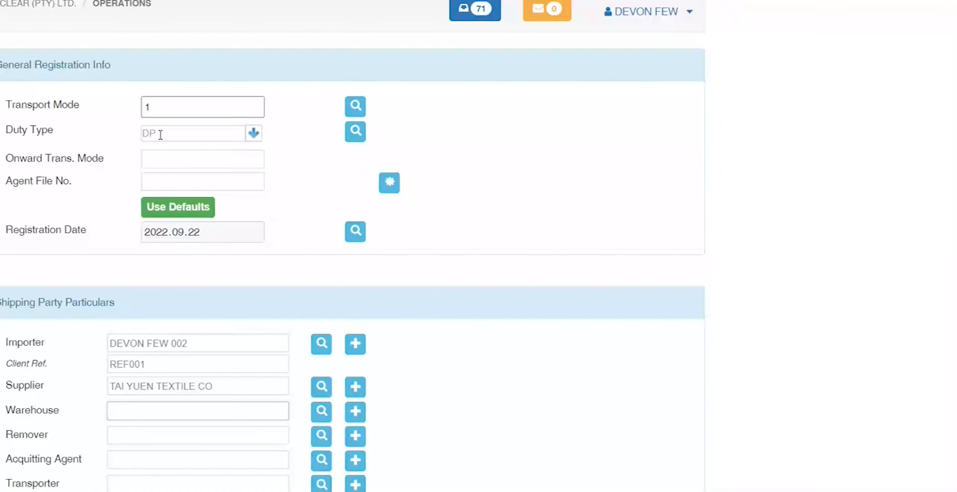
pyautogui.doubleClick(37, 409)
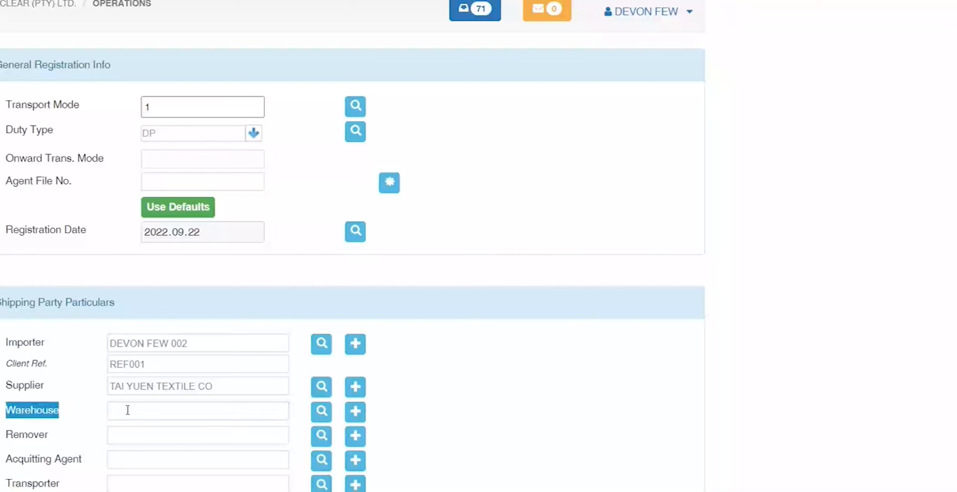
pyautogui.click(167, 418)
pyautogui.press('Tab')
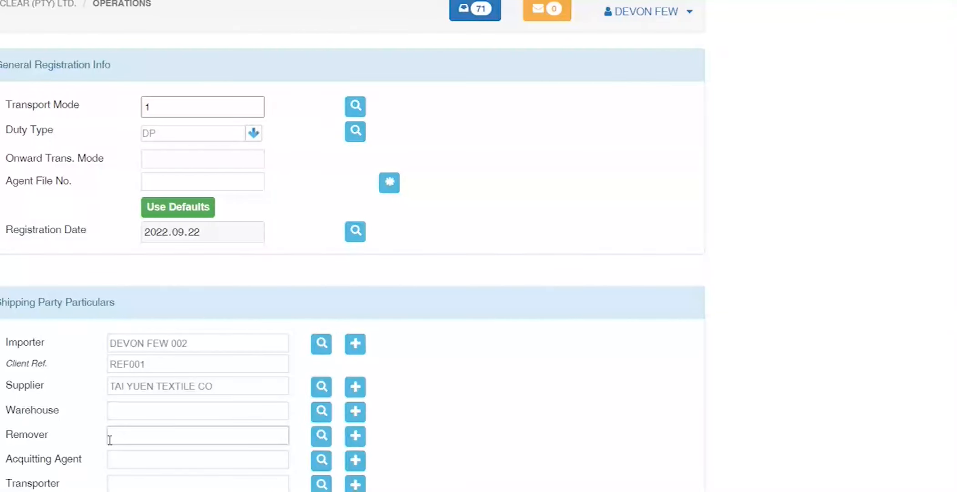
pyautogui.click(64, 459)
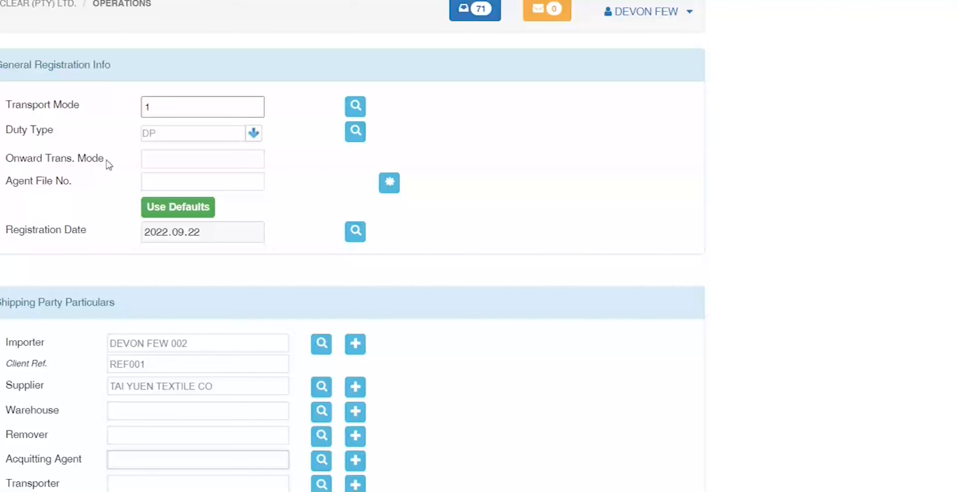
pyautogui.moveTo(105, 159); pyautogui.dragTo(4, 159)
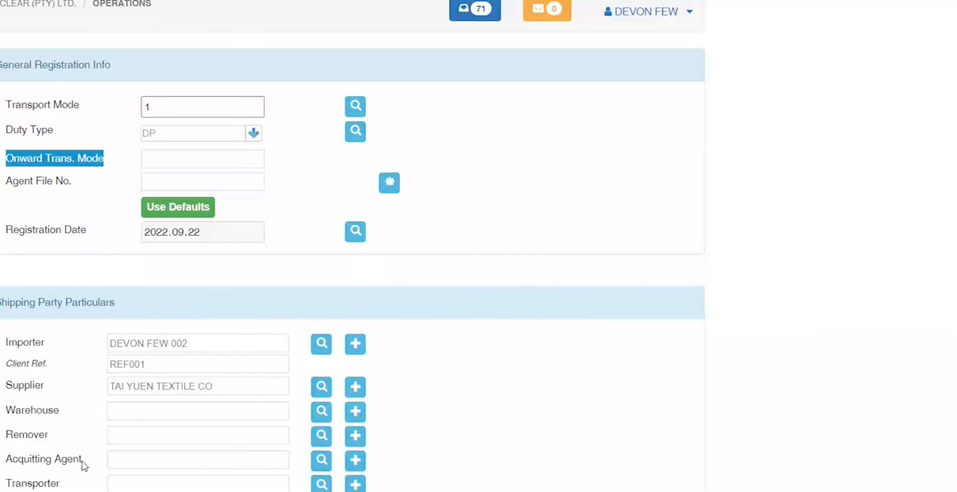
pyautogui.click(129, 464)
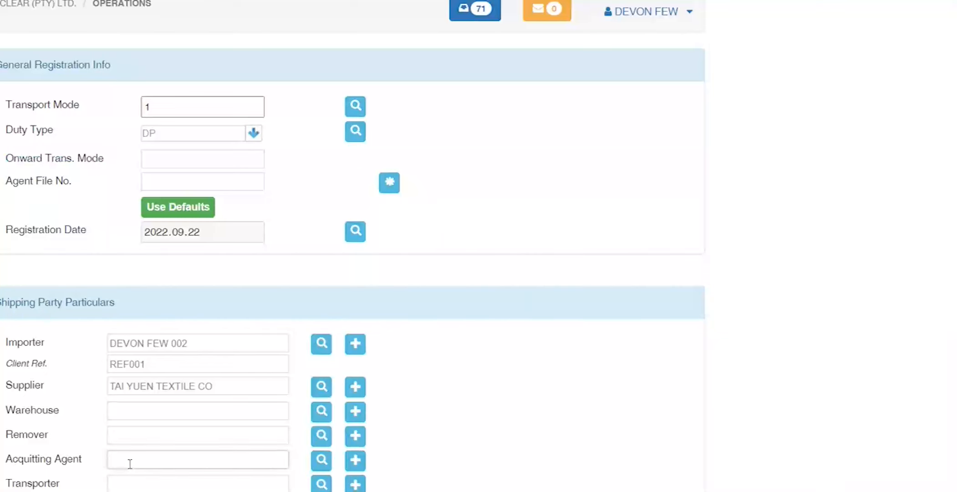
pyautogui.scroll(-1, 59, 444)
pyautogui.press('Tab')
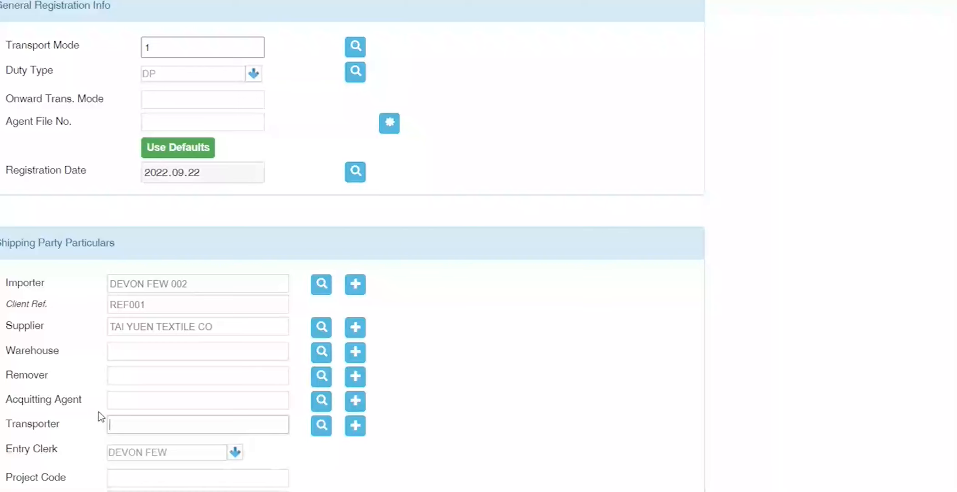
pyautogui.moveTo(315, 491)
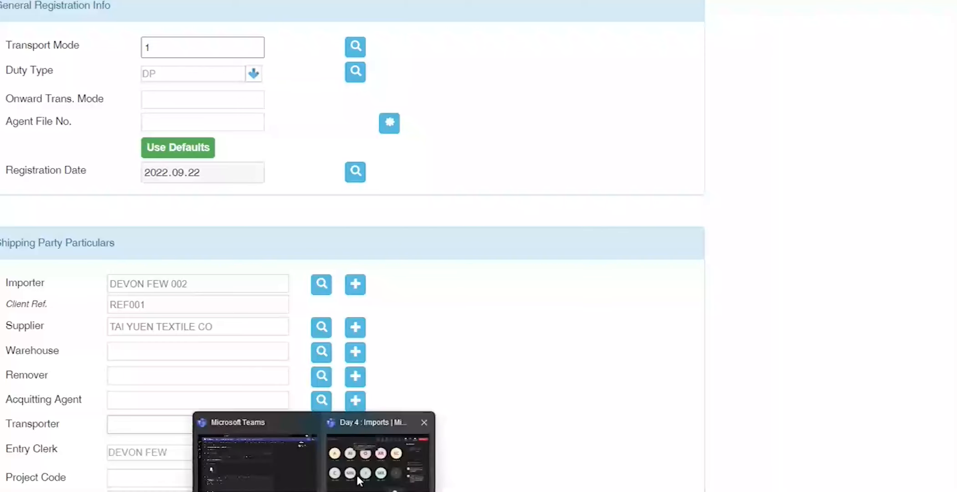
pyautogui.click(417, 483)
pyautogui.click(502, 486)
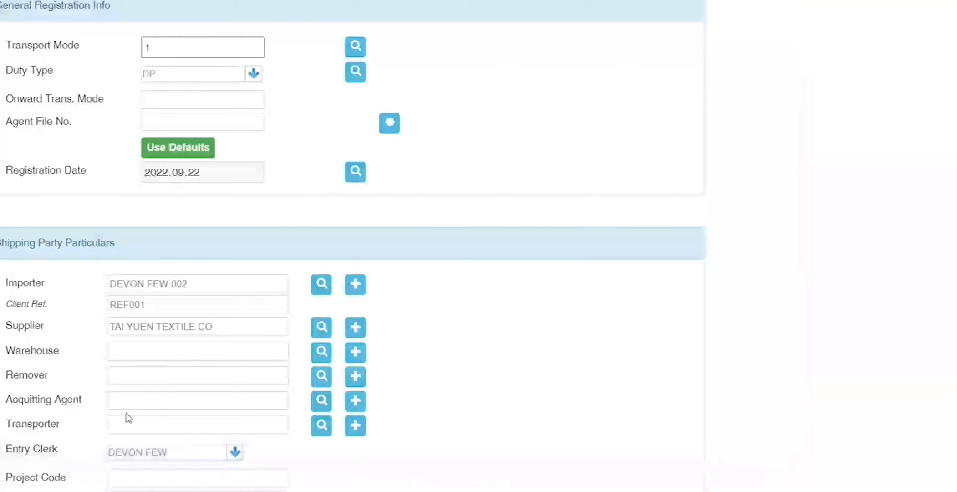
pyautogui.click(140, 418)
pyautogui.press('Tab')
pyautogui.scroll(-1, 72, 418)
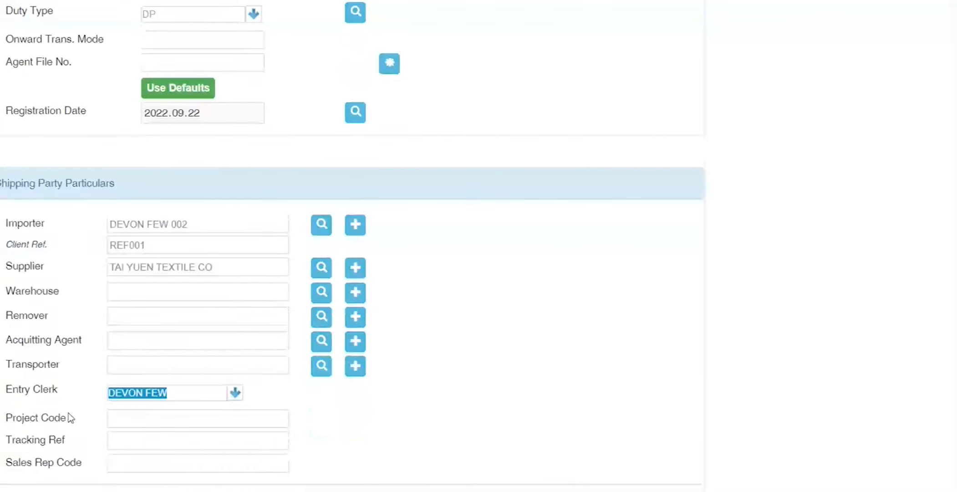
pyautogui.click(238, 397)
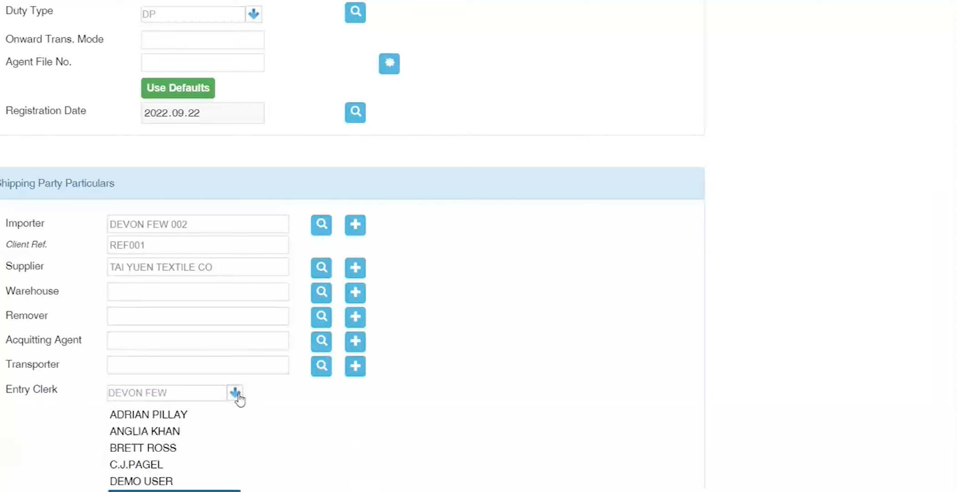
pyautogui.click(169, 419)
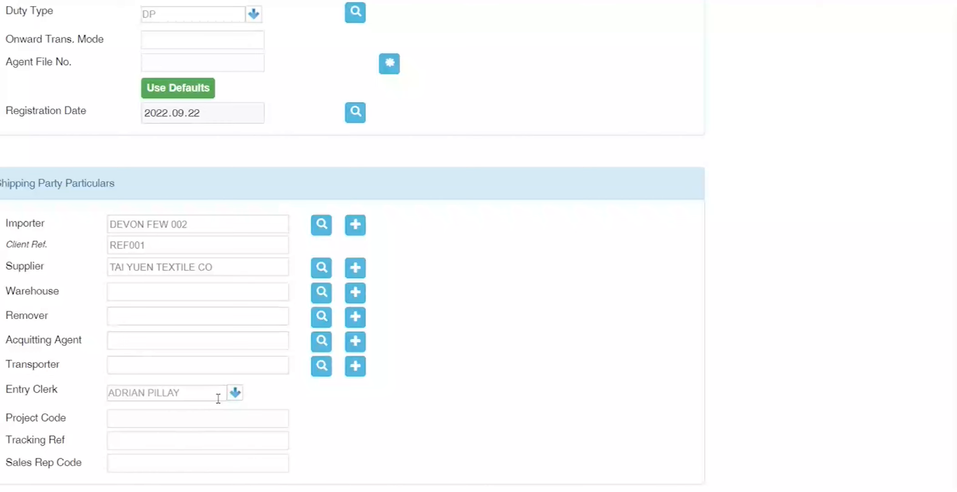
pyautogui.scroll(3, 77, 321)
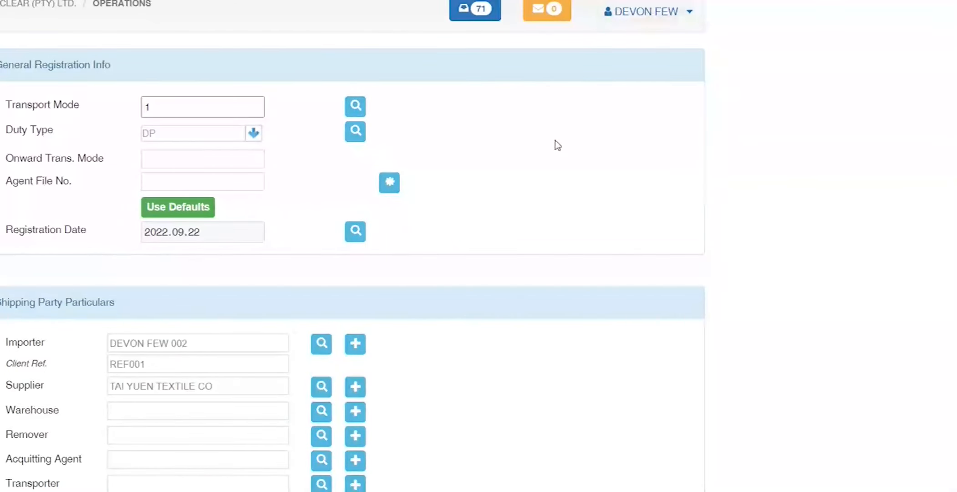
pyautogui.scroll(-3, 553, 163)
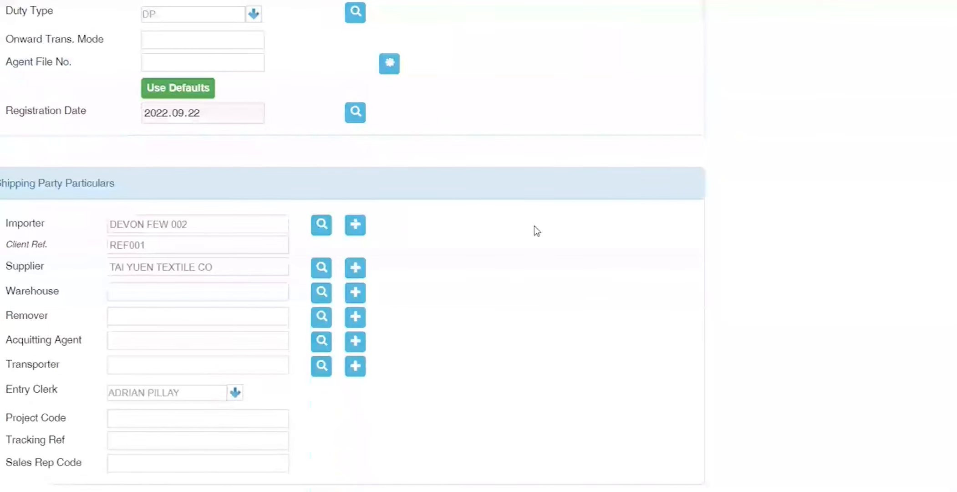
pyautogui.click(235, 393)
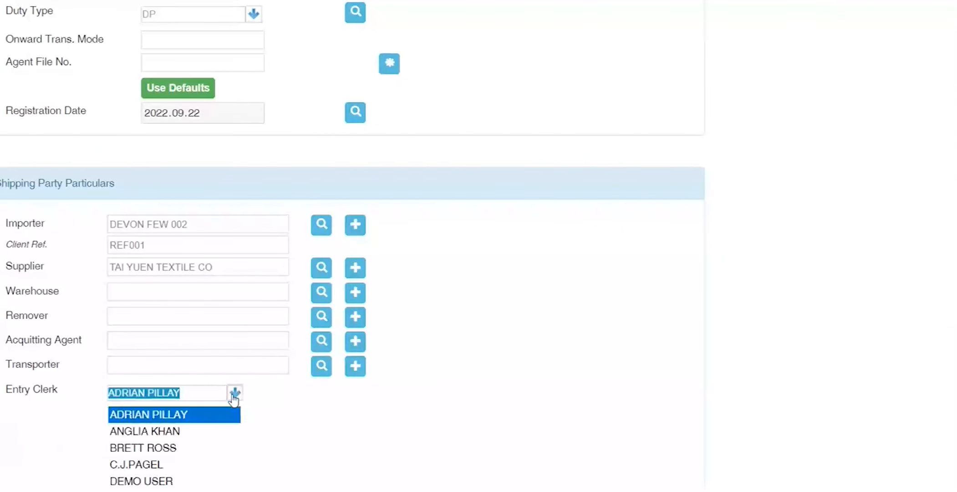
pyautogui.write('D')
pyautogui.click(182, 491)
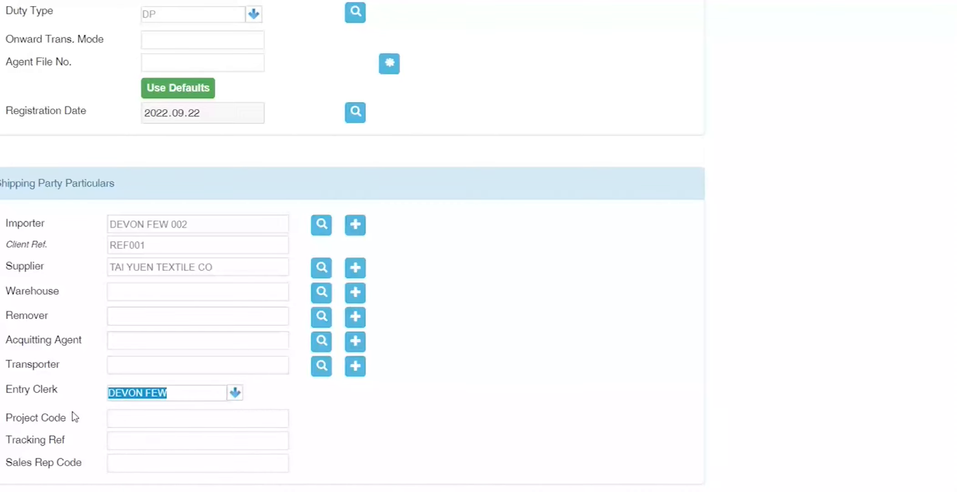
pyautogui.press('Tab')
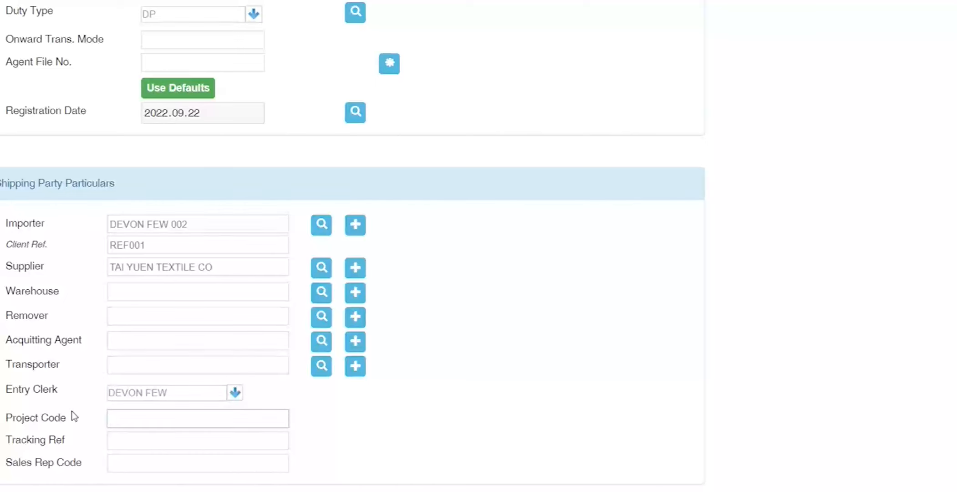
pyautogui.tripleClick(73, 415)
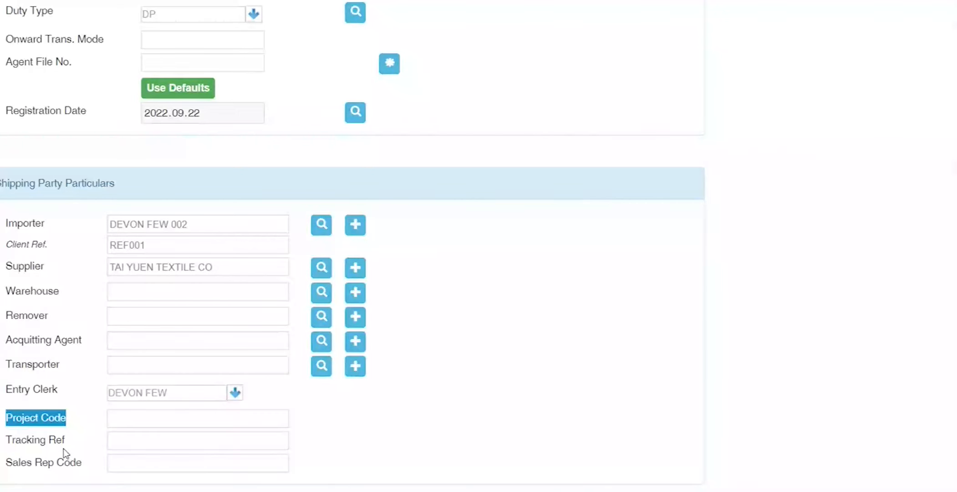
pyautogui.press('Tab')
pyautogui.click(124, 443)
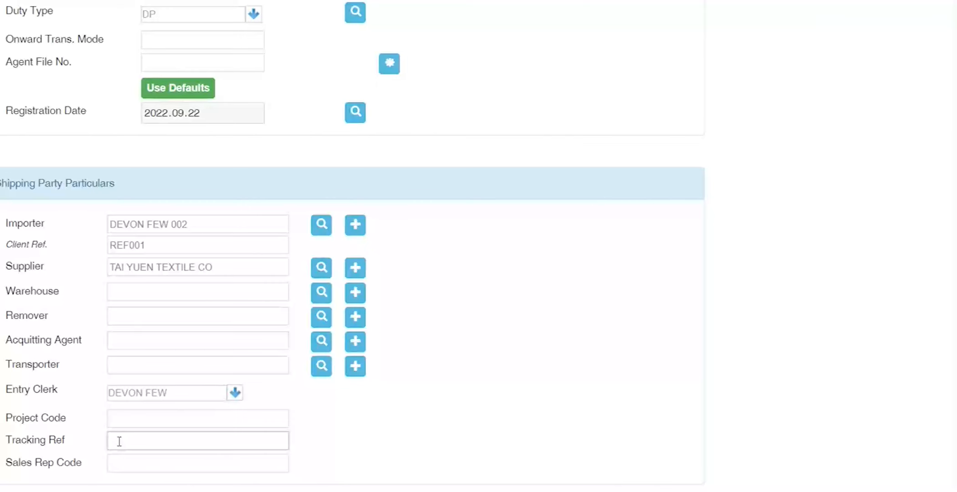
pyautogui.click(120, 465)
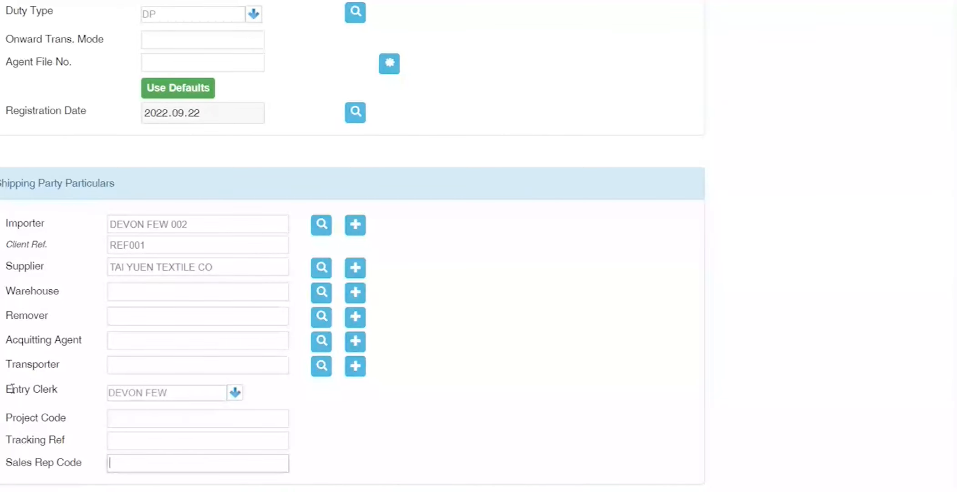
pyautogui.moveTo(6, 389); pyautogui.dragTo(64, 390)
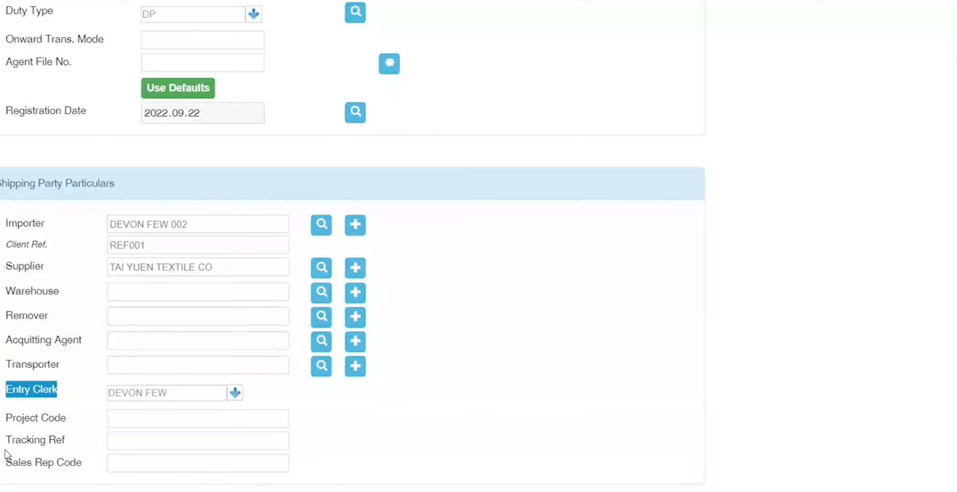
pyautogui.moveTo(4, 462); pyautogui.dragTo(82, 469)
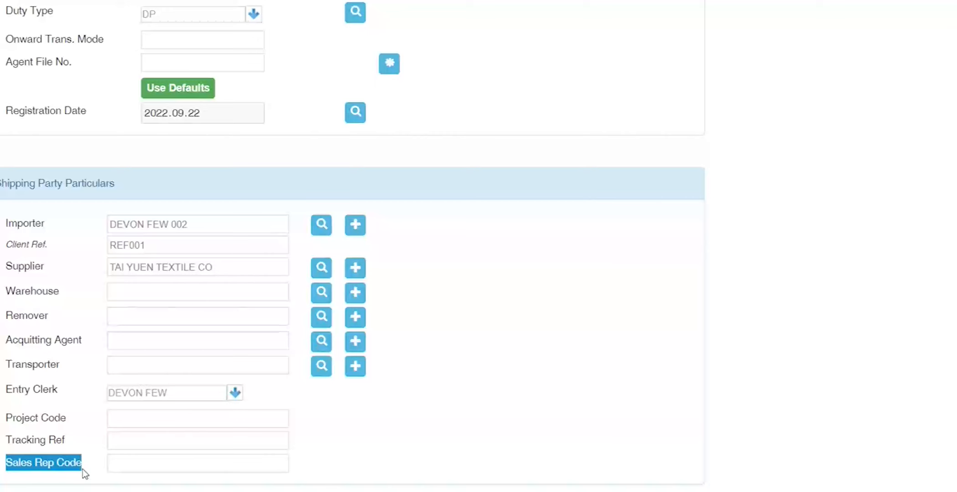
pyautogui.scroll(-3, 87, 465)
pyautogui.press('Tab')
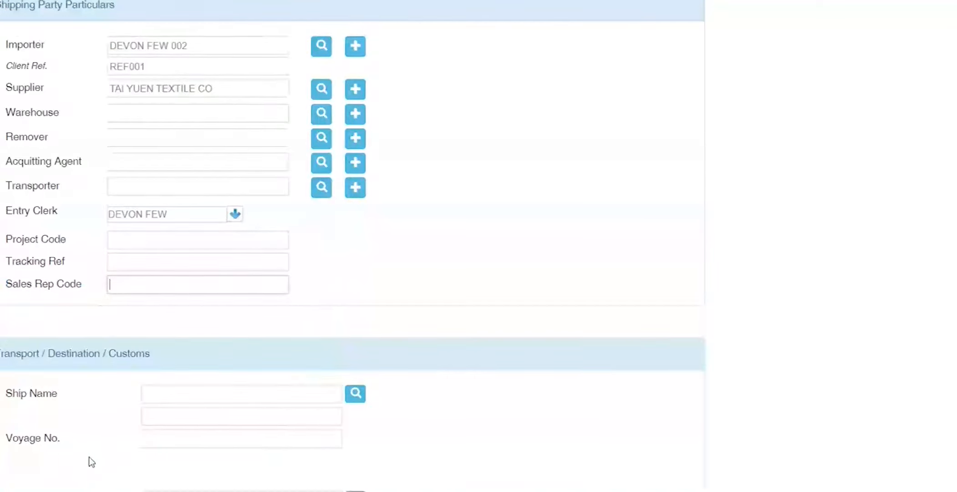
pyautogui.press('Tab')
pyautogui.scroll(-1, 87, 397)
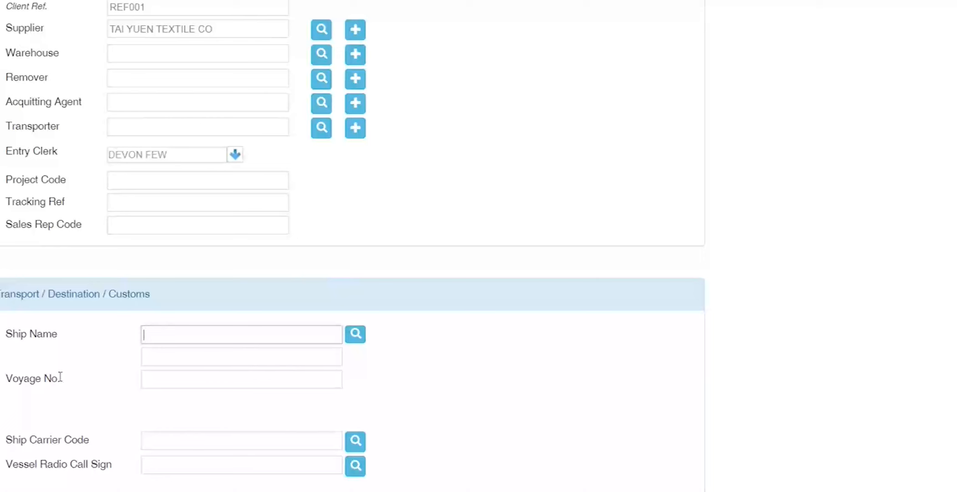
pyautogui.moveTo(59, 379); pyautogui.dragTo(13, 334)
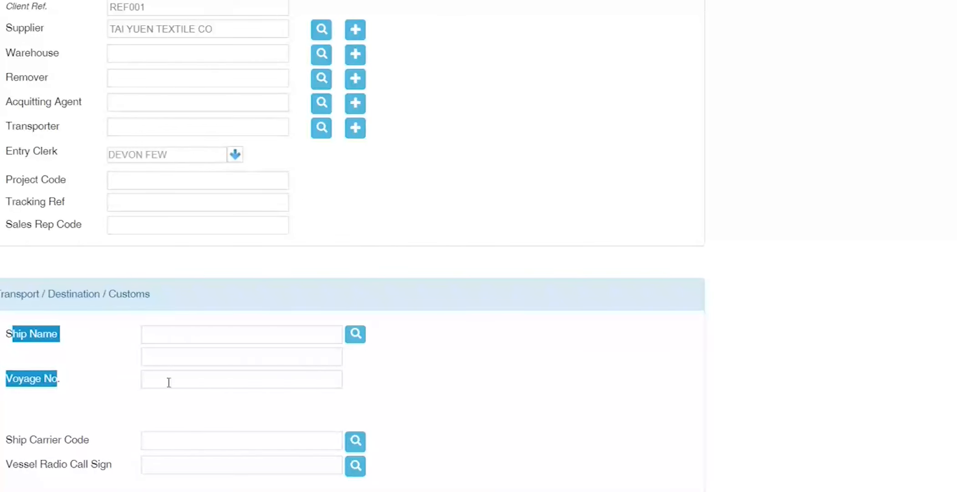
pyautogui.scroll(8, 88, 308)
pyautogui.click(164, 107)
pyautogui.write('2')
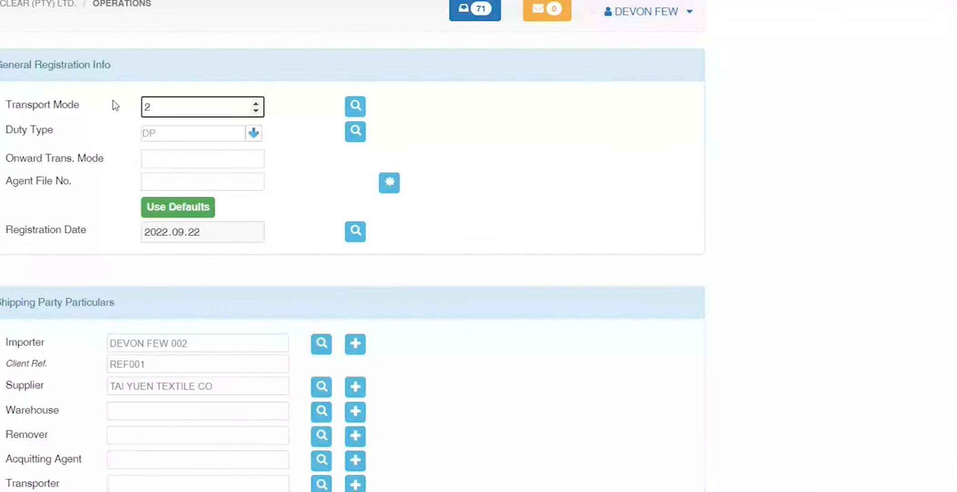
pyautogui.press('Tab')
pyautogui.scroll(-5, 98, 201)
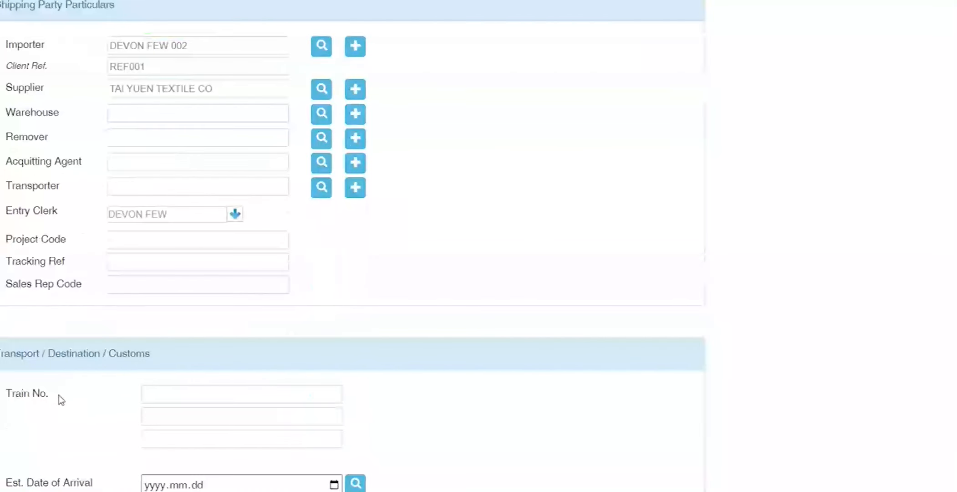
pyautogui.moveTo(55, 393); pyautogui.dragTo(7, 393)
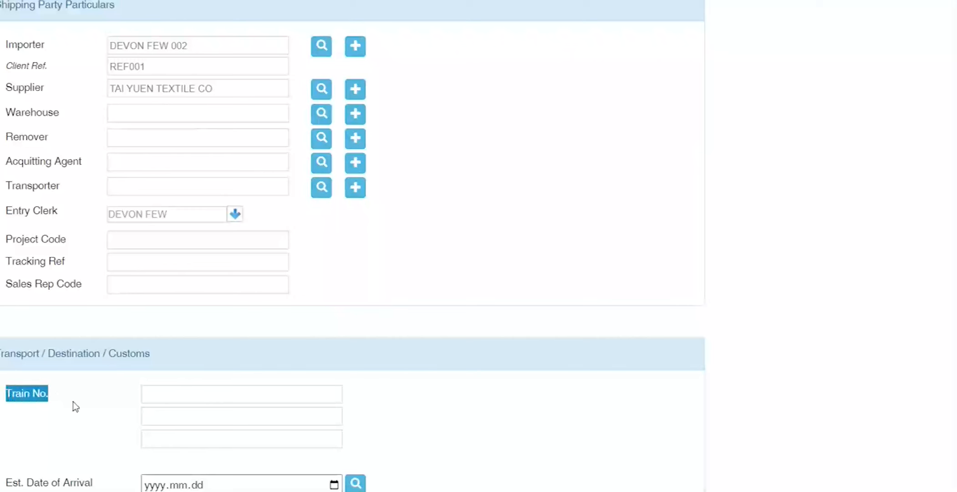
pyautogui.scroll(5, 72, 401)
pyautogui.doubleClick(156, 54)
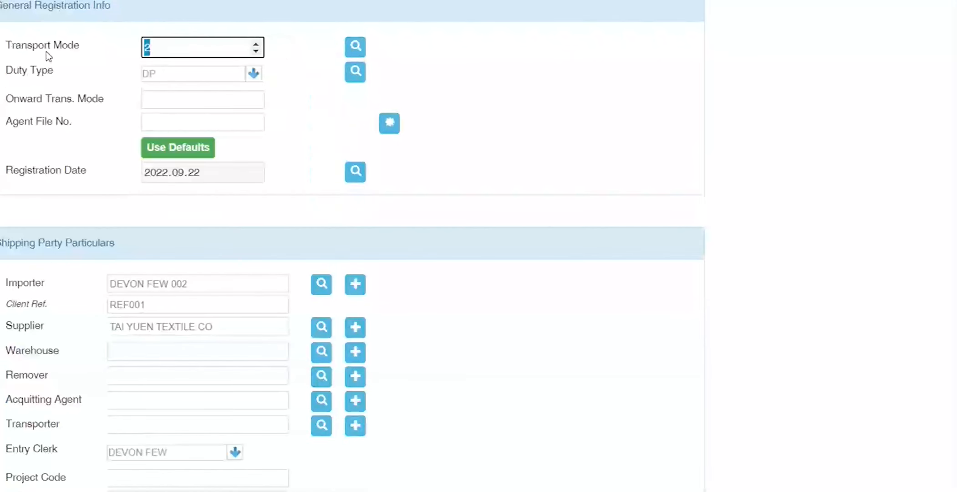
pyautogui.write('3')
pyautogui.press('Tab')
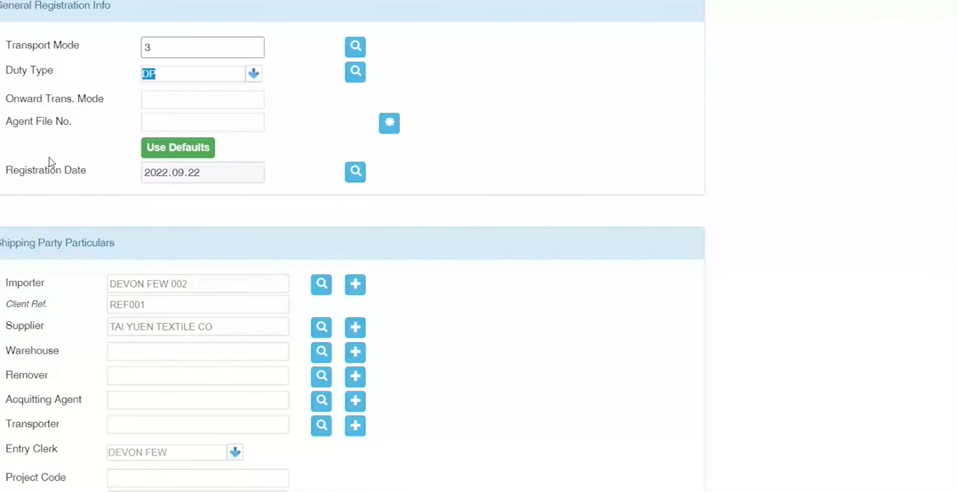
pyautogui.scroll(-8, 49, 158)
pyautogui.moveTo(82, 320); pyautogui.dragTo(1, 274)
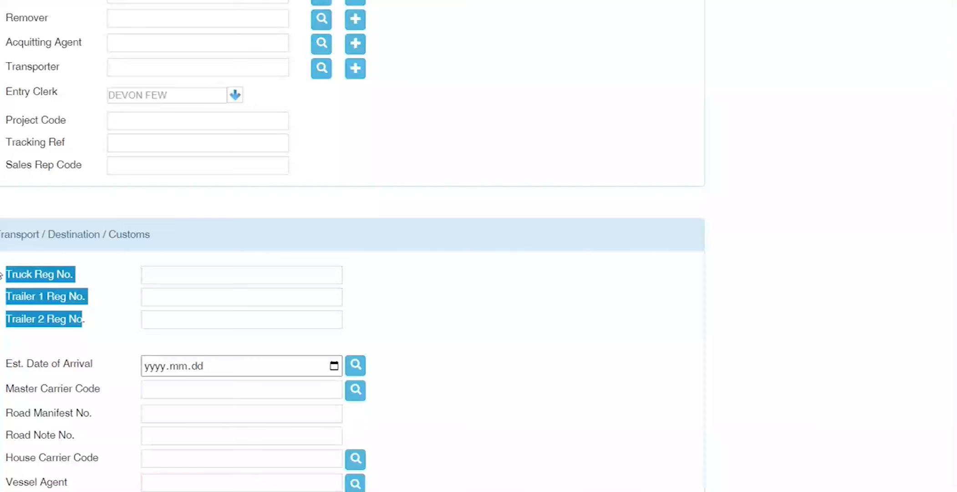
pyautogui.scroll(8, 144, 99)
pyautogui.click(166, 54)
pyautogui.hotkey('ctrl', 'a')
pyautogui.write('4')
pyautogui.press('Tab')
pyautogui.scroll(-8, 76, 139)
pyautogui.moveTo(70, 318); pyautogui.dragTo(100, 305)
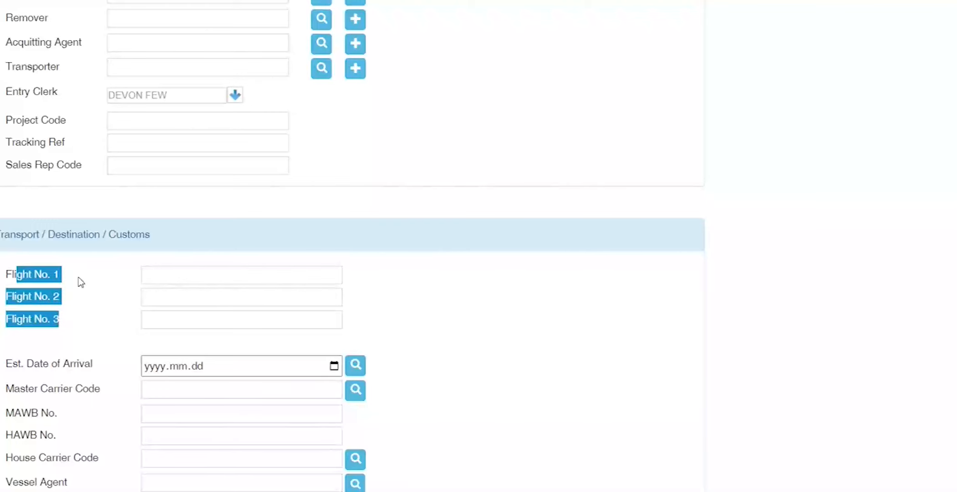
pyautogui.scroll(9, 81, 282)
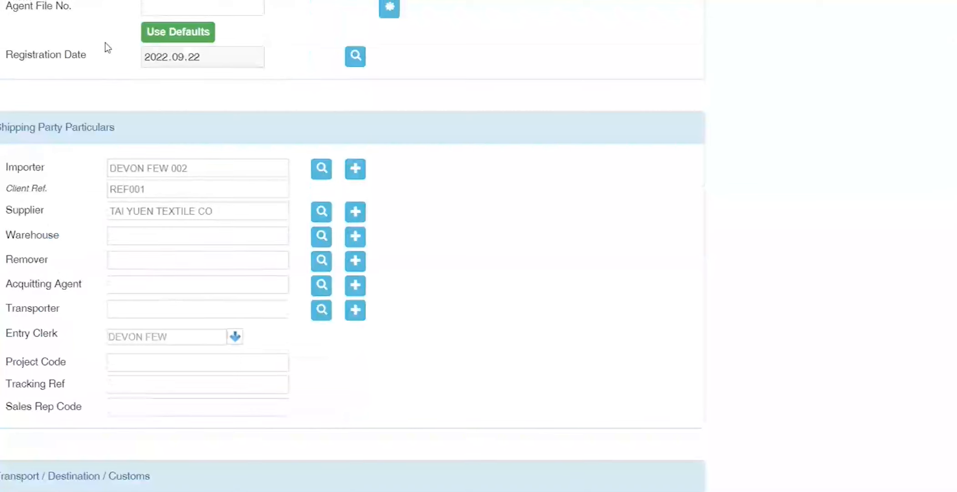
pyautogui.moveTo(171, 102); pyautogui.dragTo(72, 101)
pyautogui.write('1')
pyautogui.press('Tab')
pyautogui.scroll(-9, 65, 230)
# Step: Look up ship MSC IL to fill MSC Ilona with carrier code MSC and call sign D5VK6
pyautogui.click(181, 270)
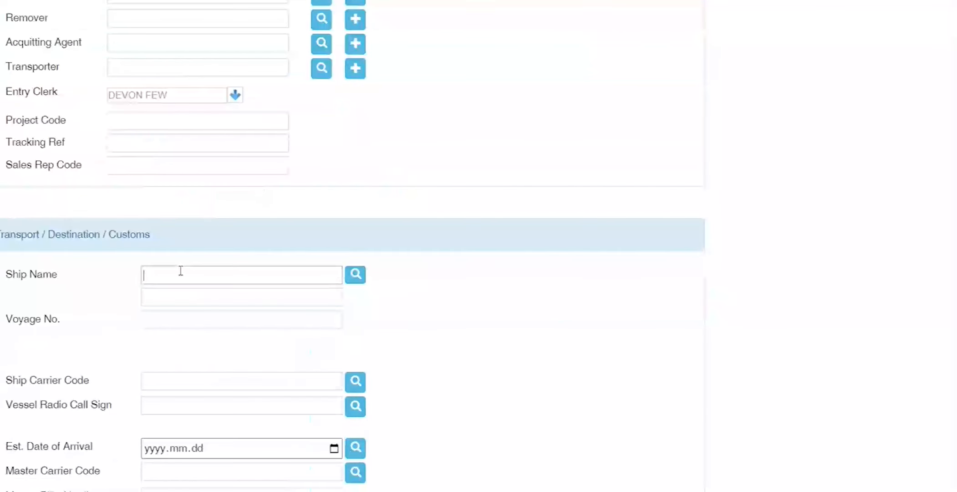
pyautogui.write('MSC IL')
pyautogui.press('Tab')
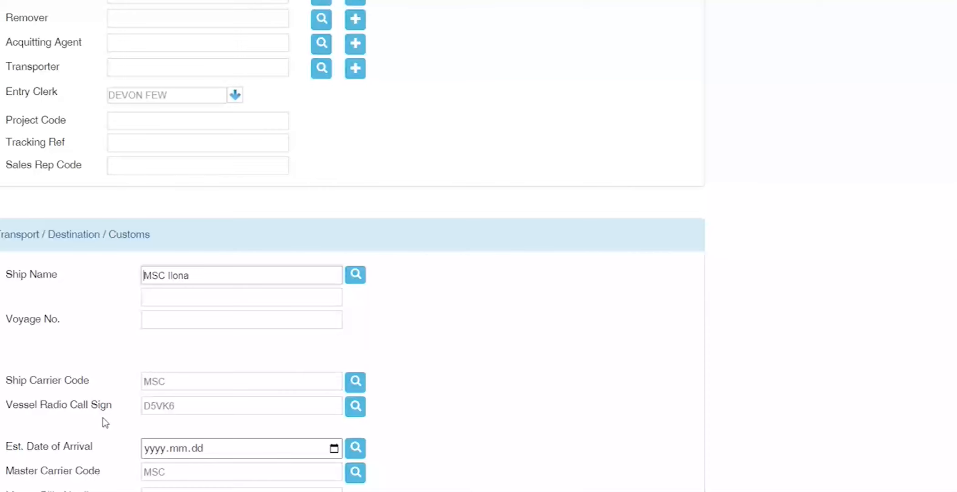
pyautogui.moveTo(14, 471); pyautogui.dragTo(103, 474)
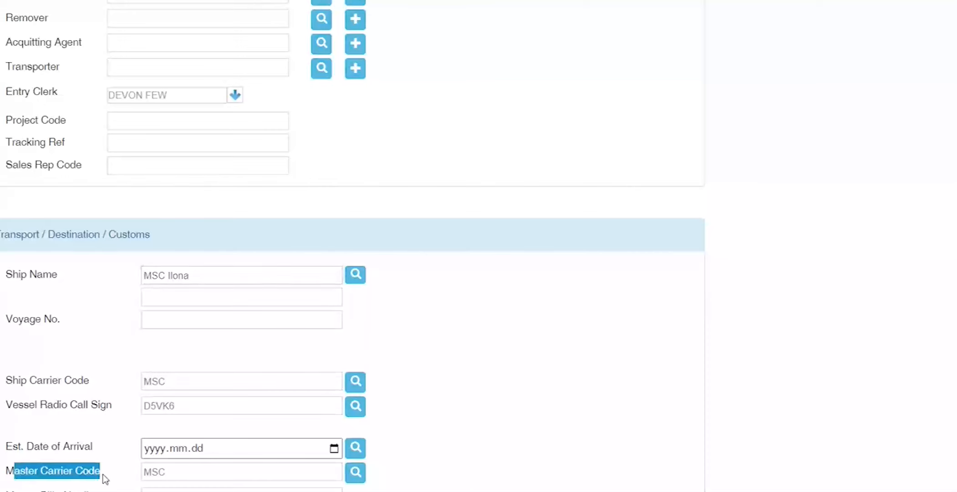
pyautogui.scroll(-1, 114, 466)
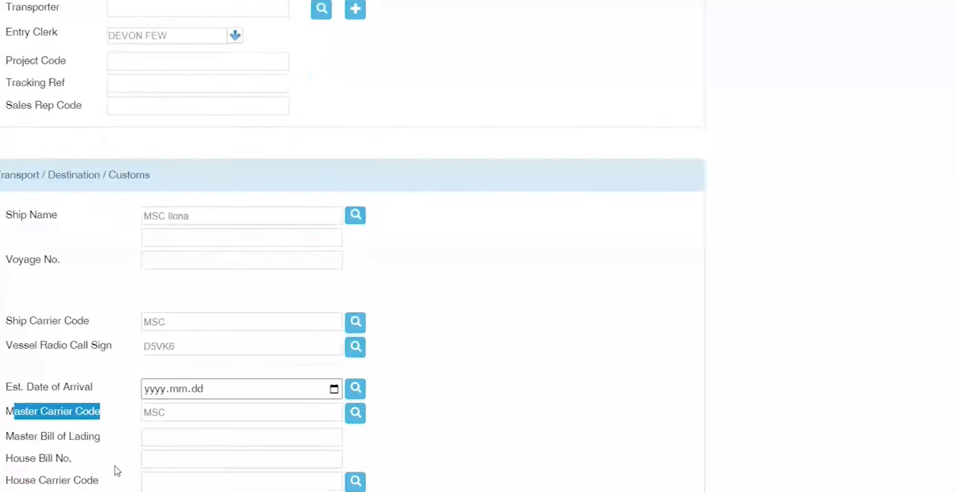
pyautogui.scroll(-1, 111, 466)
pyautogui.moveTo(5, 446); pyautogui.dragTo(77, 447)
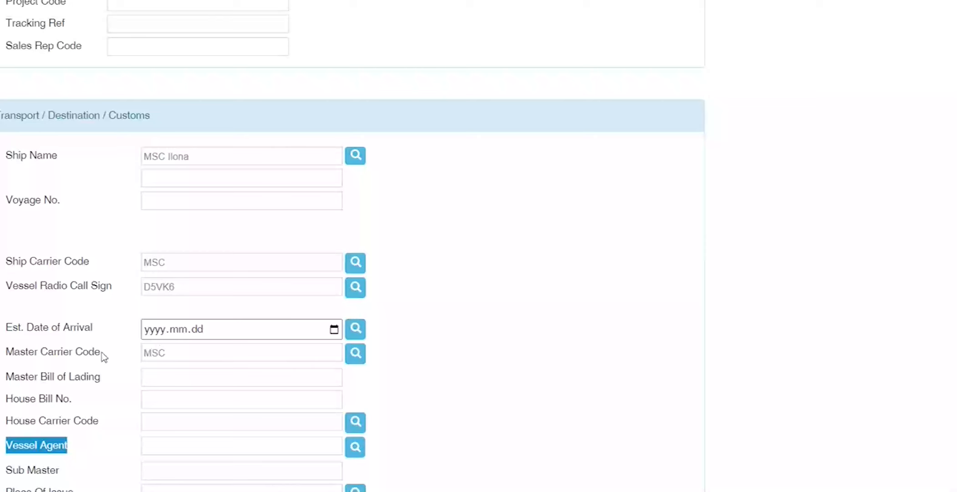
pyautogui.moveTo(101, 356); pyautogui.dragTo(2, 357)
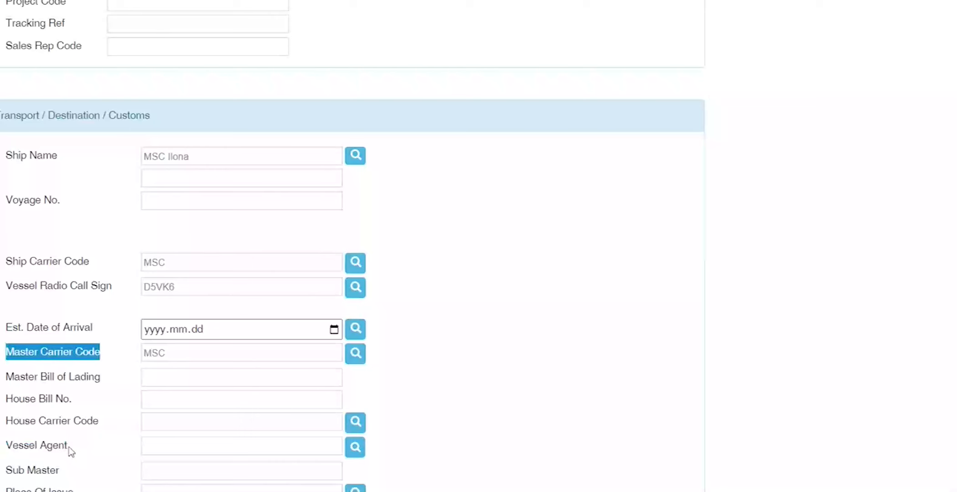
pyautogui.moveTo(69, 449); pyautogui.dragTo(6, 449)
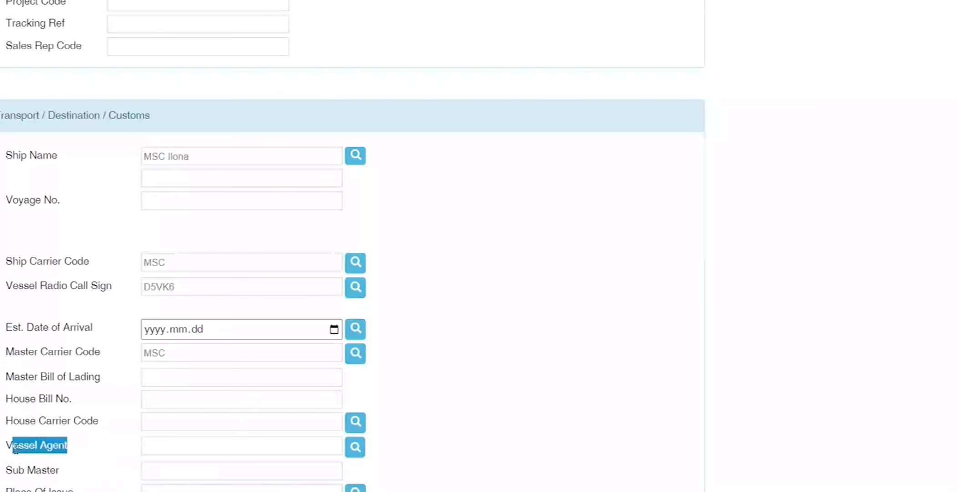
# Step: Enter ESA as vessel agent, compare it with the MSC master carrier code, then clear it
pyautogui.click(175, 445)
pyautogui.write('ESA')
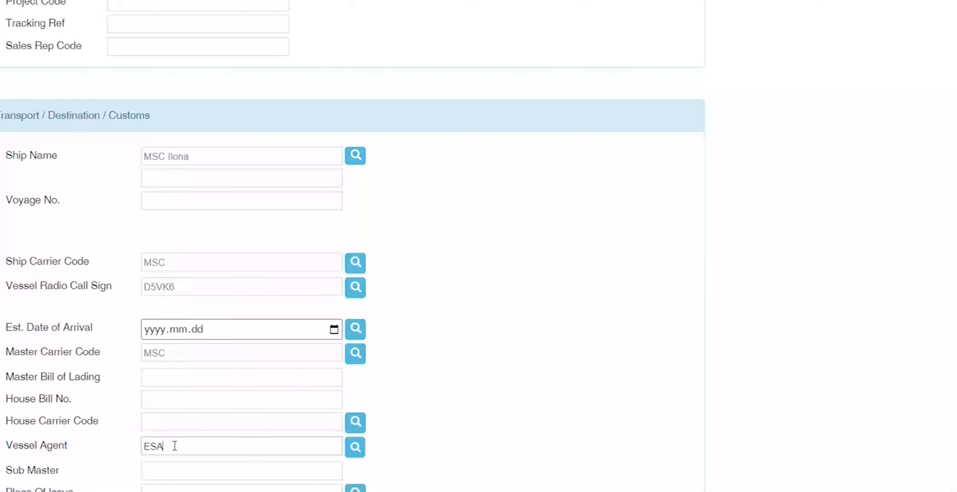
pyautogui.moveTo(174, 445); pyautogui.dragTo(139, 447)
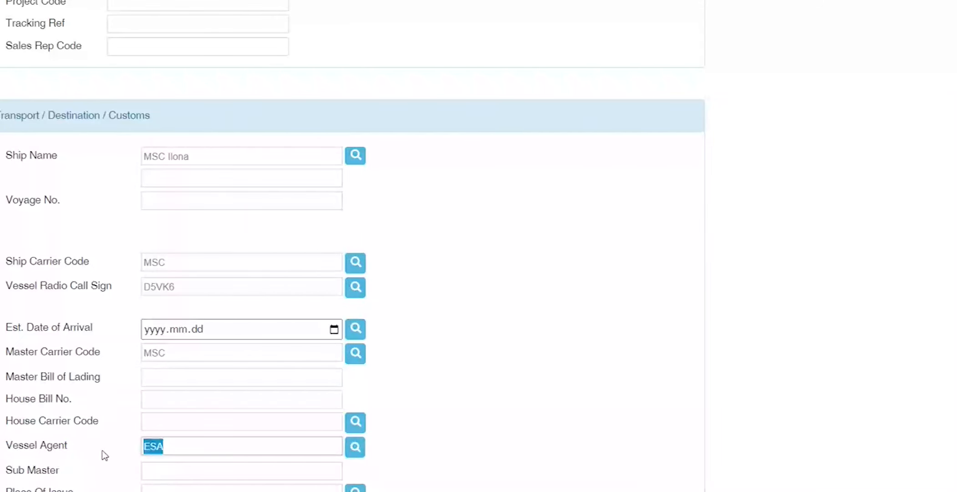
pyautogui.doubleClick(179, 351)
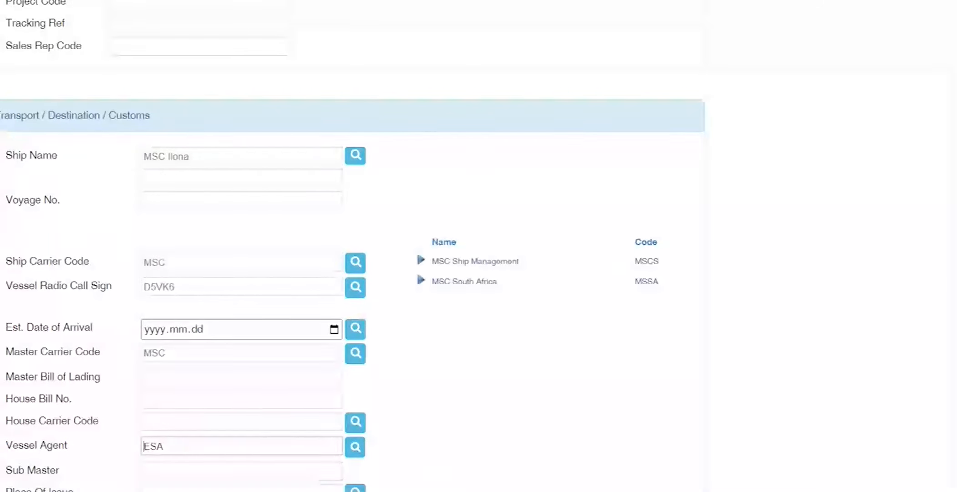
pyautogui.doubleClick(181, 352)
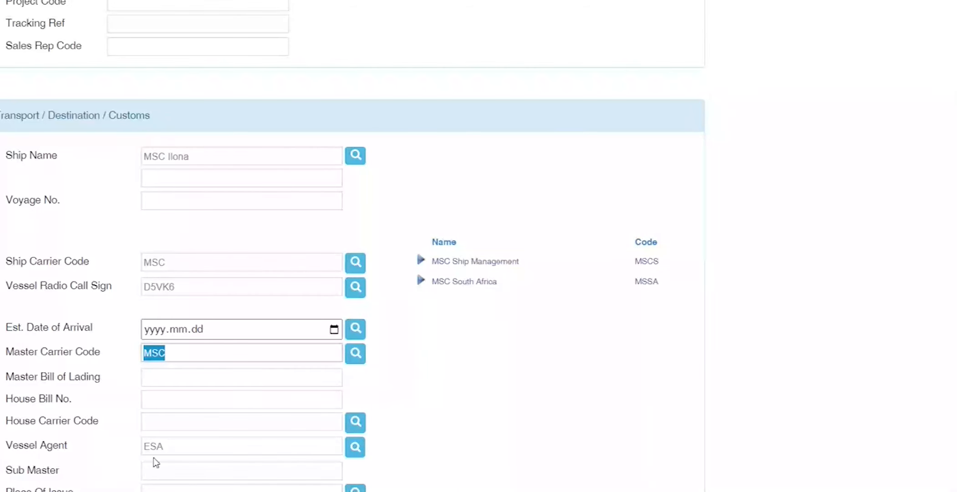
pyautogui.doubleClick(196, 447)
pyautogui.press('BackSpace')
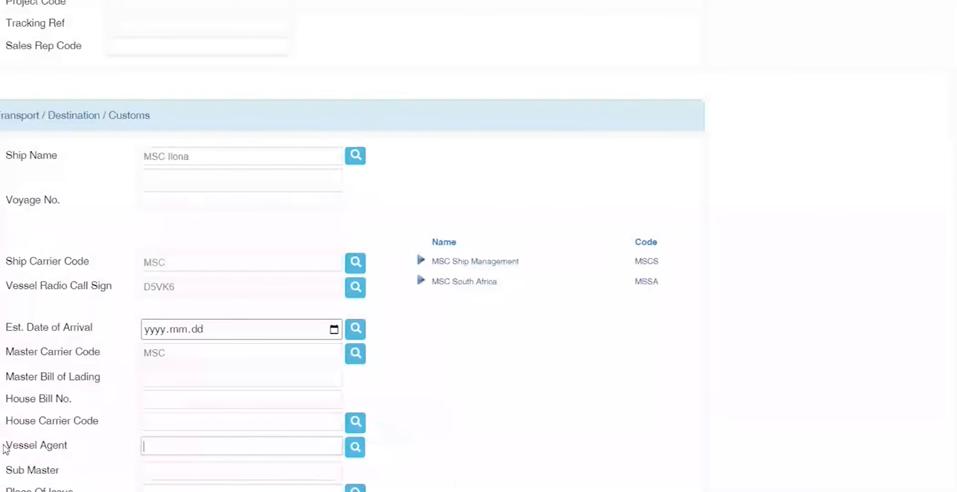
pyautogui.scroll(3, 70, 393)
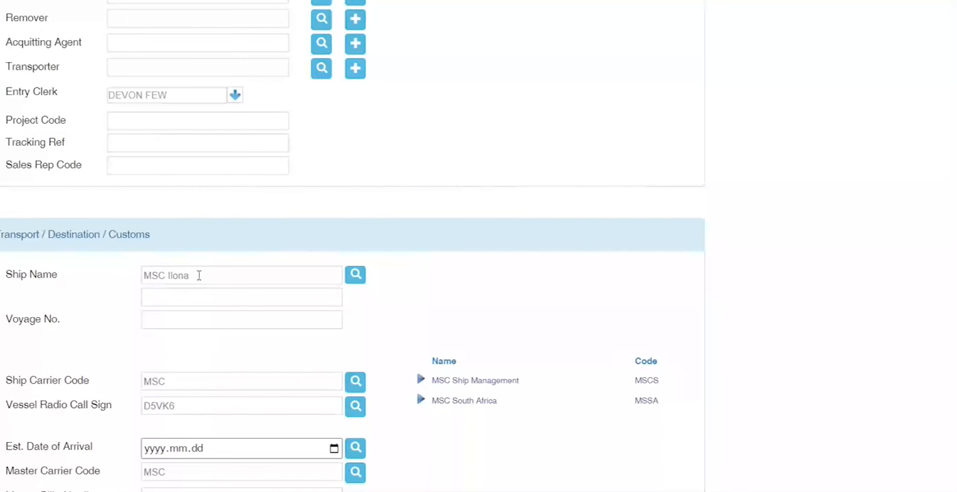
pyautogui.moveTo(199, 275); pyautogui.dragTo(120, 281)
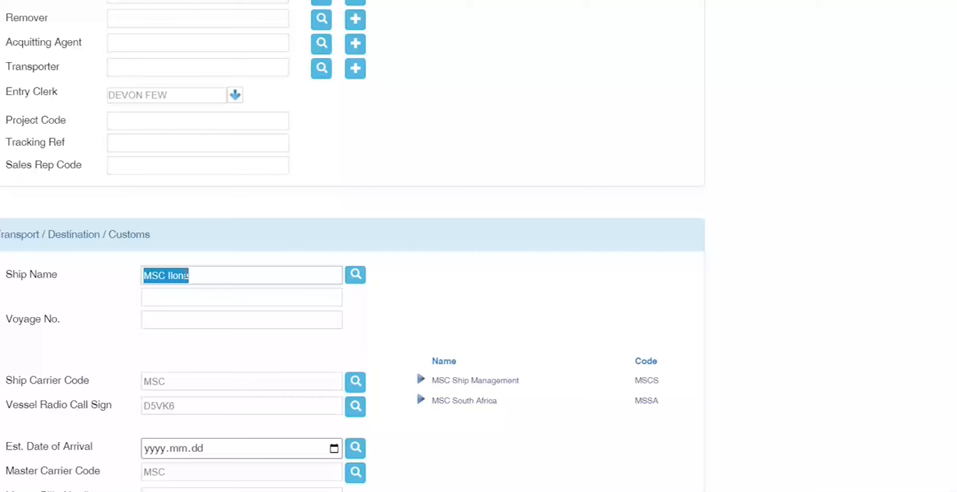
pyautogui.click(214, 279)
pyautogui.moveTo(193, 275); pyautogui.dragTo(56, 274)
# Step: Enter voyage number 014W and restore MSC as the ship carrier code
pyautogui.press('Tab')
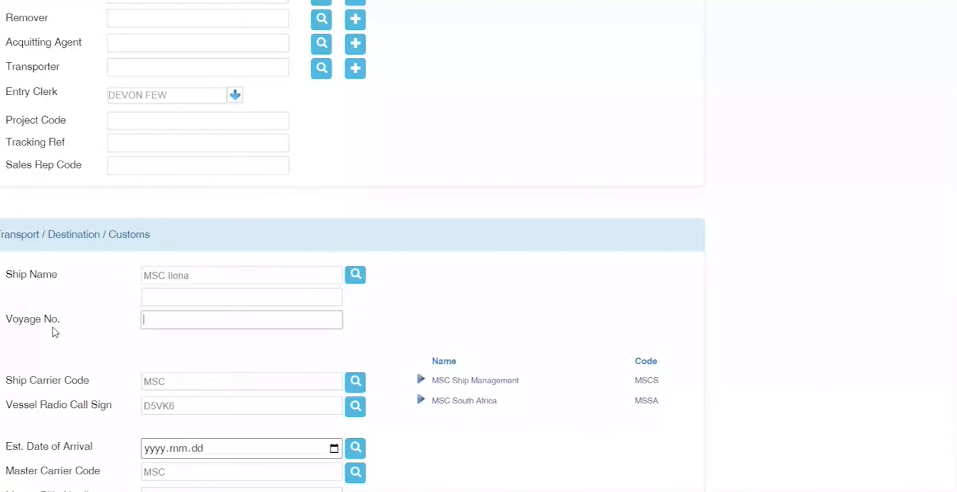
pyautogui.write('014W')
pyautogui.press('Tab')
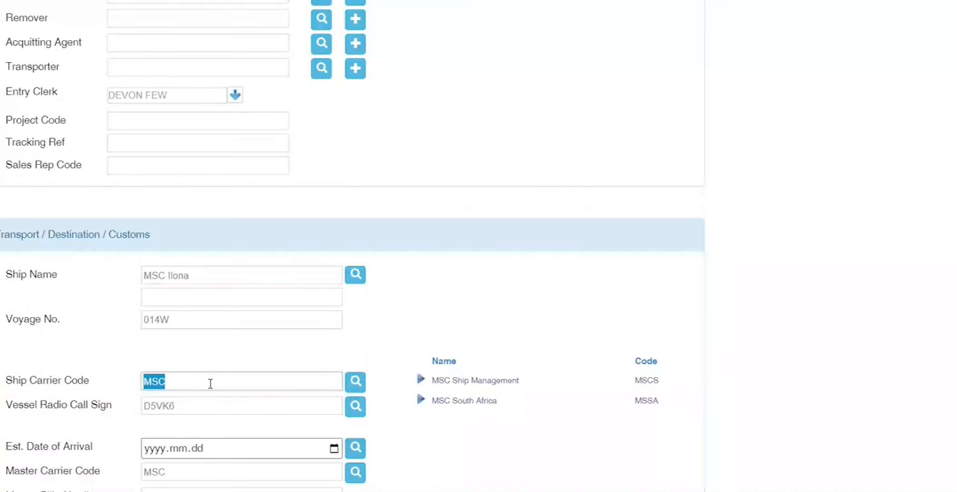
pyautogui.write('ABC')
pyautogui.press('Tab')
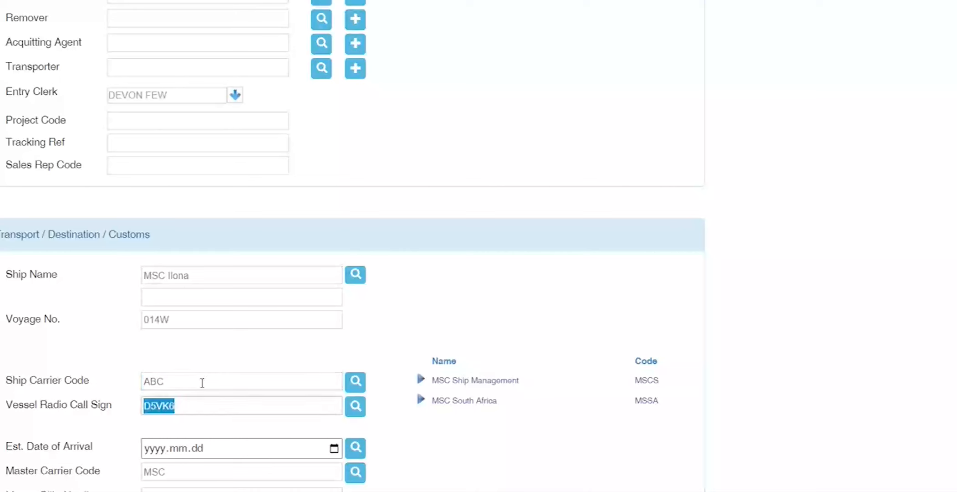
pyautogui.moveTo(199, 384); pyautogui.dragTo(67, 382)
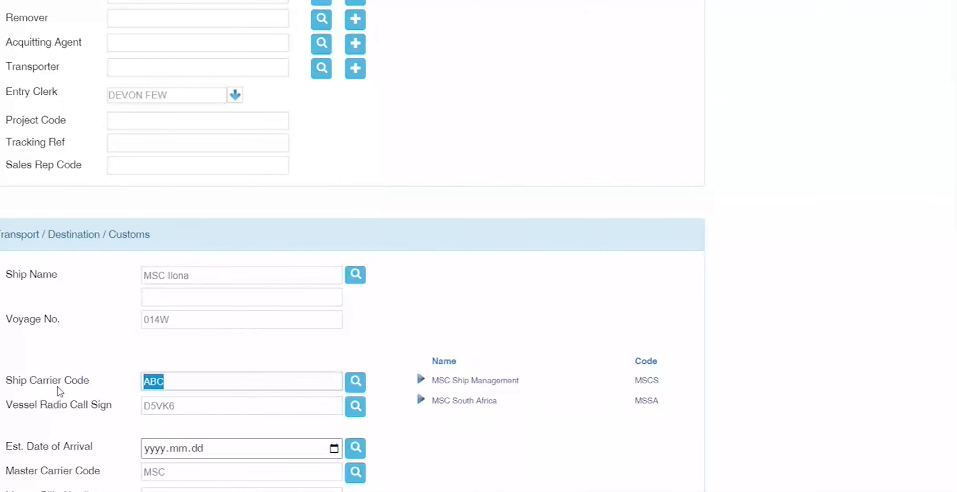
pyautogui.write('MSC')
pyautogui.press('Tab')
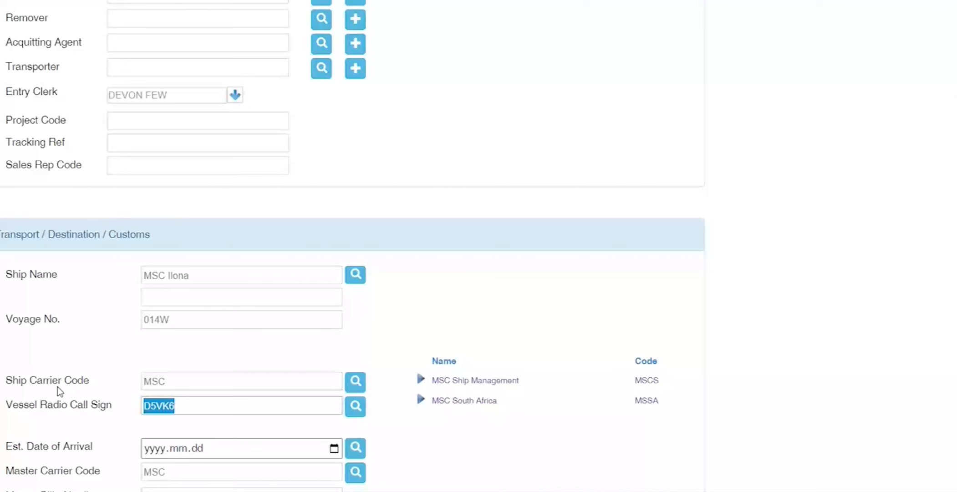
# Step: Bring up the calendar for the estimated arrival date
pyautogui.scroll(-3, 57, 386)
pyautogui.press('Tab')
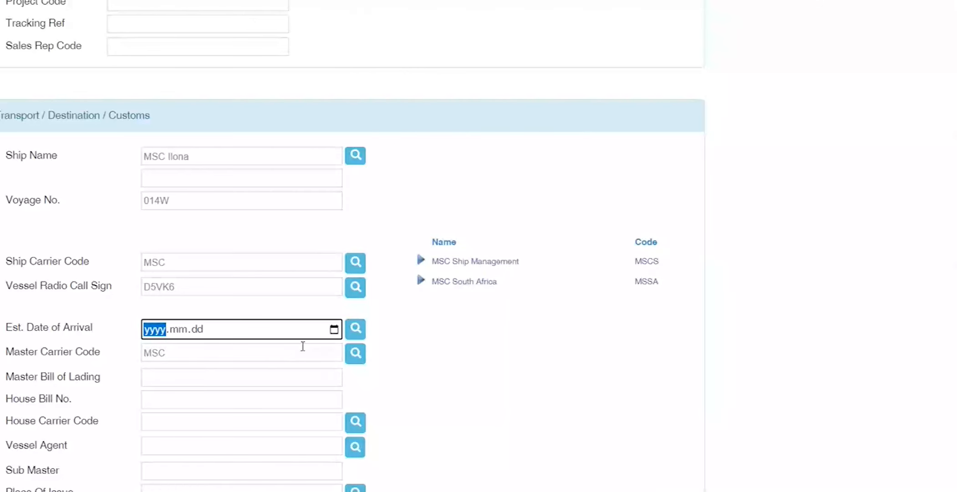
pyautogui.click(334, 330)
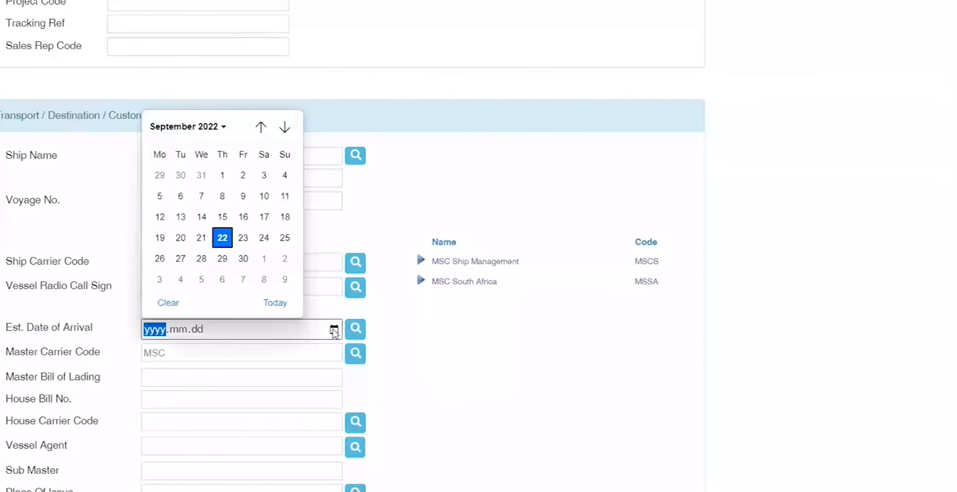
# Step: Pick 25 September 2022 as the arrival date, then bring up the Teams meeting
pyautogui.click(280, 238)
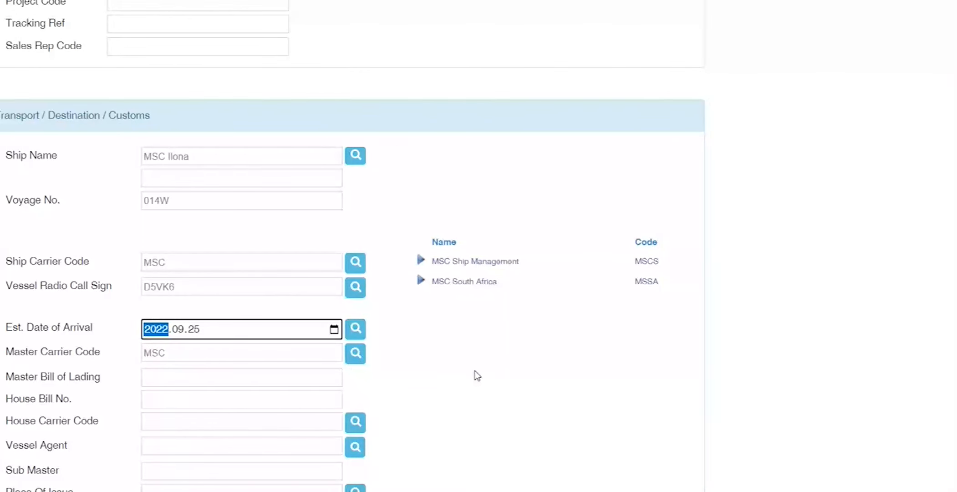
pyautogui.press('Tab')
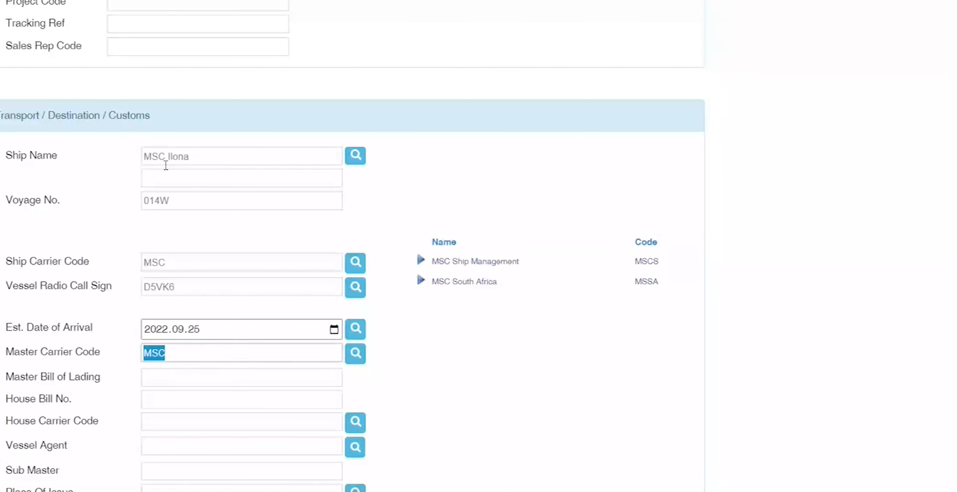
pyautogui.click(376, 483)
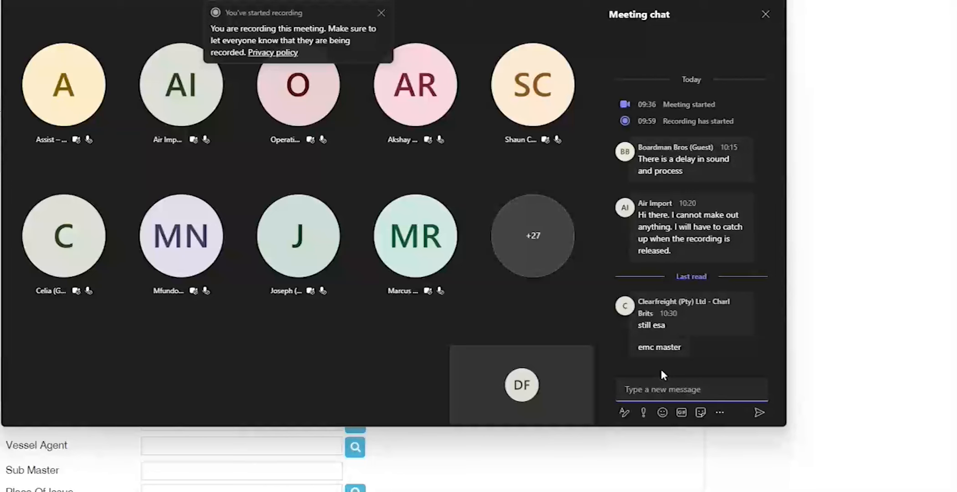
# Step: Switch from Teams back to the import form and open a new Chrome tab
pyautogui.hotkey('alt', 'Tab')
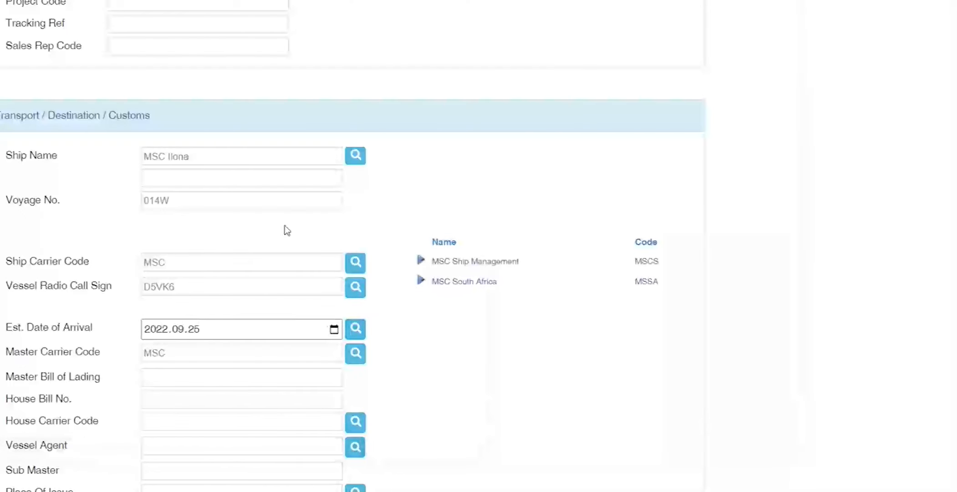
pyautogui.moveTo(205, 158); pyautogui.dragTo(93, 165)
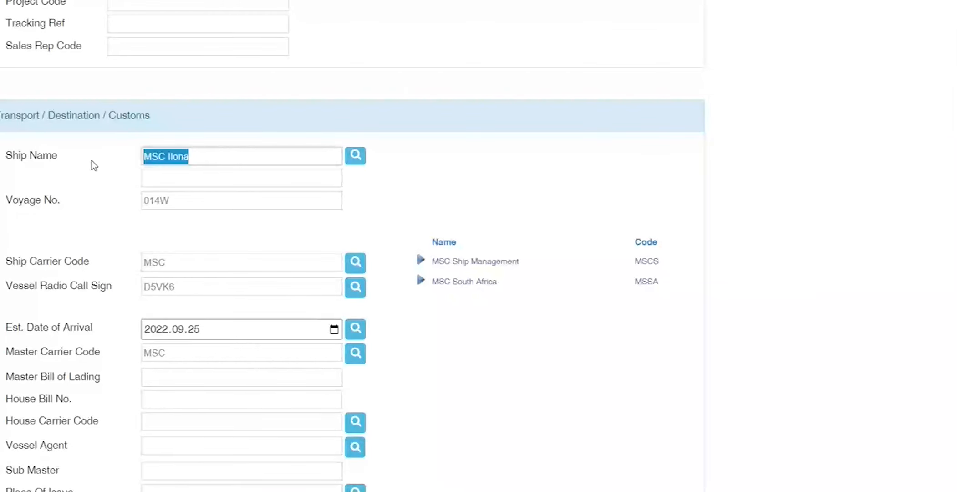
pyautogui.hotkey('ctrl', 't')
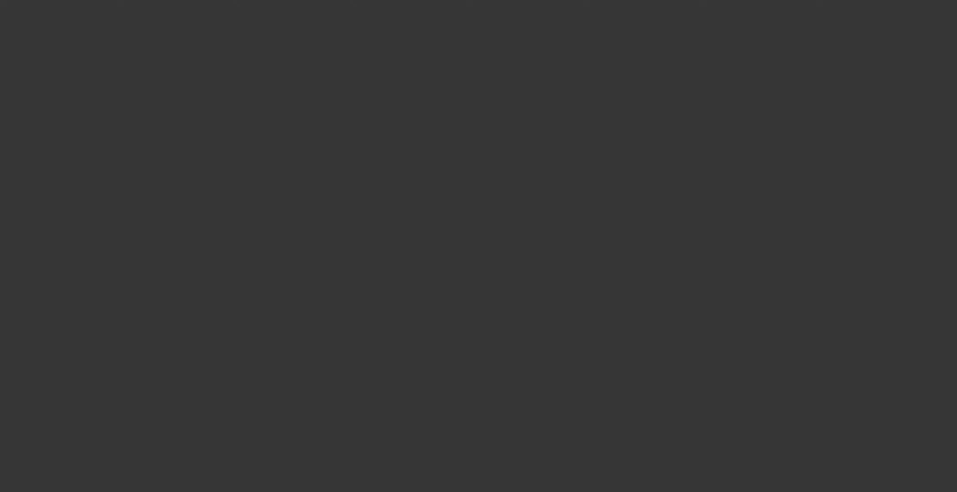
# Step: Search Google for 'EVERGREEN TRACKING SOUTH AFRICA' and open the Evergreen Line result
pyautogui.click(296, 166)
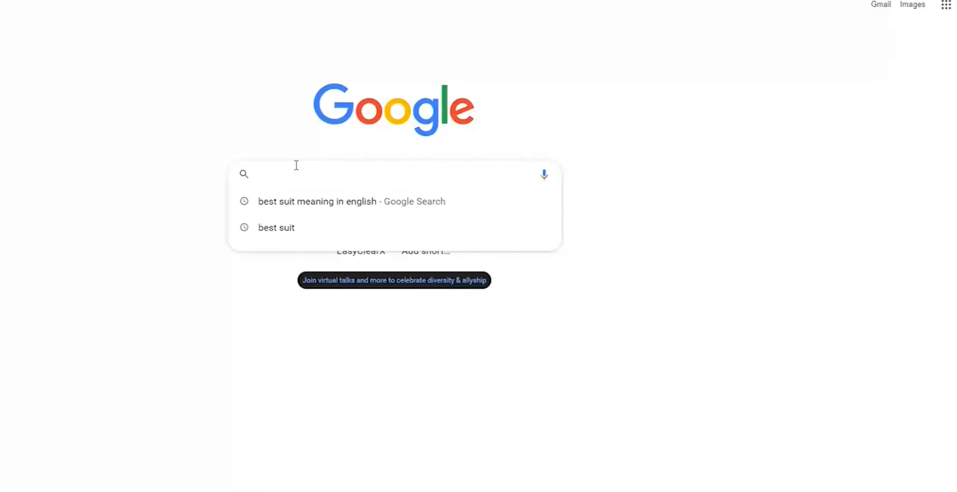
pyautogui.write('EVERGREEN')
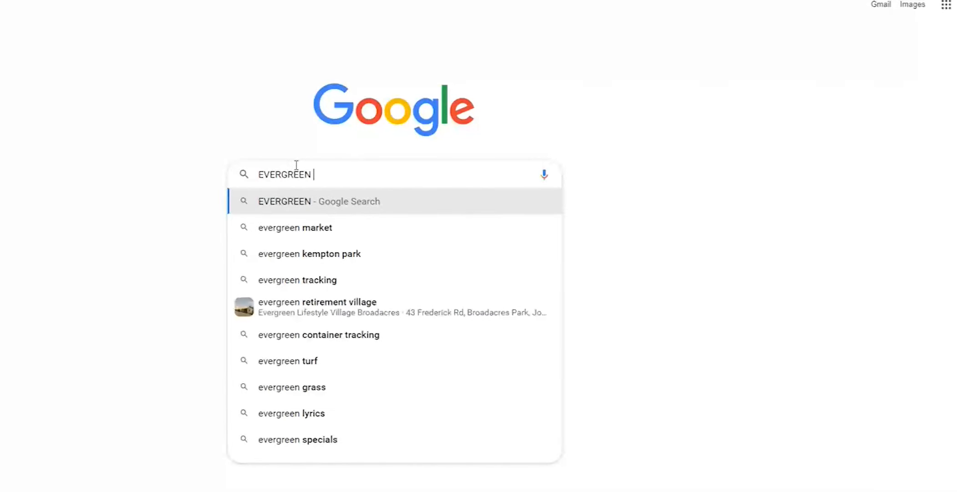
pyautogui.write(' TRACKING SOUTH AFRICA')
pyautogui.press('Return')
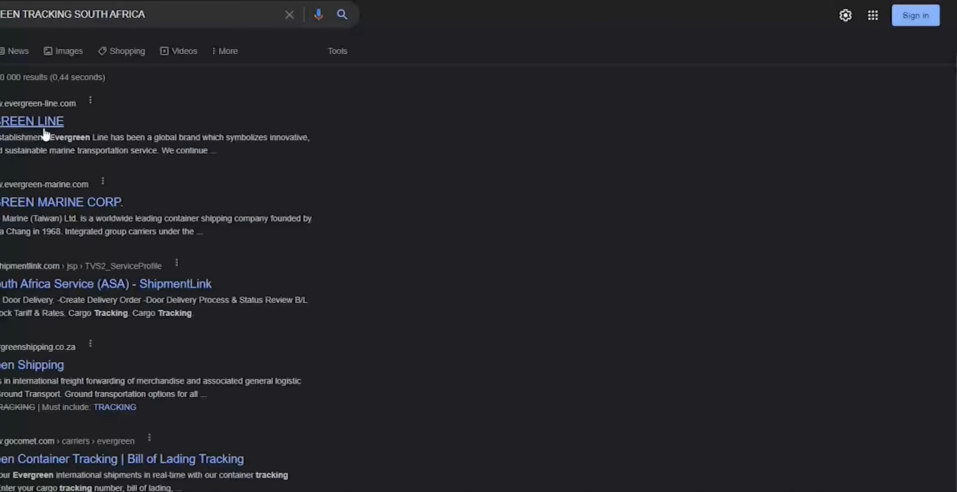
pyautogui.click(45, 133)
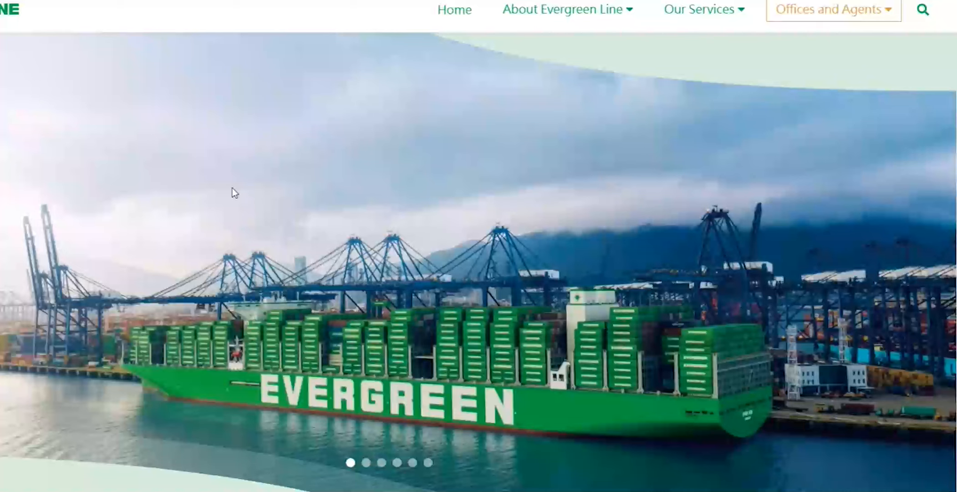
# Step: Scroll the Evergreen Line home page down to the footer, then return to the Teams meeting
pyautogui.scroll(-1, 263, 184)
pyautogui.scroll(-8, 263, 183)
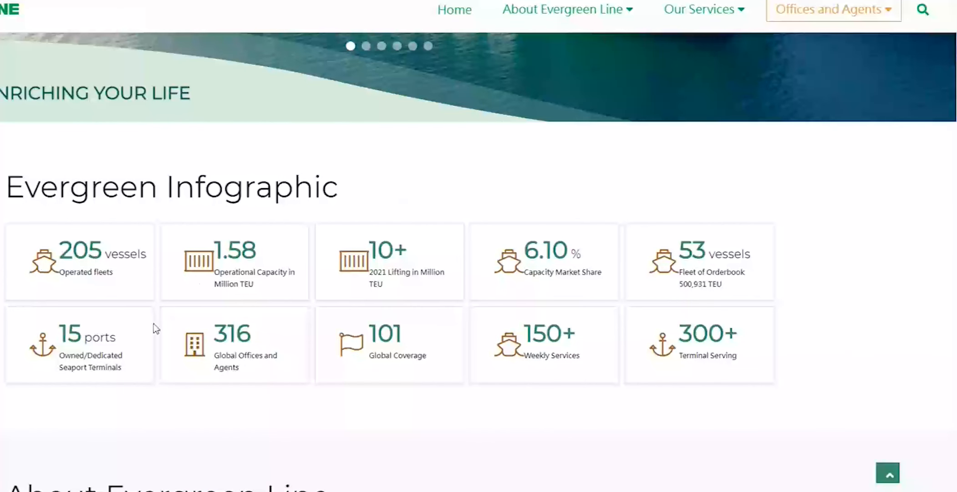
pyautogui.scroll(-8, 214, 370)
pyautogui.scroll(-3, 442, 349)
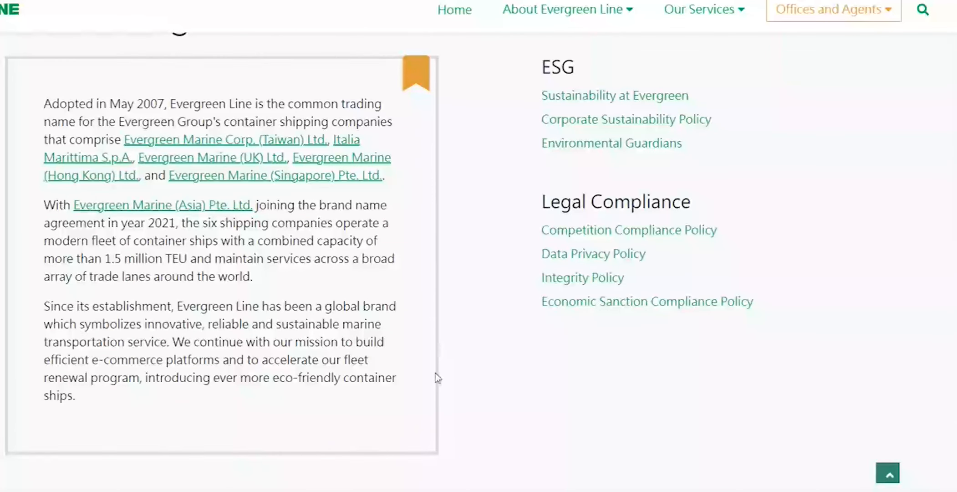
pyautogui.scroll(-10, 436, 377)
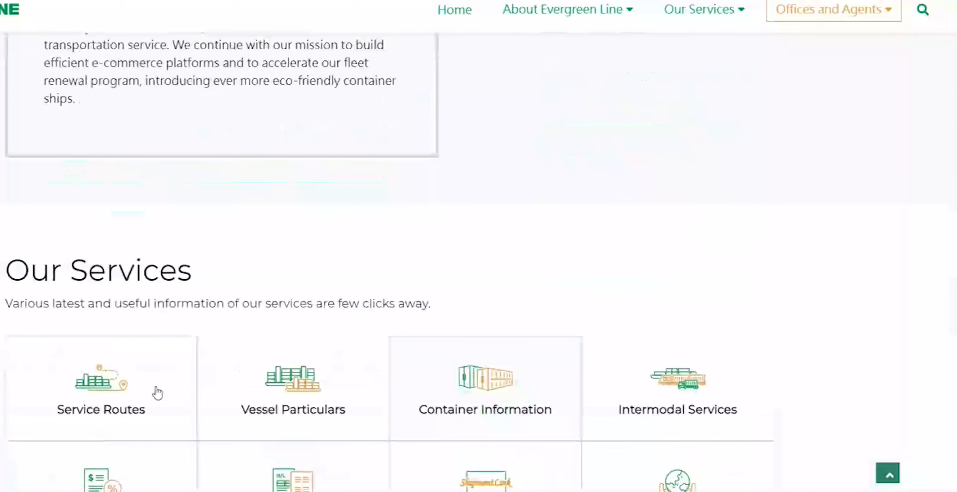
pyautogui.scroll(-10, 659, 318)
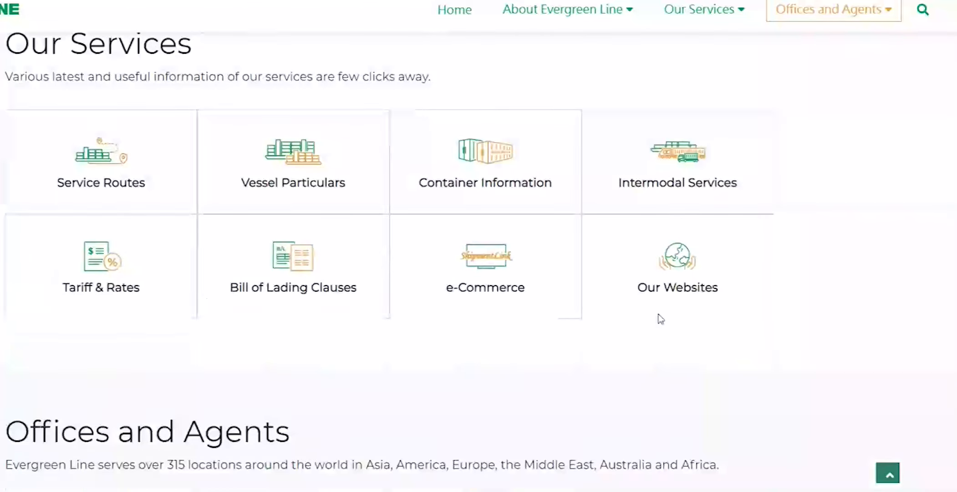
pyautogui.scroll(-6, 587, 357)
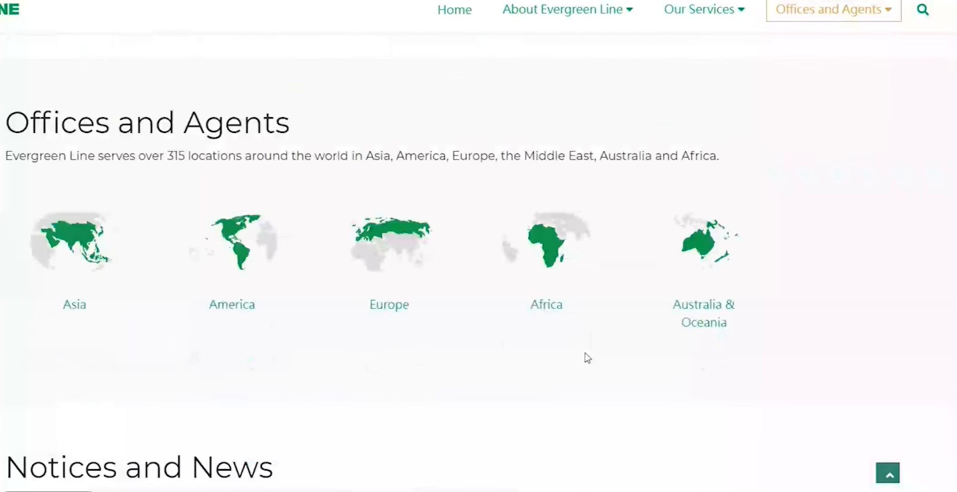
pyautogui.scroll(-5, 586, 357)
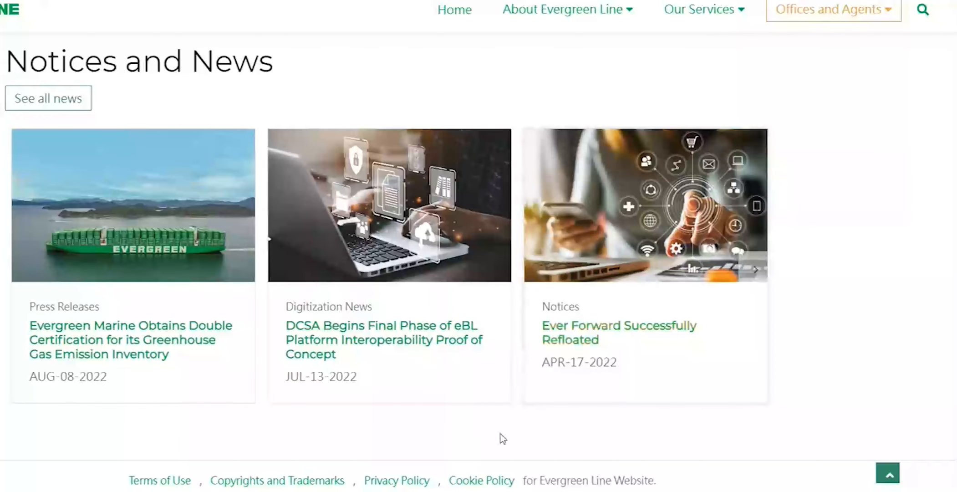
pyautogui.moveTo(315, 490)
pyautogui.click(349, 485)
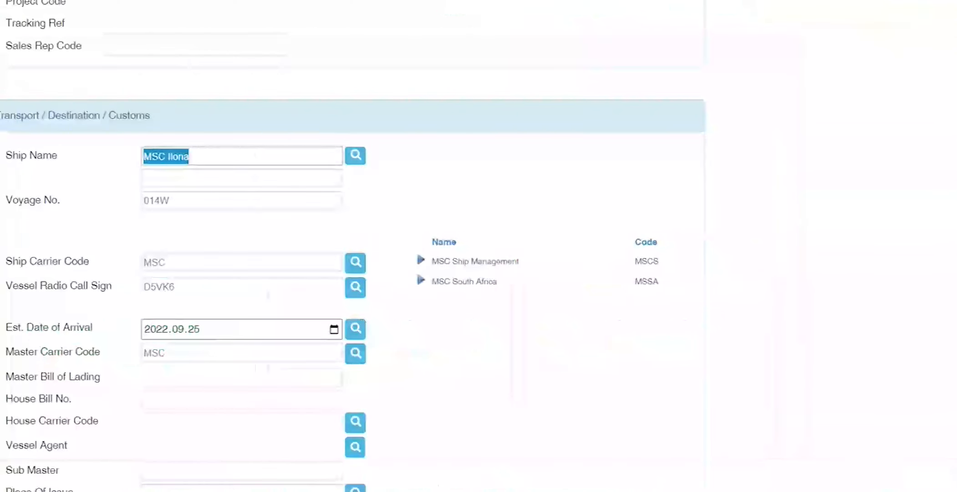
# Step: Clear the old ship name MSC Ilona and browse the vessel lookup for names starting with E
pyautogui.moveTo(259, 145); pyautogui.dragTo(44, 154)
pyautogui.moveTo(218, 157); pyautogui.dragTo(75, 167)
pyautogui.press('BackSpace')
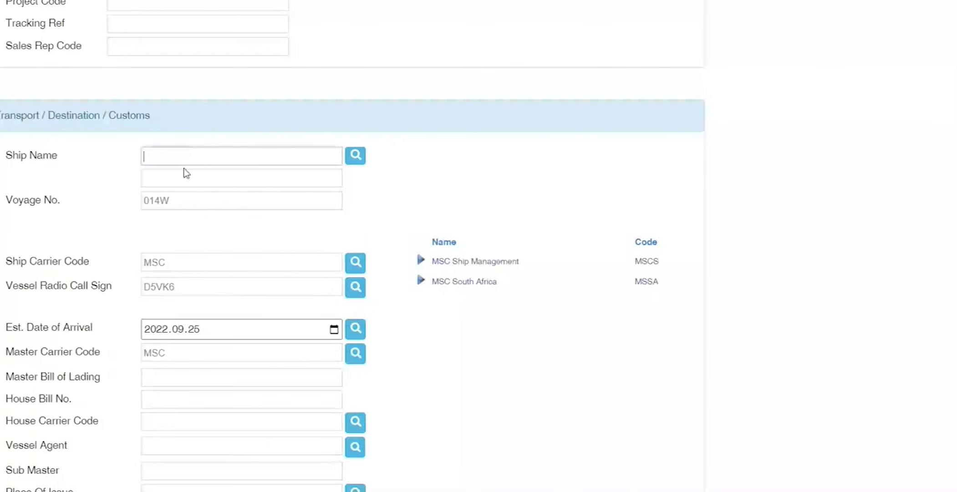
pyautogui.click(357, 156)
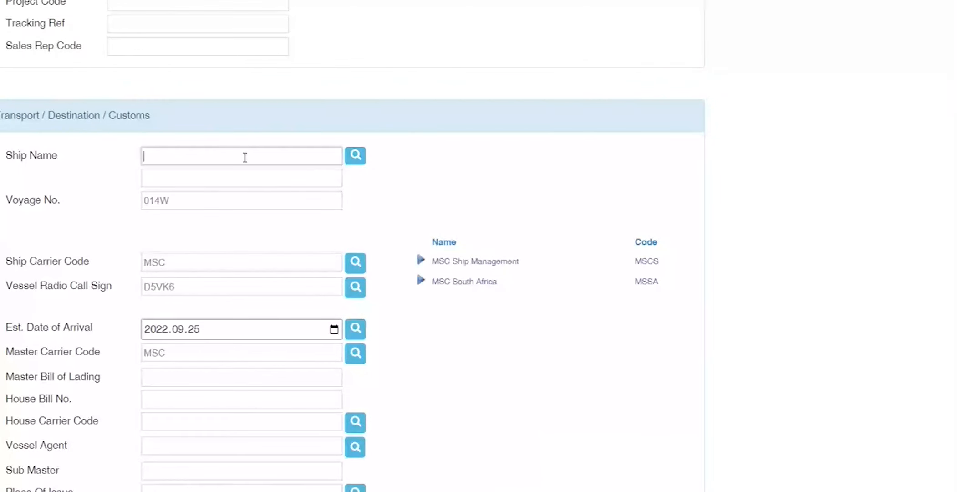
pyautogui.click(349, 157)
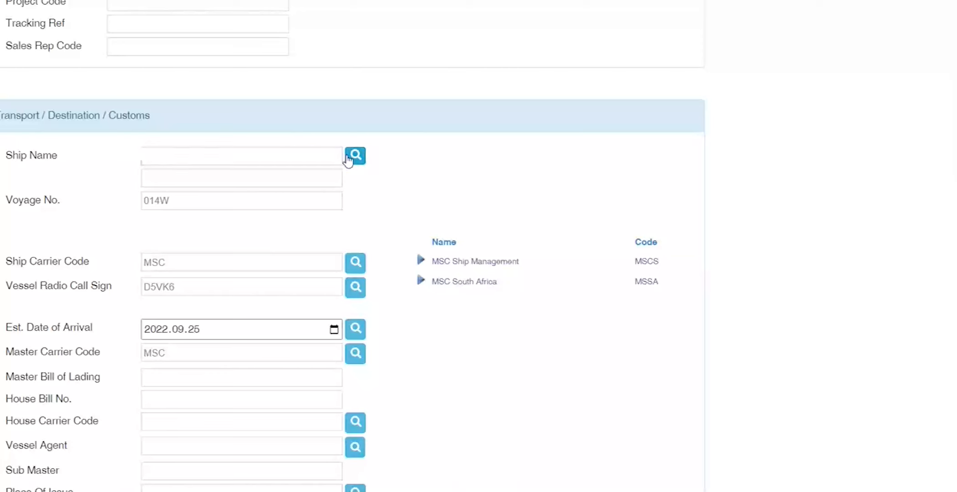
pyautogui.click(213, 153)
pyautogui.write('E')
pyautogui.press('Tab')
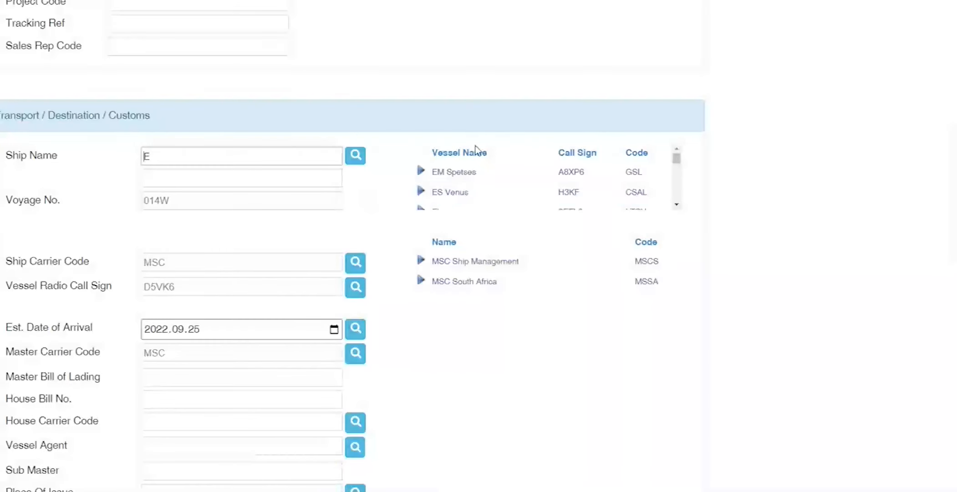
pyautogui.scroll(-10, 555, 187)
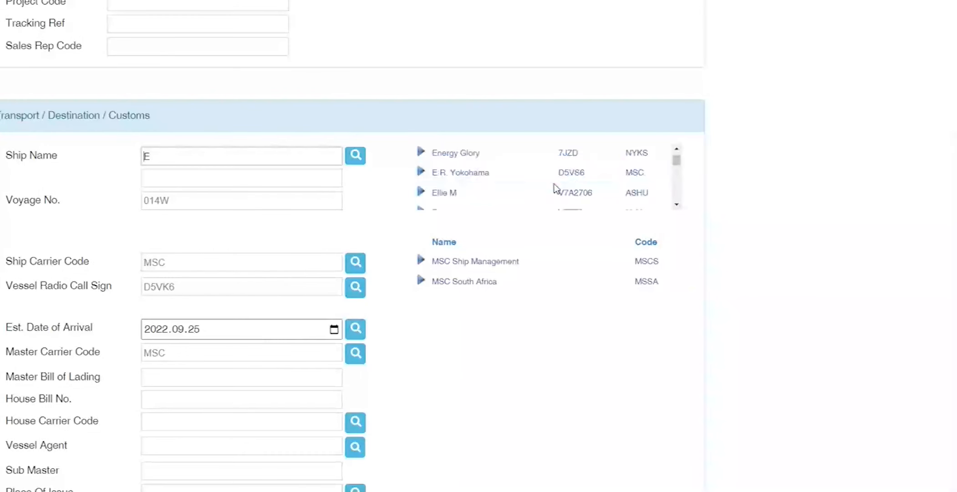
pyautogui.scroll(-3, 554, 187)
pyautogui.scroll(-3, 554, 184)
pyautogui.scroll(-8, 554, 187)
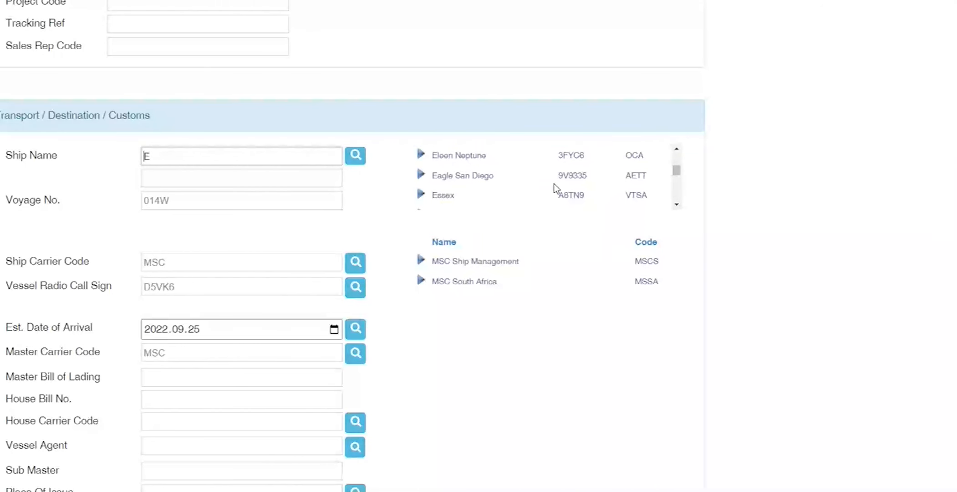
# Step: Copy 'Mol Earnest' from the Teams chat and paste it into Ship Name
pyautogui.hotkey('alt', 'Tab')
pyautogui.moveTo(682, 345); pyautogui.dragTo(641, 345)
pyautogui.hotkey('ctrl', 'c')
pyautogui.click(876, 358)
pyautogui.click(263, 156)
pyautogui.hotkey('ctrl', 'a')
pyautogui.hotkey('ctrl', 'v')
pyautogui.press('Tab')
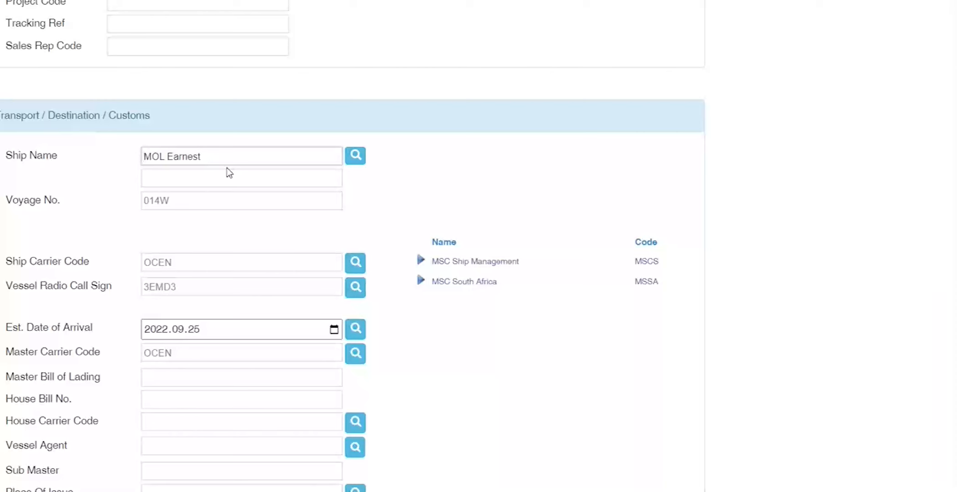
# Step: Confirm MOL Earnest so carrier code OCEN and call sign 3EMD3 load
pyautogui.press('Tab')
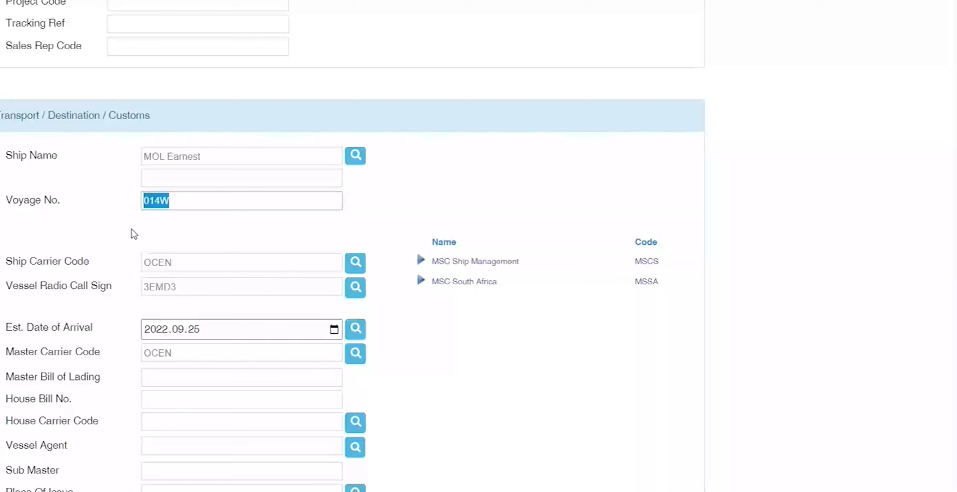
pyautogui.press('Tab')
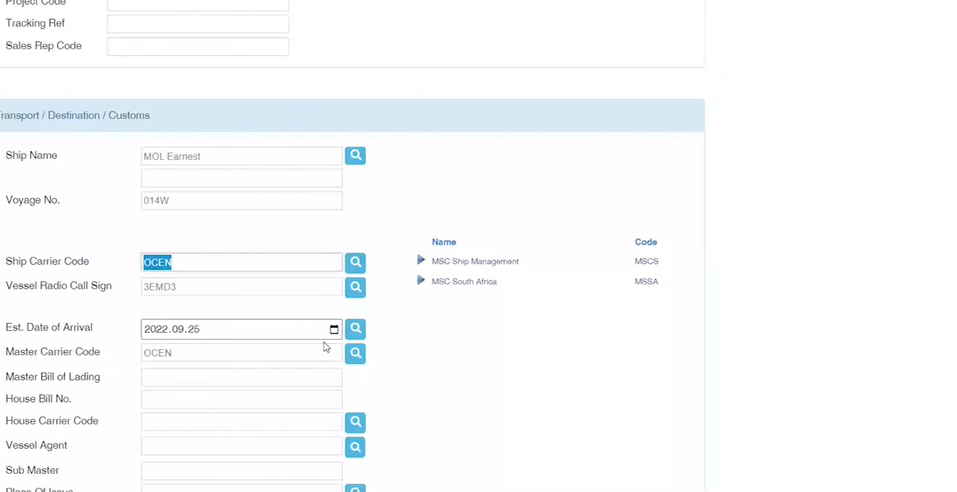
pyautogui.press('Tab')
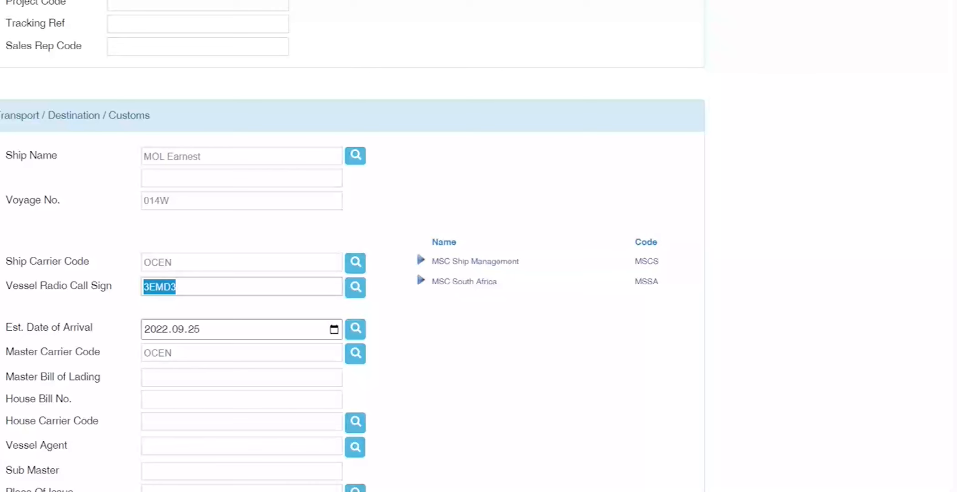
# Step: Select the carrier code 'emc' in the Teams chat and return to the import form
pyautogui.click(425, 465)
pyautogui.moveTo(639, 345); pyautogui.dragTo(710, 329)
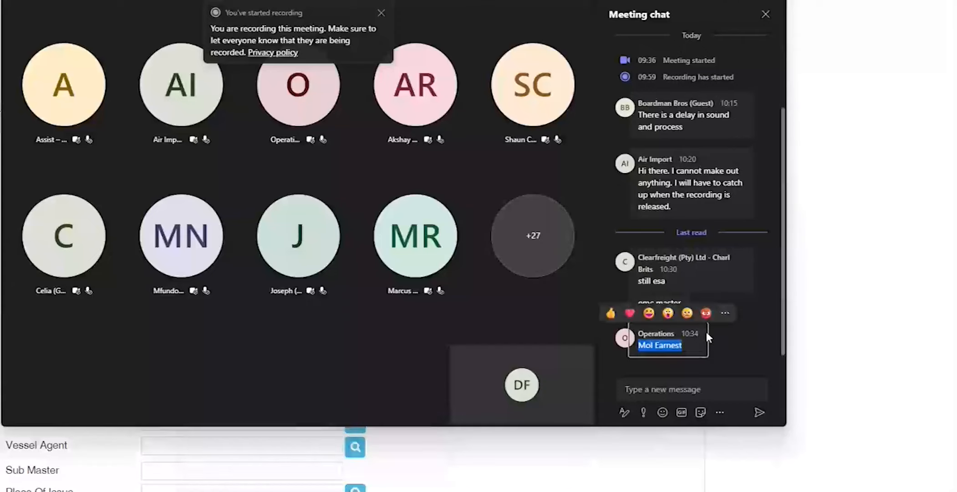
pyautogui.click(674, 271)
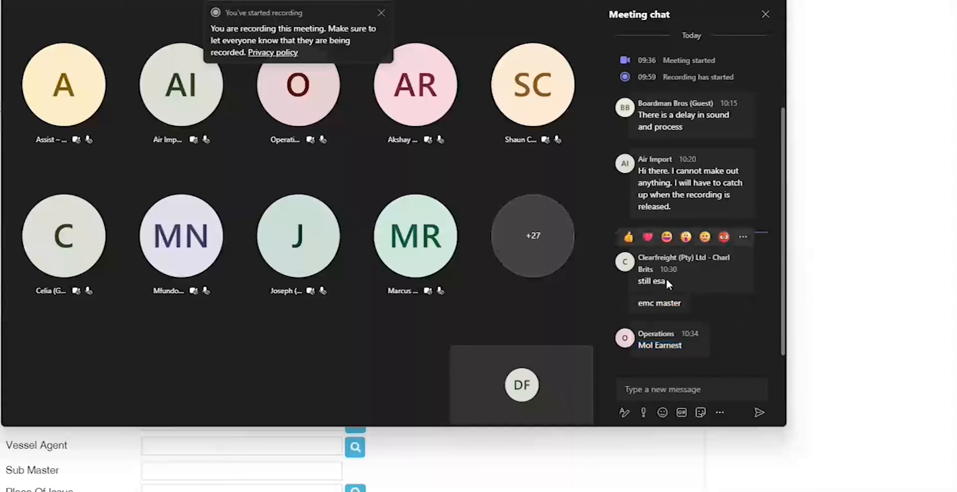
pyautogui.doubleClick(648, 301)
pyautogui.hotkey('alt', 'Tab')
pyautogui.click(145, 344)
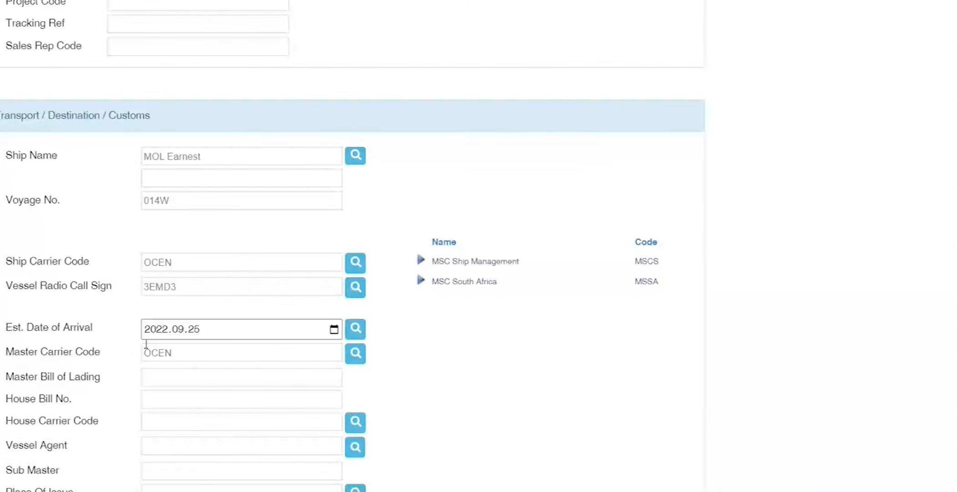
# Step: Set the vessel agent to ESA and the master carrier code to EMC
pyautogui.click(161, 442)
pyautogui.write('ESA')
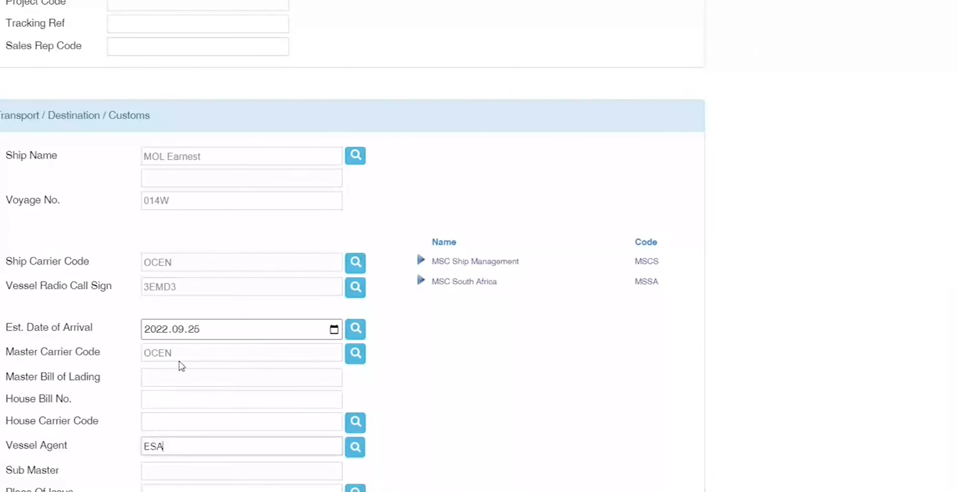
pyautogui.click(187, 352)
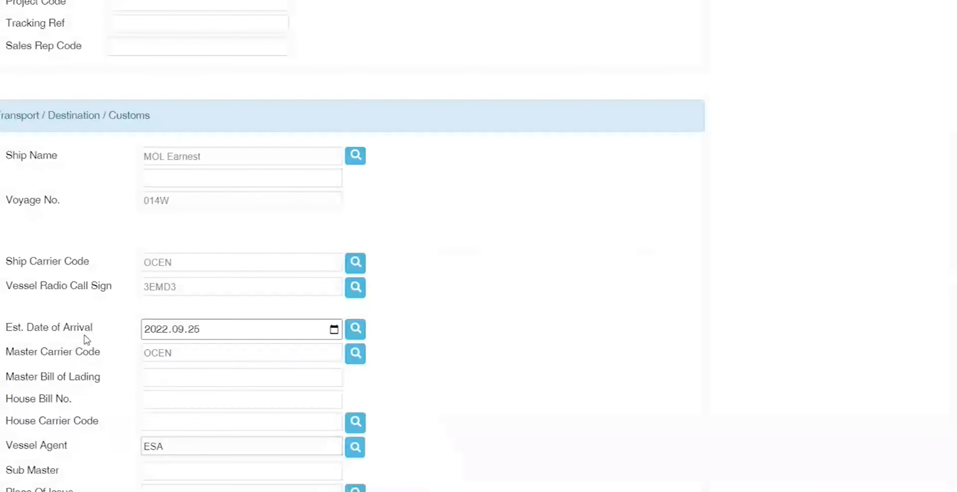
pyautogui.doubleClick(160, 352)
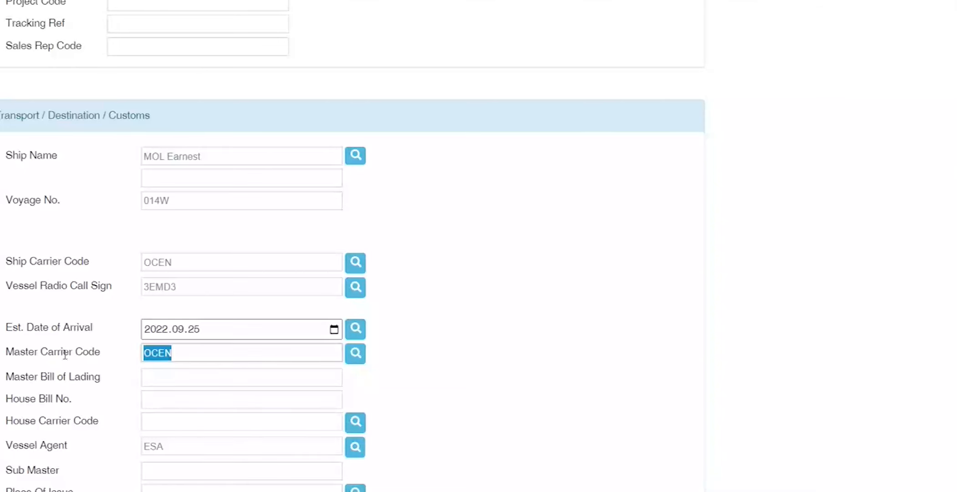
pyautogui.write('EMC')
# Step: Replace the ship carrier code OCEN with EMC
pyautogui.doubleClick(188, 261)
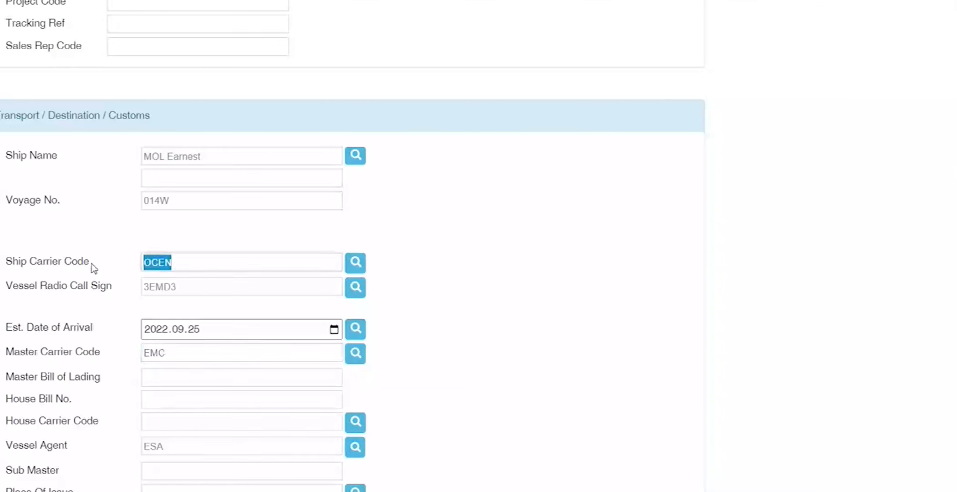
pyautogui.scroll(4, 93, 268)
pyautogui.scroll(-4, 93, 268)
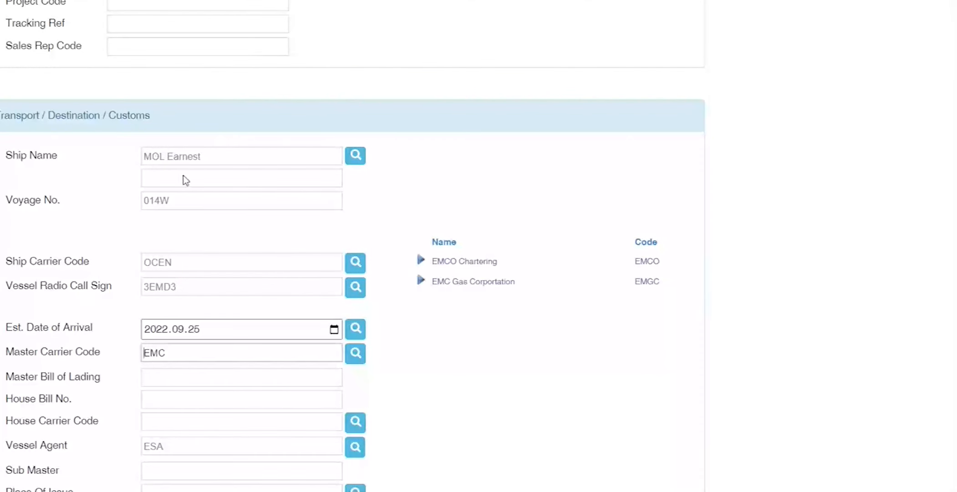
pyautogui.doubleClick(195, 262)
pyautogui.write('EMC')
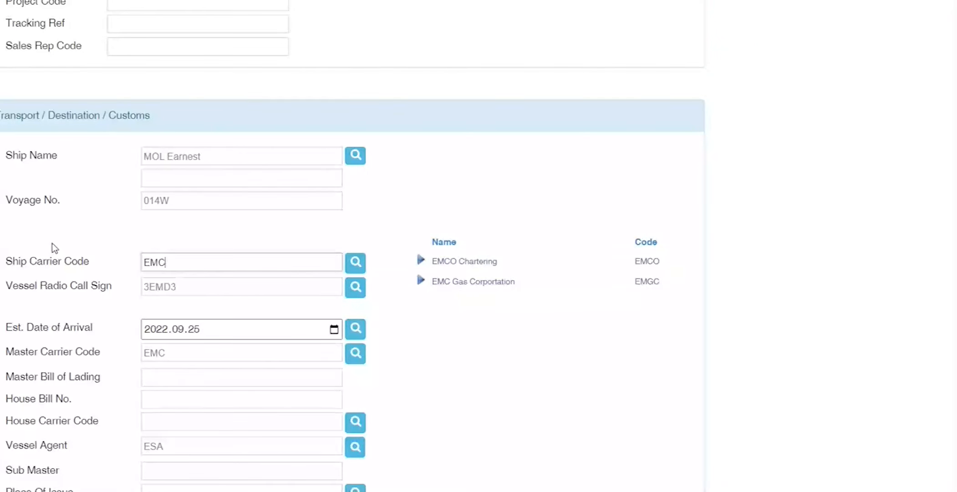
# Step: Enter MBL1001 as the Master Bill of Lading and move on to House Bill No
pyautogui.click(180, 380)
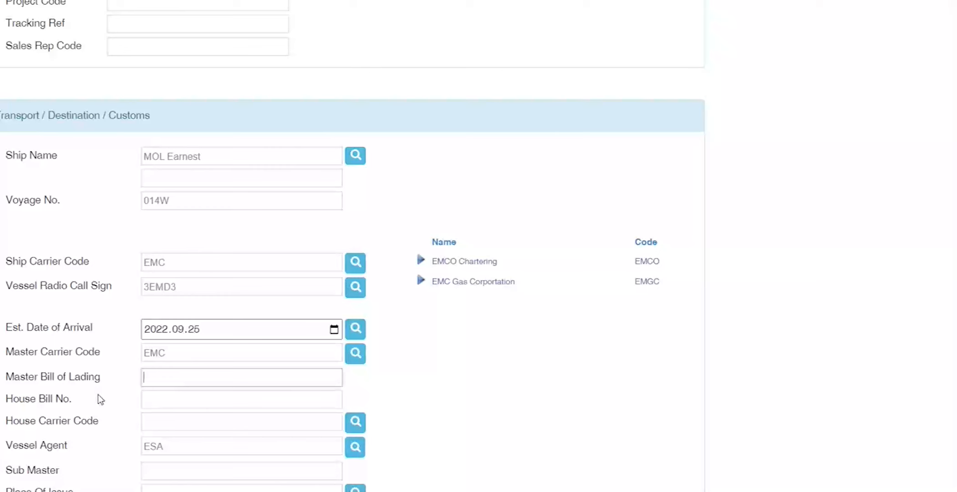
pyautogui.write('MBL1001')
pyautogui.press('Tab')
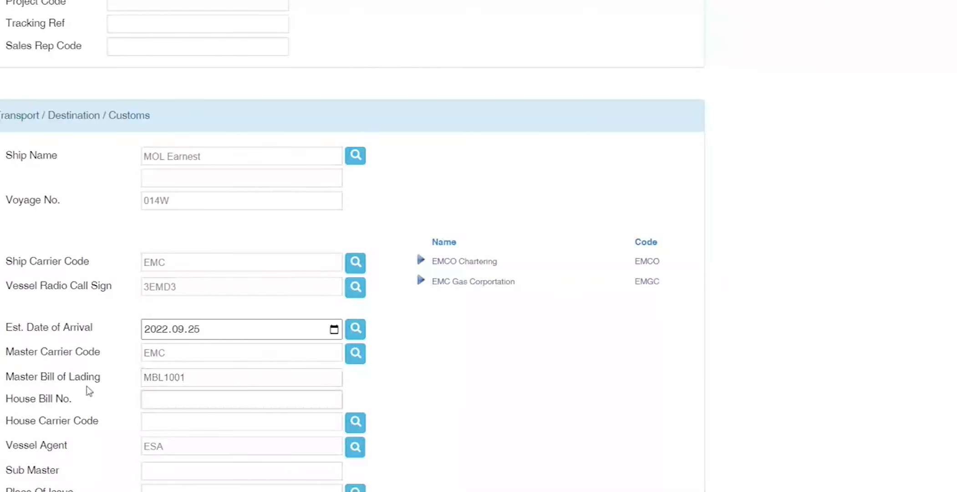
pyautogui.moveTo(3, 404); pyautogui.dragTo(120, 409)
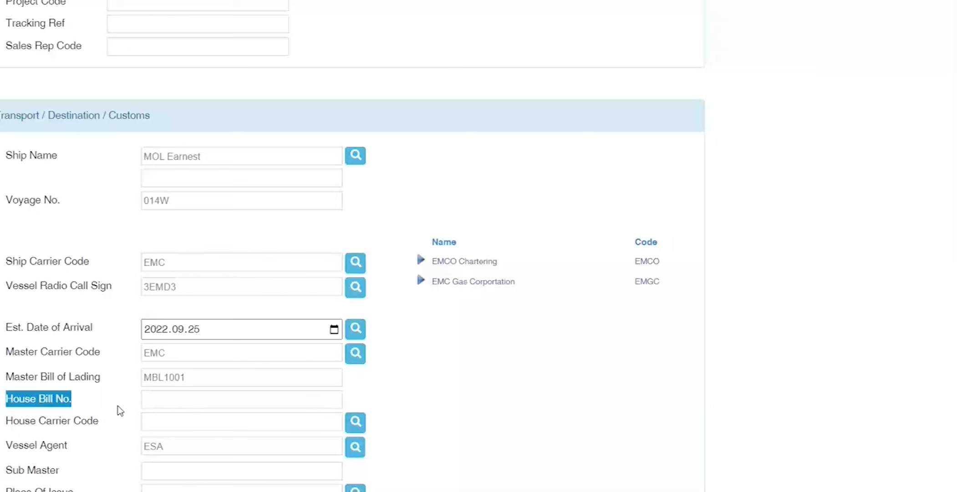
# Step: Enter HBL1001 as house bill number, then remove it and paste it into House Carrier Code
pyautogui.click(177, 401)
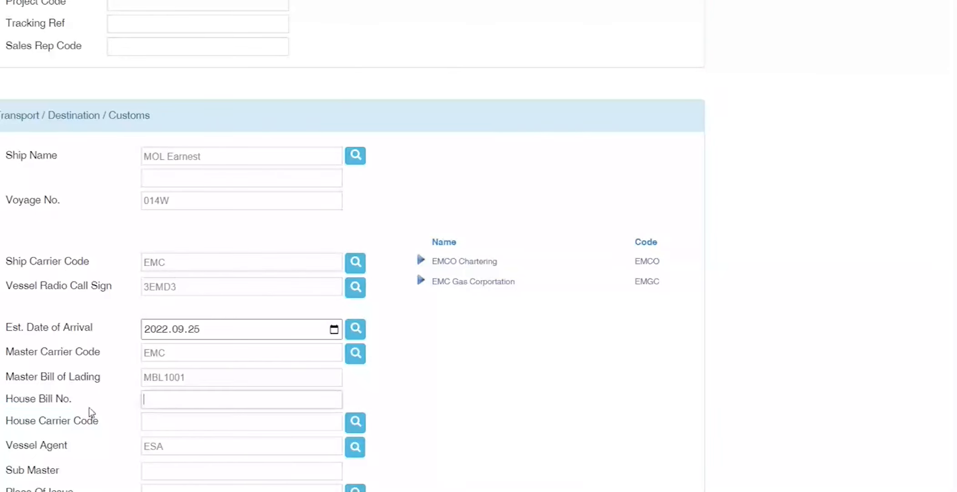
pyautogui.write('HBL1001')
pyautogui.press('Tab')
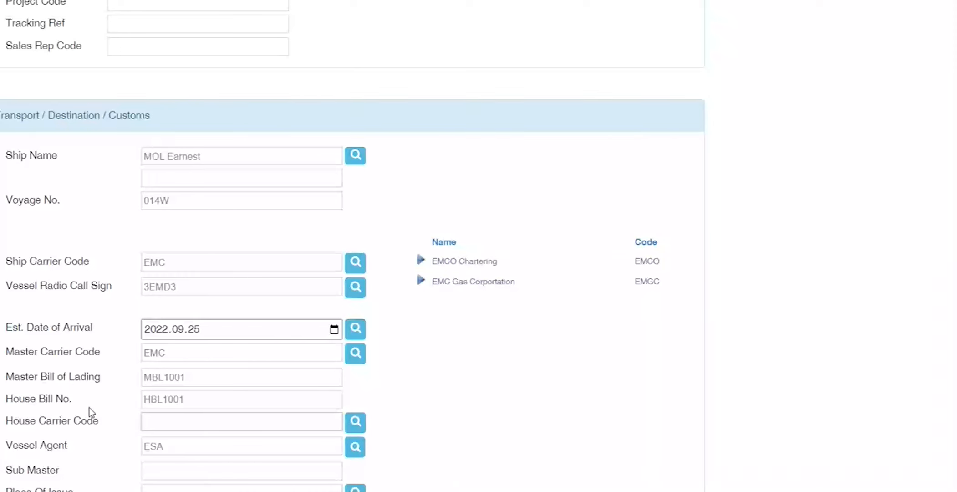
pyautogui.doubleClick(194, 402)
pyautogui.press('BackSpace')
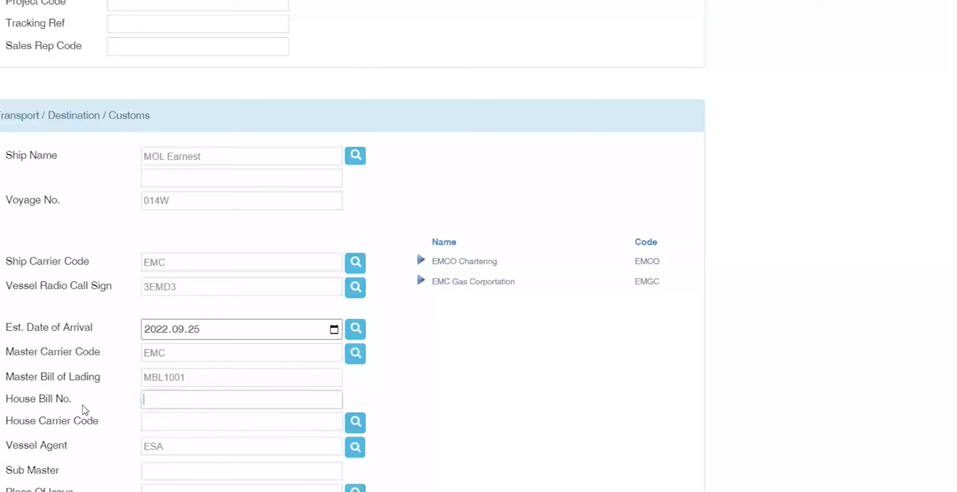
pyautogui.click(171, 419)
pyautogui.hotkey('ctrl', 'v')
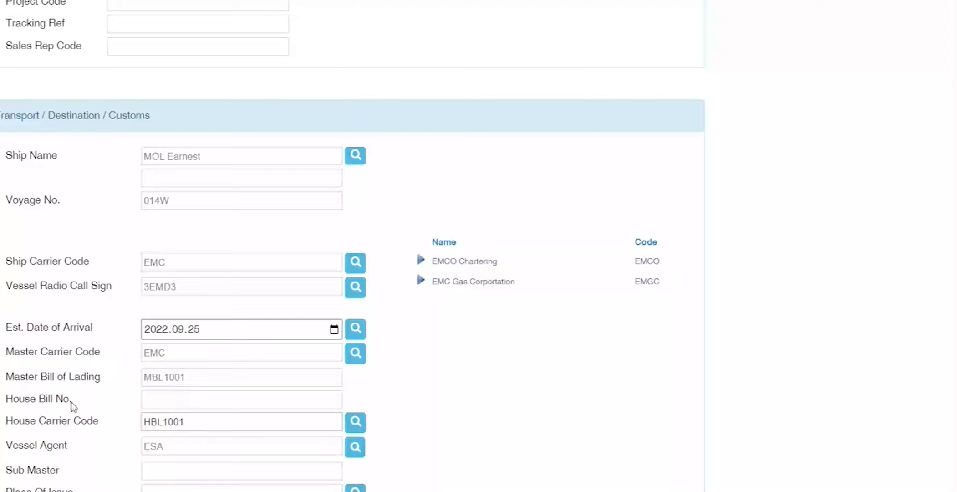
# Step: Delete the stray HBL1001 from the House Carrier Code field
pyautogui.moveTo(9, 400); pyautogui.dragTo(73, 424)
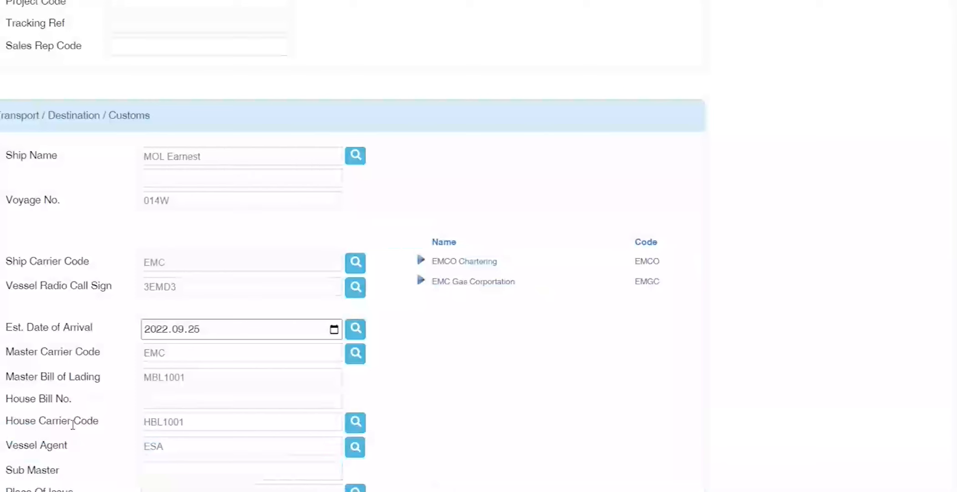
pyautogui.moveTo(4, 422); pyautogui.dragTo(106, 427)
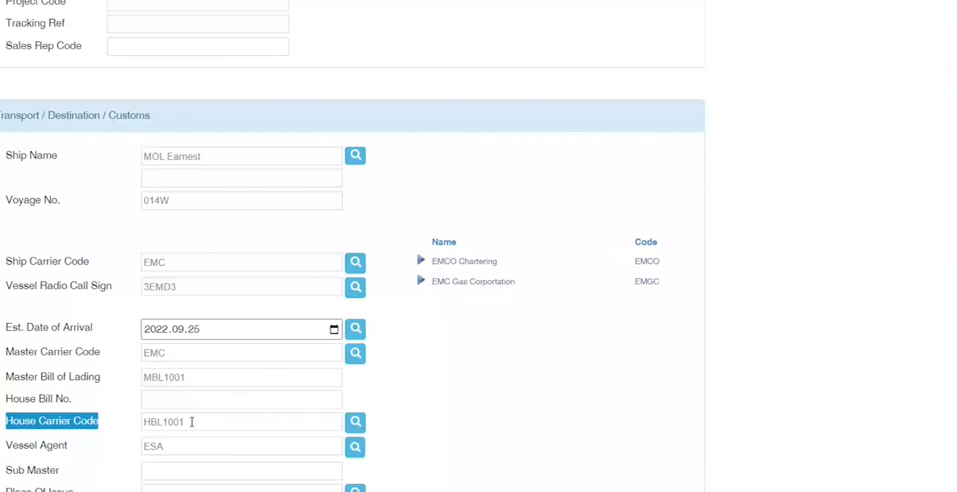
pyautogui.moveTo(192, 422); pyautogui.dragTo(79, 422)
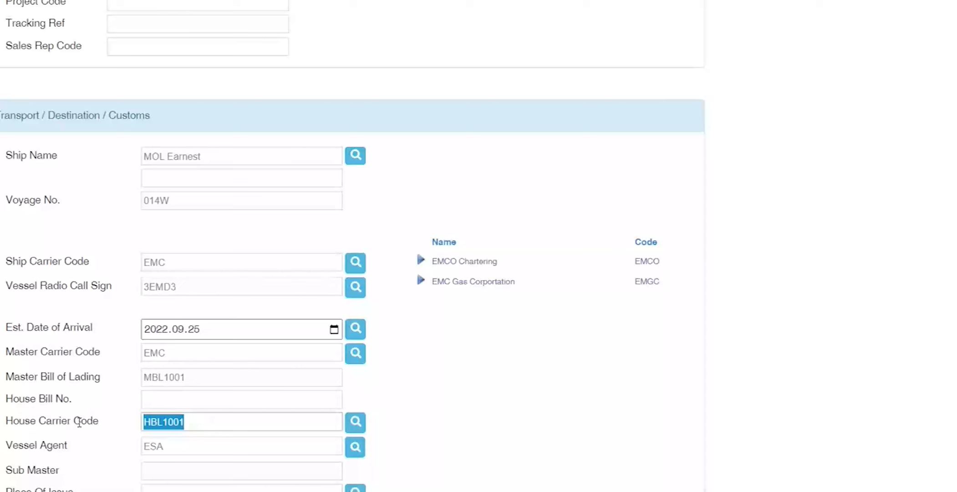
pyautogui.press('BackSpace')
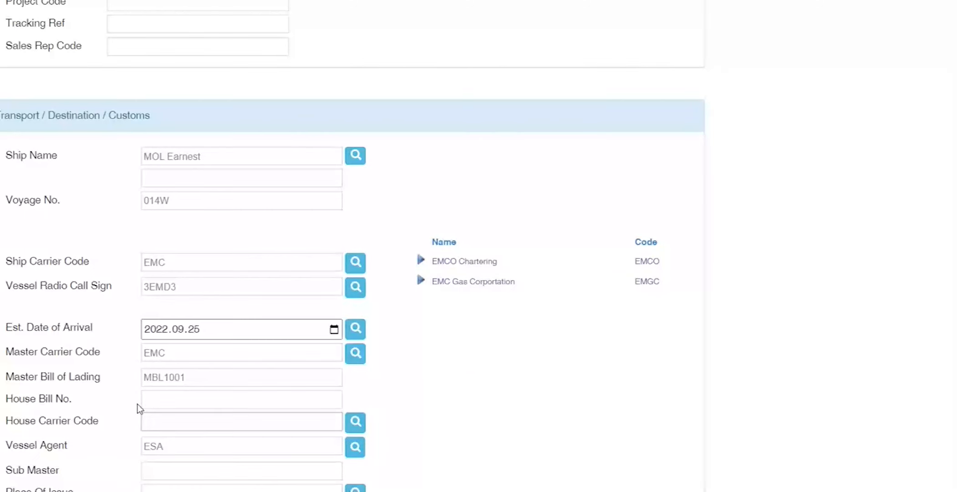
# Step: Enter House Bill No. HBL1001 and House Carrier Code 00426789 for DHL International
pyautogui.click(164, 399)
pyautogui.write('HBL1001')
pyautogui.click(165, 420)
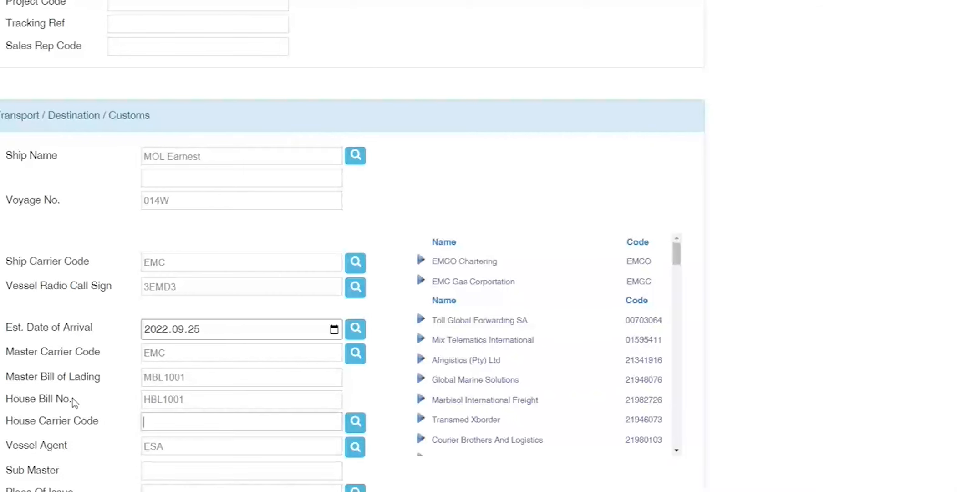
pyautogui.write('DHL')
pyautogui.press('Tab')
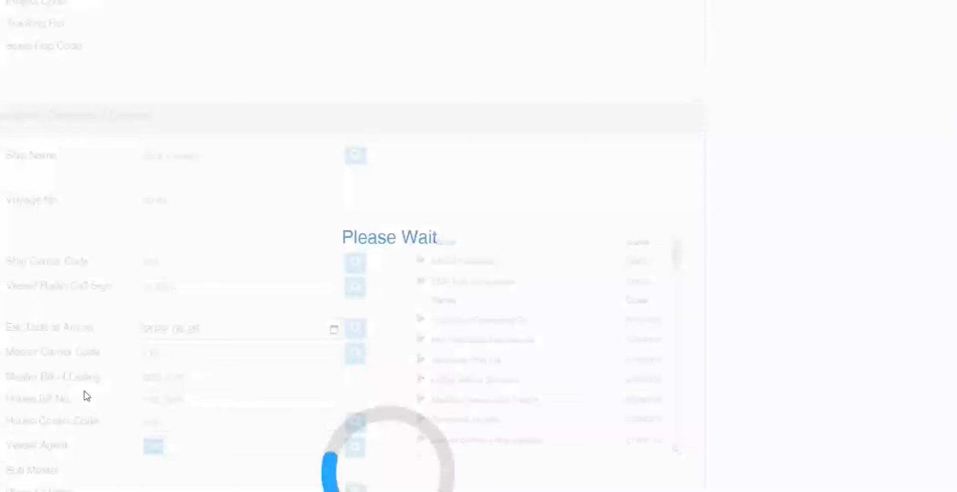
pyautogui.click(421, 341)
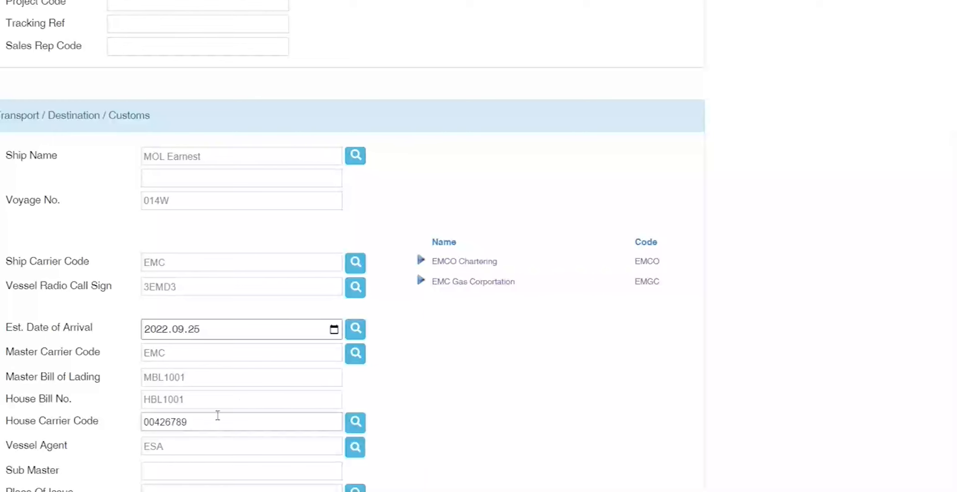
pyautogui.doubleClick(214, 422)
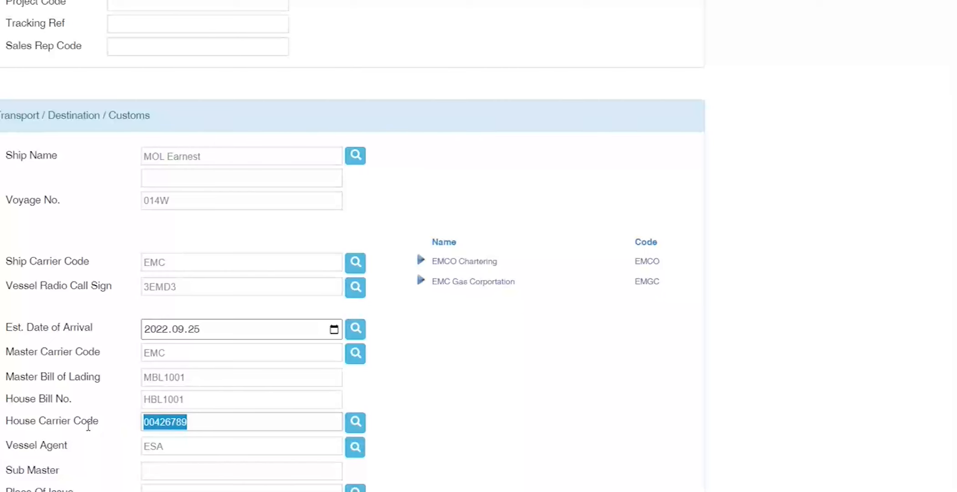
pyautogui.press('Tab')
pyautogui.press('Tab')
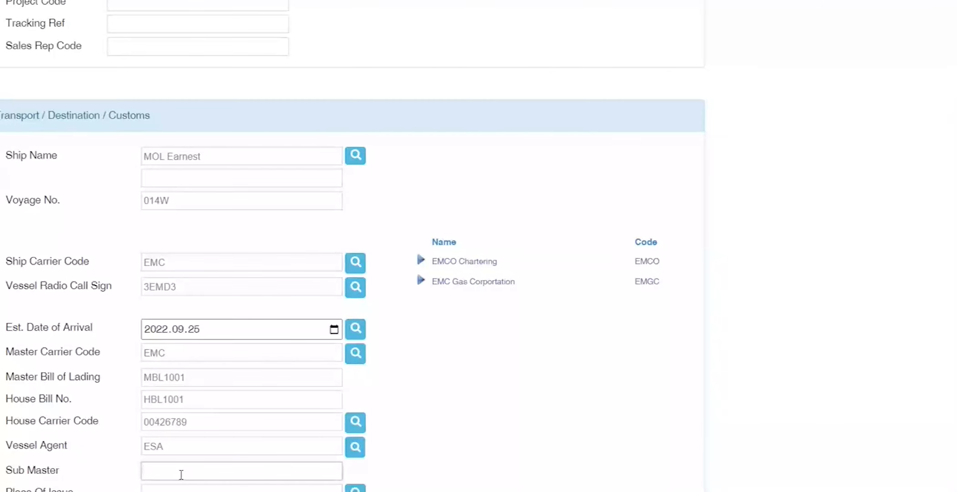
# Step: Set Place Of Issue to Shanghai via the SHANG lookup
pyautogui.scroll(-2, 181, 475)
pyautogui.press('Tab')
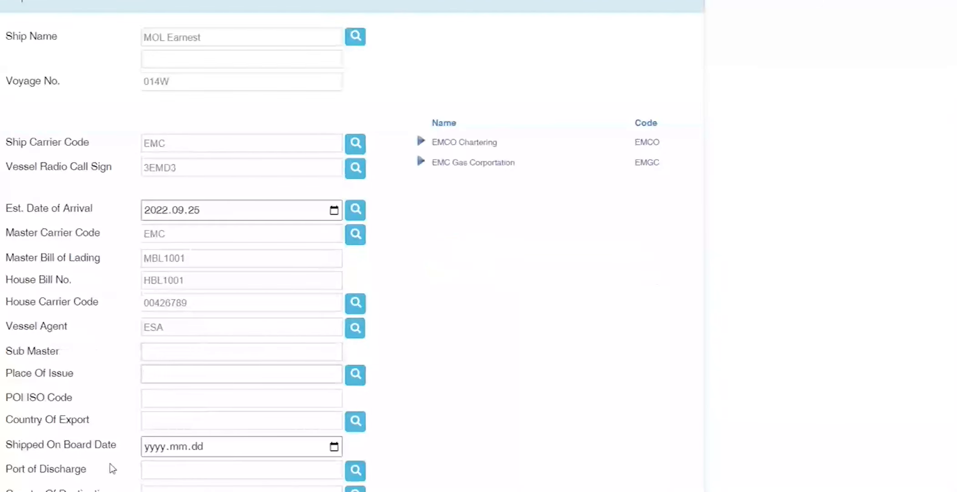
pyautogui.write('SHANG')
pyautogui.press('Tab')
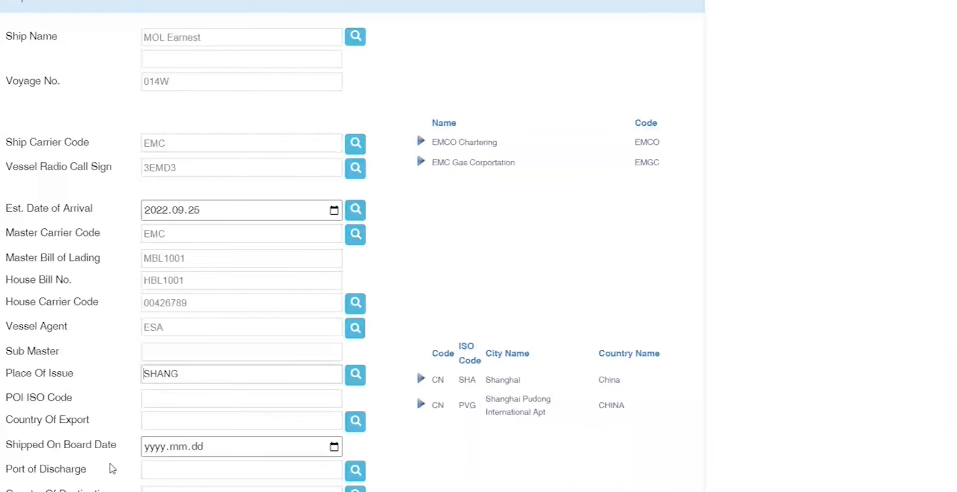
pyautogui.click(420, 379)
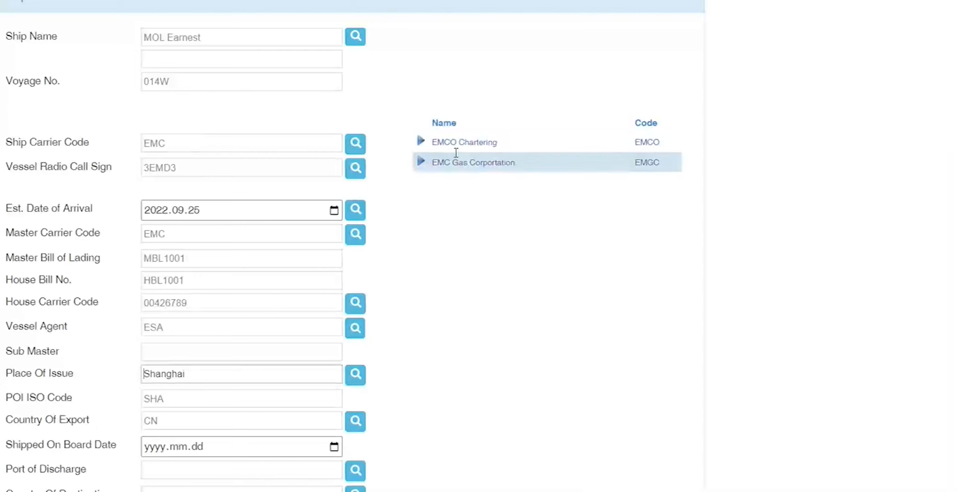
# Step: Keep the Master Carrier Code as EMC after briefly picking EMCO Chartering
pyautogui.click(422, 143)
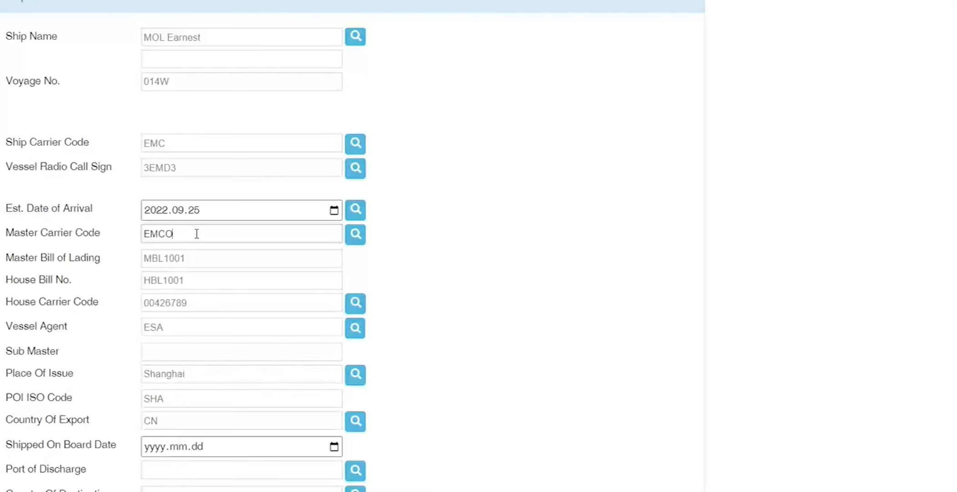
pyautogui.press('BackSpace')
pyautogui.press('Tab')
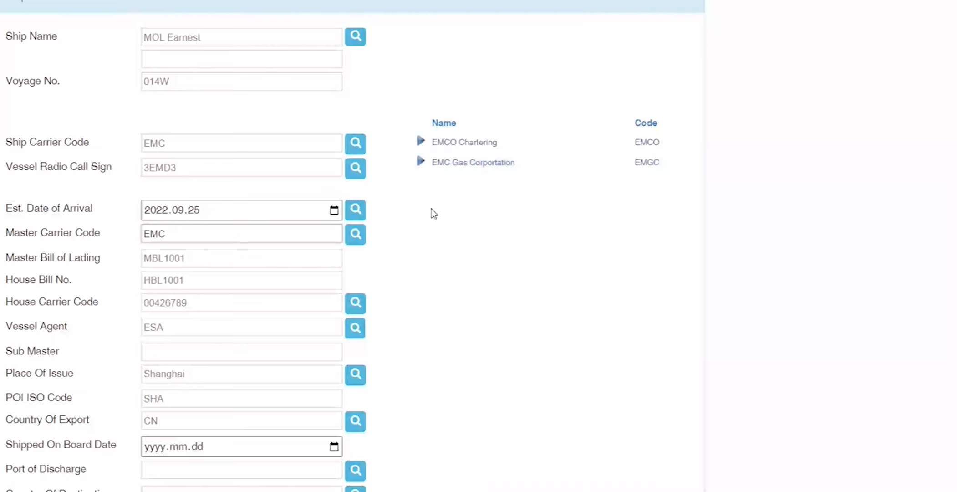
pyautogui.moveTo(172, 236); pyautogui.dragTo(48, 236)
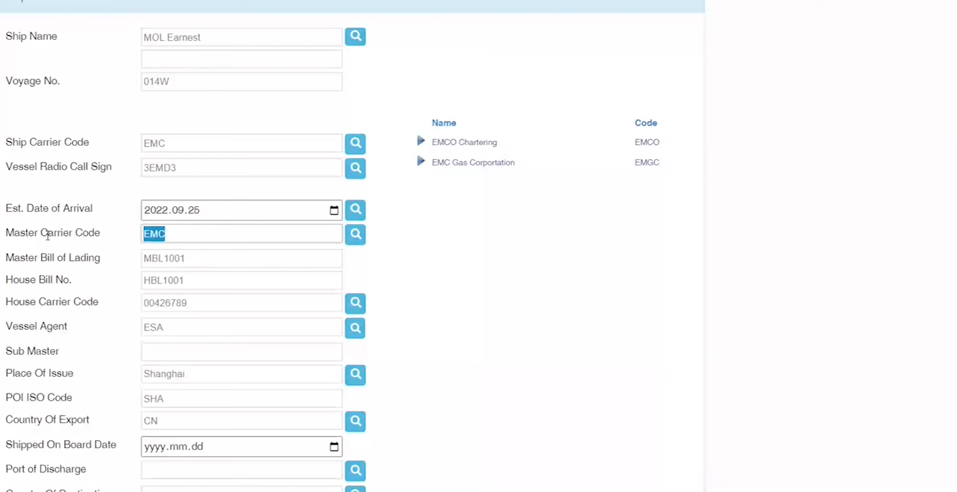
# Step: Search Google for SARS MAS TABLE, open ACM_code_Tables and highlight MasterCargoCarrierSea.csv
pyautogui.click(43, 267)
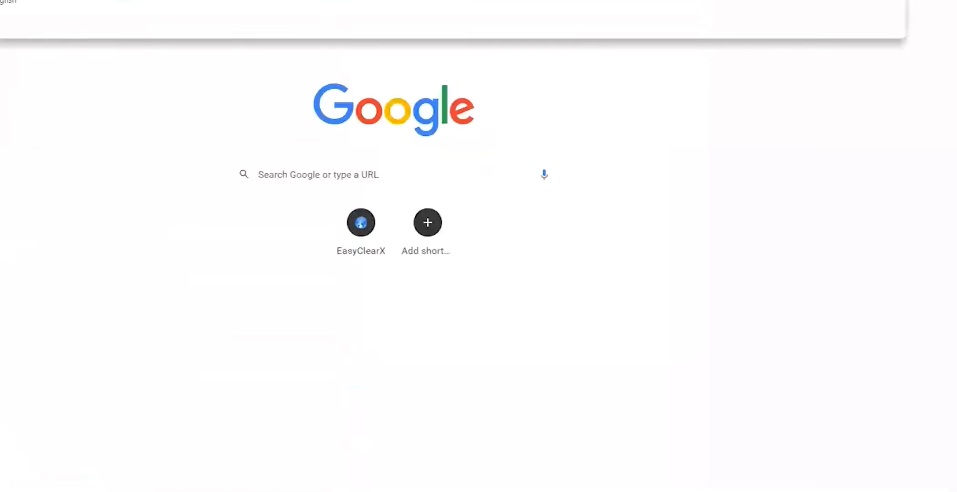
pyautogui.write('c')
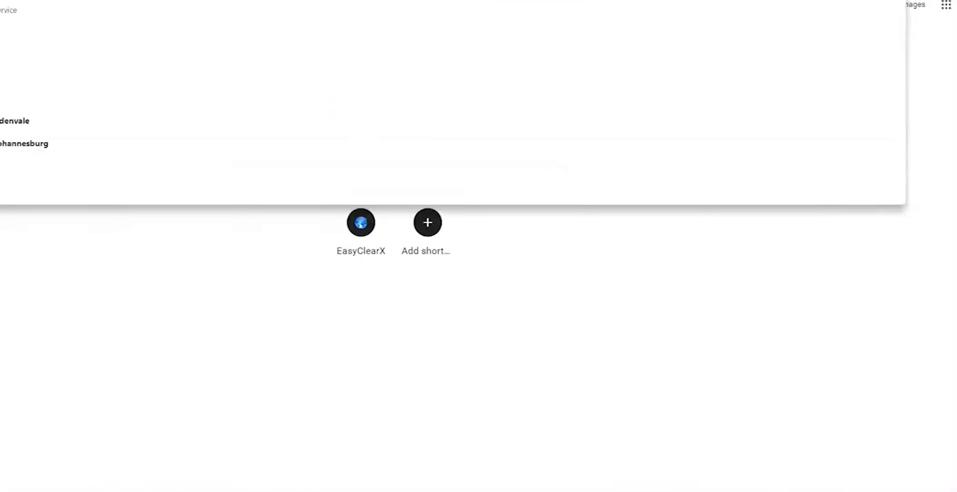
pyautogui.write(' MAS TABLE')
pyautogui.press('Return')
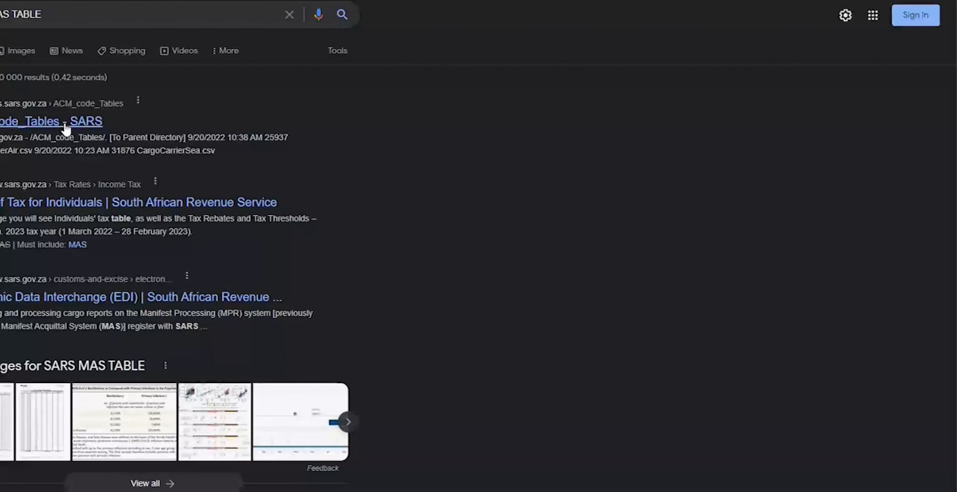
pyautogui.click(8, 125)
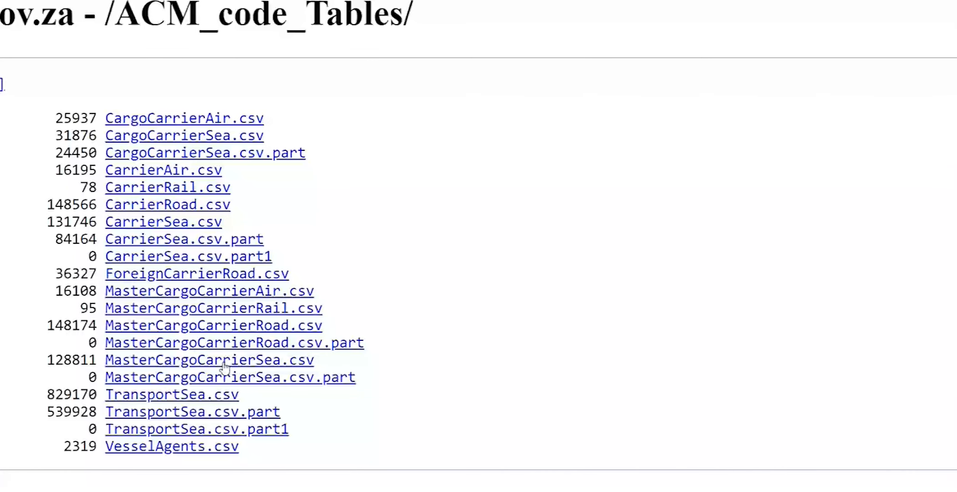
pyautogui.moveTo(397, 362); pyautogui.dragTo(2, 362)
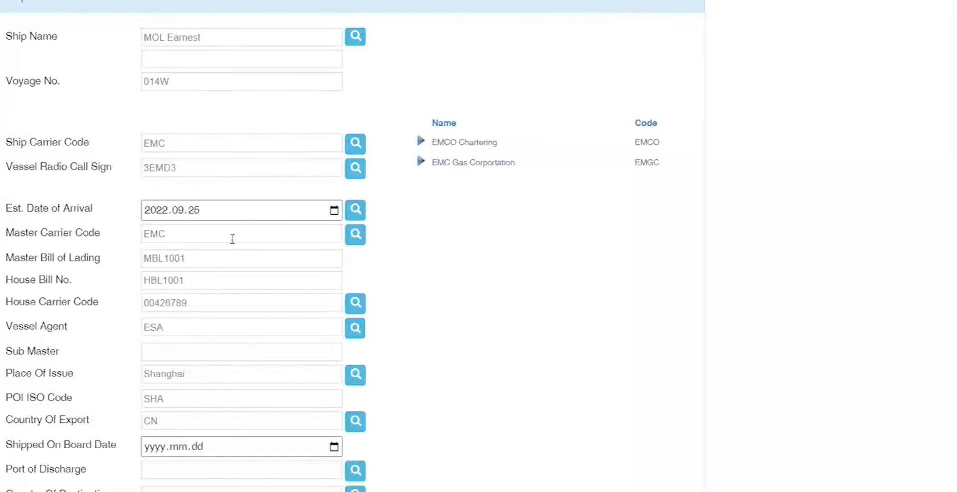
# Step: Paste and send the code tables link in the Teams meeting chat, then minimise Teams
pyautogui.moveTo(314, 490)
pyautogui.click(383, 473)
pyautogui.click(699, 385)
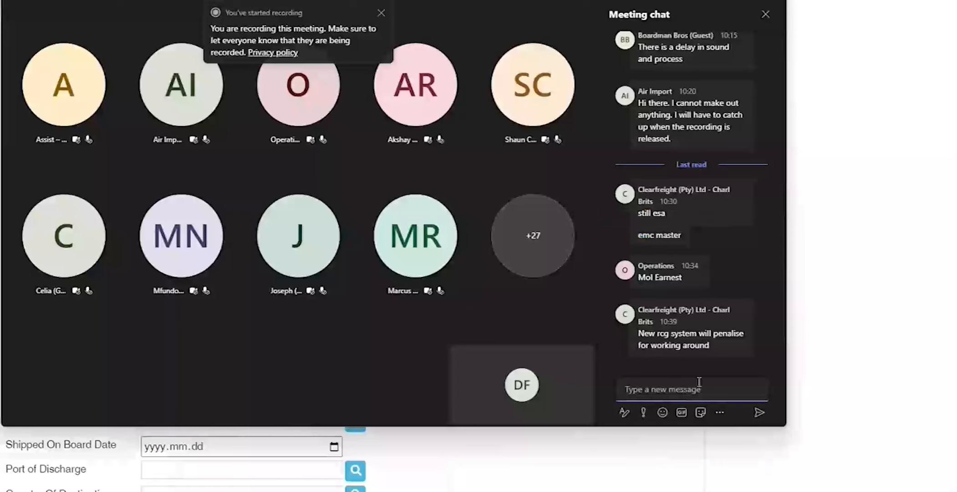
pyautogui.write('https://tools.sars.gov.za/ACM_code_Tables/')
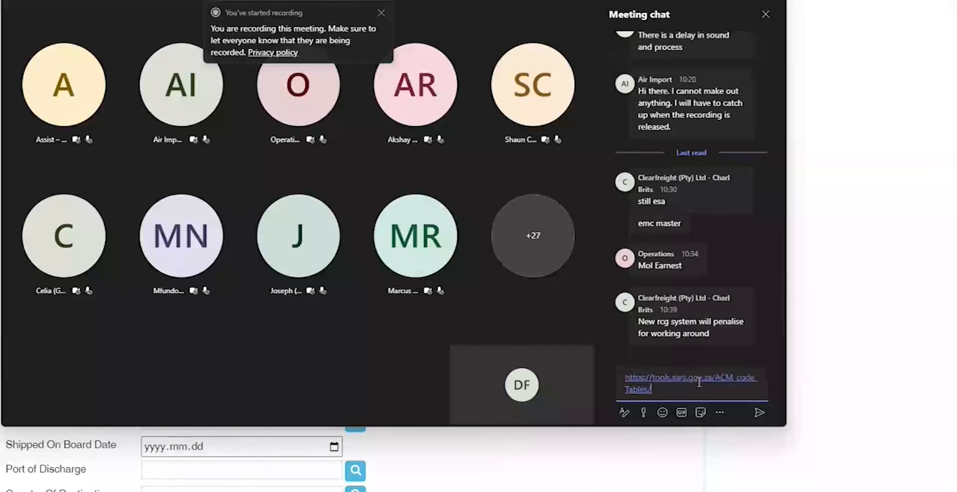
pyautogui.press('Return')
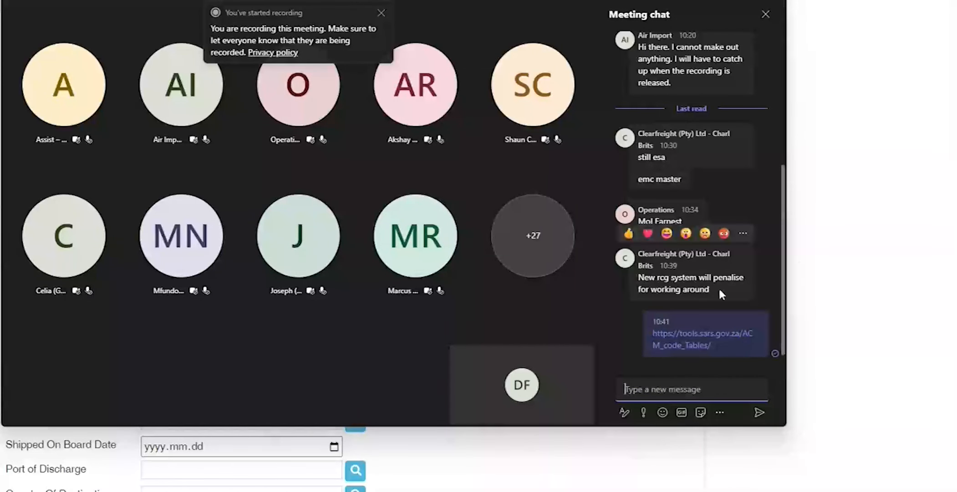
pyautogui.click(814, 311)
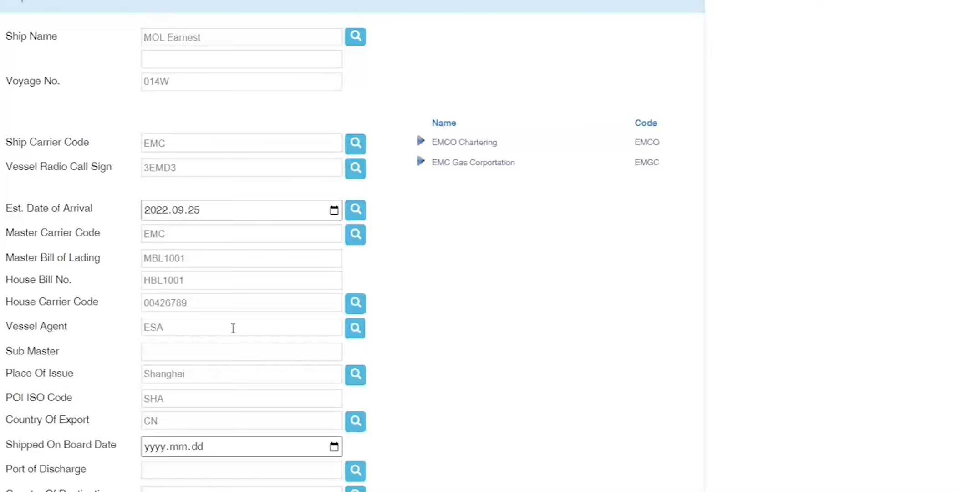
# Step: Scroll down the form and place the cursor in the Shipped On Board Date field
pyautogui.scroll(-1, 123, 333)
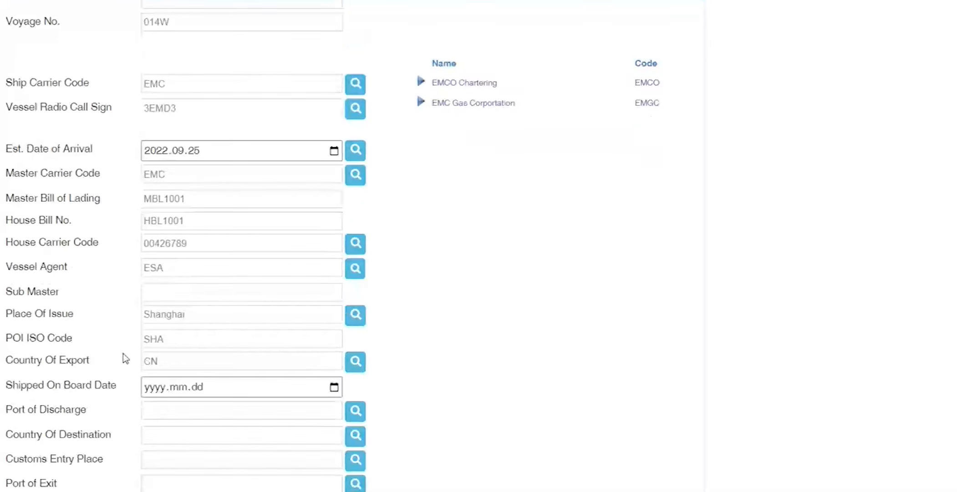
pyautogui.moveTo(18, 384); pyautogui.dragTo(121, 388)
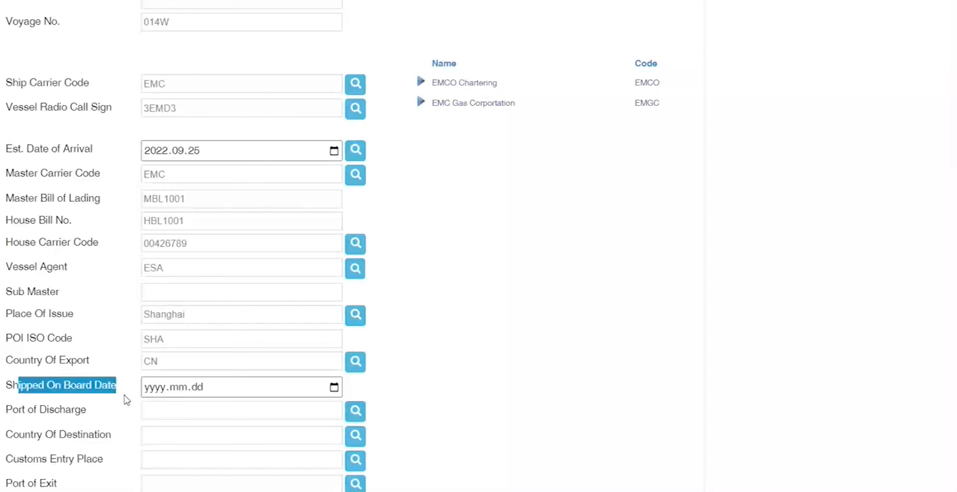
pyautogui.click(144, 391)
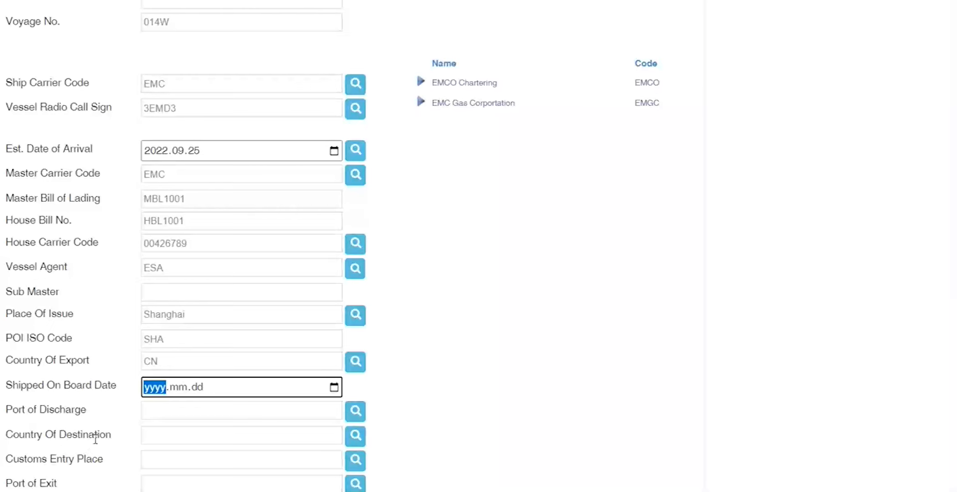
# Step: Enter 2022-09-20 as the Shipped On Board Date, then change the day to 21 so ROE becomes available
pyautogui.write('20')
pyautogui.write('22-09-20')
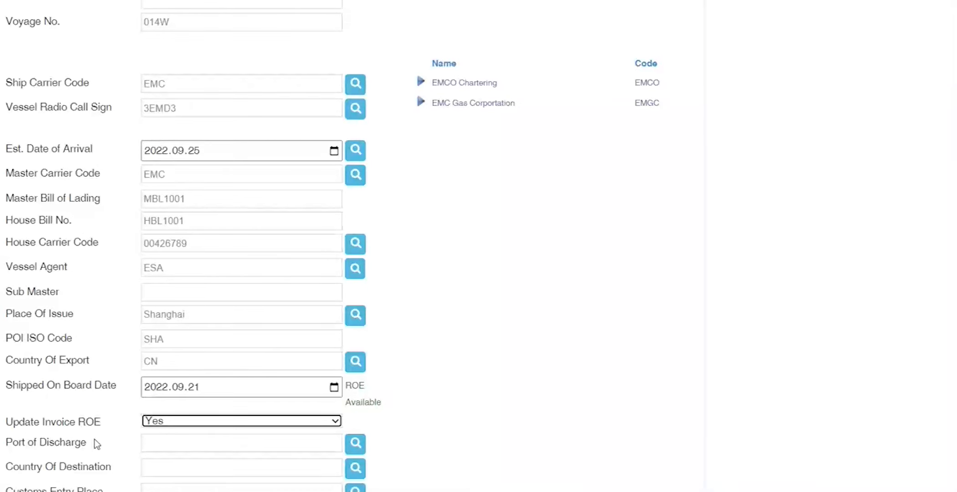
pyautogui.moveTo(382, 405); pyautogui.dragTo(342, 389)
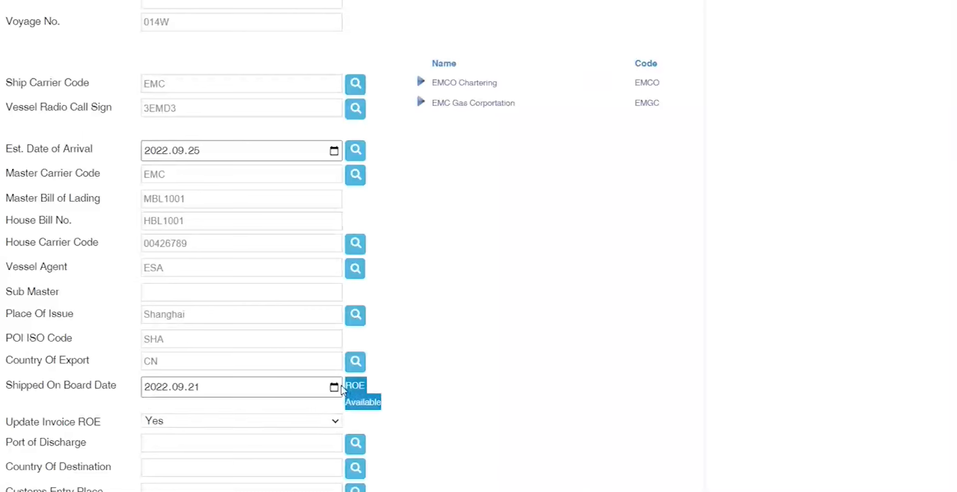
pyautogui.click(276, 388)
pyautogui.click(197, 388)
pyautogui.press('Up')
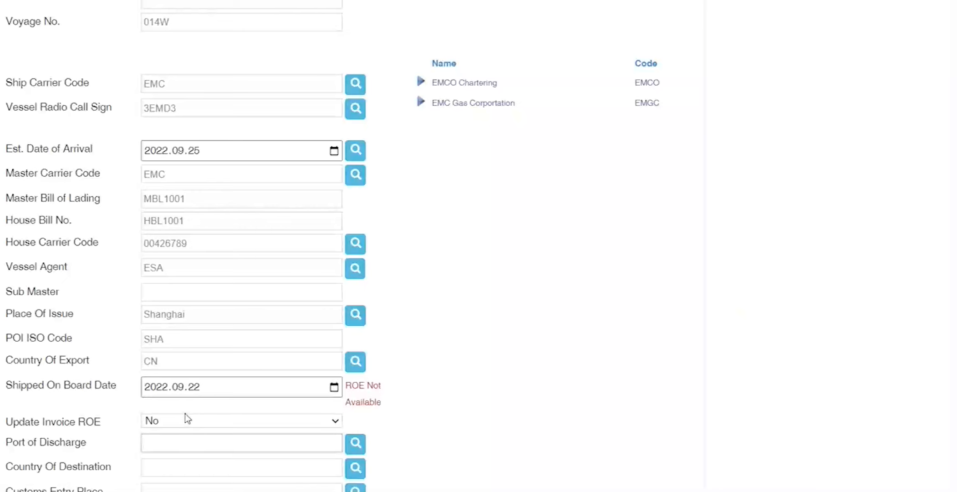
pyautogui.moveTo(371, 404); pyautogui.dragTo(286, 394)
pyautogui.click(199, 388)
pyautogui.write('21')
pyautogui.press('Tab')
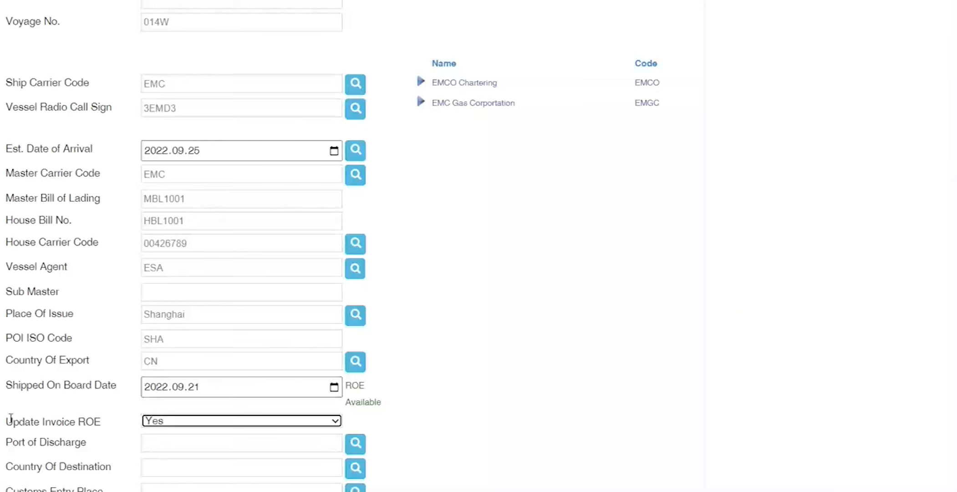
pyautogui.moveTo(12, 421); pyautogui.dragTo(111, 425)
pyautogui.click(214, 422)
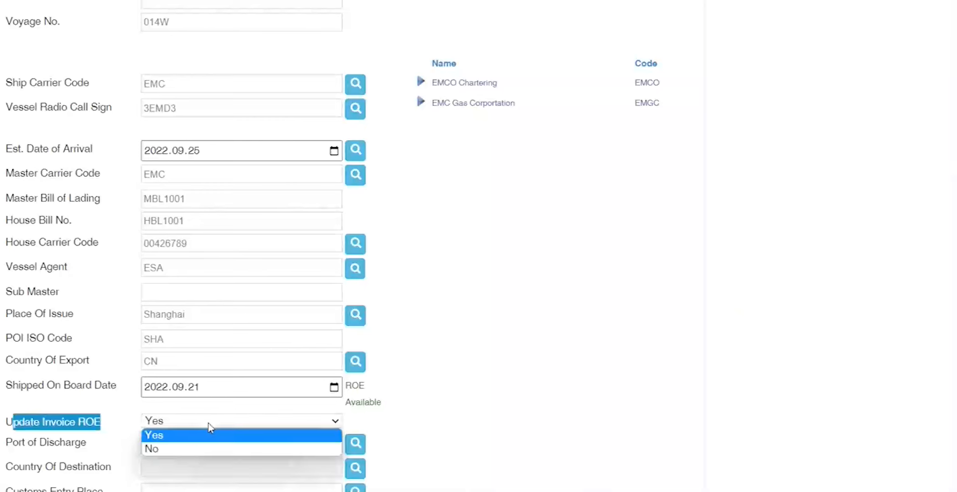
pyautogui.click(174, 451)
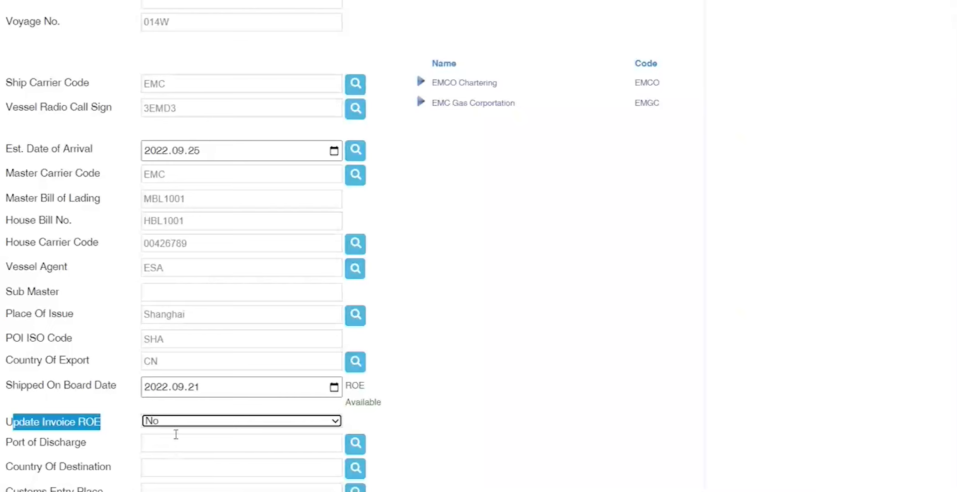
pyautogui.click(175, 423)
pyautogui.click(154, 434)
pyautogui.click(177, 444)
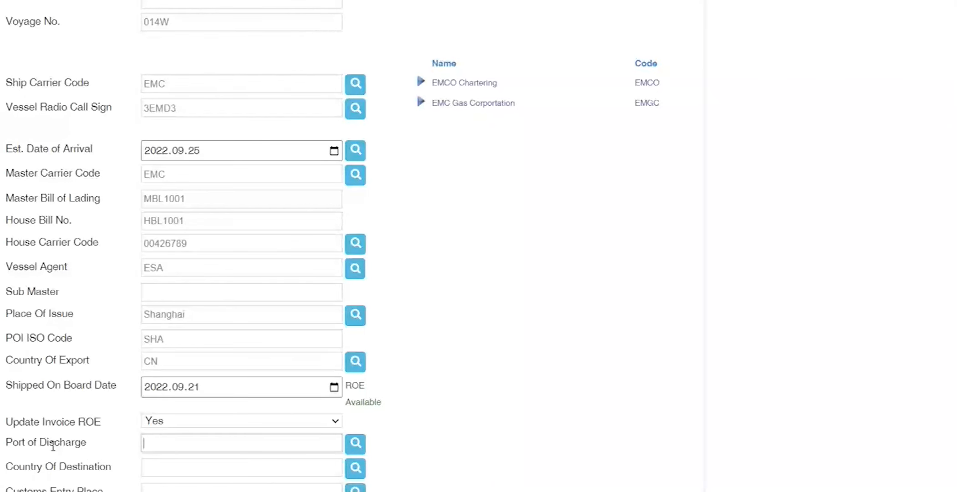
# Step: Enter JOHAN as the Port of Discharge so it resolves to Johannesburg
pyautogui.write('JHB')
pyautogui.press('Tab')
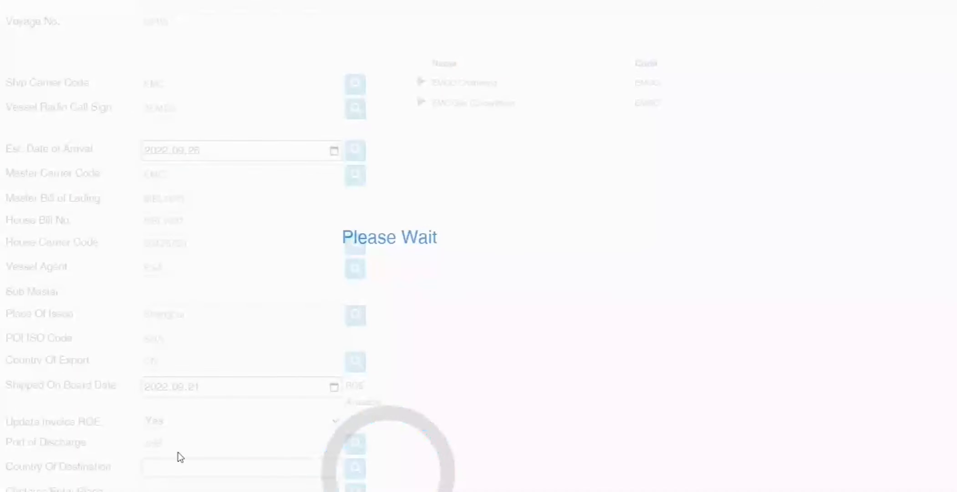
pyautogui.moveTo(214, 443); pyautogui.dragTo(104, 446)
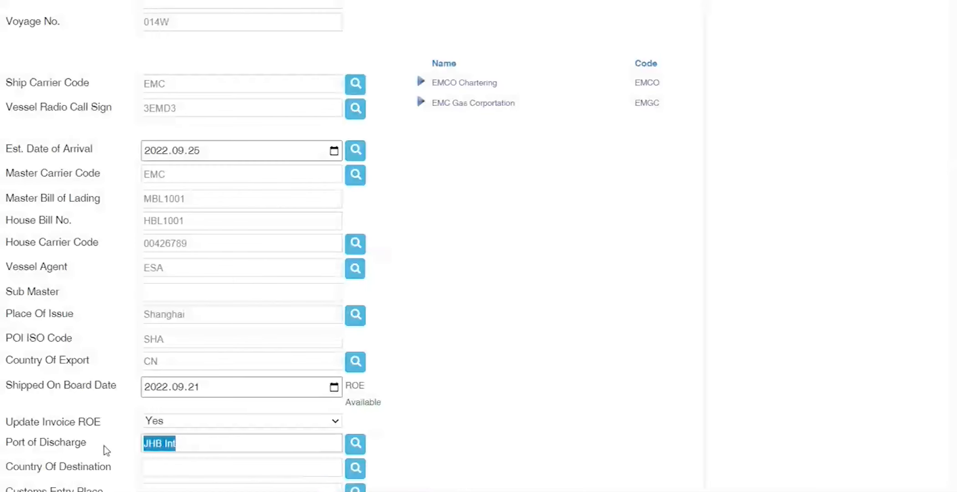
pyautogui.write('JOHA')
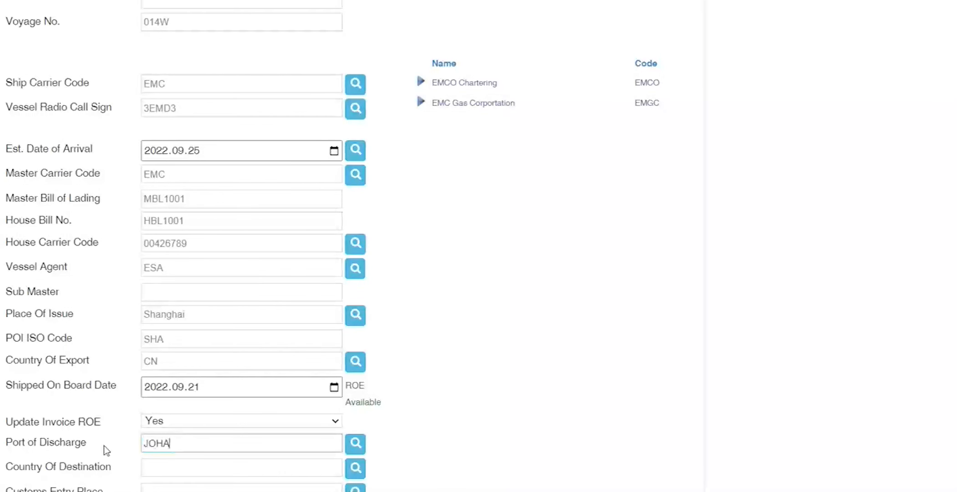
pyautogui.press('BackSpace')
pyautogui.press('Tab')
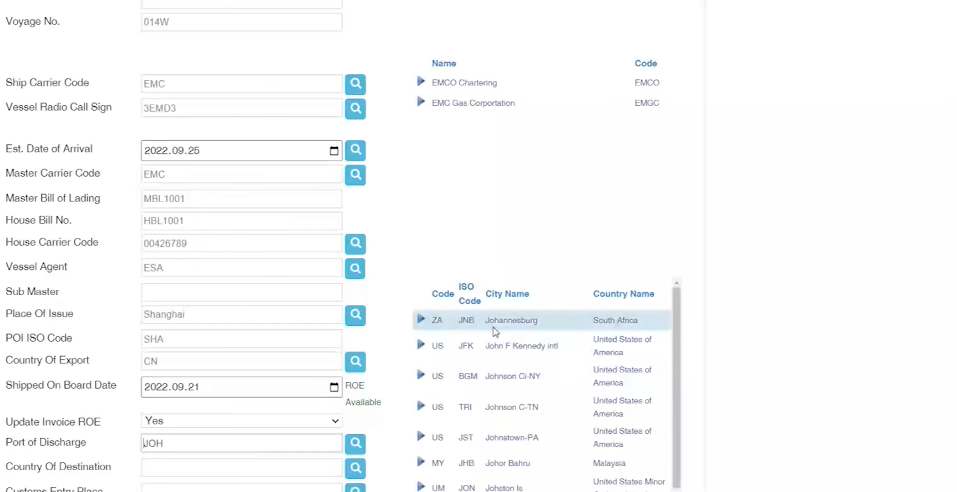
pyautogui.click(185, 442)
pyautogui.write('A')
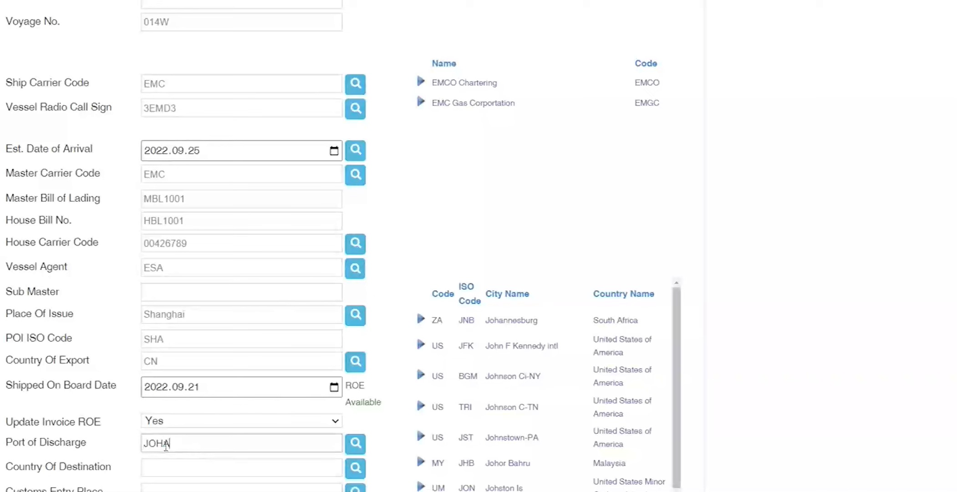
pyautogui.press('Tab')
pyautogui.hotkey('ctrl', 'a')
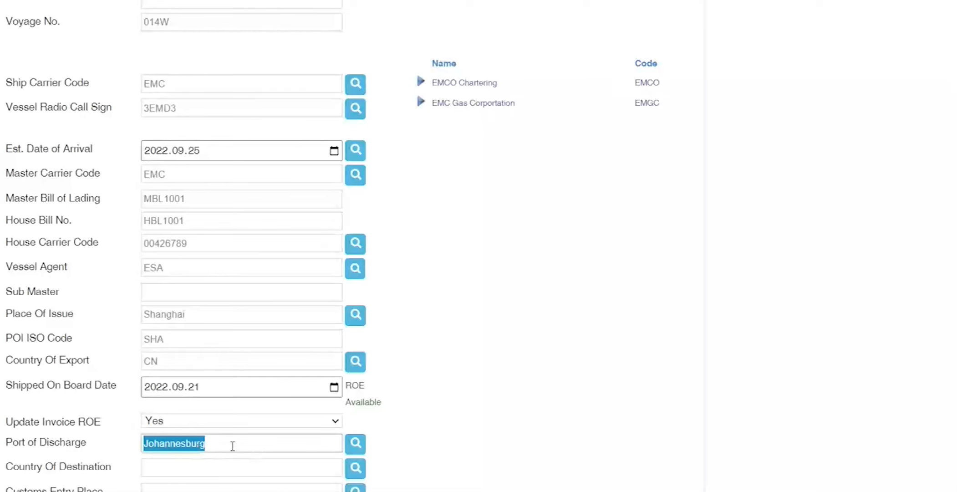
pyautogui.click(197, 443)
pyautogui.press('BackSpace')
pyautogui.write('0')
pyautogui.hotkey('ctrl', 'a')
pyautogui.write('JOHAN')
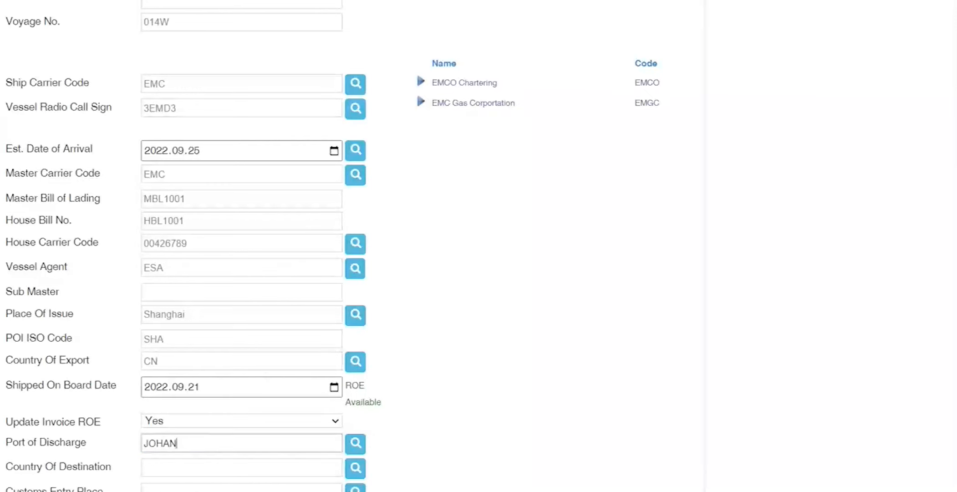
pyautogui.press('Tab')
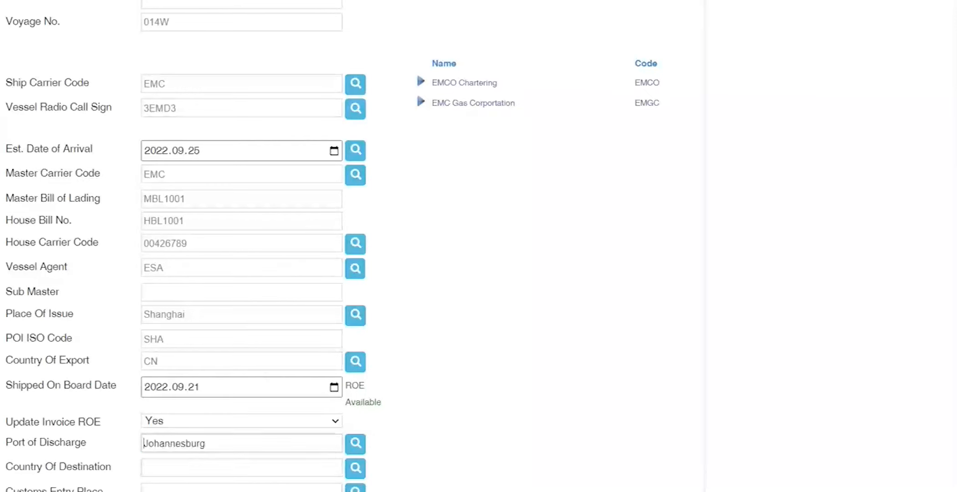
# Step: Set Country Of Destination to ZA and Customs Entry Place to JHB instead of DBN
pyautogui.press('Tab')
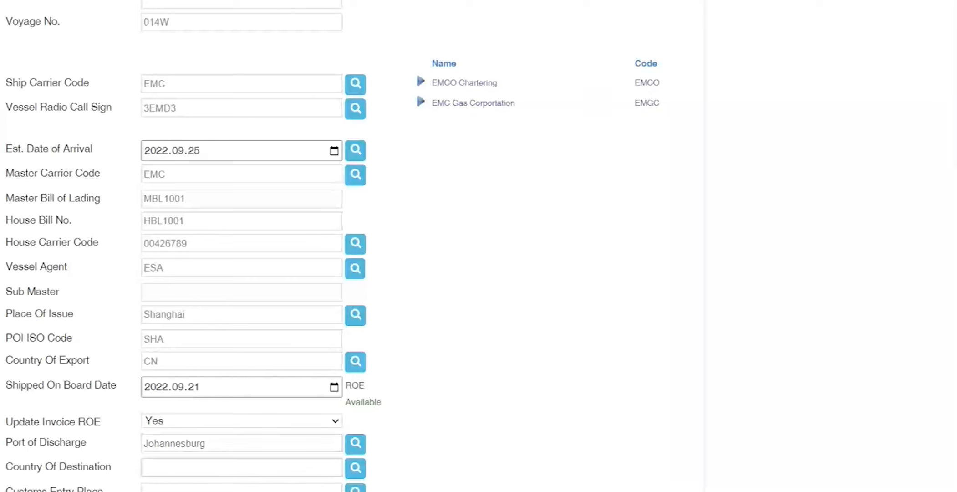
pyautogui.write('SOUTH AFRIC')
pyautogui.write('A')
pyautogui.press('Delete')
pyautogui.press('Delete')
pyautogui.write('ZA')
pyautogui.press('Tab')
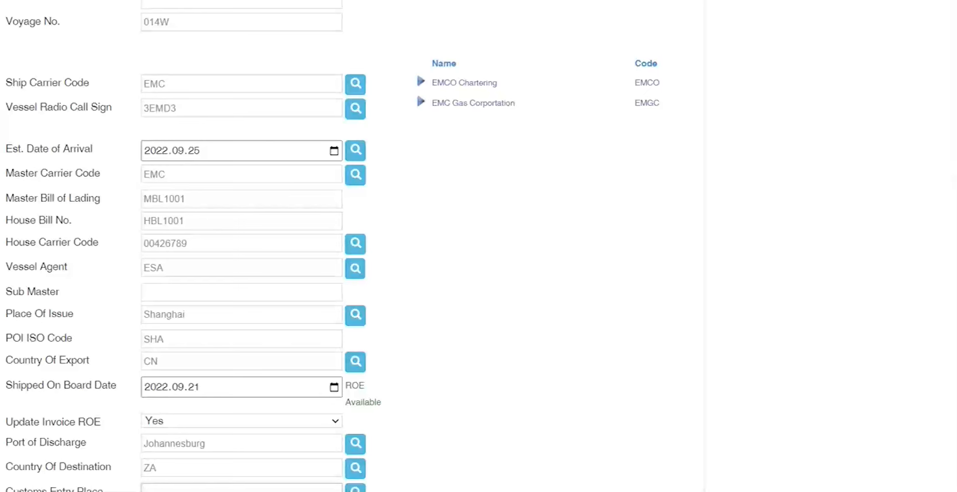
pyautogui.write('DBN')
pyautogui.press('BackSpace')
pyautogui.press('BackSpace')
pyautogui.press('BackSpace')
pyautogui.write('JHB')
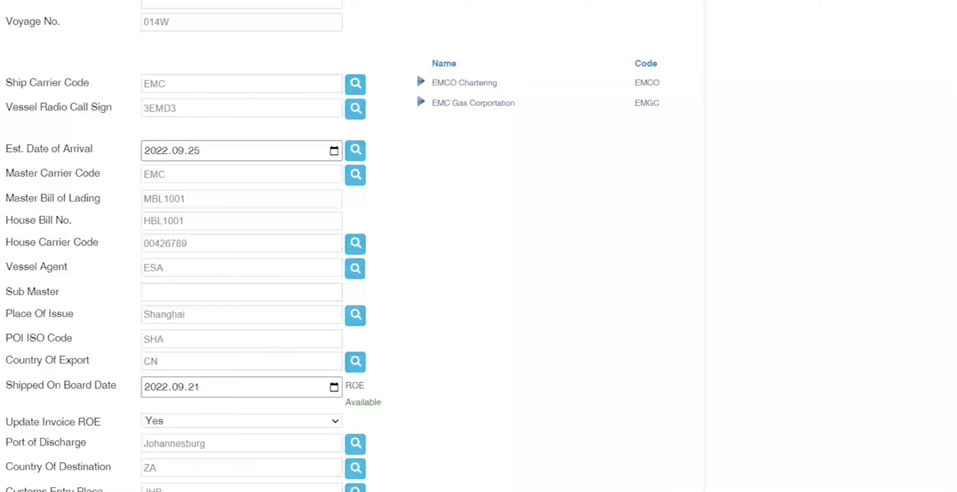
# Step: Delete JHB from Port of Exit, leaving it empty, and move on to Description
pyautogui.scroll(-5, 103, 328)
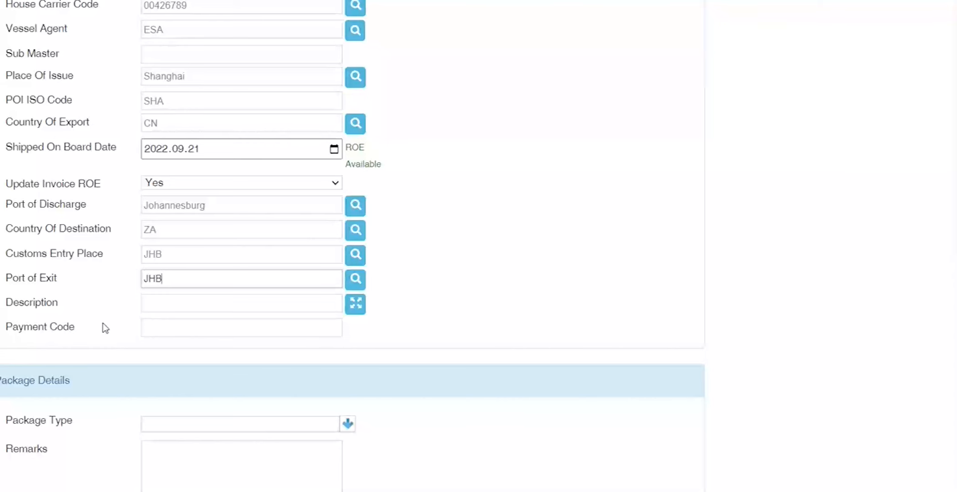
pyautogui.hotkey('ctrl', 'a')
pyautogui.press('BackSpace')
pyautogui.click(188, 253)
pyautogui.hotkey('ctrl', 'a')
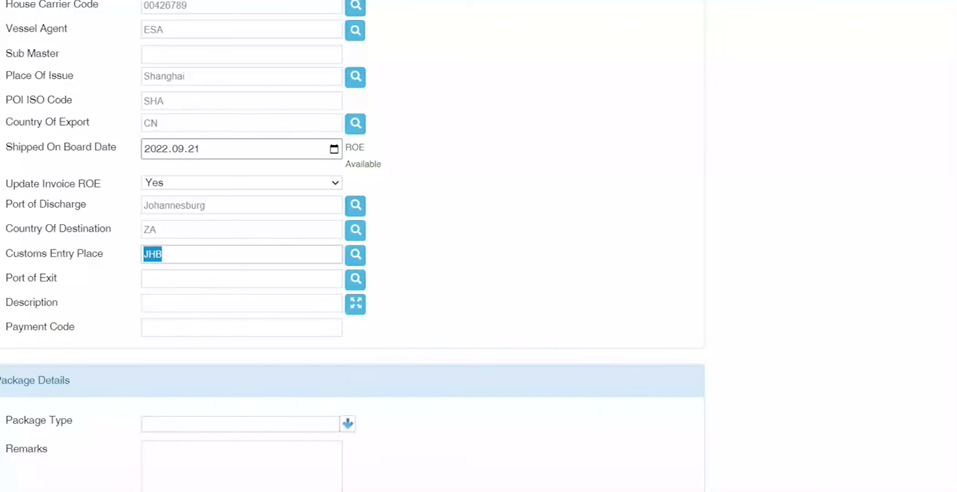
pyautogui.click(183, 279)
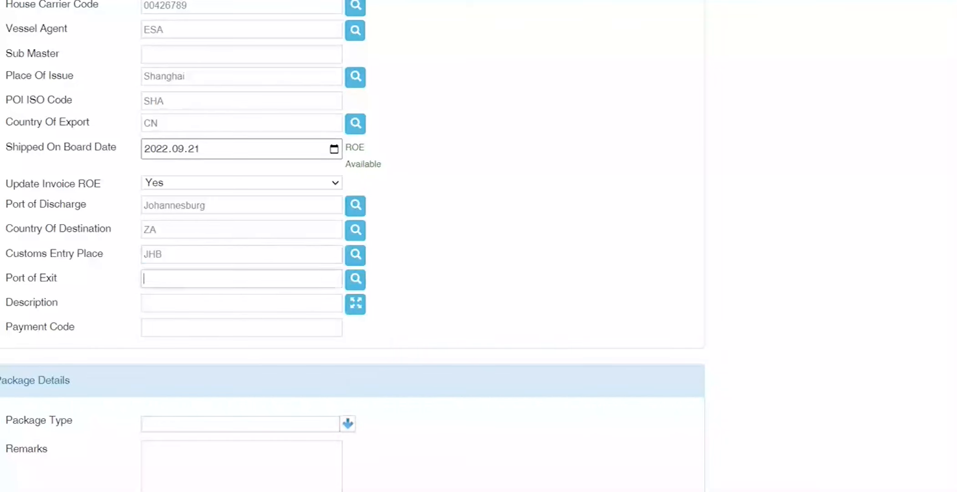
pyautogui.press('Tab')
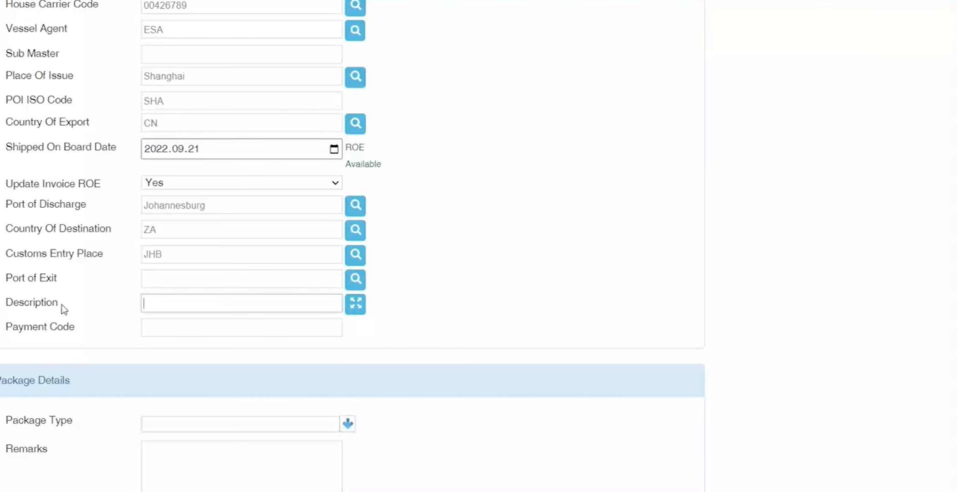
# Step: Enter Description PALLETS OF GOODS, Payment Code F and Package Type PACK
pyautogui.write('PALLETS OF GOODS')
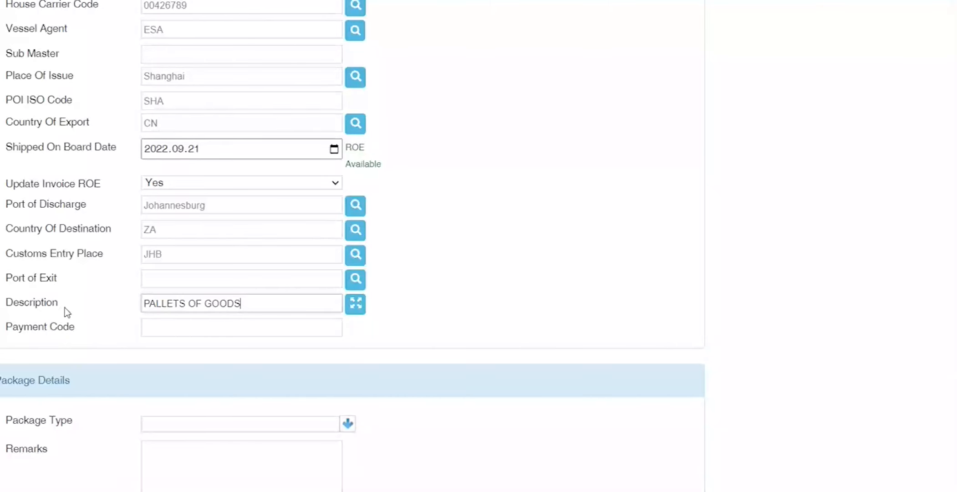
pyautogui.press('Tab')
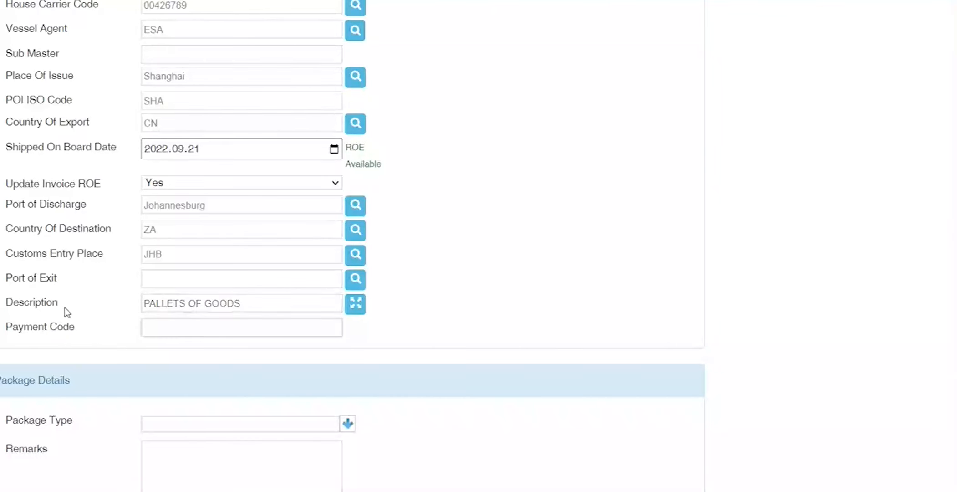
pyautogui.write('F')
pyautogui.press('Tab')
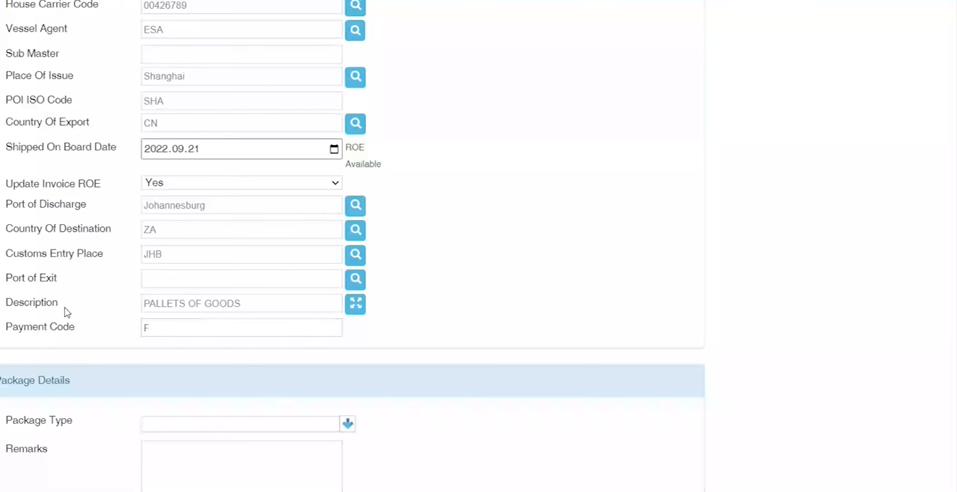
pyautogui.write('PACKAGE')
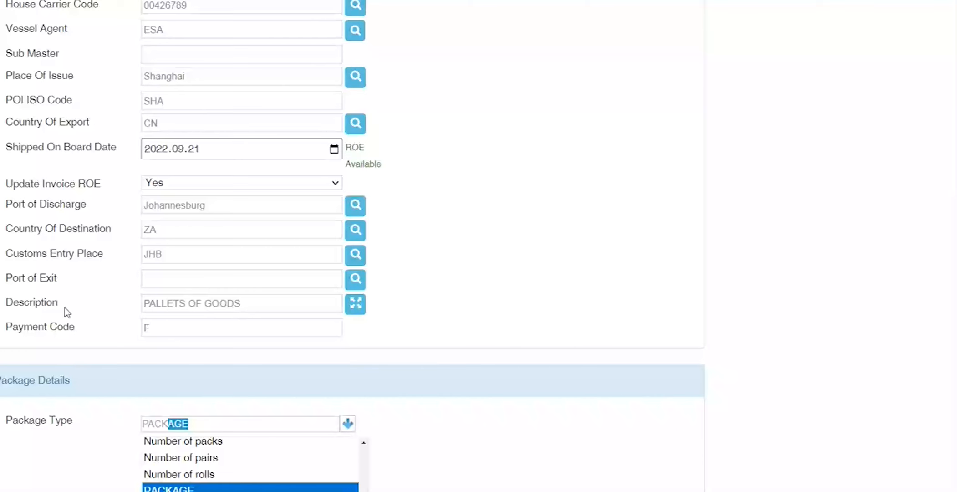
# Step: Accept PACKAGE as the package type and enter 12 pieces with gross mass 100
pyautogui.press('Tab')
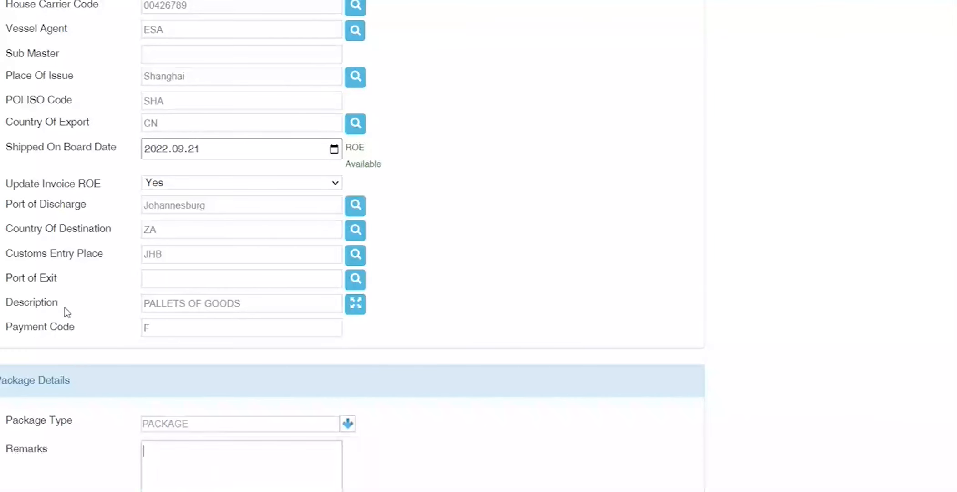
pyautogui.doubleClick(27, 449)
pyautogui.click(207, 448)
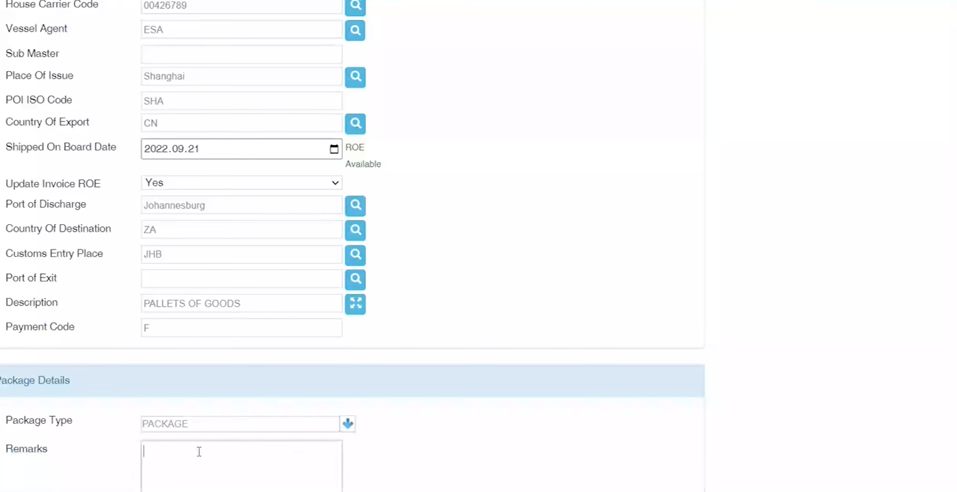
pyautogui.scroll(-1, 17, 460)
pyautogui.click(15, 454)
pyautogui.write('12')
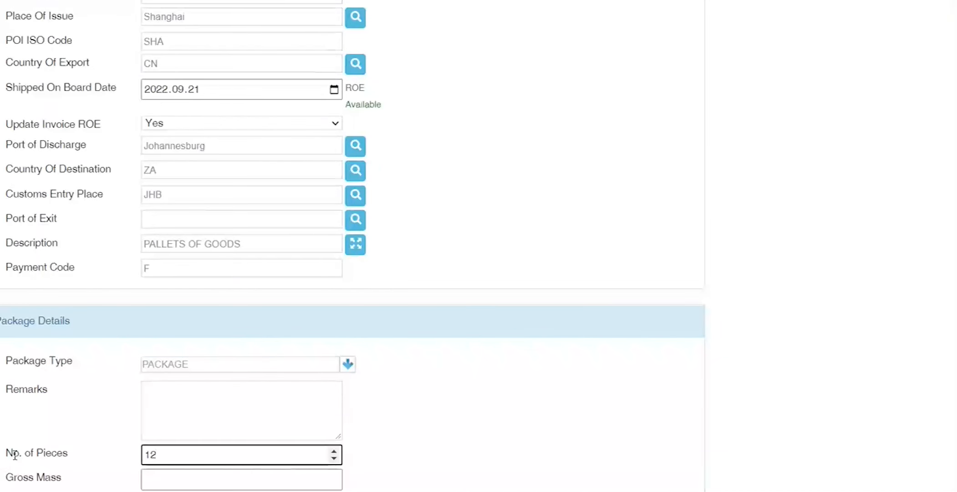
pyautogui.press('Tab')
pyautogui.write('100')
pyautogui.press('Tab')
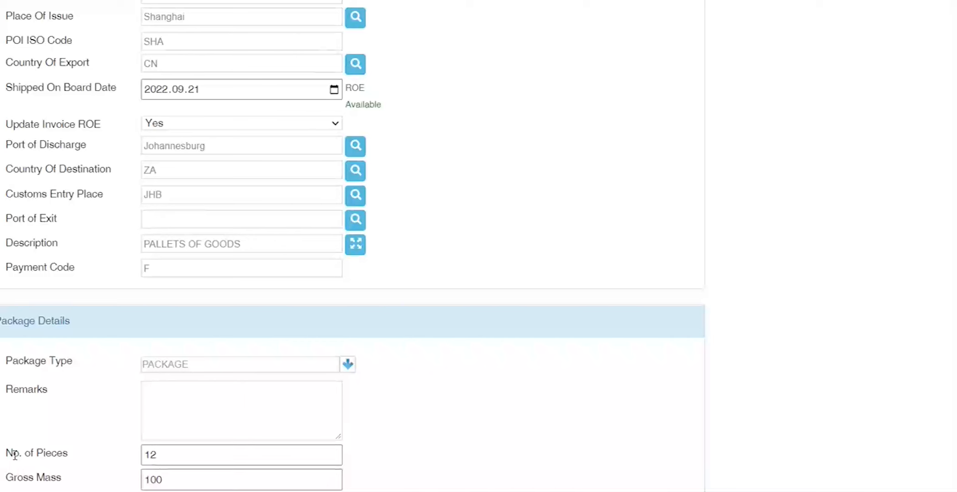
pyautogui.hotkey('shift', 'Tab')
pyautogui.press('Tab')
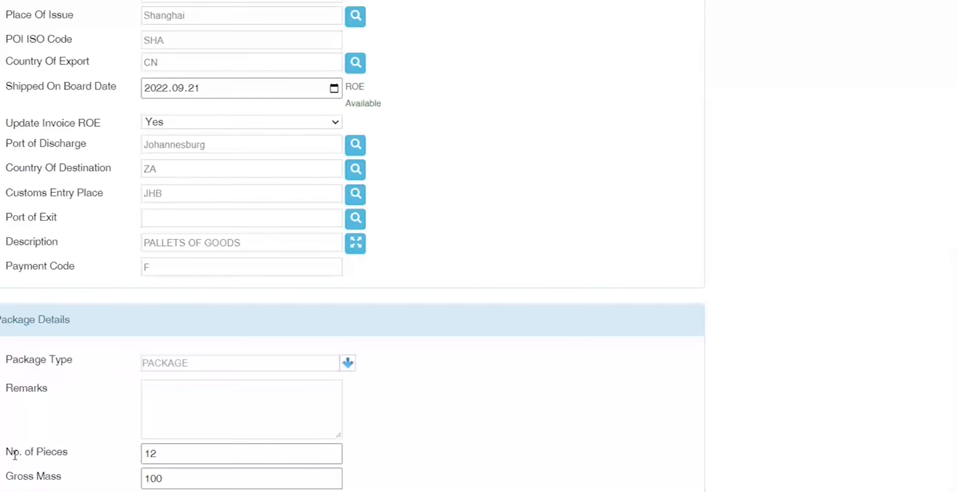
# Step: Check gross mass 100 and cube 35, then enter Depot Code 17 to list depots
pyautogui.scroll(-5, 15, 455)
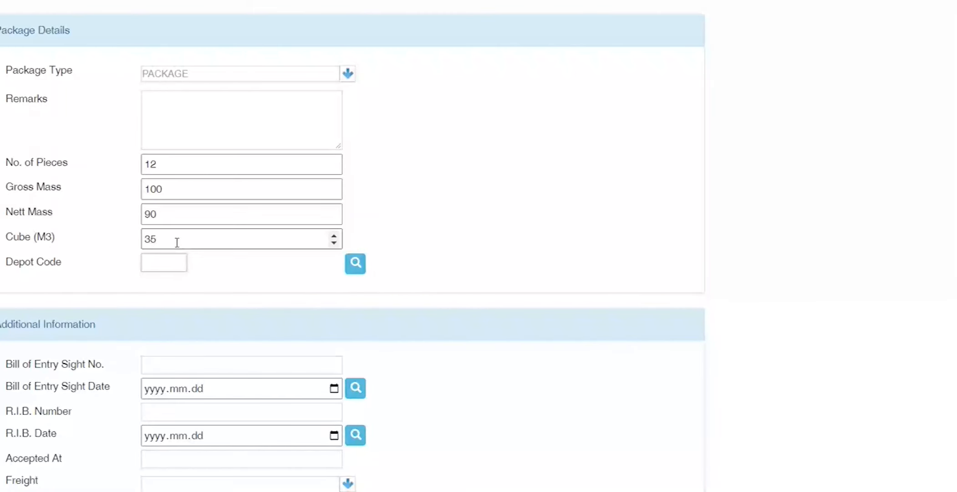
pyautogui.moveTo(173, 190); pyautogui.dragTo(122, 192)
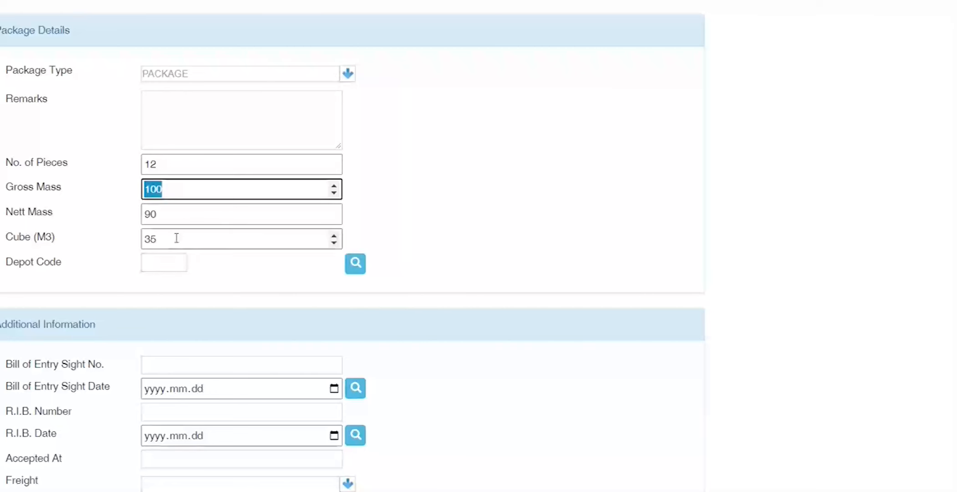
pyautogui.moveTo(175, 237); pyautogui.dragTo(36, 248)
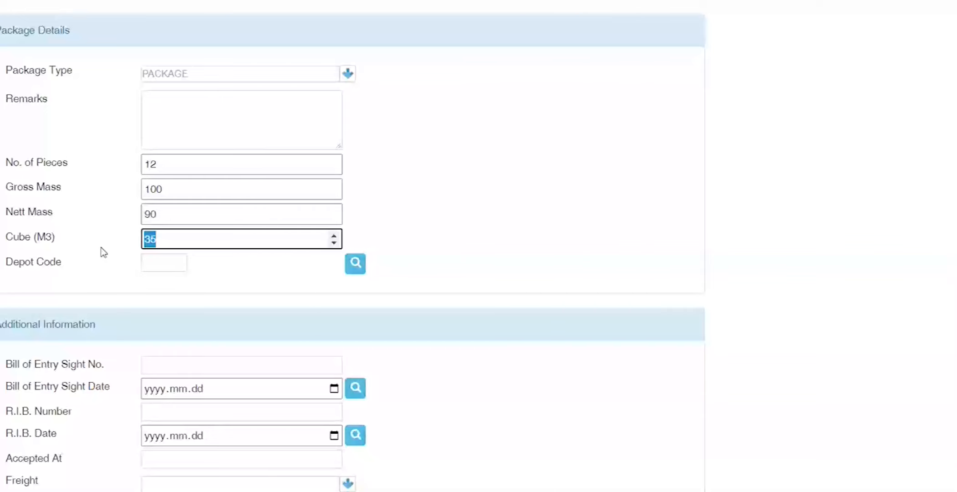
pyautogui.press('Tab')
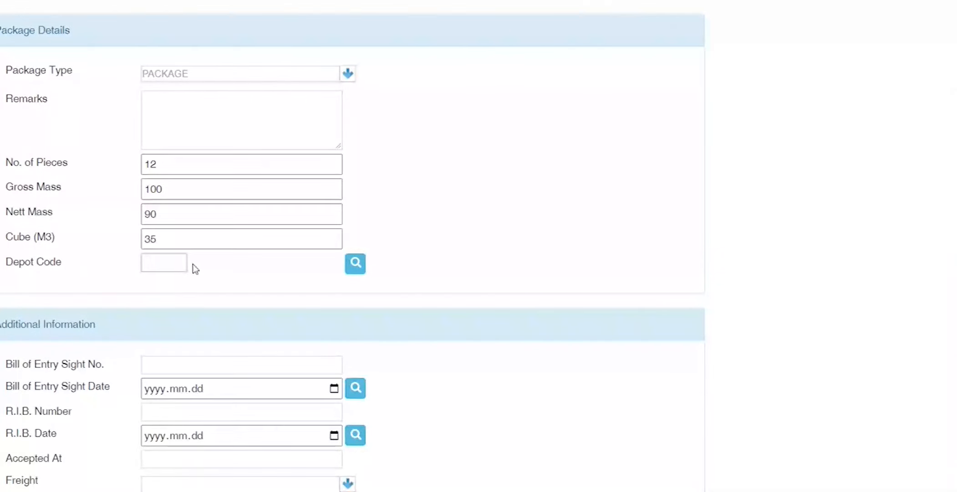
pyautogui.write('17')
pyautogui.press('Tab')
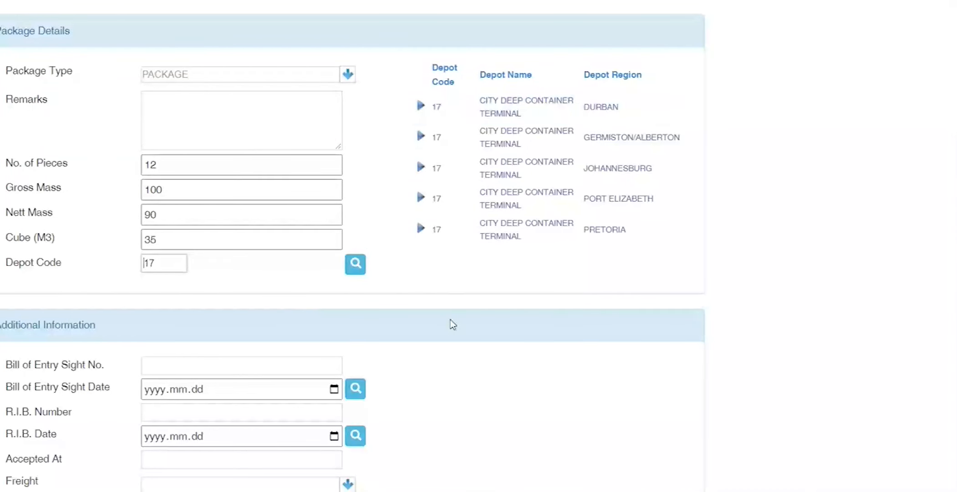
# Step: Pick the Johannesburg City Deep depot from the code-17 list, then try depot code A1
pyautogui.moveTo(612, 168); pyautogui.dragTo(422, 171)
pyautogui.click(421, 170)
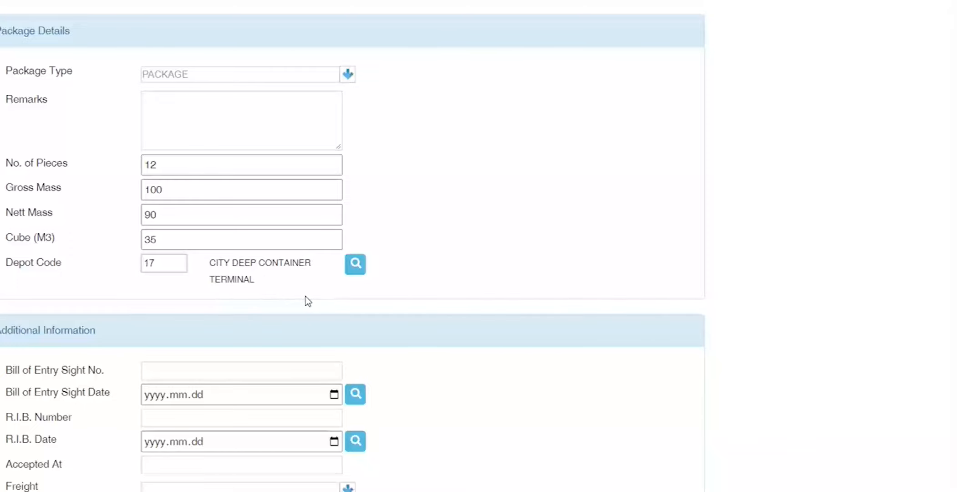
pyautogui.moveTo(168, 265); pyautogui.dragTo(98, 270)
pyautogui.write('A1')
pyautogui.press('Tab')
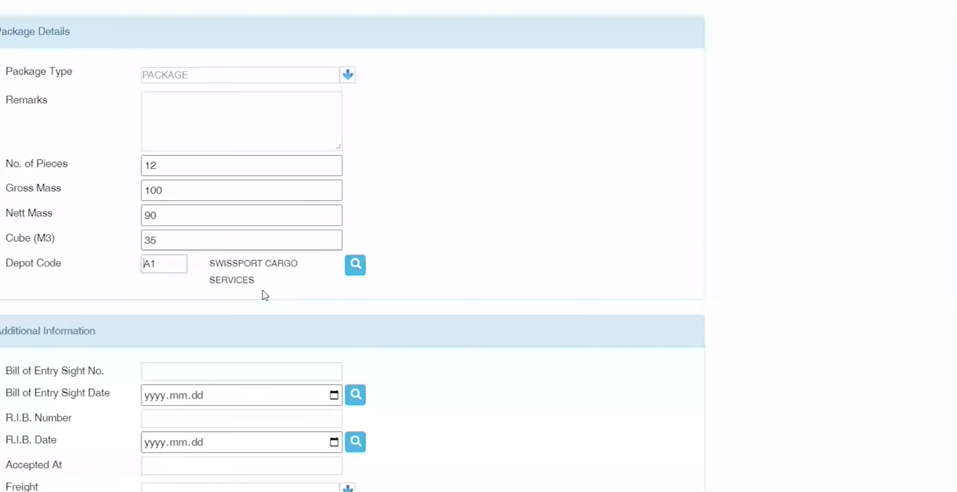
# Step: Re-enter code 17 and reselect City Deep, ending with depot 08, Durban Container Terminal – Pier 2
pyautogui.doubleClick(180, 265)
pyautogui.write('17')
pyautogui.press('Tab')
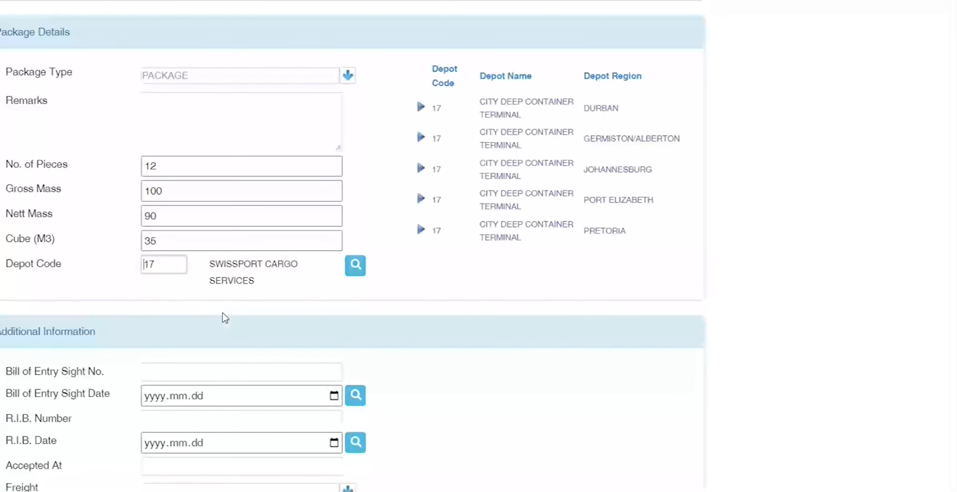
pyautogui.click(423, 170)
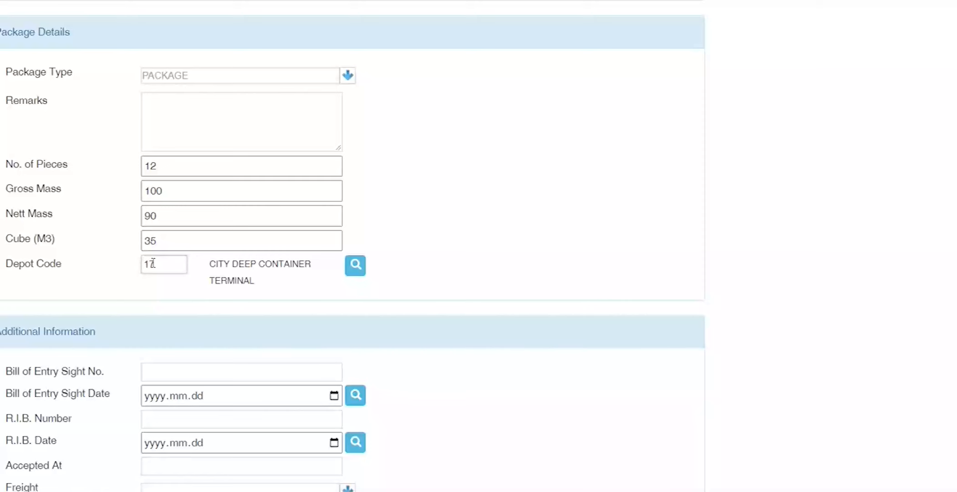
pyautogui.scroll(5, 128, 267)
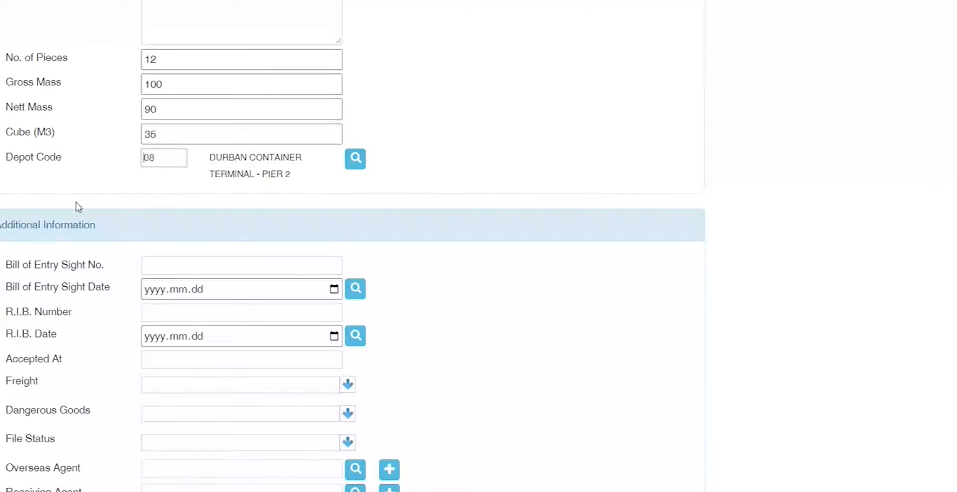
pyautogui.scroll(5, 76, 207)
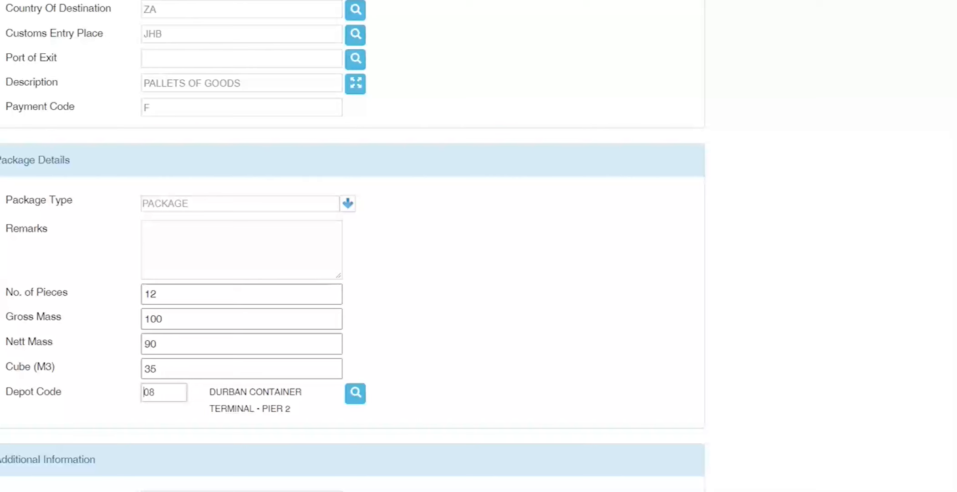
pyautogui.press('Tab')
pyautogui.press('super+e')
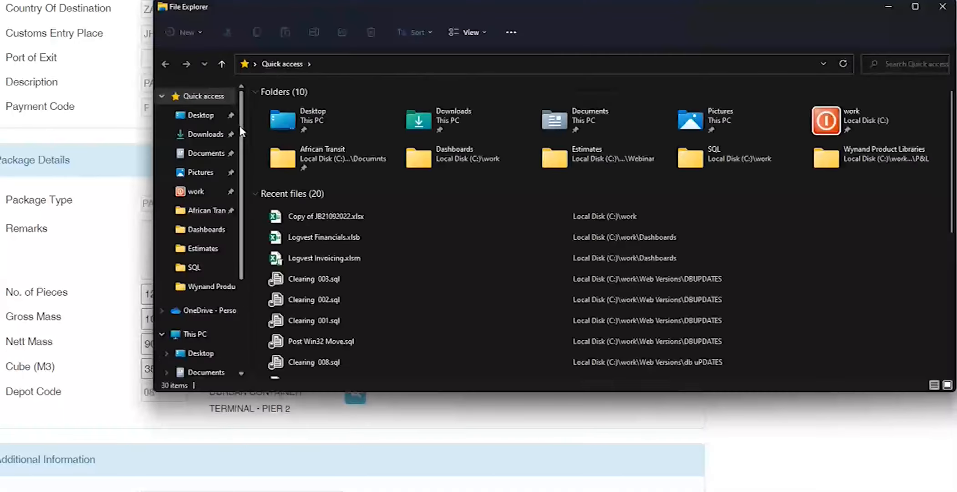
# Step: Search the Desktop and the C:\work folder for a guideline file, then return to the import form
pyautogui.click(212, 118)
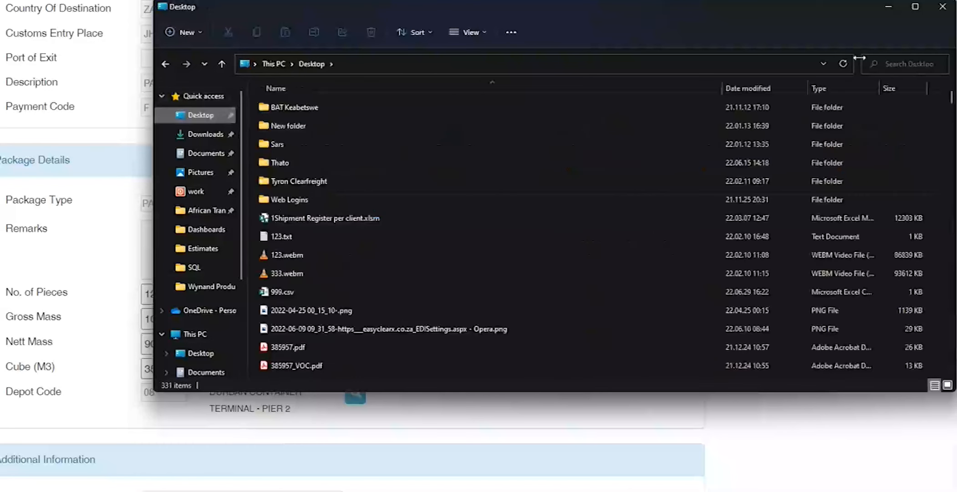
pyautogui.click(889, 62)
pyautogui.write('UIDE')
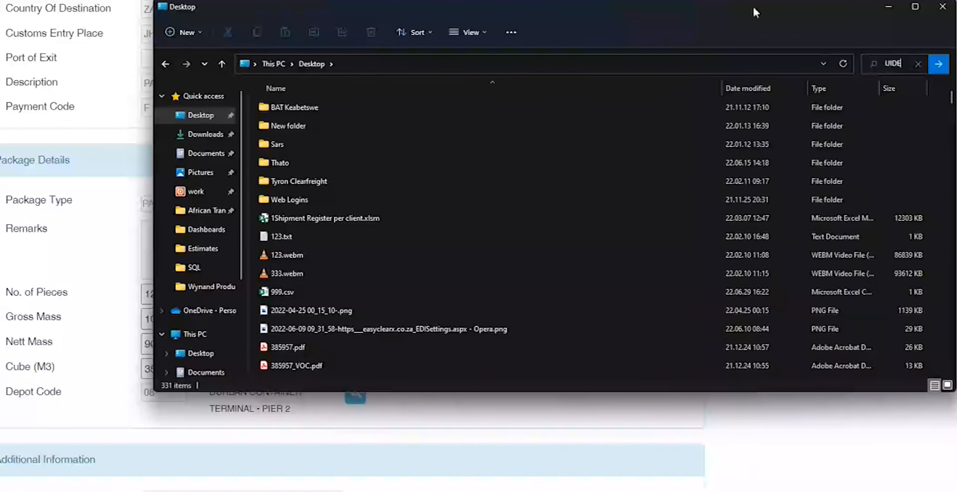
pyautogui.moveTo(753, 5); pyautogui.dragTo(542, 101)
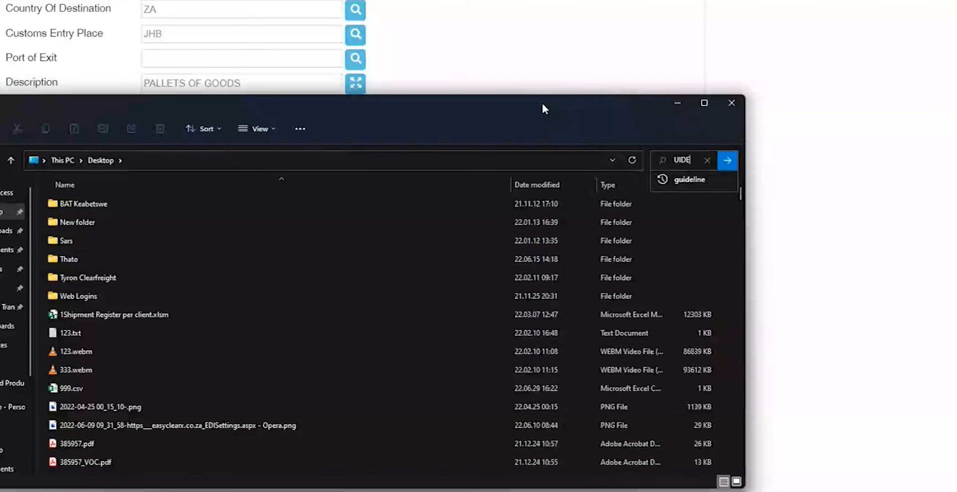
pyautogui.click(689, 179)
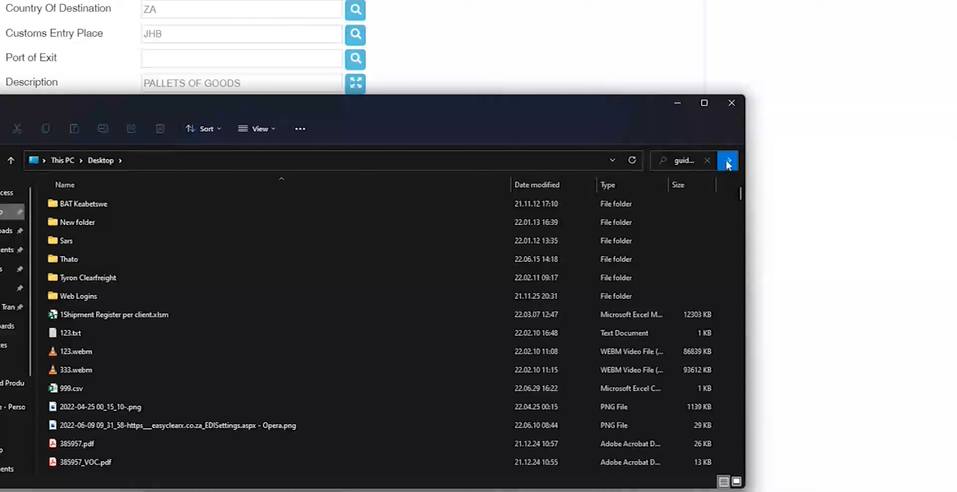
pyautogui.click(14, 287)
pyautogui.click(678, 158)
pyautogui.click(690, 179)
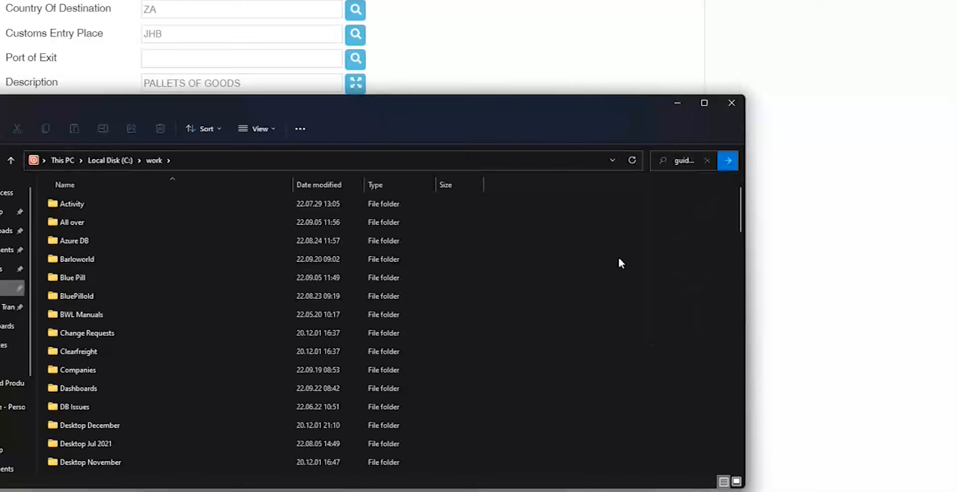
pyautogui.press('Return')
pyautogui.click(837, 260)
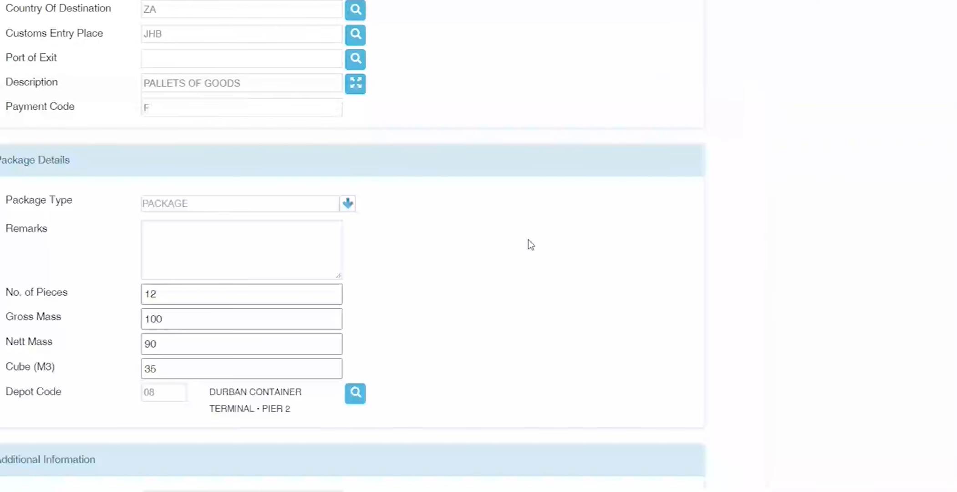
# Step: Change the Depot Code from 08 to 17
pyautogui.scroll(-8, 421, 327)
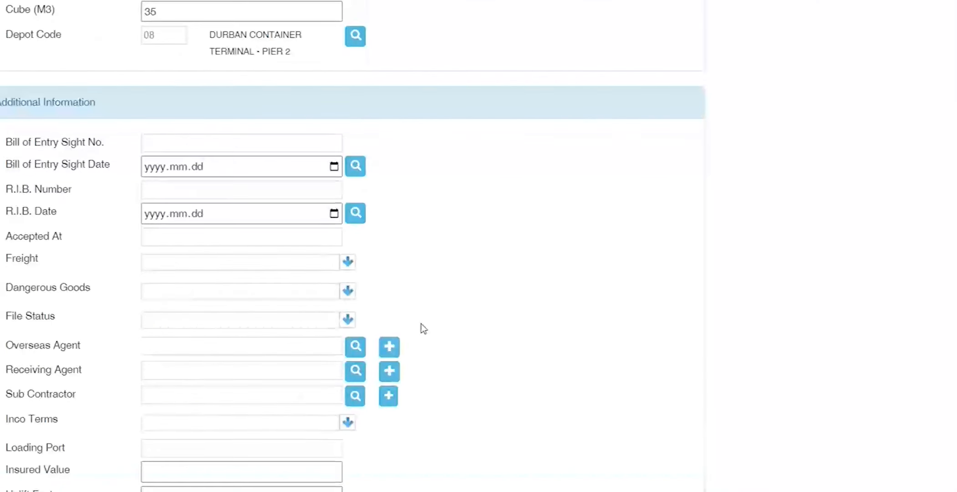
pyautogui.click(171, 138)
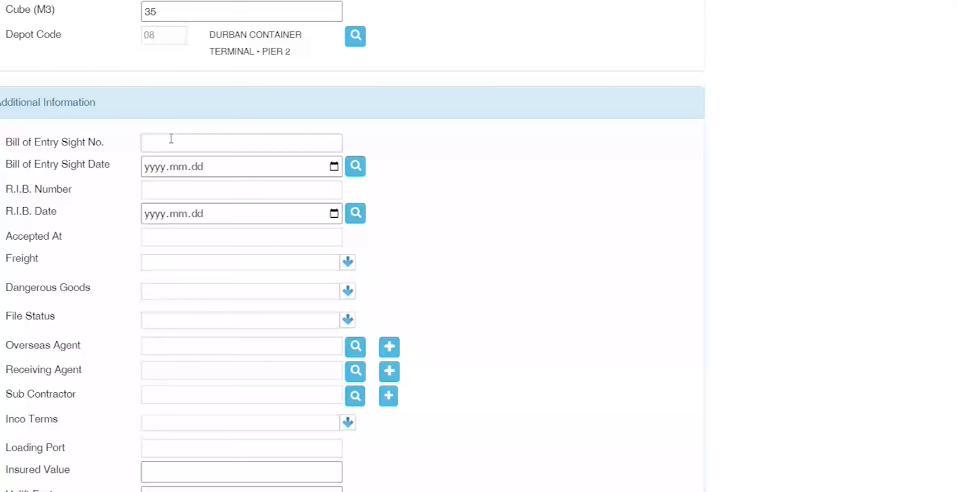
pyautogui.moveTo(163, 39); pyautogui.dragTo(45, 38)
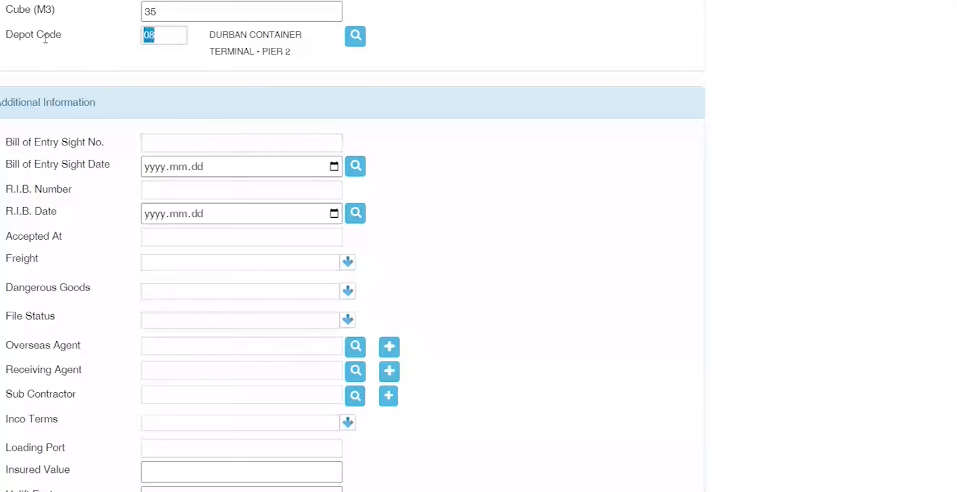
pyautogui.write('17')
pyautogui.press('Tab')
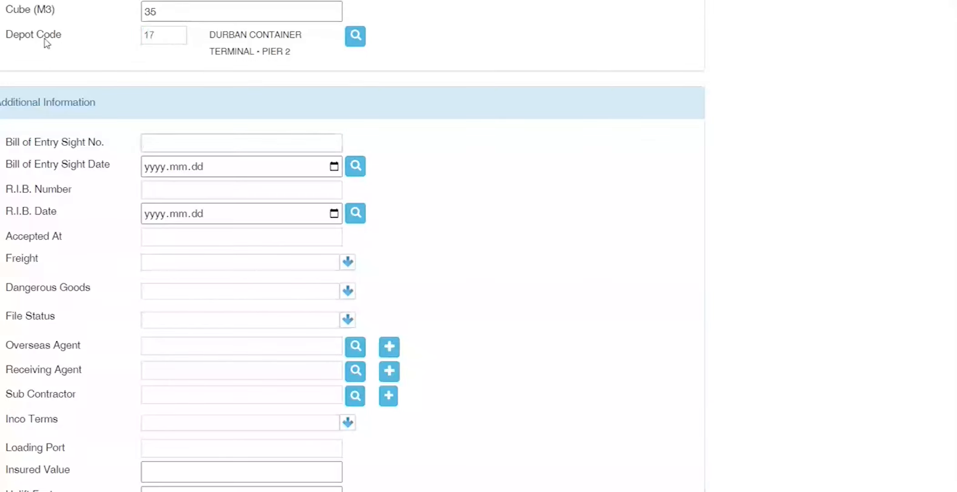
# Step: Enter Bill of Entry Sight No. 5001254, then switch to the Teams meeting window
pyautogui.click(172, 145)
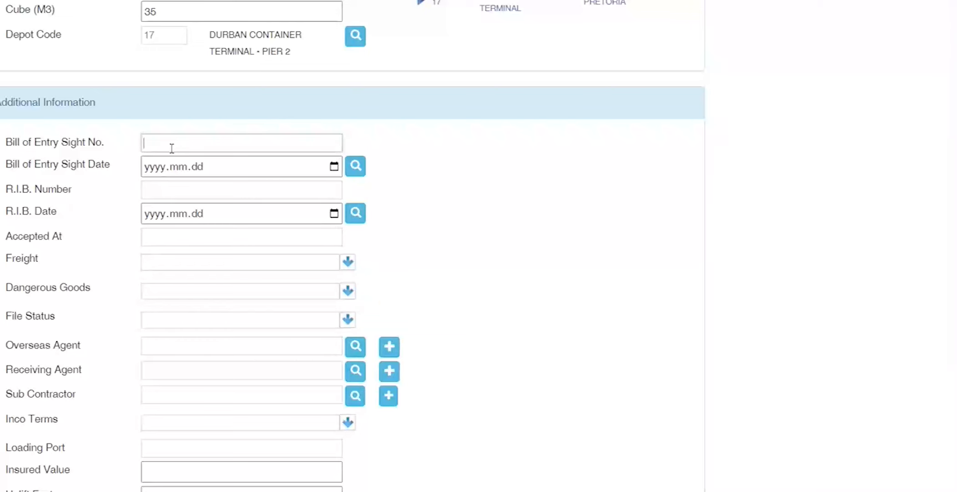
pyautogui.moveTo(104, 144); pyautogui.dragTo(6, 144)
pyautogui.moveTo(57, 189); pyautogui.dragTo(7, 190)
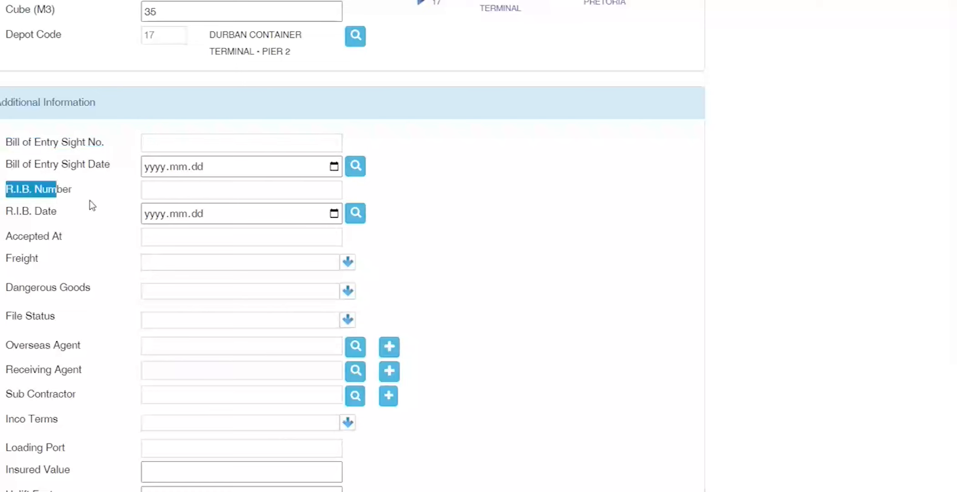
pyautogui.click(169, 138)
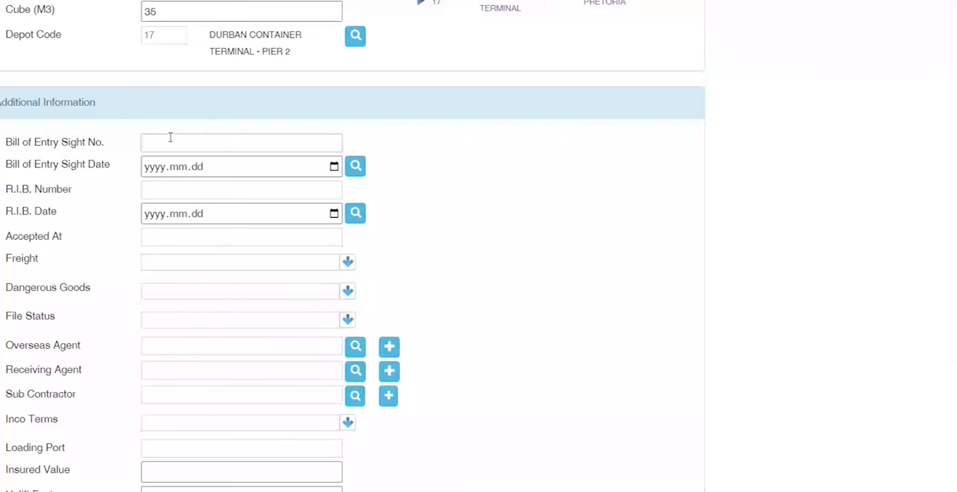
pyautogui.write('5001254')
pyautogui.press('Tab')
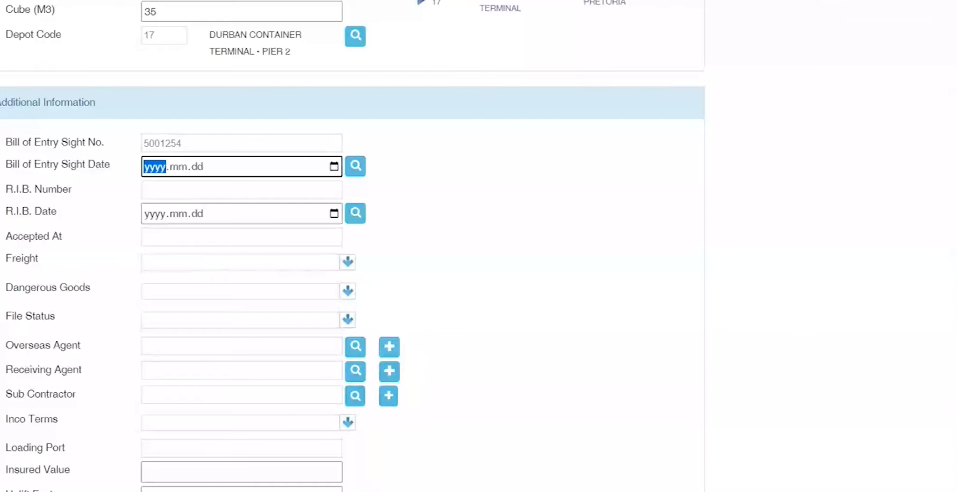
pyautogui.click(440, 469)
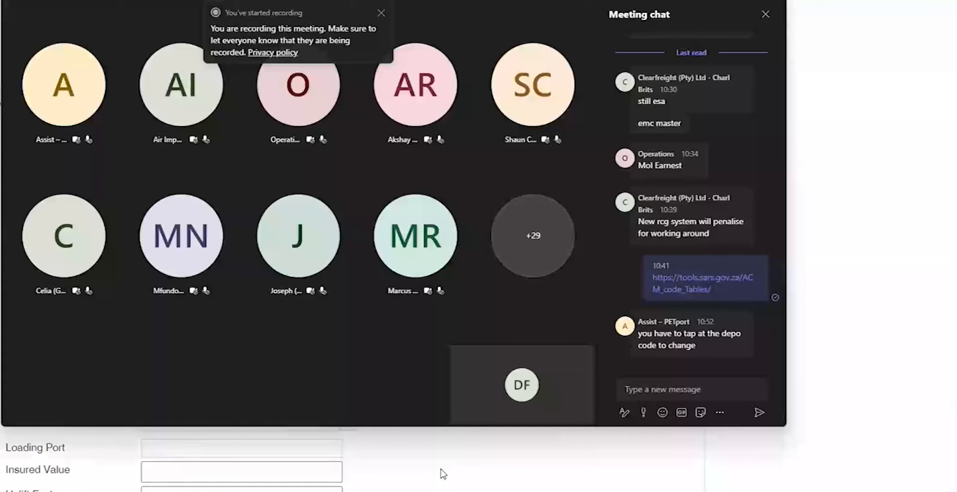
pyautogui.click(795, 377)
pyautogui.scroll(4, 519, 320)
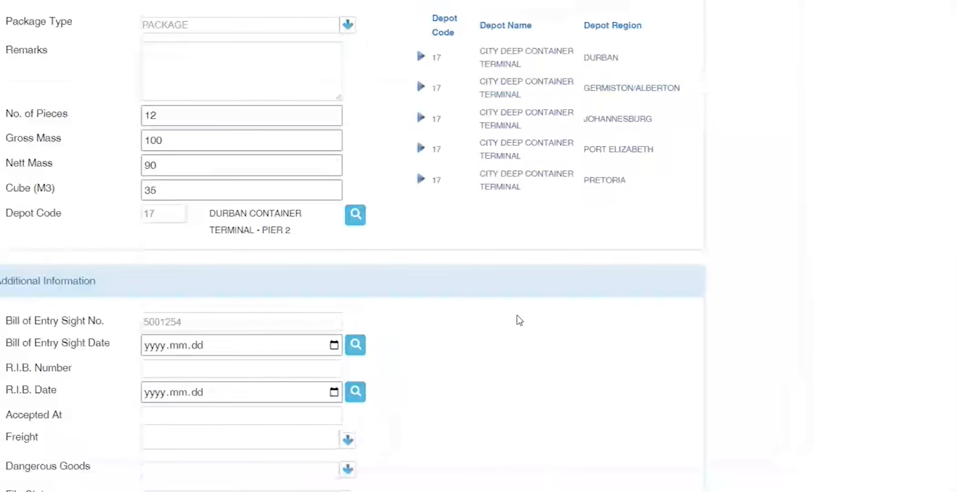
pyautogui.doubleClick(159, 214)
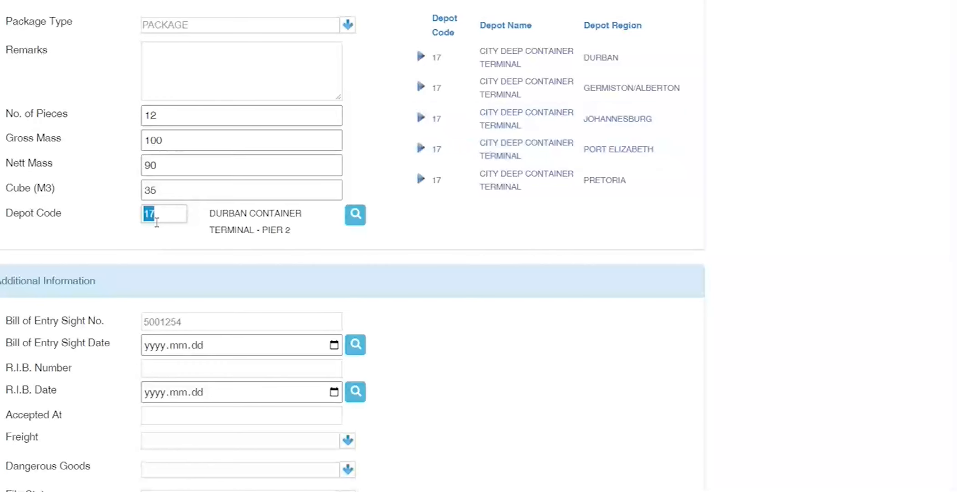
pyautogui.moveTo(298, 229); pyautogui.dragTo(194, 232)
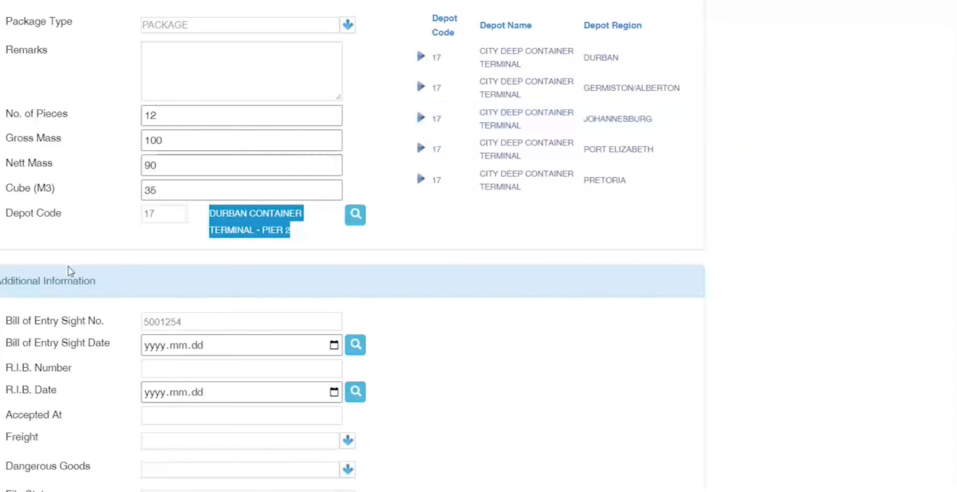
pyautogui.scroll(-3, 71, 271)
pyautogui.click(155, 225)
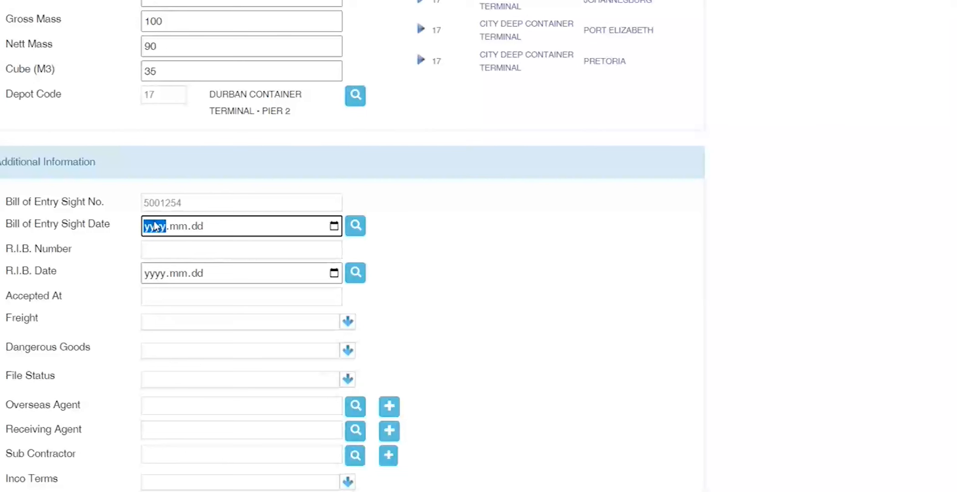
pyautogui.doubleClick(158, 203)
pyautogui.press('BackSpace')
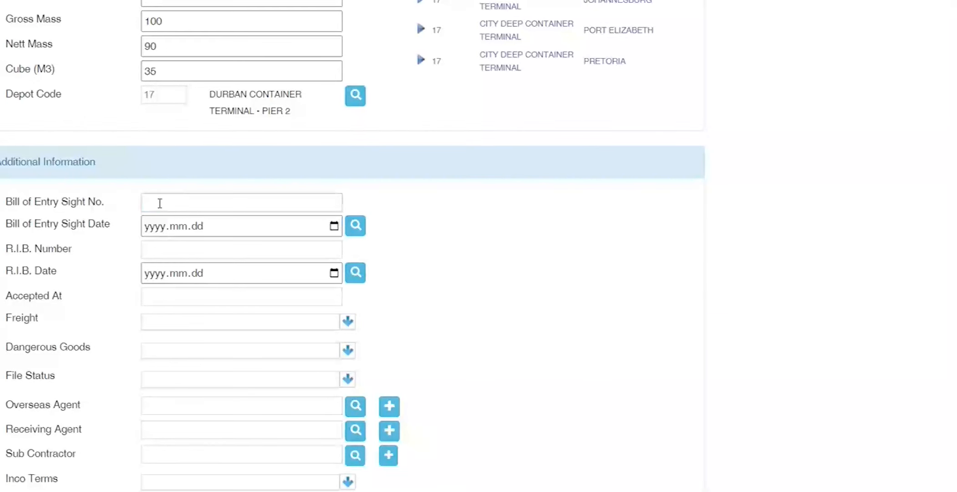
pyautogui.tripleClick(65, 298)
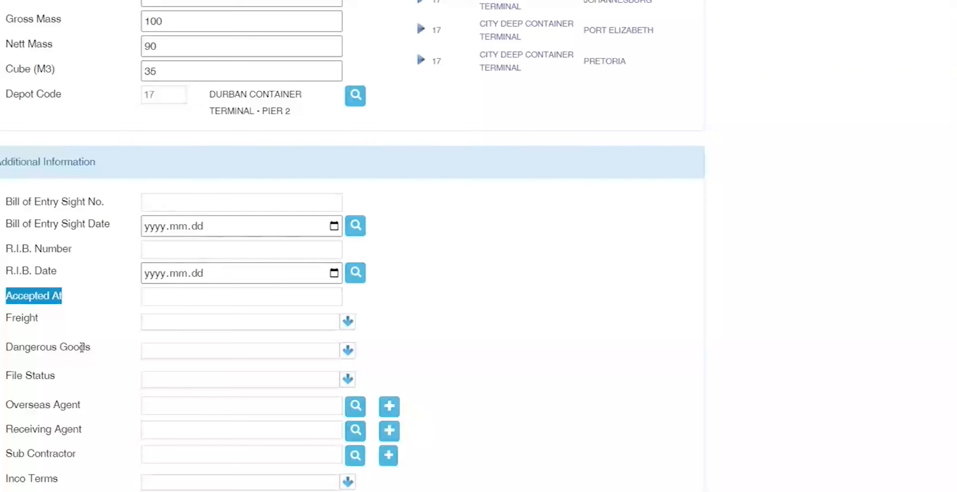
pyautogui.click(348, 322)
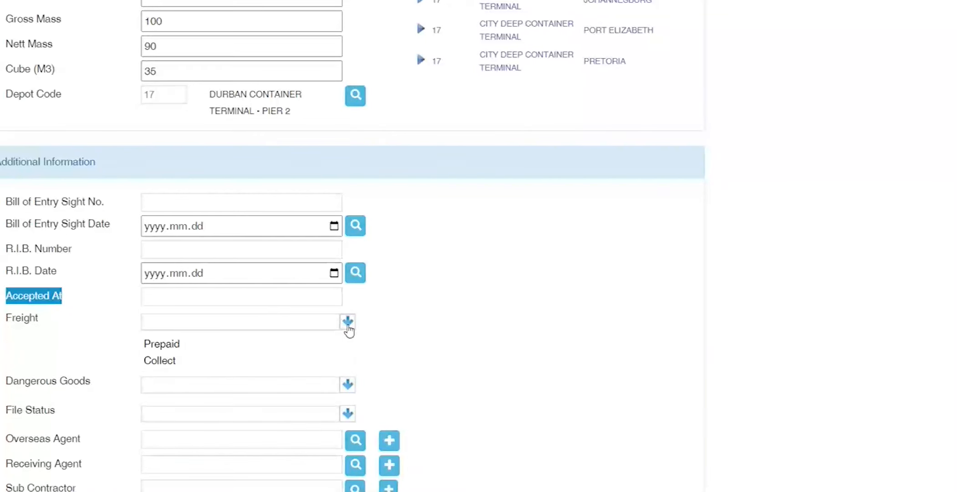
pyautogui.scroll(-1, 349, 331)
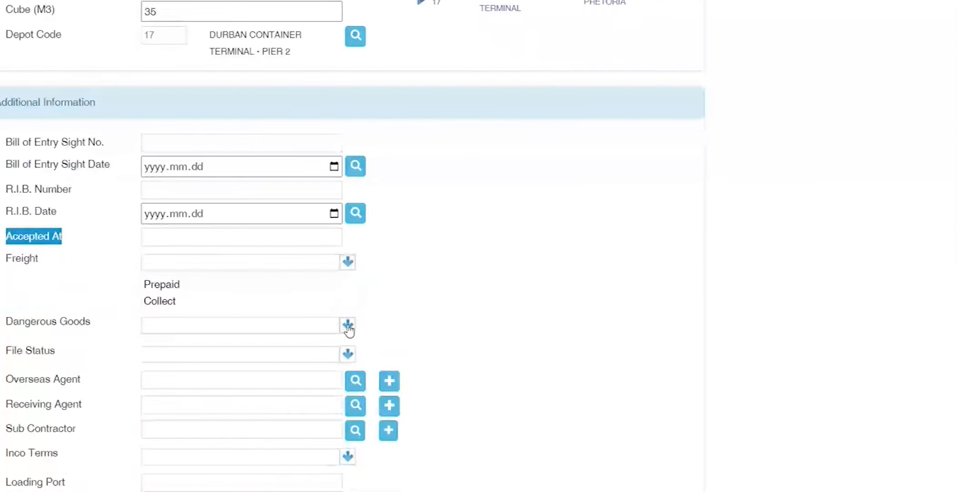
pyautogui.click(498, 296)
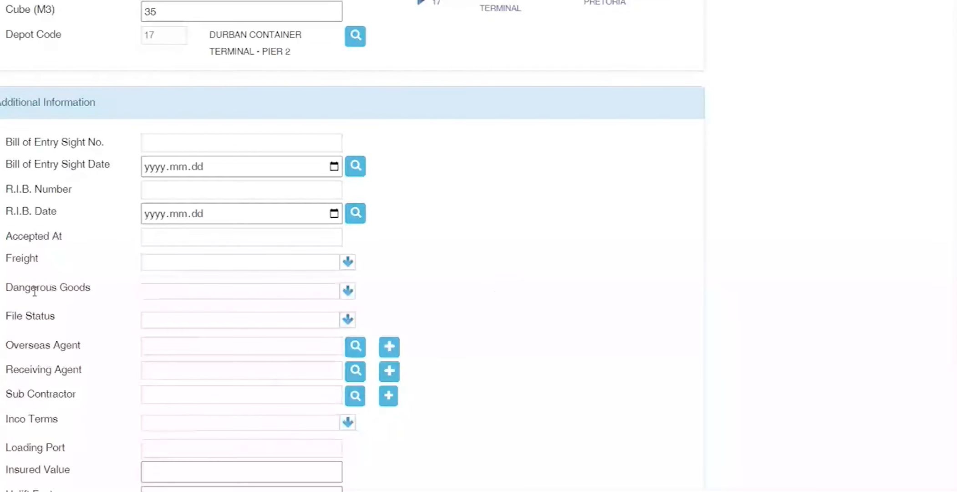
pyautogui.moveTo(31, 288); pyautogui.dragTo(79, 288)
pyautogui.click(348, 291)
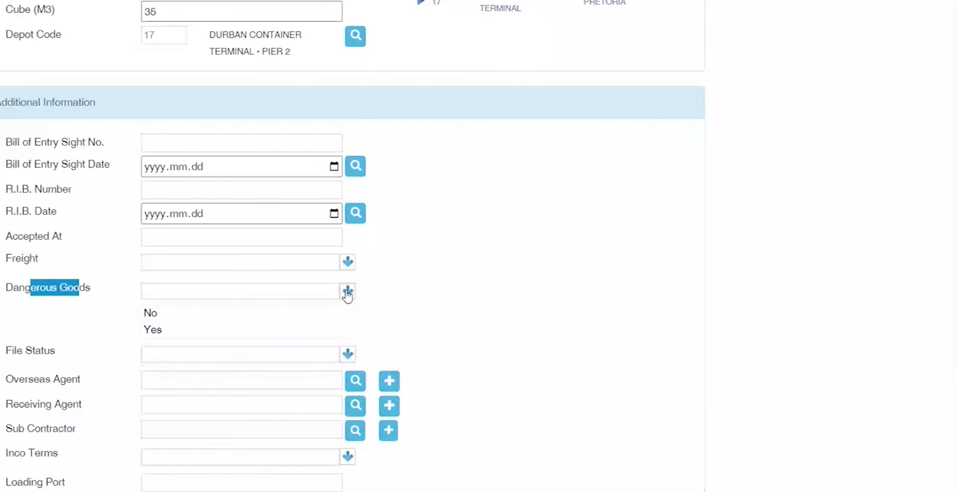
pyautogui.click(346, 292)
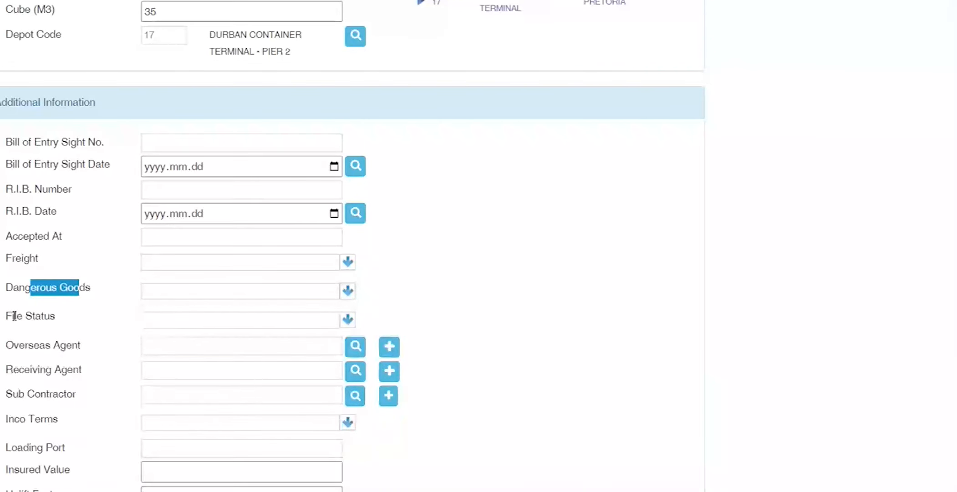
pyautogui.moveTo(16, 315); pyautogui.dragTo(55, 316)
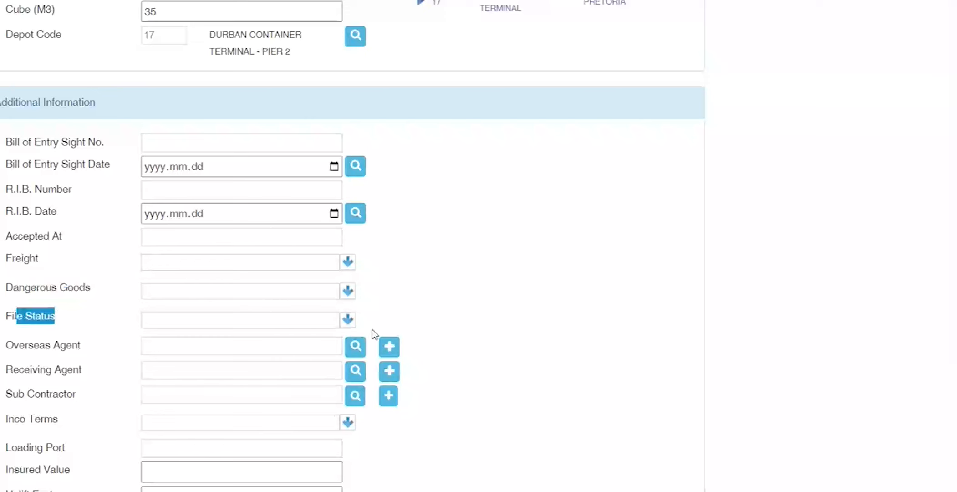
pyautogui.click(347, 320)
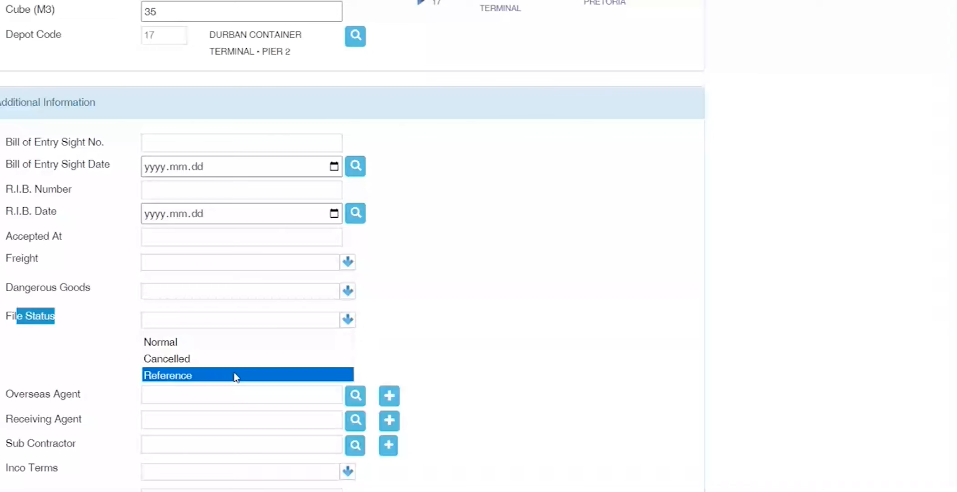
pyautogui.click(120, 345)
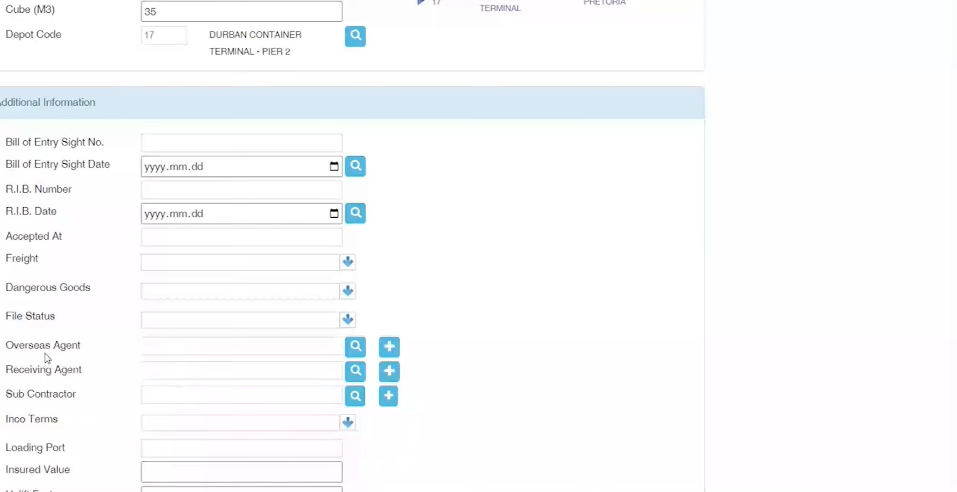
pyautogui.moveTo(27, 350); pyautogui.dragTo(73, 351)
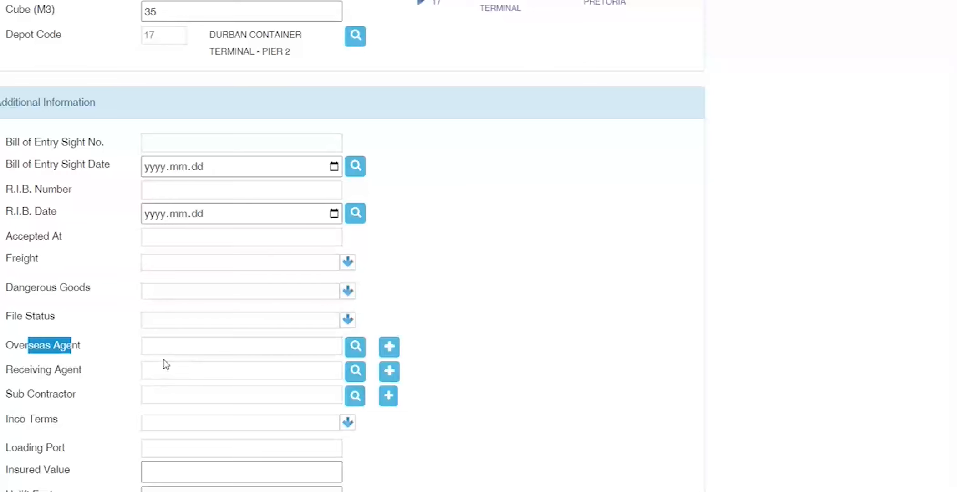
pyautogui.tripleClick(95, 398)
pyautogui.moveTo(8, 418); pyautogui.dragTo(59, 423)
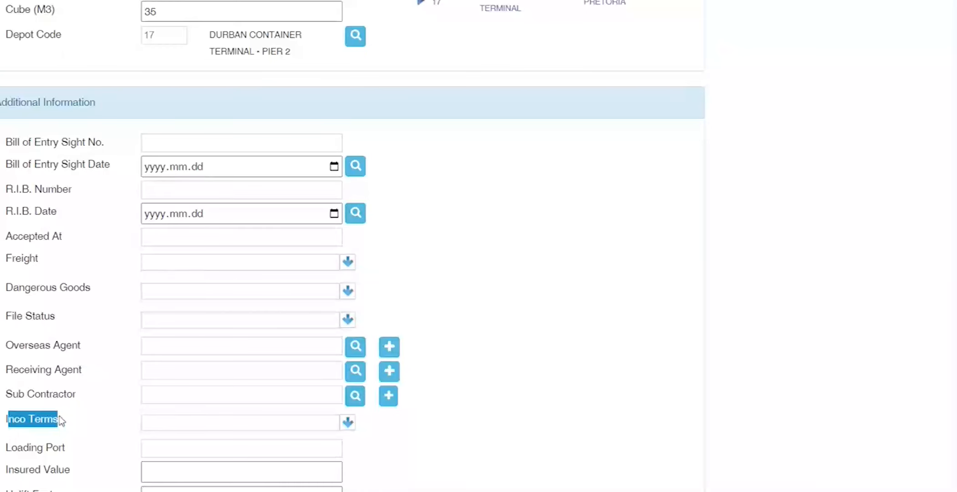
# Step: Choose DDP as the Inco Terms, leaving Loading Port empty and moving on to Insured Value
pyautogui.click(348, 424)
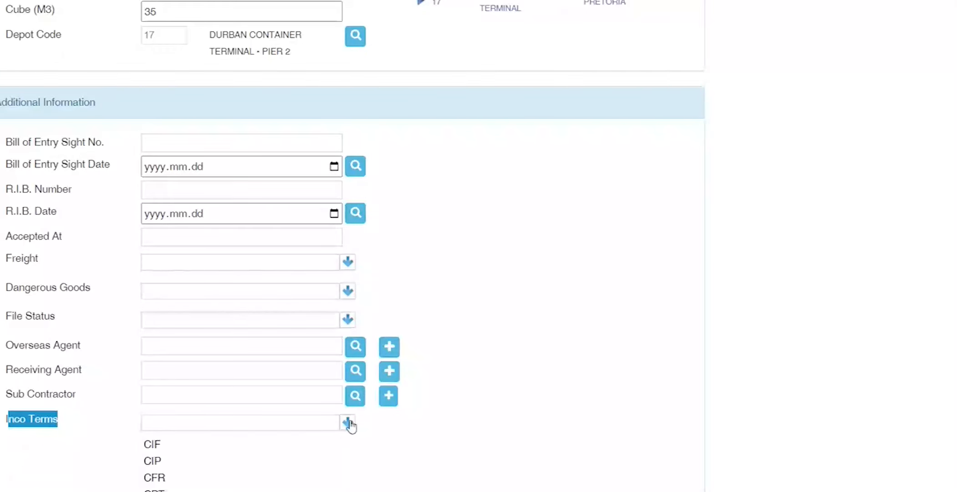
pyautogui.write('D')
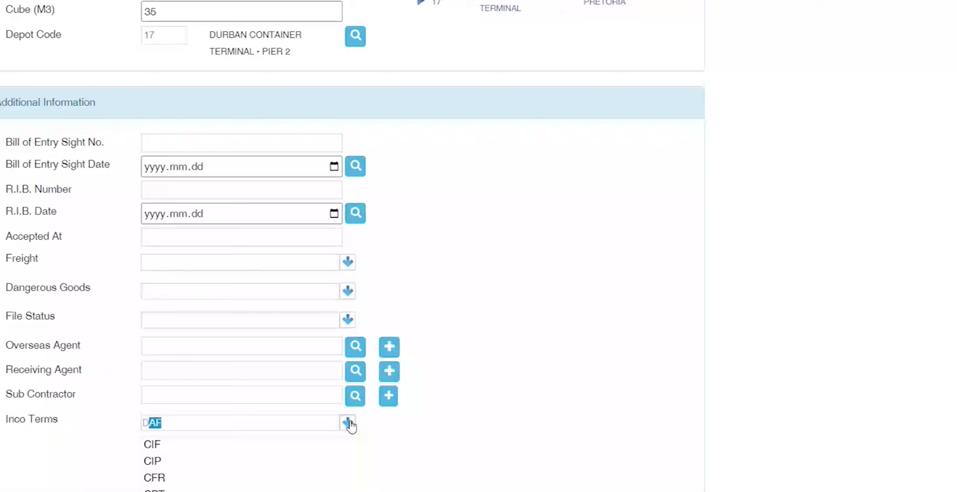
pyautogui.write('DU')
pyautogui.press('BackSpace')
pyautogui.write('P')
pyautogui.press('Tab')
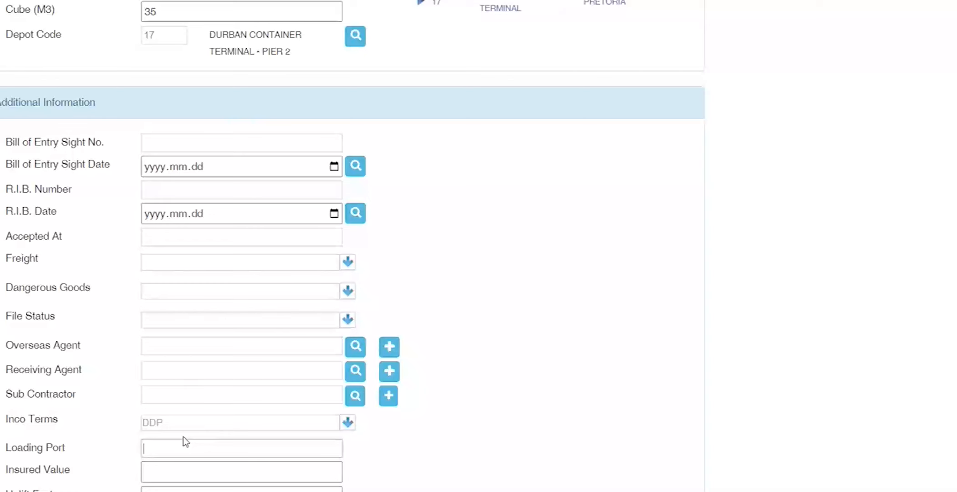
pyautogui.click(184, 440)
pyautogui.click(65, 424)
pyautogui.tripleClick(64, 423)
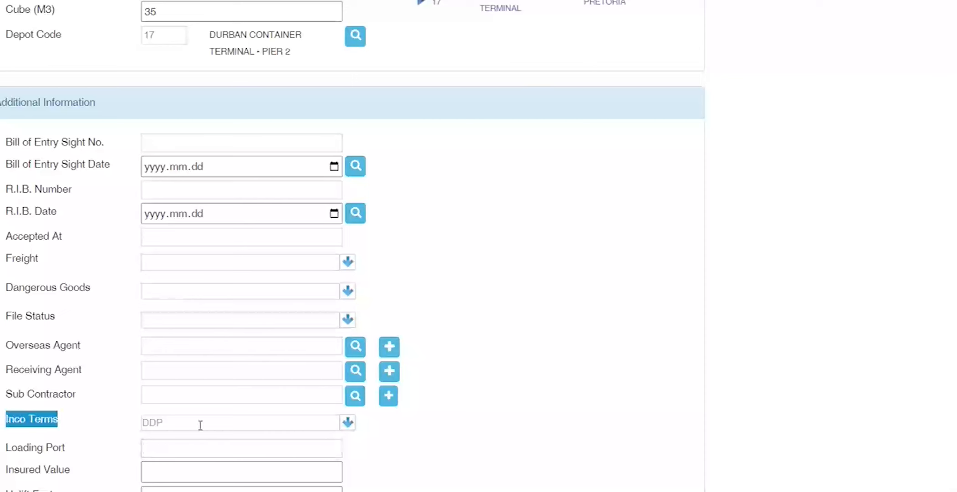
pyautogui.click(158, 450)
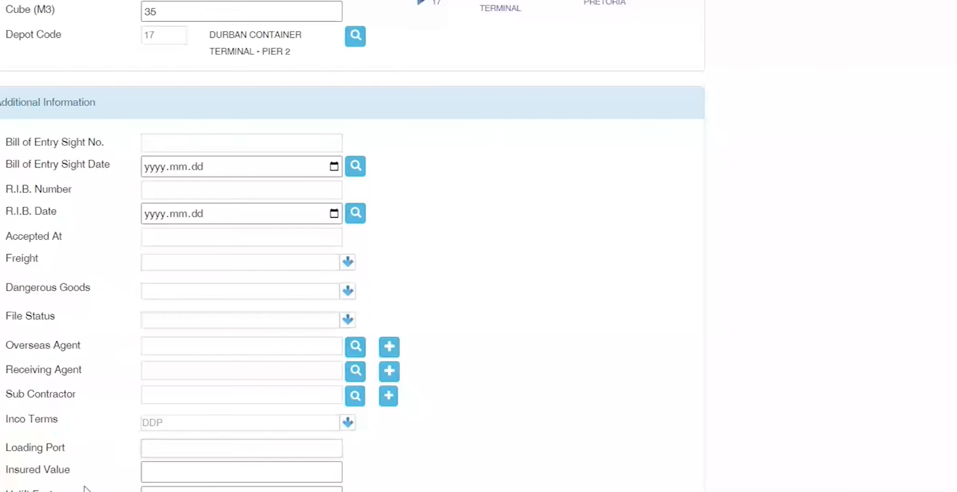
pyautogui.press('Tab')
pyautogui.press('Tab')
# Step: Enter 2 in the Consol Load field, which brings up a message box
pyautogui.press('Tab')
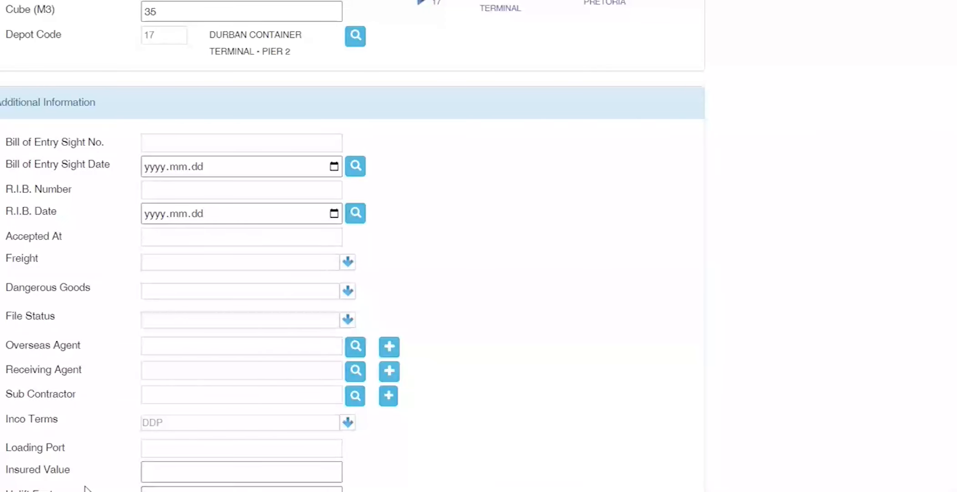
pyautogui.press('Tab')
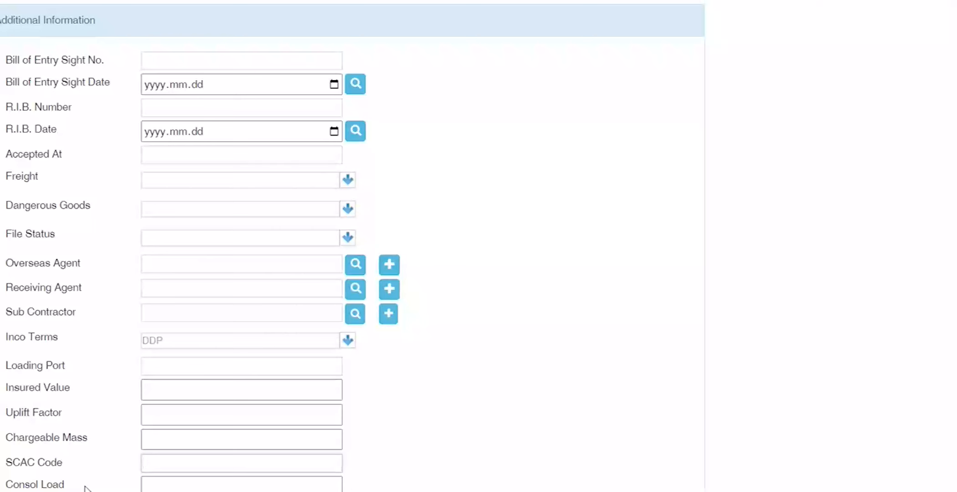
pyautogui.press('Tab')
pyautogui.write('2')
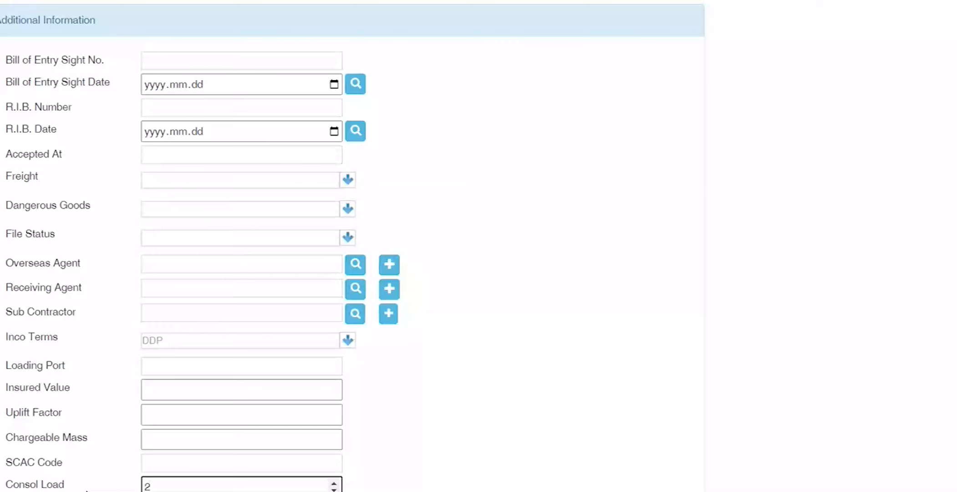
pyautogui.press('Tab')
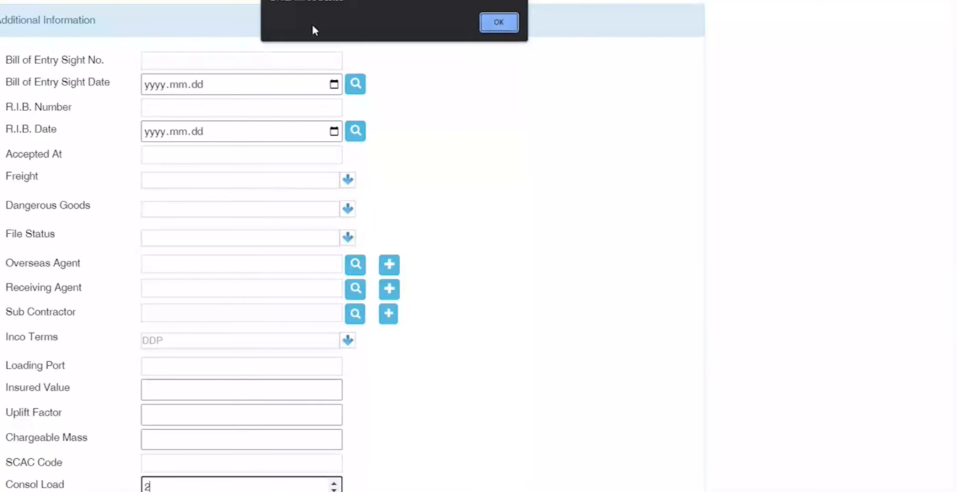
# Step: Dismiss the alert, re-enter 2 in Consol Load, and dismiss the follow-up alert
pyautogui.click(510, 25)
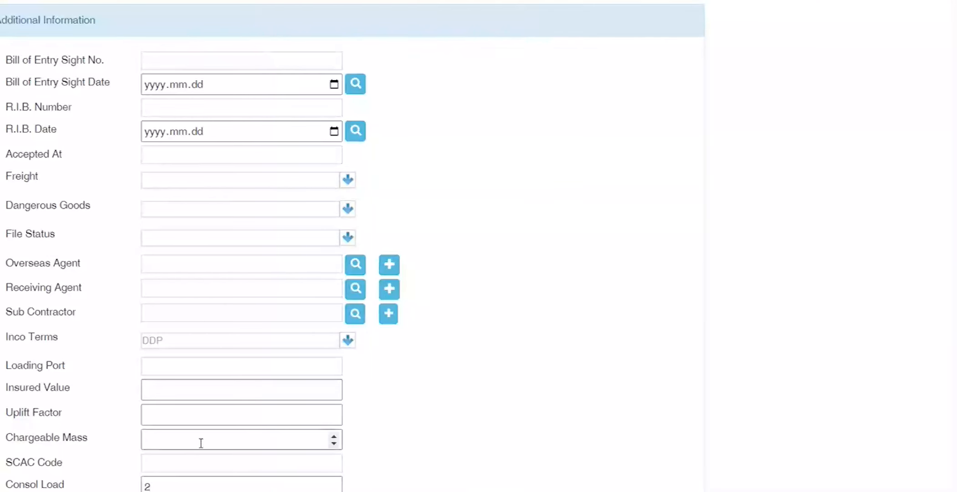
pyautogui.scroll(1, 101, 458)
pyautogui.scroll(-1, 102, 458)
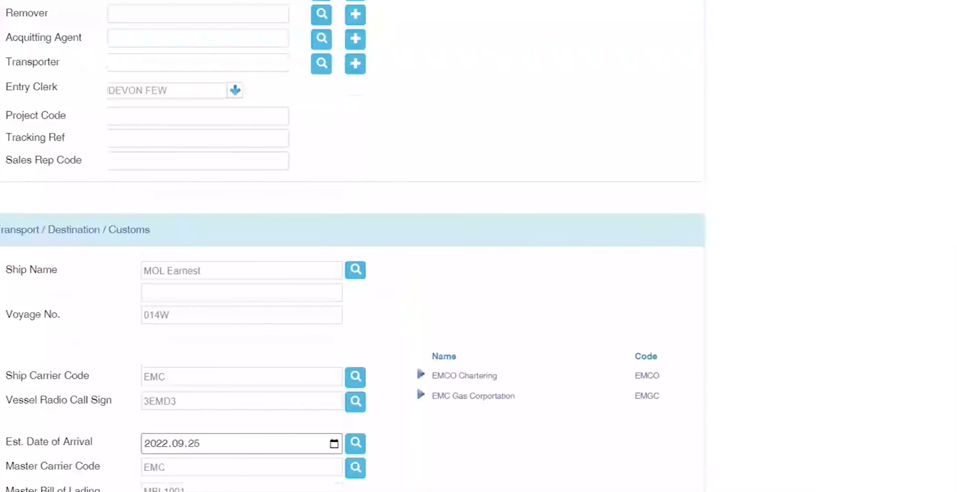
pyautogui.scroll(7, 32, 76)
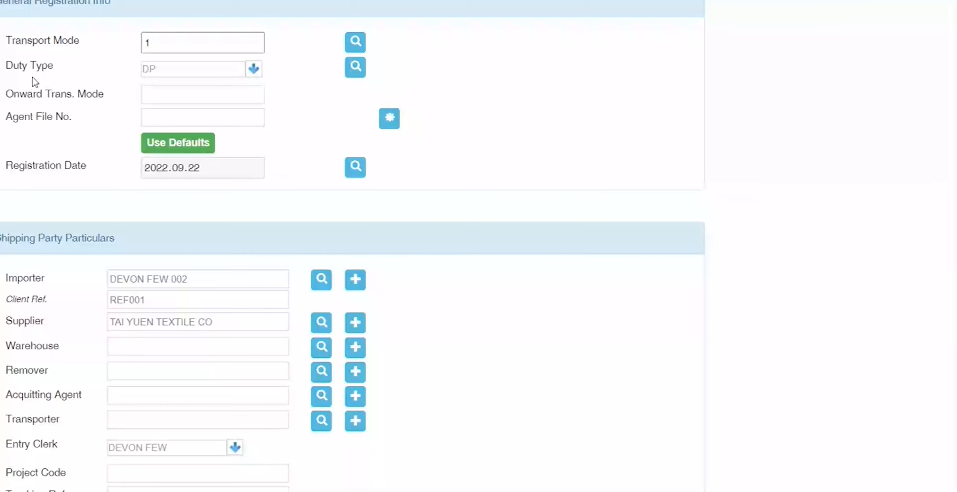
pyautogui.scroll(-1, 36, 91)
pyautogui.scroll(-15, 42, 102)
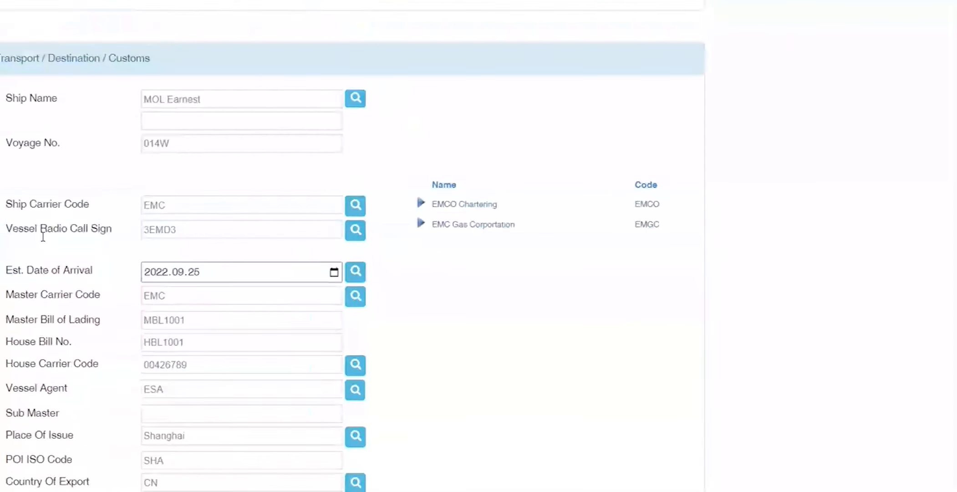
pyautogui.scroll(-5, 49, 257)
pyautogui.moveTo(166, 485); pyautogui.dragTo(8, 487)
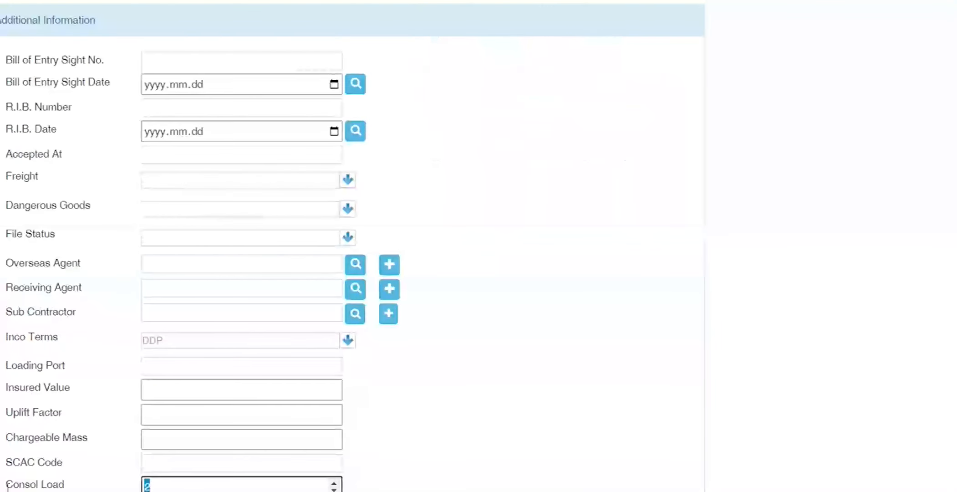
pyautogui.press('BackSpace')
pyautogui.write('2')
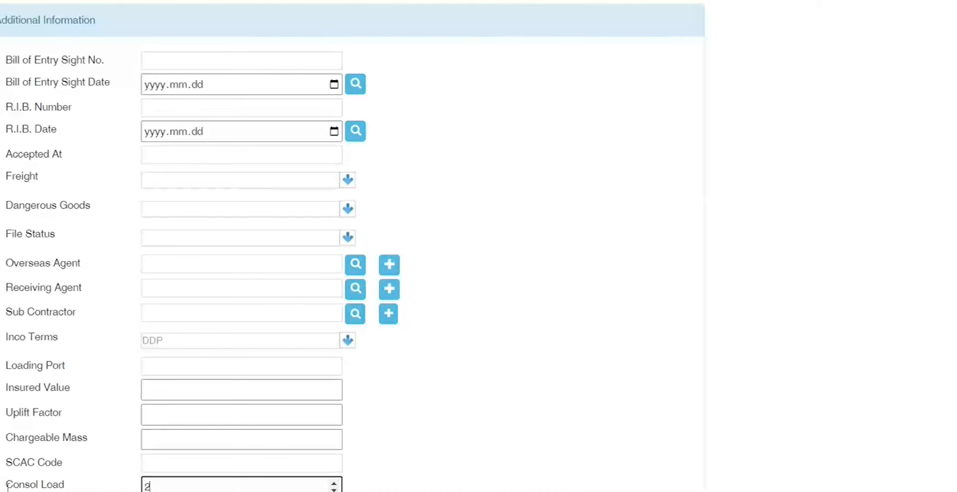
pyautogui.click(506, 31)
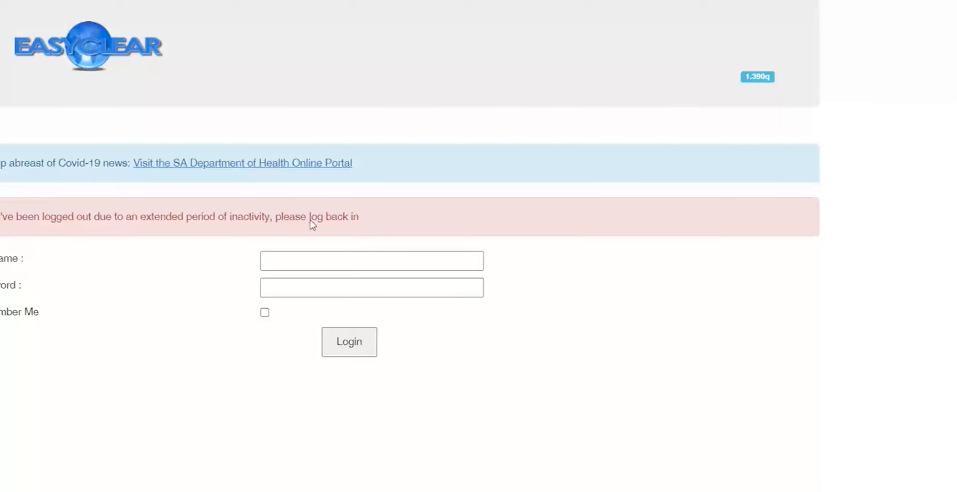
# Step: Log back in with the Easy Clear username and password
pyautogui.click(319, 261)
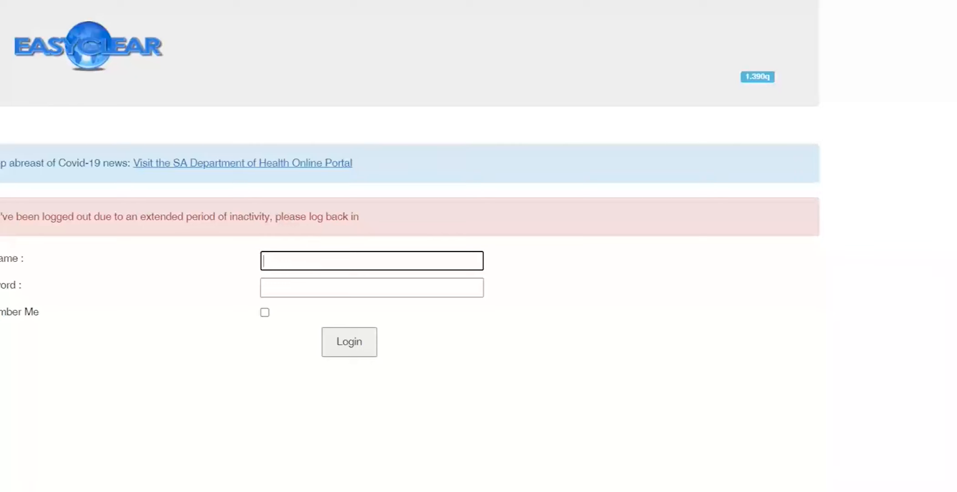
pyautogui.write('EasyClear')
pyautogui.press('Tab')
pyautogui.write('******')
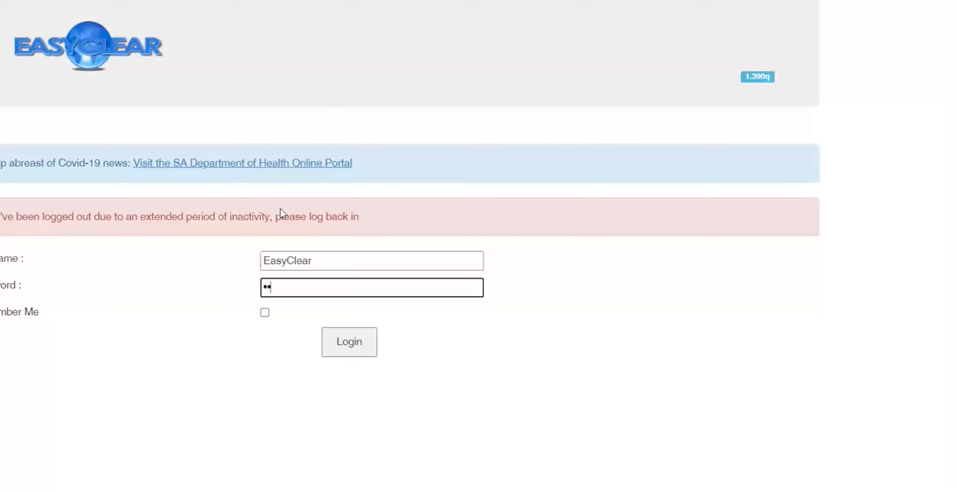
pyautogui.write('*')
pyautogui.press('Return')
# Step: Choose company EASY CLEAR (PTY) LTD., the OPERATIONS department and the user account, then sign in
pyautogui.click(287, 209)
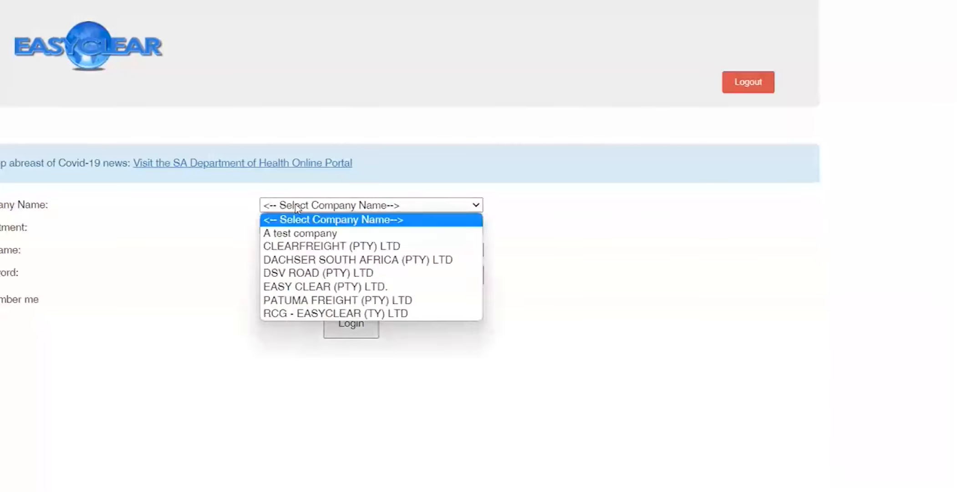
pyautogui.click(337, 284)
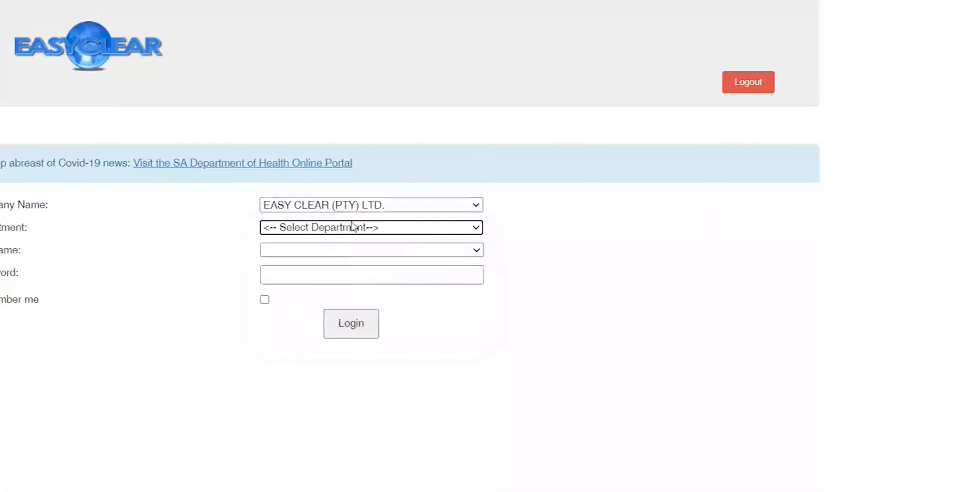
pyautogui.click(353, 226)
pyautogui.click(337, 269)
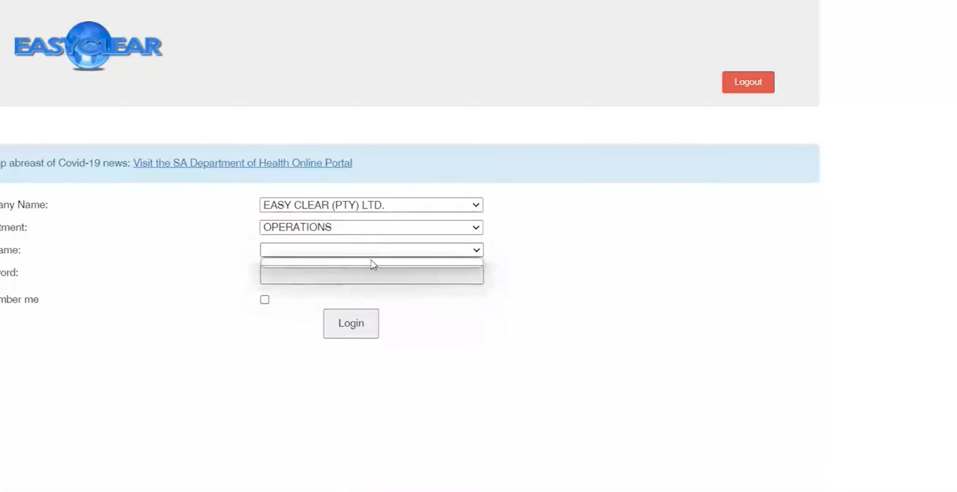
pyautogui.click(417, 254)
pyautogui.click(328, 271)
pyautogui.write('*************')
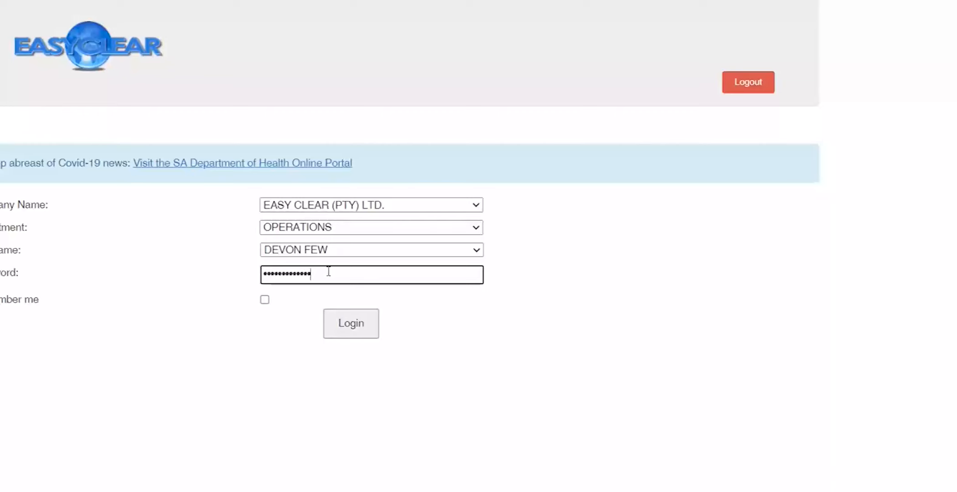
pyautogui.press('Return')
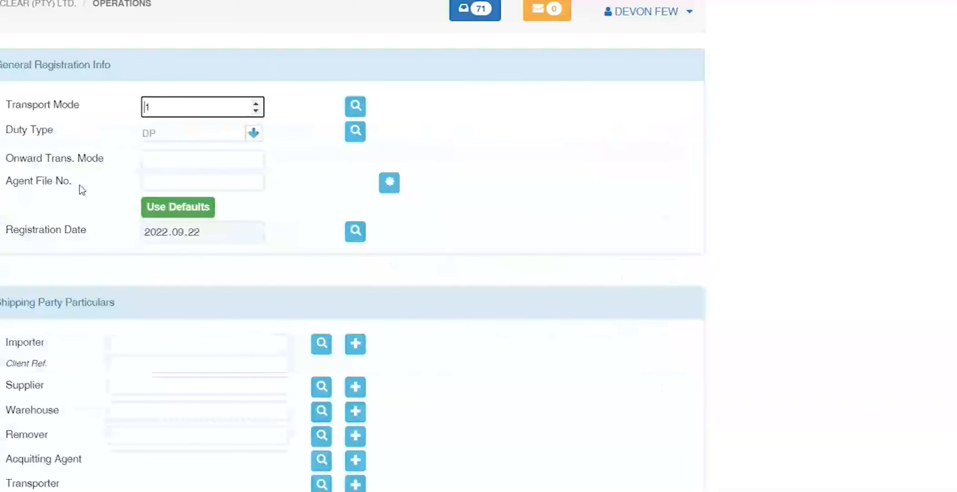
# Step: Set transport mode 1, enter 'demo', and select importer 002 from the FEW search
pyautogui.write('1')
pyautogui.press('Tab')
pyautogui.press('Tab')
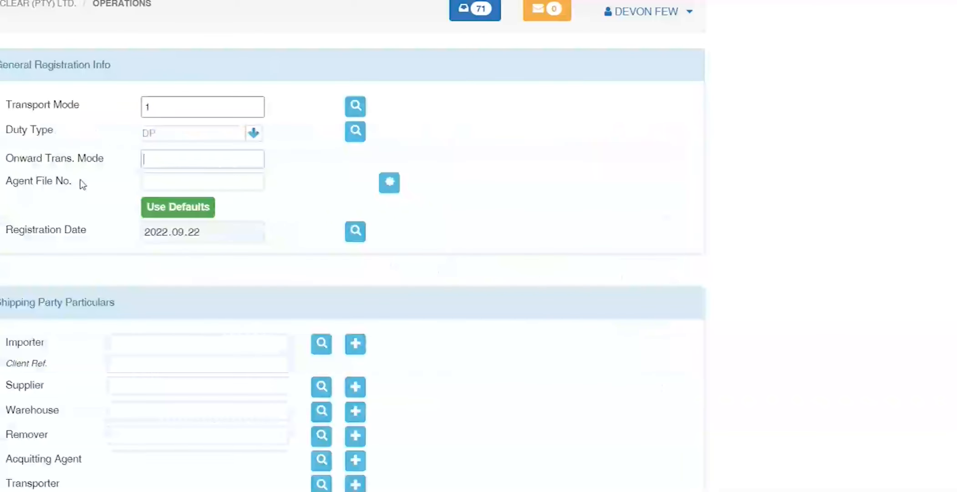
pyautogui.press('Tab')
pyautogui.press('Tab')
pyautogui.press('Tab')
pyautogui.write('demo')
pyautogui.press('Tab')
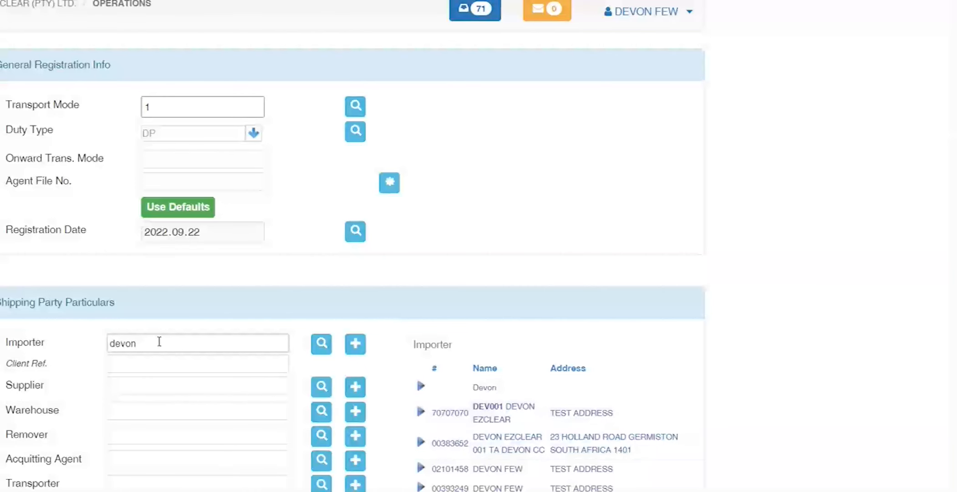
pyautogui.write('FEW 002')
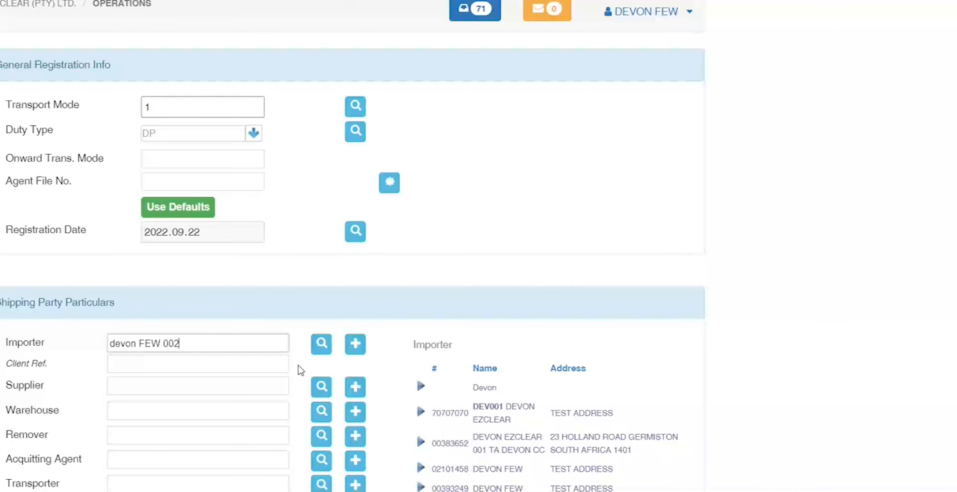
pyautogui.press('Return')
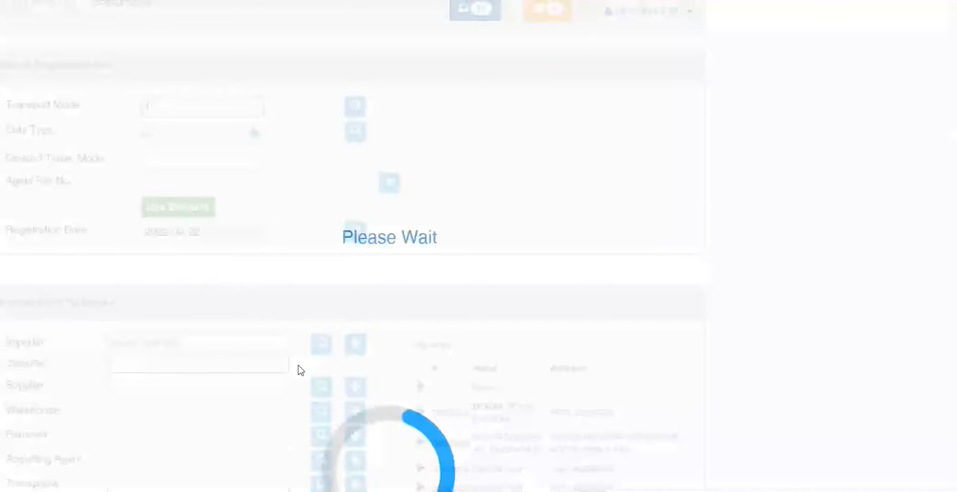
pyautogui.press('BackSpace')
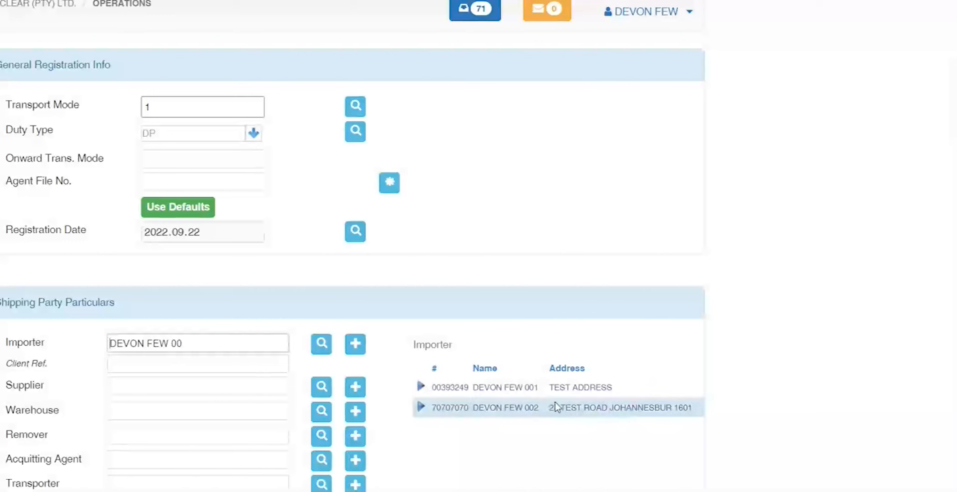
pyautogui.click(423, 405)
# Step: Enter client reference REF001 and choose supplier TAI YUEN TEXTILE CO
pyautogui.write('RES')
pyautogui.press('BackSpace')
pyautogui.write('F001')
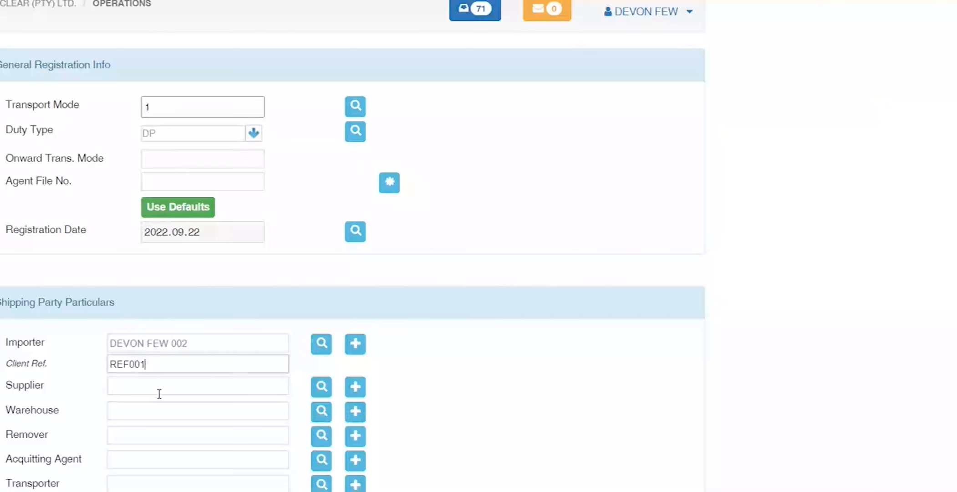
pyautogui.click(160, 394)
pyautogui.write('T')
pyautogui.press('Tab')
pyautogui.click(422, 469)
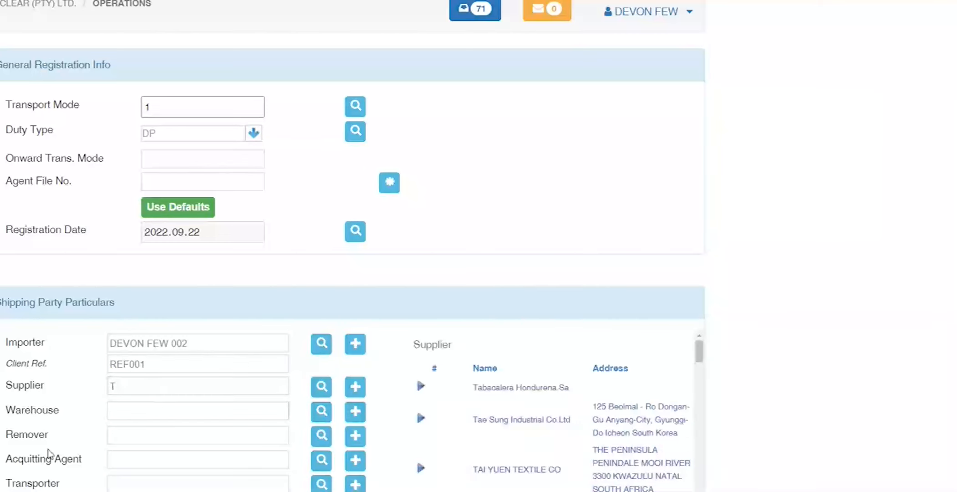
# Step: Move through the warehouse and shipping party fields to the ship name
pyautogui.click(210, 342)
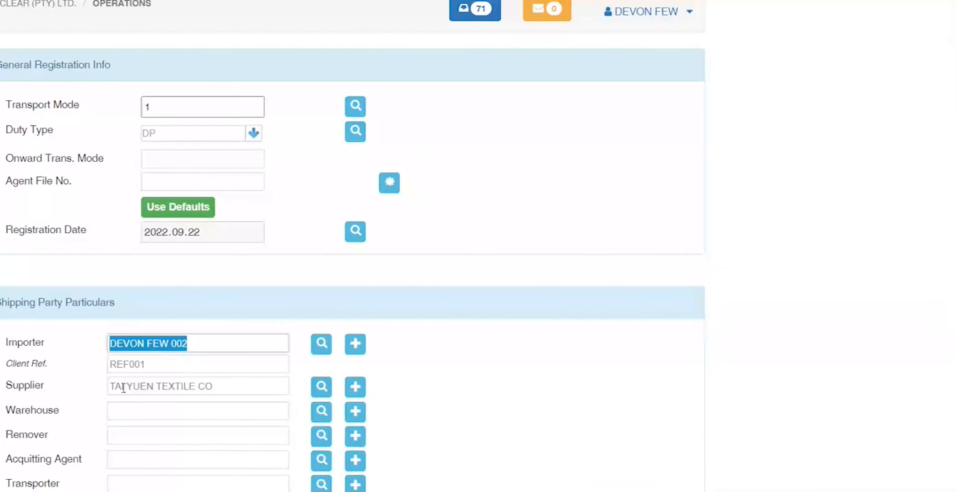
pyautogui.click(128, 410)
pyautogui.press('Tab')
pyautogui.press('Tab')
pyautogui.press('Tab')
pyautogui.press('Tab')
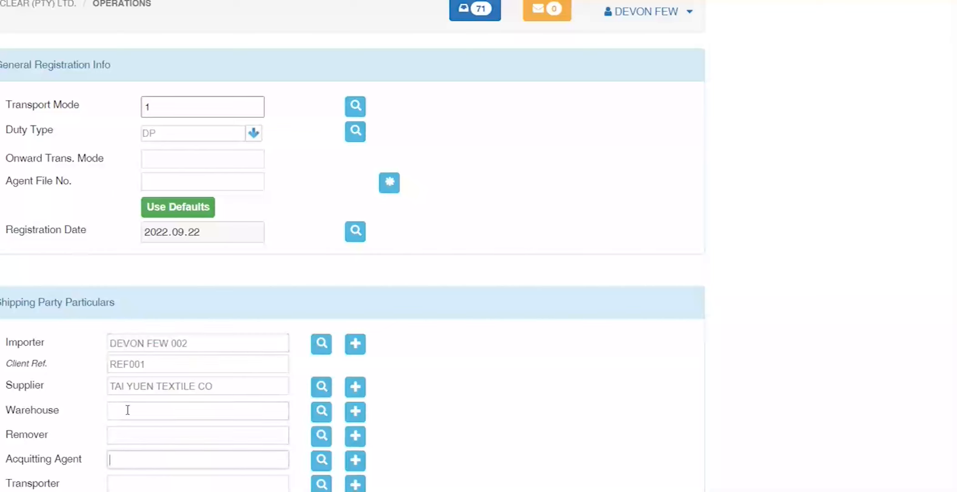
pyautogui.press('Tab')
pyautogui.press('Tab')
pyautogui.press('Tab')
pyautogui.press('Tab')
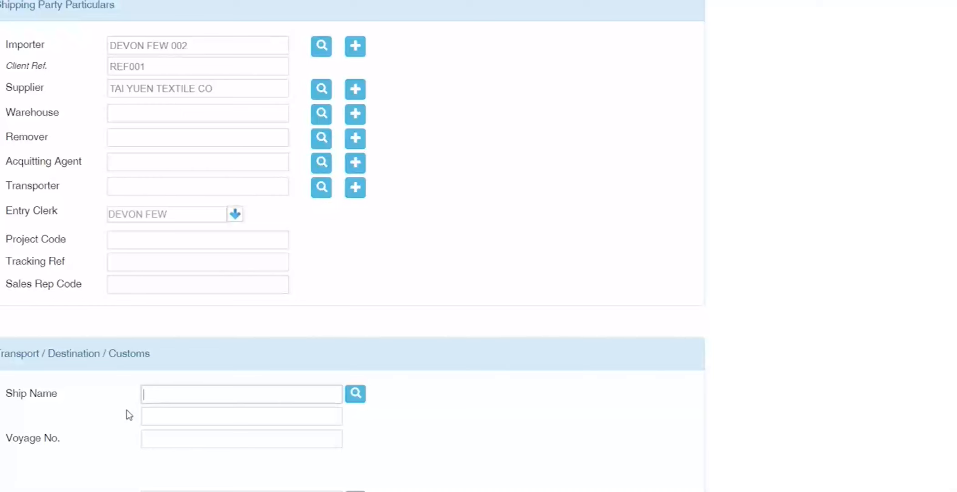
# Step: Type ship name MOL ERNEST as read from the Teams chat
pyautogui.click(314, 491)
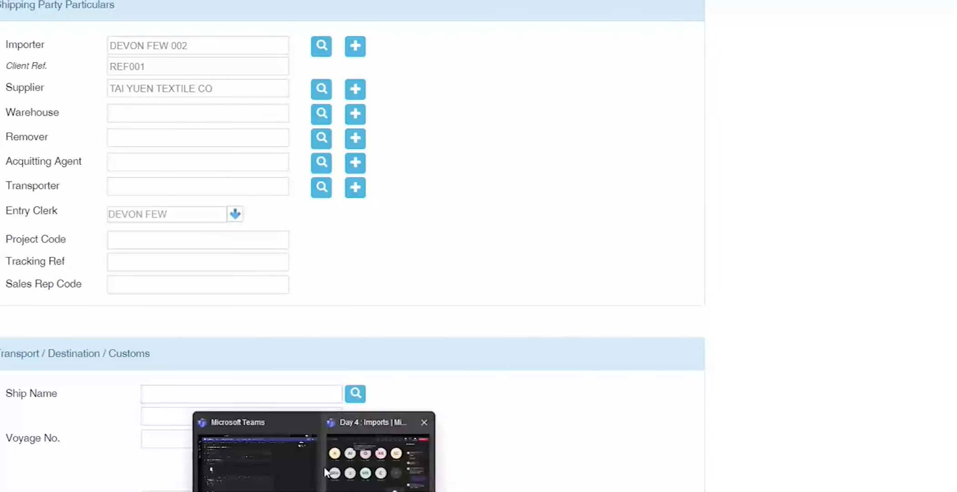
pyautogui.click(381, 436)
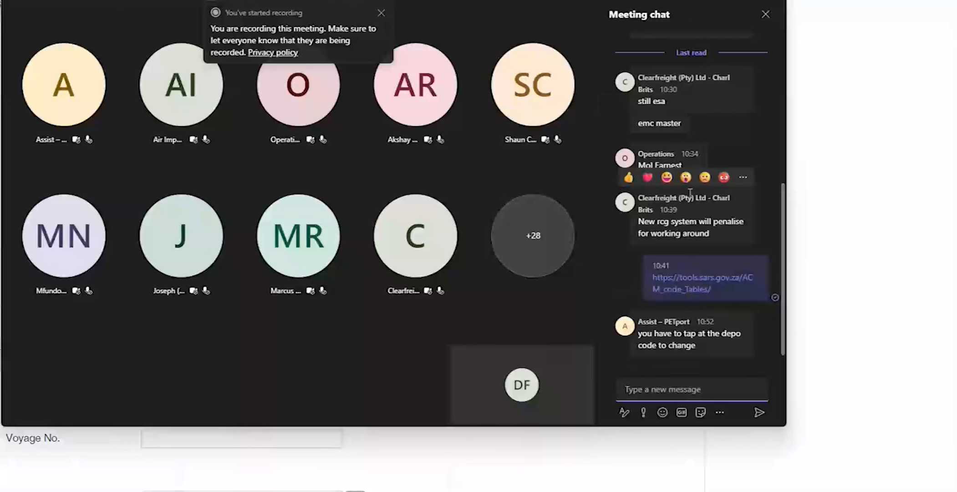
pyautogui.moveTo(675, 155); pyautogui.dragTo(601, 173)
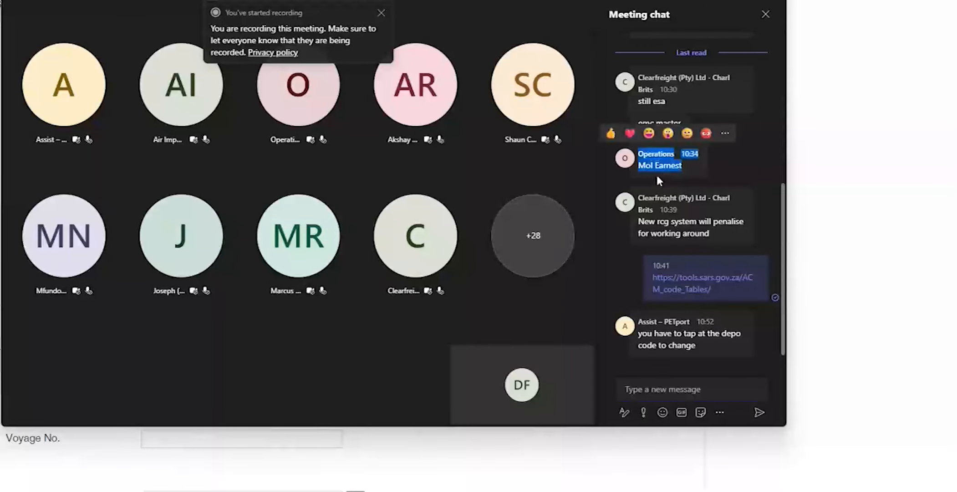
pyautogui.hotkey('alt', 'Tab')
pyautogui.click(190, 391)
pyautogui.write('M')
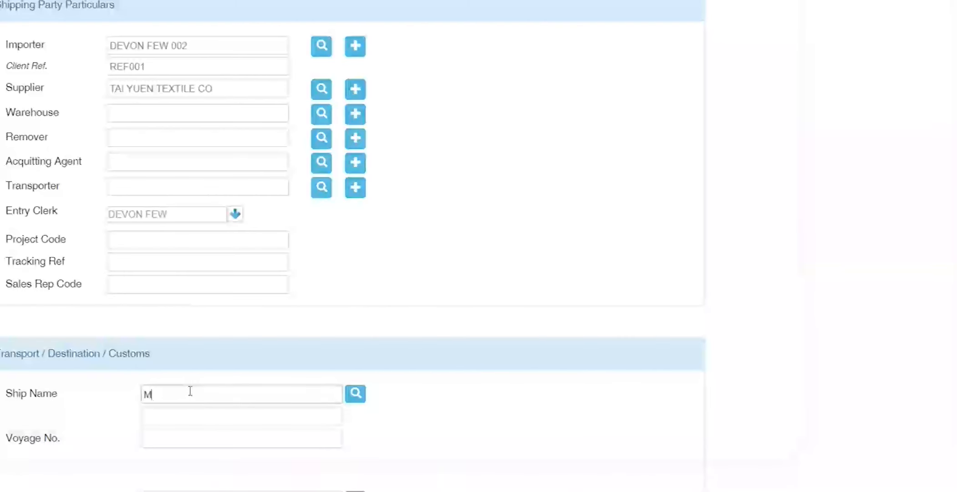
pyautogui.write('OL ERN')
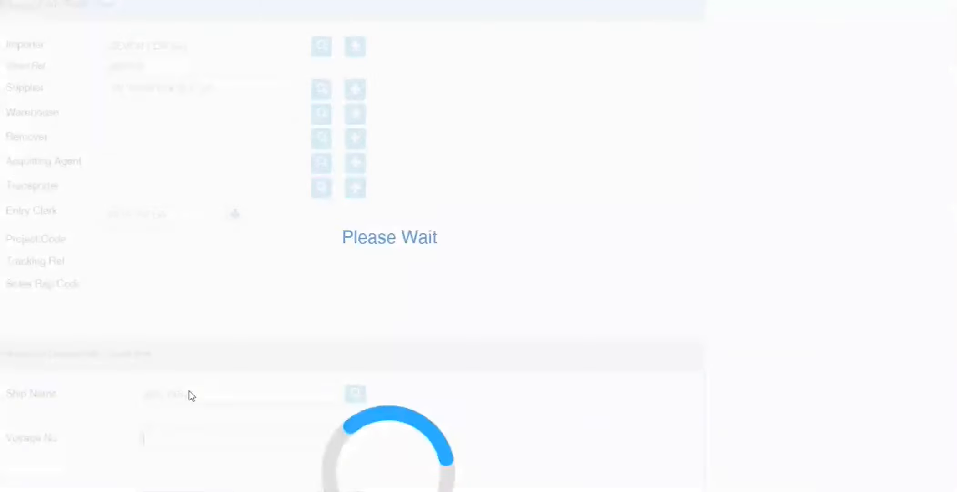
pyautogui.write('EST')
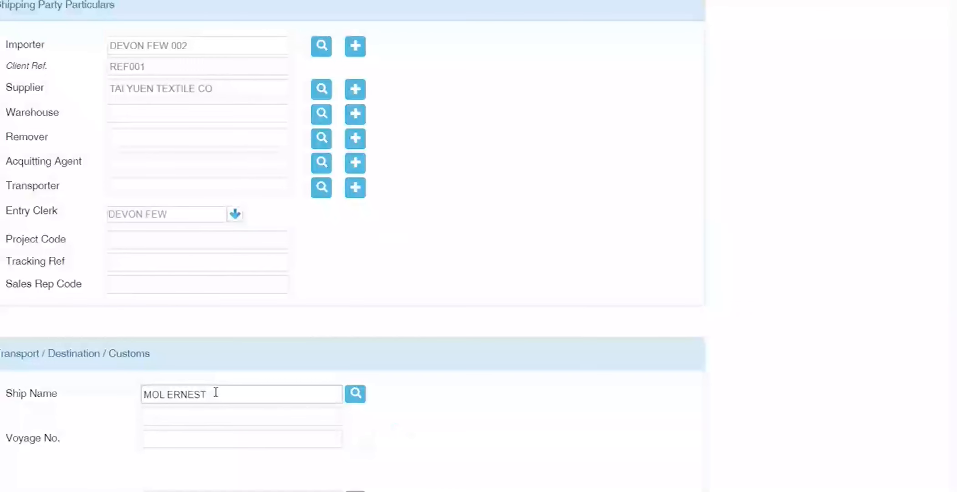
# Step: Replace the ship name with 'Mol Earnest' copied from the chat message
pyautogui.moveTo(314, 491)
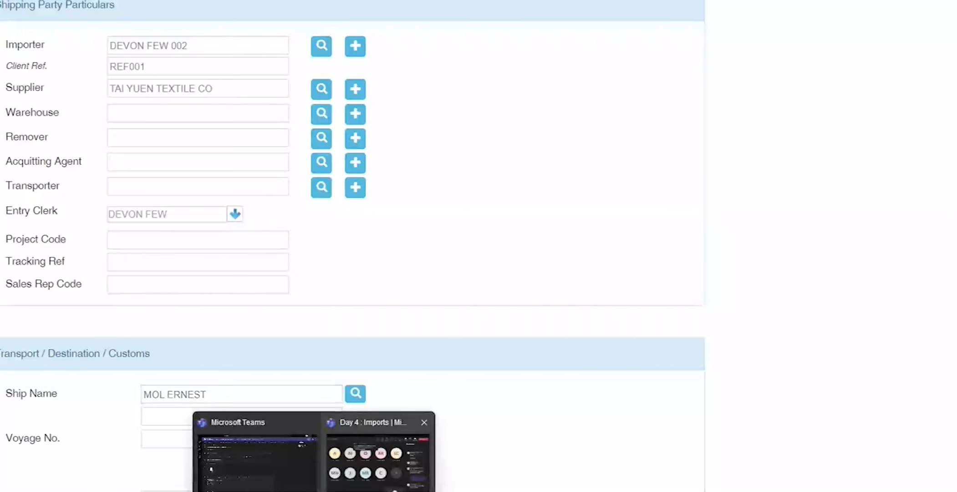
pyautogui.click(380, 462)
pyautogui.click(684, 161)
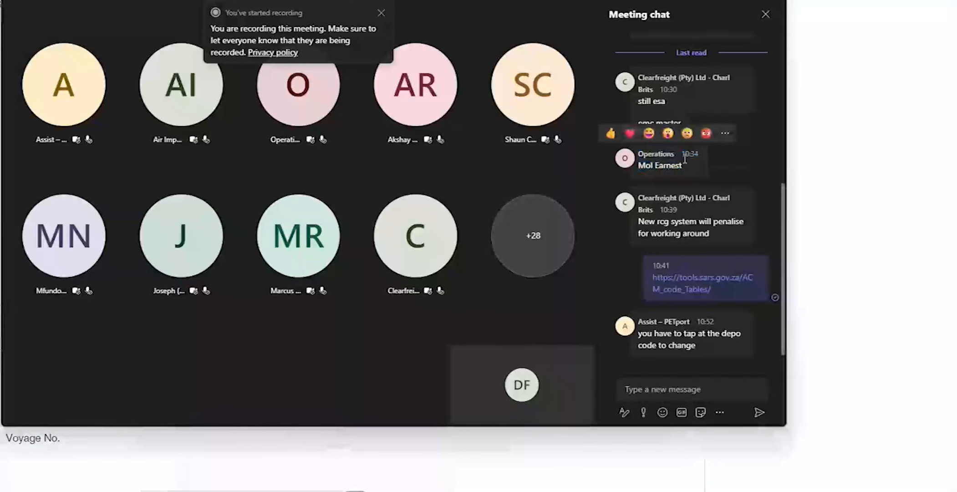
pyautogui.moveTo(684, 161); pyautogui.dragTo(638, 165)
pyautogui.hotkey('ctrl', 'c')
pyautogui.hotkey('alt', 'Tab')
pyautogui.moveTo(235, 395); pyautogui.dragTo(73, 399)
pyautogui.hotkey('ctrl', 'v')
pyautogui.press('Tab')
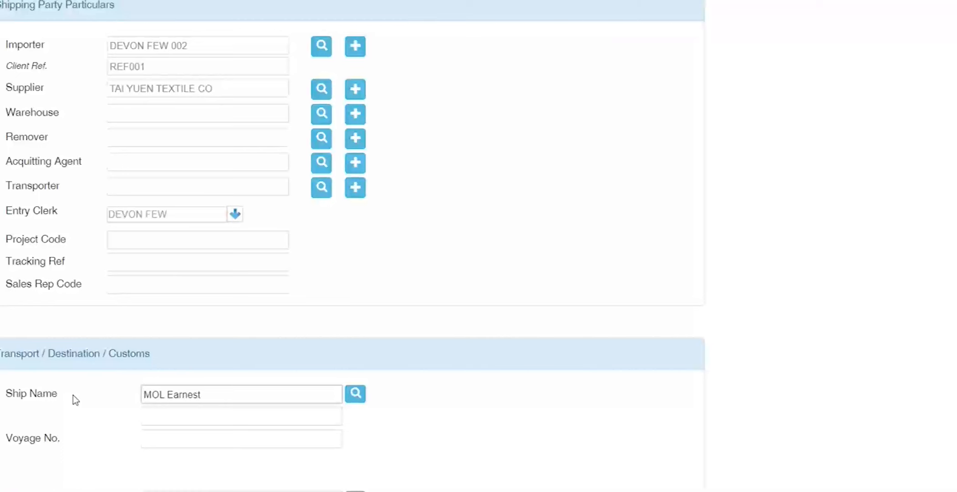
# Step: Enter voyage number 014W, then start the arrival date and open its calendar
pyautogui.scroll(-4, 73, 396)
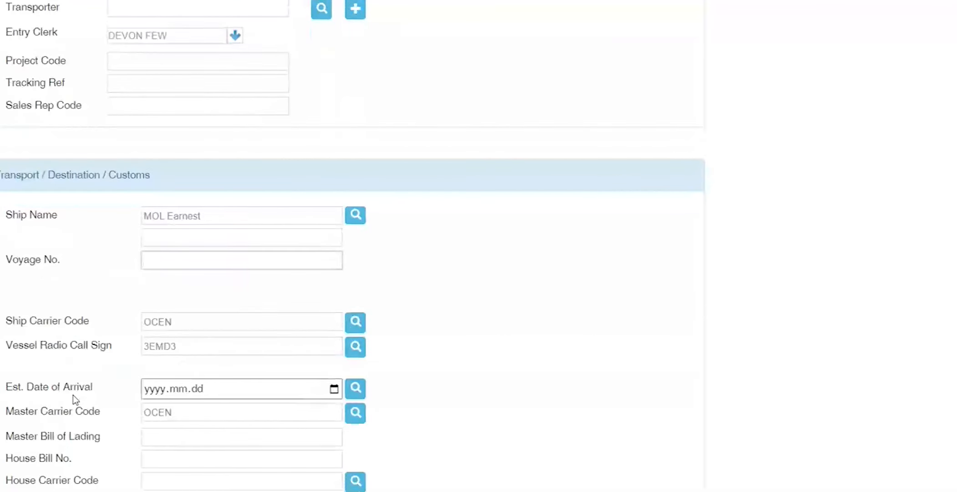
pyautogui.write('014W')
pyautogui.press('Tab')
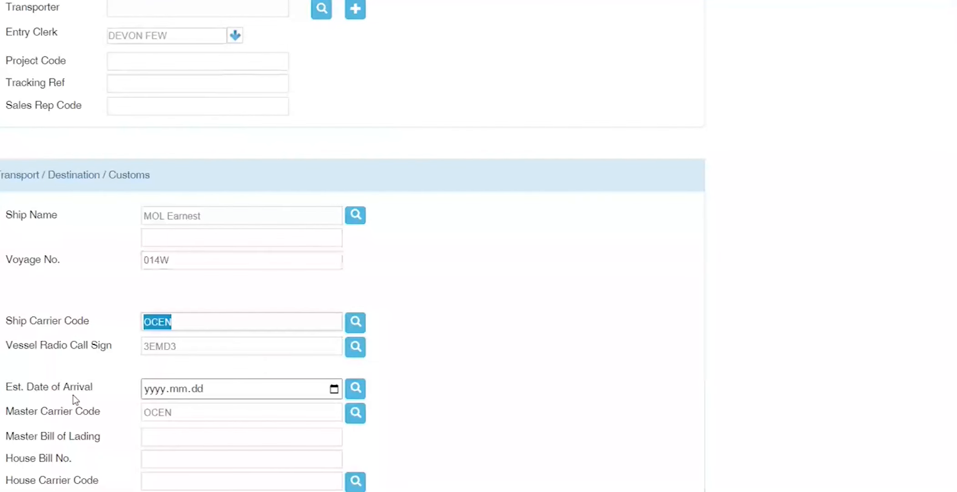
pyautogui.press('Tab')
pyautogui.write('202')
pyautogui.click(334, 390)
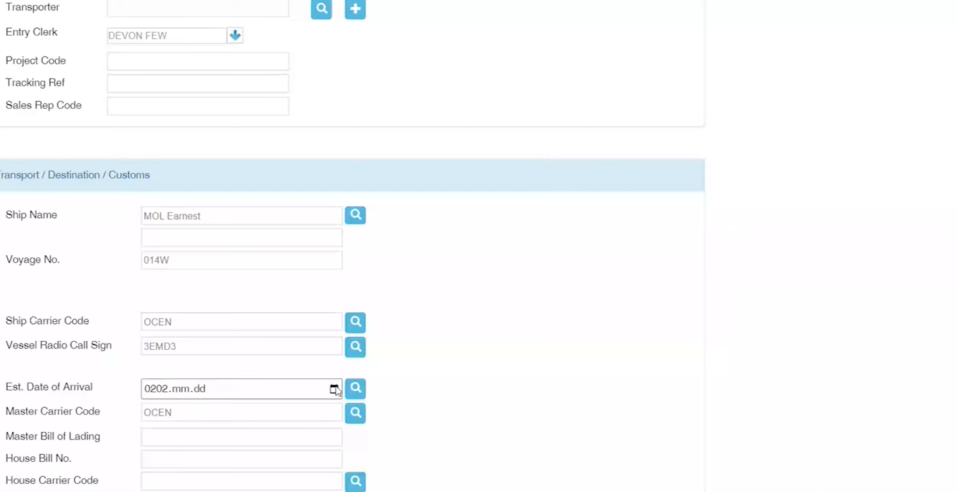
pyautogui.click(335, 390)
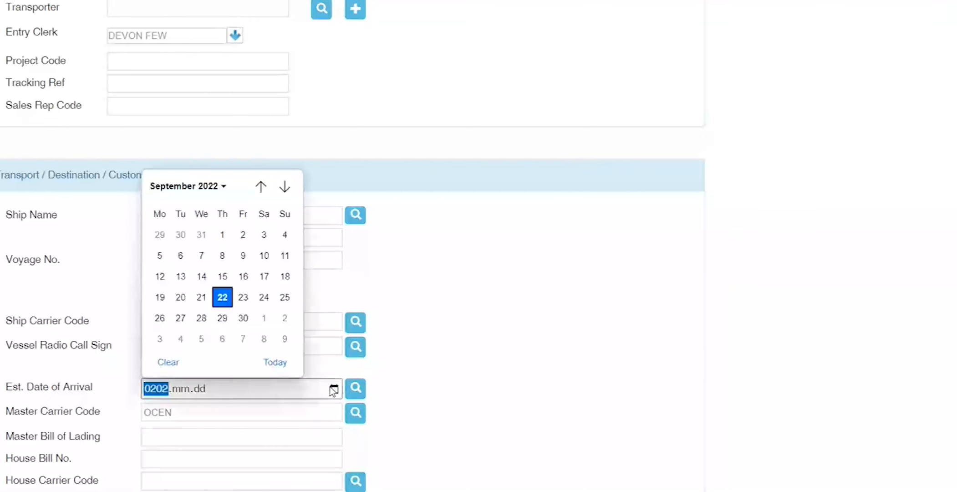
# Step: Set the arrival date to the 25th and enter bills MBL1001 and HBL1001
pyautogui.click(284, 297)
pyautogui.press('Tab')
pyautogui.press('Tab')
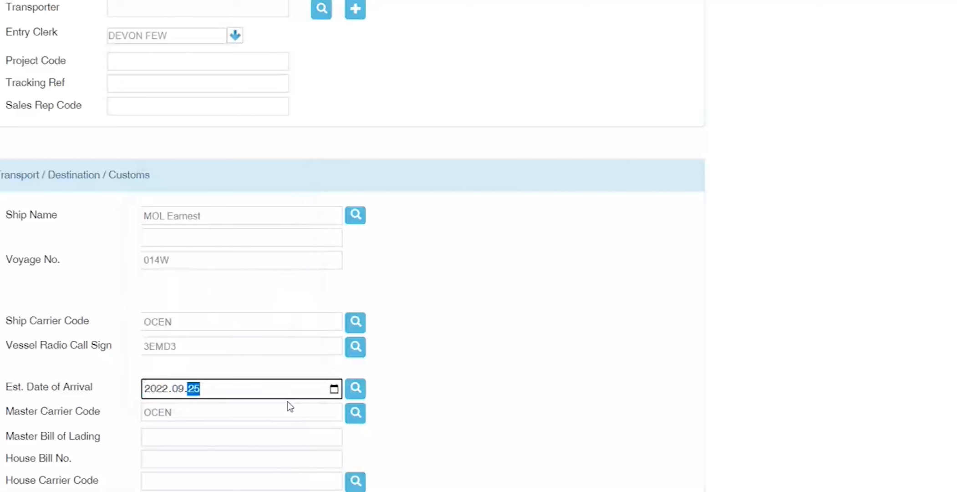
pyautogui.press('Tab')
pyautogui.press('Tab')
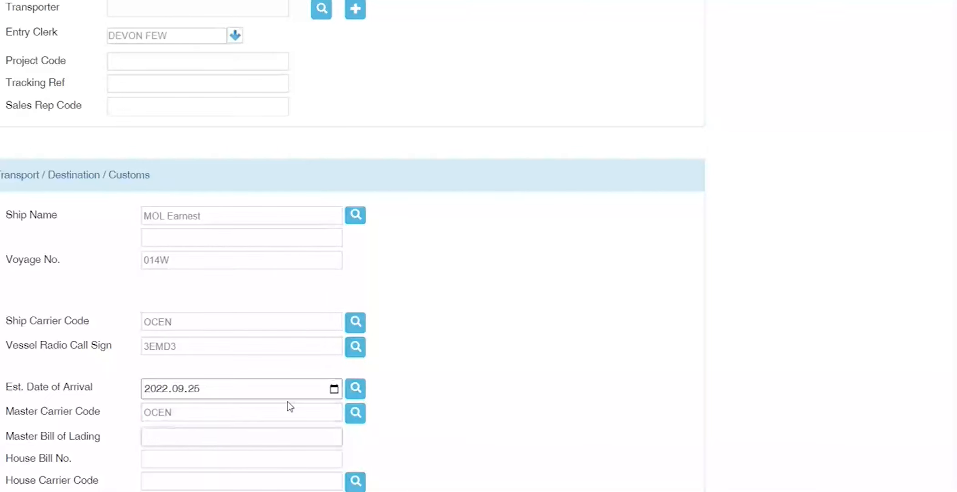
pyautogui.write('MBL1001')
pyautogui.press('Tab')
pyautogui.write('HBL1001')
# Step: Set the house carrier to DHL International Pty Ltd and select the carrier code values
pyautogui.press('Tab')
pyautogui.write('DHL')
pyautogui.press('Tab')
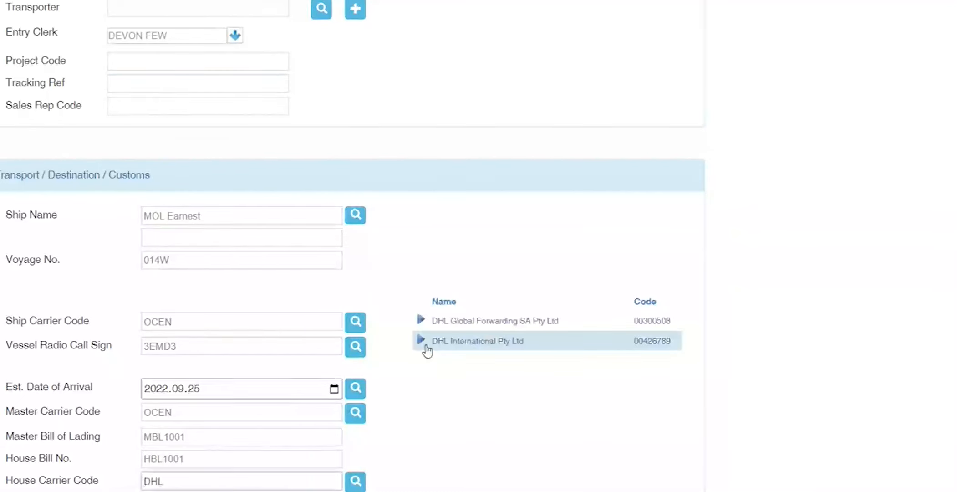
pyautogui.click(418, 345)
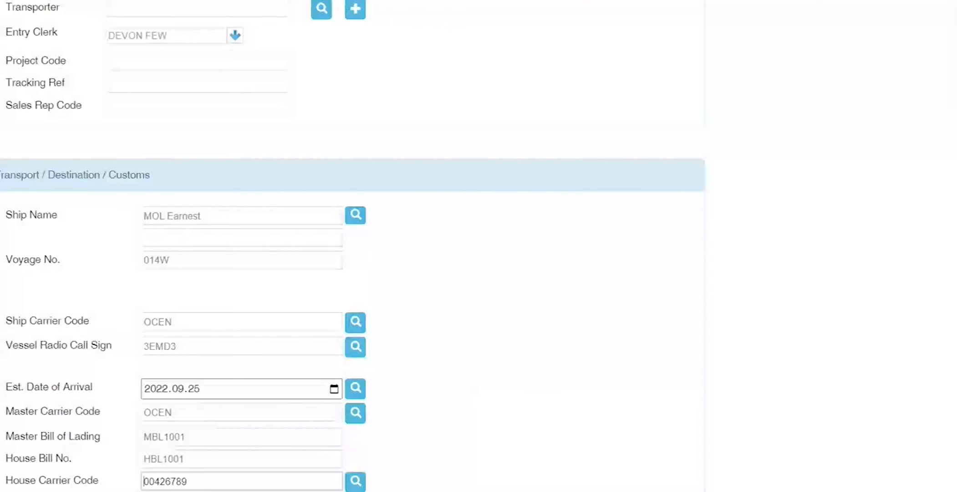
pyautogui.moveTo(187, 481); pyautogui.dragTo(58, 486)
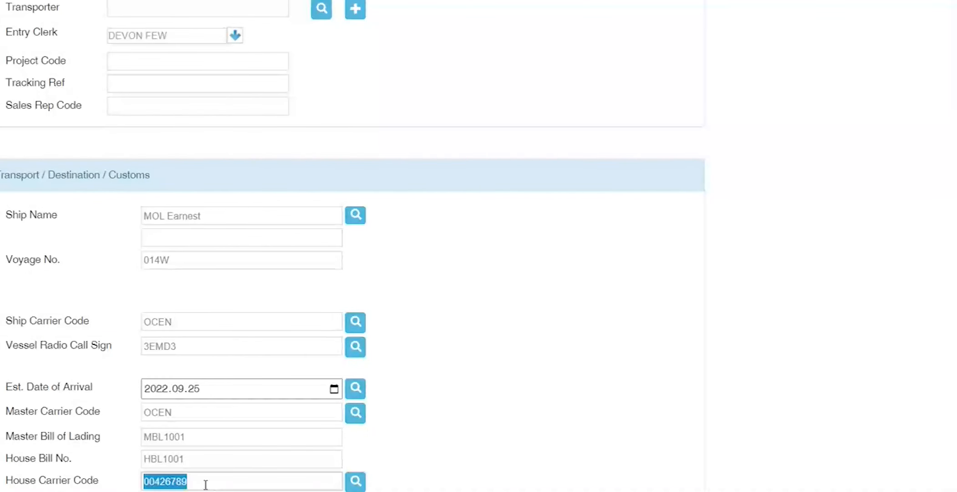
pyautogui.press('Tab')
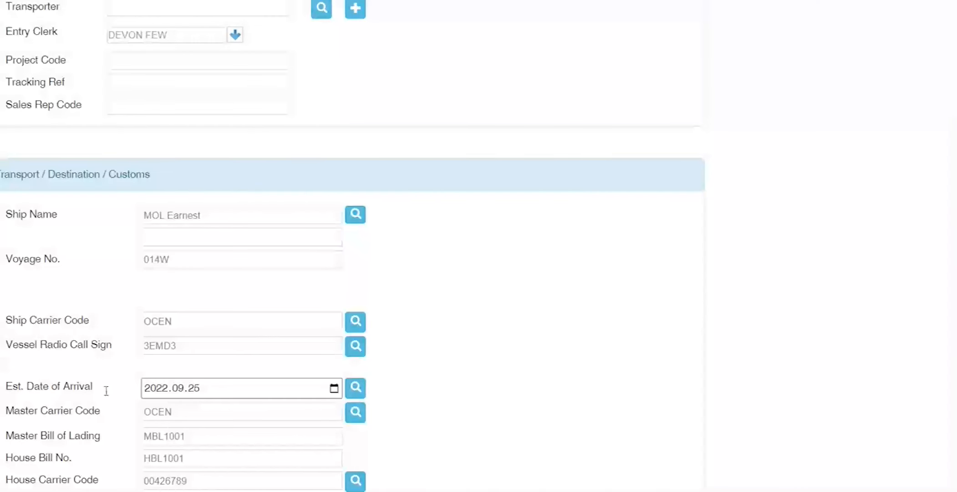
pyautogui.moveTo(196, 319); pyautogui.dragTo(144, 321)
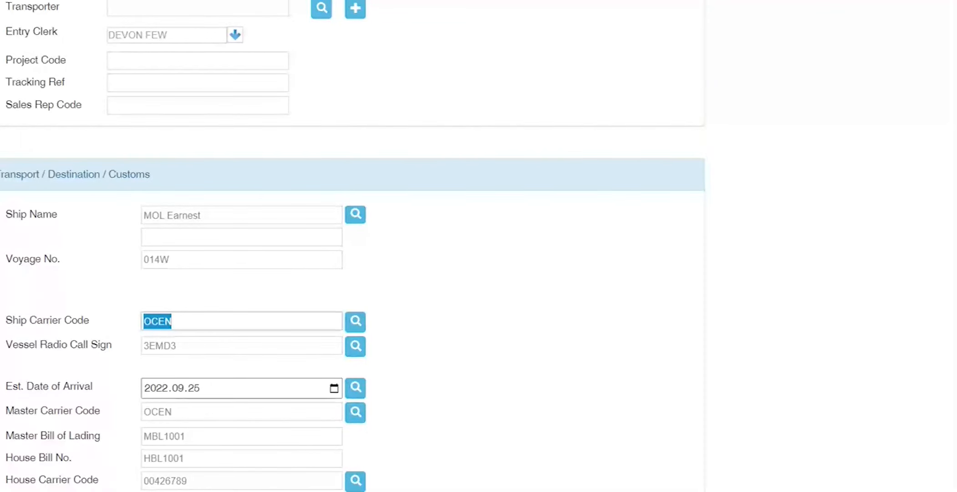
# Step: Enter EMC as master carrier code and ESA as vessel agent
pyautogui.write('EMC')
pyautogui.press('Tab')
pyautogui.press('Tab')
pyautogui.press('Tab')
pyautogui.press('Tab')
pyautogui.press('Tab')
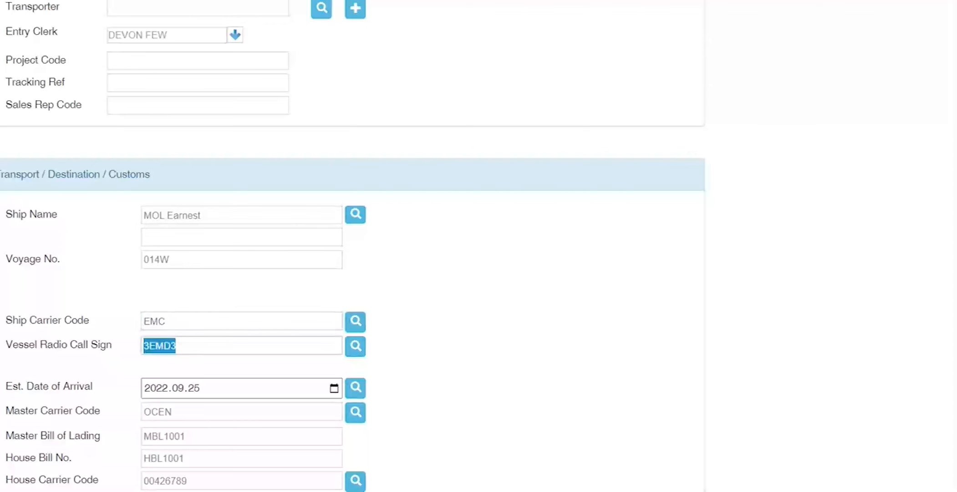
pyautogui.write('EMC')
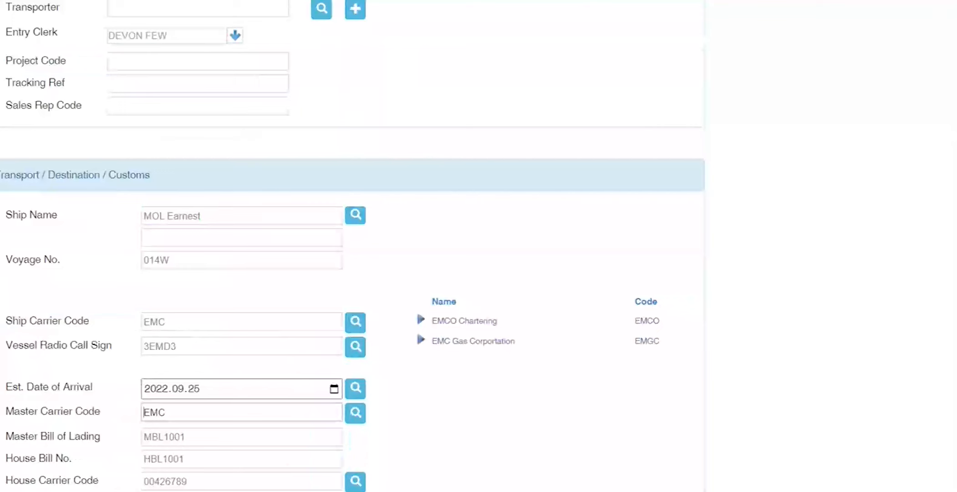
pyautogui.press('Tab')
pyautogui.press('Tab')
pyautogui.press('Tab')
pyautogui.press('Tab')
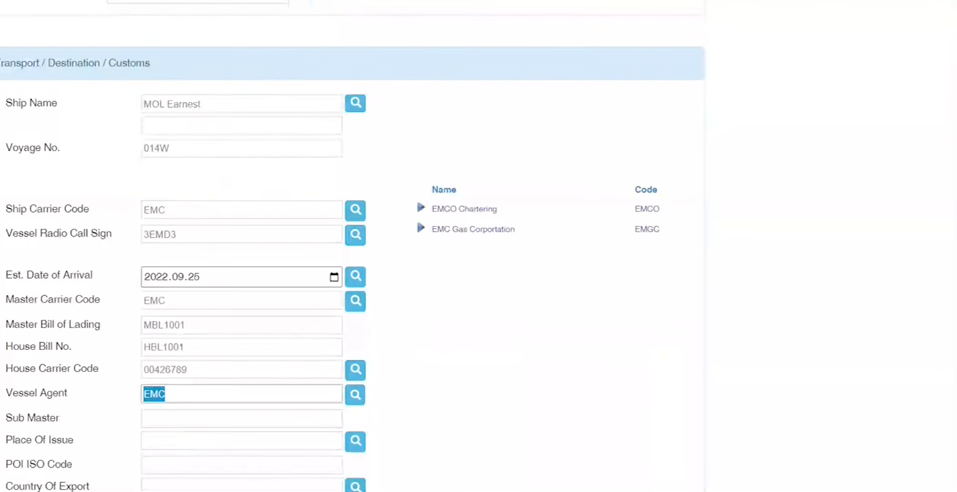
pyautogui.moveTo(314, 491)
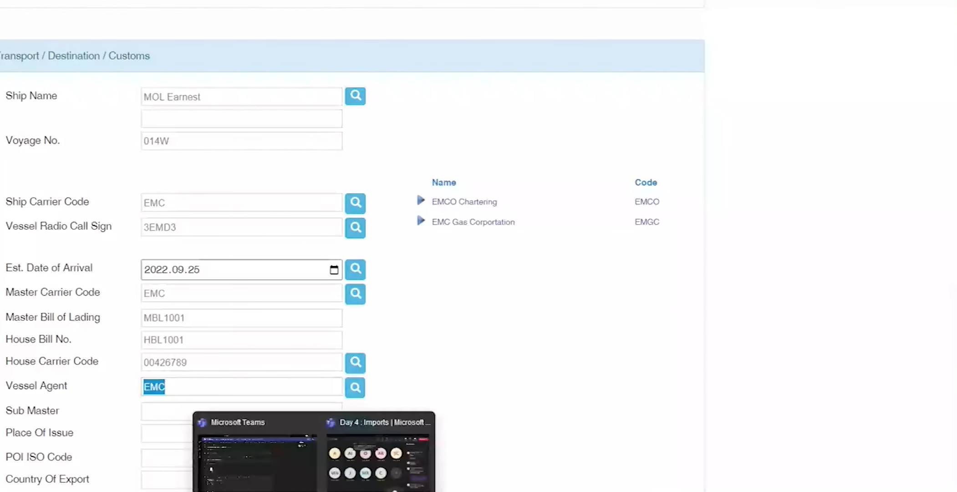
pyautogui.click(368, 473)
pyautogui.moveTo(639, 165); pyautogui.dragTo(682, 165)
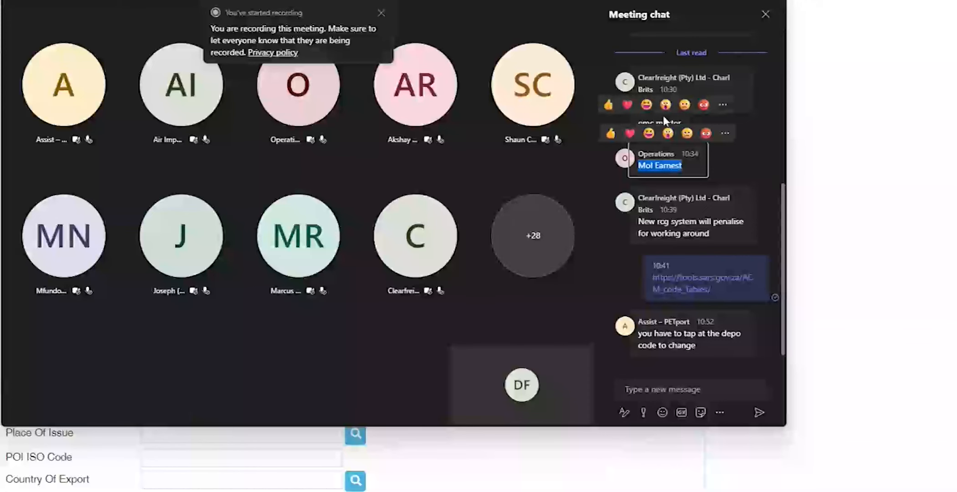
pyautogui.click(717, 2)
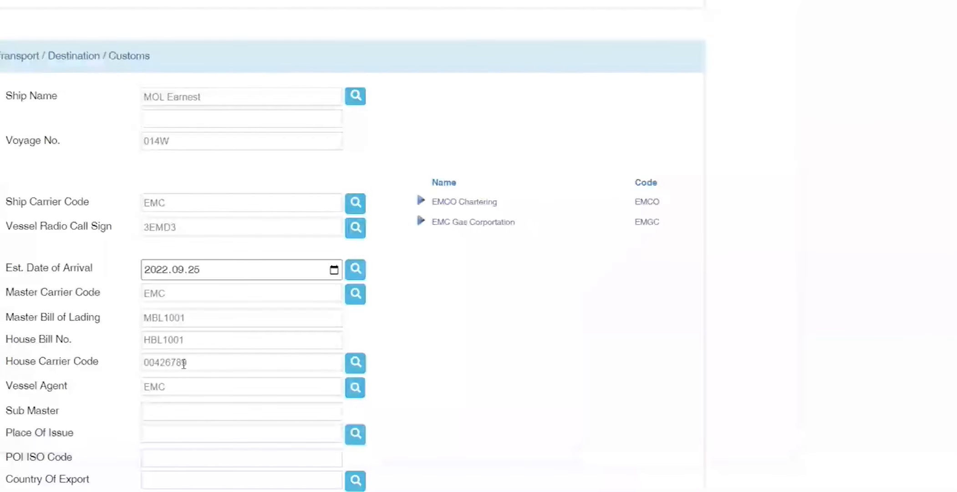
pyautogui.moveTo(179, 386); pyautogui.dragTo(83, 392)
pyautogui.write('ESA')
pyautogui.press('Tab')
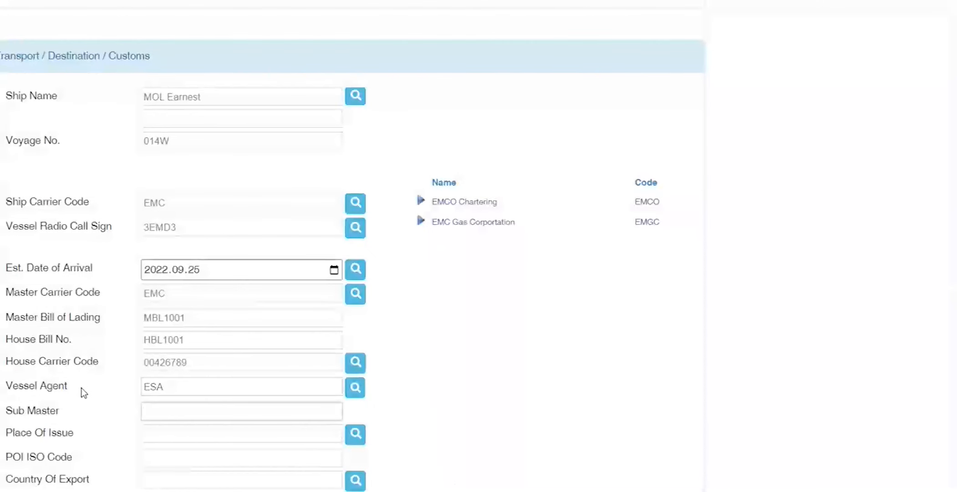
# Step: Set Place Of Issue to Shanghai, filling ISO code SHA and export country CN
pyautogui.press('Tab')
pyautogui.write('SHANGHA')
pyautogui.press('Tab')
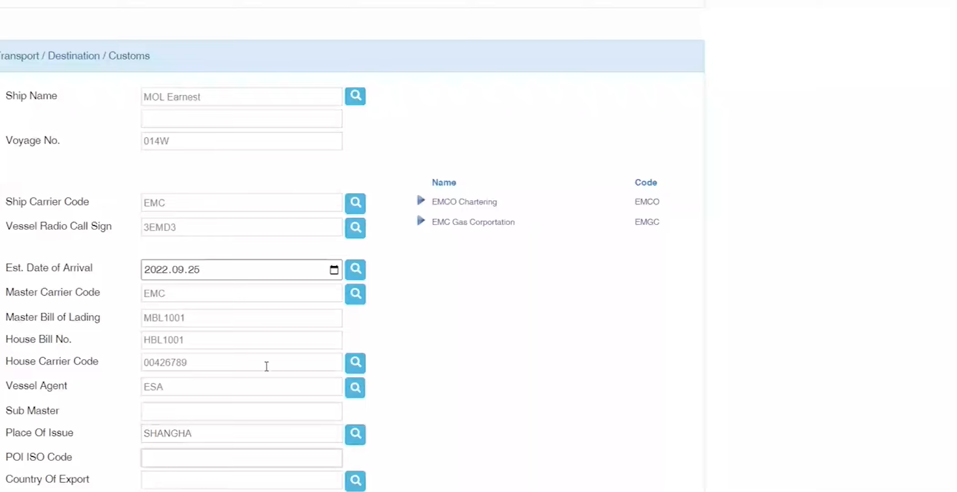
pyautogui.click(422, 438)
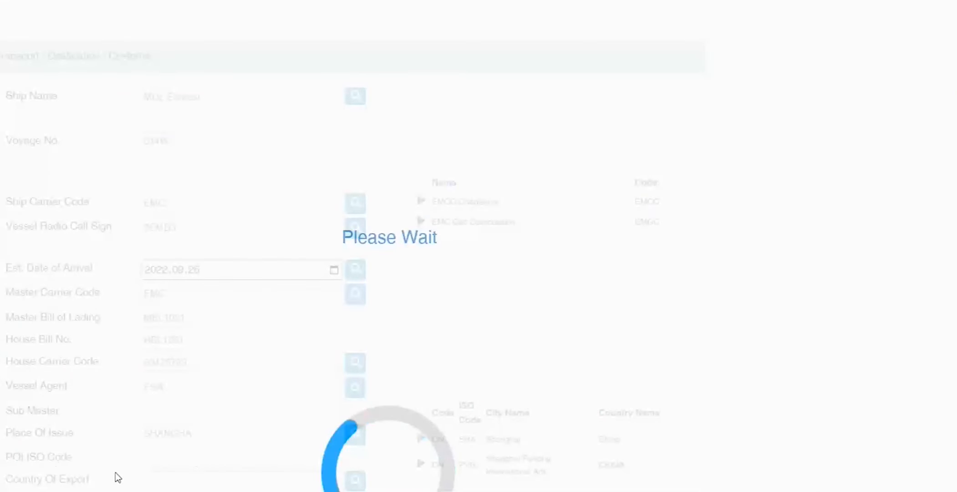
pyautogui.moveTo(188, 461); pyautogui.dragTo(48, 453)
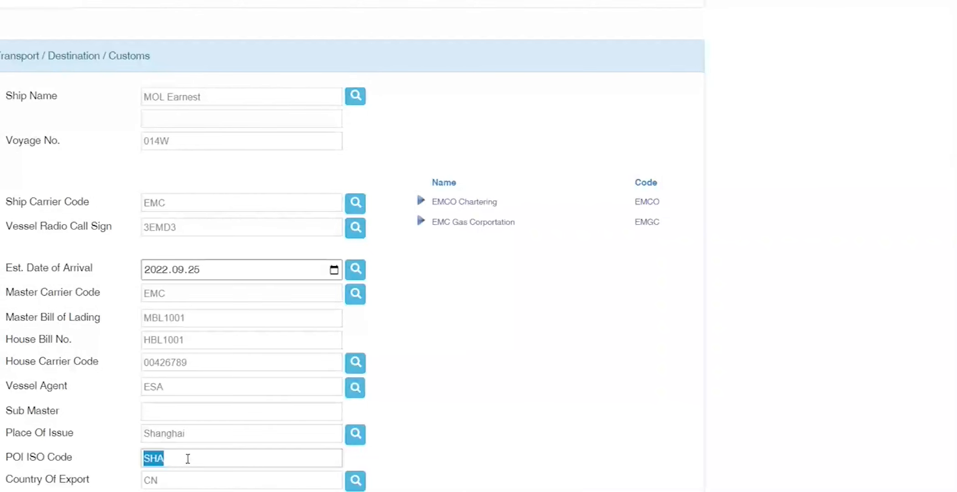
pyautogui.press('Tab')
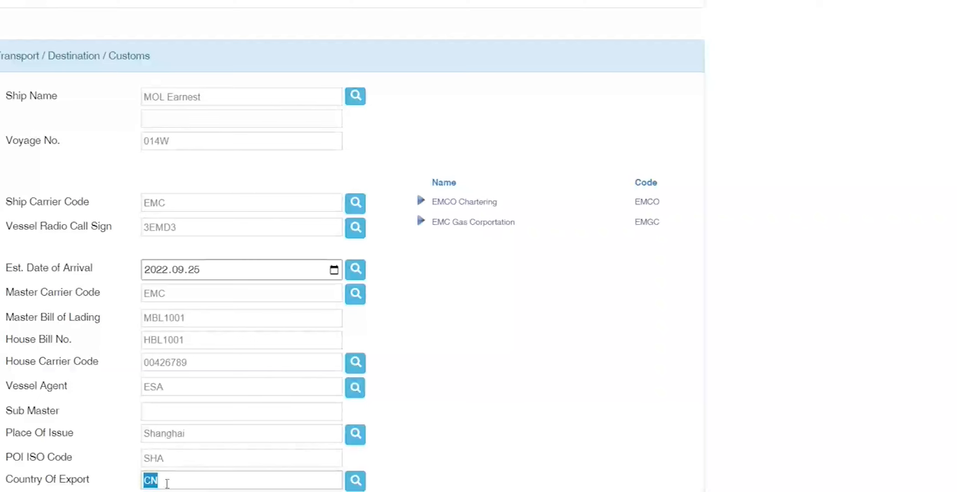
pyautogui.press('Tab')
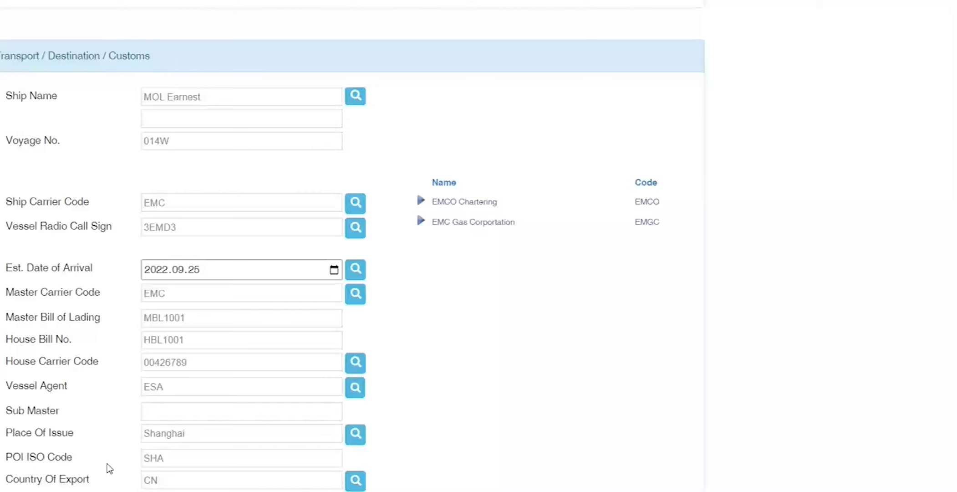
# Step: Pick the 21st from the date calendar
pyautogui.click(334, 269)
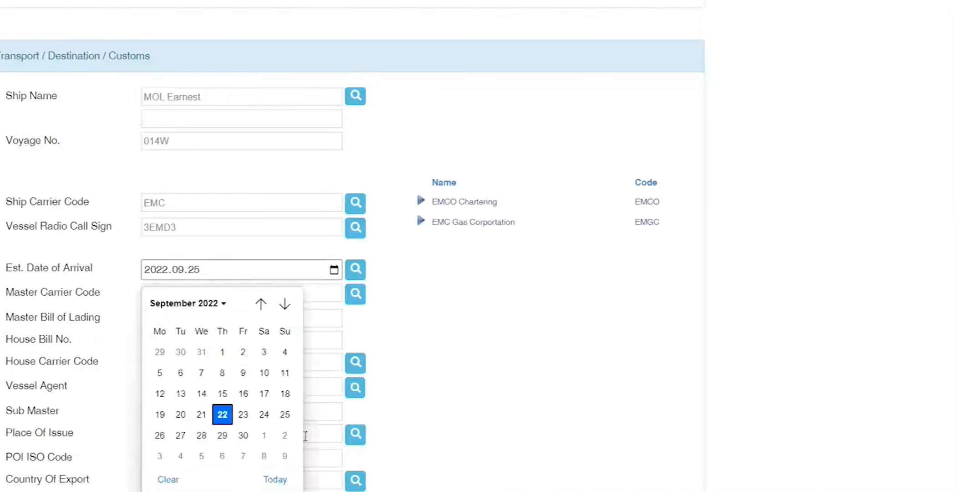
pyautogui.click(201, 414)
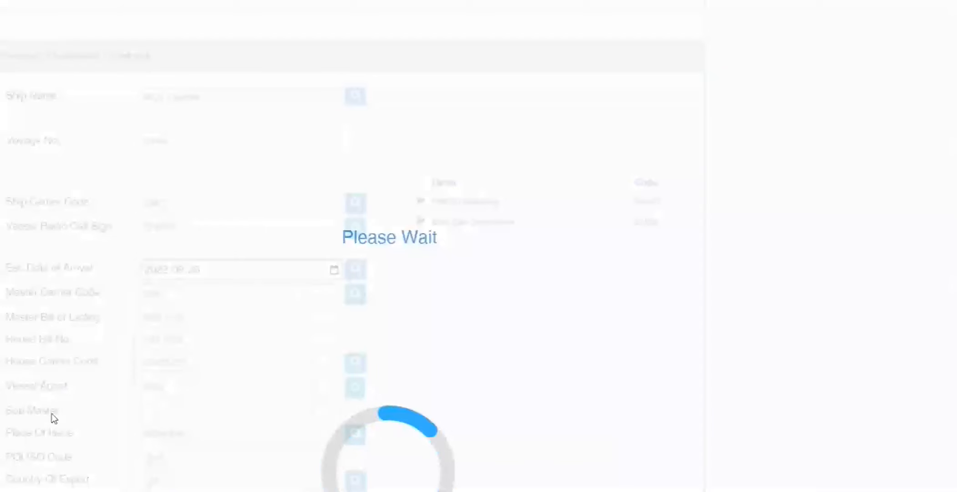
pyautogui.scroll(-1, 57, 413)
pyautogui.scroll(2, 57, 414)
pyautogui.scroll(-3, 57, 413)
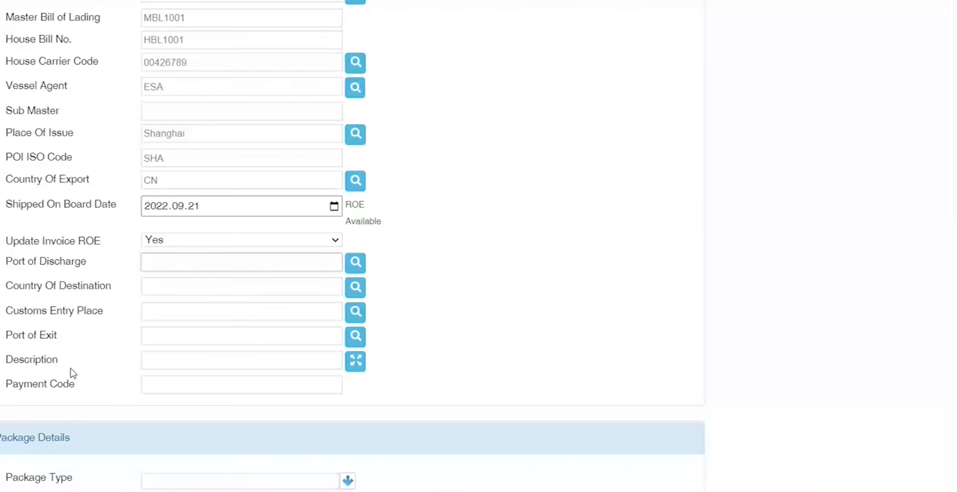
# Step: Set port of discharge Johannesburg, destination country ZA and customs entry place JHB
pyautogui.write('JOHANES')
pyautogui.press('Tab')
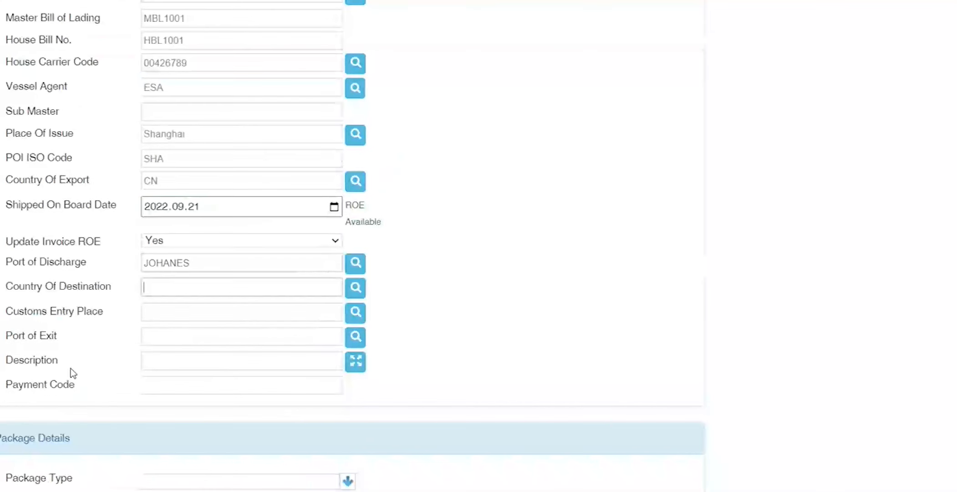
pyautogui.hotkey('shift', 'Tab')
pyautogui.write('JOHA')
pyautogui.press('Tab')
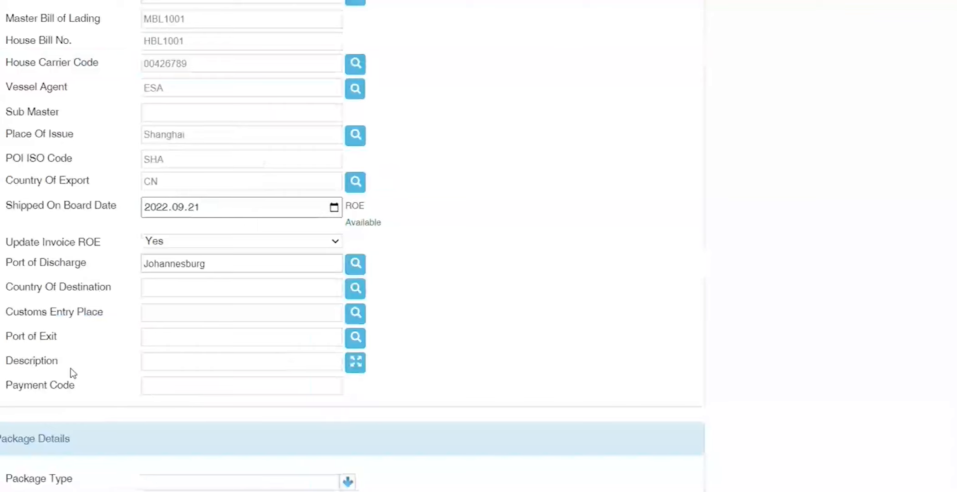
pyautogui.write('ZA')
pyautogui.press('Tab')
pyautogui.write('JHB')
pyautogui.press('Tab')
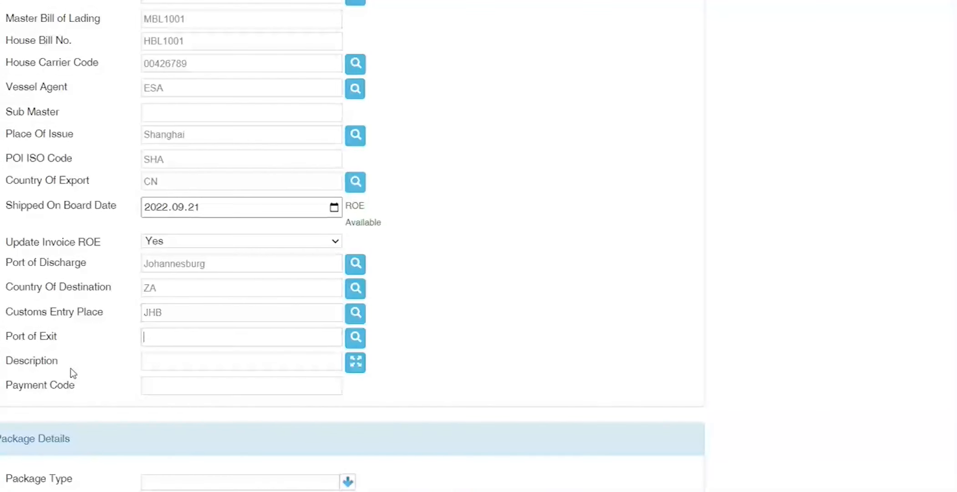
pyautogui.press('Tab')
# Step: Enter description TEST PACKAGE, payment code F, package type PACKAGE and 10 pieces
pyautogui.write('TEST PACKAGE')
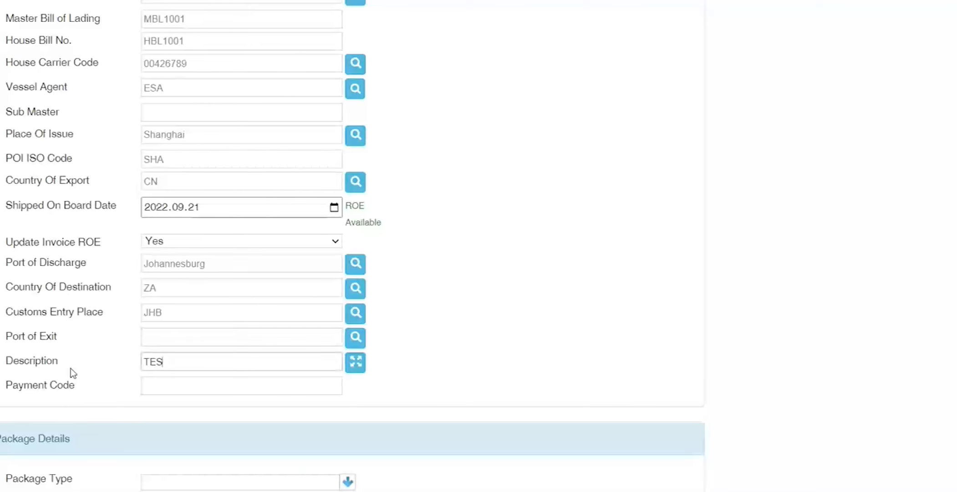
pyautogui.press('Tab')
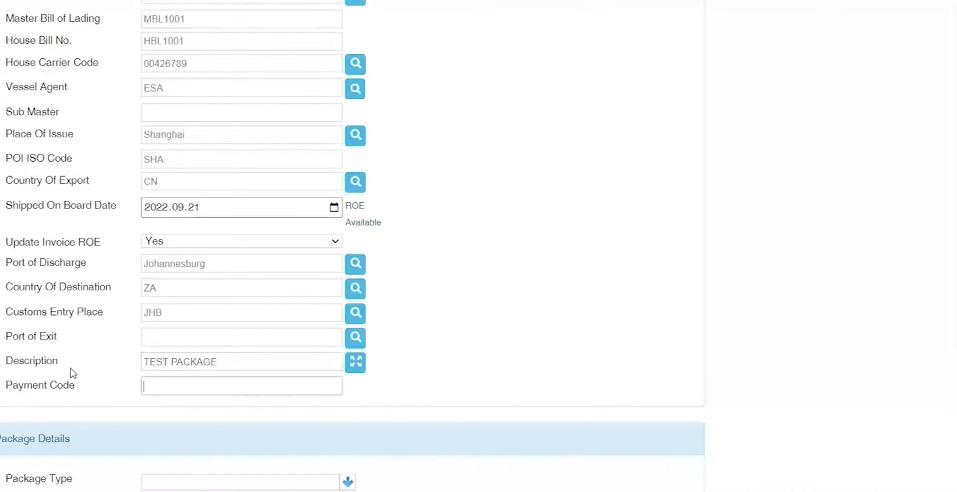
pyautogui.write('F')
pyautogui.press('Tab')
pyautogui.write('PACKAGE')
pyautogui.press('Tab')
pyautogui.write('10')
pyautogui.press('Tab')
# Step: Enter gross mass 100, nett mass 90 and cube 35 in the package details
pyautogui.write('100')
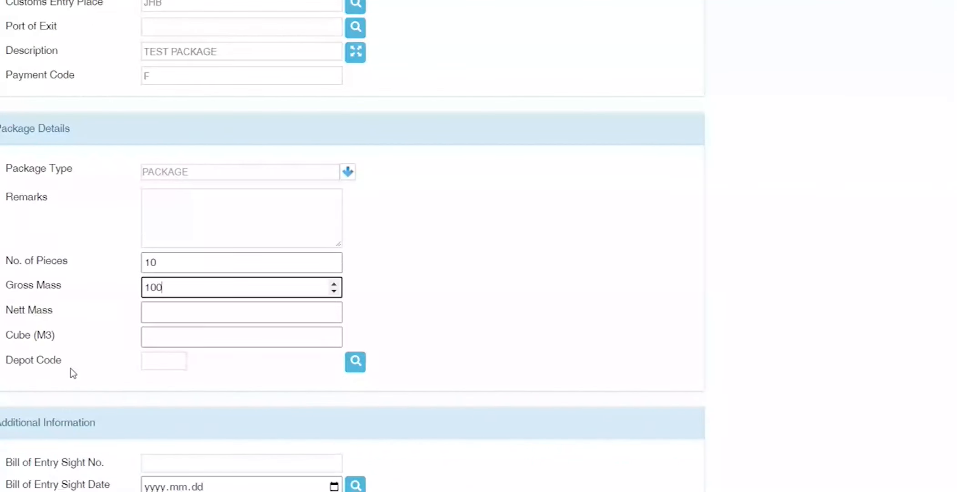
pyautogui.press('Tab')
pyautogui.write('90')
pyautogui.press('Tab')
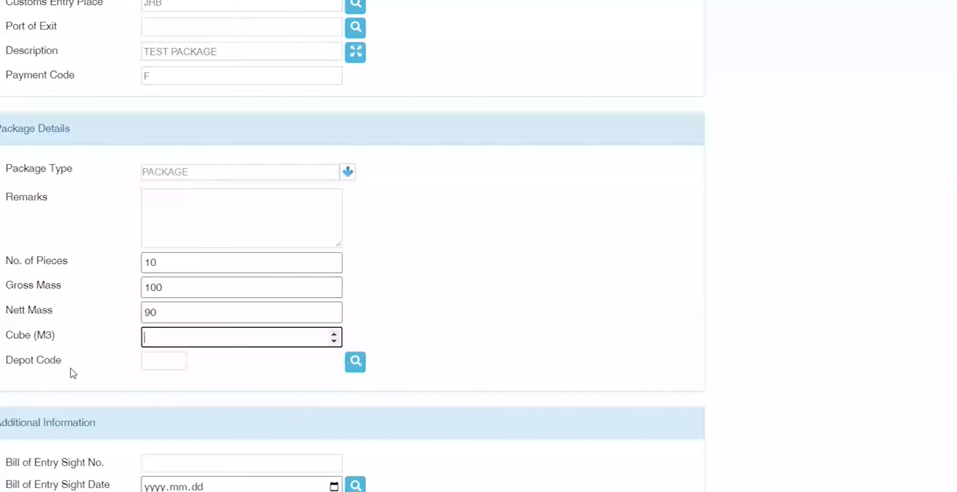
pyautogui.write('35')
pyautogui.press('Tab')
# Step: Set the depot code to 17 (Durban Container Terminal - Pier 2), replacing a mistaken City Deep pick
pyautogui.write('17')
pyautogui.press('Tab')
pyautogui.click(161, 360)
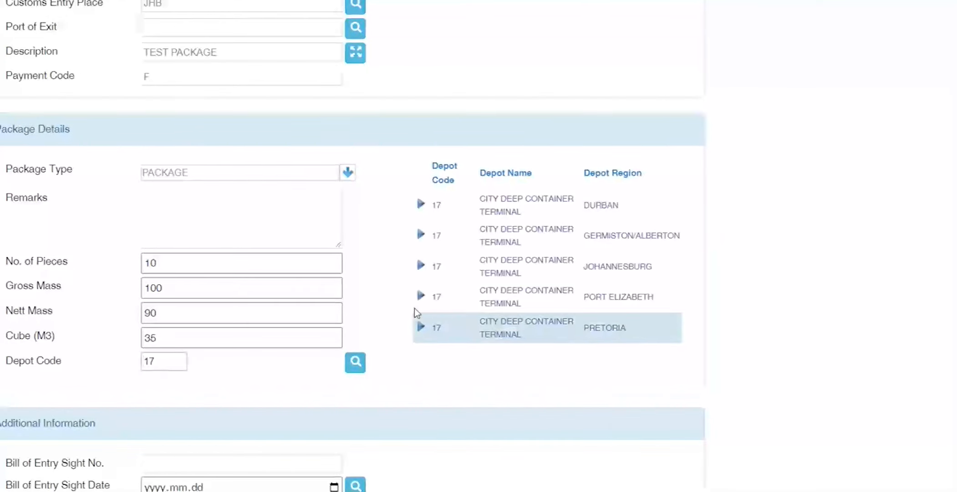
pyautogui.click(419, 276)
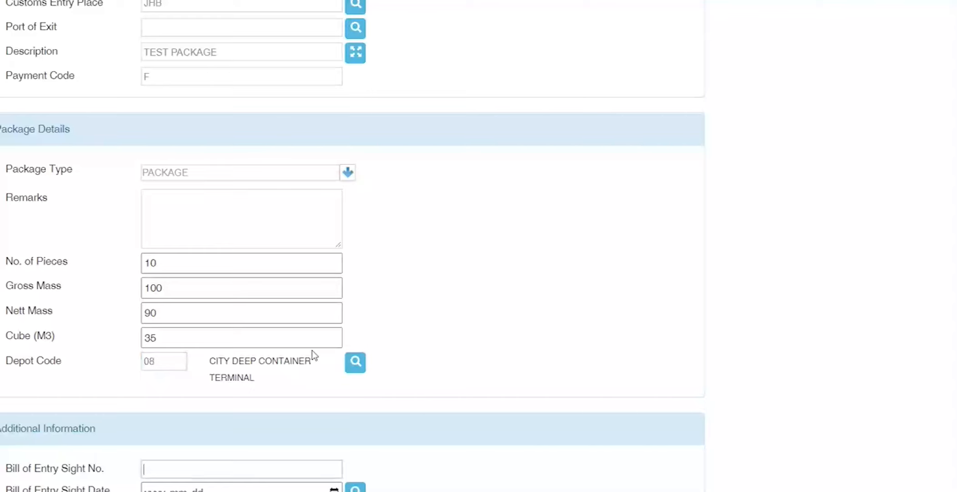
pyautogui.moveTo(175, 365); pyautogui.dragTo(38, 366)
pyautogui.write('117')
pyautogui.press('Tab')
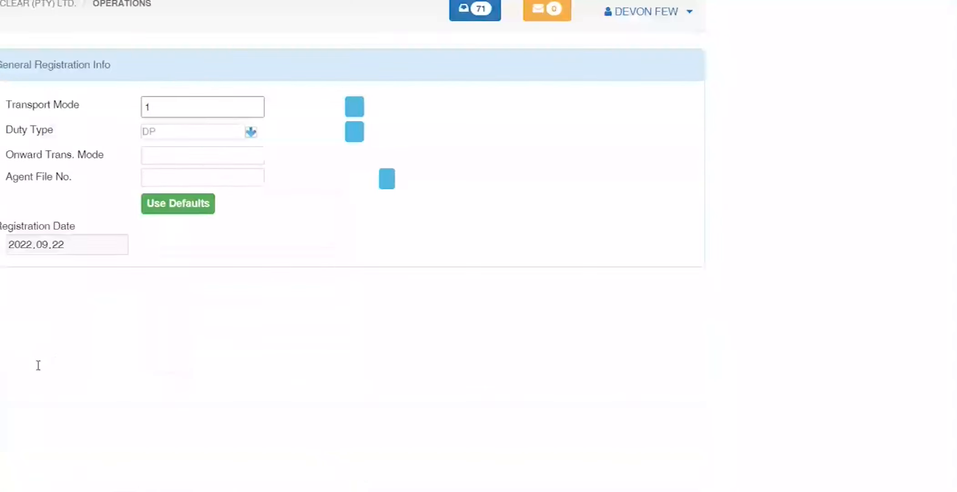
pyautogui.write('17')
pyautogui.press('Tab')
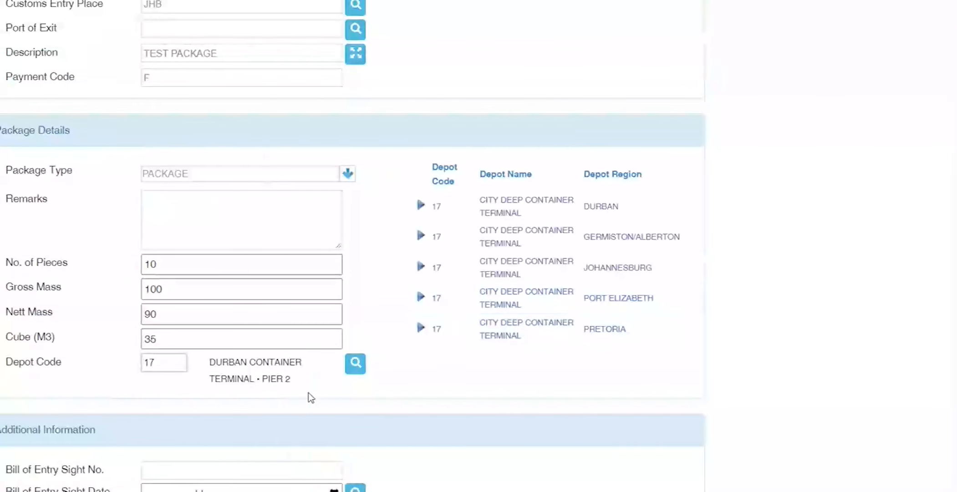
# Step: Scroll through the registration form to review the entries and head back toward the top
pyautogui.scroll(-4, 64, 418)
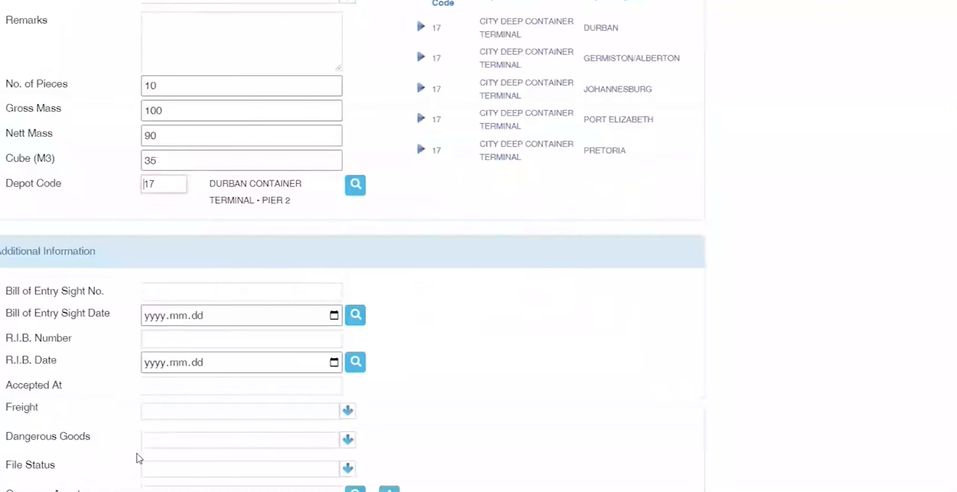
pyautogui.scroll(-1, 135, 485)
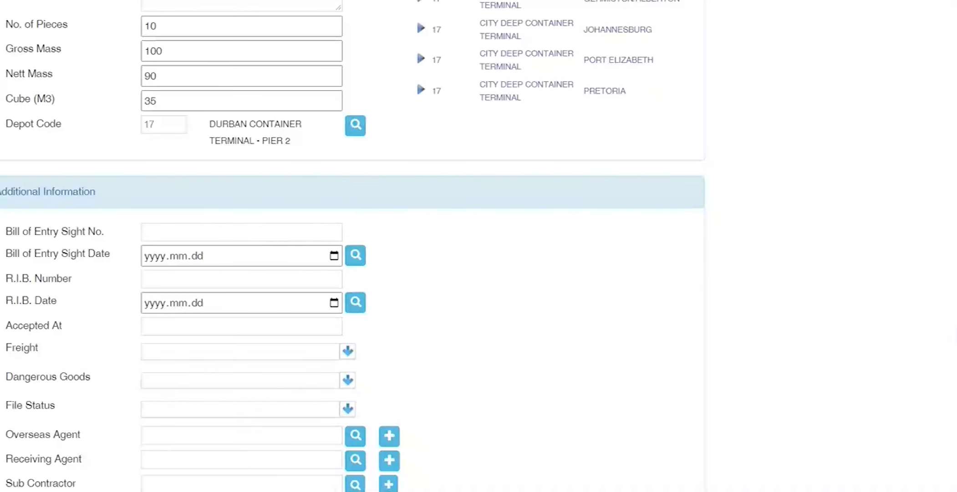
pyautogui.scroll(-1, 106, 450)
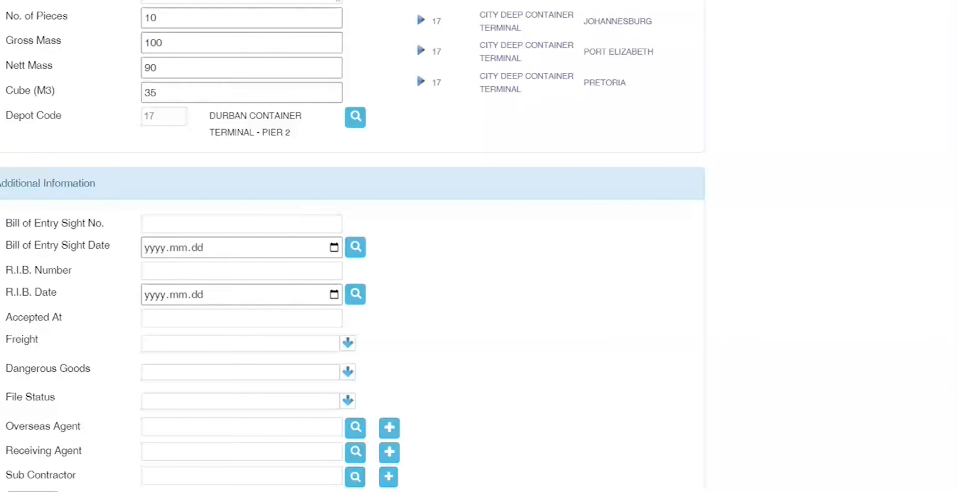
pyautogui.scroll(12, 350, 246)
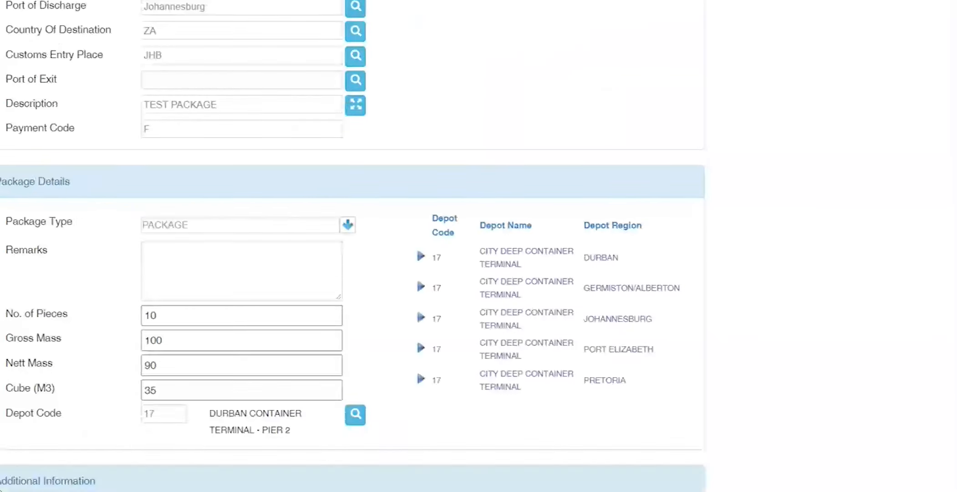
pyautogui.scroll(-10, 73, 414)
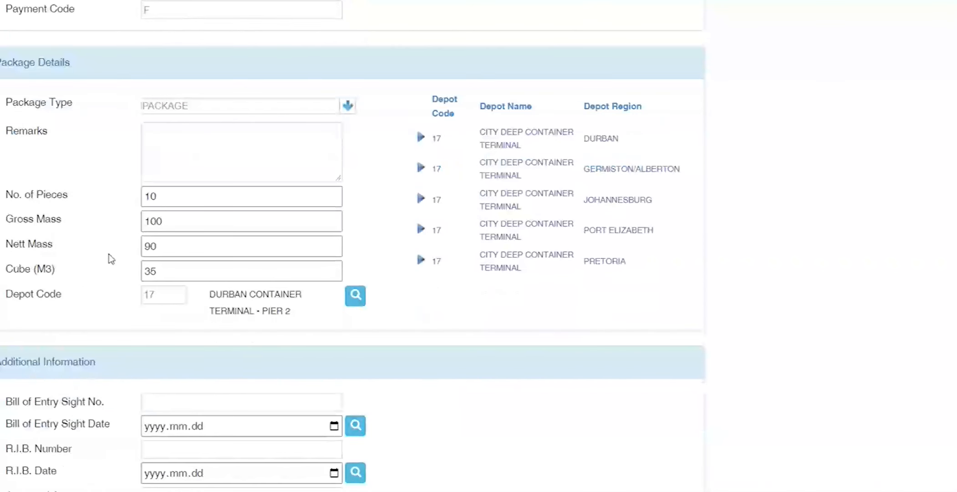
pyautogui.scroll(15, 112, 258)
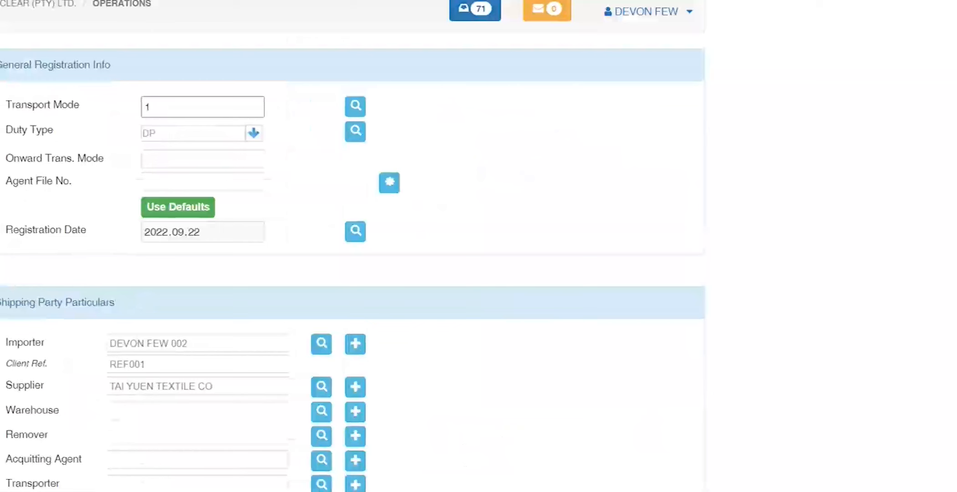
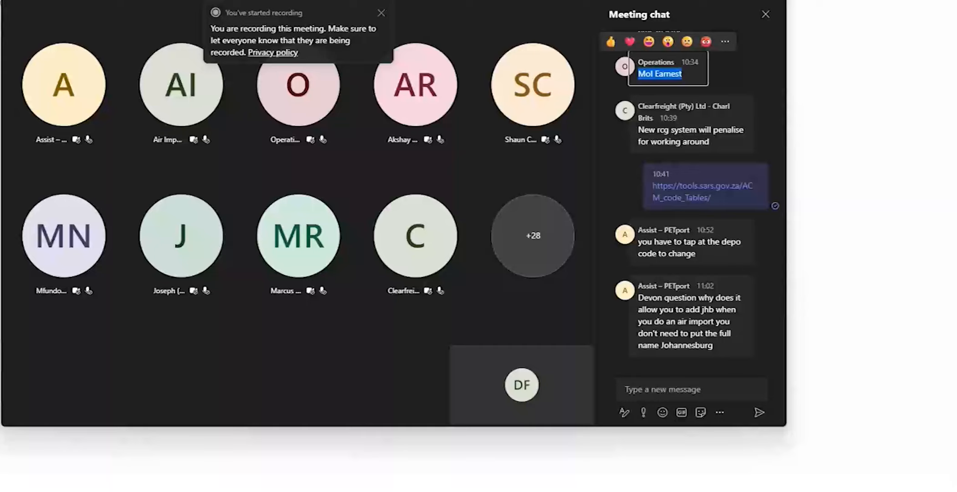
# Step: Enter DEVON 10012 as the Agent File No. and scroll through the registration form
pyautogui.hotkey('alt', 'Tab')
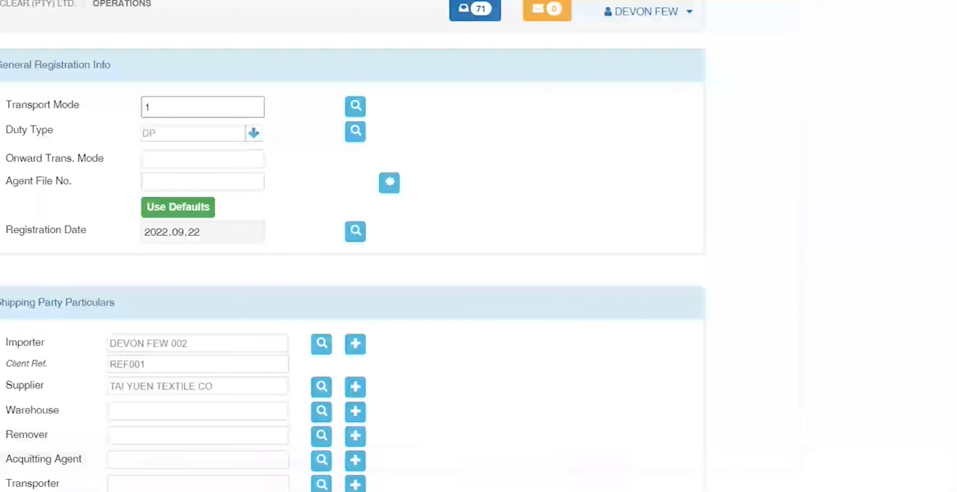
pyautogui.scroll(-5, 38, 271)
pyautogui.scroll(5, 36, 270)
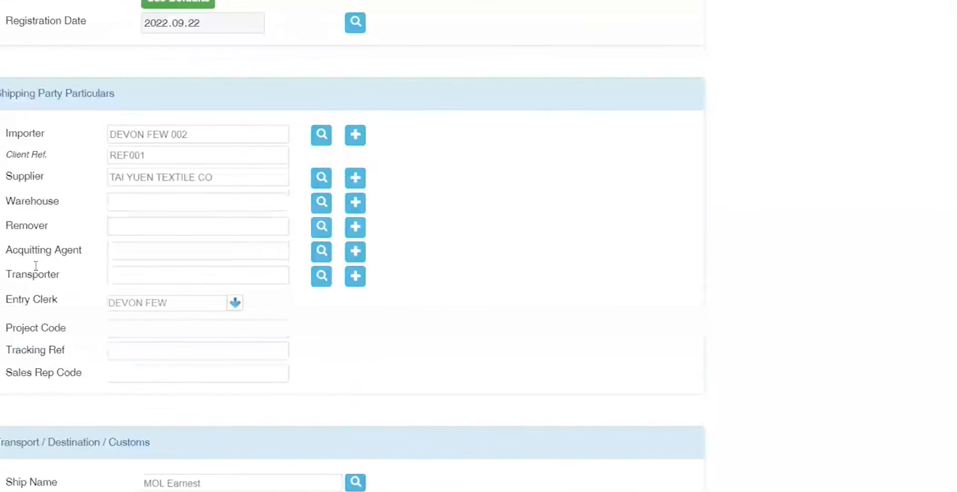
pyautogui.click(168, 178)
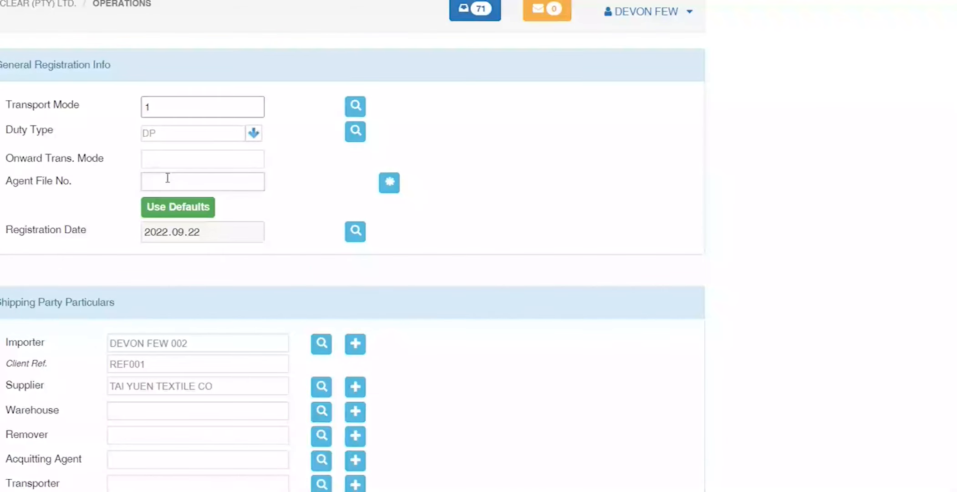
pyautogui.write('DEVON 10012')
pyautogui.press('Tab')
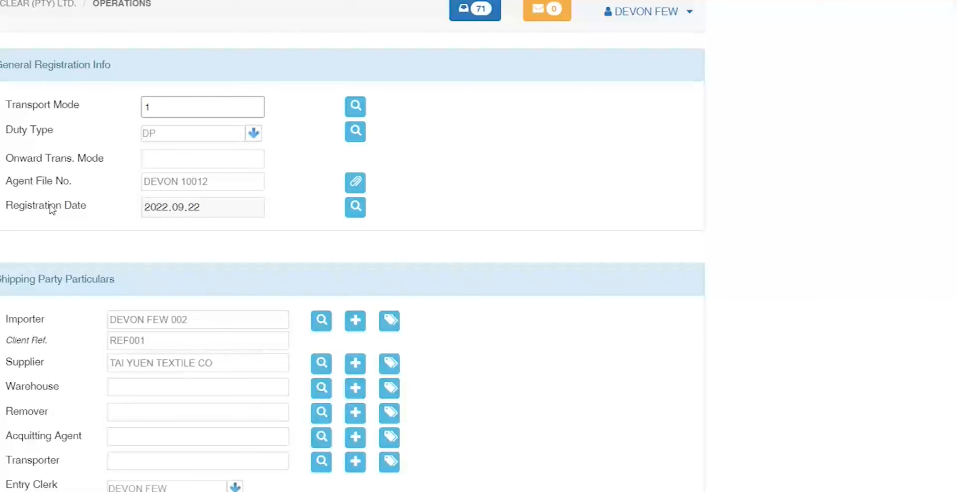
pyautogui.scroll(-12, 50, 210)
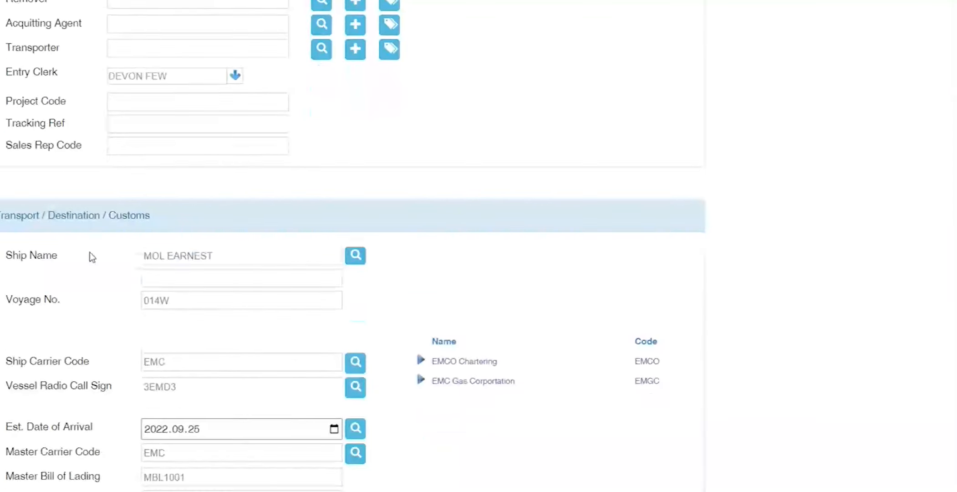
pyautogui.scroll(-7, 90, 252)
pyautogui.scroll(1, 90, 252)
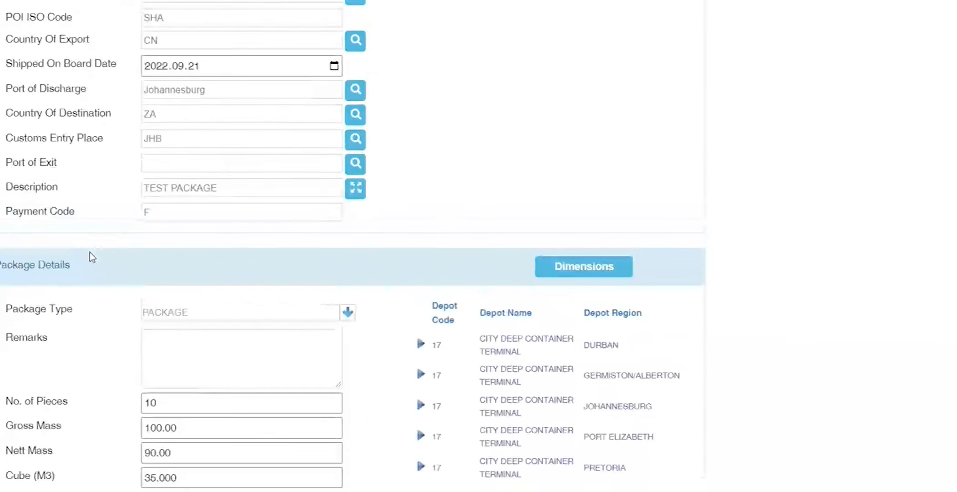
pyautogui.scroll(1, 190, 119)
pyautogui.scroll(1, 190, 118)
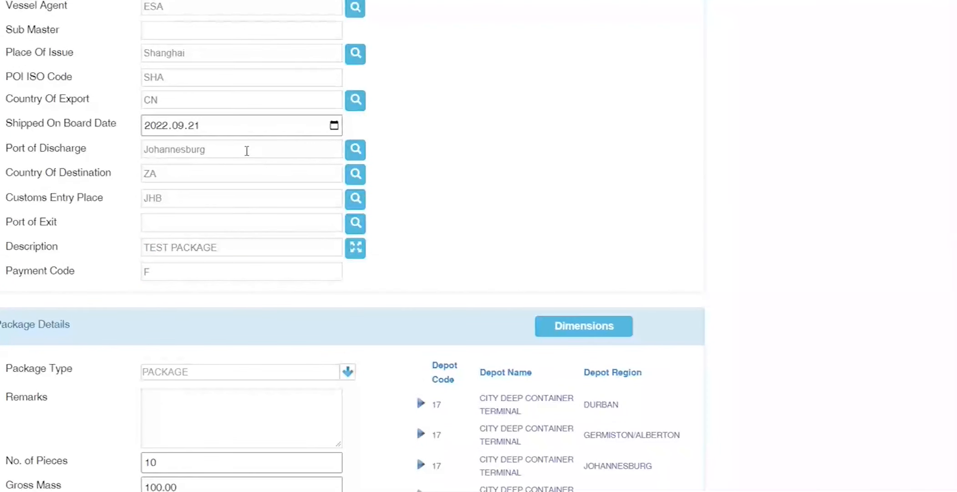
# Step: Replace Shanghai with JHB in the Place Of Issue field
pyautogui.moveTo(203, 54); pyautogui.dragTo(78, 61)
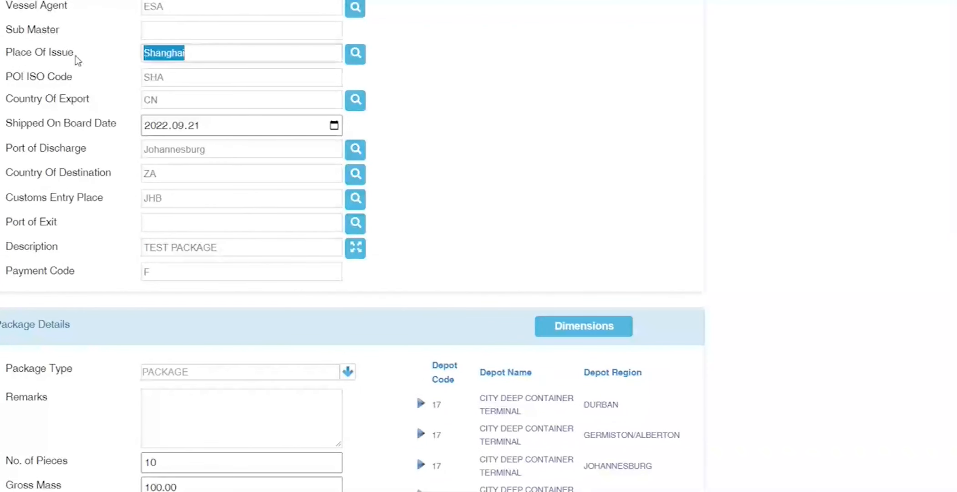
pyautogui.write('JHB')
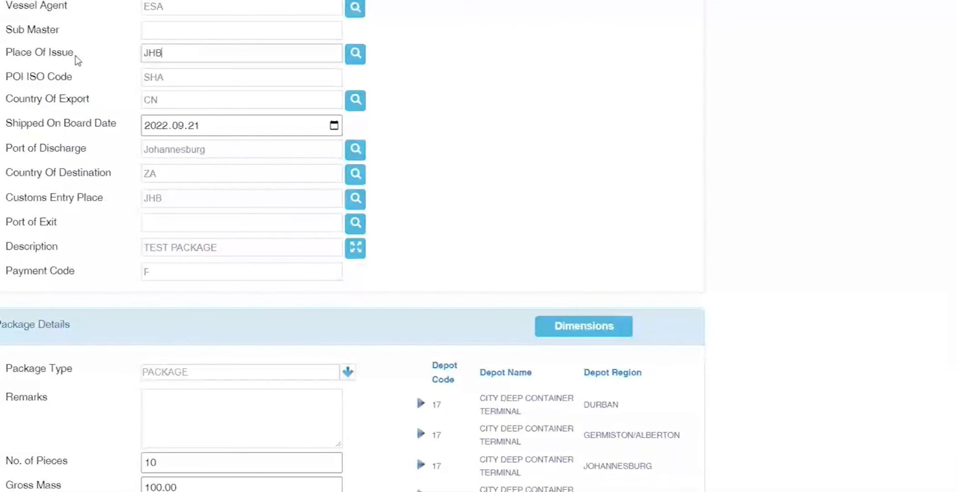
pyautogui.press('Tab')
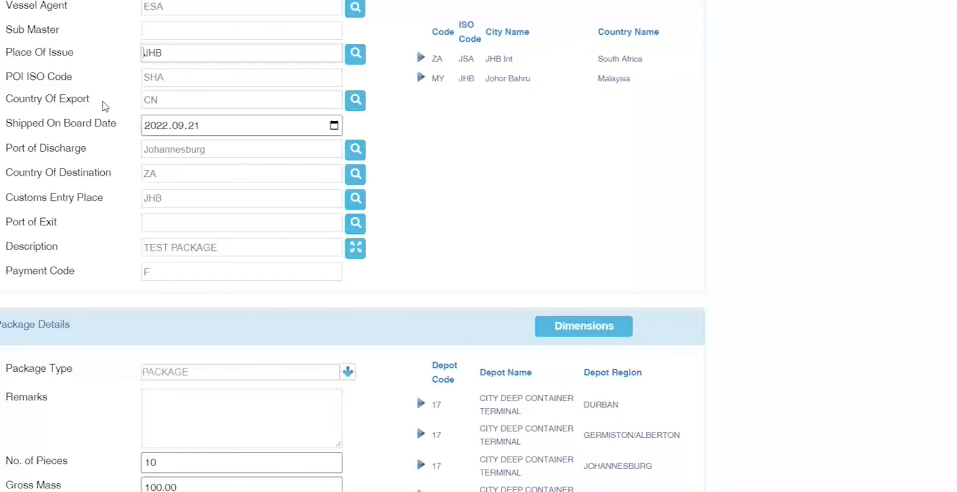
# Step: Point out the Place Of Issue value JHB and the POI ISO Code SHA
pyautogui.moveTo(202, 48); pyautogui.dragTo(70, 50)
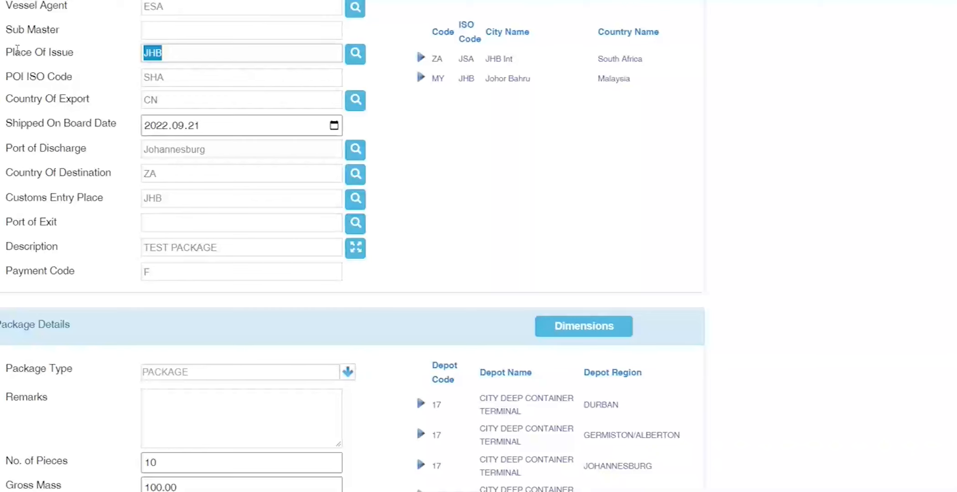
pyautogui.moveTo(12, 52); pyautogui.dragTo(86, 53)
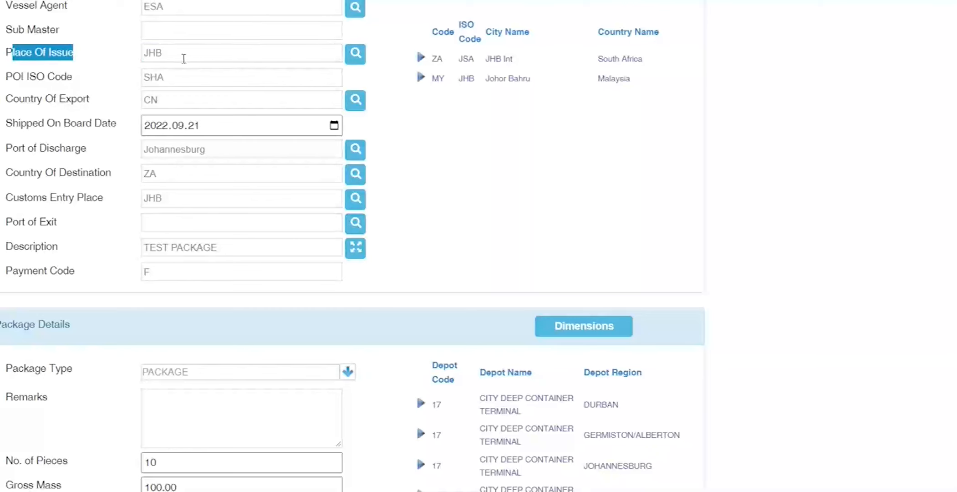
pyautogui.click(97, 108)
pyautogui.moveTo(95, 103); pyautogui.dragTo(157, 91)
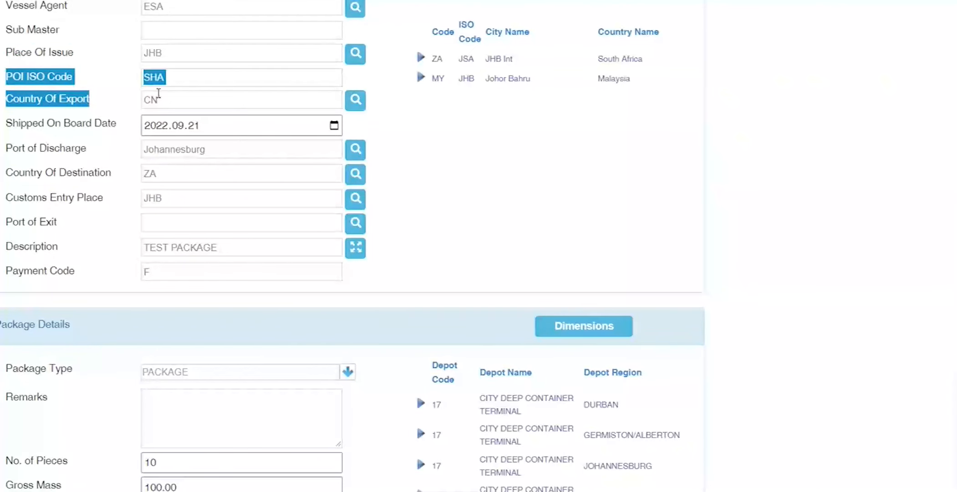
pyautogui.doubleClick(151, 57)
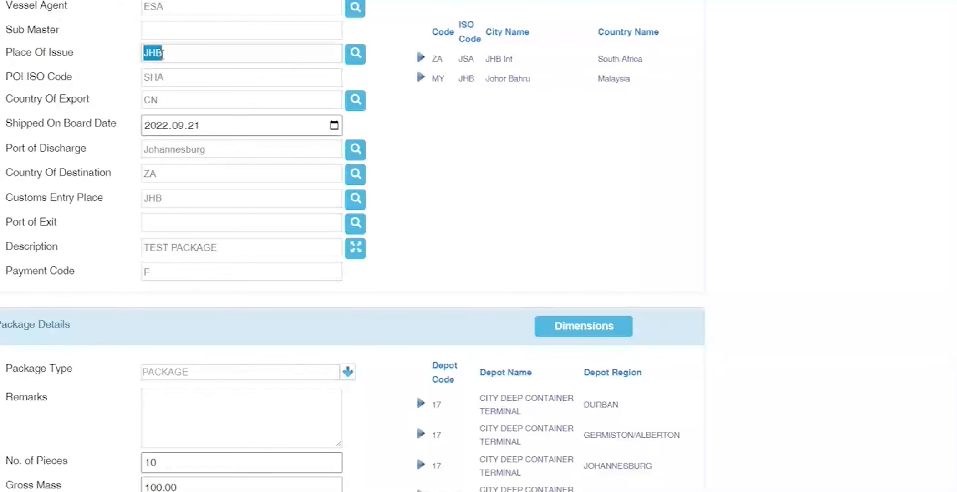
pyautogui.doubleClick(154, 76)
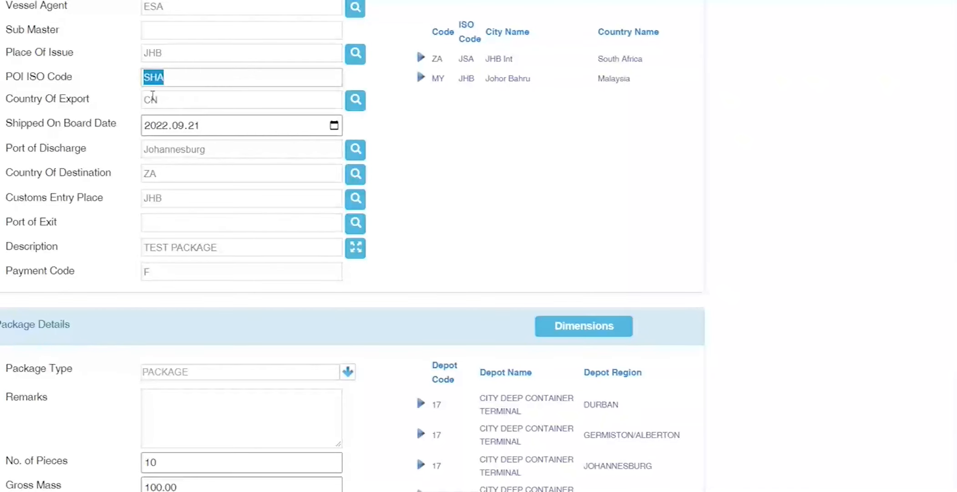
pyautogui.moveTo(160, 98); pyautogui.dragTo(119, 81)
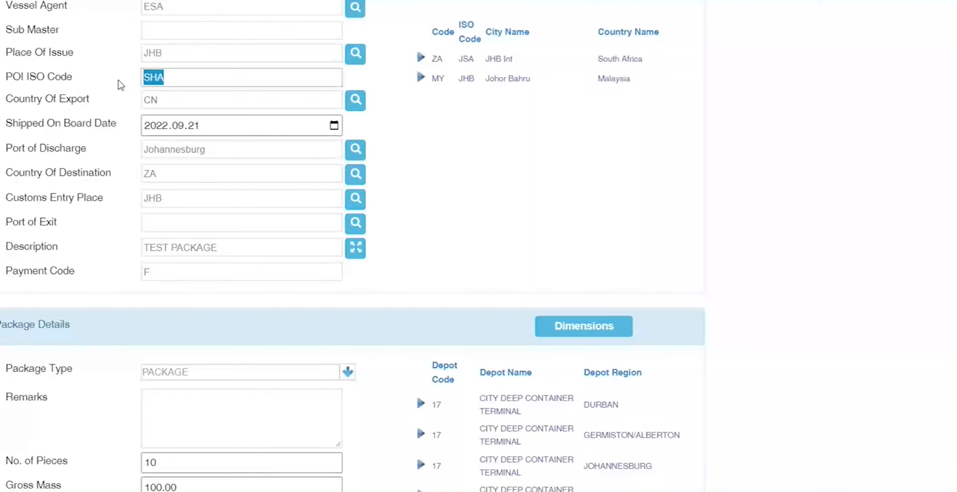
pyautogui.click(181, 79)
pyautogui.moveTo(185, 78); pyautogui.dragTo(79, 87)
pyautogui.moveTo(74, 83); pyautogui.dragTo(6, 81)
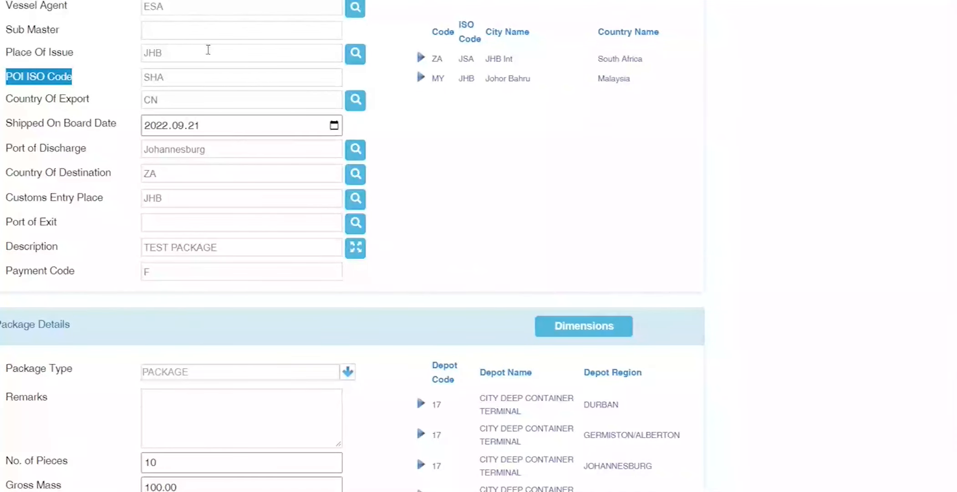
pyautogui.moveTo(182, 52); pyautogui.dragTo(12, 57)
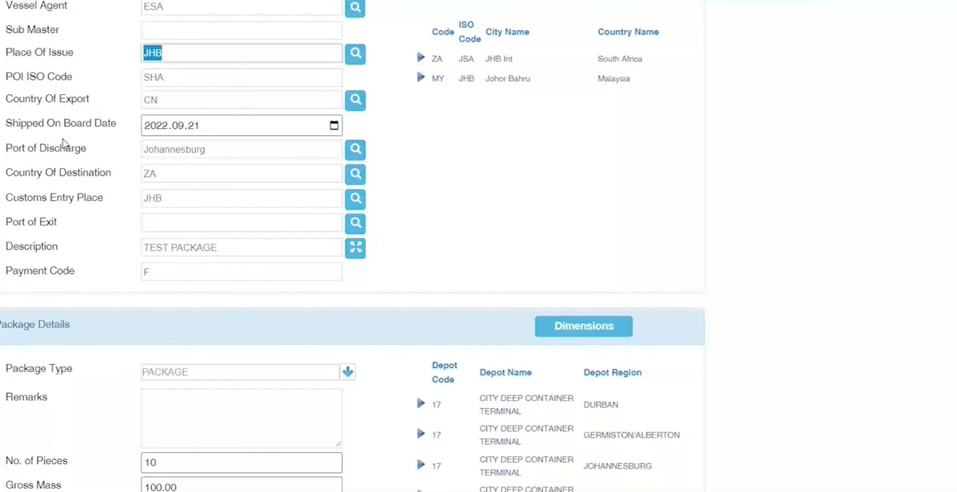
# Step: Enter Johannesburg as the Place Of Issue
pyautogui.write('JOHANN')
pyautogui.press('BackSpace')
pyautogui.press('Tab')
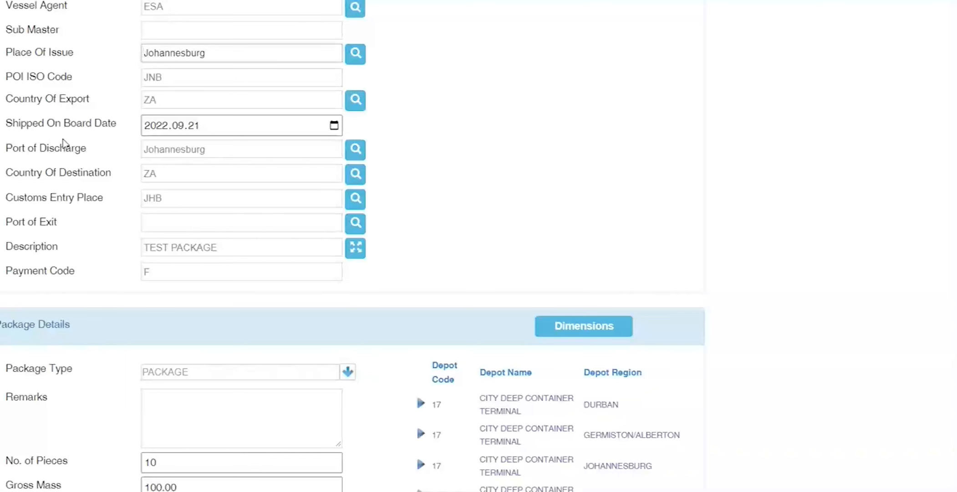
# Step: Replace it with SHANGHA and pick Shanghai, China from the lookup list
pyautogui.hotkey('ctrl', 'a')
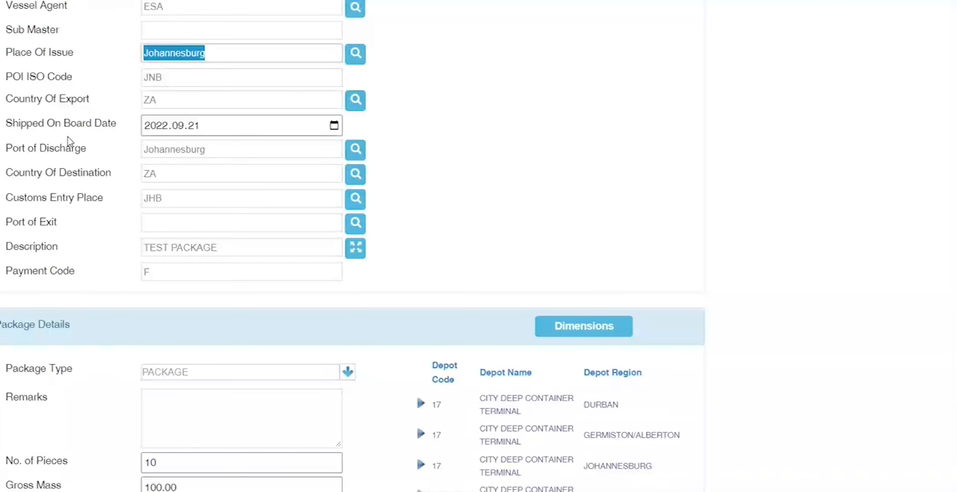
pyautogui.write('SHANGHA')
pyautogui.press('Tab')
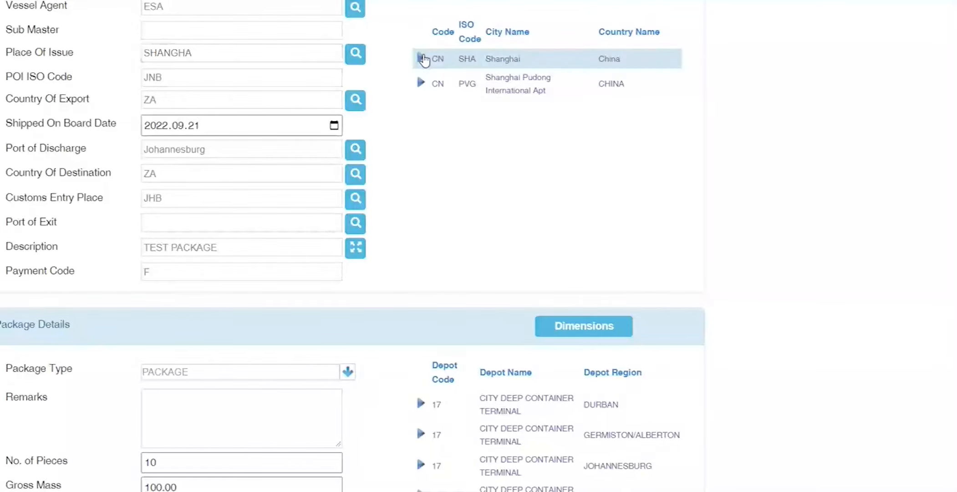
pyautogui.click(424, 59)
# Step: Pick Johannesburg City Deep Container Terminal from the depot list and confirm Depot Code 17
pyautogui.scroll(-6, 321, 328)
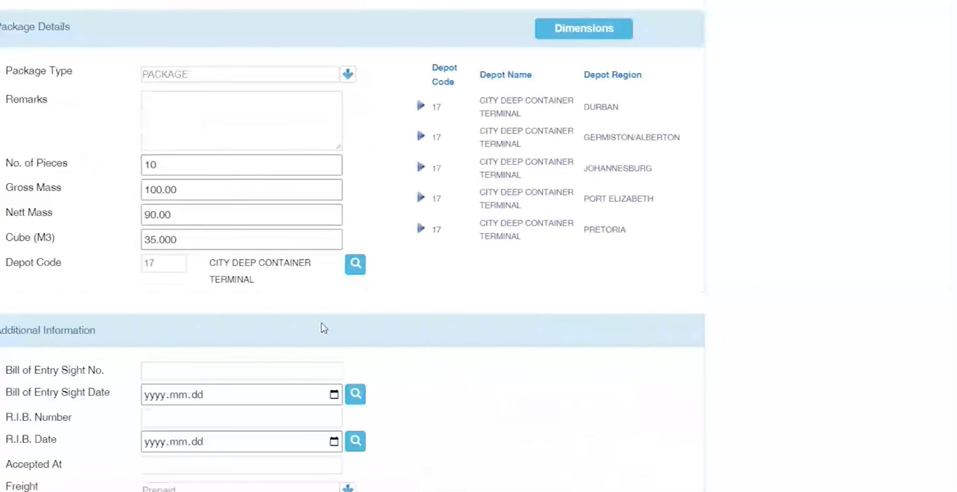
pyautogui.moveTo(264, 283); pyautogui.dragTo(204, 267)
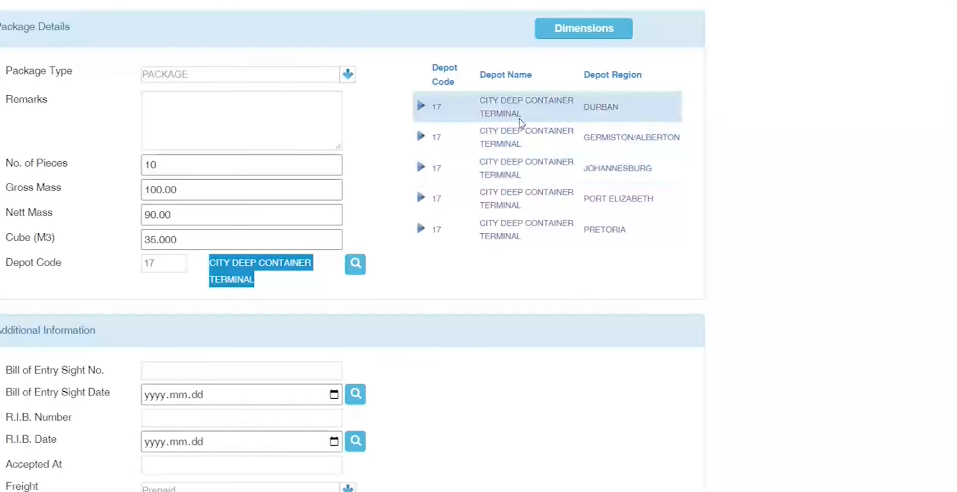
pyautogui.moveTo(521, 113); pyautogui.dragTo(486, 112)
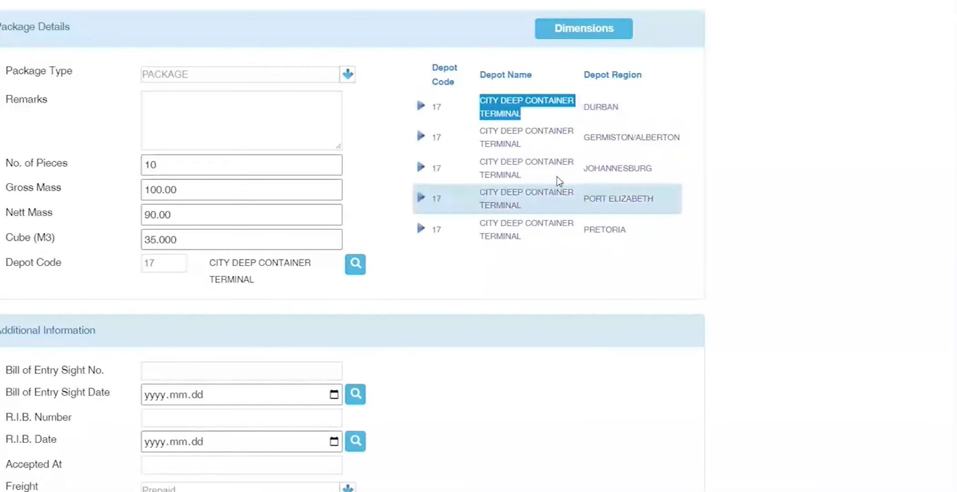
pyautogui.click(420, 169)
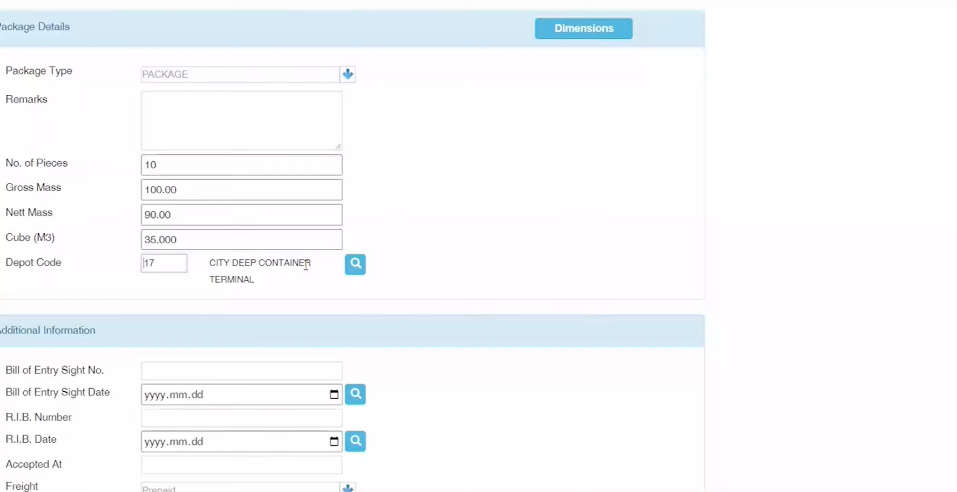
pyautogui.moveTo(277, 281); pyautogui.dragTo(209, 267)
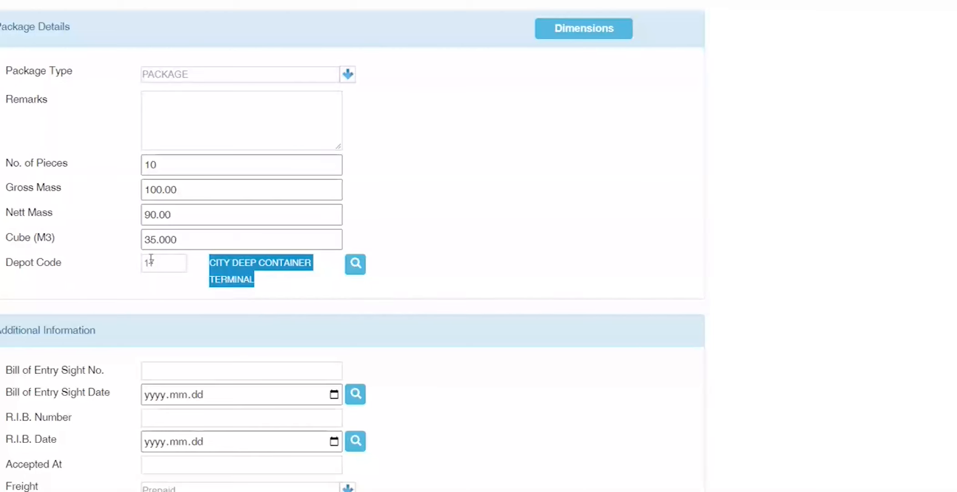
pyautogui.doubleClick(170, 262)
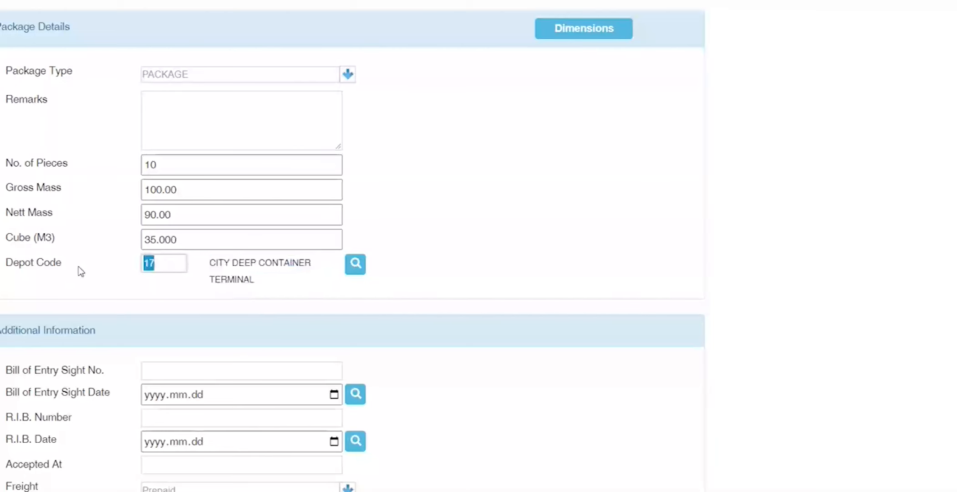
pyautogui.click(102, 315)
pyautogui.doubleClick(164, 263)
pyautogui.scroll(8, 103, 289)
pyautogui.doubleClick(180, 253)
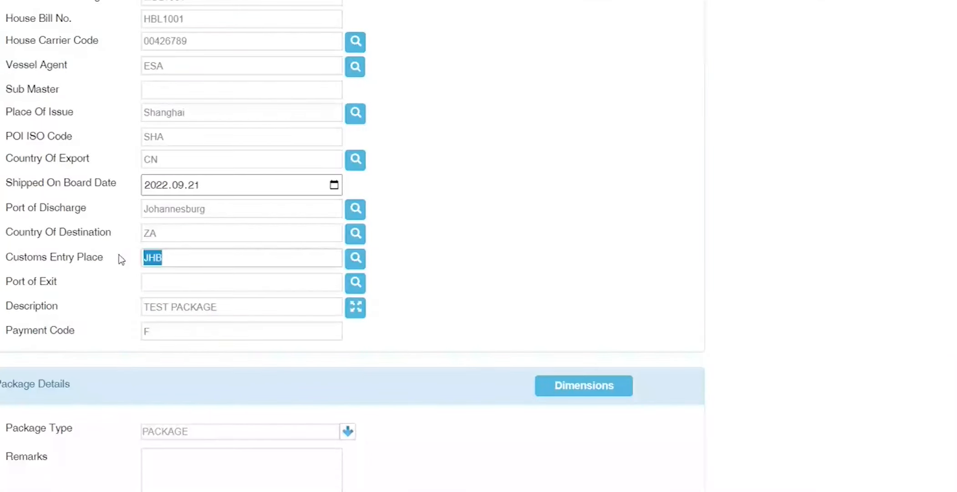
pyautogui.click(114, 254)
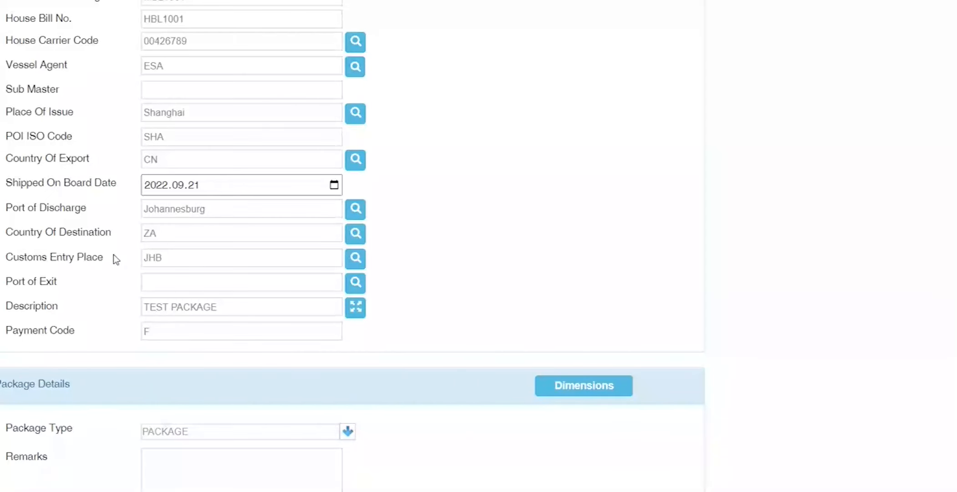
pyautogui.click(191, 254)
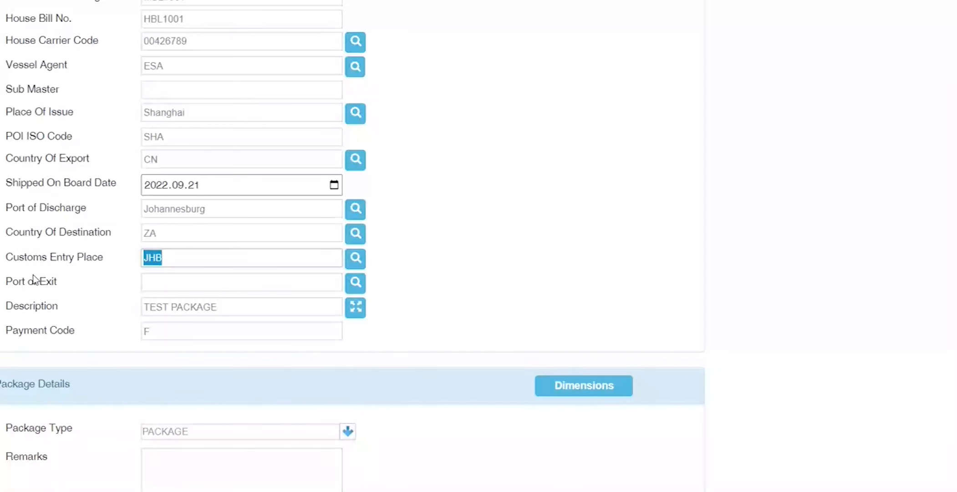
pyautogui.scroll(-8, 34, 278)
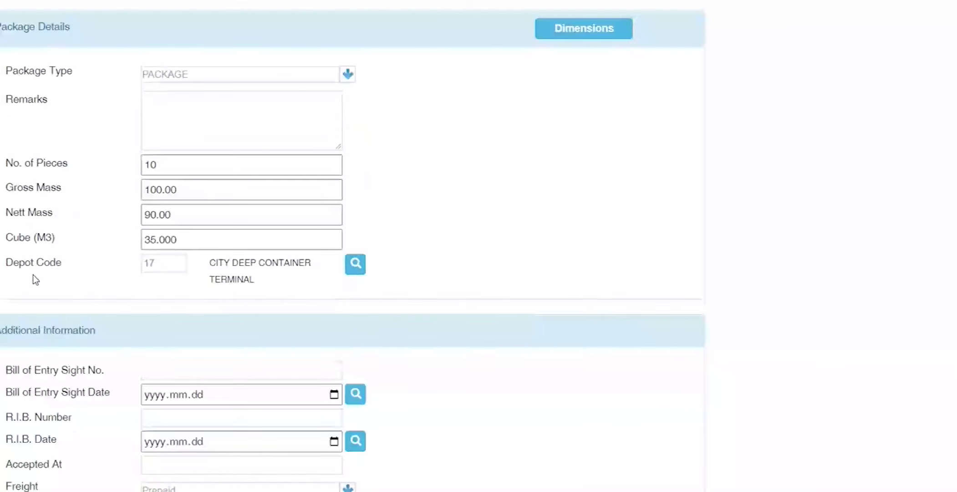
pyautogui.doubleClick(173, 263)
pyautogui.scroll(8, 69, 273)
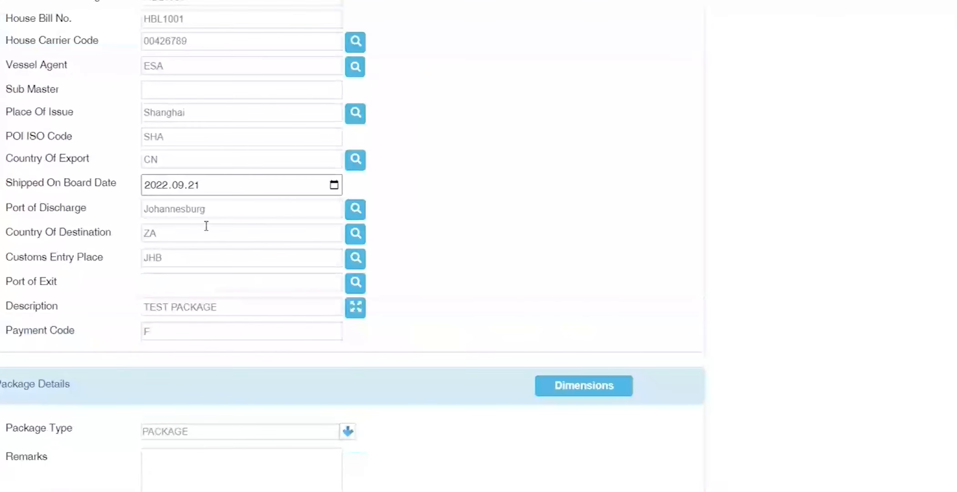
pyautogui.doubleClick(184, 257)
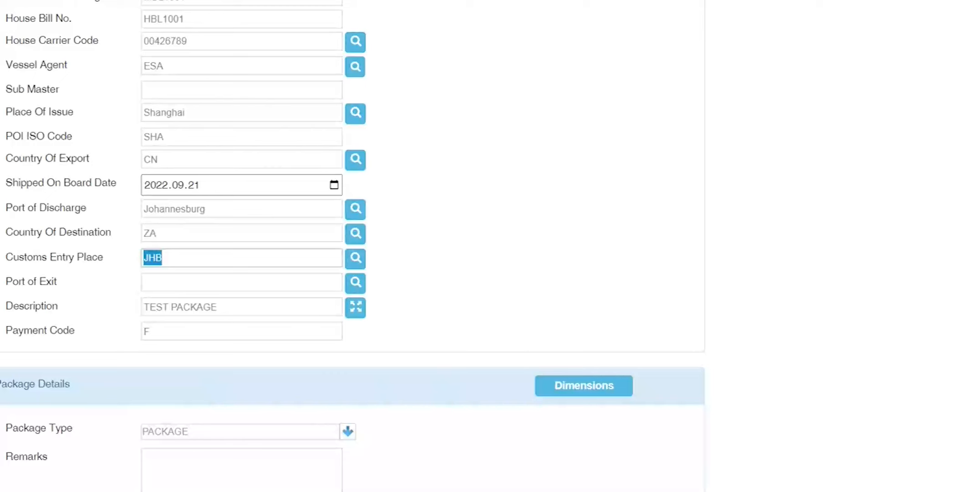
pyautogui.scroll(15, 353, 246)
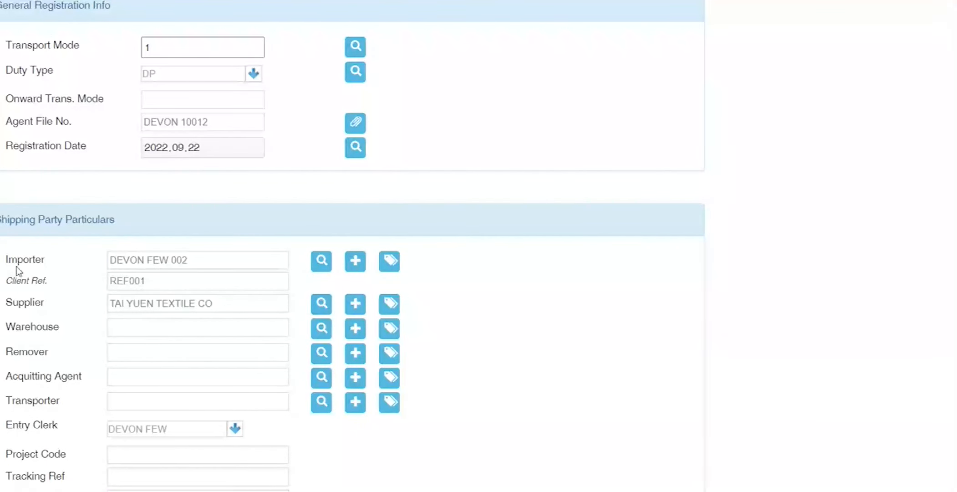
pyautogui.scroll(-4, 18, 270)
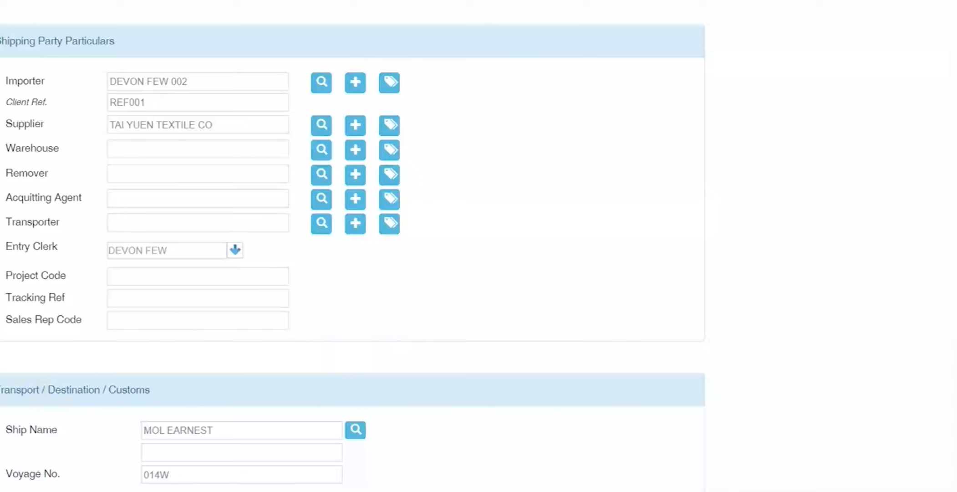
pyautogui.scroll(-5, 353, 246)
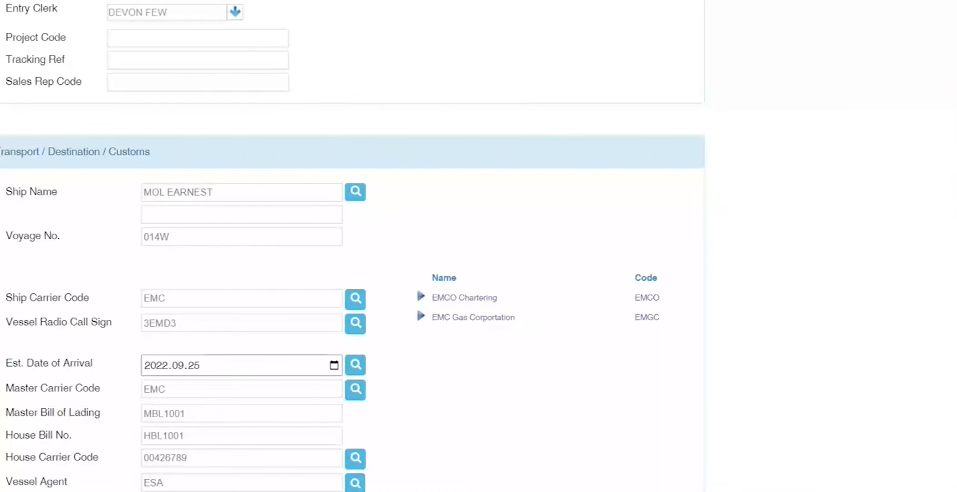
pyautogui.scroll(-4, 5, 184)
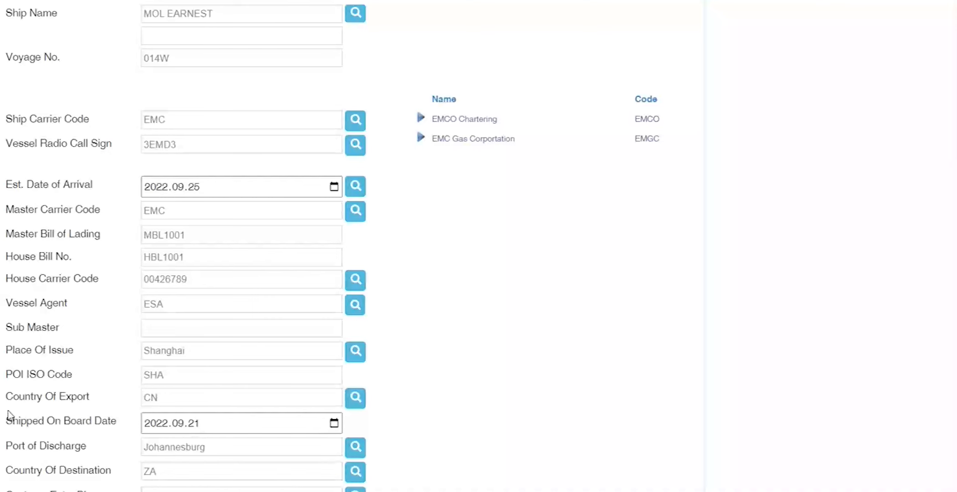
pyautogui.scroll(6, 9, 411)
pyautogui.scroll(3, 47, 264)
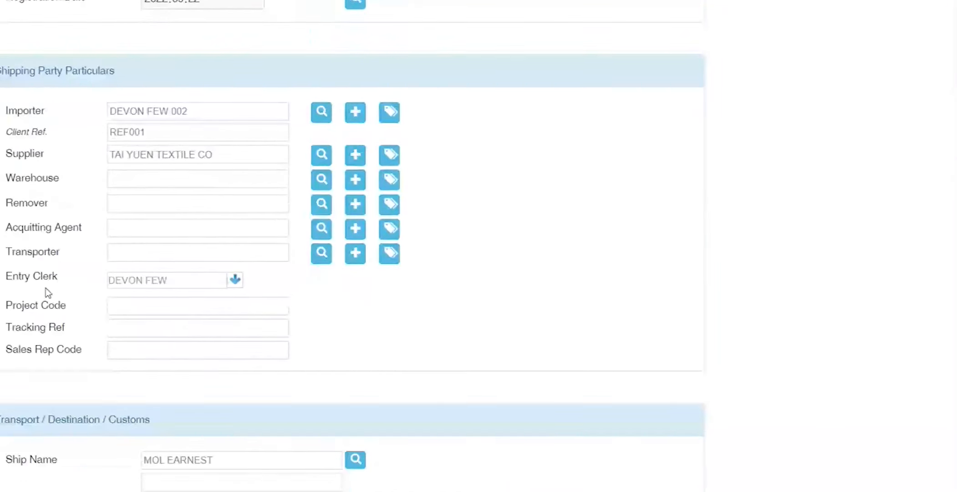
pyautogui.scroll(-2, 43, 291)
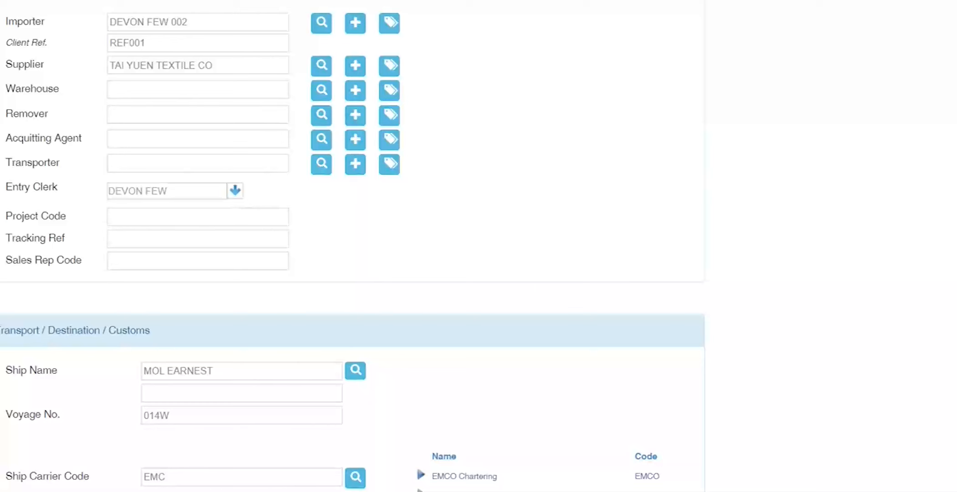
pyautogui.scroll(5, 196, 71)
pyautogui.moveTo(204, 67); pyautogui.dragTo(26, 145)
pyautogui.click(39, 156)
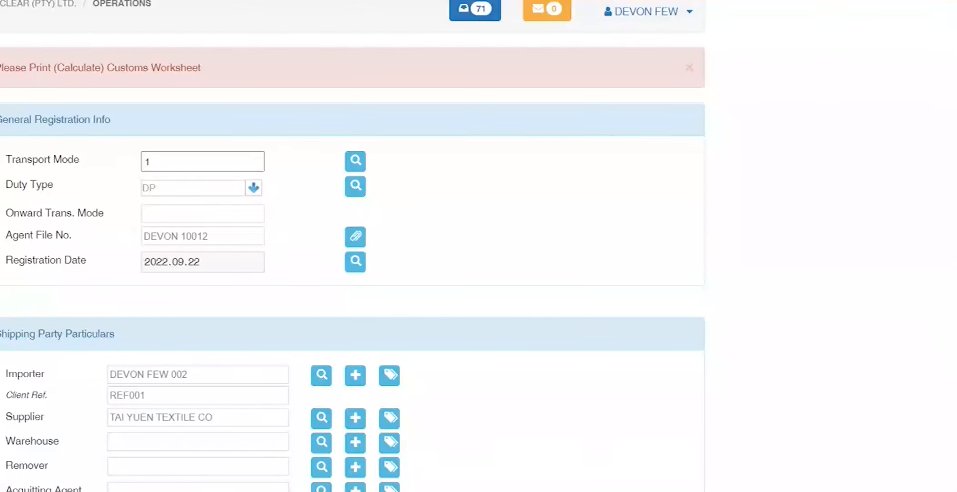
pyautogui.moveTo(202, 70); pyautogui.dragTo(0, 69)
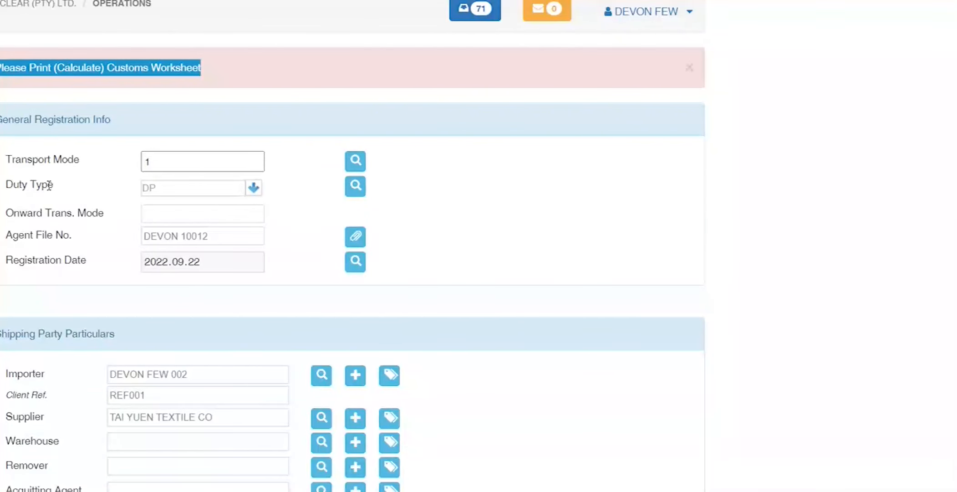
pyautogui.scroll(-5, 48, 185)
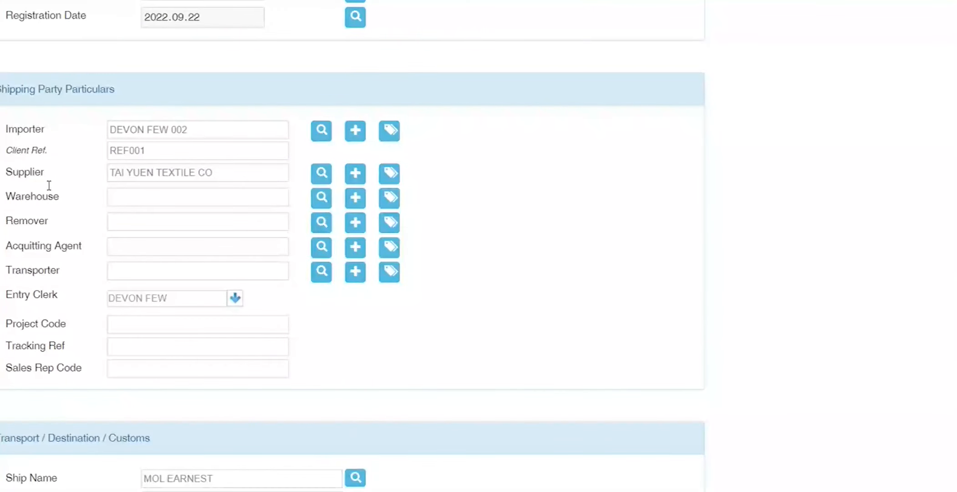
pyautogui.scroll(-2, 35, 245)
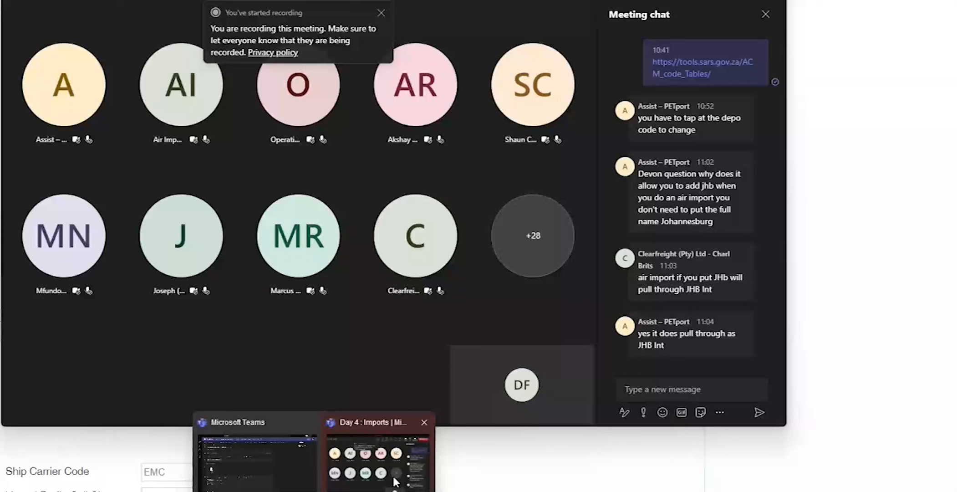
pyautogui.click(391, 478)
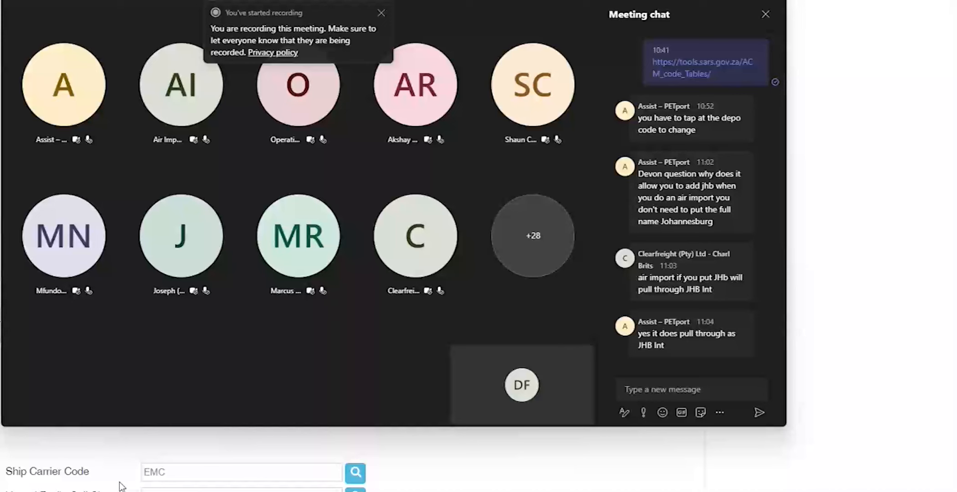
pyautogui.click(61, 483)
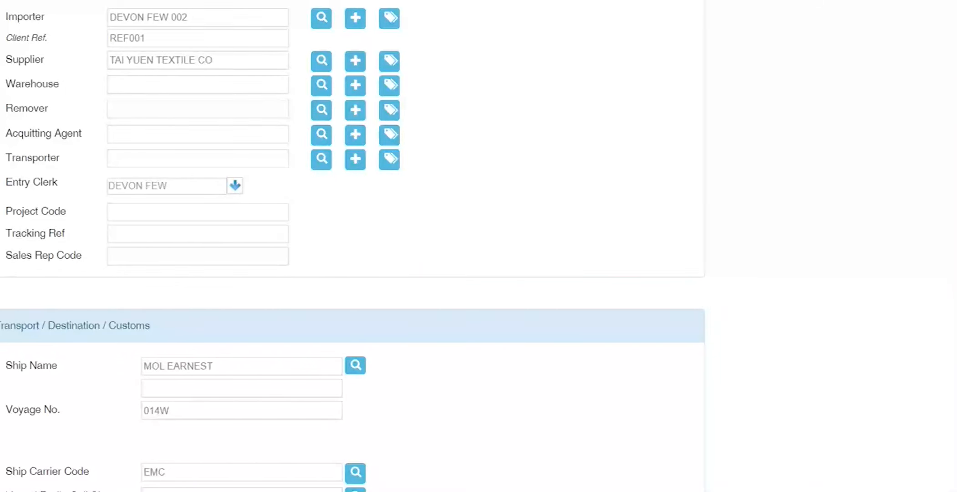
# Step: Open the Import File Cover PDF and scroll through its shipment details
pyautogui.click(66, 490)
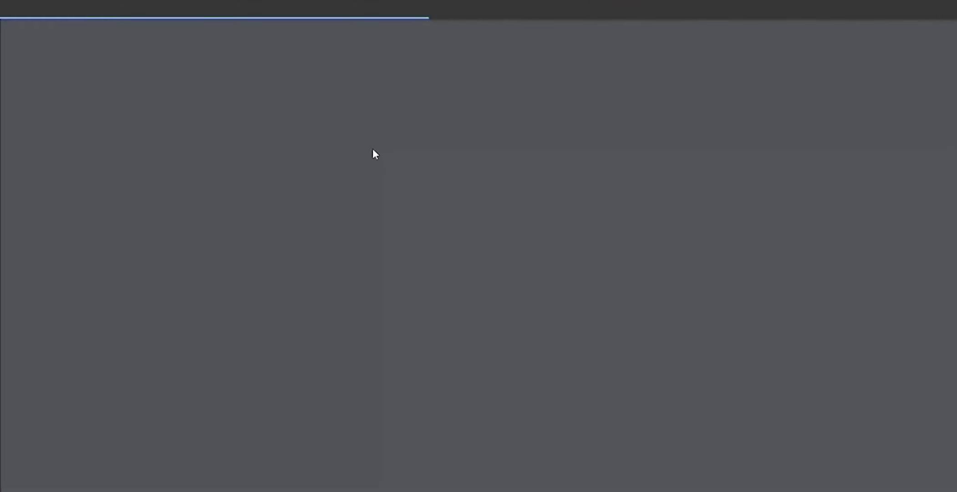
pyautogui.scroll(-4, 429, 271)
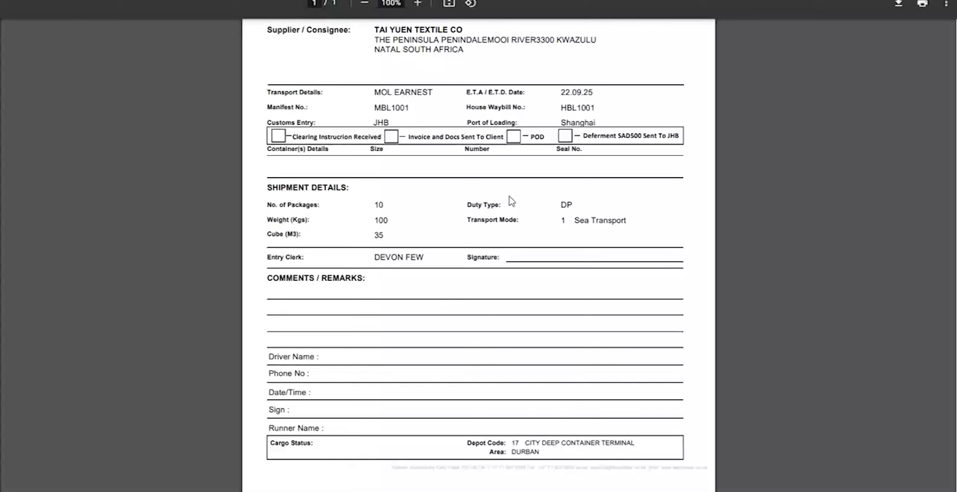
pyautogui.scroll(1, 509, 198)
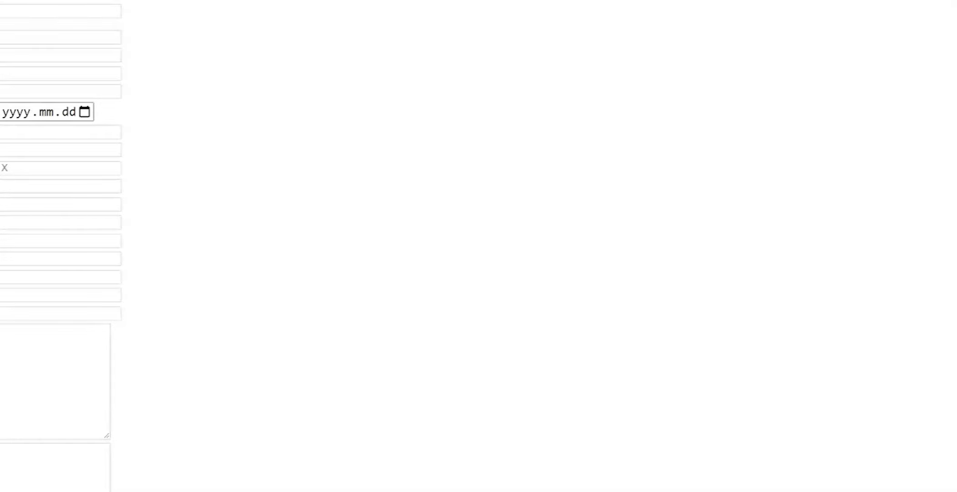
# Step: Load the customs clearance and delivery instructions report and review its Additional Info fields
pyautogui.scroll(-4, 61, 245)
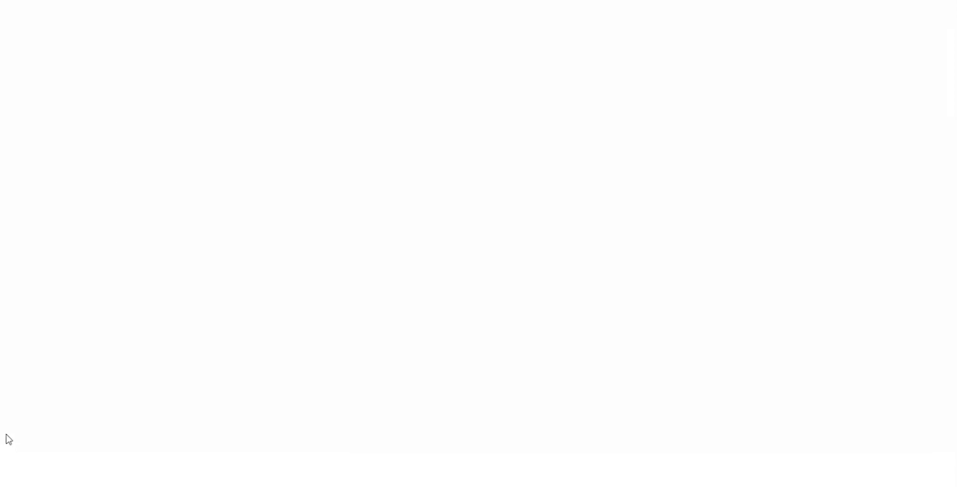
pyautogui.click(6, 437)
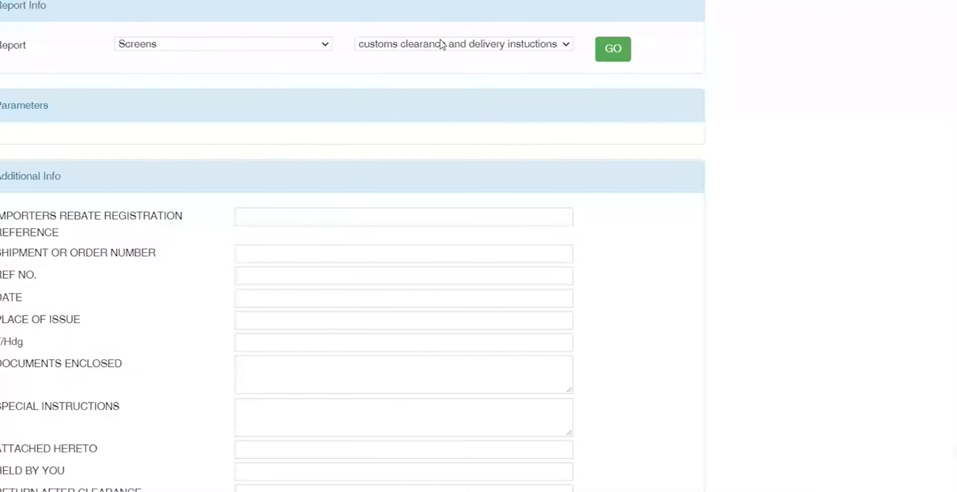
pyautogui.scroll(-2, 102, 296)
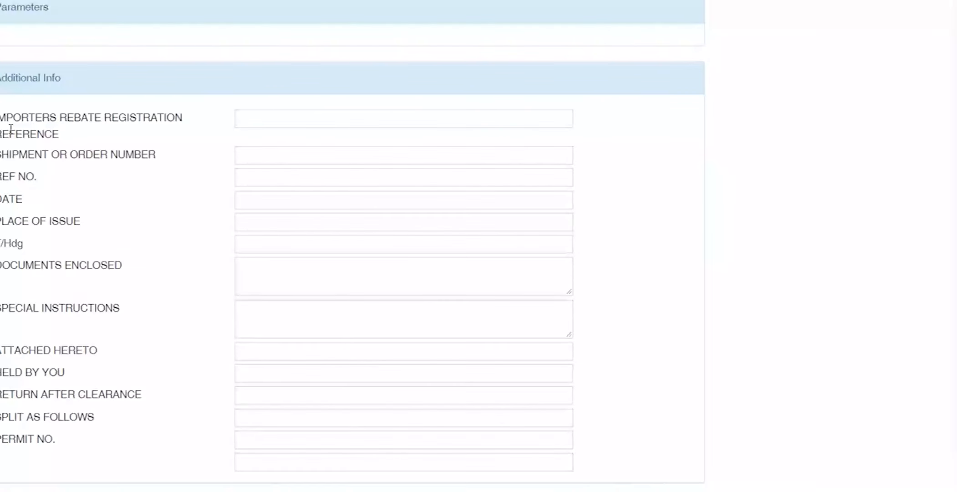
pyautogui.moveTo(2, 120); pyautogui.dragTo(128, 457)
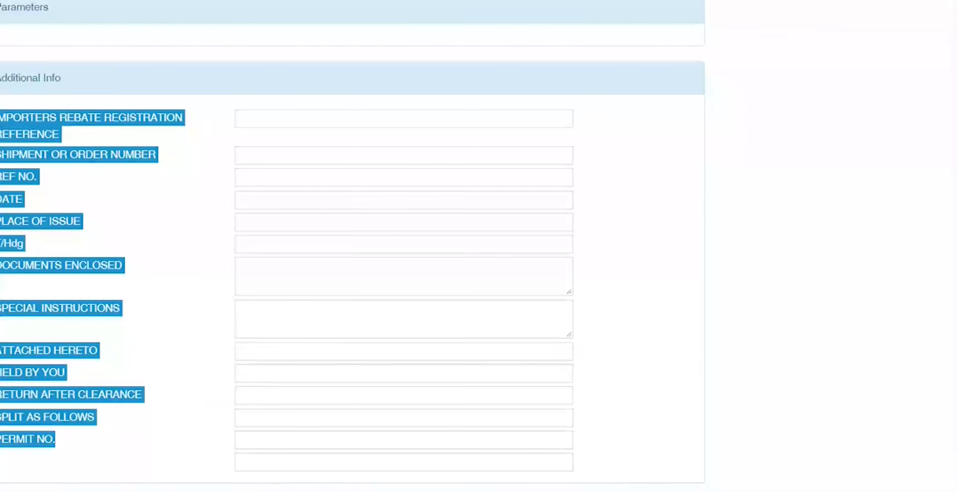
pyautogui.click(155, 457)
pyautogui.scroll(2, 156, 456)
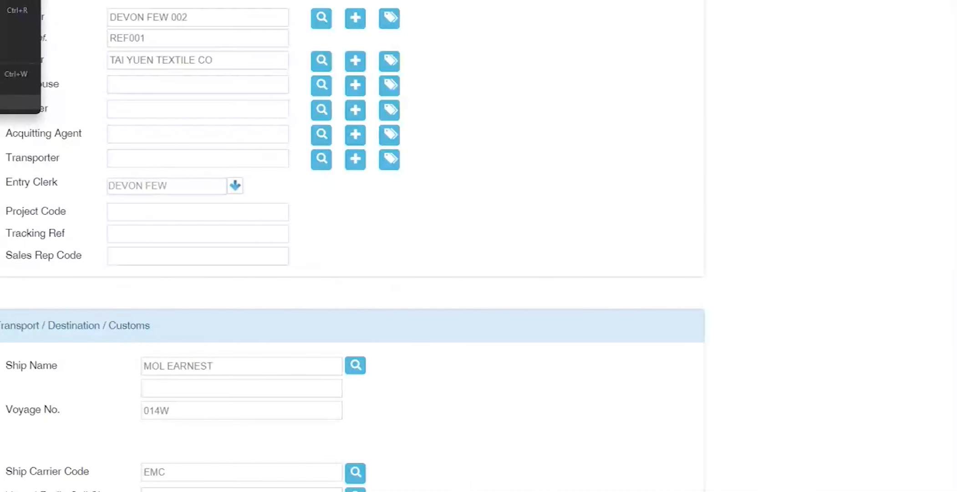
# Step: Close the browser tabs opened after the entry form, returning to the import entry form
pyautogui.click(35, 194)
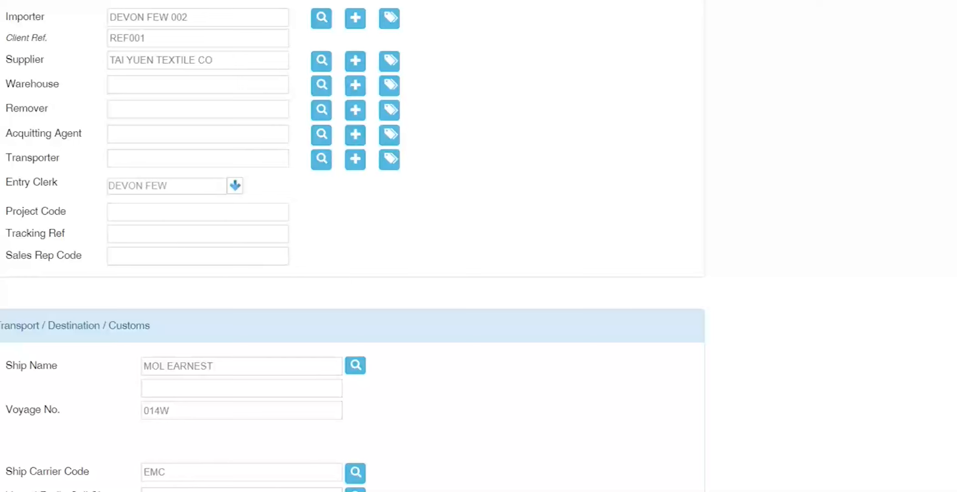
pyautogui.rightClick(1, 1)
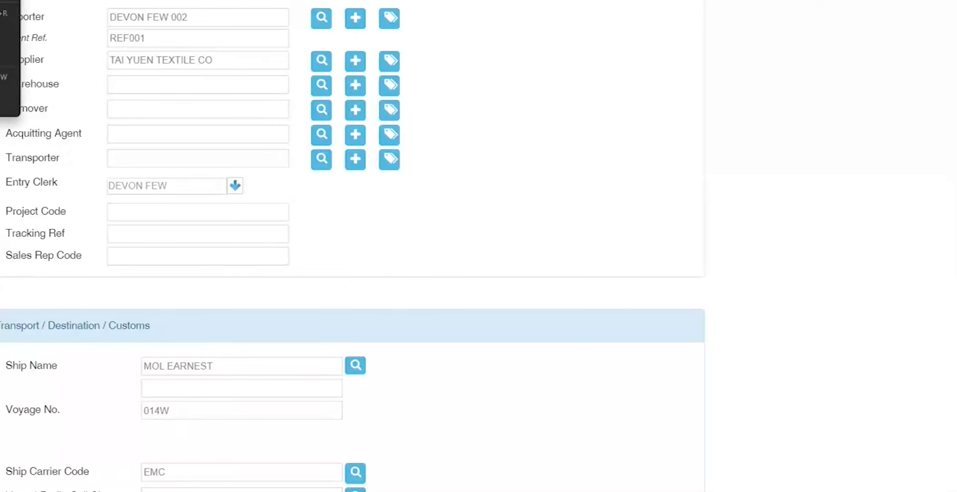
pyautogui.moveTo(39, 133); pyautogui.dragTo(43, 158)
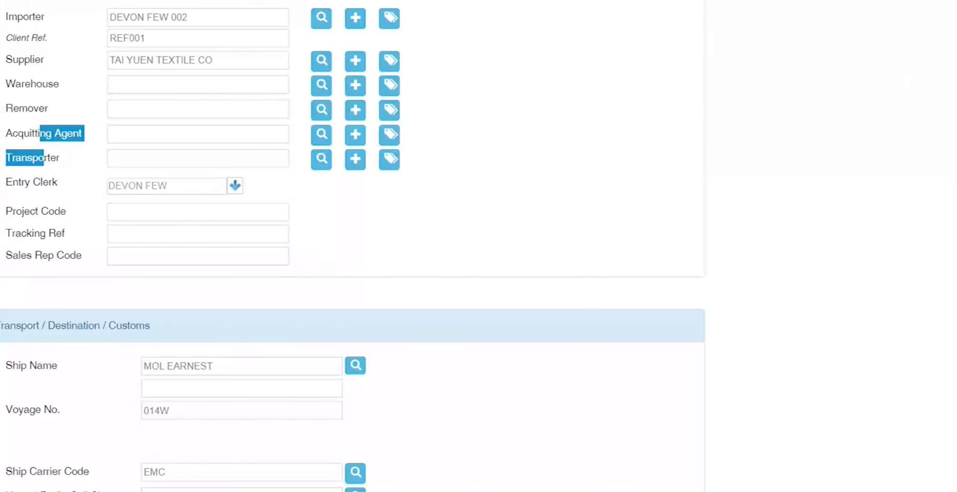
pyautogui.rightClick(30, 1)
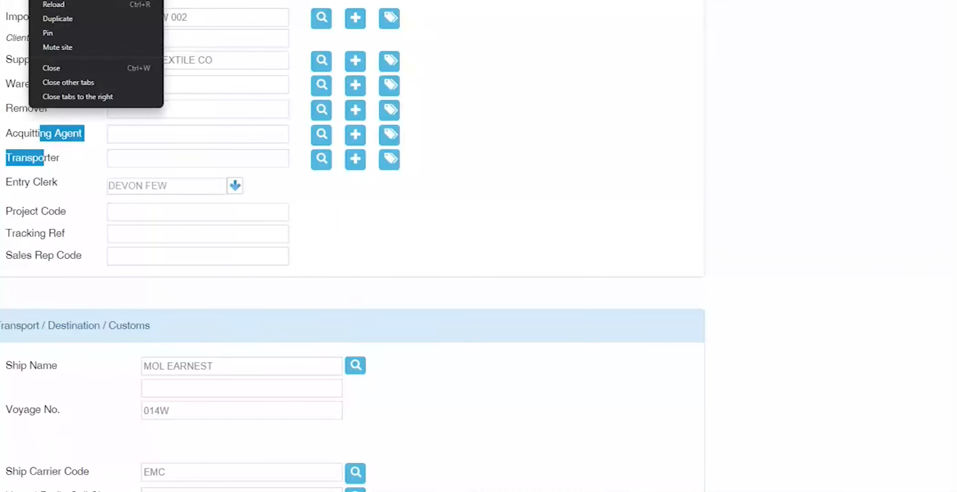
pyautogui.click(63, 97)
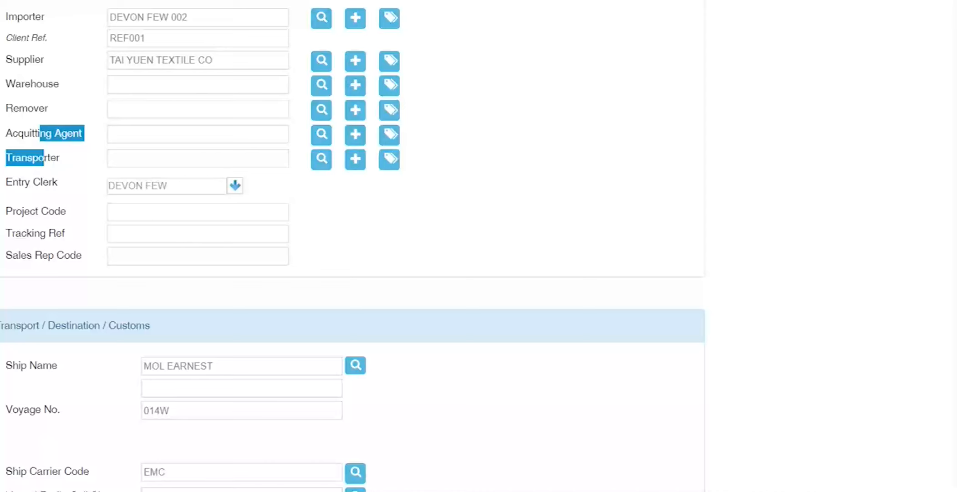
pyautogui.click(15, 79)
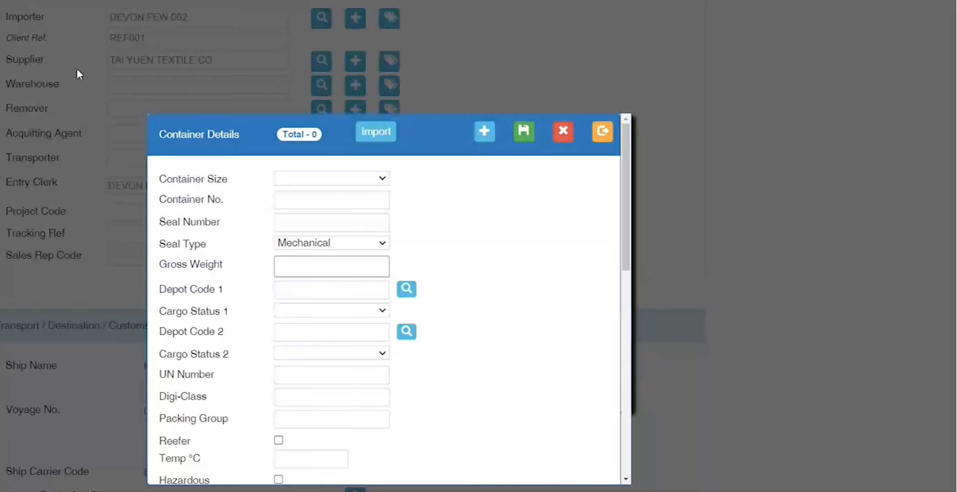
pyautogui.click(382, 143)
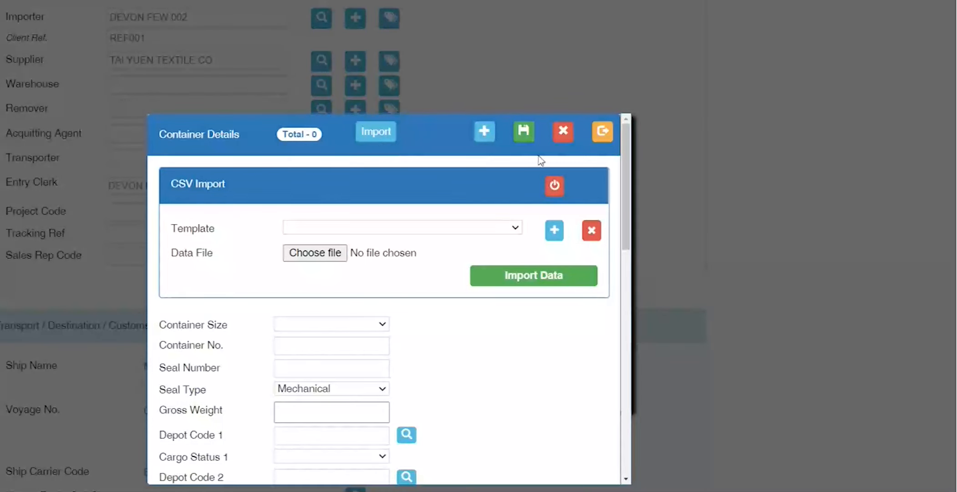
pyautogui.click(603, 133)
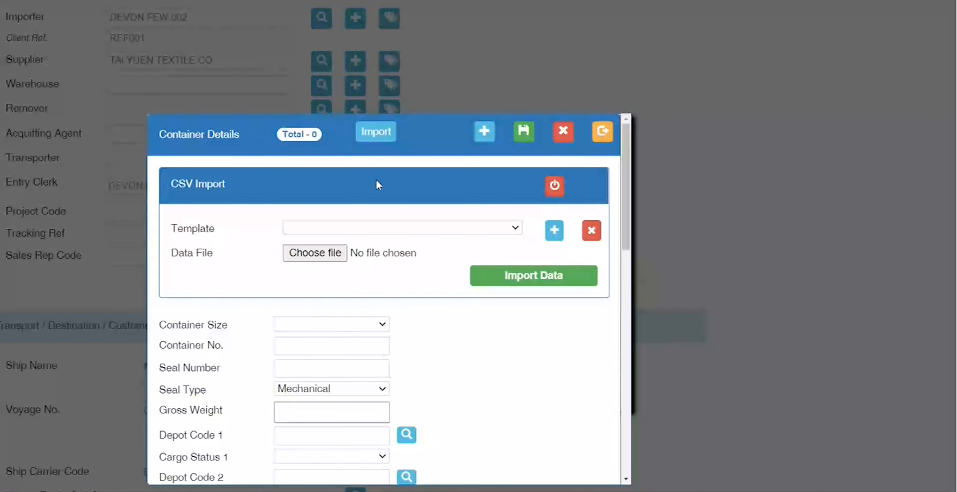
pyautogui.click(554, 187)
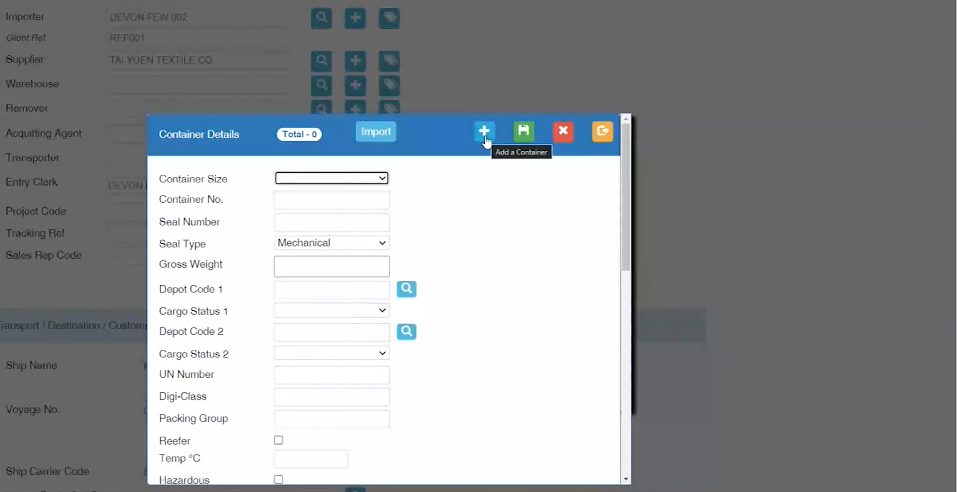
# Step: Add a new 20FT container with container number EMCU12345675
pyautogui.click(485, 141)
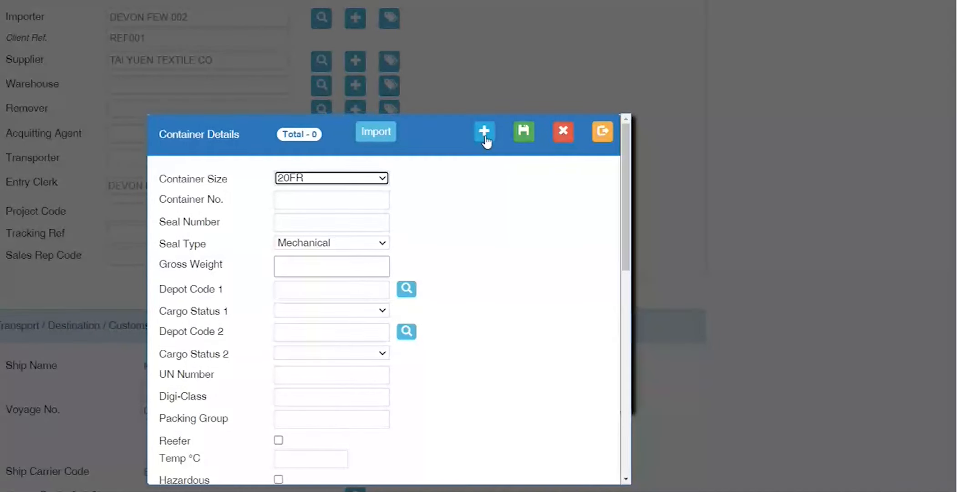
pyautogui.press('Down')
pyautogui.press('Up')
pyautogui.press('Down')
pyautogui.press('Tab')
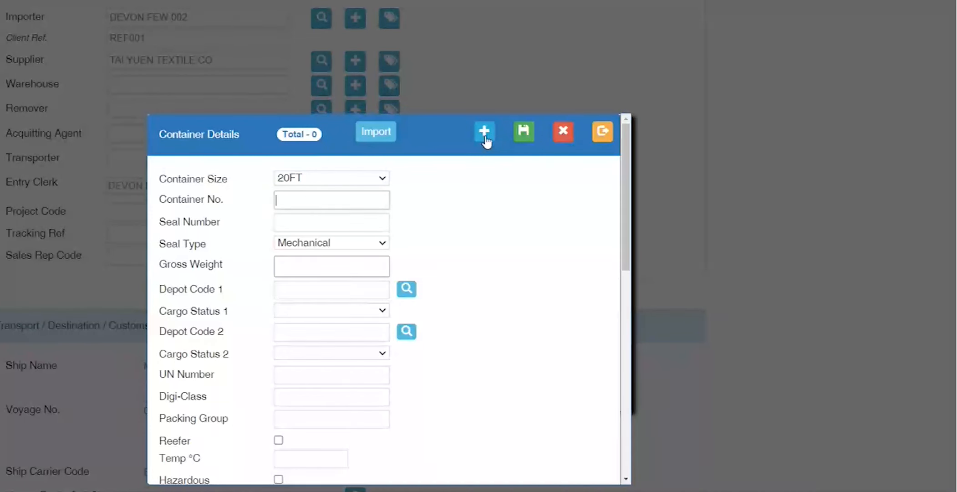
pyautogui.write('EMC')
pyautogui.scroll(-1, 126, 333)
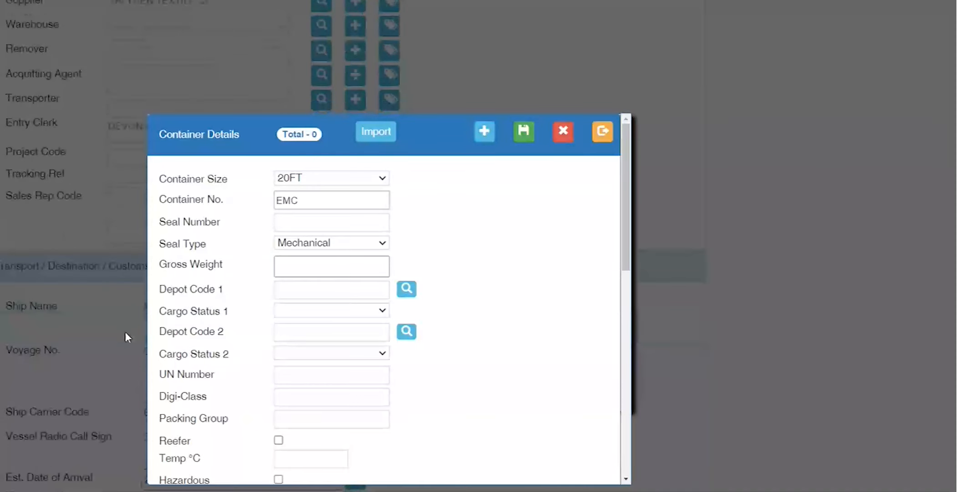
pyautogui.write('U')
pyautogui.write('12345675')
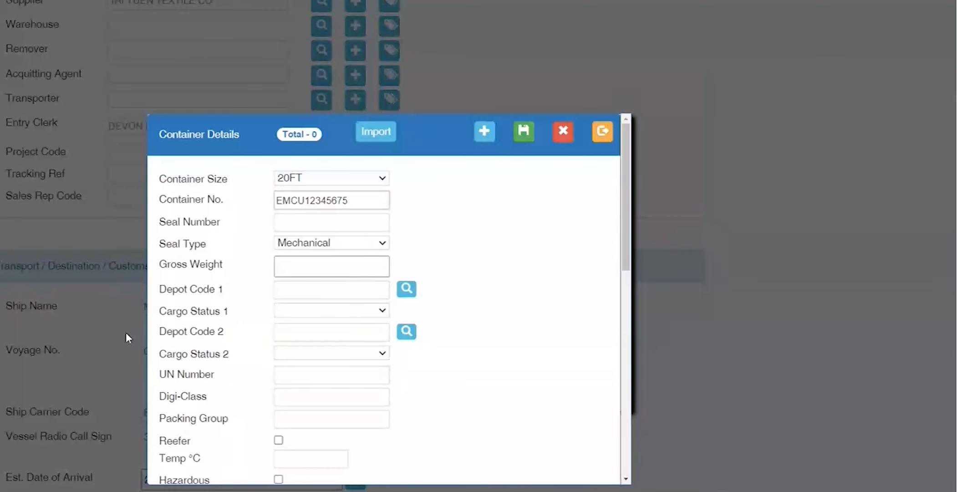
pyautogui.doubleClick(376, 199)
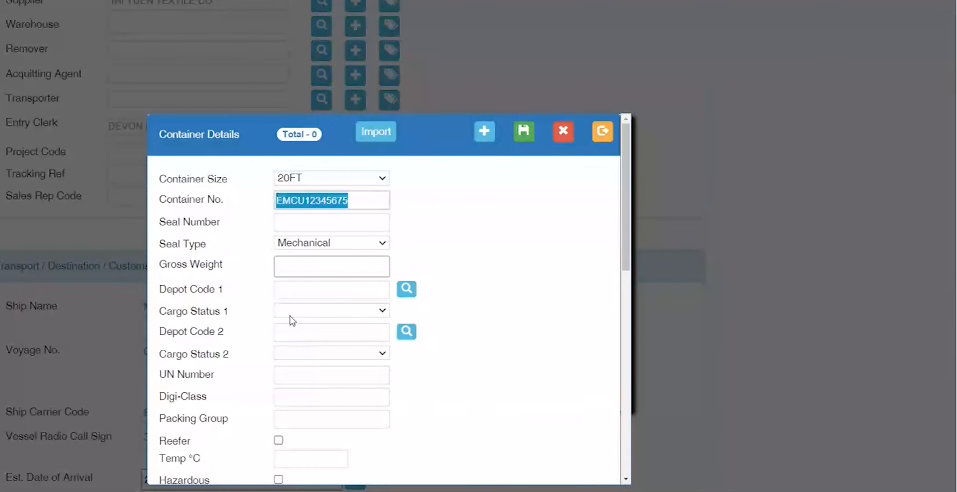
pyautogui.press('Tab')
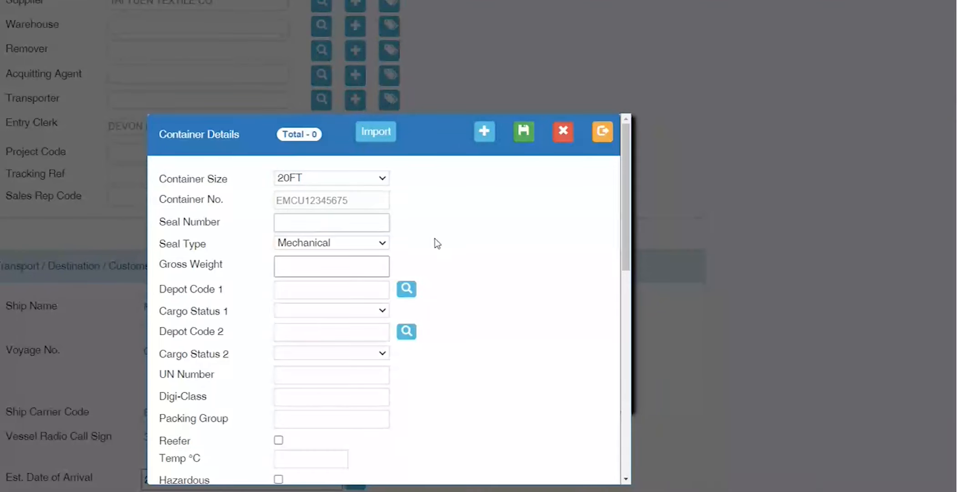
# Step: Enter the seal number, keep Mechanical seal type, set gross weight 100 and keep FCL status
pyautogui.write('SEAL')
pyautogui.press('BackSpace')
pyautogui.press('BackSpace')
pyautogui.press('BackSpace')
pyautogui.press('BackSpace')
pyautogui.press('Tab')
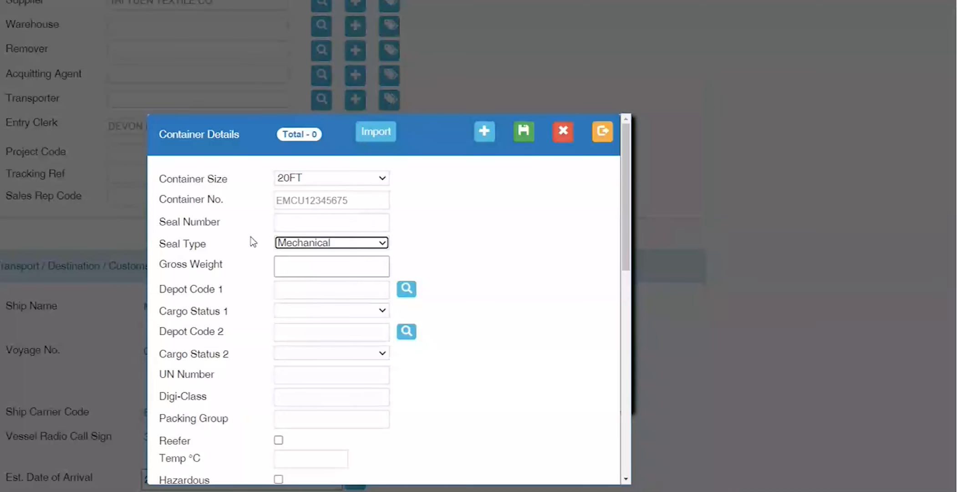
pyautogui.click(378, 244)
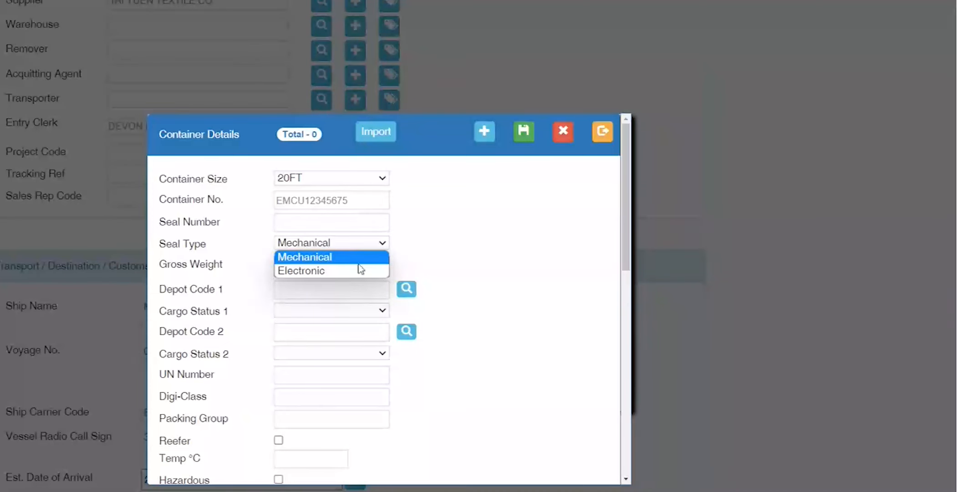
pyautogui.click(218, 272)
pyautogui.click(307, 270)
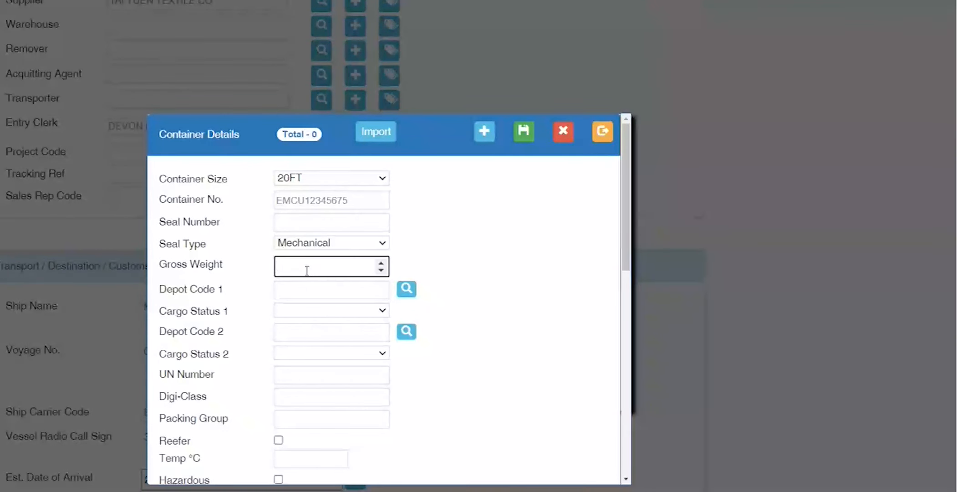
pyautogui.write('6')
pyautogui.press('BackSpace')
pyautogui.write('100')
pyautogui.press('Tab')
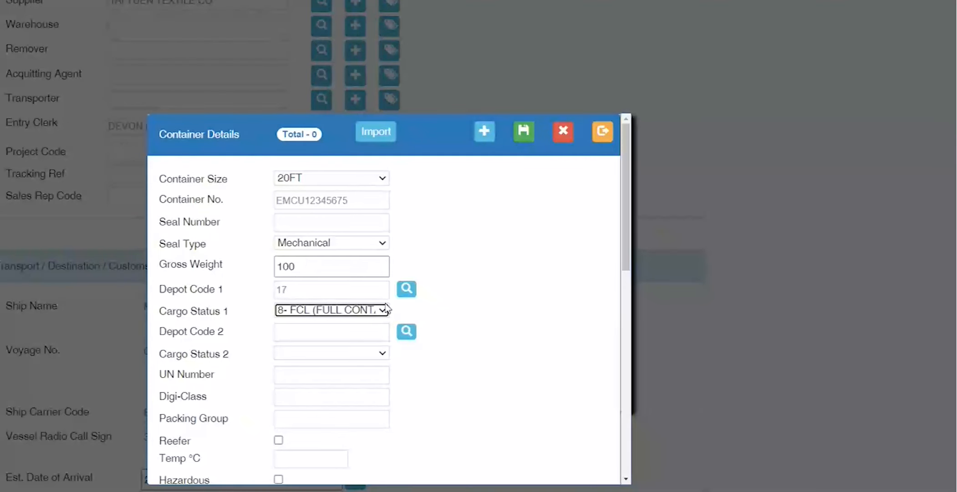
pyautogui.click(398, 298)
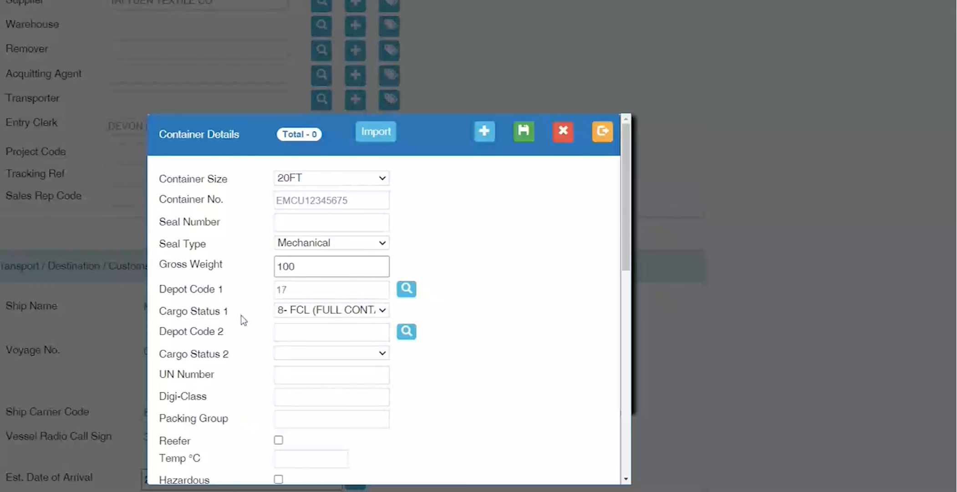
# Step: Point out the Depot Code 1 value 17 and the UN Number field
pyautogui.doubleClick(300, 290)
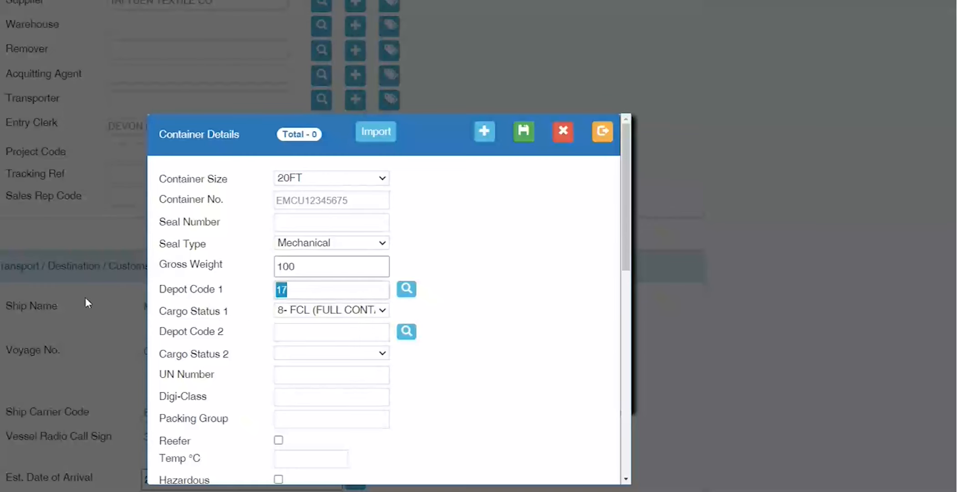
pyautogui.click(295, 328)
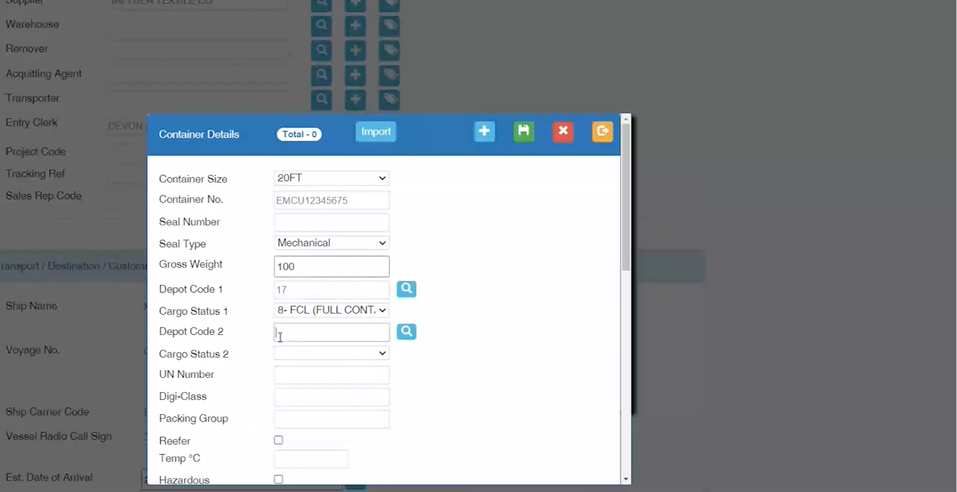
pyautogui.moveTo(221, 336); pyautogui.dragTo(149, 339)
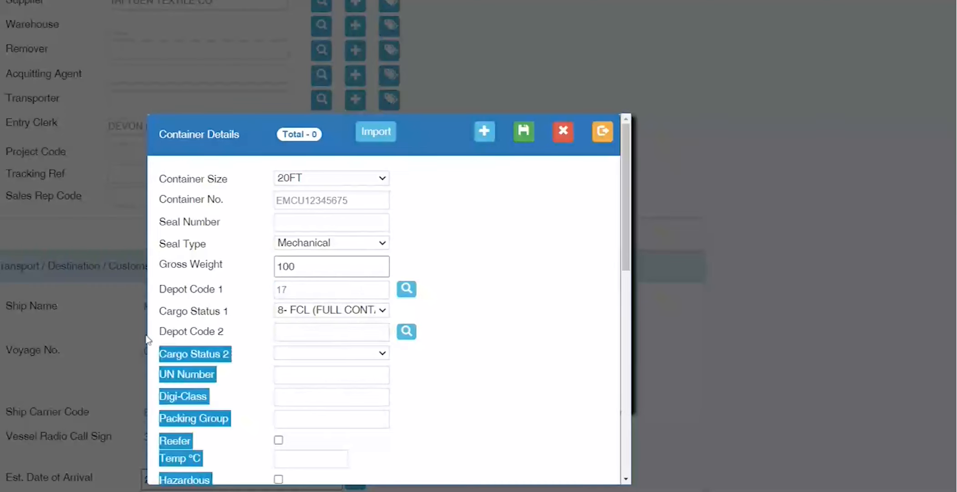
pyautogui.click(256, 359)
pyautogui.moveTo(252, 291); pyautogui.dragTo(167, 290)
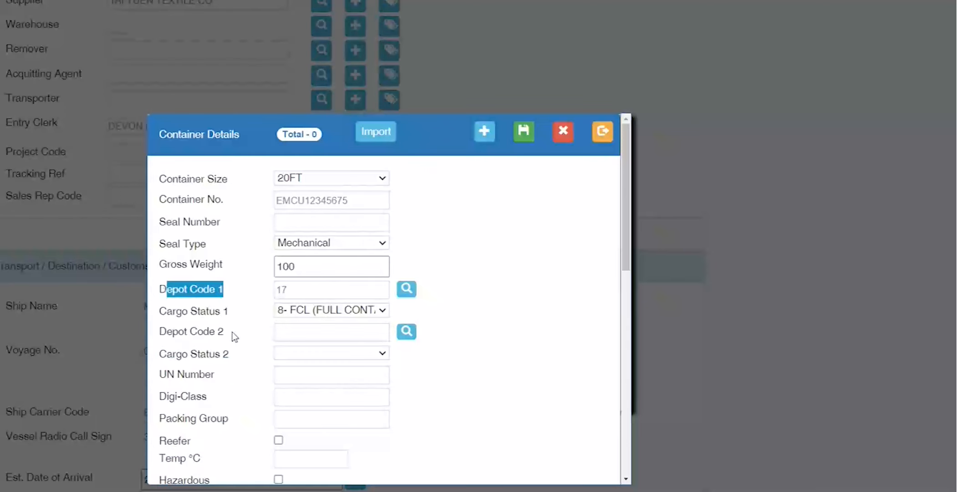
pyautogui.moveTo(215, 374); pyautogui.dragTo(159, 375)
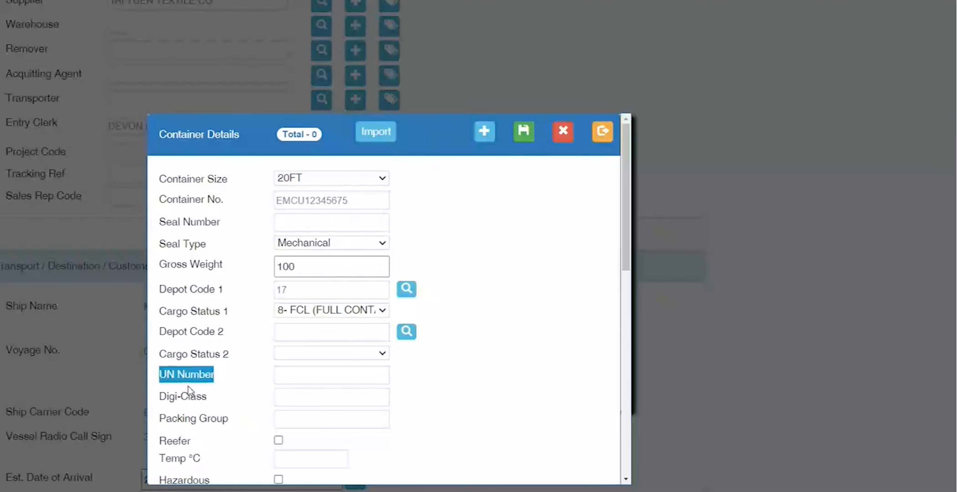
pyautogui.click(186, 415)
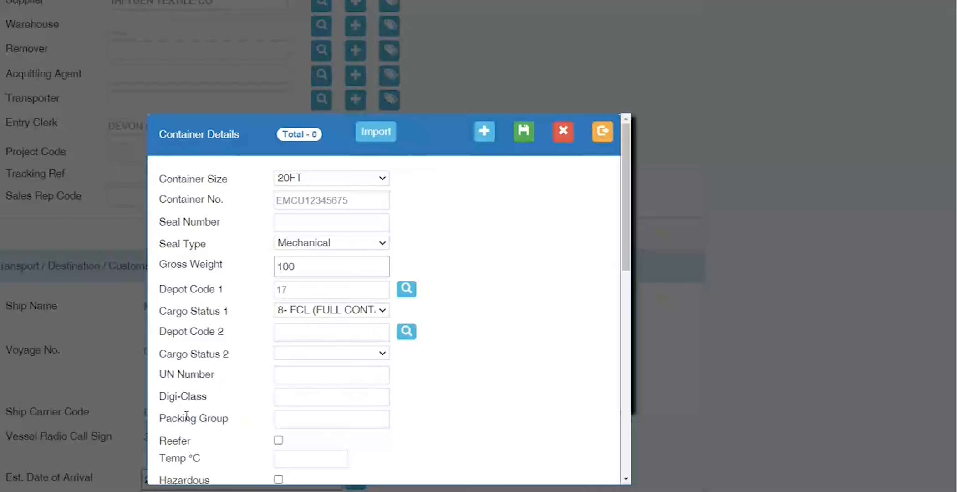
# Step: Enter III III as the container's packing group
pyautogui.click(277, 412)
pyautogui.write('III III')
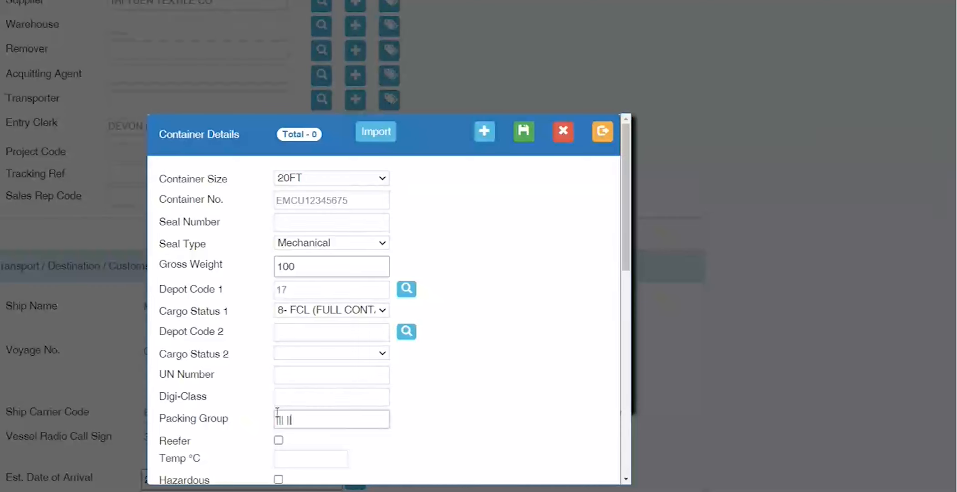
pyautogui.moveTo(293, 417)
pyautogui.mouseDown()
pyautogui.moveTo(272, 426)
pyautogui.moveTo(289, 419)
pyautogui.mouseUp()
# Step: Change the packing group to 3 BY 3, then delete it to leave it blank
pyautogui.moveTo(350, 420); pyautogui.dragTo(175, 417)
pyautogui.write('3 BY 3')
pyautogui.hotkey('ctrl', 'a')
pyautogui.press('BackSpace')
pyautogui.press('Tab')
pyautogui.scroll(-2, 228, 416)
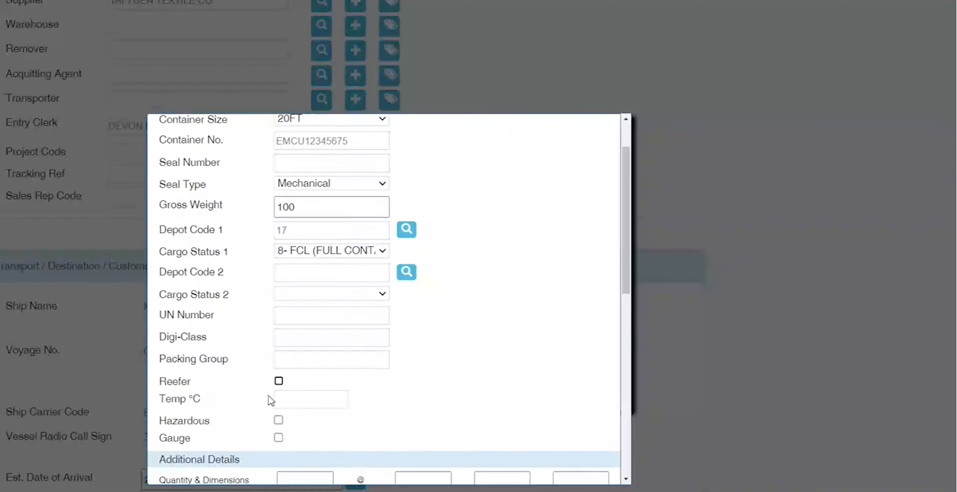
# Step: Try a -30 temperature, Hazardous and Gauge, then clear them all again
pyautogui.click(308, 403)
pyautogui.write('-30')
pyautogui.hotkey('ctrl', 'a')
pyautogui.press('BackSpace')
pyautogui.click(279, 420)
pyautogui.click(279, 420)
pyautogui.click(278, 438)
pyautogui.click(278, 439)
pyautogui.scroll(-3, 223, 444)
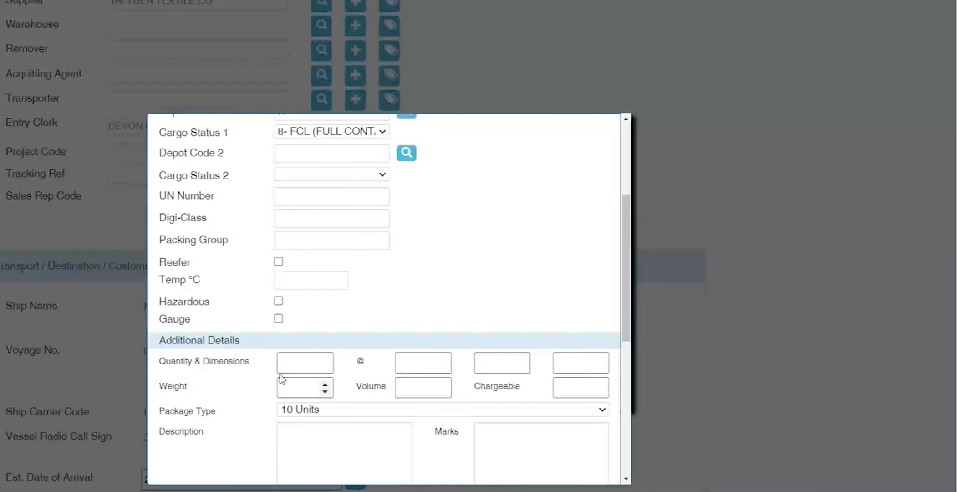
# Step: Enter container quantity 1, weight 100, volume 35 and chargeable 100
pyautogui.click(287, 364)
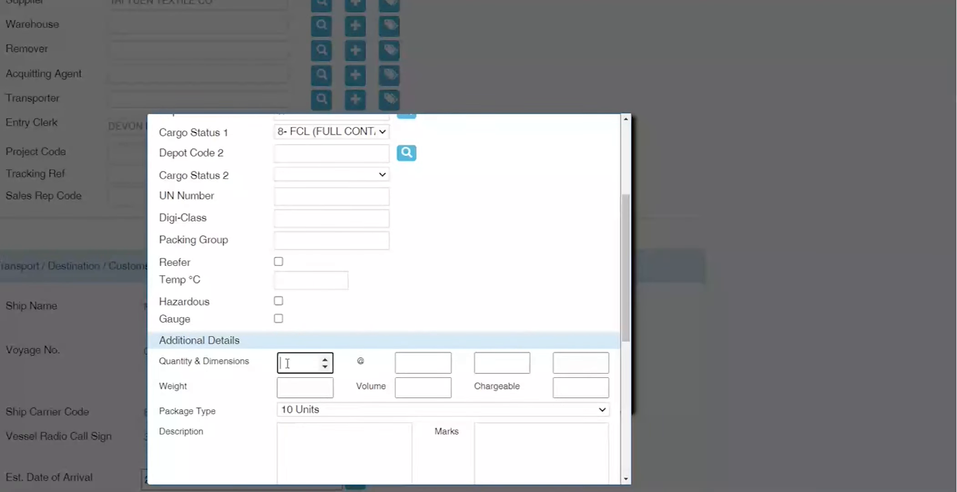
pyautogui.write('1')
pyautogui.click(296, 387)
pyautogui.write('100')
pyautogui.press('Tab')
pyautogui.write('35')
pyautogui.press('Tab')
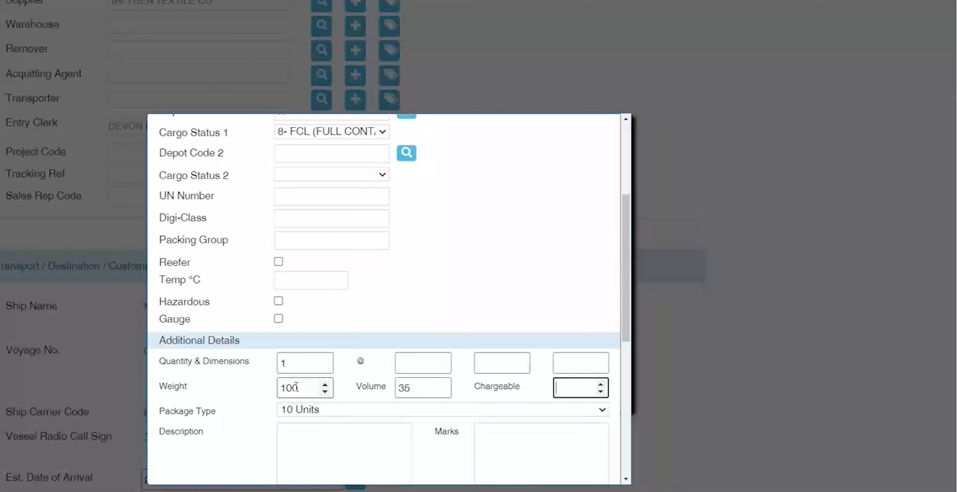
pyautogui.write('90')
pyautogui.press('BackSpace')
pyautogui.press('BackSpace')
pyautogui.write('100')
# Step: Choose PACKAGE as the container's package type
pyautogui.click(385, 406)
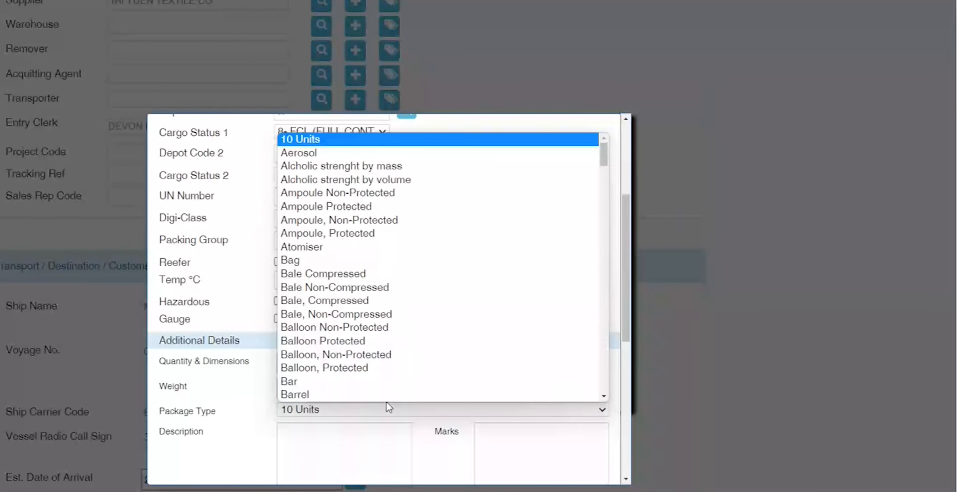
pyautogui.press('p')
pyautogui.click(386, 402)
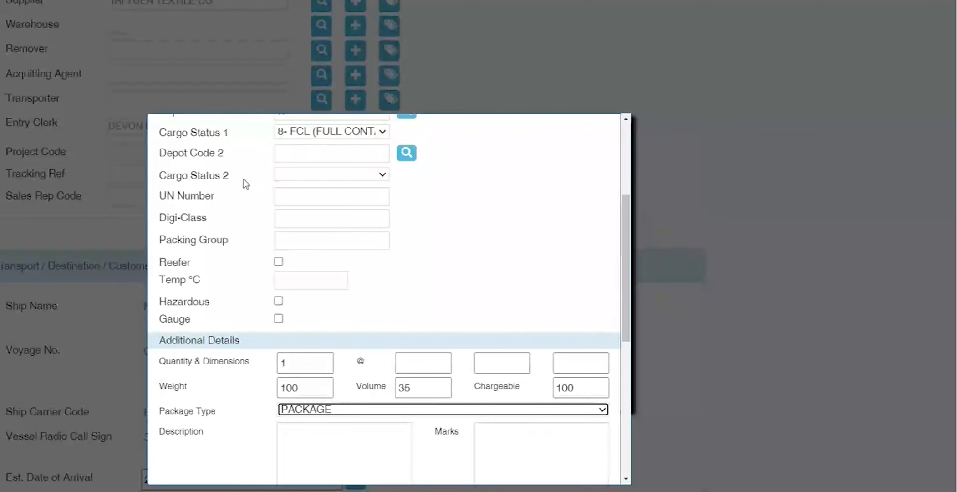
pyautogui.scroll(-5, 329, 270)
pyautogui.scroll(3, 330, 270)
pyautogui.click(380, 283)
pyautogui.click(483, 295)
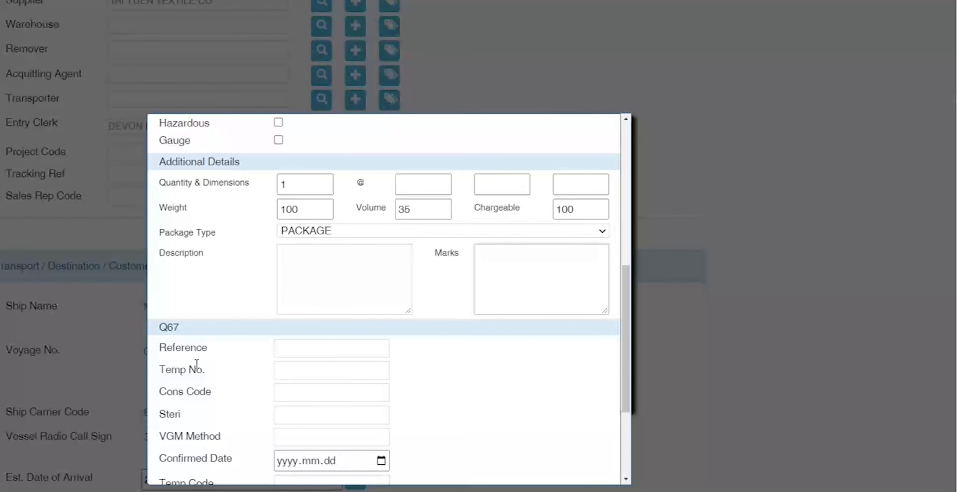
pyautogui.scroll(-3, 197, 364)
pyautogui.moveTo(175, 228); pyautogui.dragTo(228, 461)
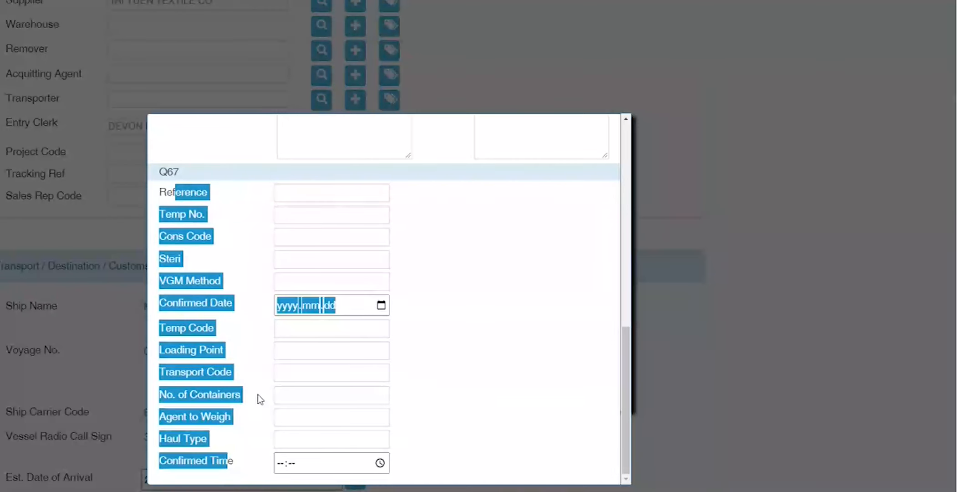
pyautogui.click(258, 395)
pyautogui.scroll(10, 258, 395)
# Step: Shorten the container number to 11 characters and attempt to save it
pyautogui.click(524, 132)
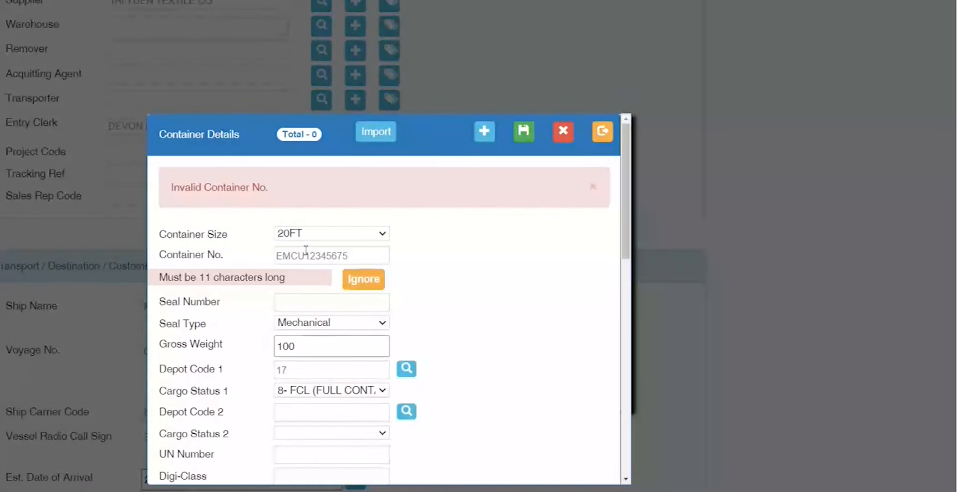
pyautogui.moveTo(374, 256); pyautogui.dragTo(202, 259)
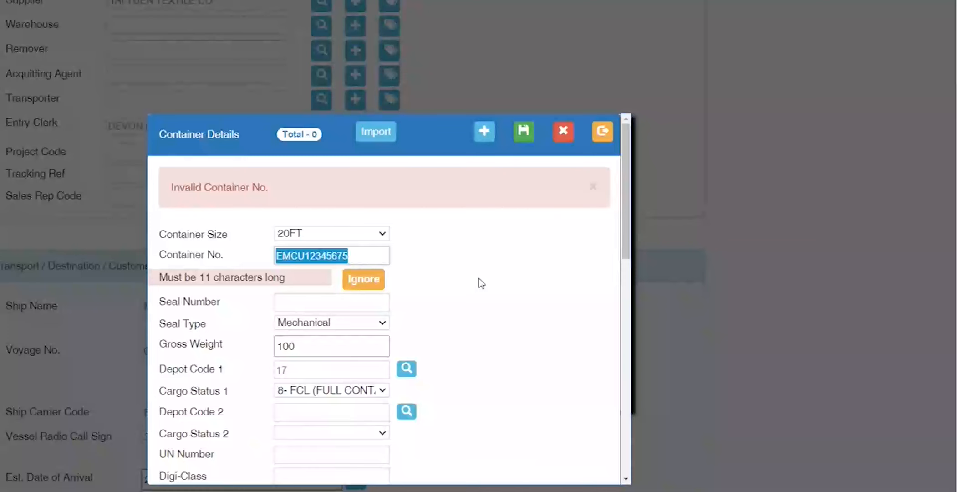
pyautogui.click(374, 256)
pyautogui.press('BackSpace')
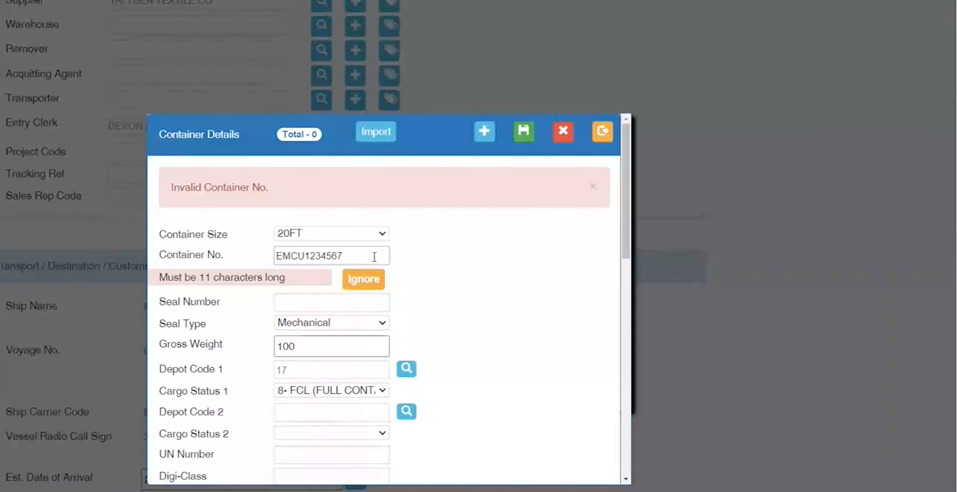
pyautogui.press('BackSpace')
pyautogui.write('5')
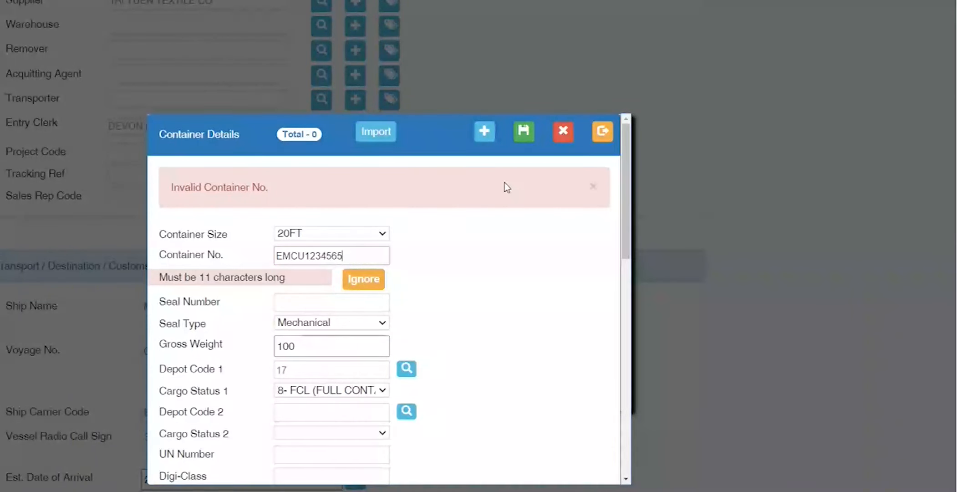
pyautogui.click(527, 142)
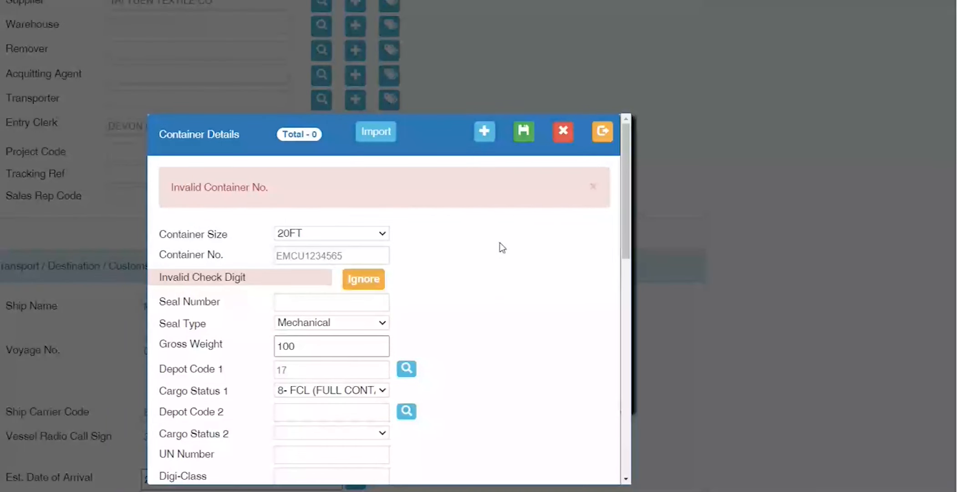
# Step: Correct the container number's final digit to 1, making EMCU1234561
pyautogui.moveTo(179, 277); pyautogui.dragTo(272, 300)
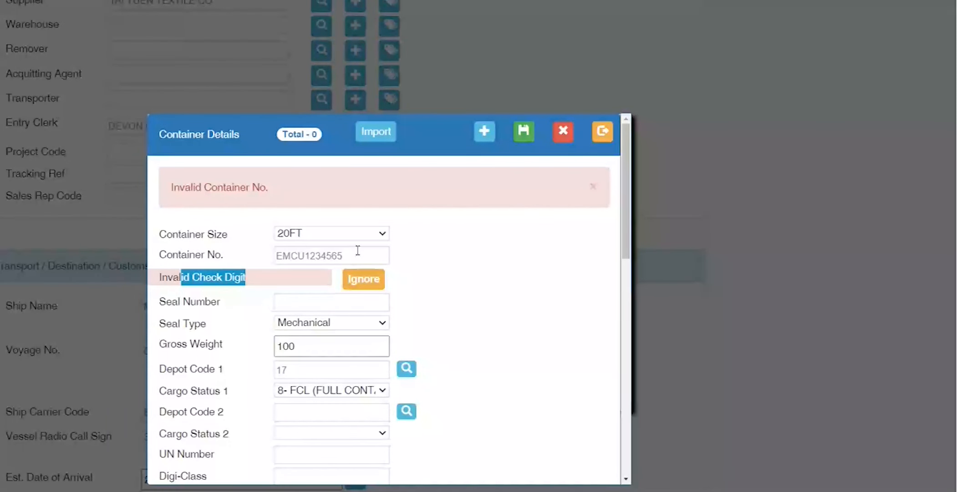
pyautogui.click(347, 259)
pyautogui.press('BackSpace')
pyautogui.write('7')
pyautogui.press('BackSpace')
pyautogui.write('1')
# Step: Ignore the invalid check-digit warning and save the 20FT container EMCU1234561
pyautogui.moveTo(337, 255); pyautogui.dragTo(318, 253)
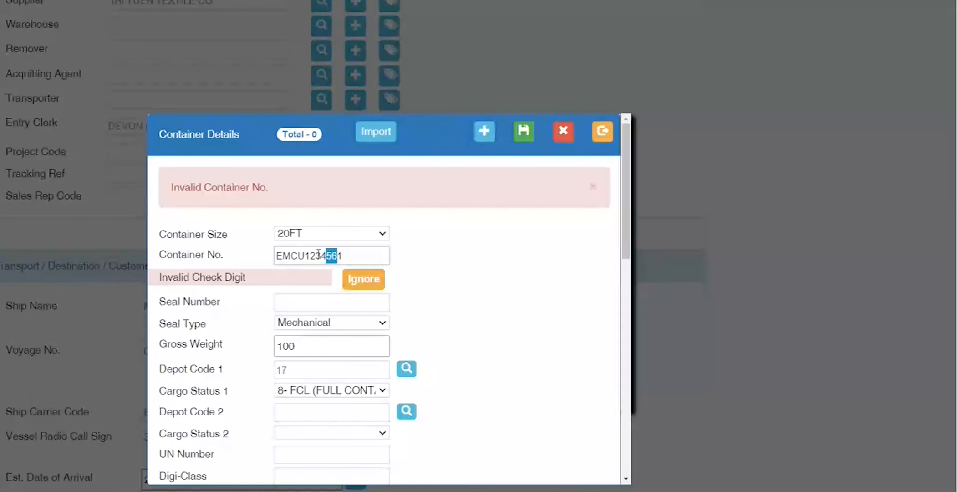
pyautogui.click(360, 274)
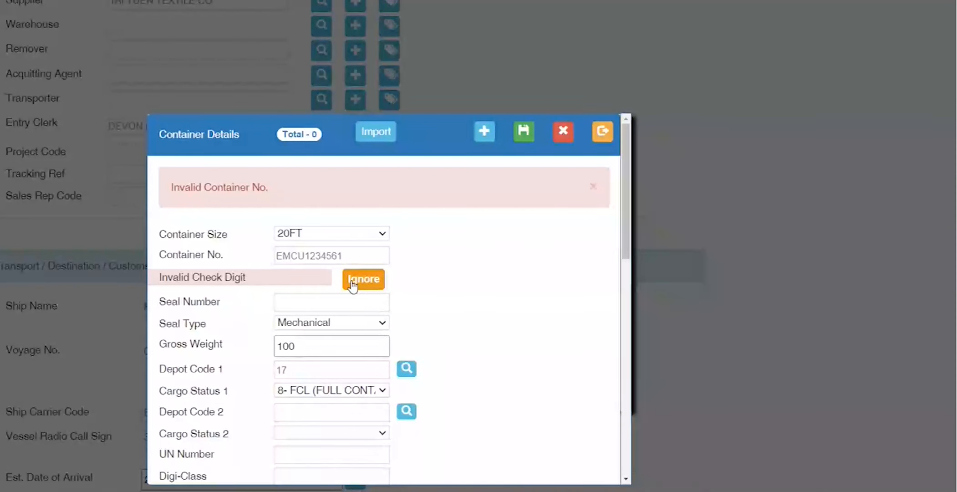
pyautogui.doubleClick(358, 256)
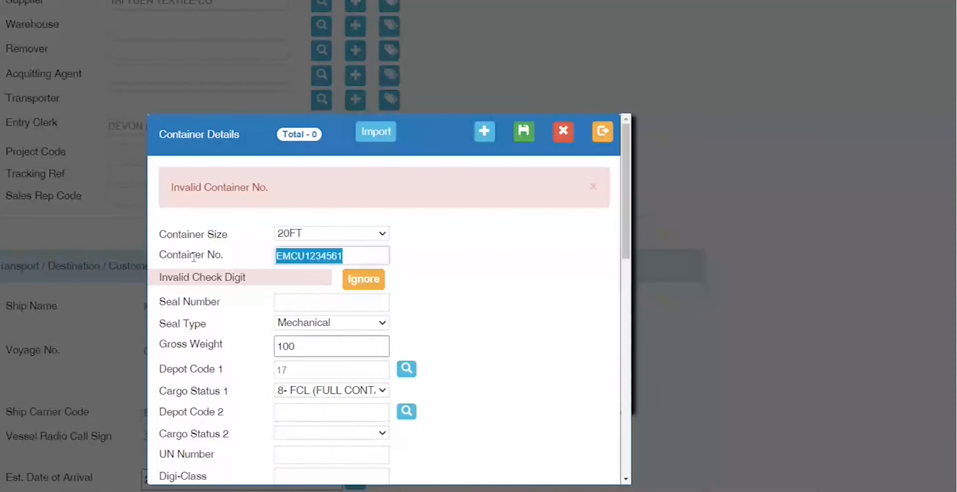
pyautogui.click(373, 286)
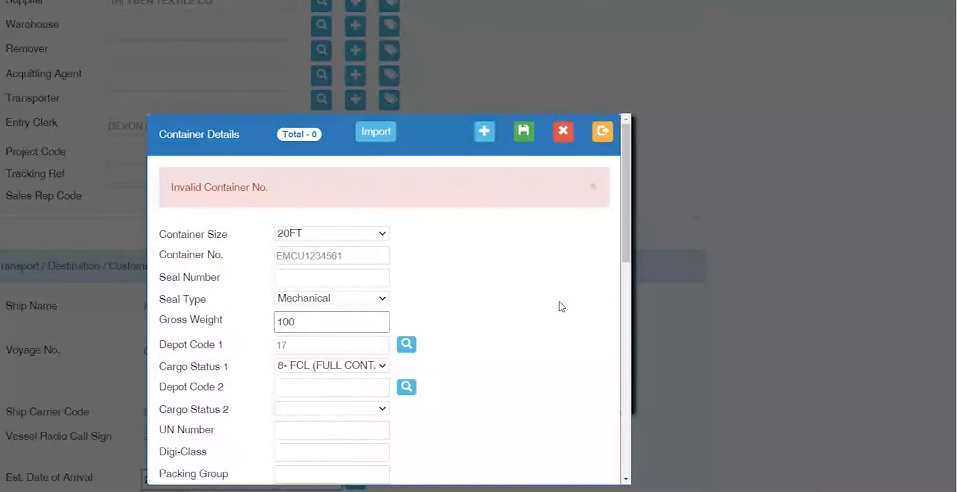
pyautogui.click(524, 131)
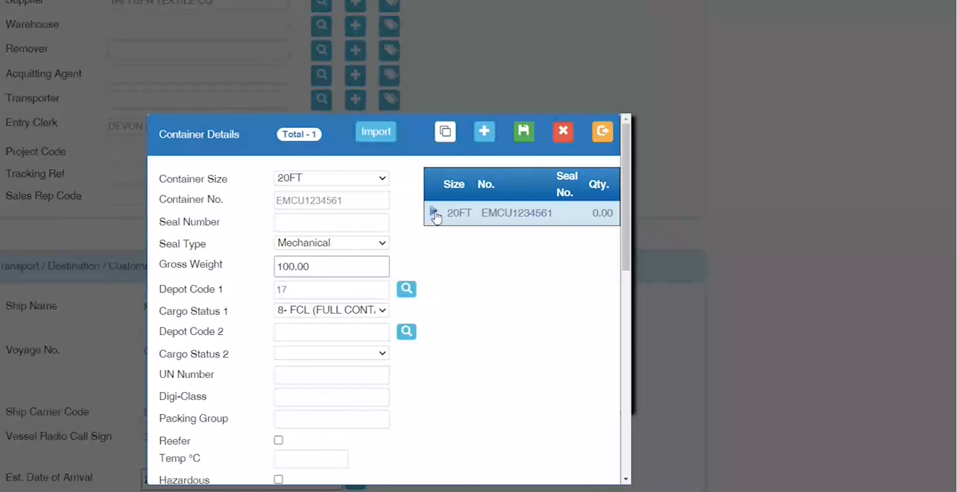
# Step: Load the saved container and copy it twice for two more entries
pyautogui.click(435, 216)
pyautogui.click(446, 137)
pyautogui.click(446, 133)
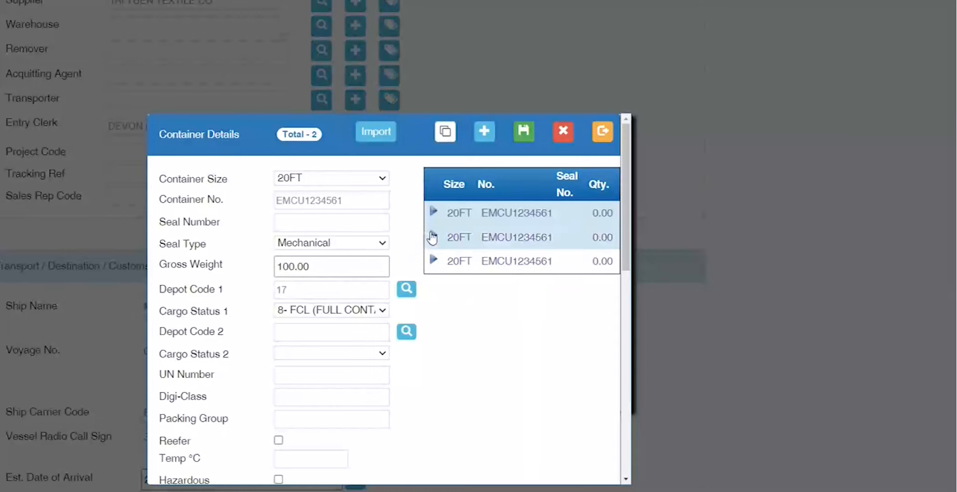
# Step: Change the second container to EMCU1234562, ignore the check-digit warning, and save
pyautogui.click(432, 237)
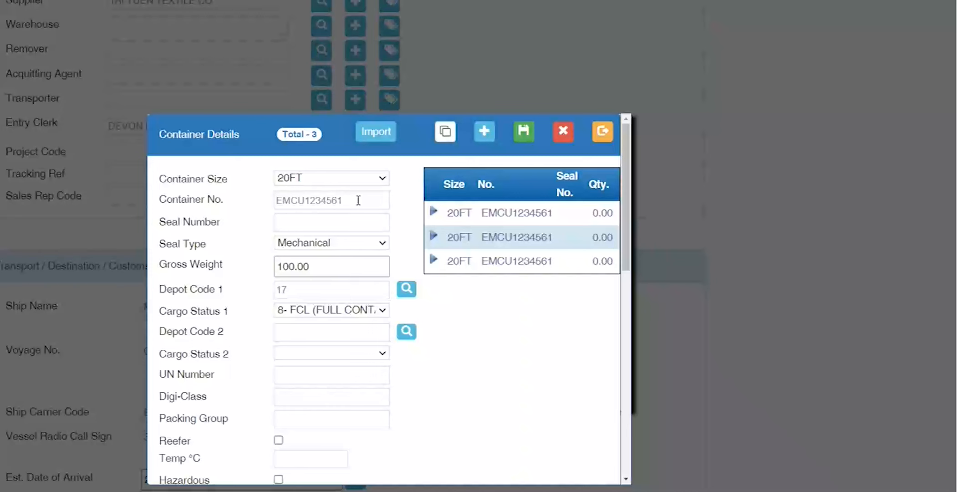
pyautogui.click(358, 200)
pyautogui.press('BackSpace')
pyautogui.write('2')
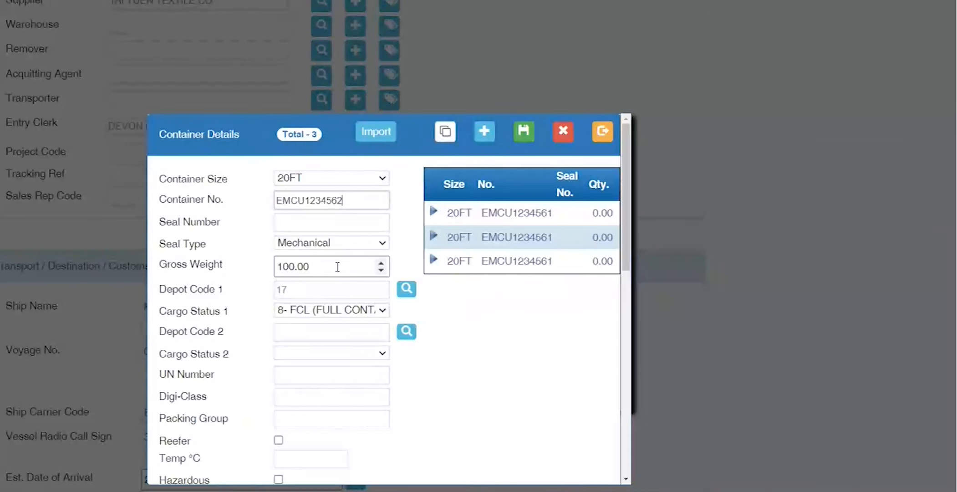
pyautogui.click(523, 131)
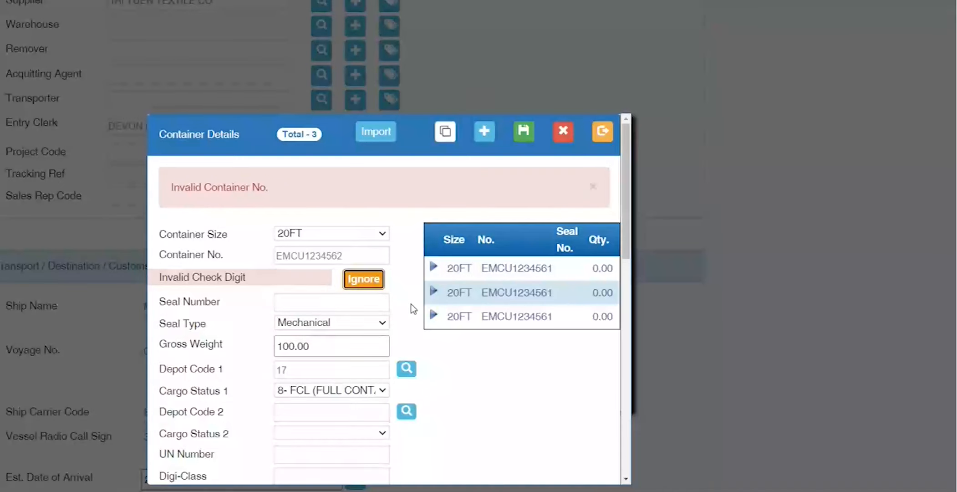
pyautogui.click(359, 279)
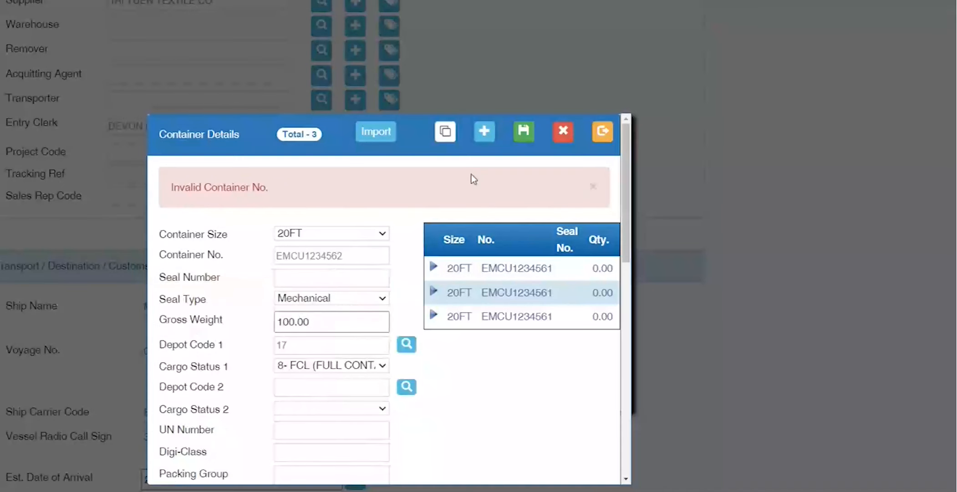
pyautogui.click(524, 132)
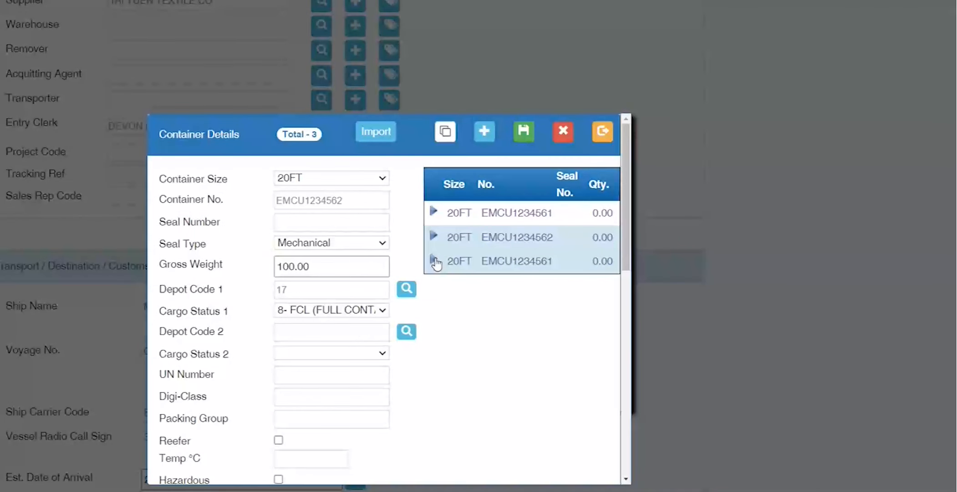
# Step: Change the third container to EMCU1234563, ignore the check-digit warning, and save
pyautogui.click(435, 261)
pyautogui.click(353, 199)
pyautogui.press('BackSpace')
pyautogui.write('3')
pyautogui.press('Tab')
pyautogui.click(524, 133)
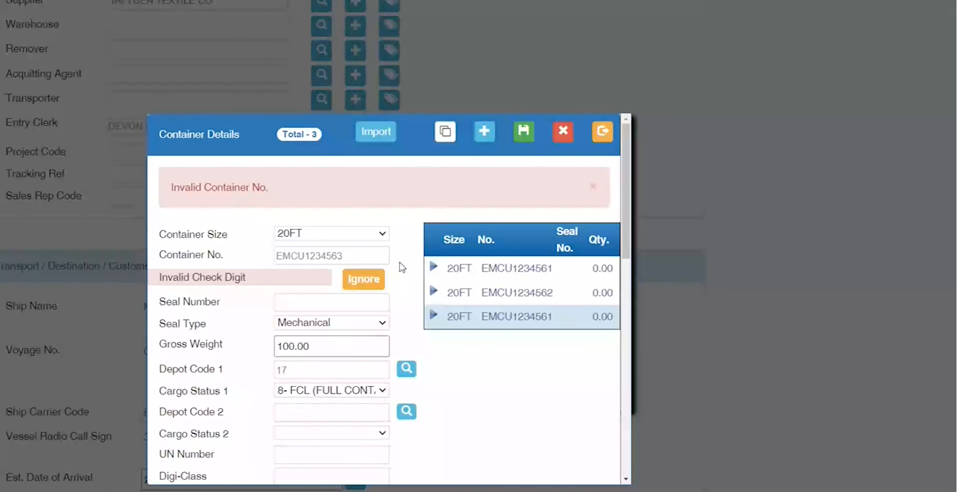
pyautogui.click(363, 279)
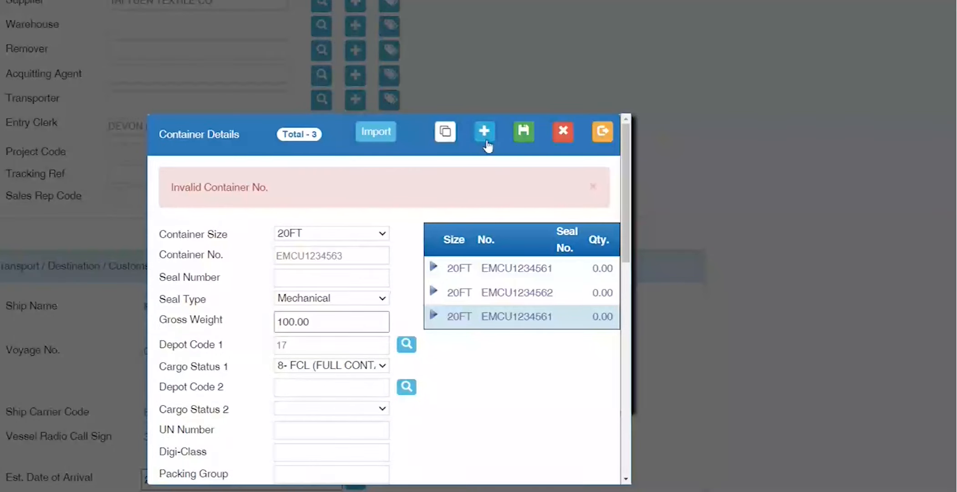
pyautogui.click(524, 132)
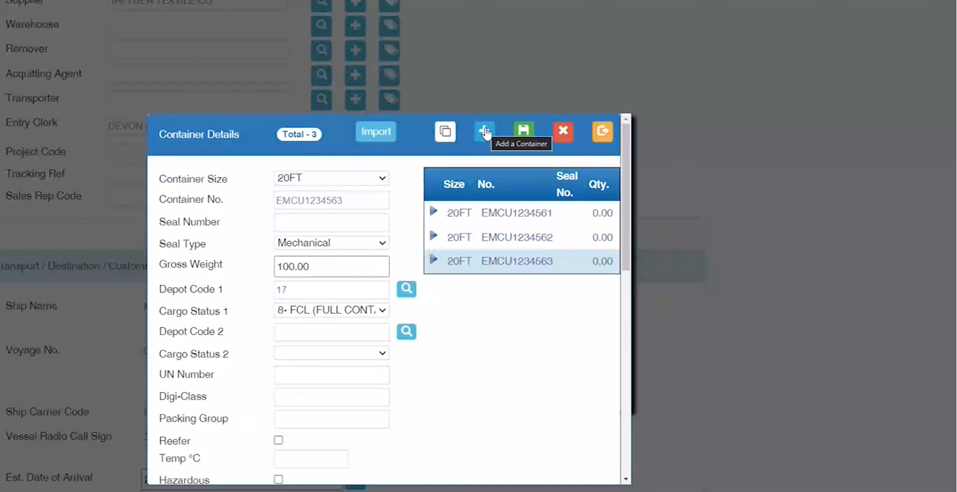
# Step: Close the Container Details window and scroll back up the form
pyautogui.click(604, 132)
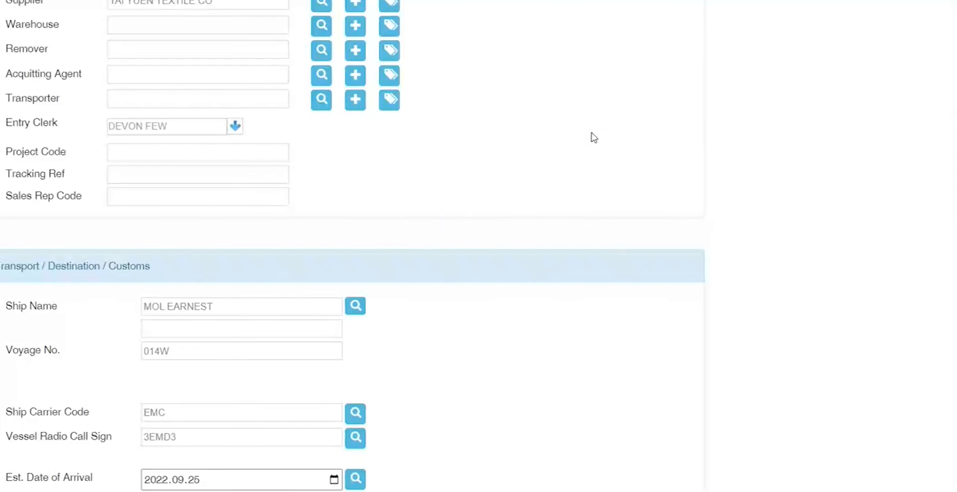
pyautogui.scroll(1, 137, 203)
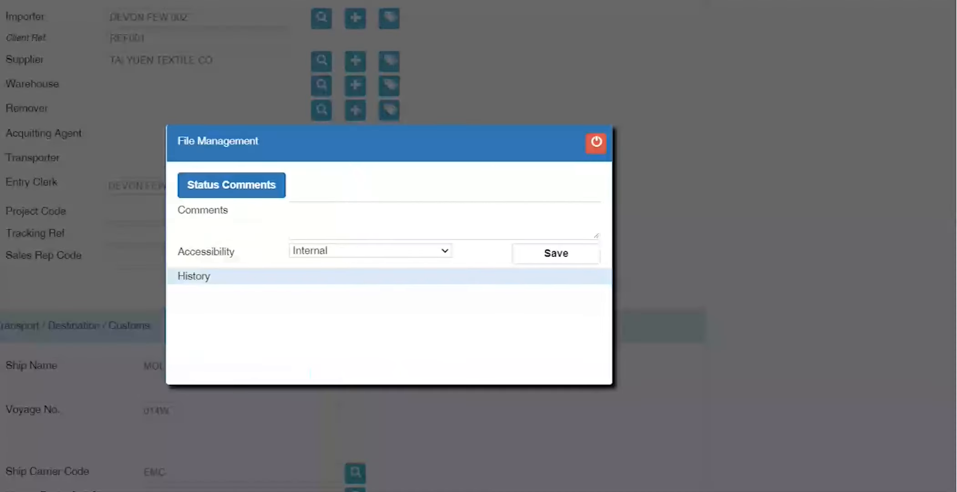
# Step: Make the status comment's accessibility Public, then close the File Management window
pyautogui.click(390, 219)
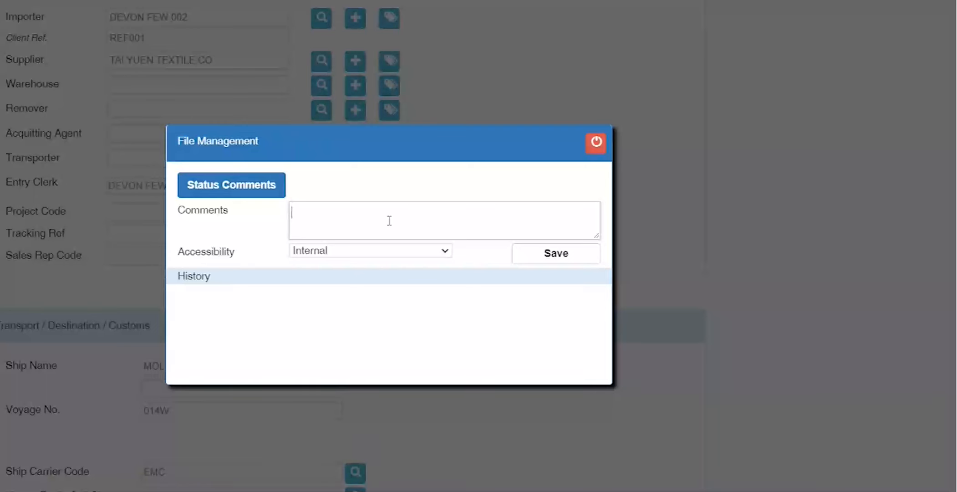
pyautogui.click(373, 250)
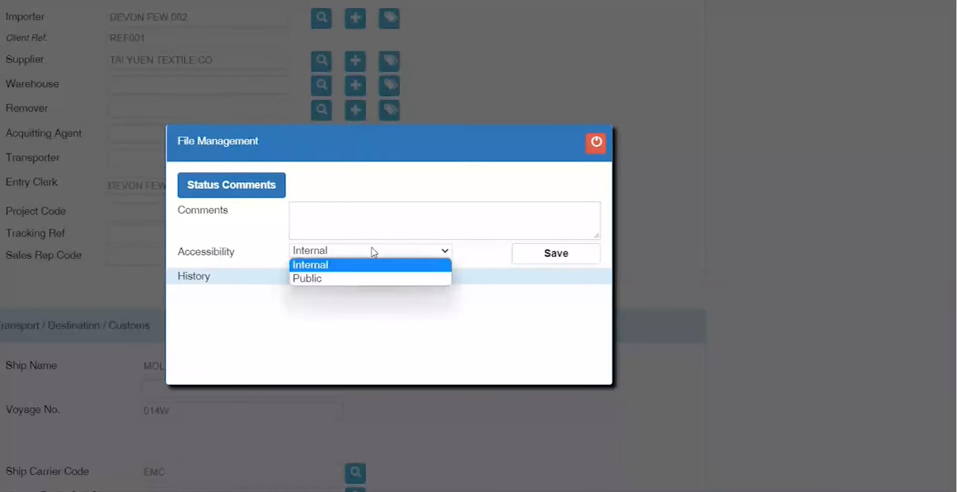
pyautogui.click(353, 279)
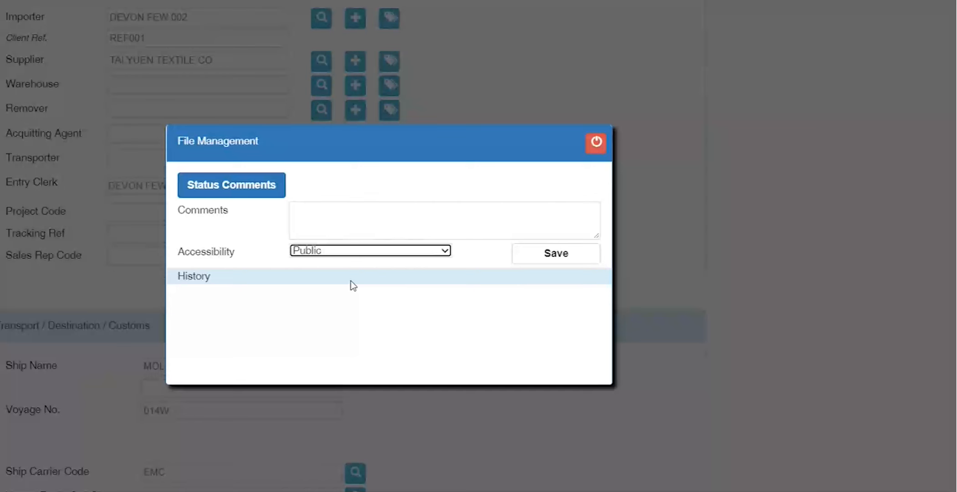
pyautogui.click(351, 250)
pyautogui.click(321, 280)
pyautogui.click(596, 152)
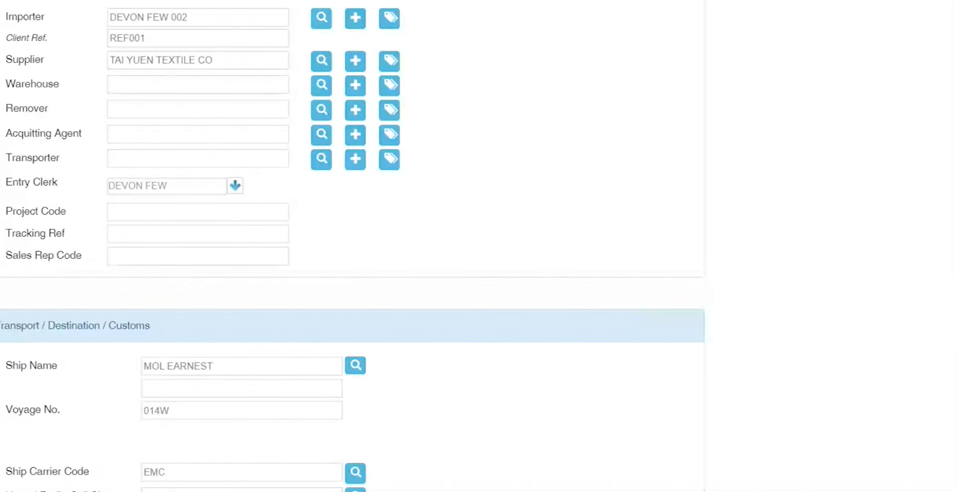
# Step: Open the Milestones popup showing ATD Port of Load and ETA Destination Port dates
pyautogui.click(73, 226)
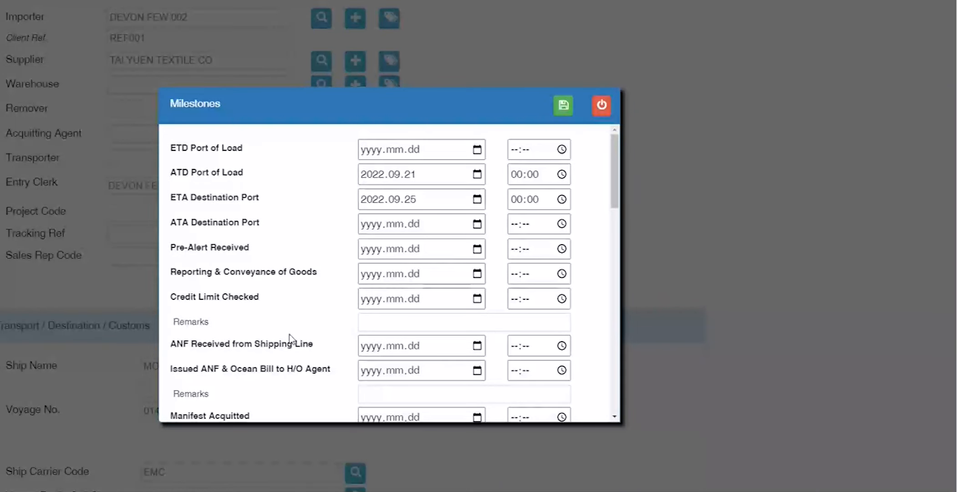
pyautogui.moveTo(264, 213); pyautogui.dragTo(168, 181)
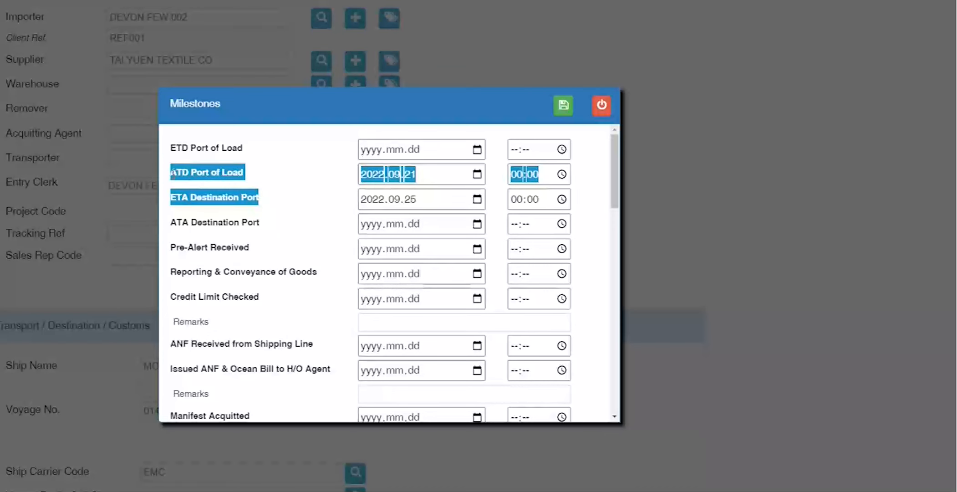
pyautogui.scroll(-6, 349, 238)
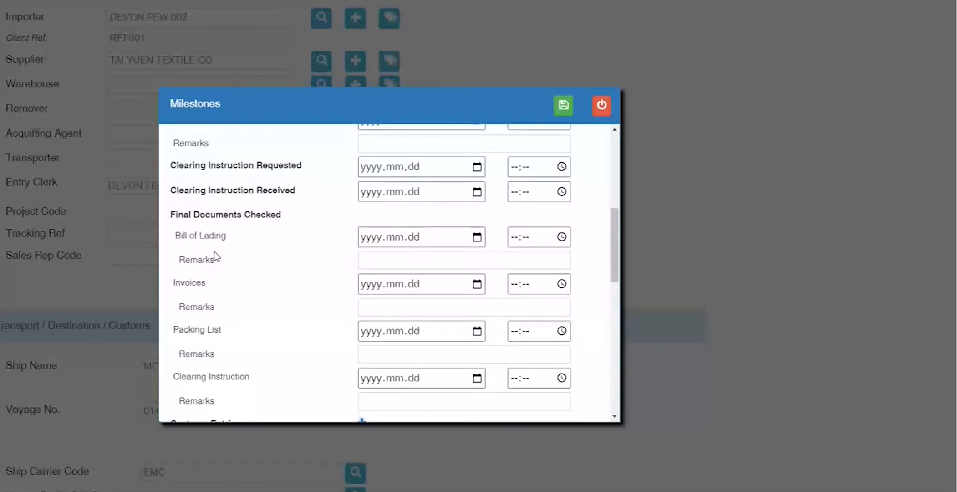
pyautogui.scroll(-4, 218, 255)
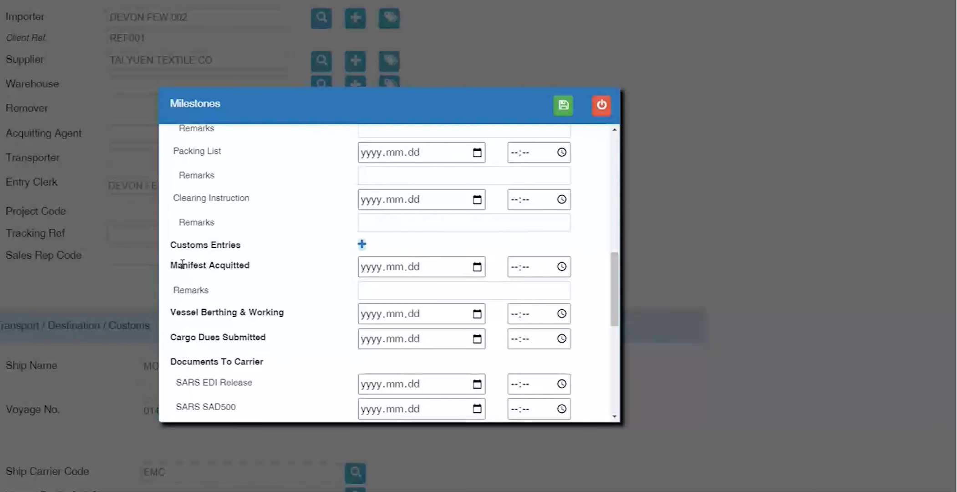
pyautogui.moveTo(171, 243); pyautogui.dragTo(264, 252)
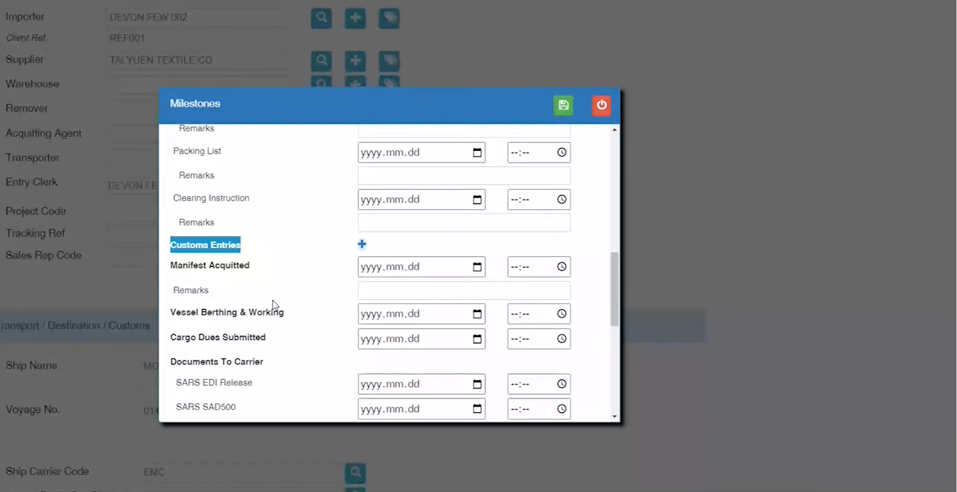
pyautogui.scroll(-3, 255, 346)
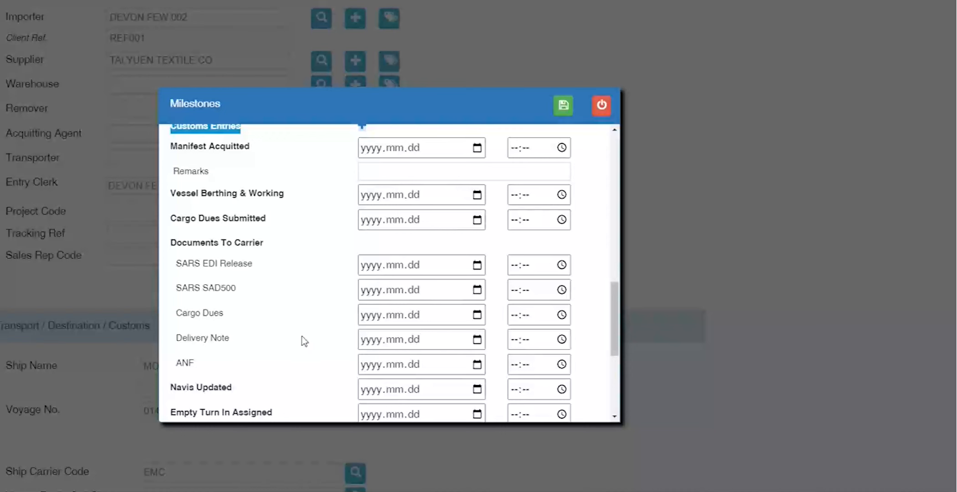
pyautogui.scroll(-1, 302, 337)
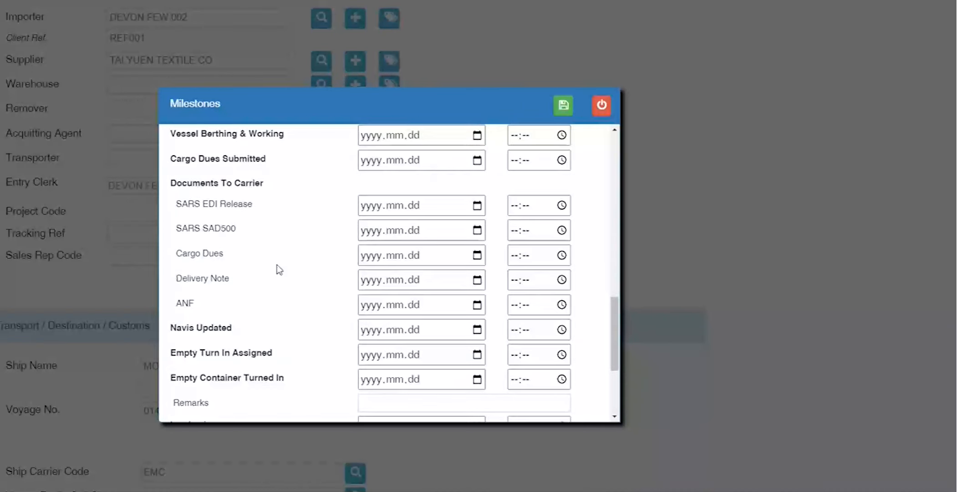
pyautogui.scroll(4, 279, 270)
pyautogui.scroll(-5, 279, 270)
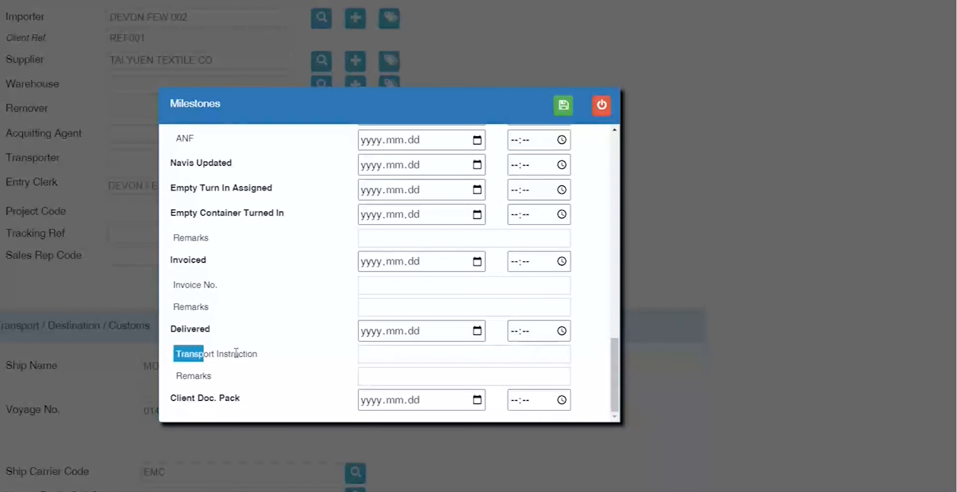
pyautogui.tripleClick(178, 353)
pyautogui.moveTo(179, 338); pyautogui.dragTo(238, 335)
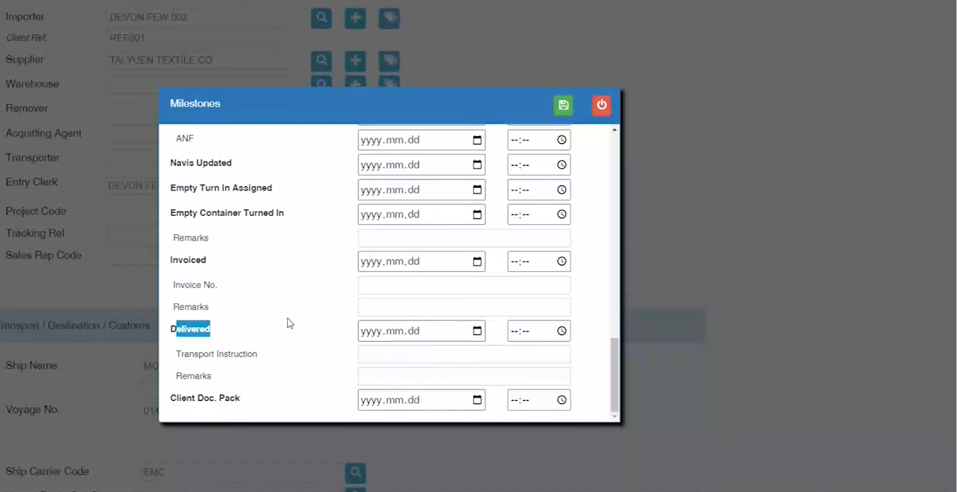
pyautogui.doubleClick(203, 329)
# Step: Close Milestones and scroll the form back to General Registration Info
pyautogui.click(601, 109)
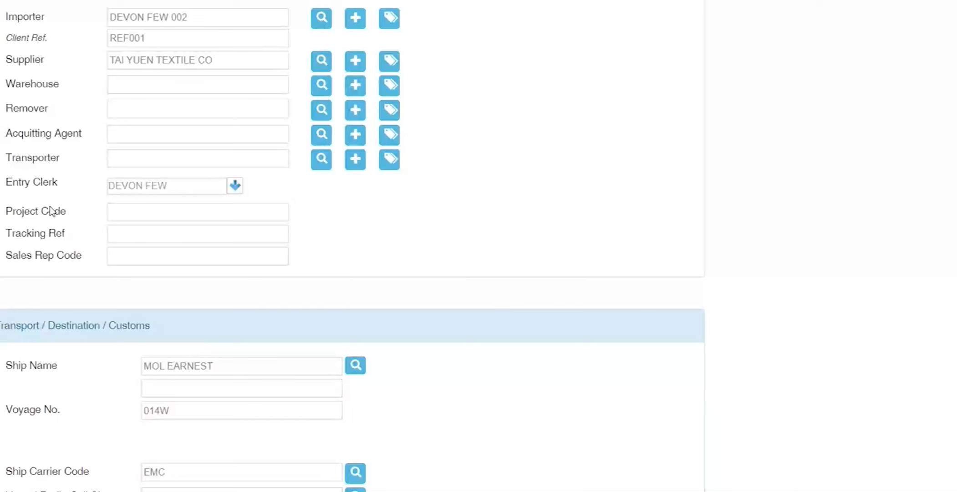
pyautogui.scroll(5, 52, 212)
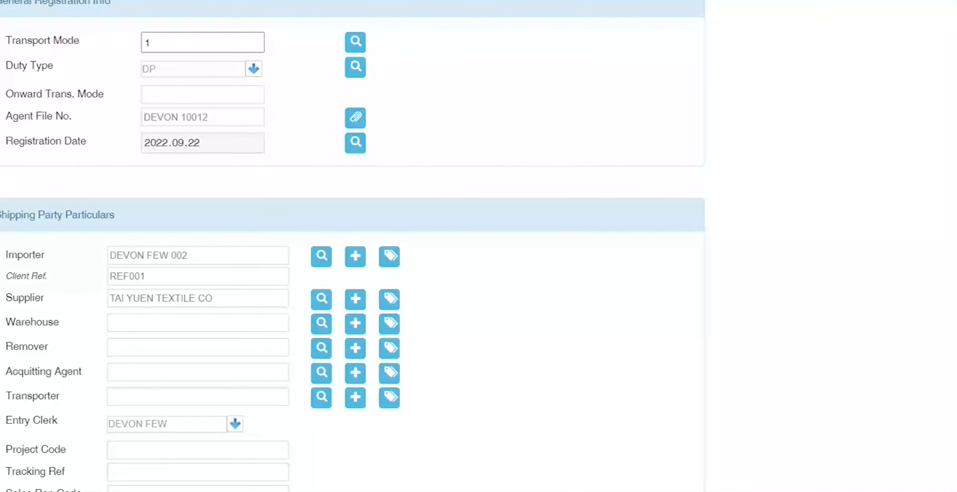
pyautogui.scroll(3, 354, 246)
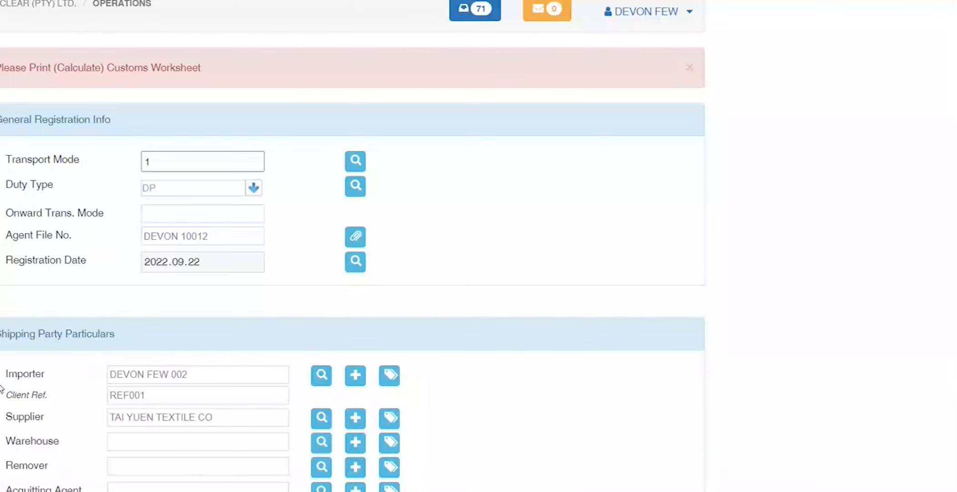
pyautogui.scroll(-1, 1, 390)
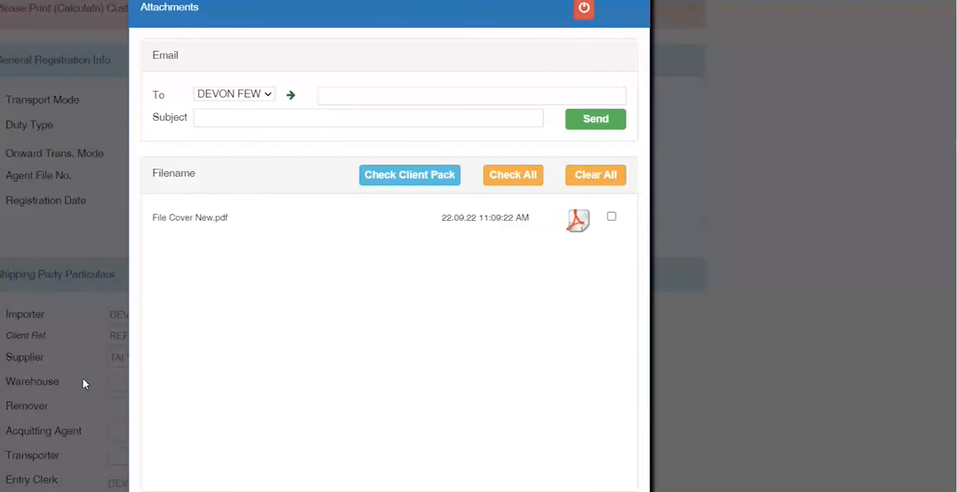
# Step: Send File Cover New.pdf to the user's own e-mail address with subject TEST
pyautogui.click(361, 97)
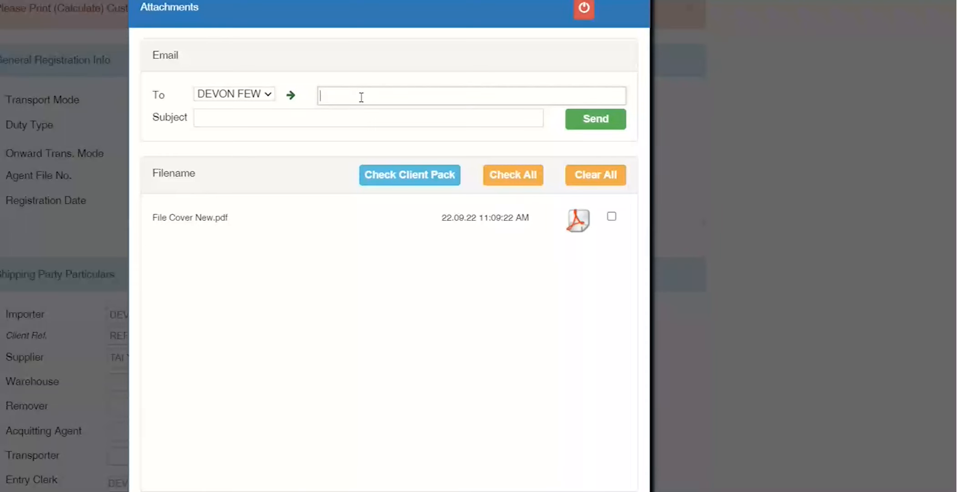
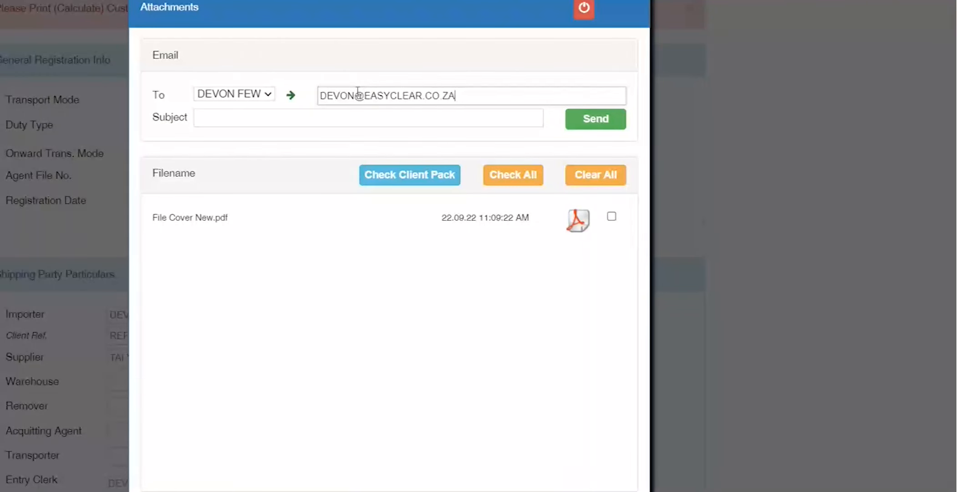
pyautogui.click(356, 115)
pyautogui.write('TEST')
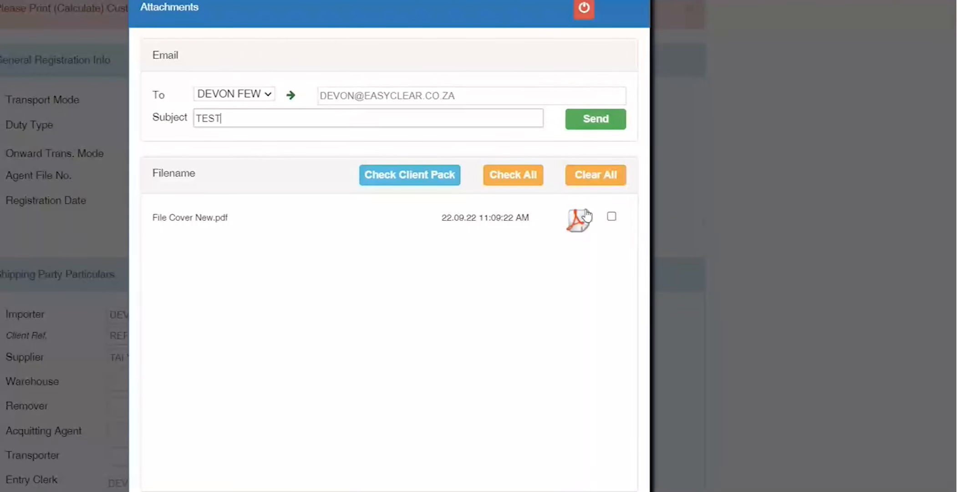
pyautogui.click(611, 216)
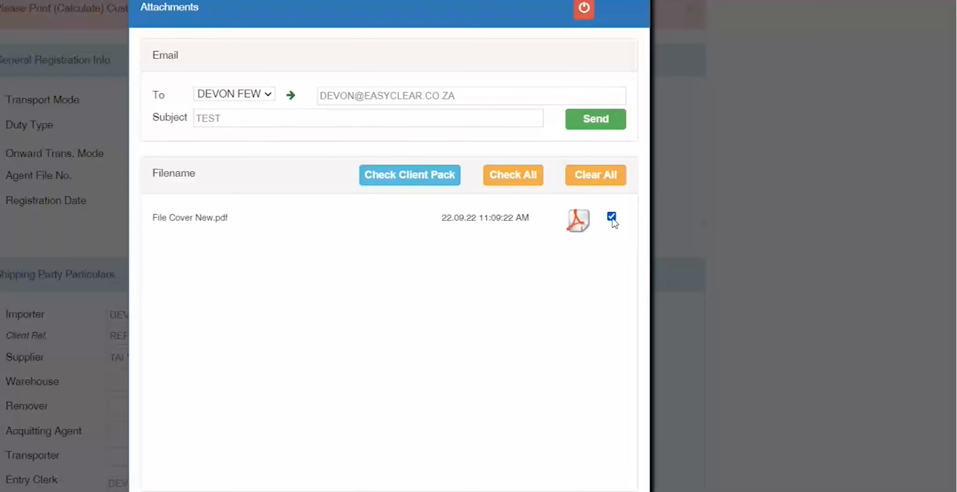
pyautogui.moveTo(231, 218); pyautogui.dragTo(152, 218)
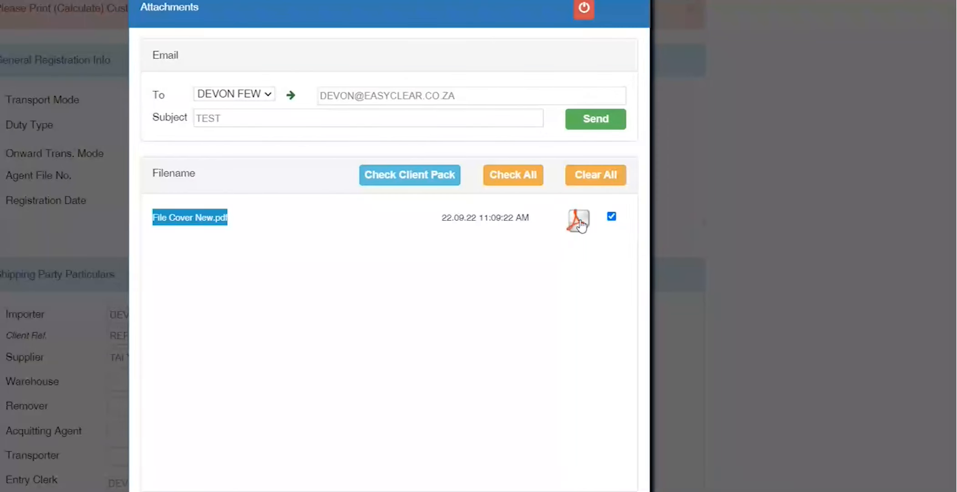
pyautogui.click(596, 119)
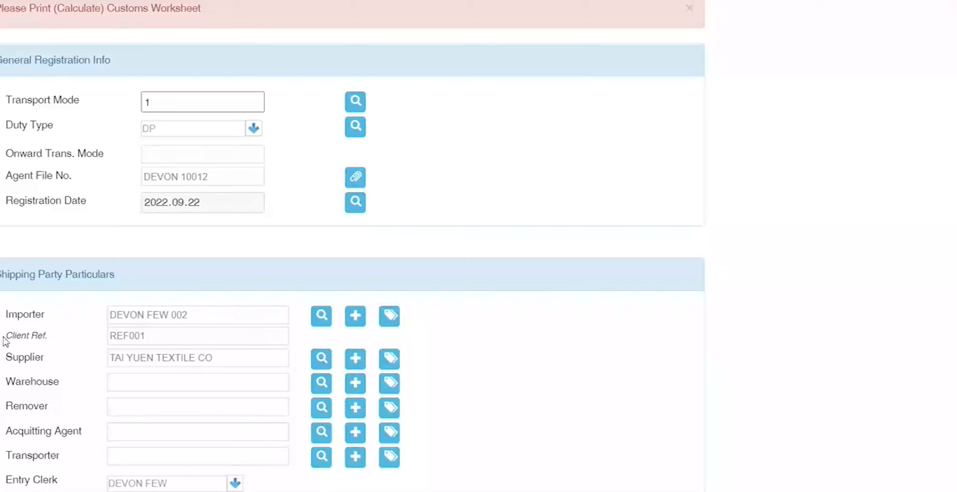
# Step: Confirm EMC as the Ship Carrier Code under Transport / Destination / Customs
pyautogui.scroll(-5, 7, 337)
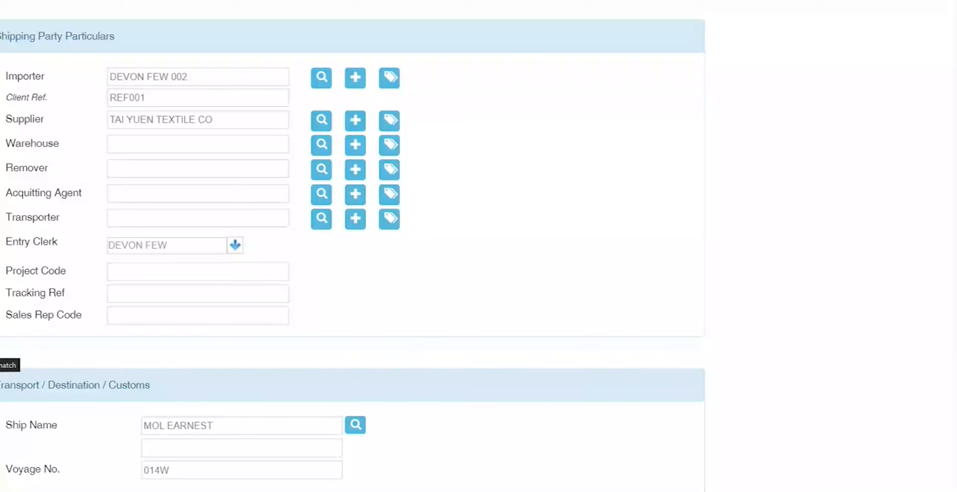
pyautogui.scroll(-4, 139, 363)
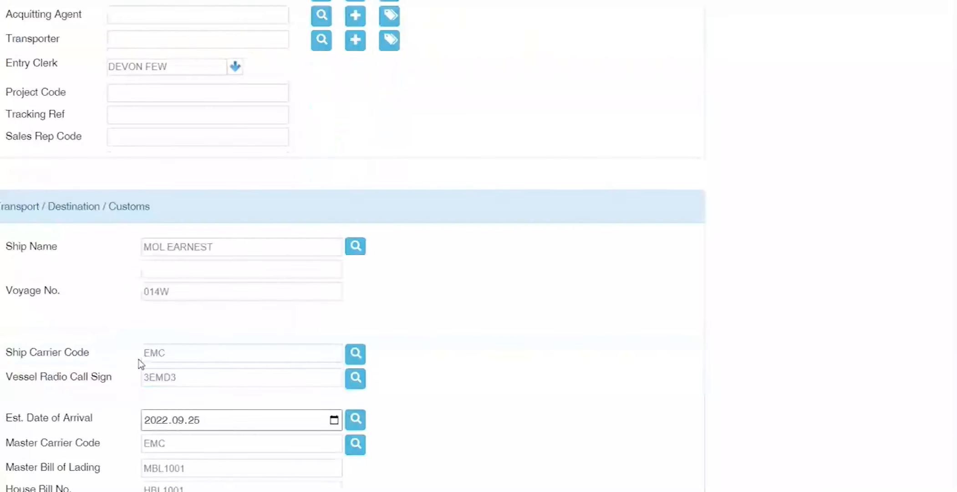
pyautogui.click(185, 351)
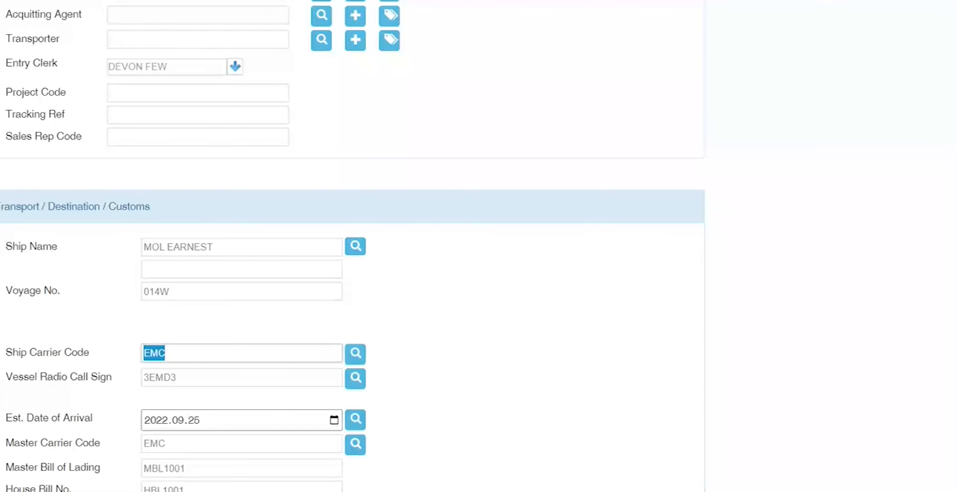
pyautogui.press('Tab')
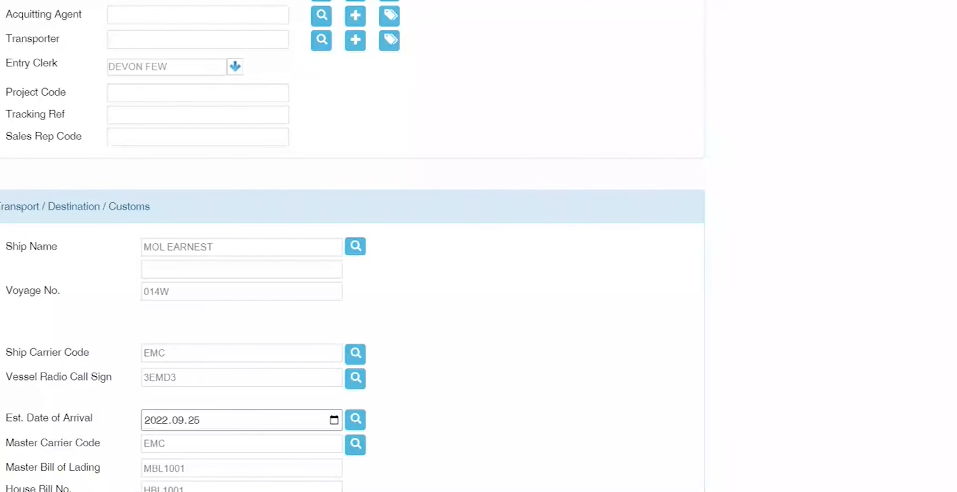
pyautogui.scroll(5, 16, 221)
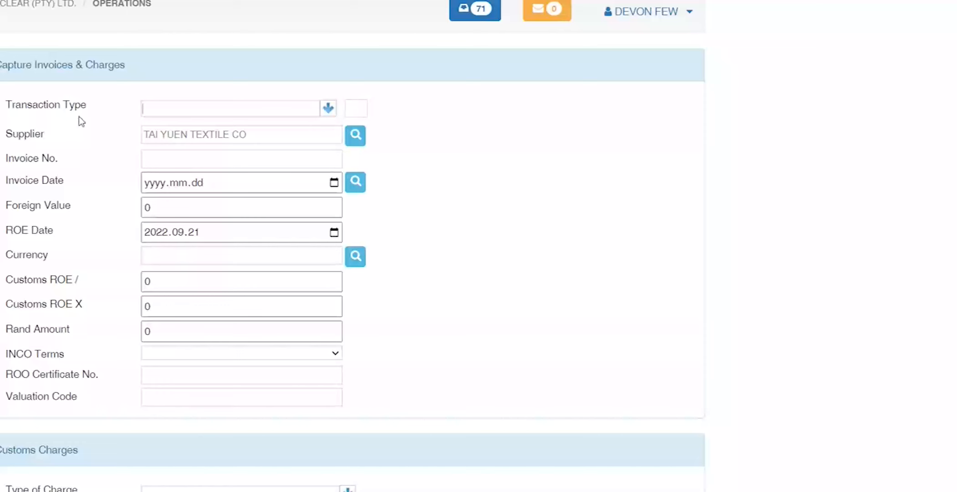
# Step: Select Foreign Invoice as the transaction type, re-choosing it from the list to confirm
pyautogui.write('Foreign Invoice')
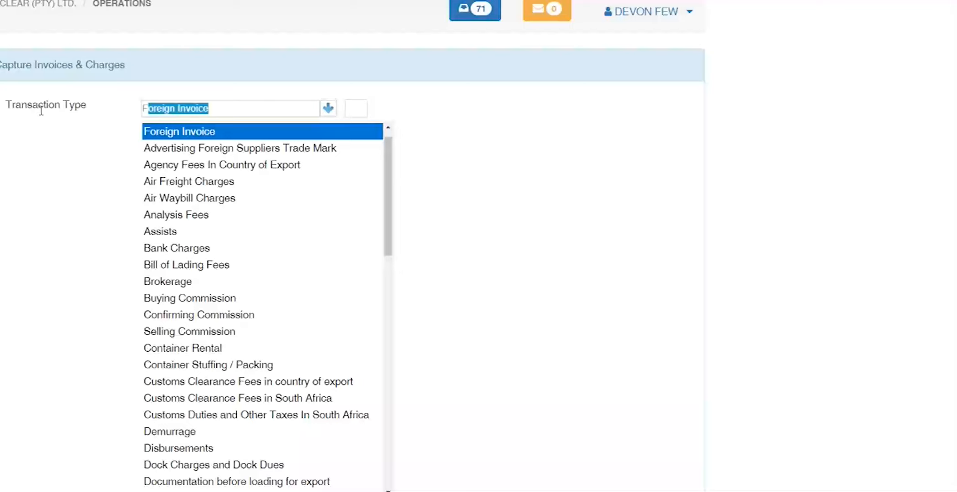
pyautogui.press('Return')
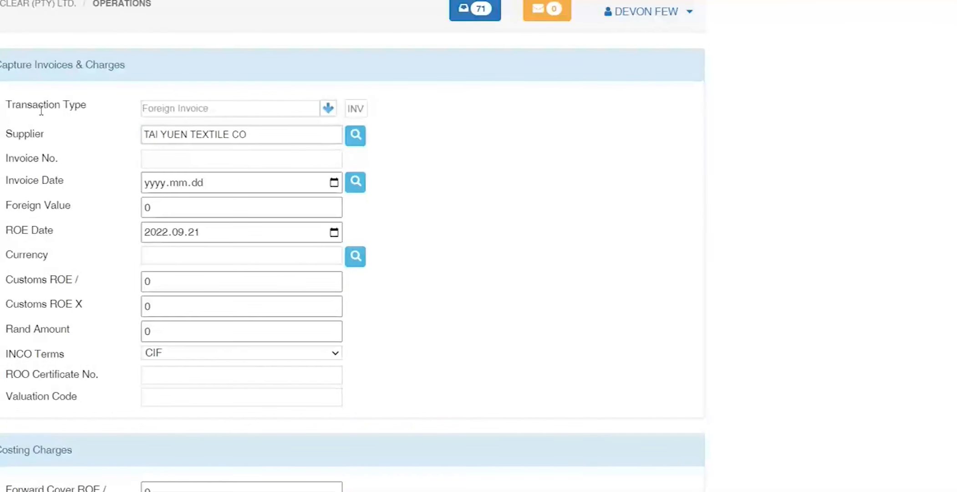
pyautogui.click(246, 108)
pyautogui.press('Up')
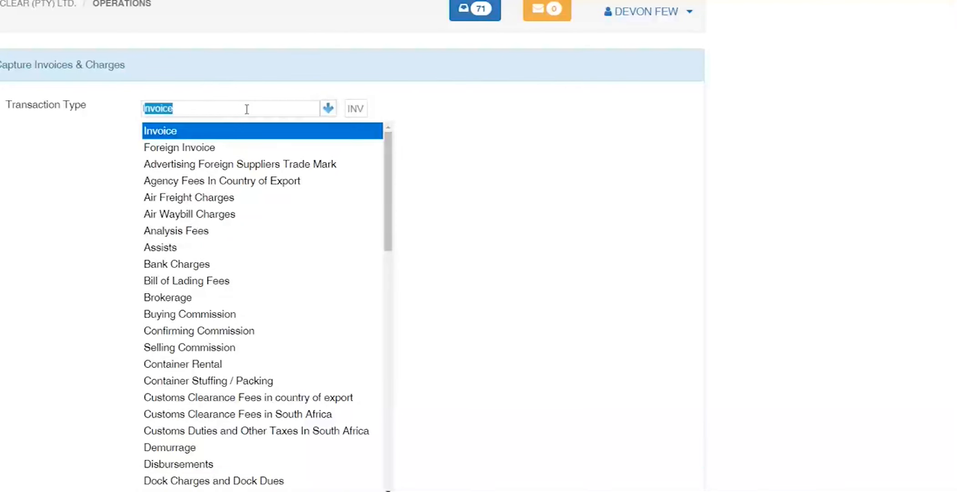
pyautogui.press('Down')
pyautogui.press('Return')
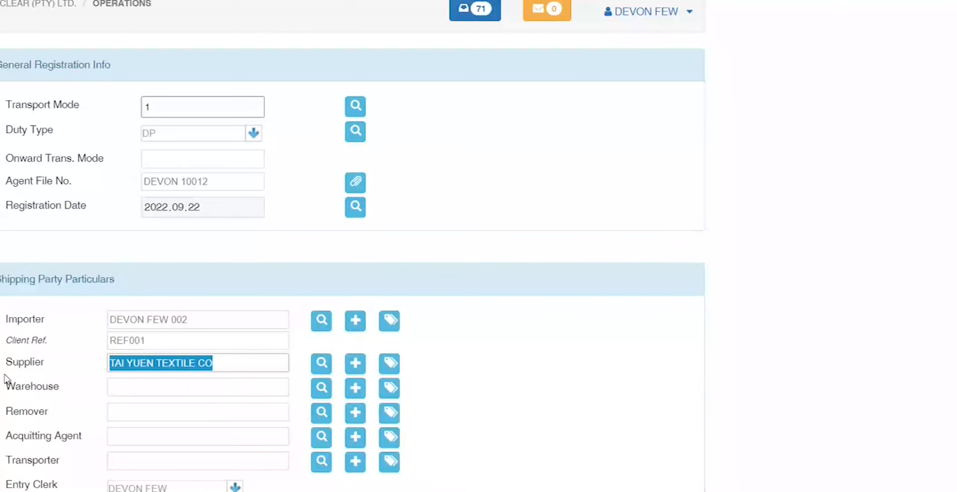
# Step: Try supplier names TEST SUPPLIER 1, 2 and 4 before settling on TEST SUPPLIER 3
pyautogui.press('BackSpace')
pyautogui.write('T')
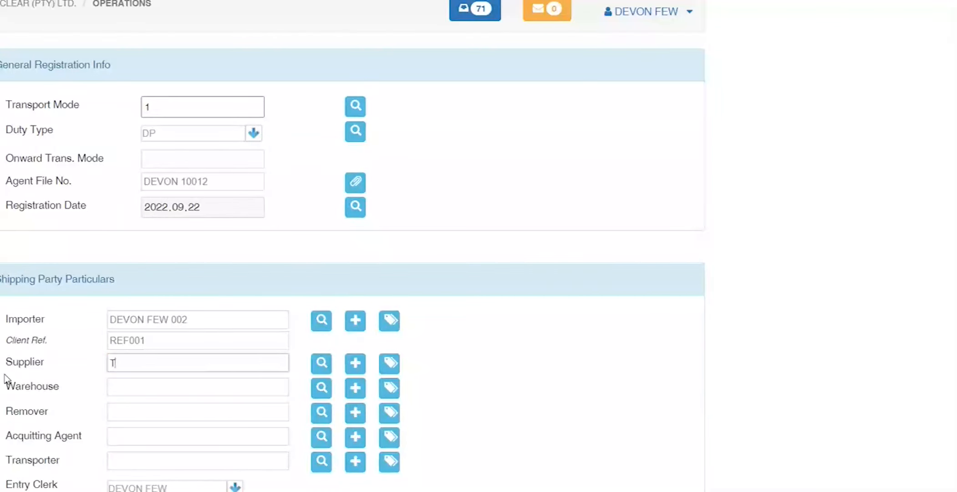
pyautogui.write('EST SUPPLIER 1')
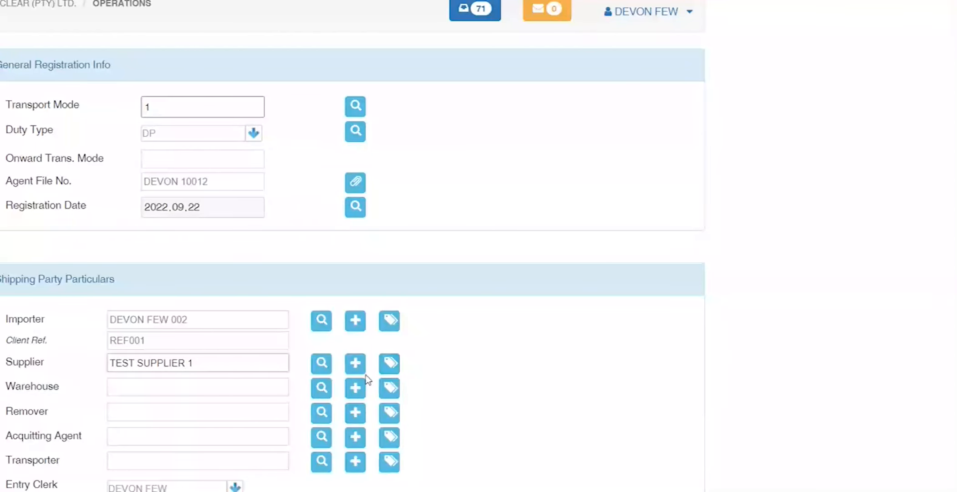
pyautogui.press('BackSpace')
pyautogui.write('2')
pyautogui.press('BackSpace')
pyautogui.write('4')
pyautogui.press('BackSpace')
pyautogui.write('3')
# Step: Replace the supplier name with TAI YUEN TEXTILE CO and apply it
pyautogui.tripleClick(169, 362)
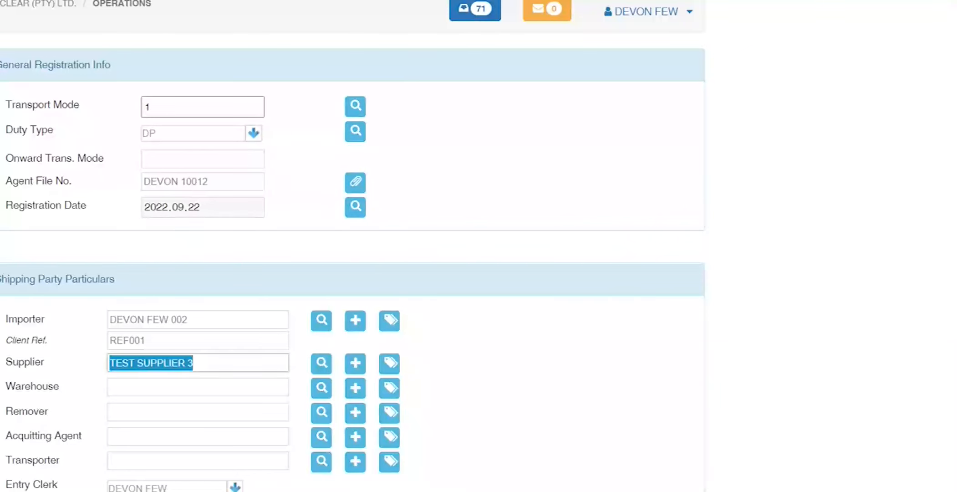
pyautogui.press('Tab')
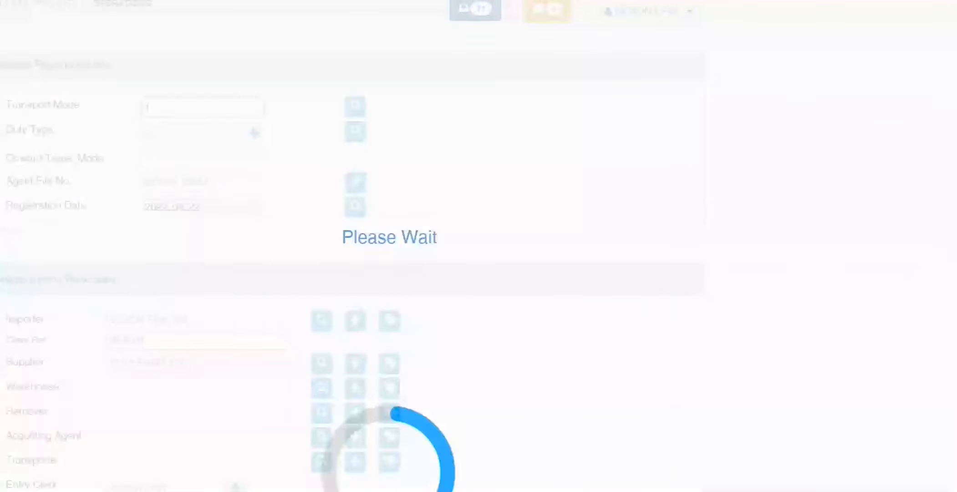
pyautogui.scroll(-6, 353, 246)
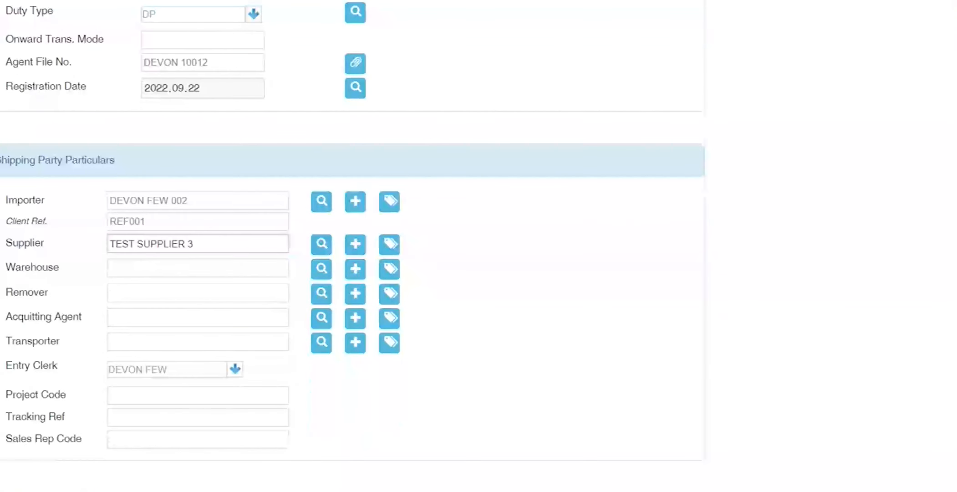
pyautogui.scroll(6, 23, 391)
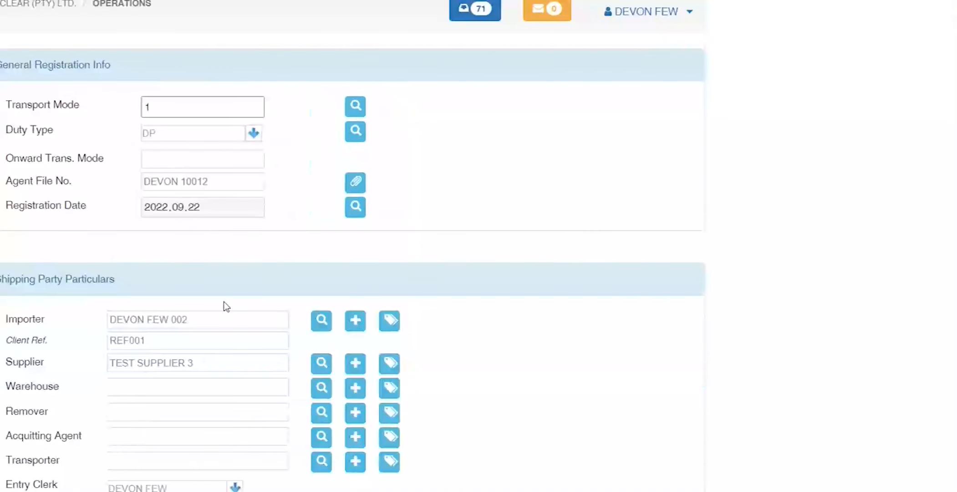
pyautogui.tripleClick(211, 363)
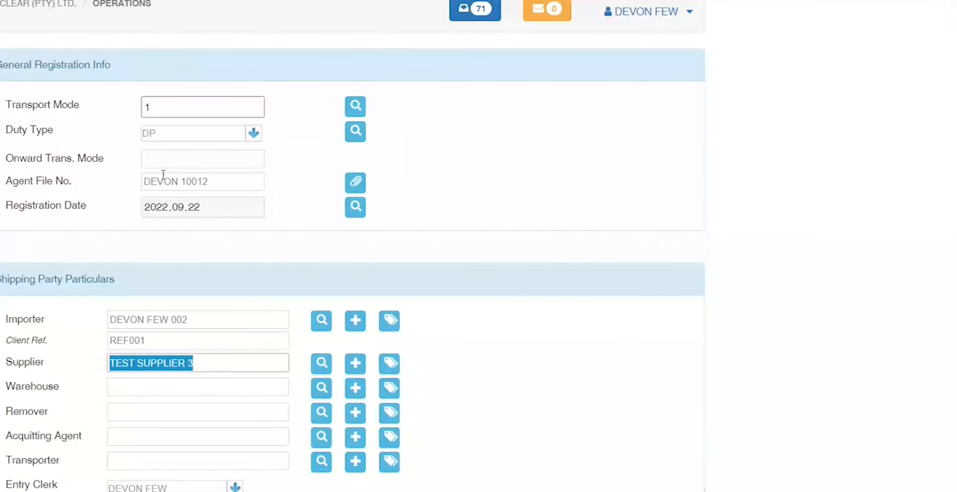
pyautogui.tripleClick(205, 181)
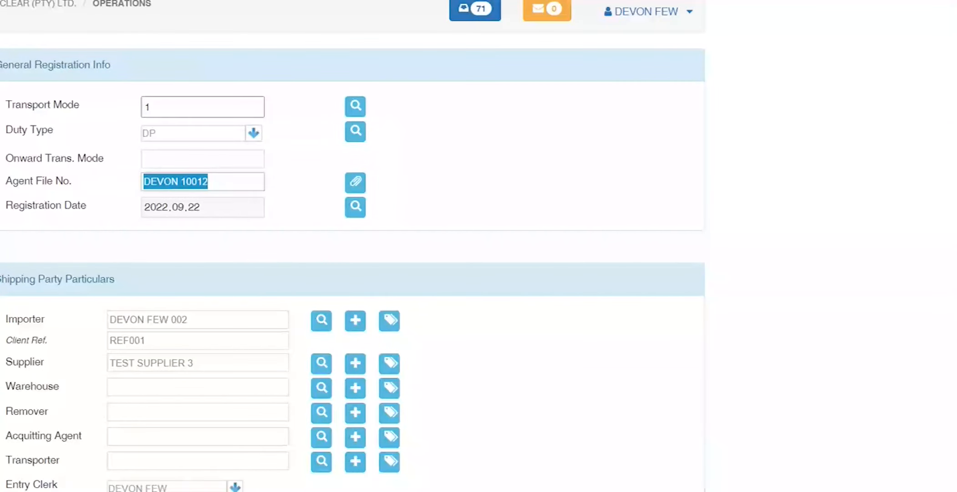
pyautogui.press('Tab')
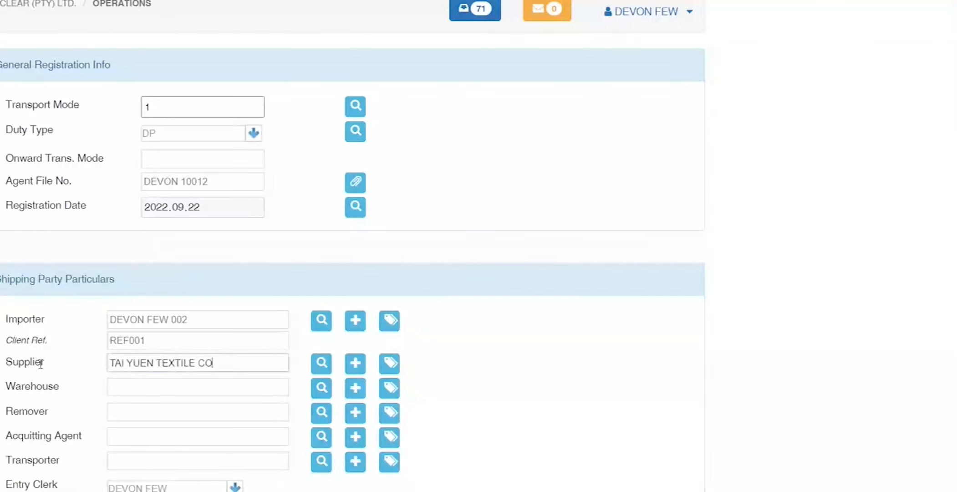
pyautogui.moveTo(230, 363); pyautogui.dragTo(3, 368)
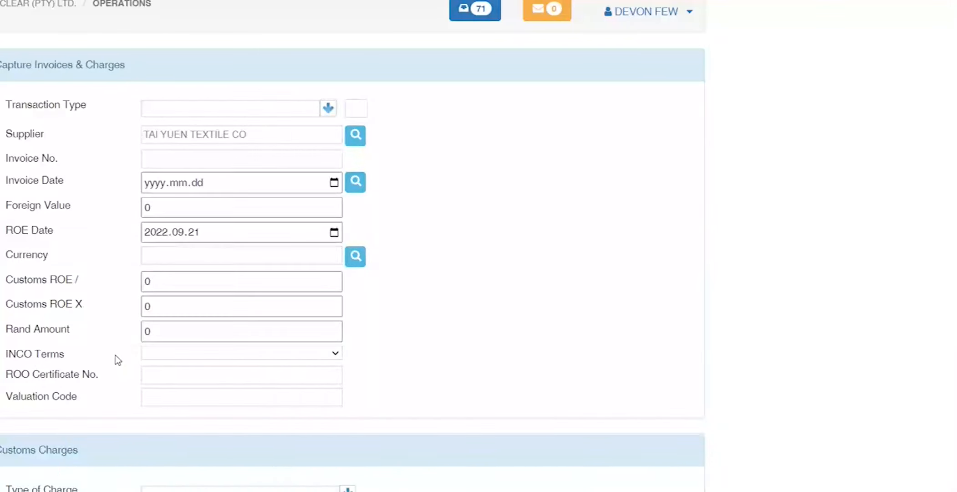
# Step: Set the transaction type to Foreign Invoice
pyautogui.click(164, 105)
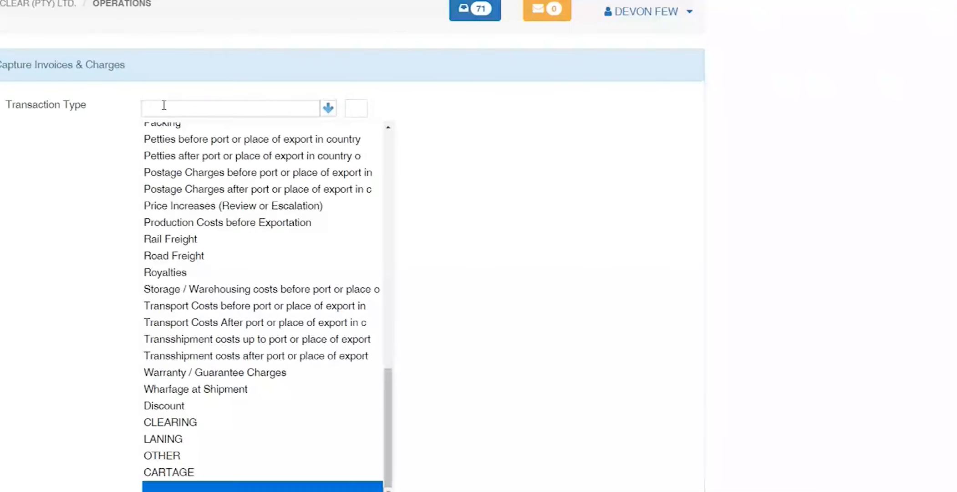
pyautogui.write('f')
pyautogui.press('Tab')
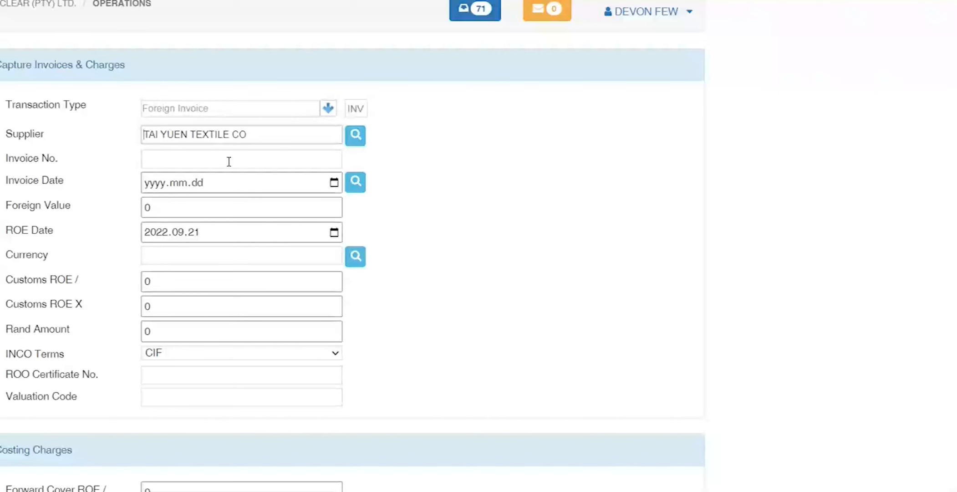
# Step: Open the linked page in a new browser tab
pyautogui.moveTo(269, 132); pyautogui.dragTo(66, 132)
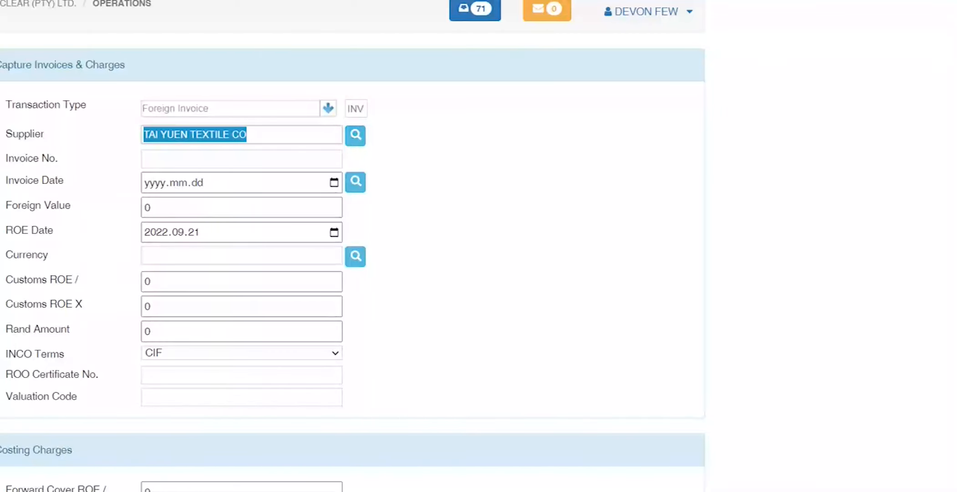
pyautogui.rightClick(0, 12)
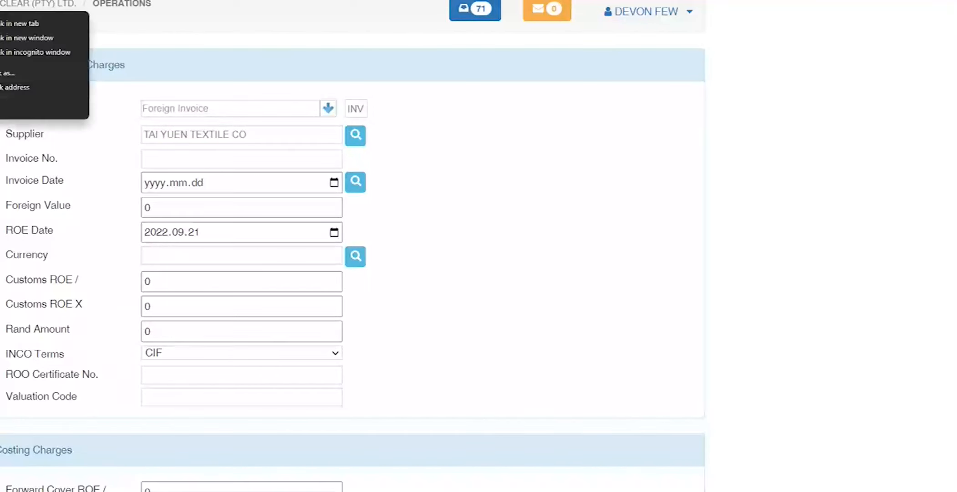
pyautogui.click(2, 24)
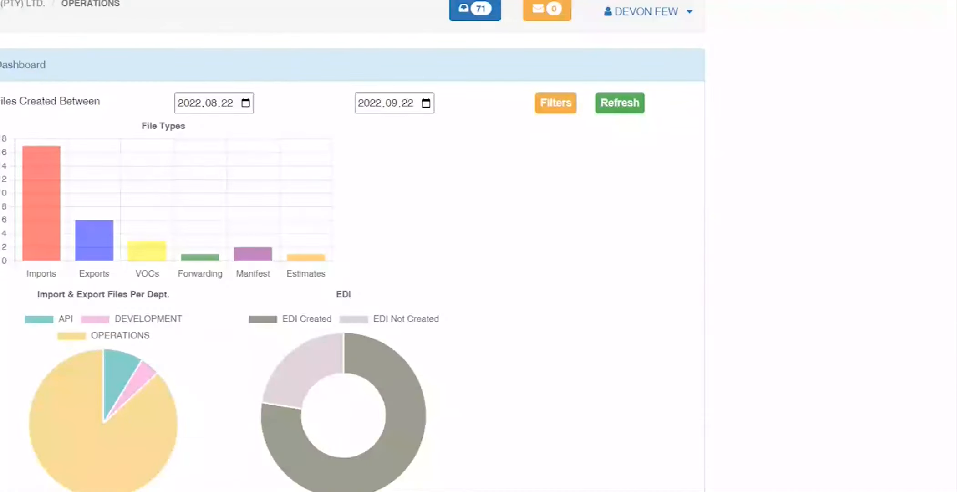
# Step: Scroll through the Dashboard's file-type charts, then back up to Client Search and Inbox
pyautogui.scroll(-4, 352, 246)
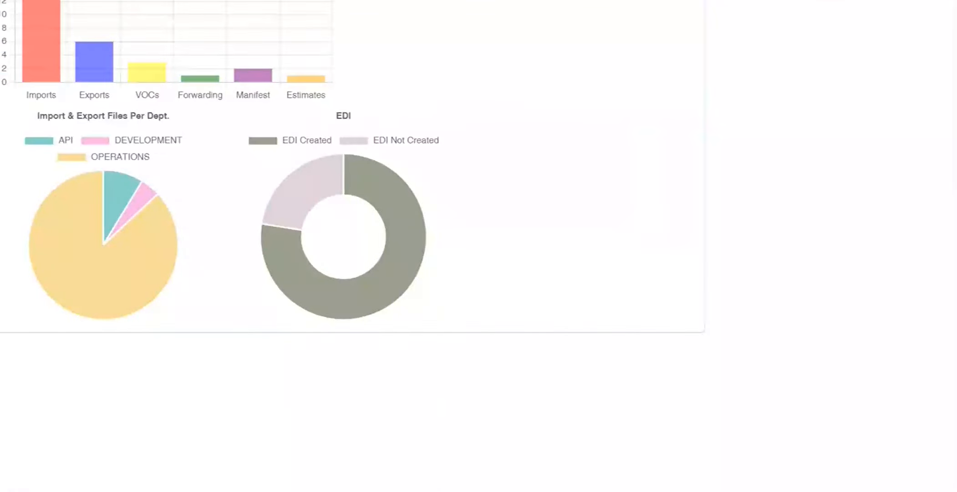
pyautogui.scroll(-3, 36, 429)
pyautogui.scroll(6, 36, 429)
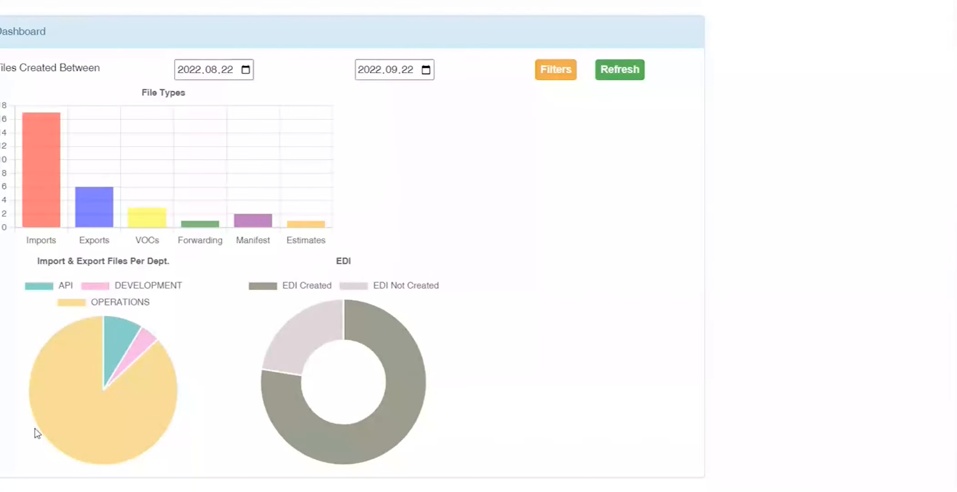
pyautogui.scroll(12, 35, 427)
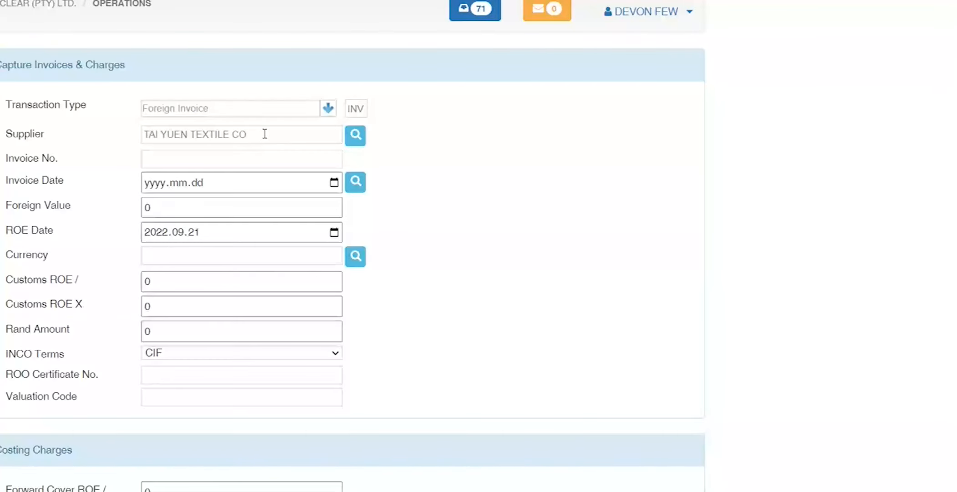
# Step: Enter INV001 as the invoice number on the TAI YUEN TEXTILE CO invoice
pyautogui.click(264, 134)
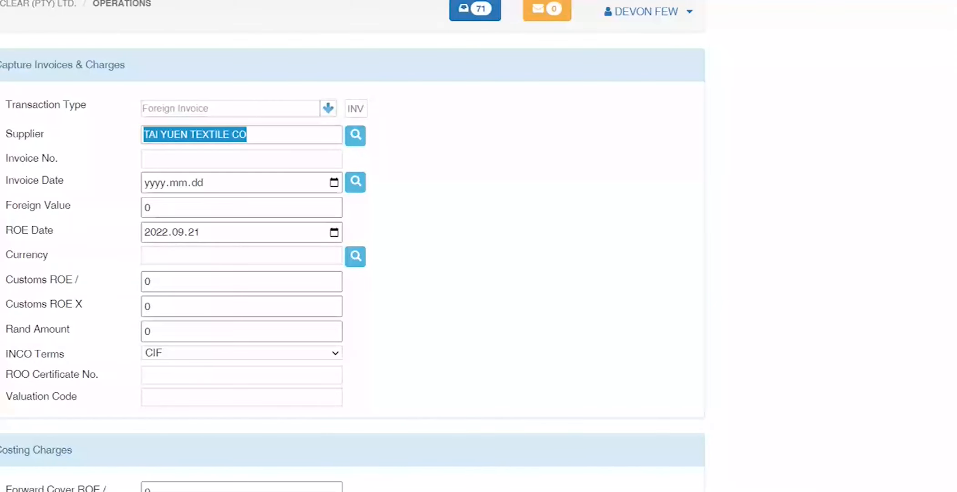
pyautogui.click(153, 159)
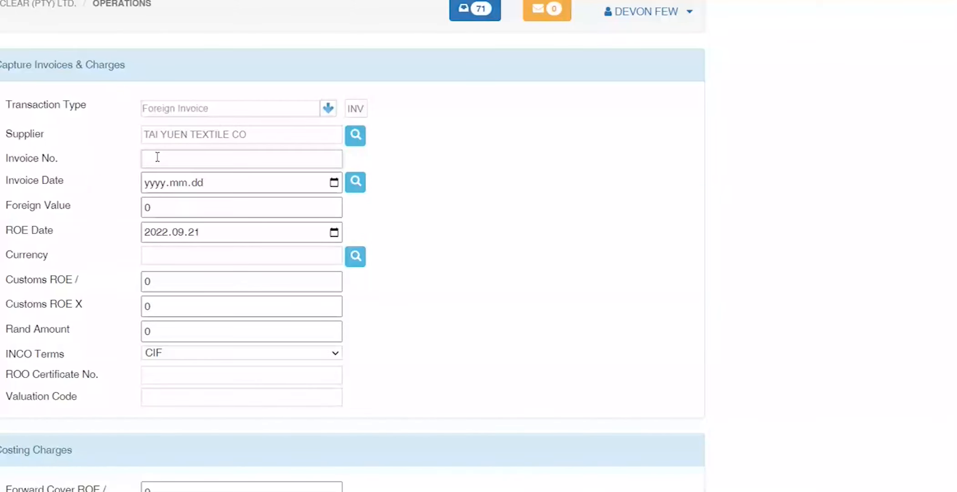
pyautogui.write('INV001')
pyautogui.press('Tab')
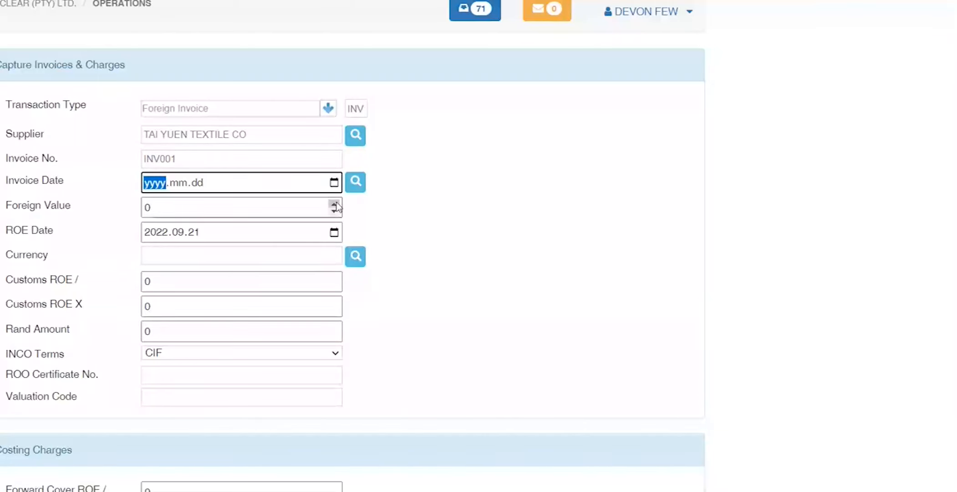
# Step: Set the invoice date to 2022.09.20 using the calendar
pyautogui.click(335, 186)
pyautogui.click(334, 184)
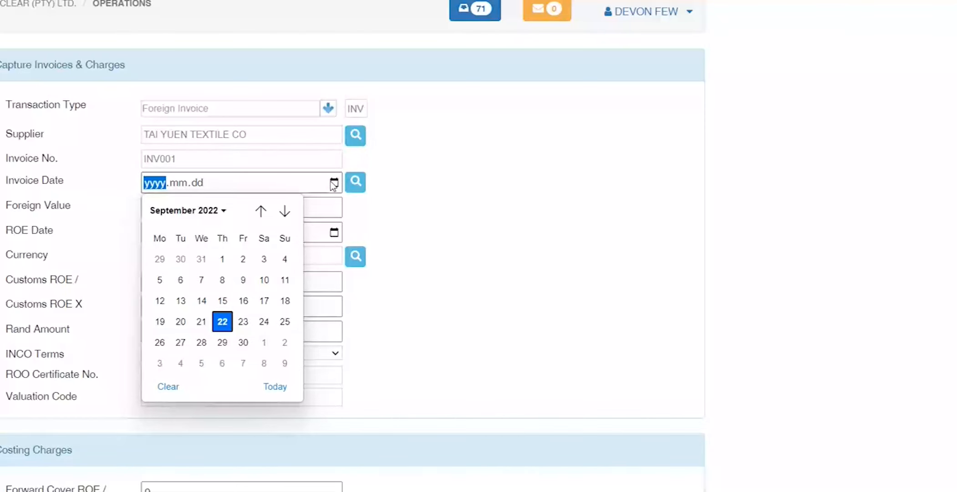
pyautogui.click(336, 185)
pyautogui.click(338, 185)
pyautogui.click(339, 184)
pyautogui.doubleClick(338, 183)
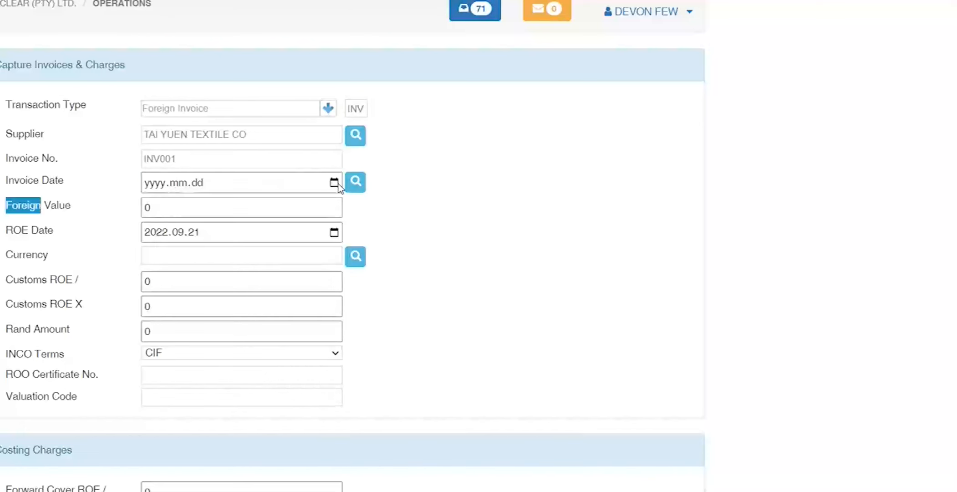
pyautogui.click(334, 184)
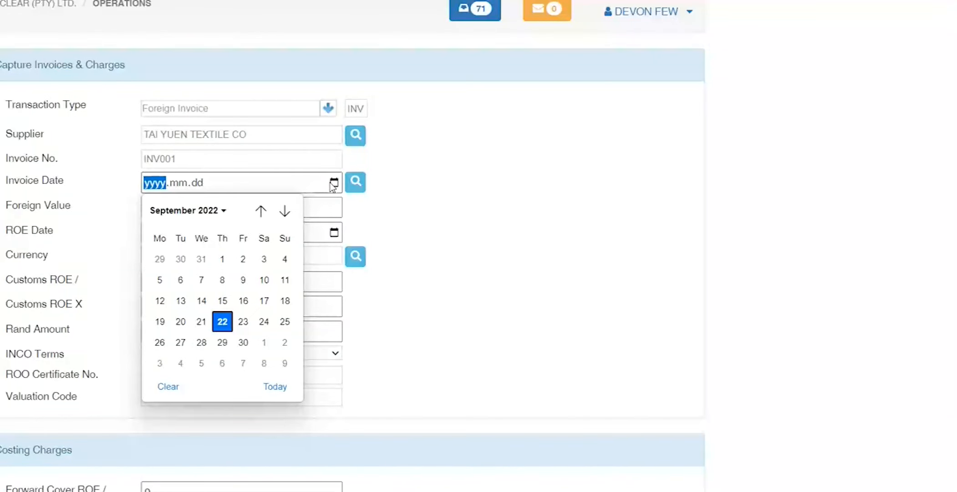
pyautogui.click(180, 321)
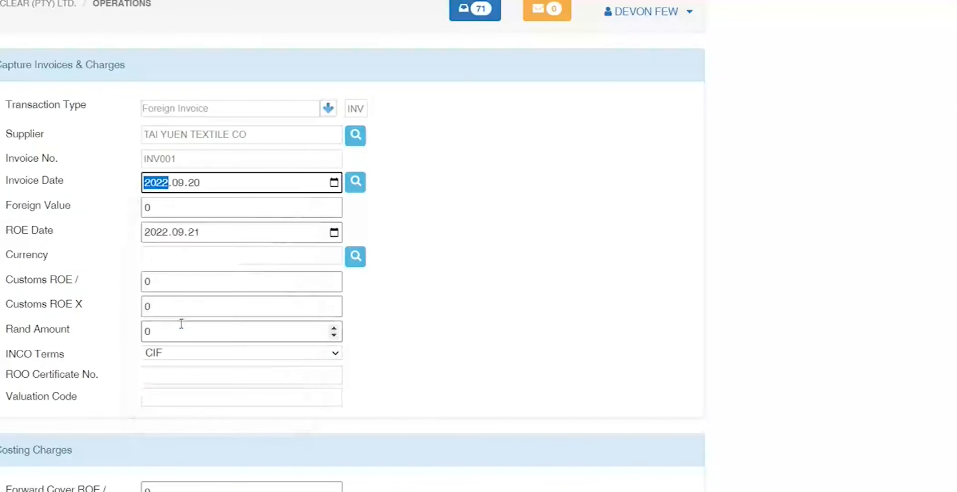
pyautogui.press('Tab')
pyautogui.press('Tab')
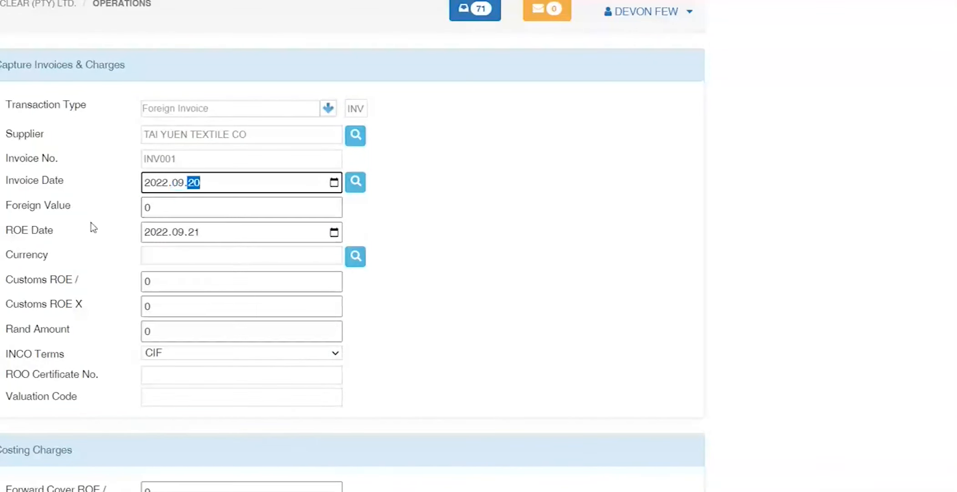
pyautogui.press('Tab')
# Step: Enter a foreign value of 100 in USD currency, giving Rand 1808.9071
pyautogui.write('100')
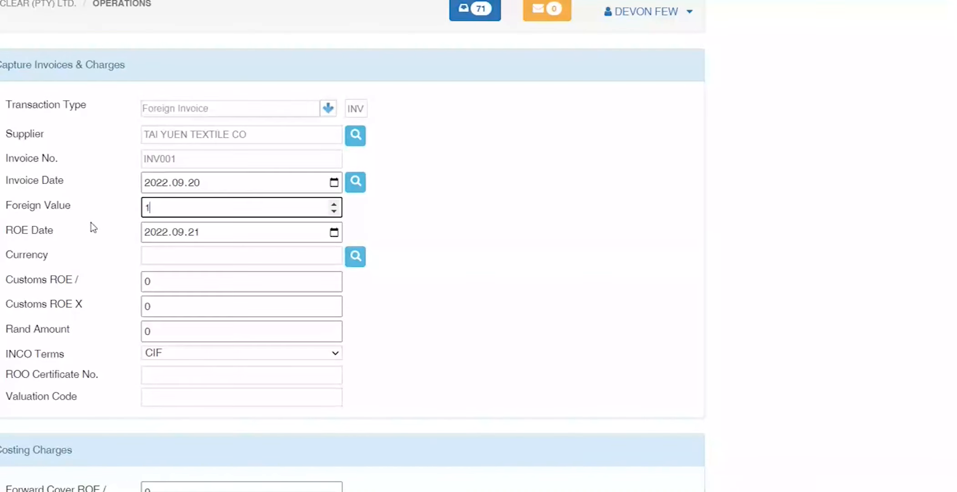
pyautogui.press('Tab')
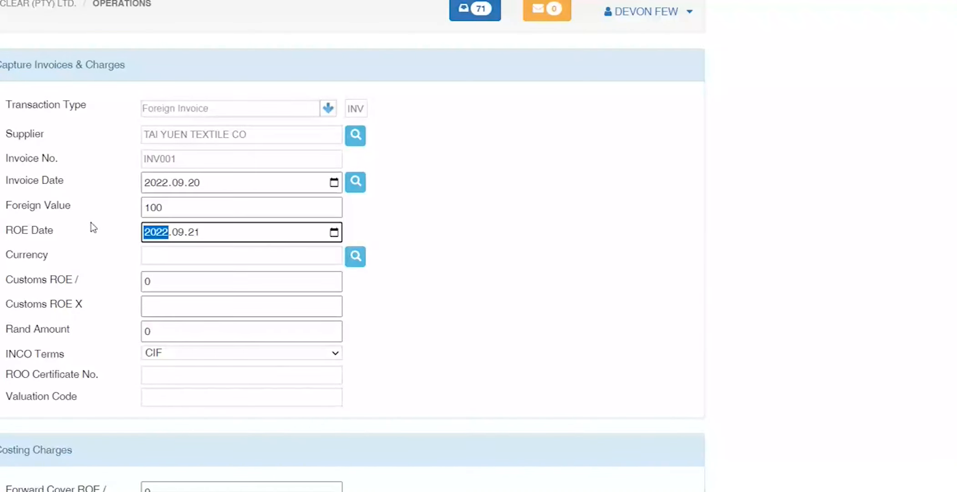
pyautogui.press('Tab')
pyautogui.press('Tab')
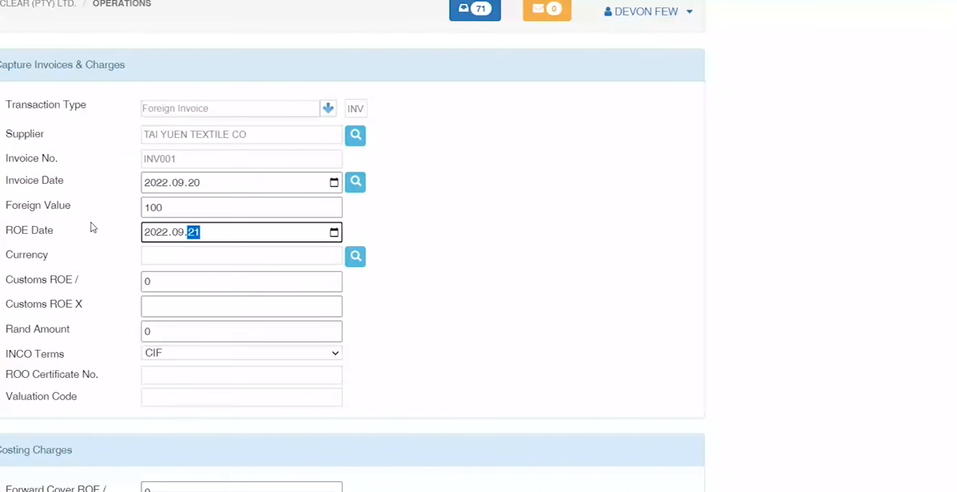
pyautogui.press('Tab')
pyautogui.write('USD')
pyautogui.press('Tab')
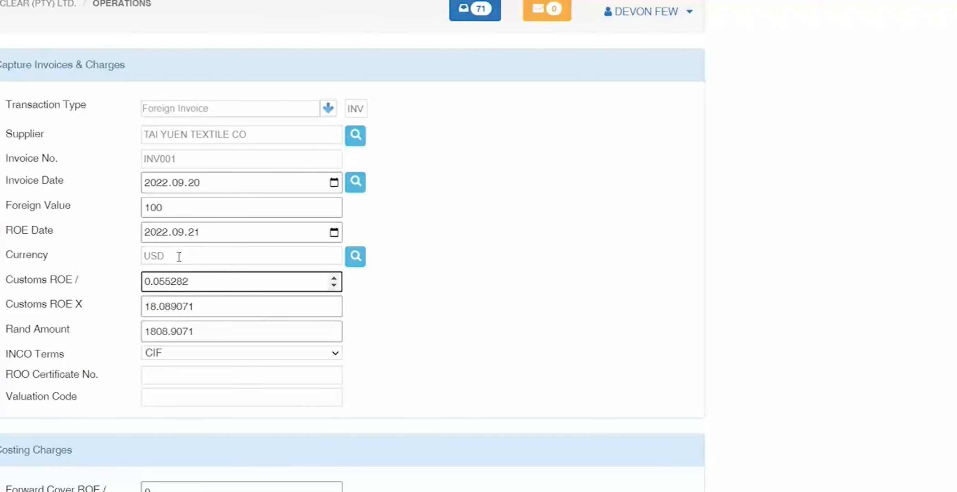
pyautogui.moveTo(166, 255); pyautogui.dragTo(43, 257)
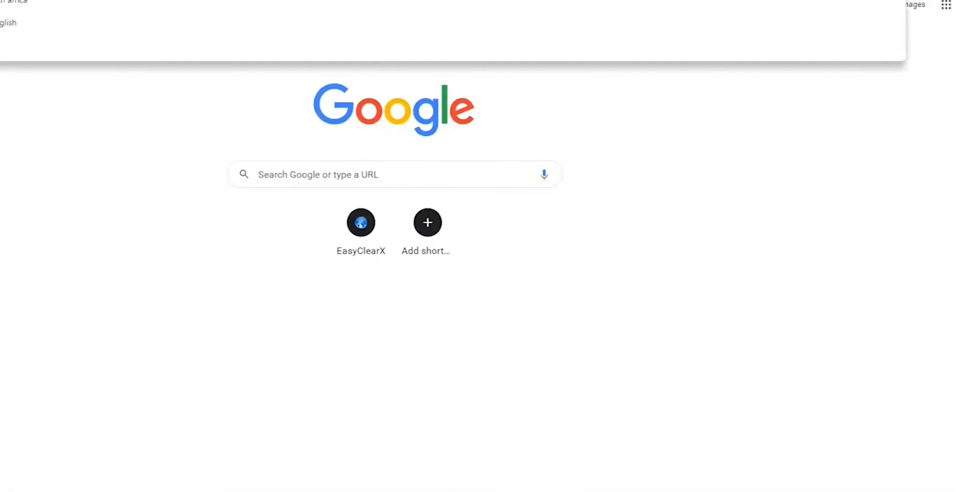
pyautogui.write('ars')
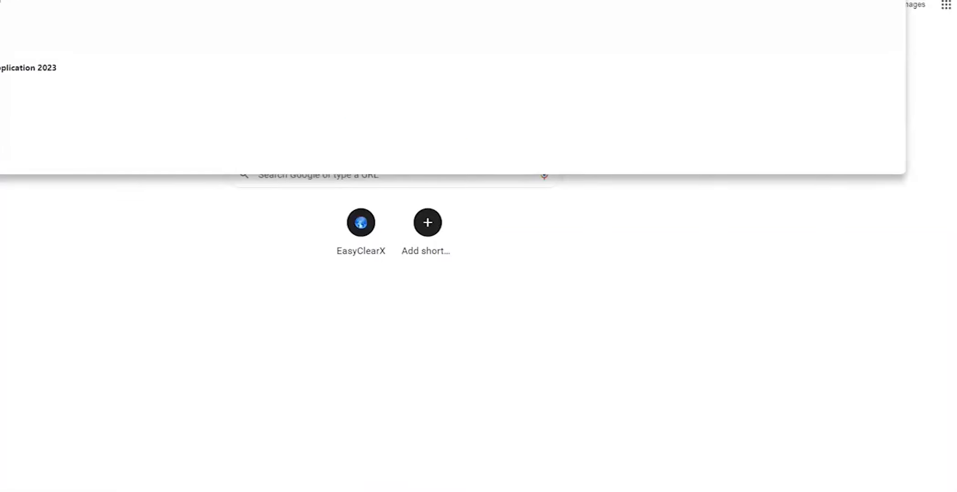
pyautogui.press('Return')
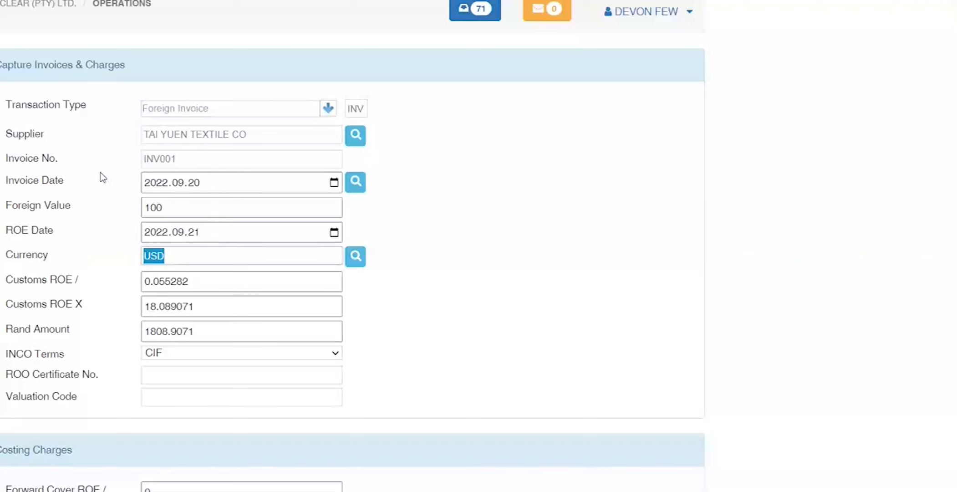
# Step: Keep CIF as the invoice's INCO terms
pyautogui.press('Tab')
pyautogui.press('Tab')
pyautogui.press('Tab')
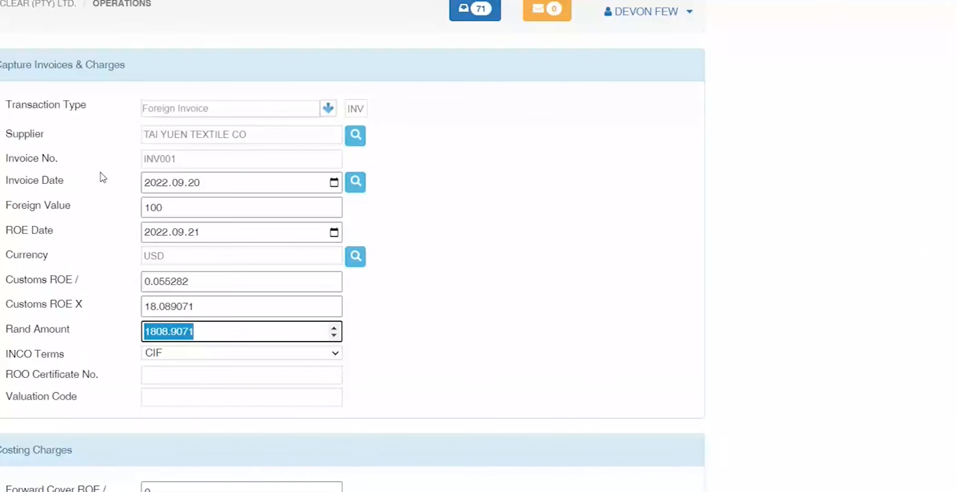
pyautogui.press('Tab')
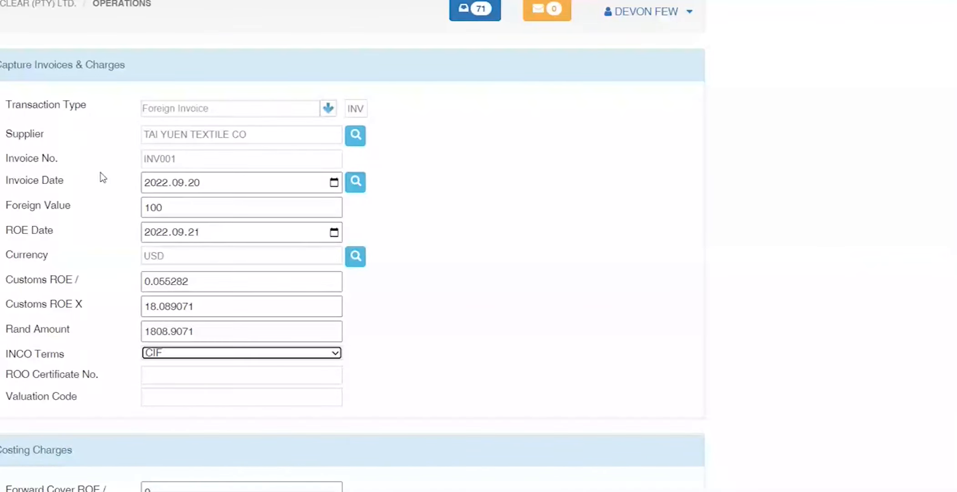
pyautogui.click(283, 353)
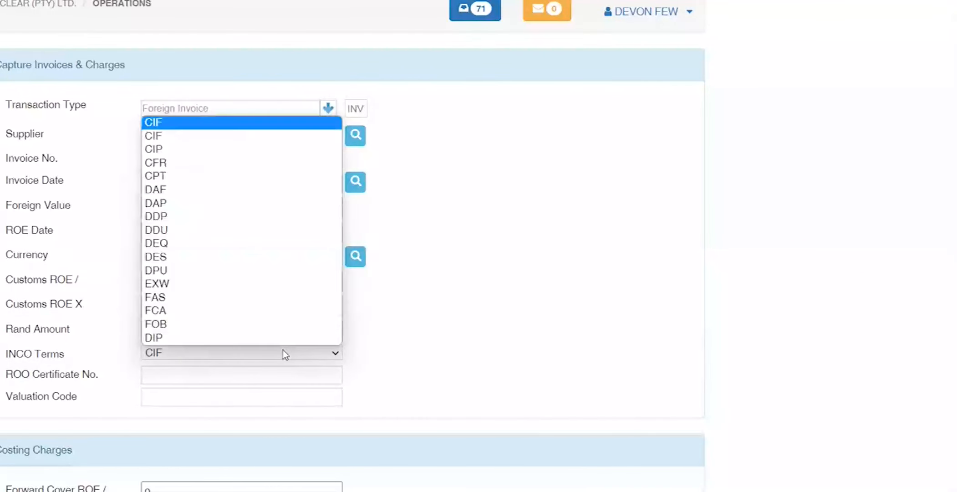
pyautogui.click(283, 353)
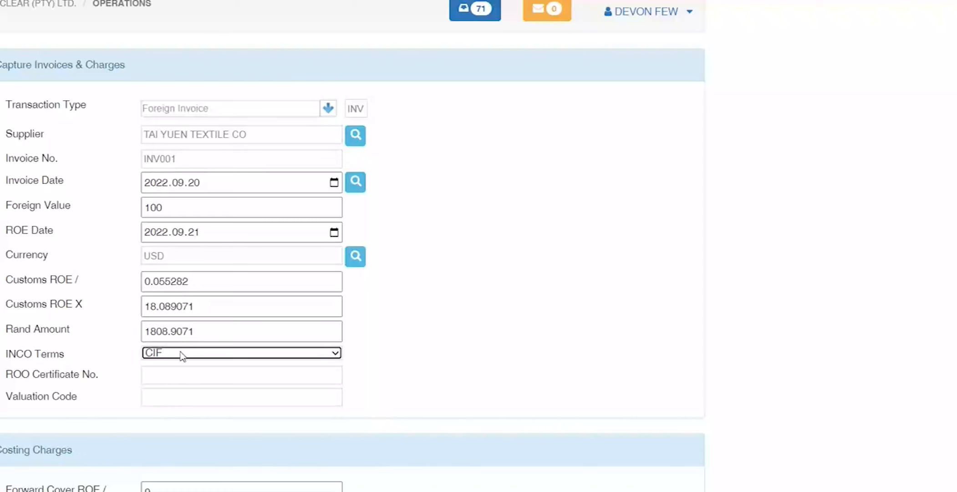
# Step: Enter ROO Certificate No. 1 and Valuation Code N1, then save the invoice
pyautogui.moveTo(108, 375); pyautogui.dragTo(10, 375)
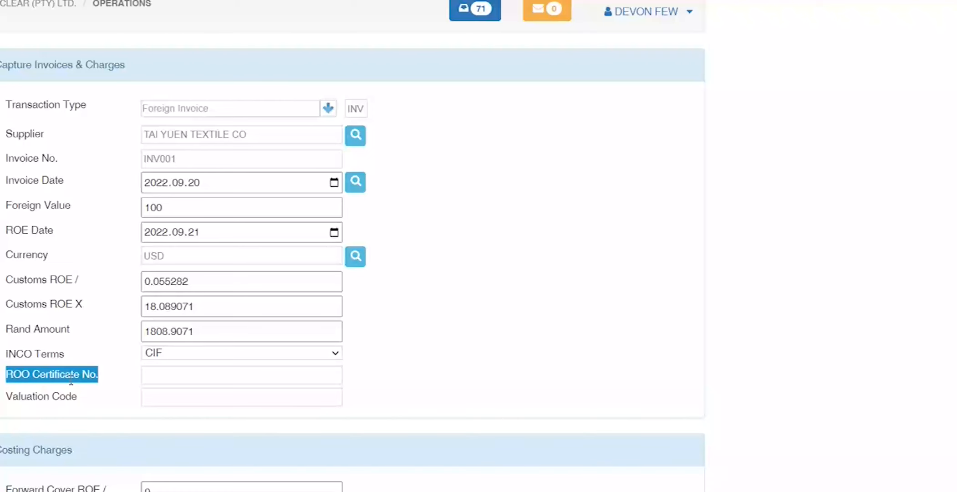
pyautogui.moveTo(5, 397); pyautogui.dragTo(85, 402)
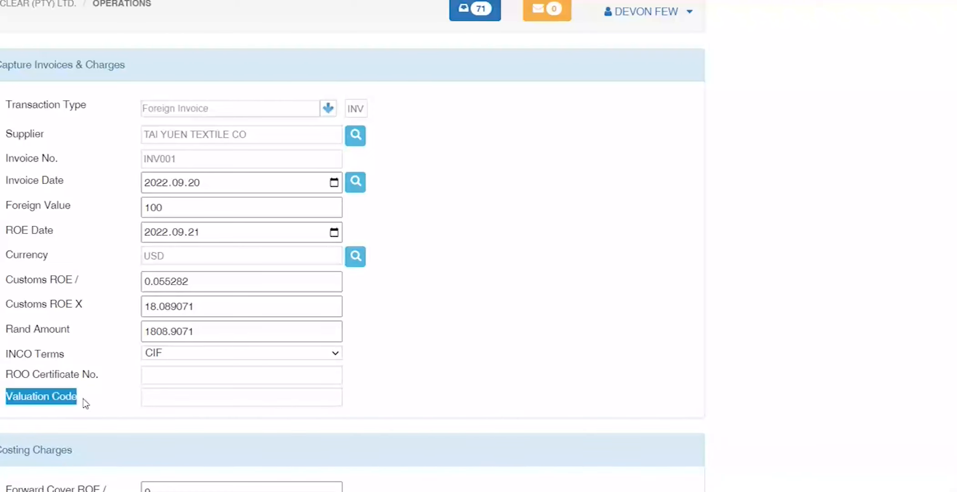
pyautogui.moveTo(6, 374); pyautogui.dragTo(101, 380)
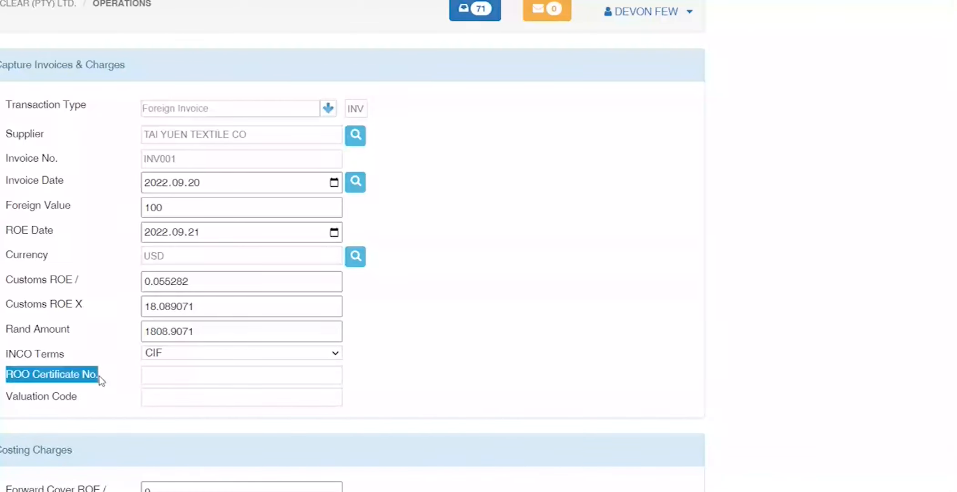
pyautogui.click(187, 376)
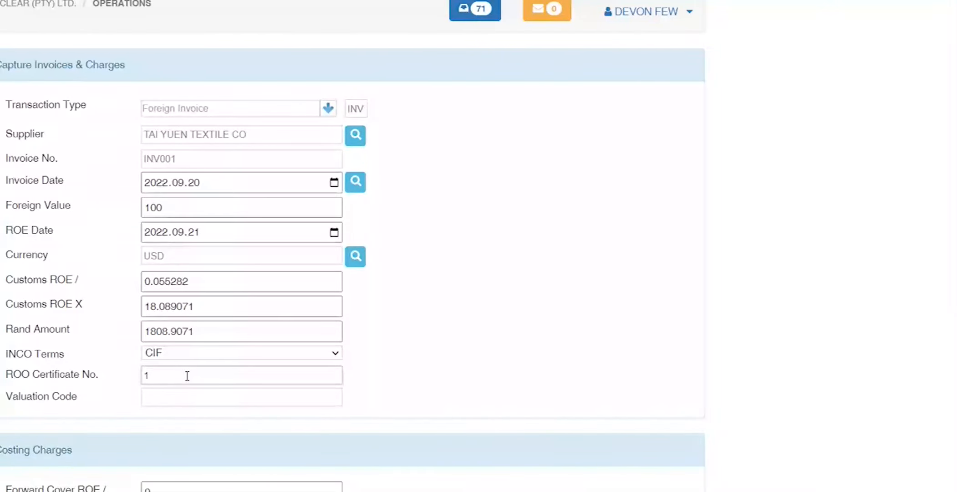
pyautogui.click(157, 399)
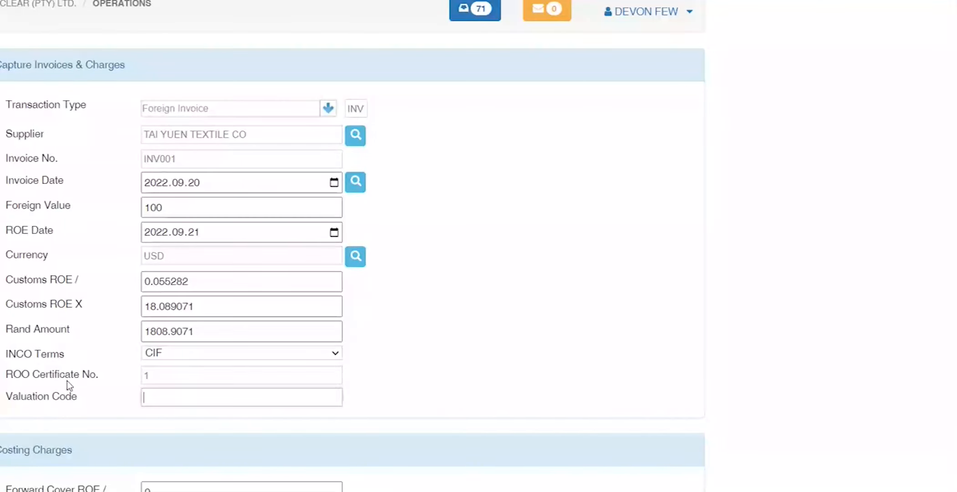
pyautogui.write('N1')
pyautogui.press('Return')
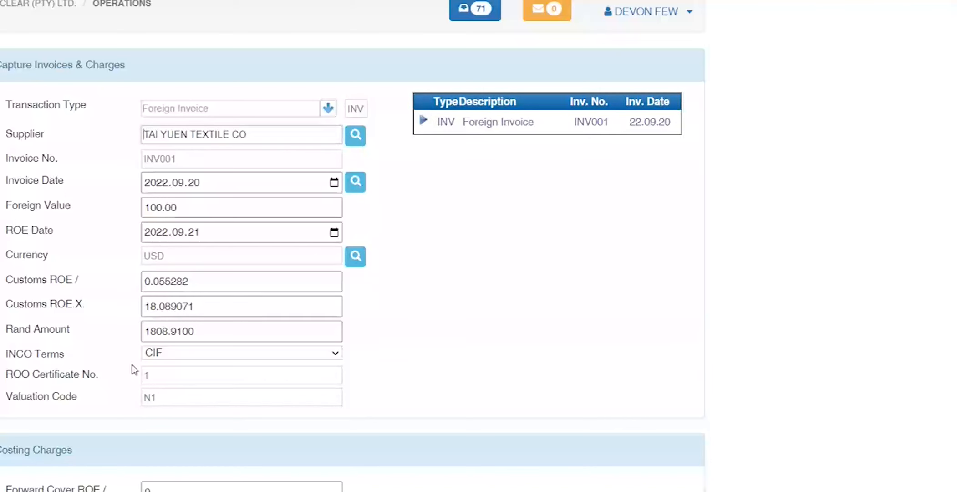
# Step: Review the saved N1 valuation code and scroll down to the costing charges
pyautogui.moveTo(158, 398); pyautogui.dragTo(65, 395)
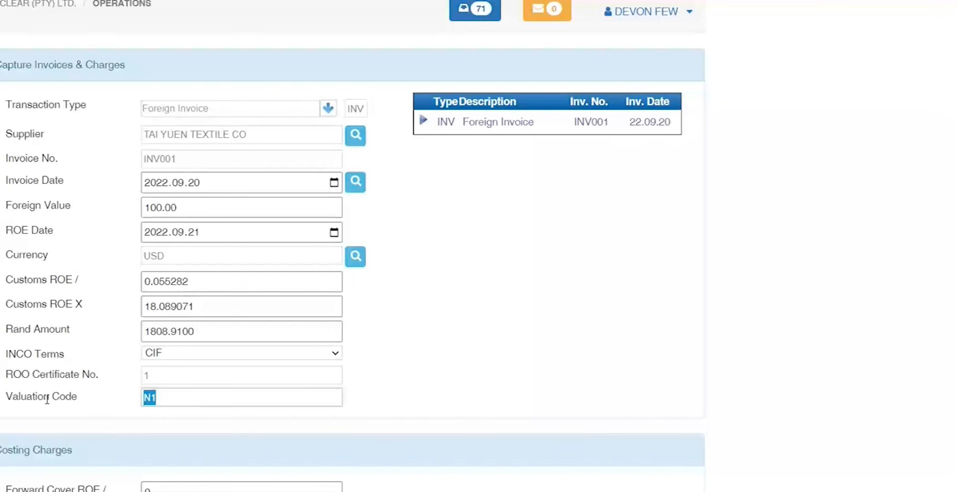
pyautogui.click(1, 346)
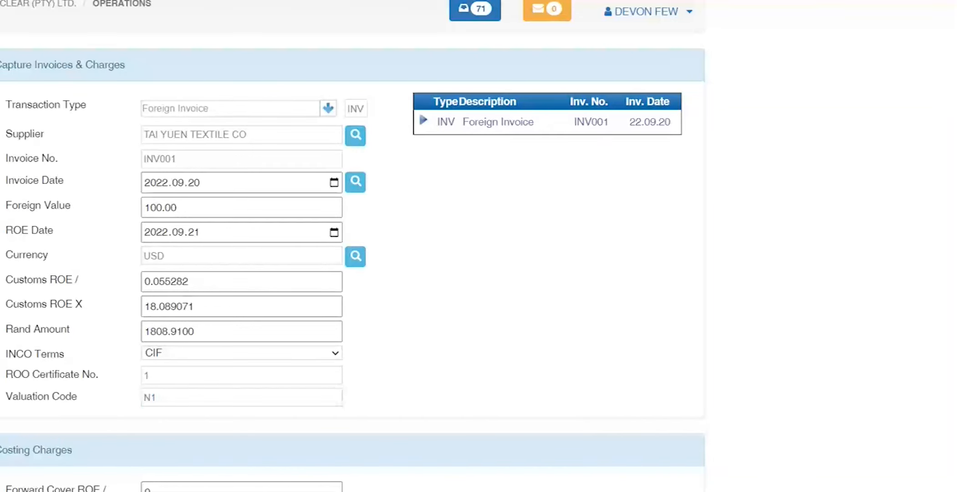
pyautogui.scroll(-3, 2, 298)
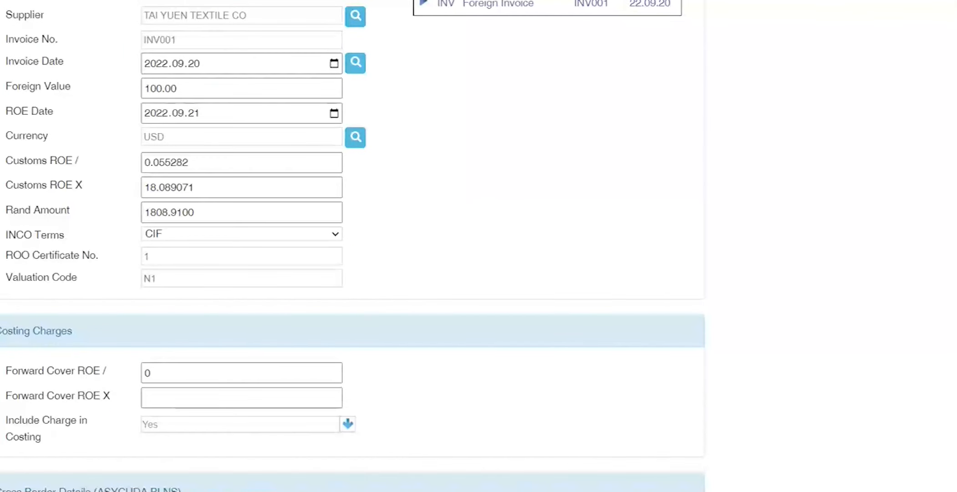
pyautogui.scroll(-3, 62, 294)
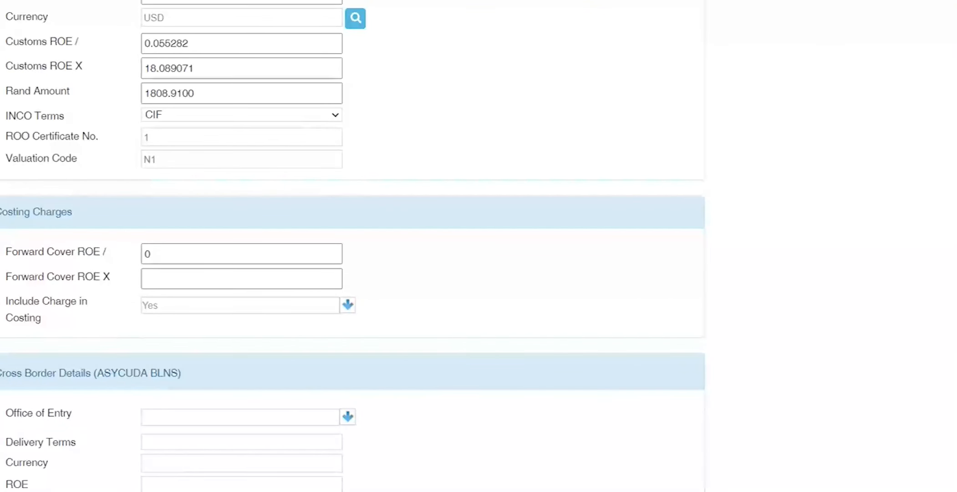
pyautogui.click(170, 158)
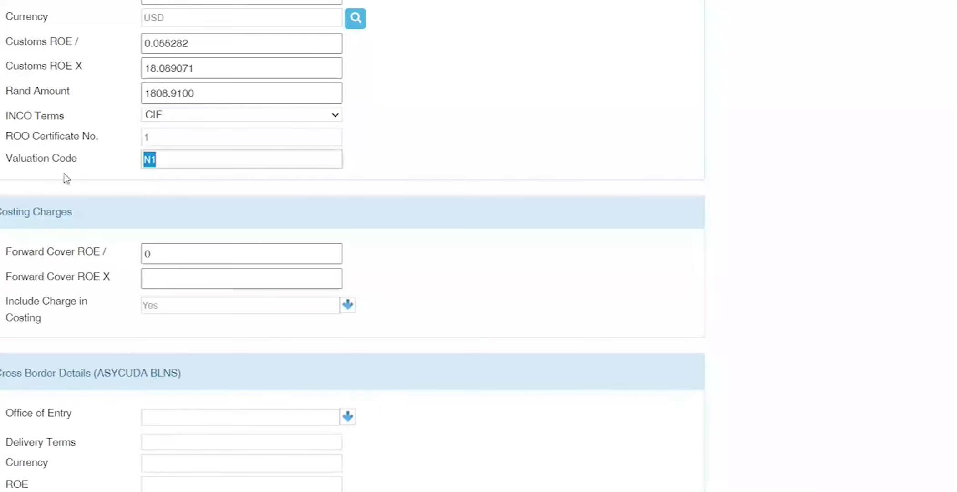
pyautogui.scroll(3, 70, 182)
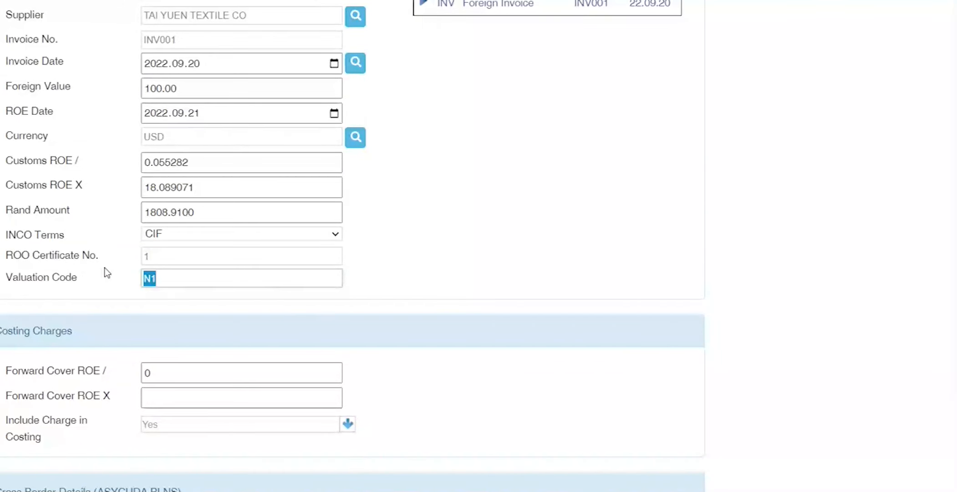
pyautogui.scroll(-2, 107, 273)
# Step: Copy the Customs ROE / rate 0.055282 into Forward Cover ROE /
pyautogui.press('Tab')
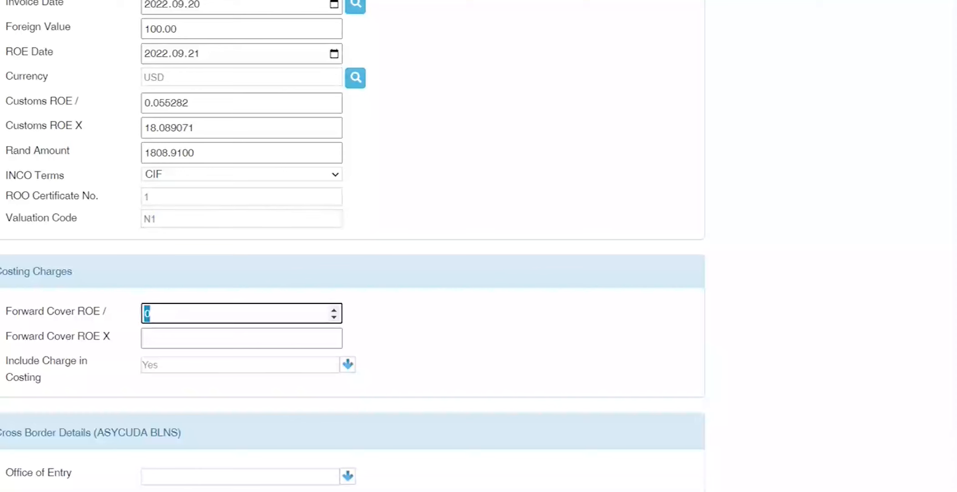
pyautogui.doubleClick(167, 102)
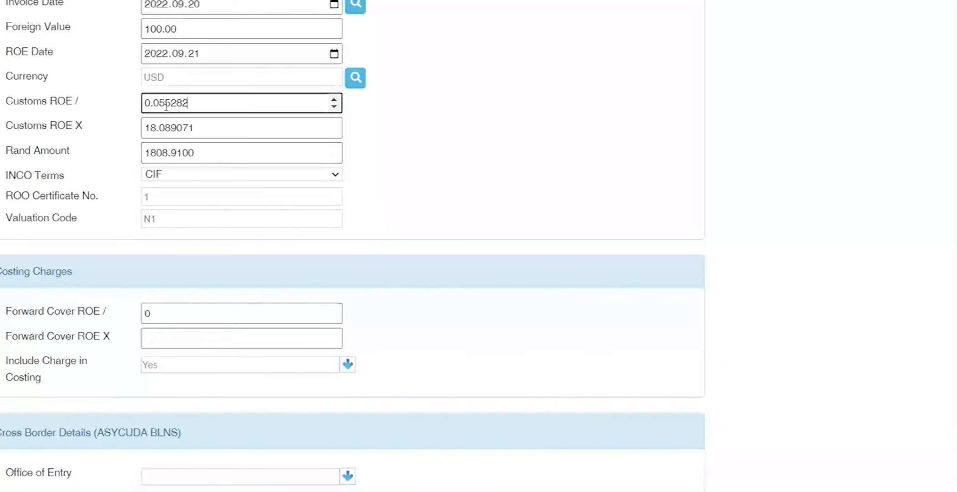
pyautogui.hotkey('ctrl', 'c')
pyautogui.doubleClick(145, 313)
pyautogui.hotkey('ctrl', 'v')
# Step: Copy the Customs ROE X rate 18.089071 into Forward Cover ROE X
pyautogui.doubleClick(167, 128)
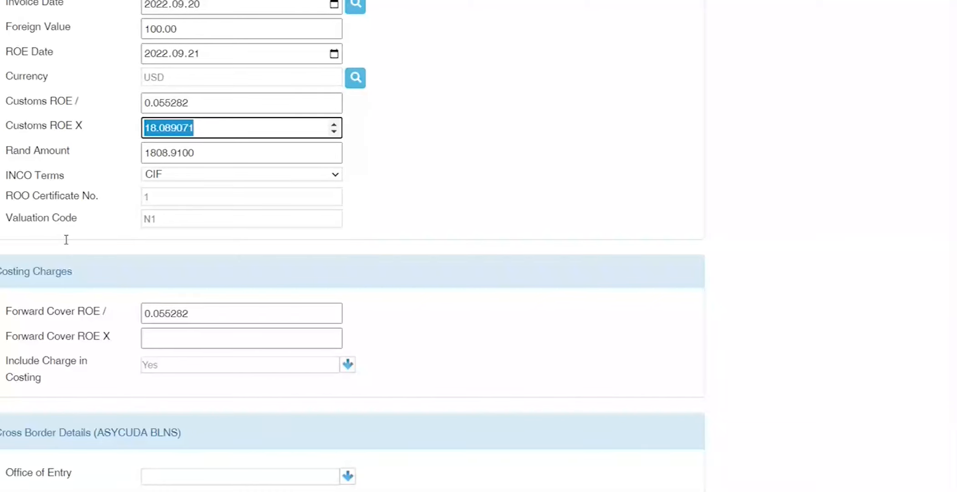
pyautogui.hotkey('ctrl', 'c')
pyautogui.click(32, 335)
pyautogui.hotkey('ctrl', 'v')
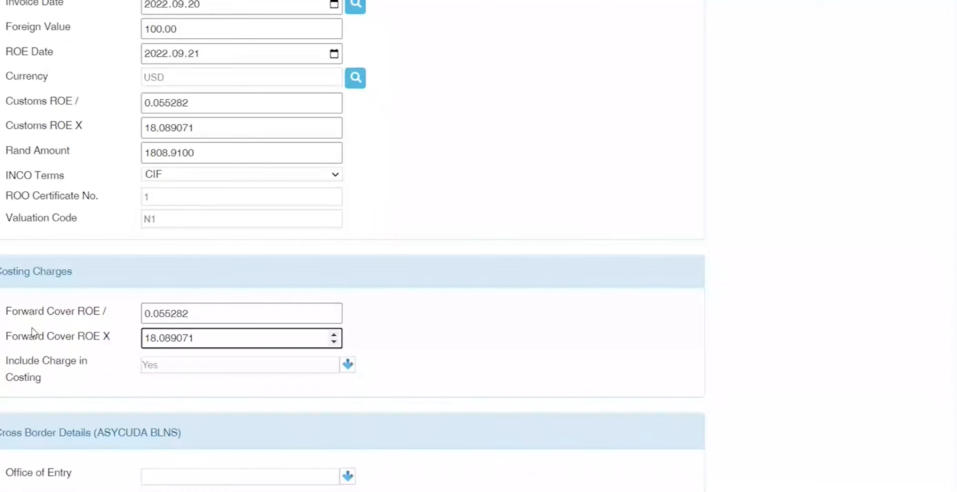
pyautogui.scroll(-3, 15, 385)
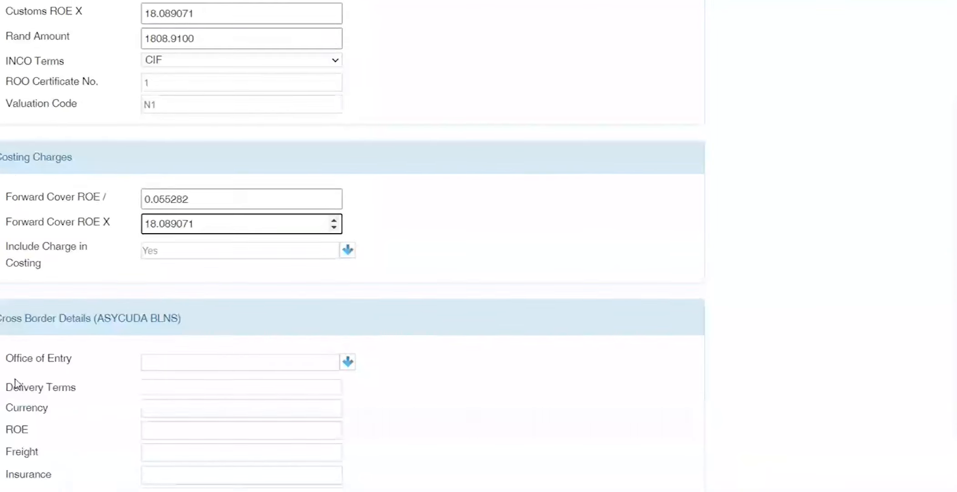
pyautogui.moveTo(77, 488); pyautogui.dragTo(18, 304)
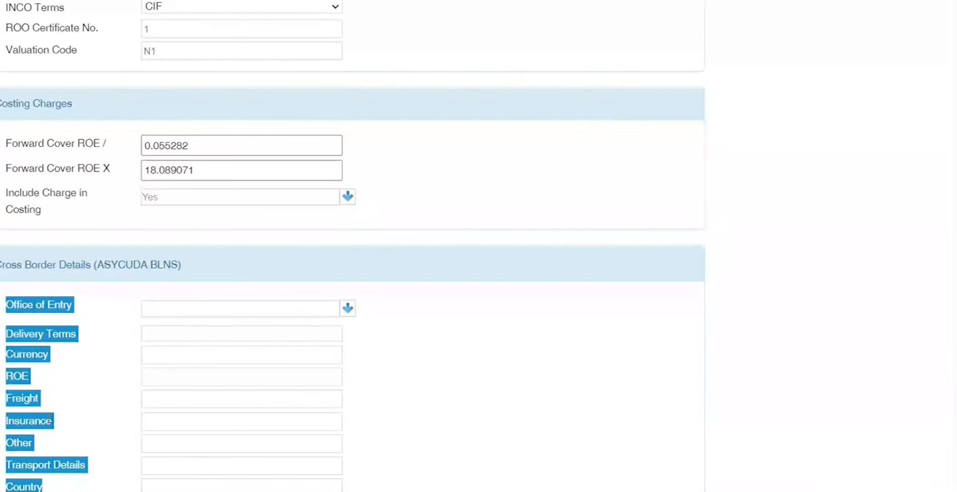
# Step: Clear the label selection and scroll back up to the INV001 invoice capture fields
pyautogui.moveTo(181, 264); pyautogui.dragTo(173, 264)
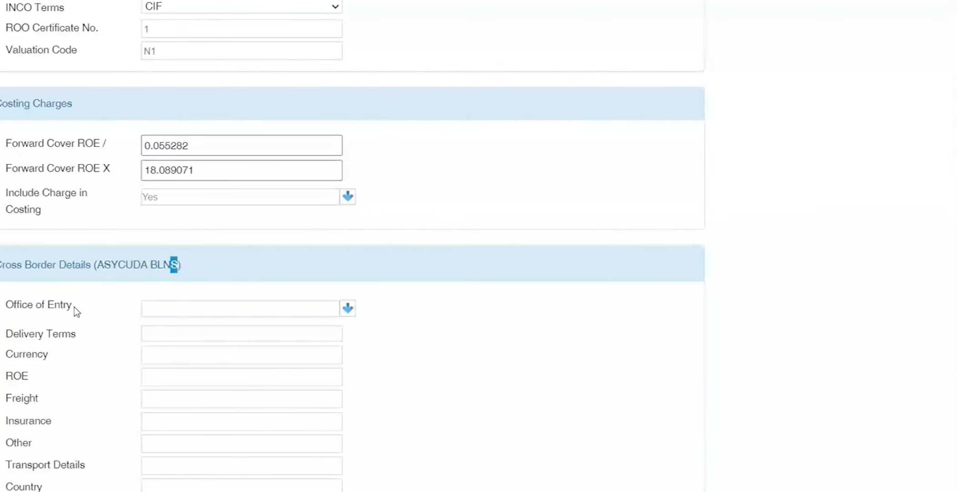
pyautogui.scroll(8, 74, 306)
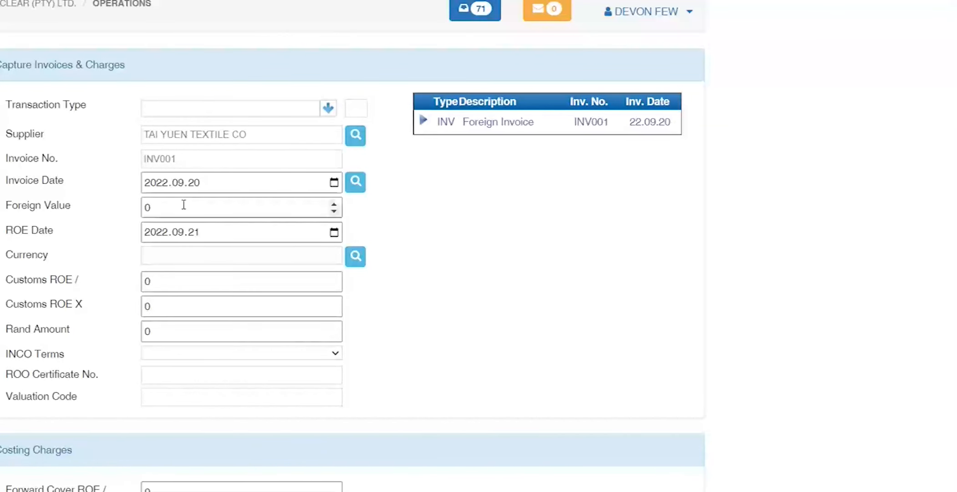
# Step: Set the new charge's transaction type to Oceanfreight
pyautogui.write('A')
pyautogui.press('BackSpace')
pyautogui.press('BackSpace')
pyautogui.write('Oce')
pyautogui.press('Return')
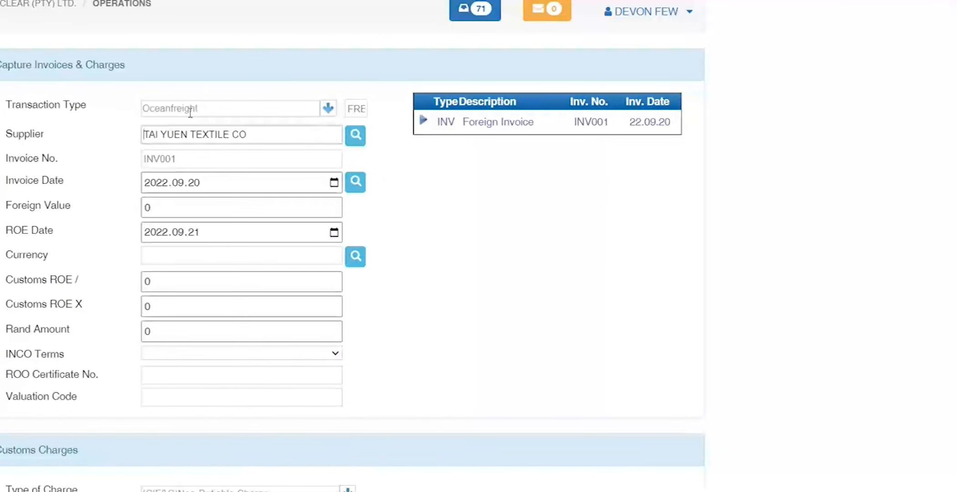
pyautogui.click(205, 108)
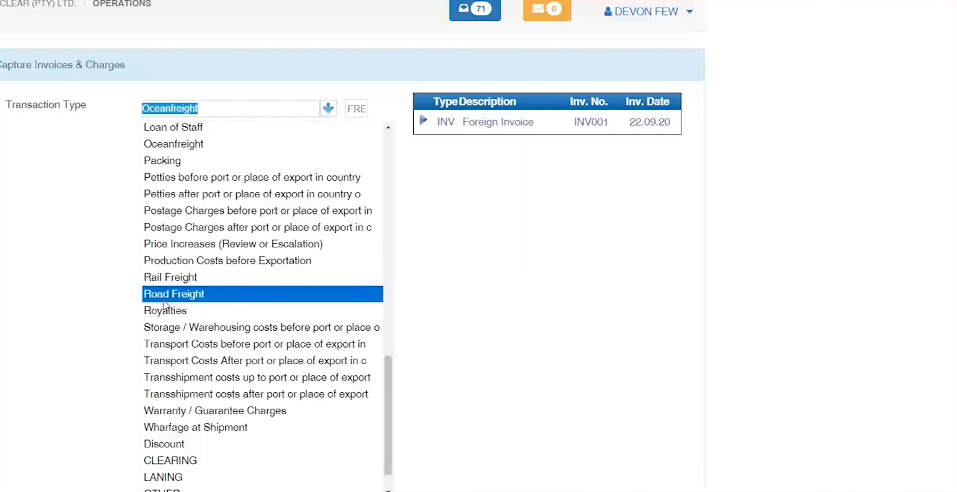
pyautogui.click(127, 287)
# Step: Enter a foreign value of 10 in EUR, giving R180.68, and save the charge
pyautogui.click(191, 158)
pyautogui.press('Tab')
pyautogui.press('Tab')
pyautogui.press('Tab')
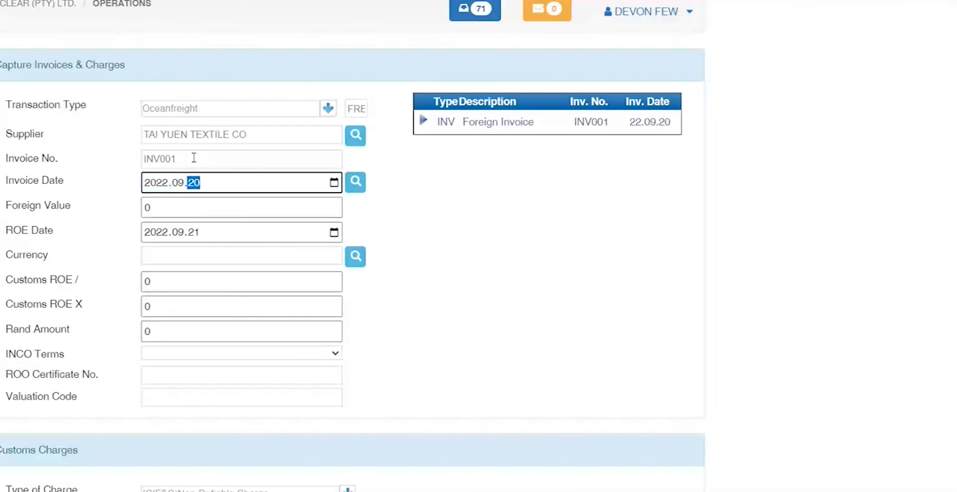
pyautogui.press('Tab')
pyautogui.press('Tab')
pyautogui.press('Tab')
pyautogui.press('Tab')
pyautogui.press('Tab')
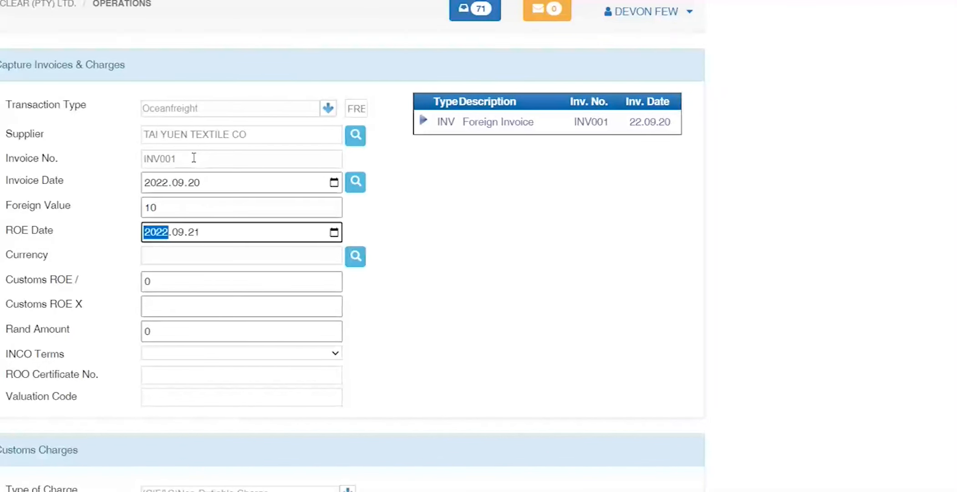
pyautogui.write('EUR')
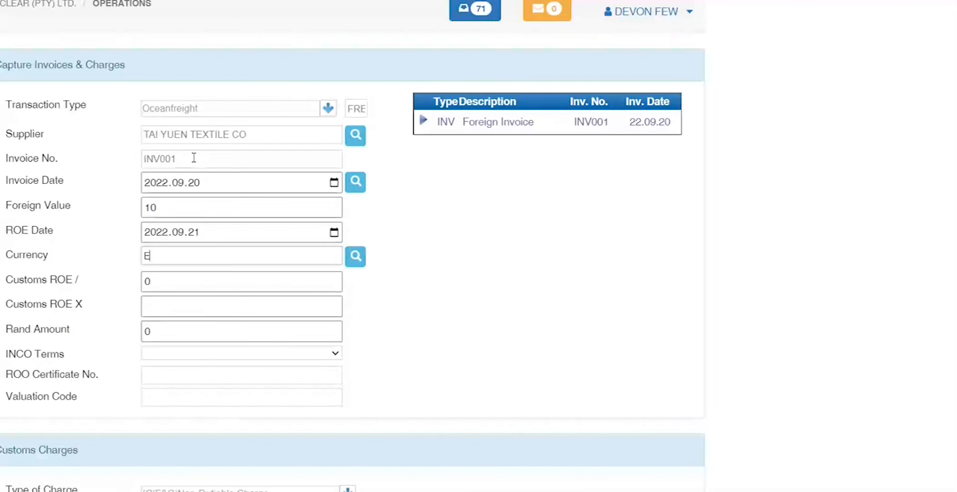
pyautogui.press('Tab')
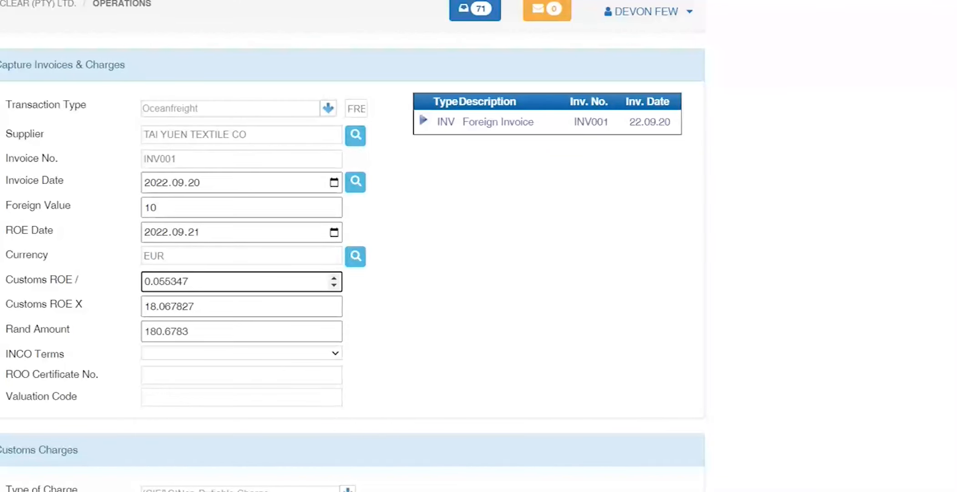
pyautogui.scroll(-3, 30, 252)
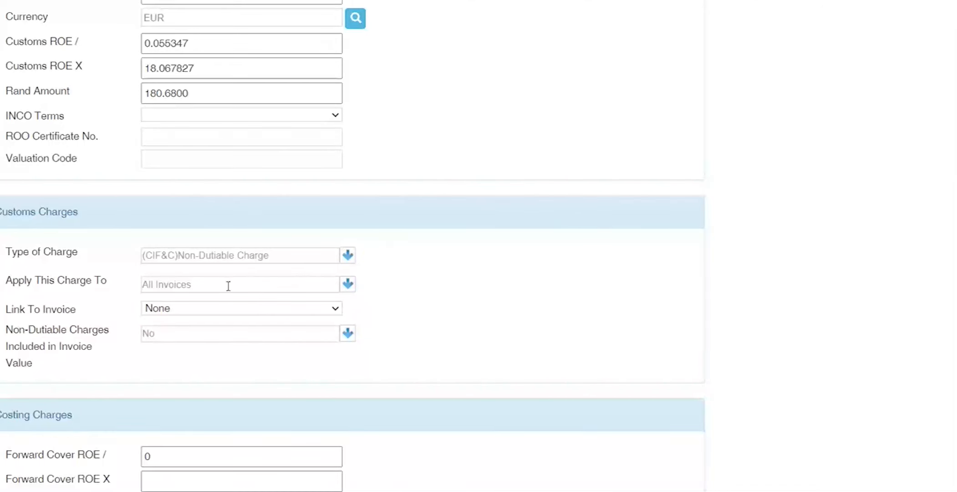
pyautogui.scroll(3, 259, 252)
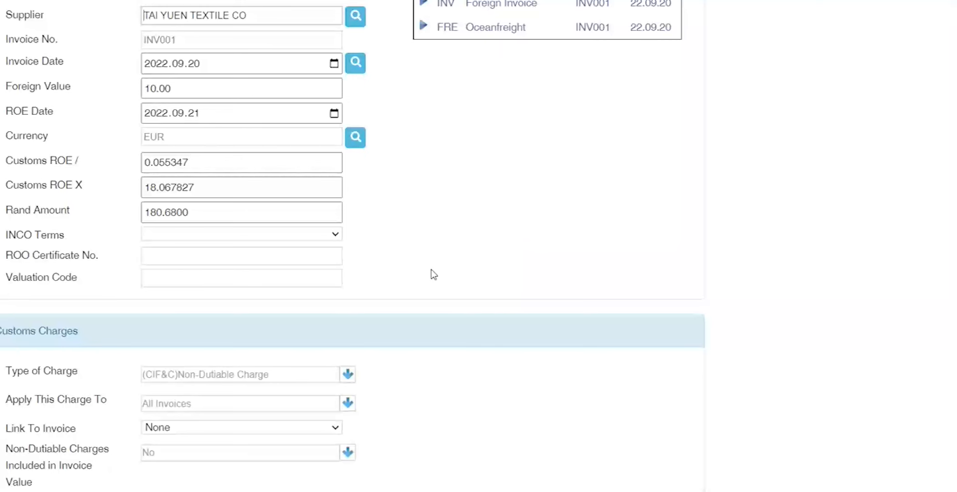
# Step: Link the Oceanfreight charge to INV001 and set Non-Dutiable Charges Included in Invoice Value to Yes
pyautogui.moveTo(194, 92); pyautogui.dragTo(90, 94)
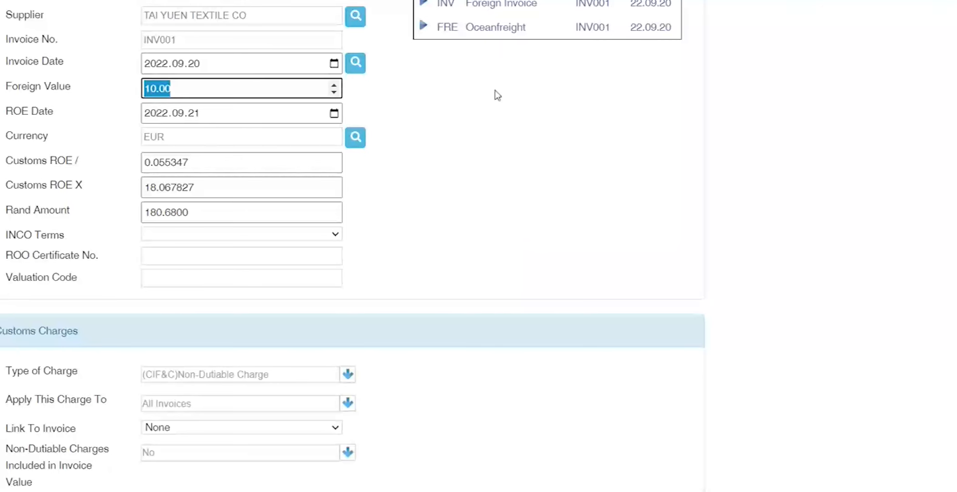
pyautogui.click(336, 428)
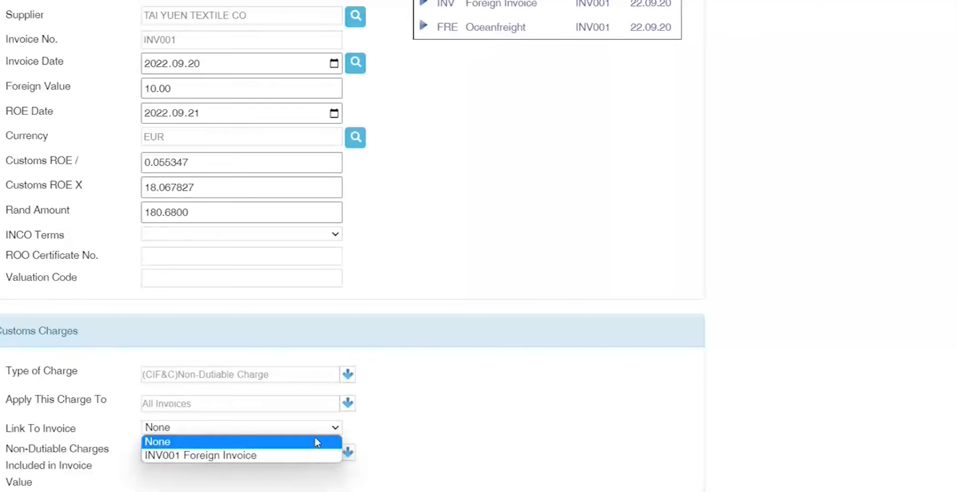
pyautogui.click(300, 454)
pyautogui.click(347, 453)
pyautogui.click(249, 474)
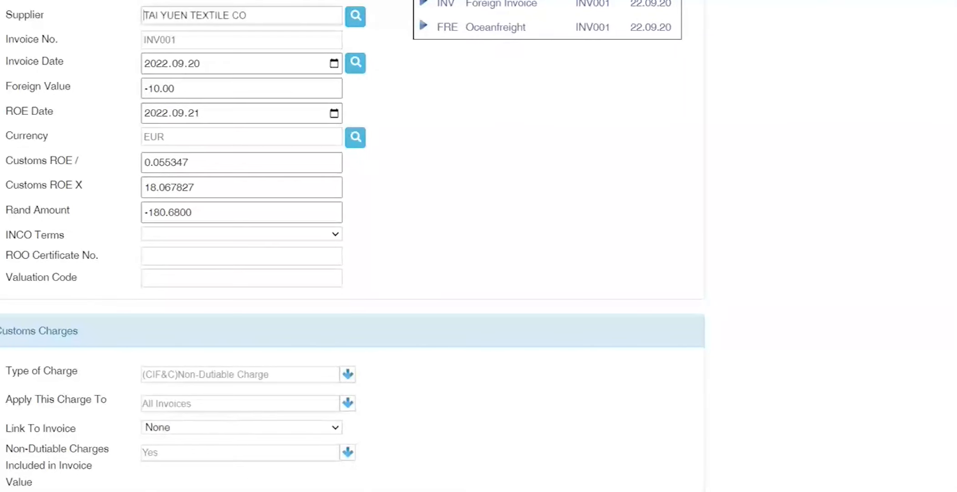
pyautogui.moveTo(183, 90); pyautogui.dragTo(31, 89)
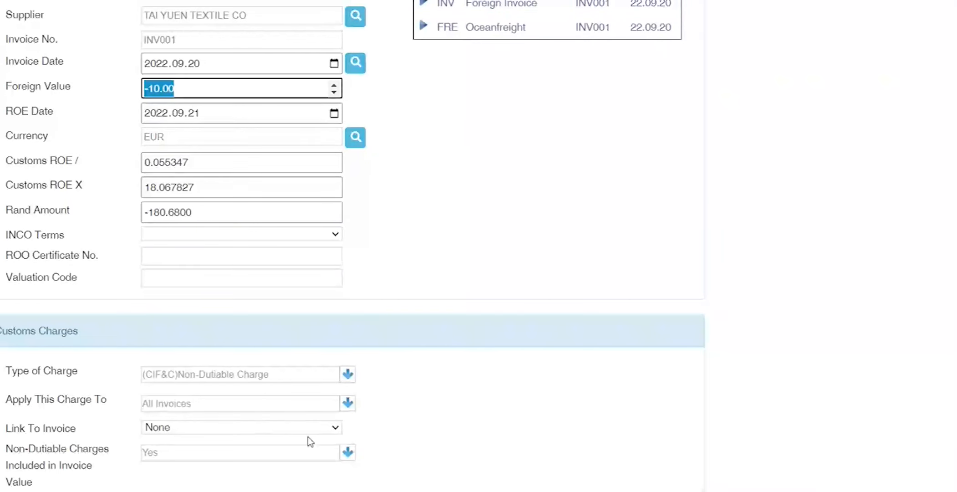
pyautogui.click(349, 453)
pyautogui.click(251, 489)
pyautogui.click(347, 373)
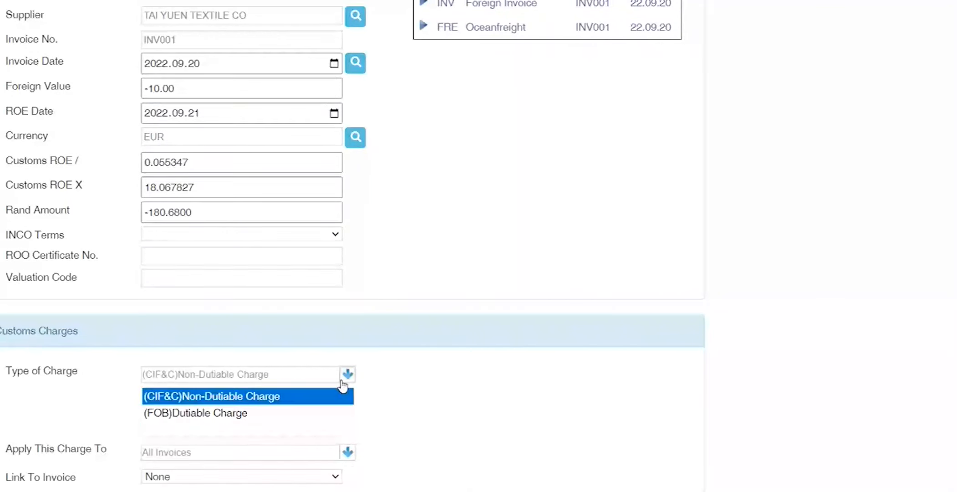
pyautogui.click(238, 414)
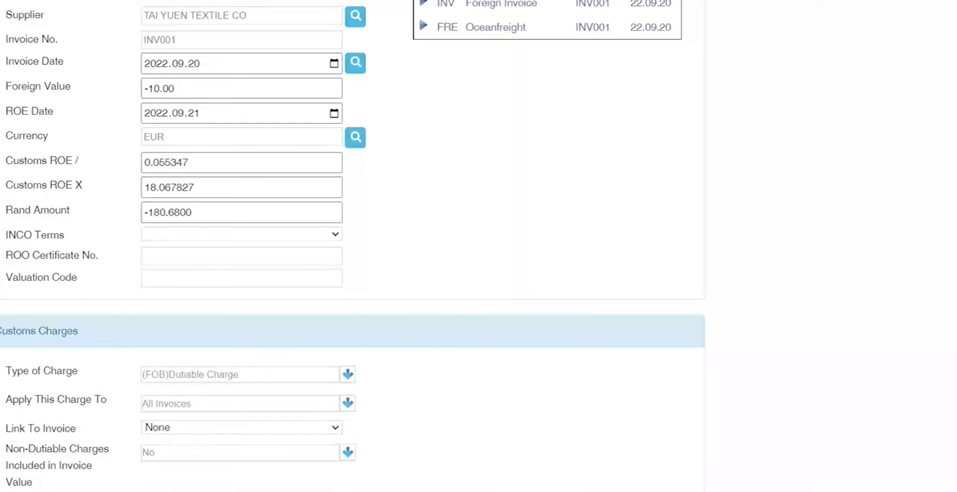
pyautogui.click(146, 89)
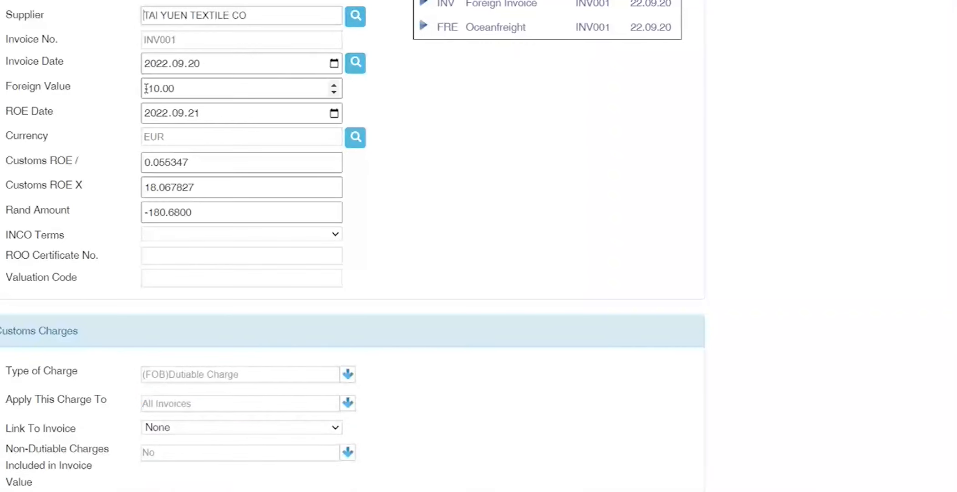
pyautogui.moveTo(145, 89); pyautogui.dragTo(132, 94)
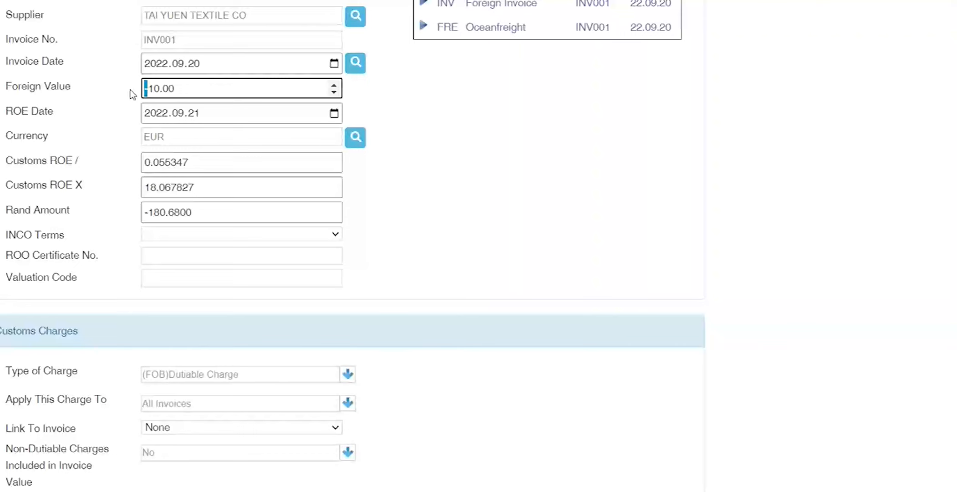
pyautogui.press('BackSpace')
pyautogui.press('Tab')
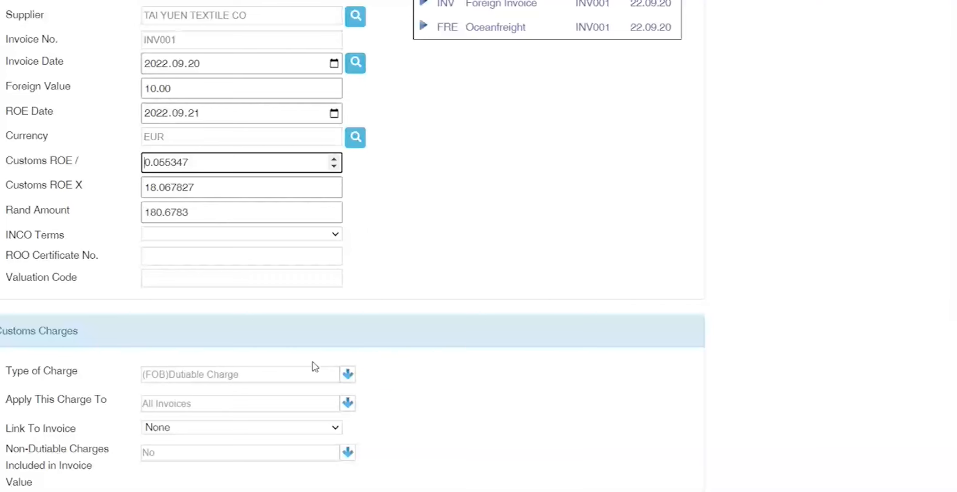
pyautogui.click(347, 373)
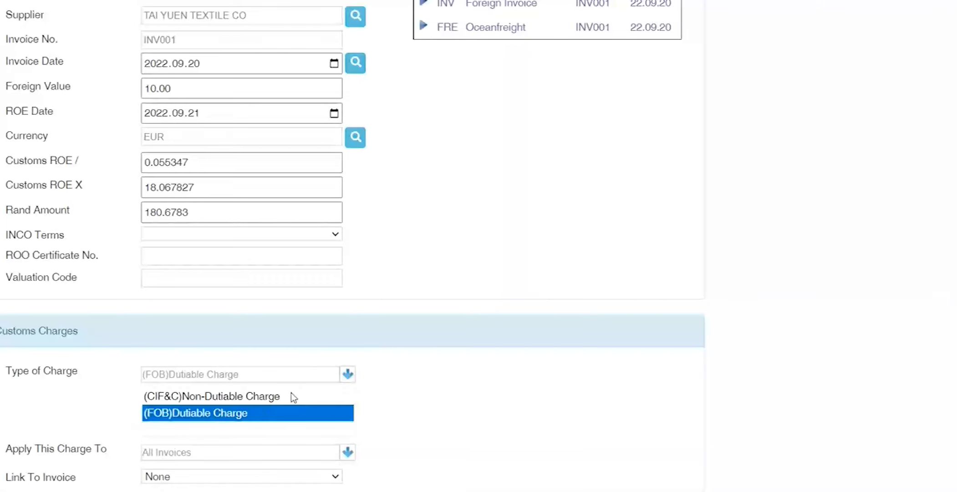
pyautogui.click(262, 395)
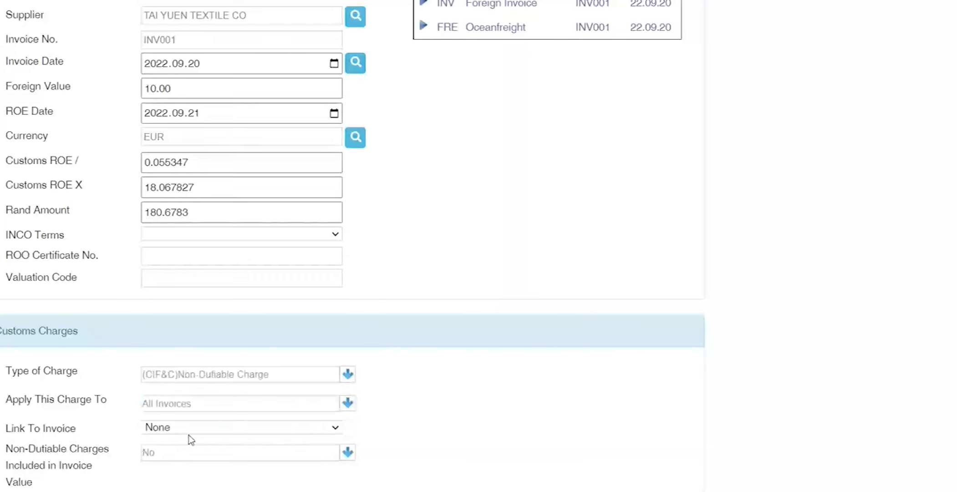
pyautogui.click(318, 428)
pyautogui.click(328, 444)
pyautogui.click(348, 452)
pyautogui.click(203, 472)
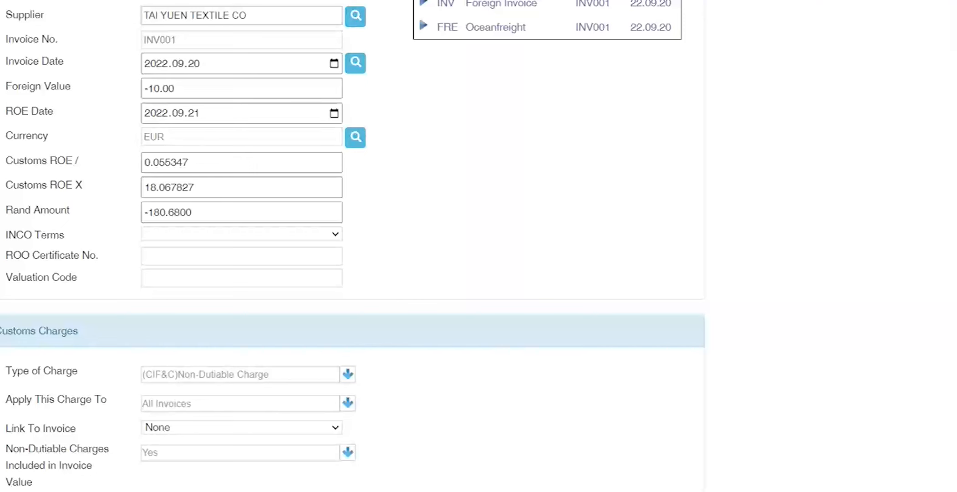
pyautogui.scroll(3, 83, 163)
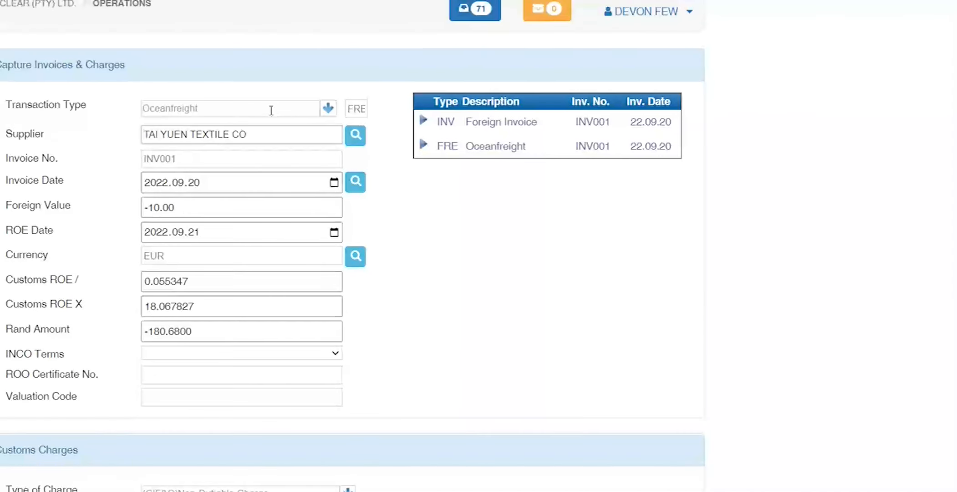
# Step: Keep Oceanfreight as the transaction type and bring up line 1's INV001 100.00 USD invoice list
pyautogui.click(328, 109)
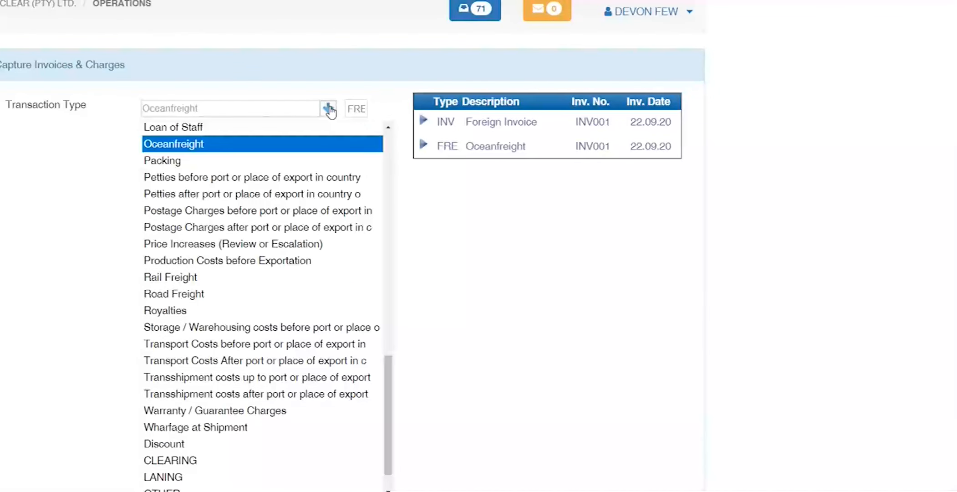
pyautogui.click(26, 219)
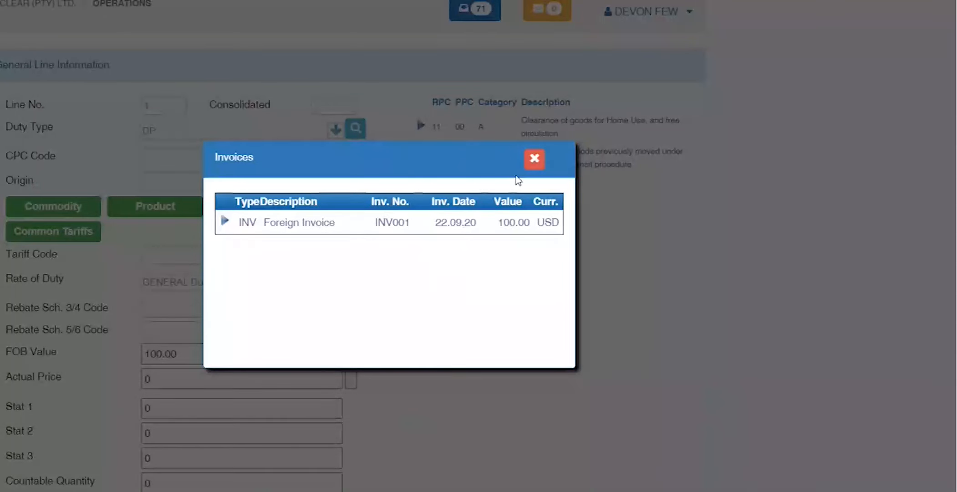
# Step: Close the invoice list, then give line 1 CPC code 11 00 and origin CN
pyautogui.click(531, 165)
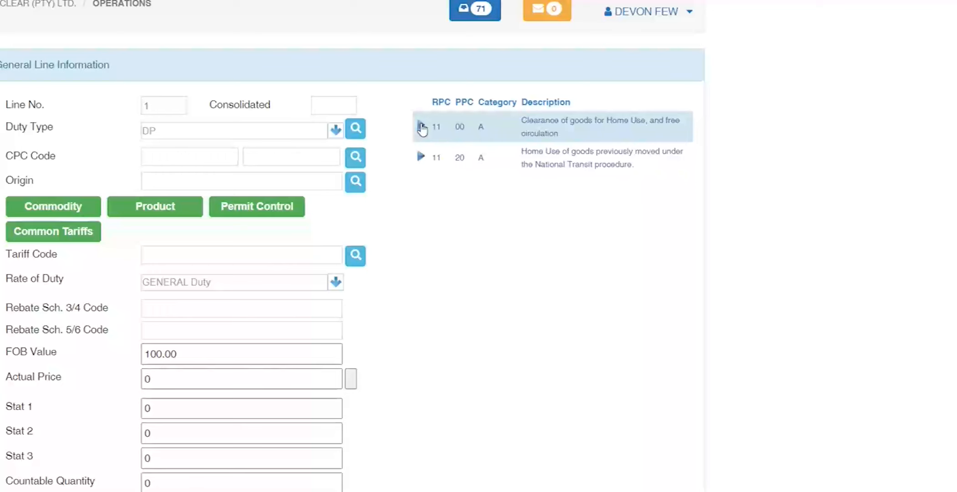
pyautogui.click(421, 128)
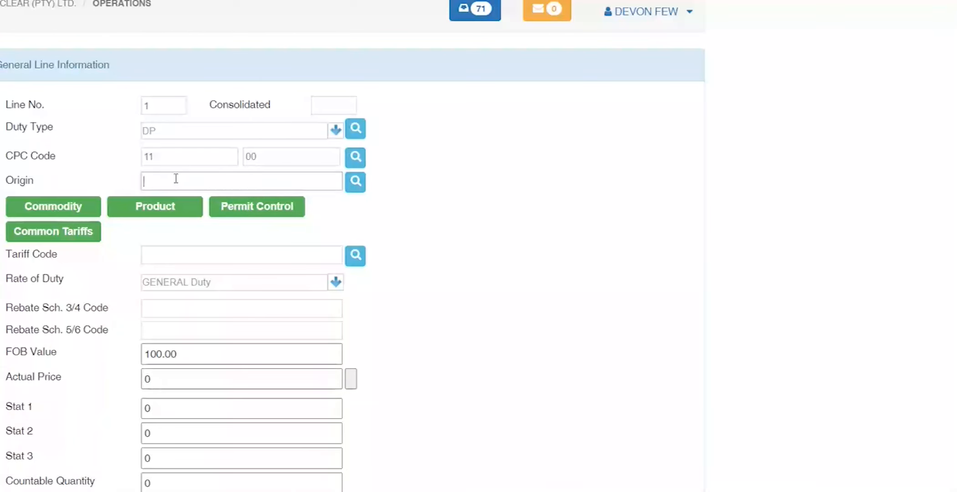
pyautogui.write('CN')
pyautogui.press('Tab')
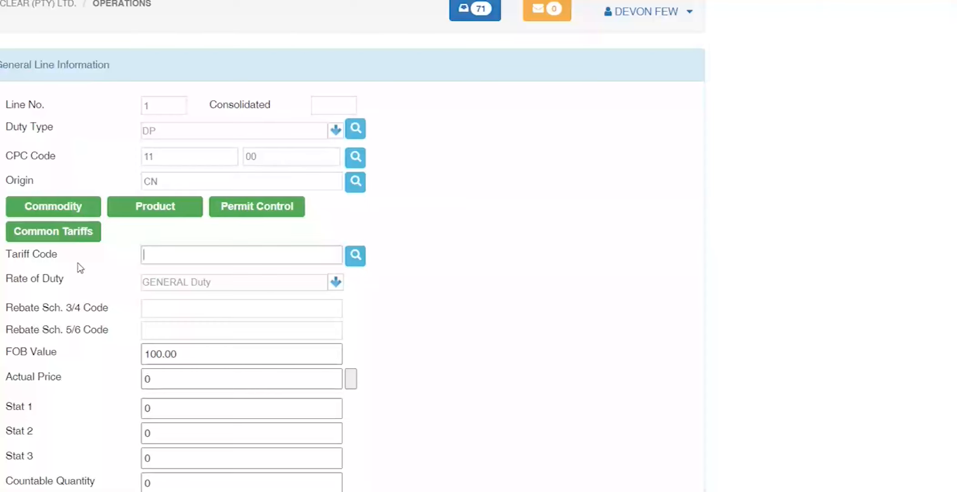
pyautogui.click(66, 205)
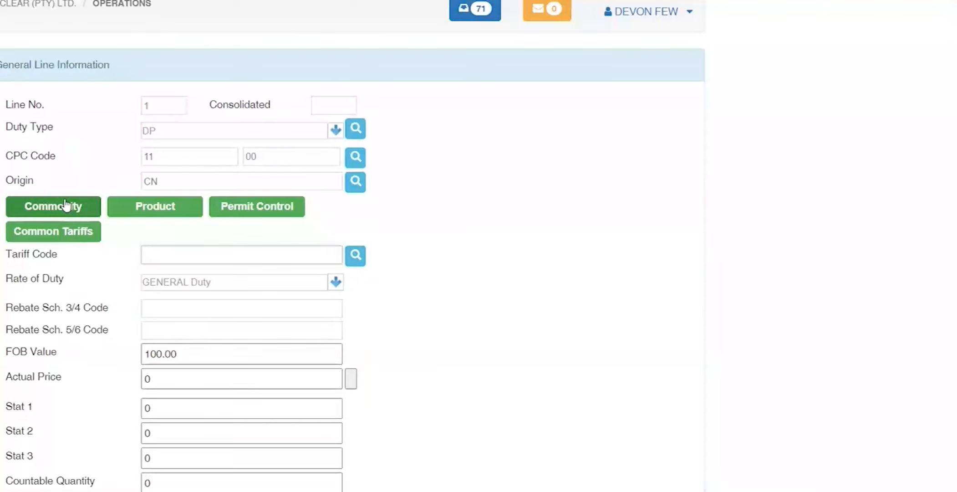
pyautogui.click(66, 206)
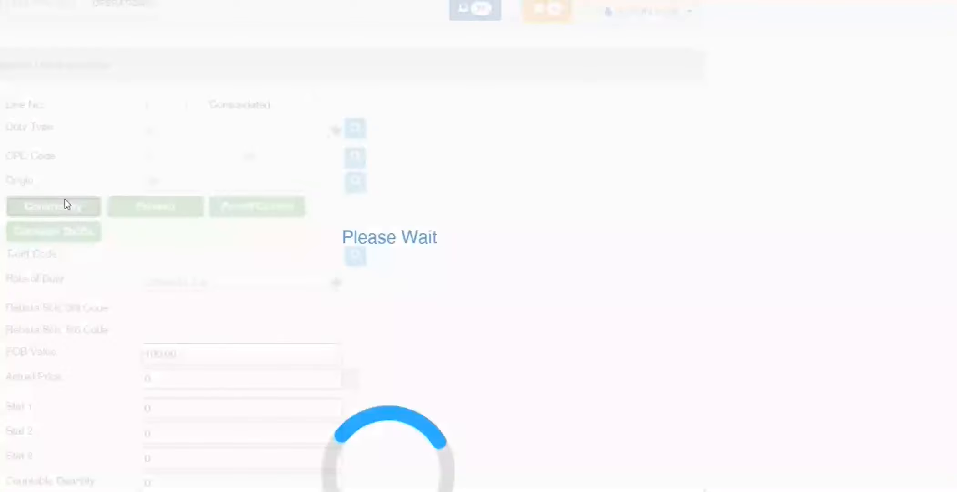
pyautogui.click(505, 189)
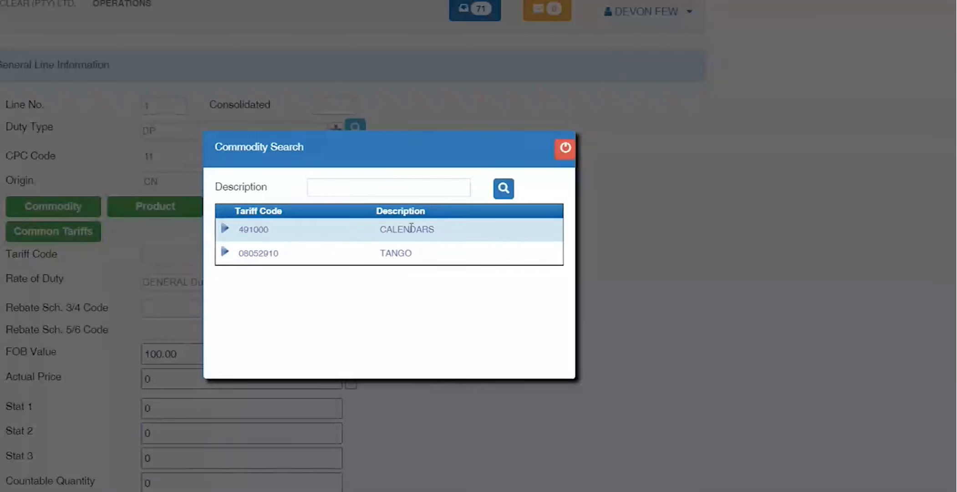
pyautogui.doubleClick(249, 230)
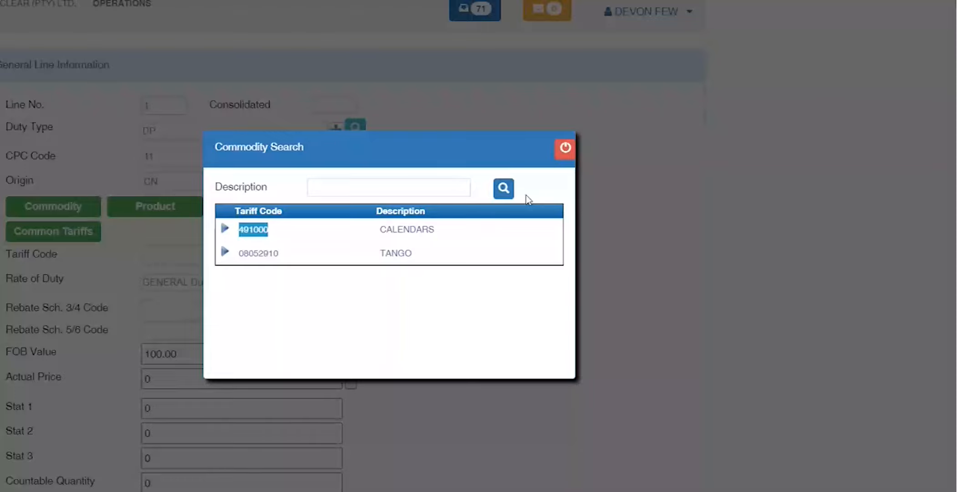
pyautogui.click(565, 148)
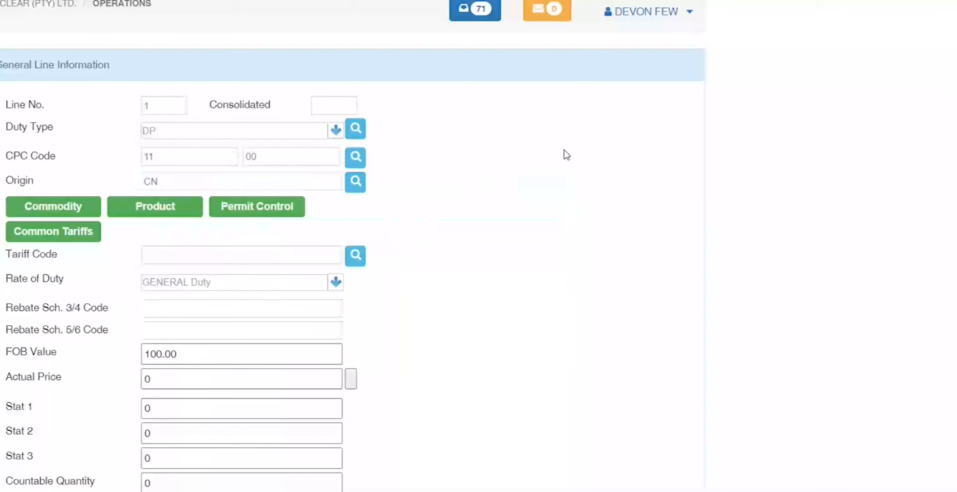
# Step: Try line 1's product search, including code 001, then close it without choosing a product
pyautogui.click(144, 209)
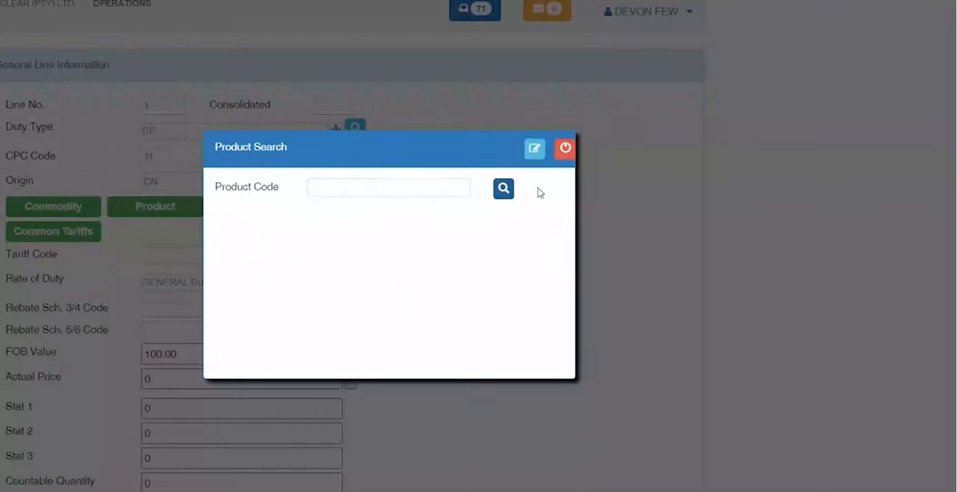
pyautogui.click(503, 188)
pyautogui.click(536, 150)
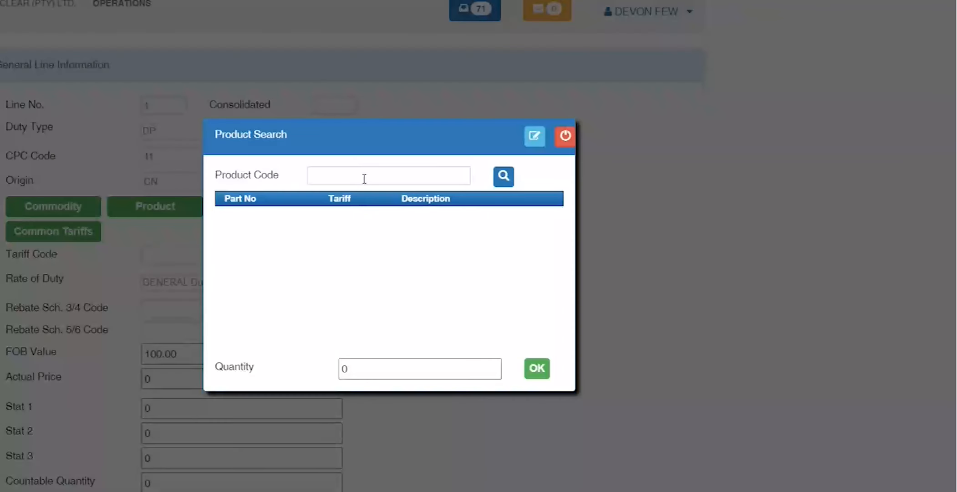
pyautogui.click(364, 179)
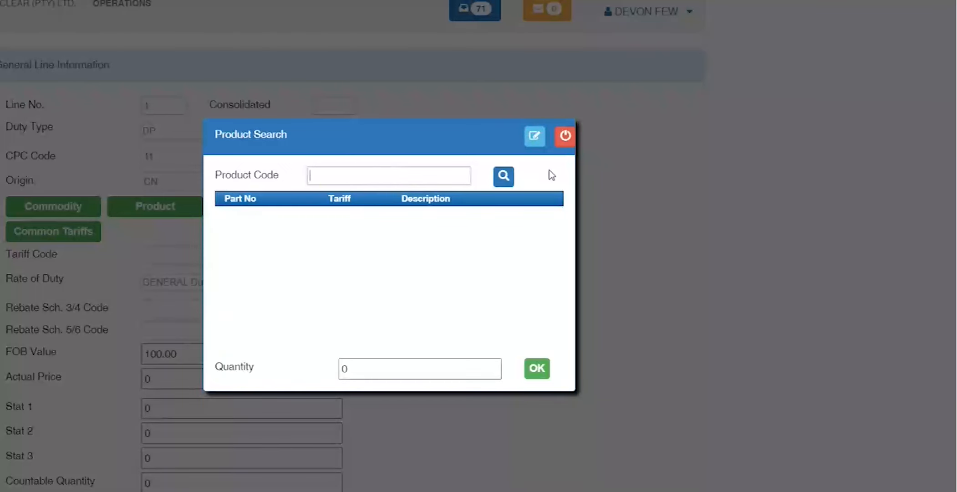
pyautogui.write('001')
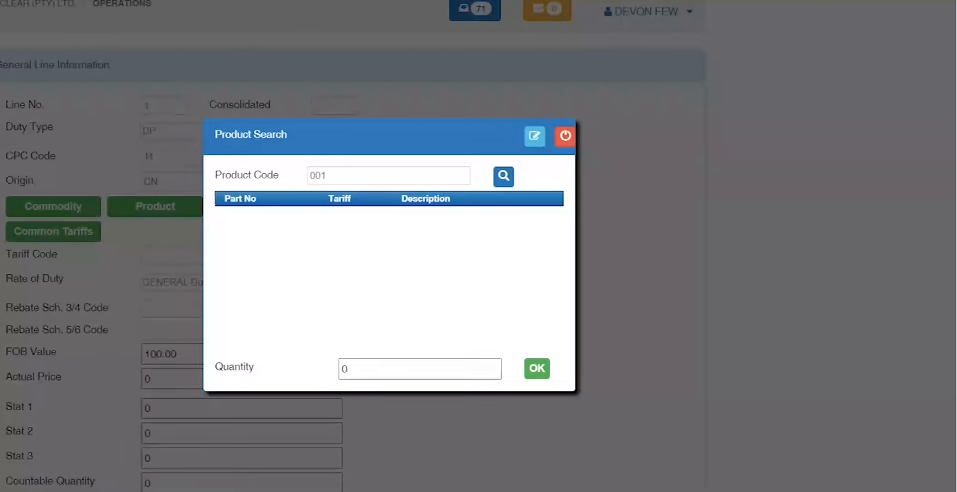
pyautogui.click(565, 137)
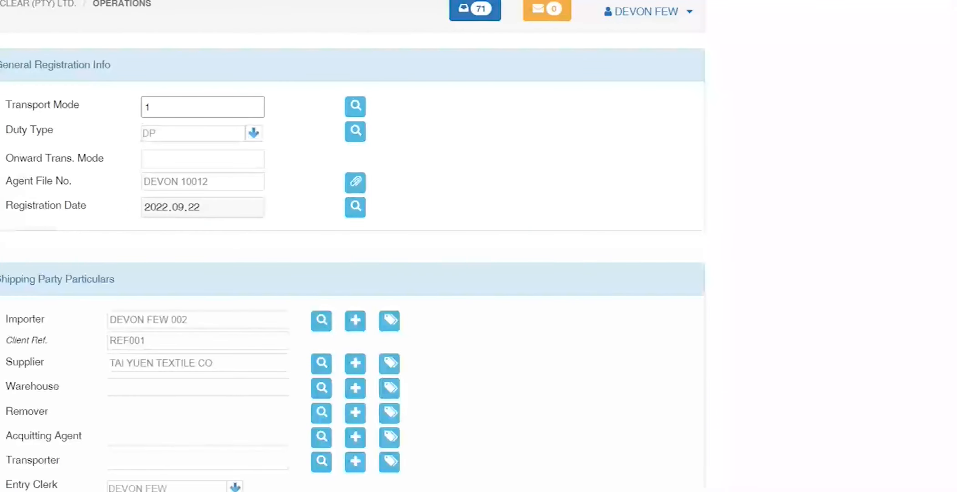
# Step: Open the importer's client details at full page and scroll to its common defaults
pyautogui.moveTo(219, 319); pyautogui.dragTo(22, 318)
pyautogui.moveTo(247, 364); pyautogui.dragTo(5, 380)
pyautogui.moveTo(224, 319); pyautogui.dragTo(2, 320)
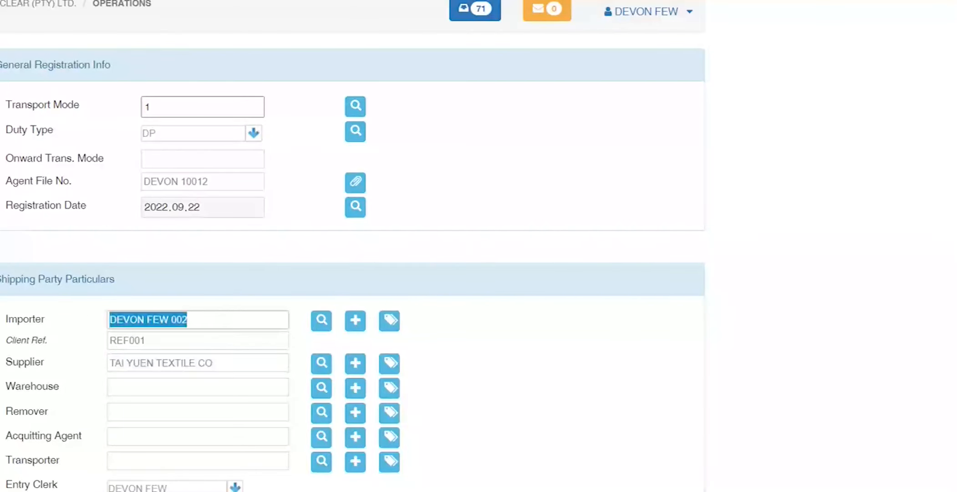
pyautogui.click(356, 321)
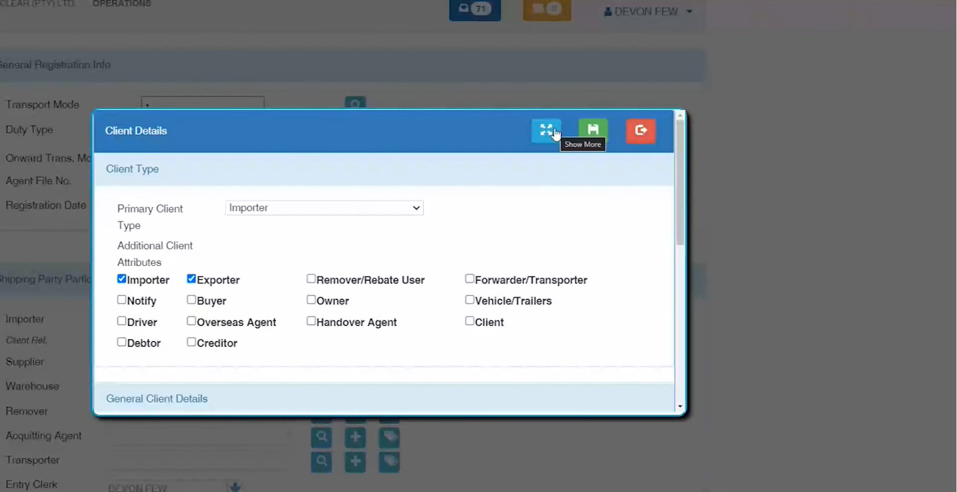
pyautogui.click(592, 132)
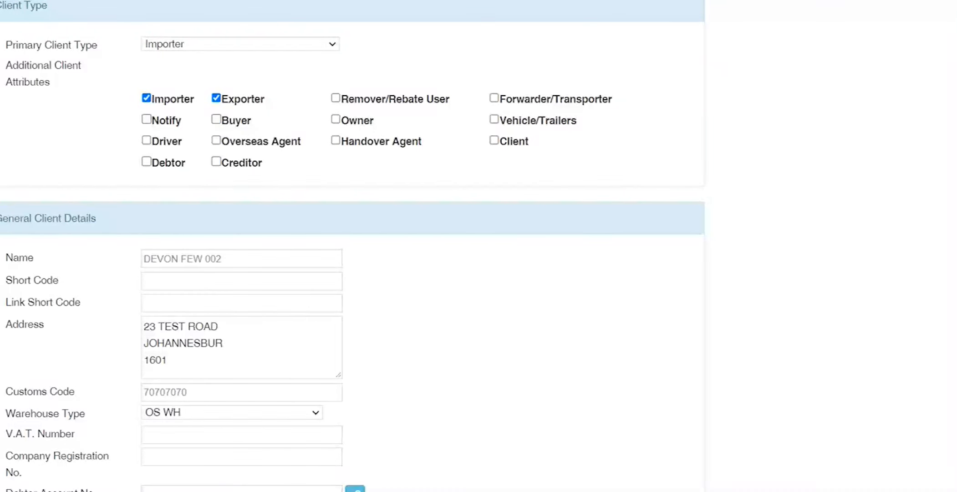
pyautogui.scroll(-15, 312, 188)
# Step: Set the importer's Part Library Name default to INTERSHU, then go to the Product Library page
pyautogui.click(267, 229)
pyautogui.click(355, 229)
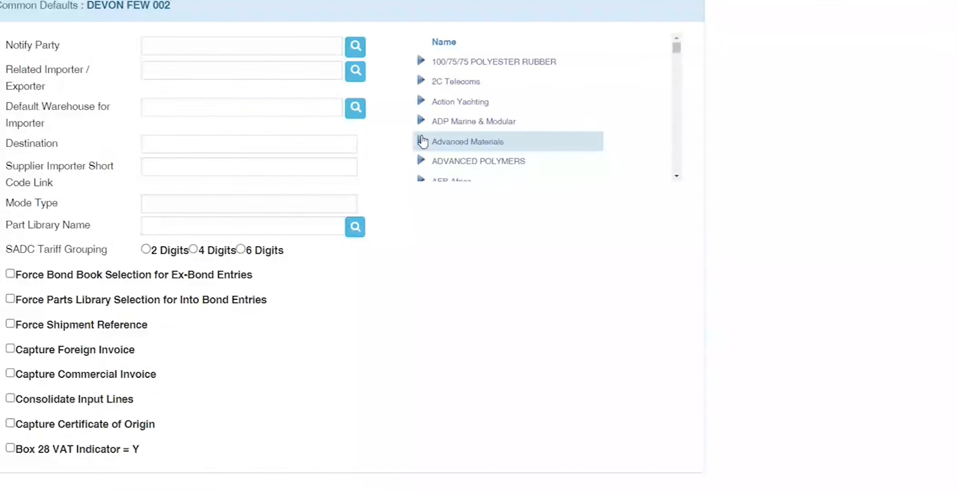
pyautogui.scroll(-15, 428, 135)
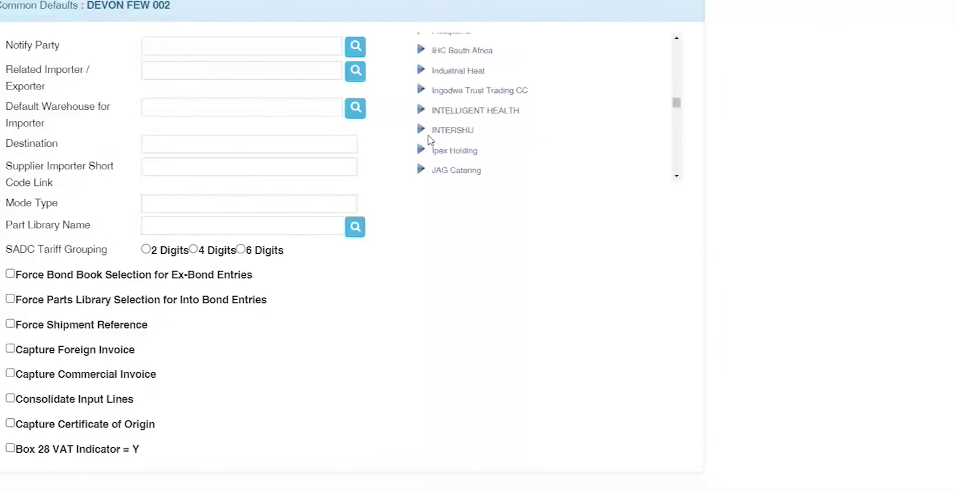
pyautogui.click(421, 132)
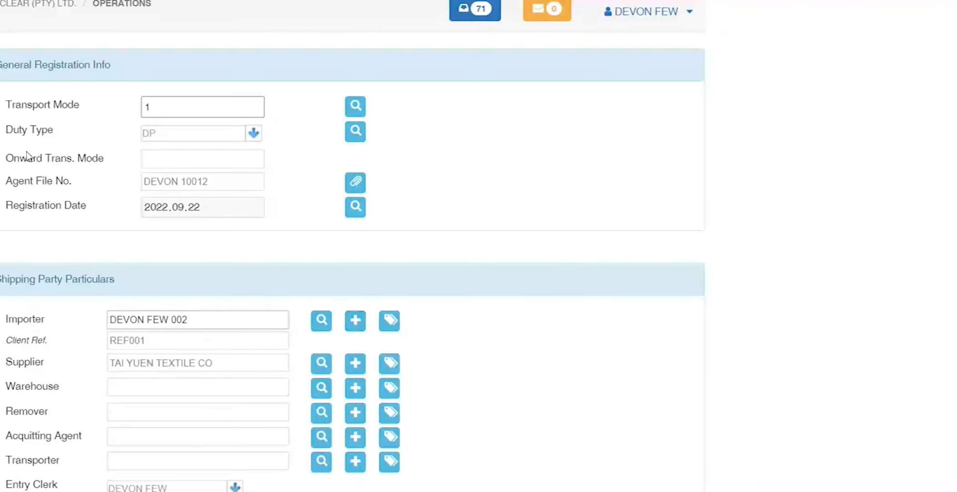
pyautogui.click(1, 13)
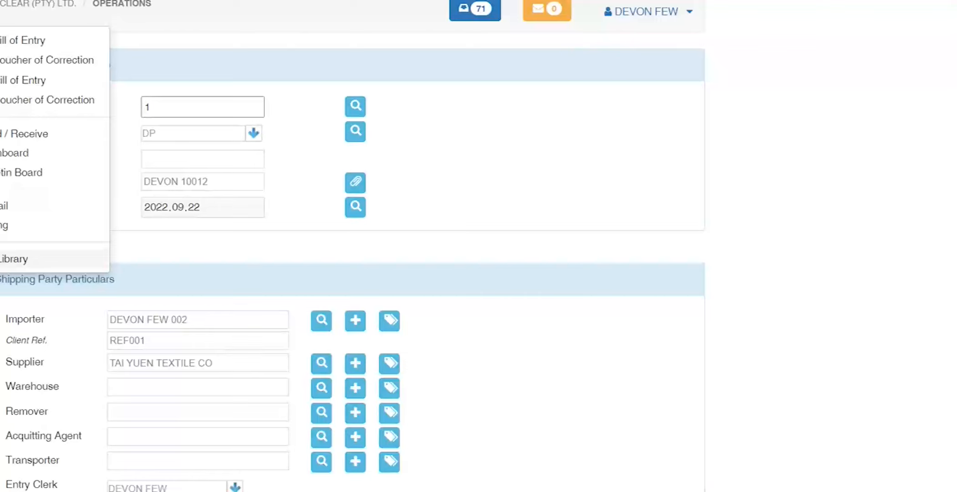
pyautogui.click(14, 258)
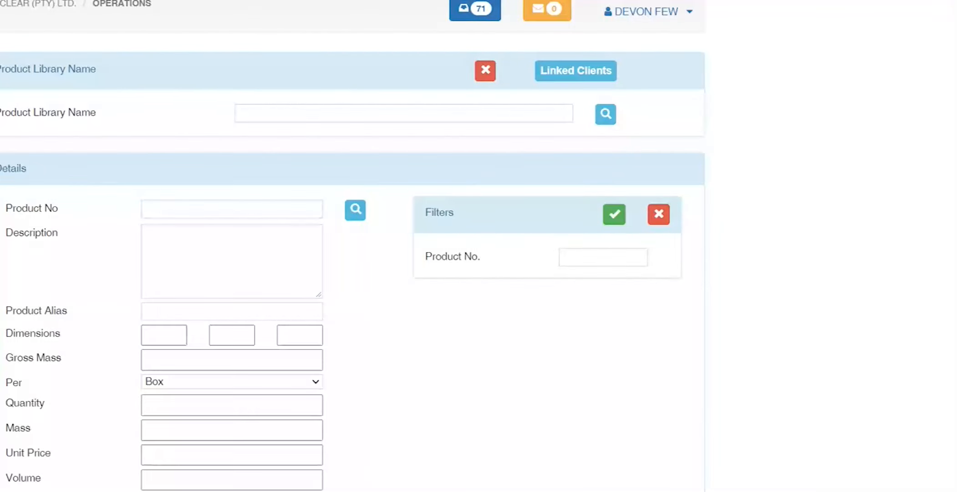
# Step: Name the new product library NEW PL FOR TEST and add product number 1001
pyautogui.write('N')
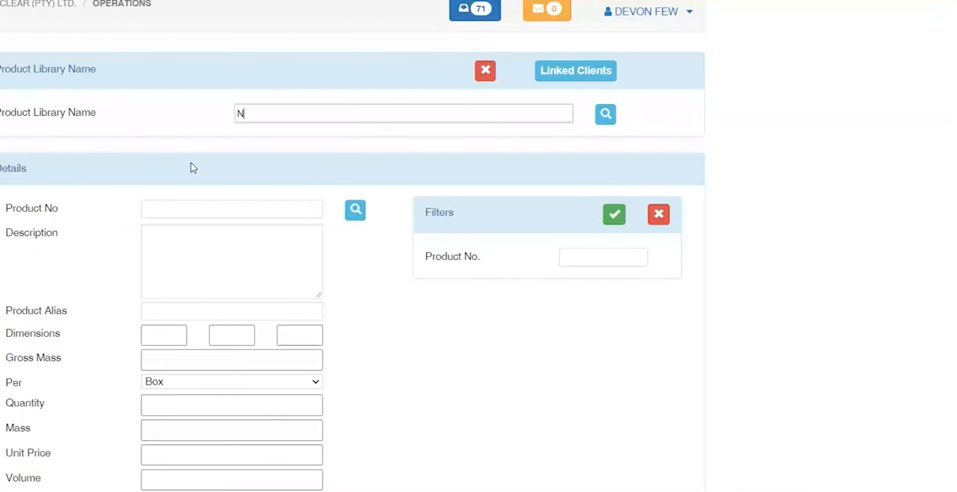
pyautogui.write('EW PL')
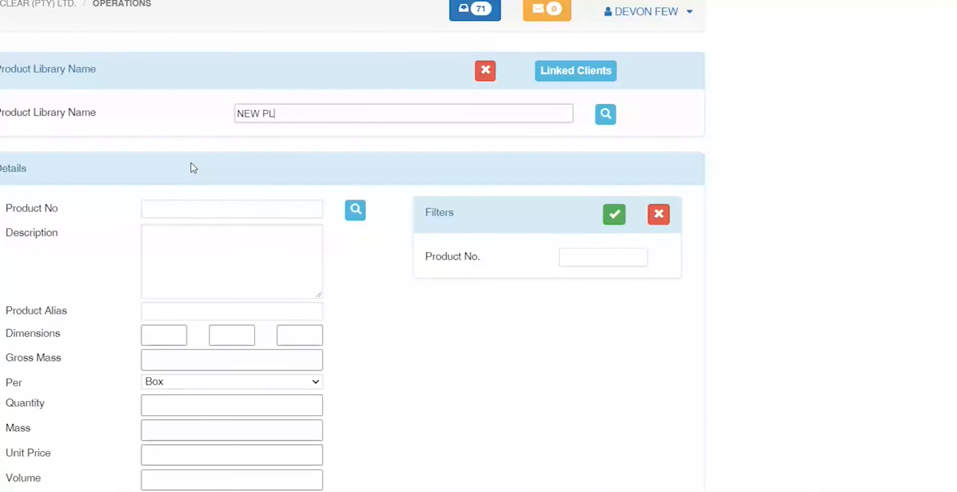
pyautogui.write(' FOR TEST')
pyautogui.click(199, 209)
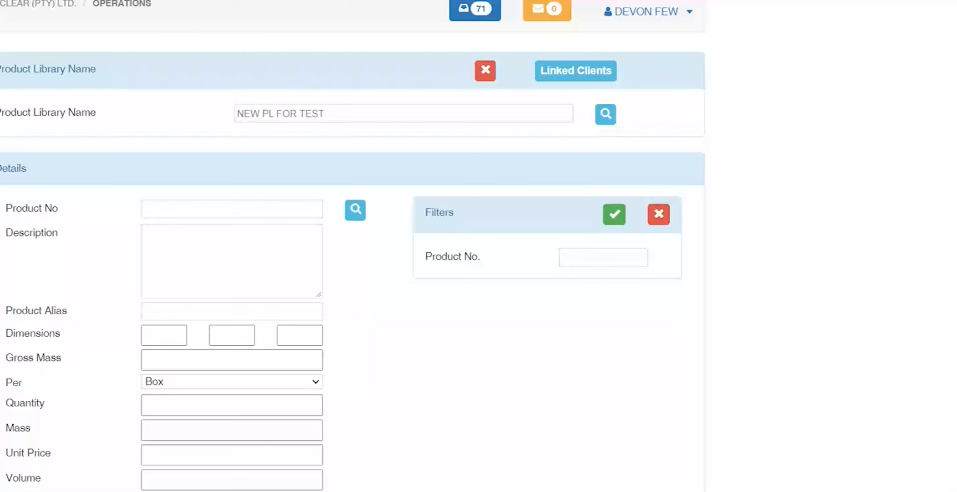
pyautogui.moveTo(120, 74); pyautogui.dragTo(1, 69)
pyautogui.click(112, 181)
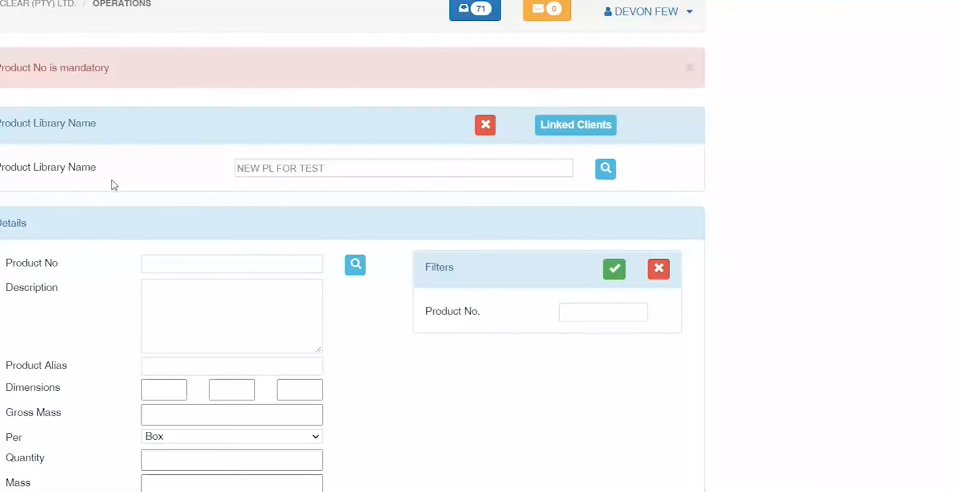
pyautogui.moveTo(352, 164); pyautogui.dragTo(190, 162)
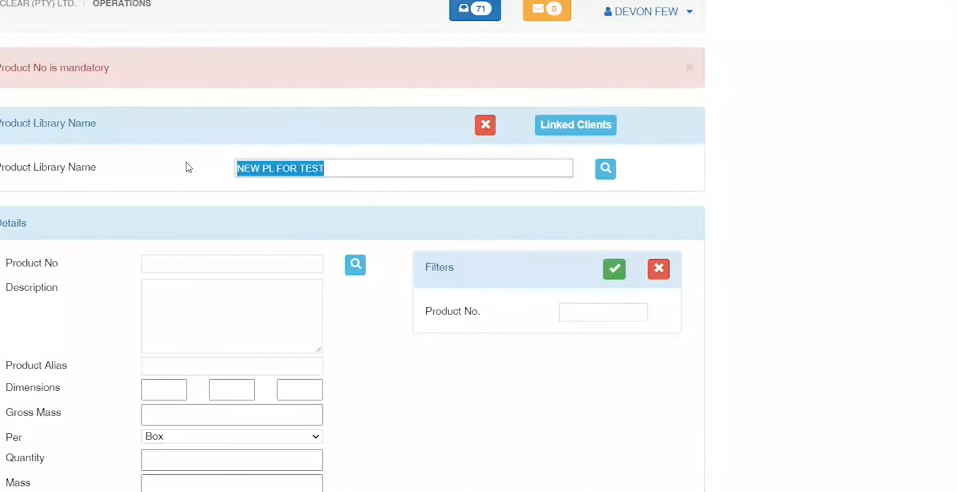
pyautogui.click(207, 263)
pyautogui.write('1001')
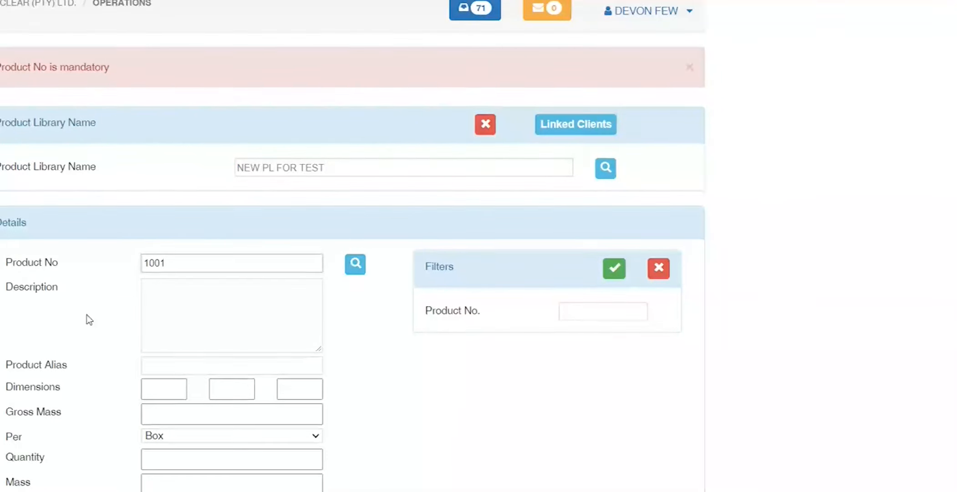
# Step: Classify product 1001 under tariff code 850120, found by searching codes starting with 85
pyautogui.scroll(-6, 90, 319)
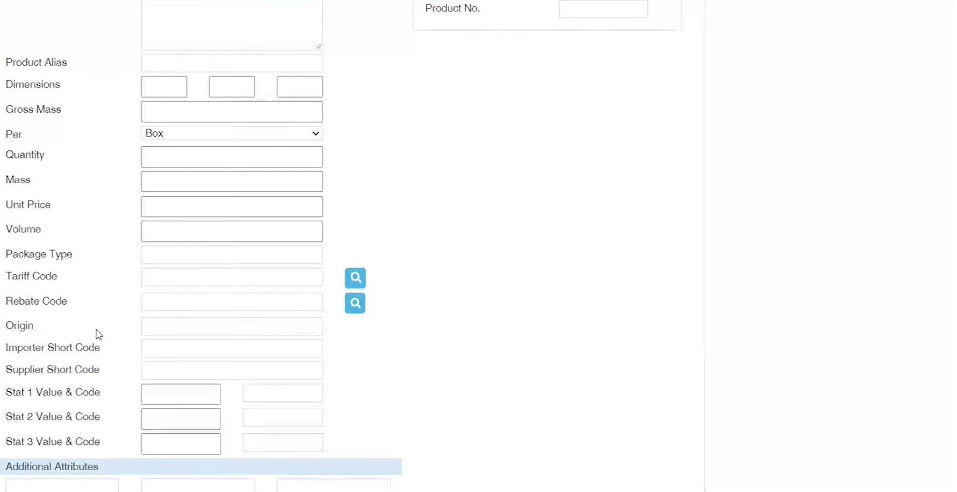
pyautogui.click(170, 273)
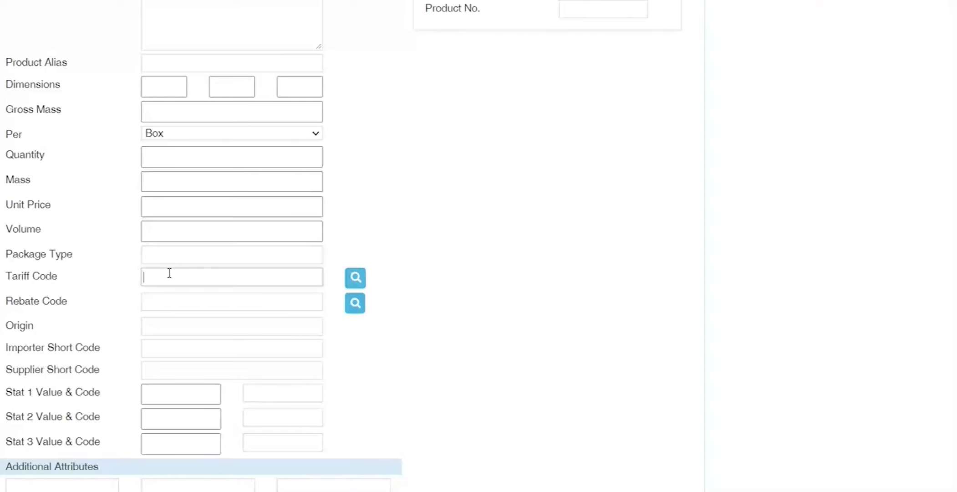
pyautogui.write('85')
pyautogui.press('Tab')
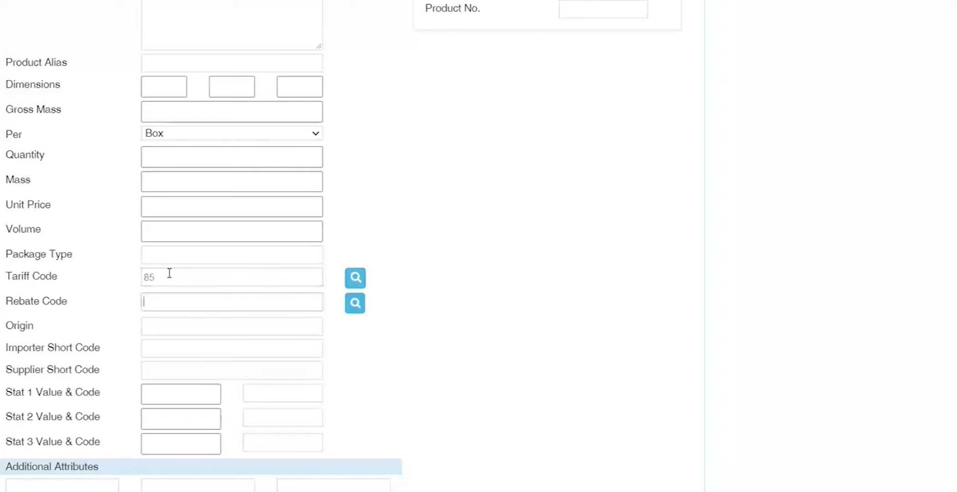
pyautogui.click(353, 278)
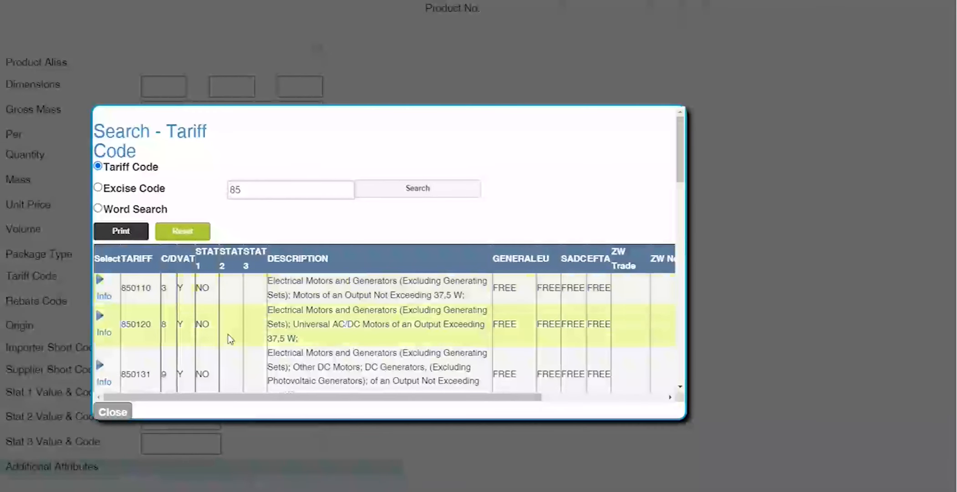
pyautogui.click(100, 316)
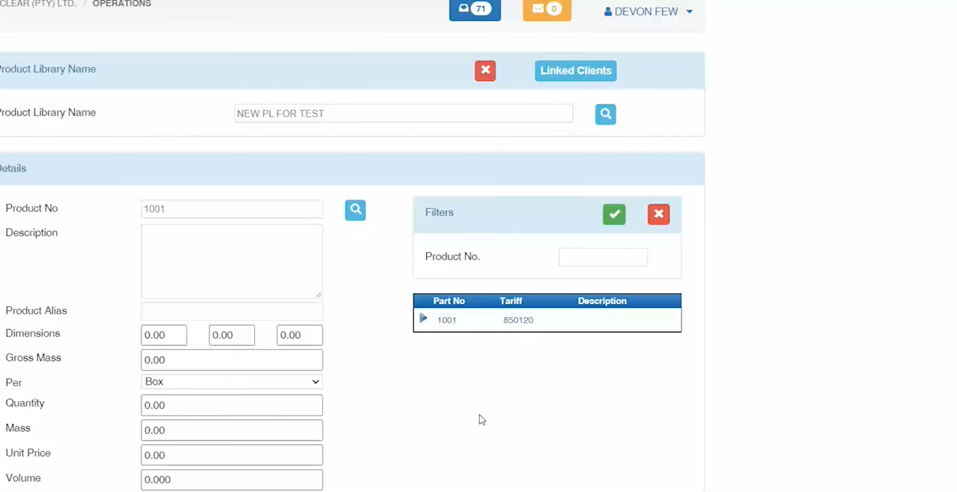
pyautogui.doubleClick(518, 319)
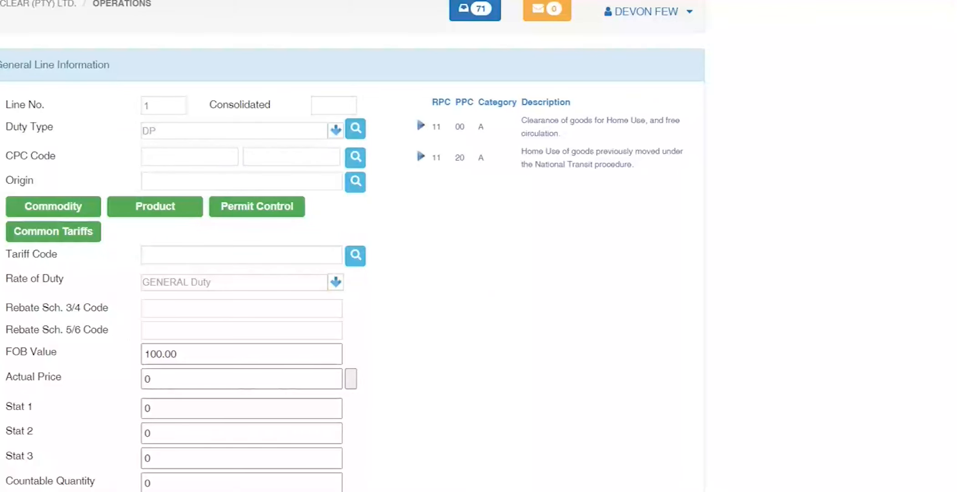
pyautogui.scroll(-5, 59, 152)
pyautogui.scroll(-5, 59, 155)
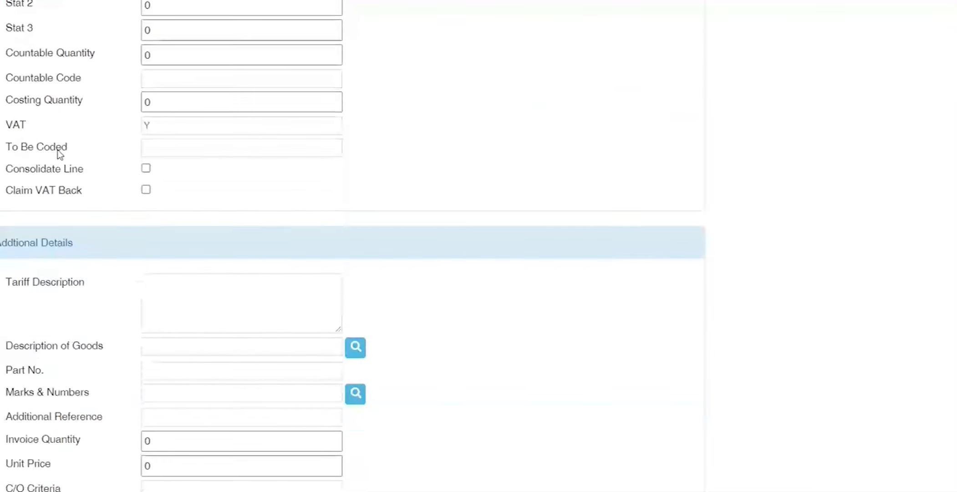
pyautogui.moveTo(42, 264); pyautogui.dragTo(1, 269)
pyautogui.click(173, 265)
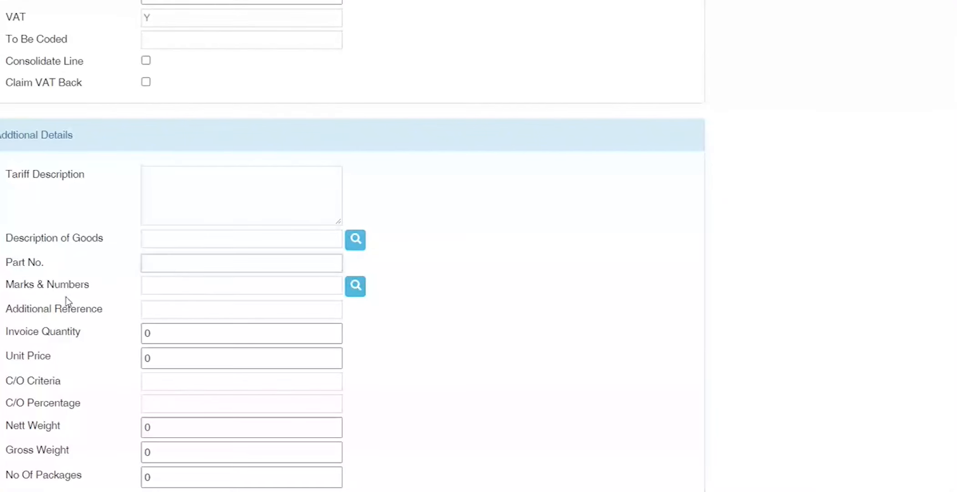
pyautogui.scroll(10, 57, 267)
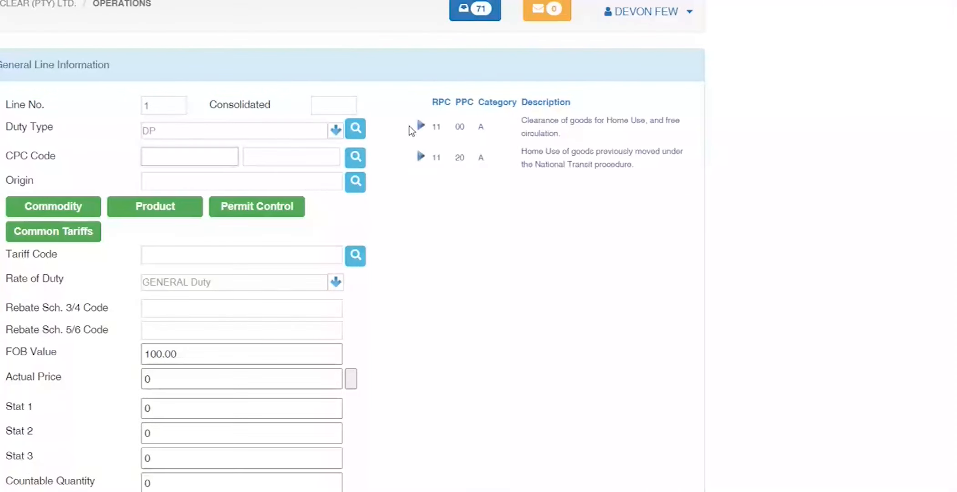
# Step: Give line 1 CPC 11 00, origin CN and tariff code 1001, then close the tariff results
pyautogui.click(423, 128)
pyautogui.write('CN')
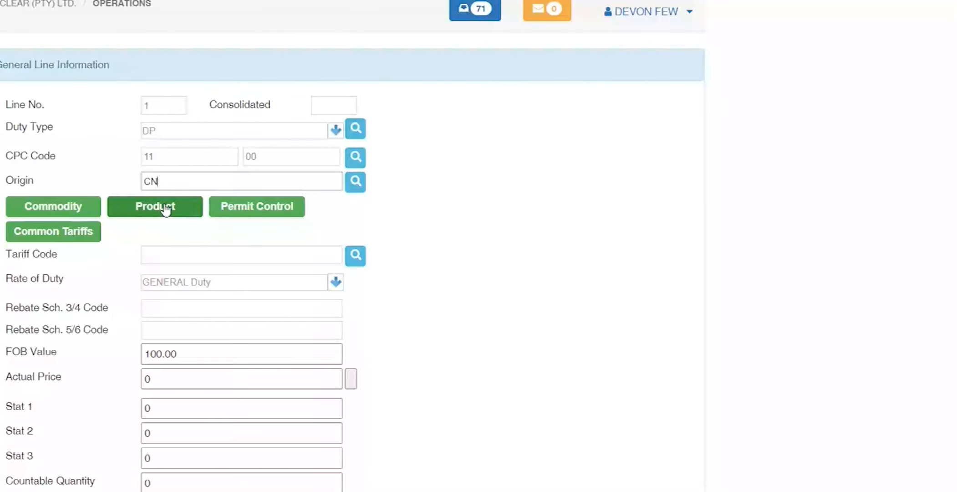
pyautogui.click(171, 254)
pyautogui.write('1001')
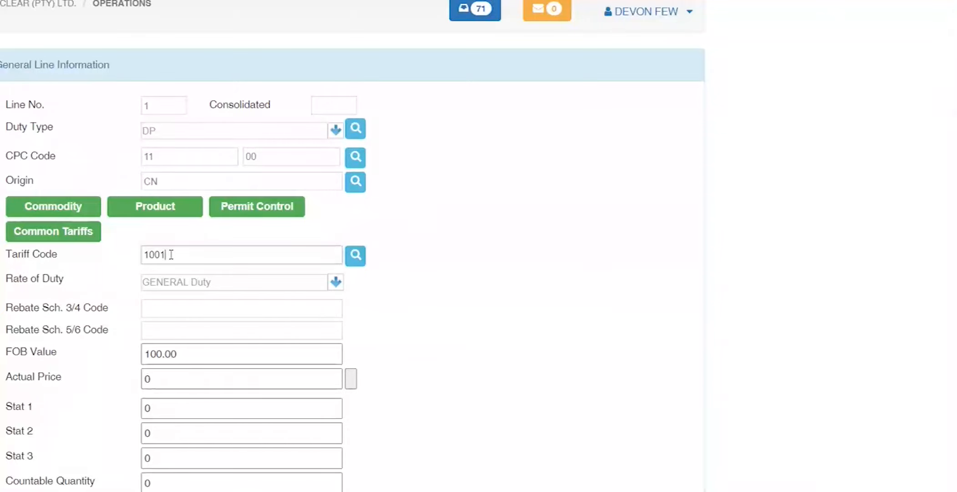
pyautogui.press('Tab')
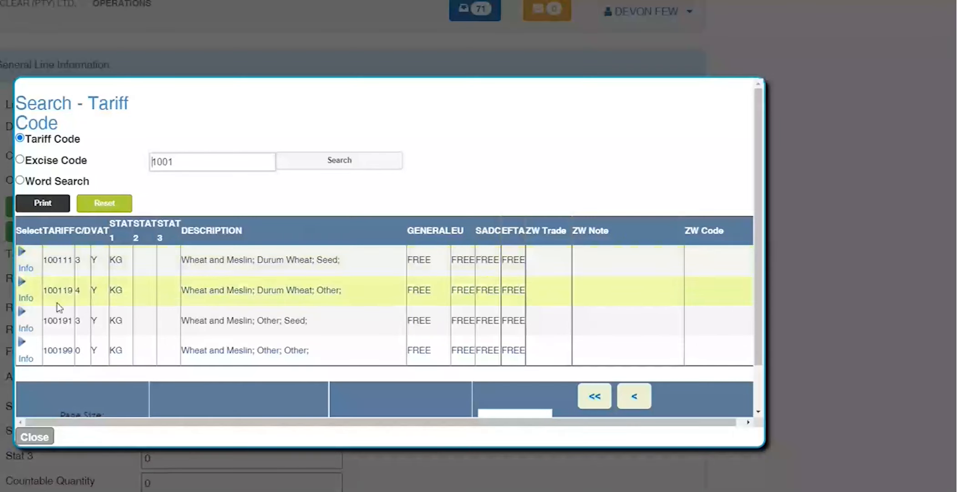
pyautogui.click(43, 437)
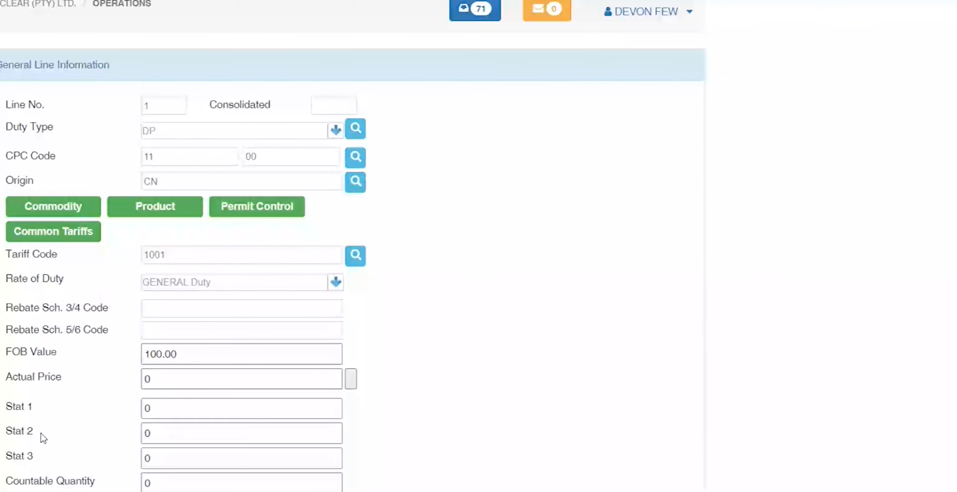
# Step: Run line 1's product search twice, find no products, and close it
pyautogui.click(139, 209)
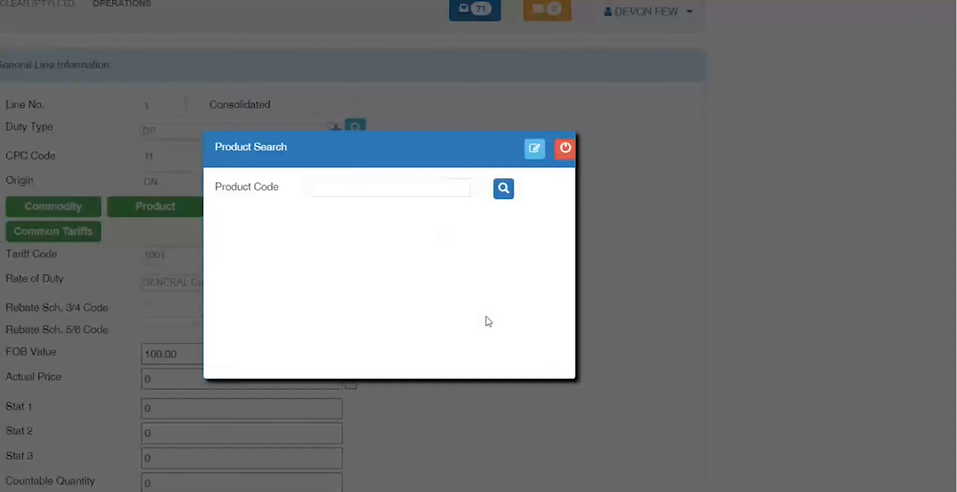
pyautogui.click(387, 192)
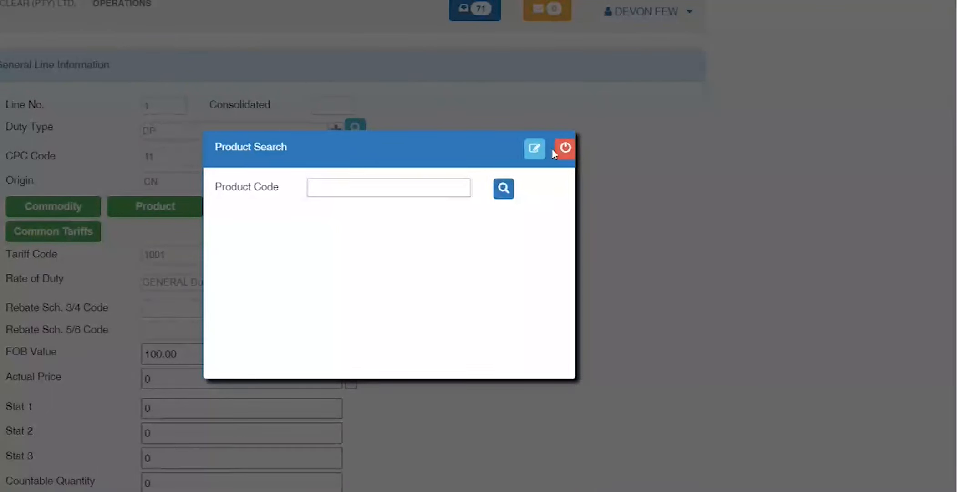
pyautogui.click(565, 148)
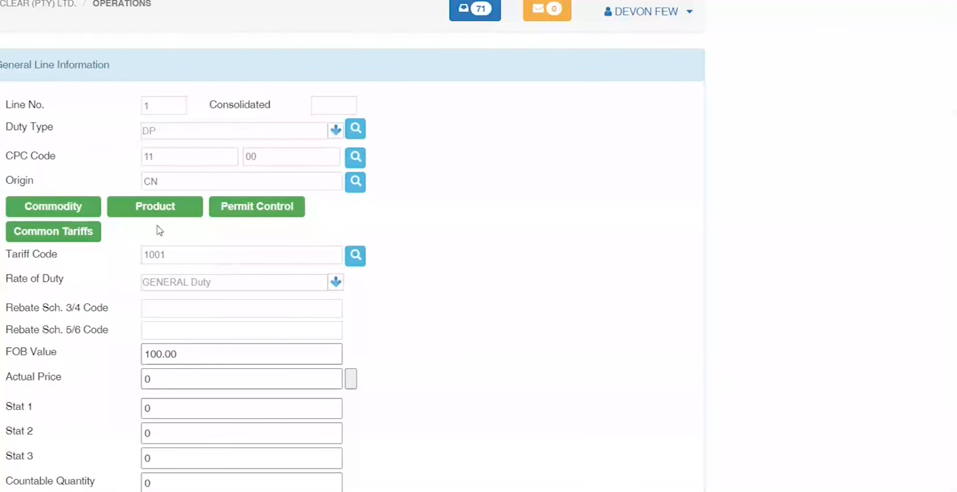
pyautogui.click(178, 212)
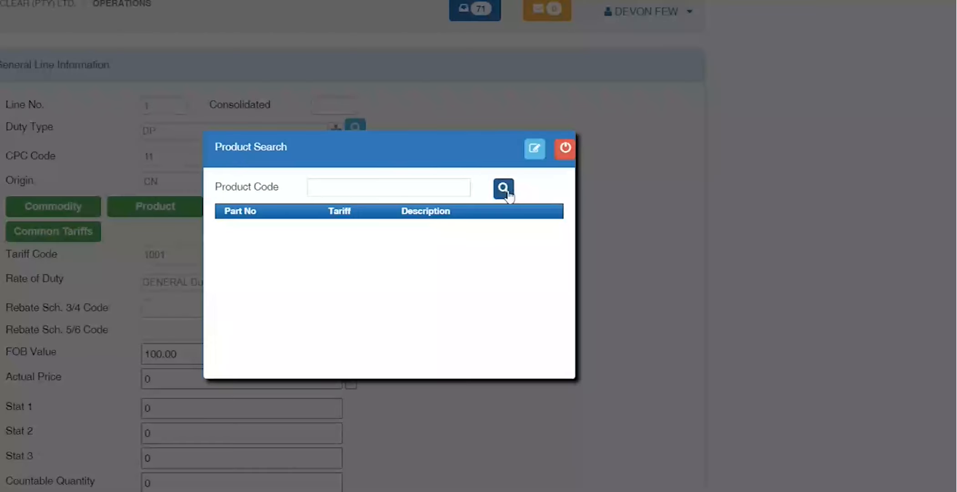
pyautogui.click(507, 192)
pyautogui.click(565, 148)
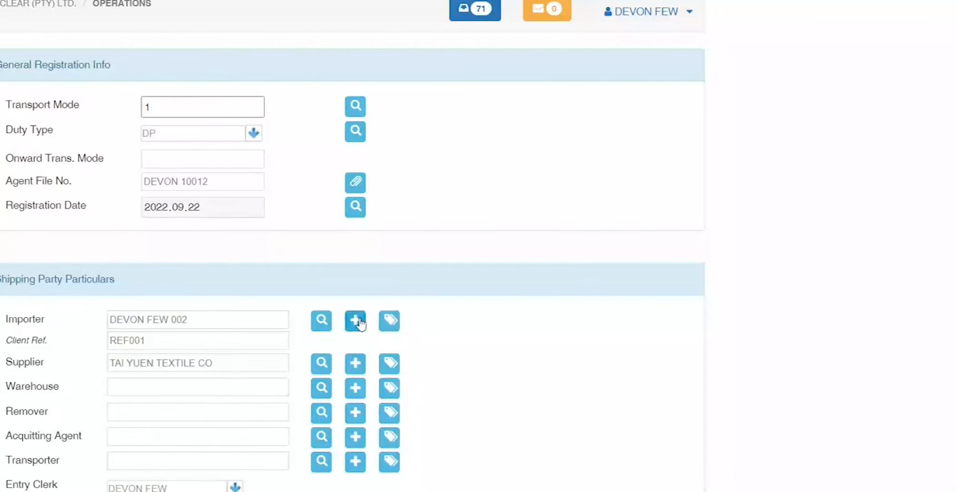
# Step: Open the importer's client details full screen and list the available part libraries
pyautogui.click(356, 321)
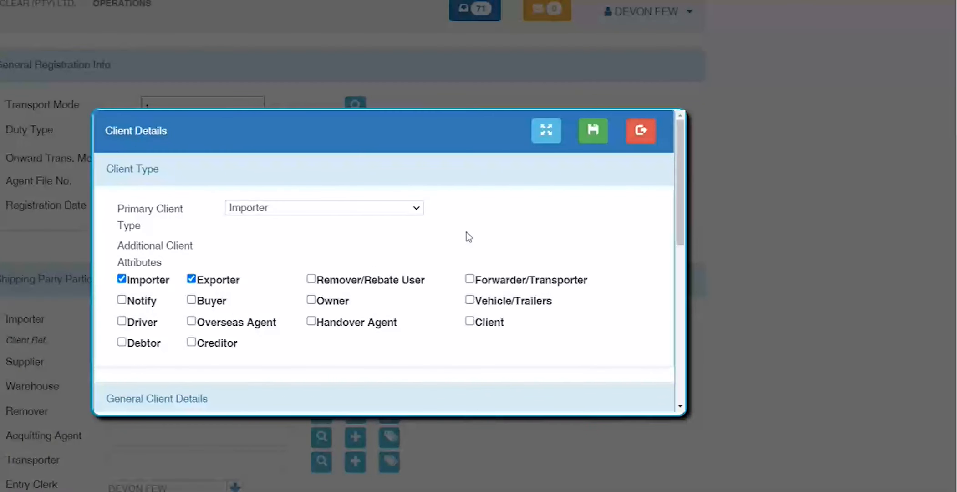
pyautogui.click(550, 134)
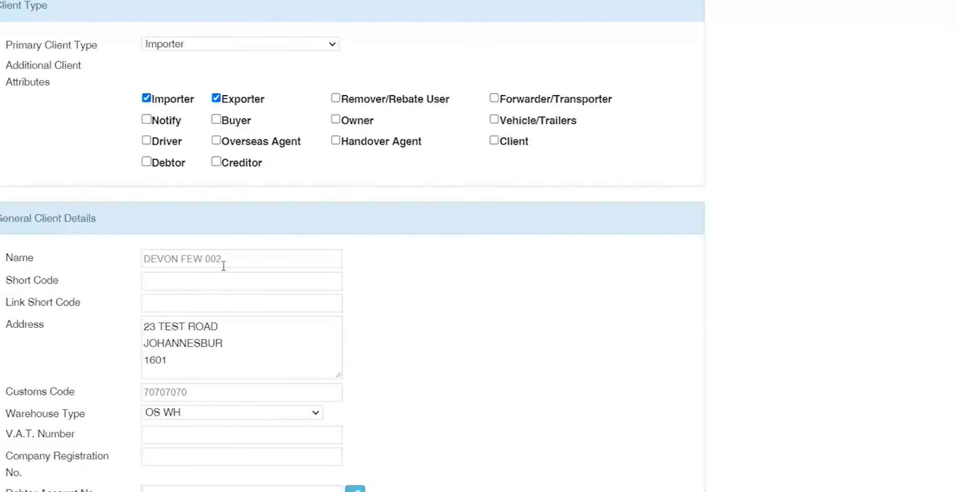
pyautogui.click(296, 223)
pyautogui.click(355, 227)
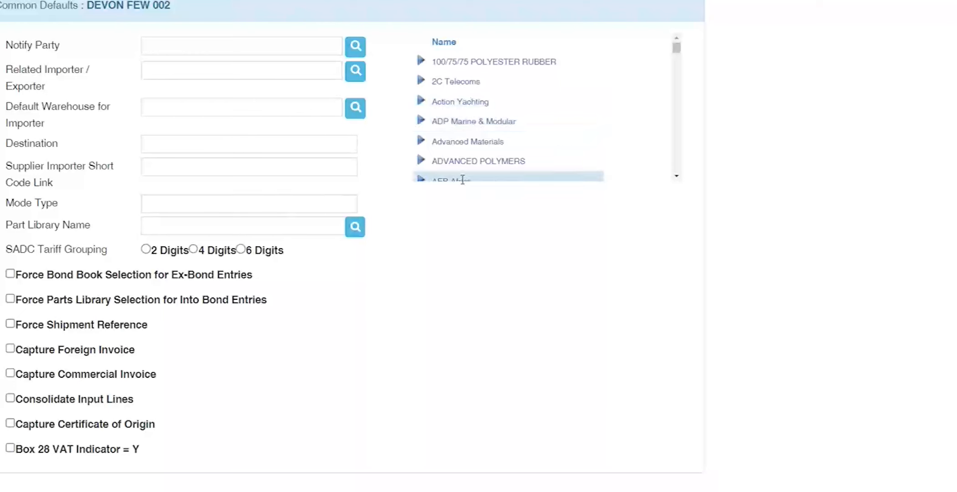
pyautogui.scroll(-10, 464, 132)
pyautogui.scroll(-8, 464, 132)
# Step: Filter part libraries by T and set the importer's default to TEST PARTS LIBRARY
pyautogui.click(250, 226)
pyautogui.write('T')
pyautogui.click(358, 229)
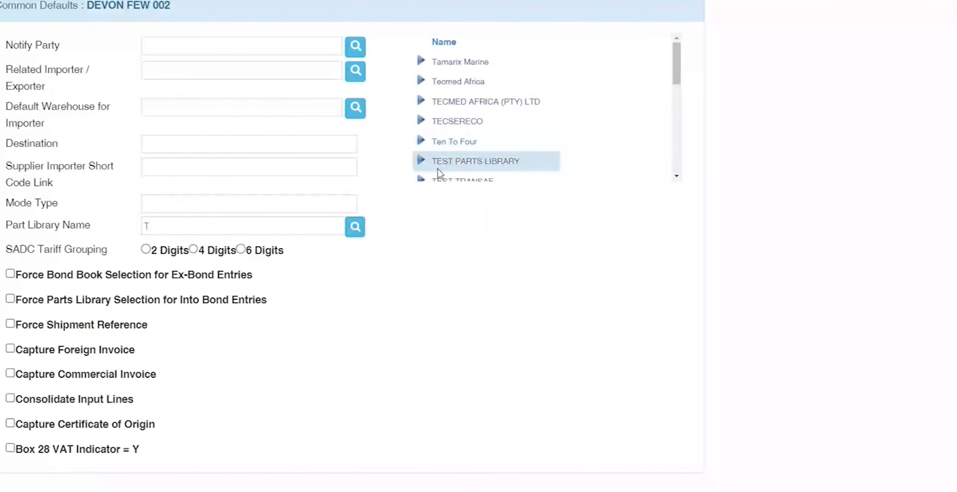
pyautogui.scroll(-2, 437, 168)
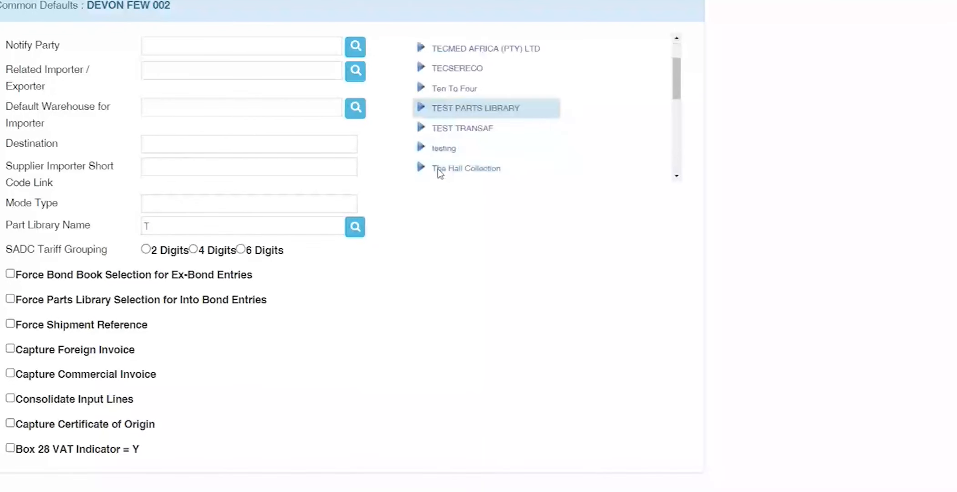
pyautogui.click(422, 105)
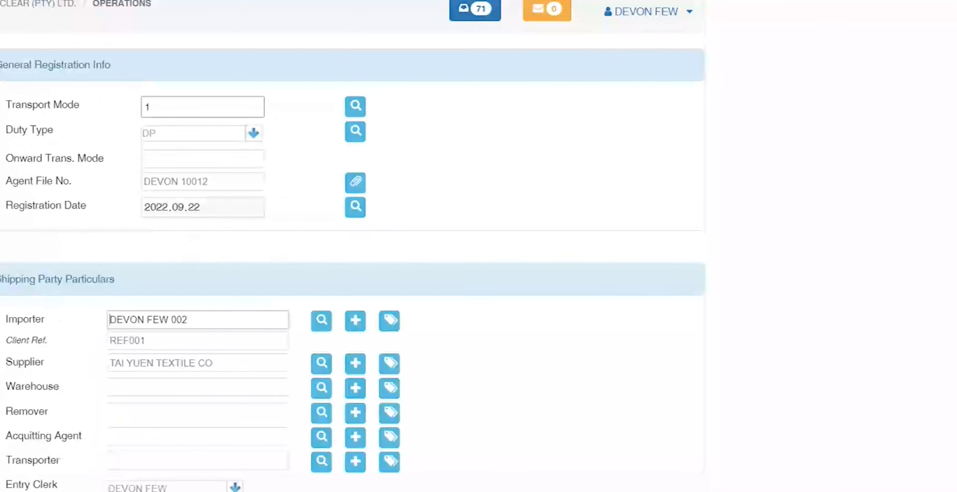
pyautogui.click(3, 11)
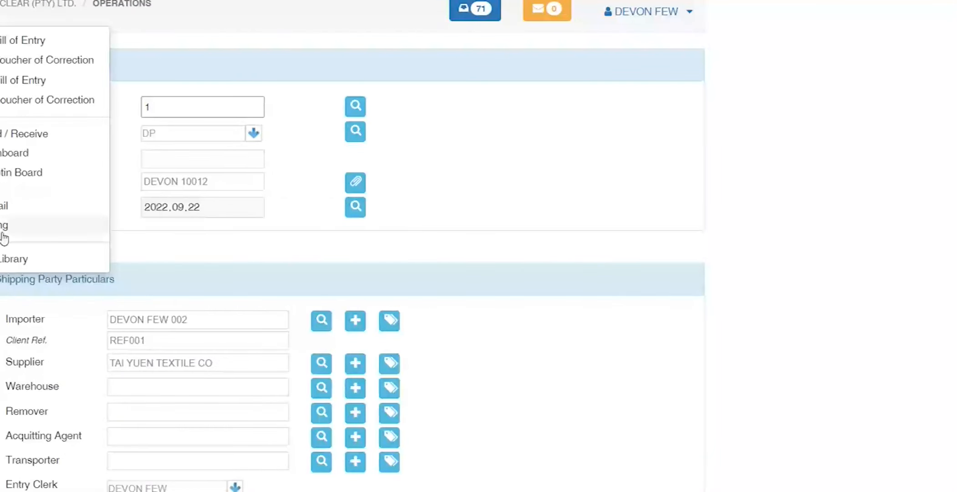
# Step: Search the product libraries for TEST and open TEST PARTS LIBRARY to view its parts
pyautogui.click(3, 258)
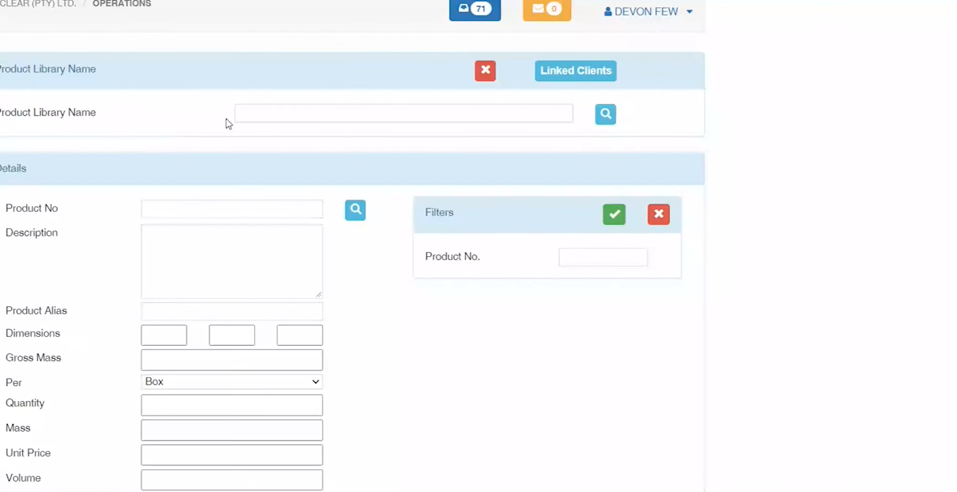
pyautogui.click(605, 116)
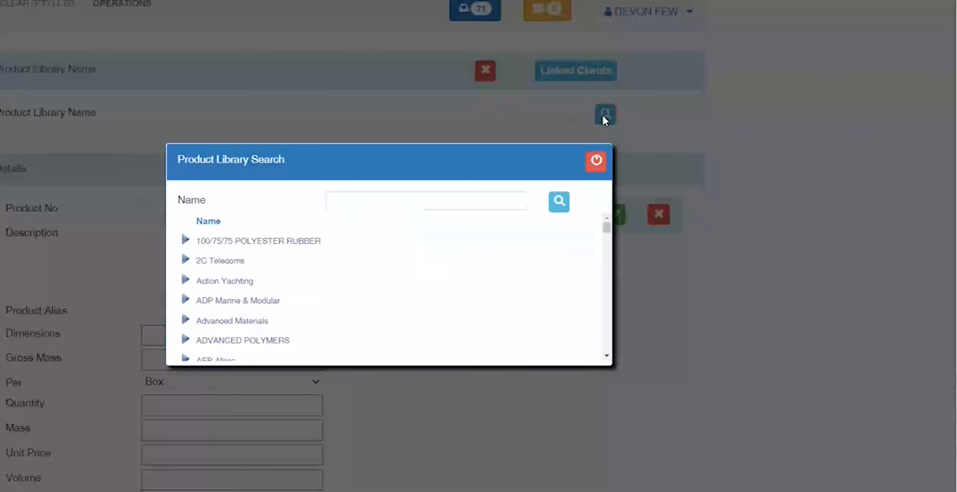
pyautogui.click(368, 193)
pyautogui.write('TEST')
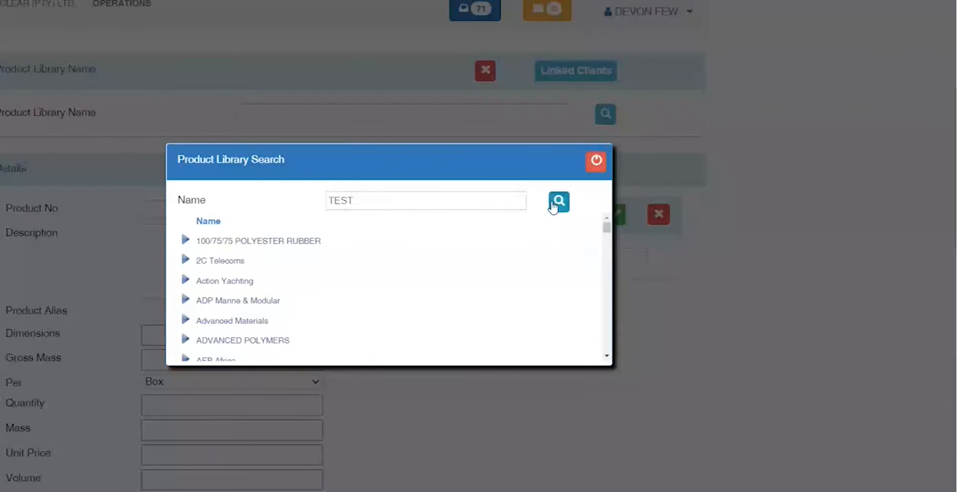
pyautogui.click(557, 203)
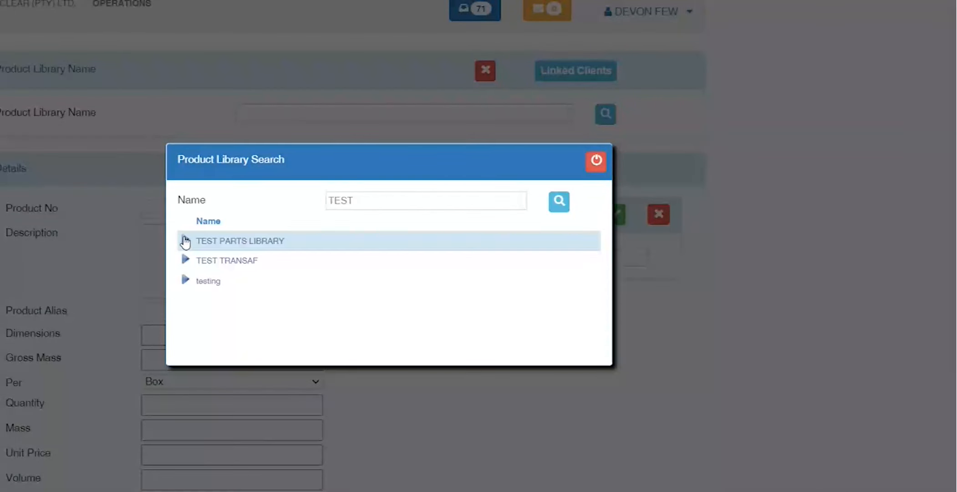
pyautogui.click(184, 241)
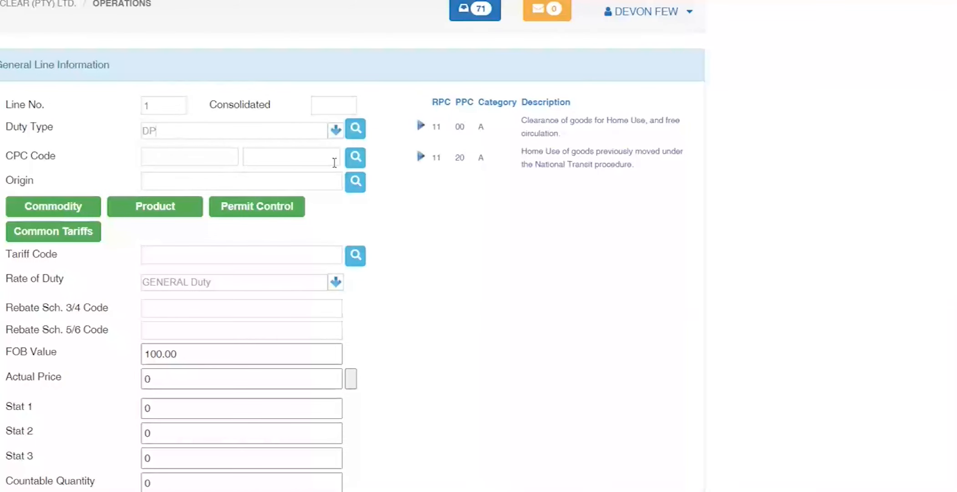
# Step: Set line 1's CPC to 11 00 and its origin to CN
pyautogui.click(421, 127)
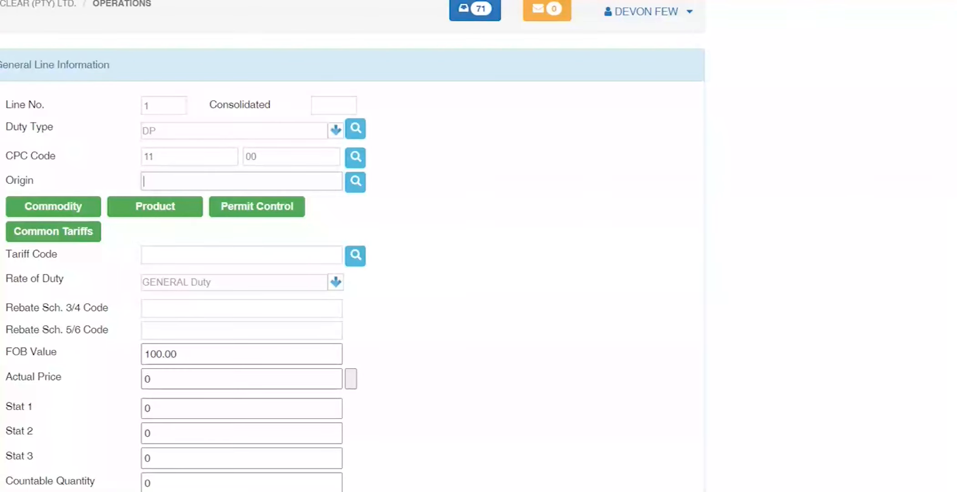
pyautogui.write('CN')
pyautogui.press('Tab')
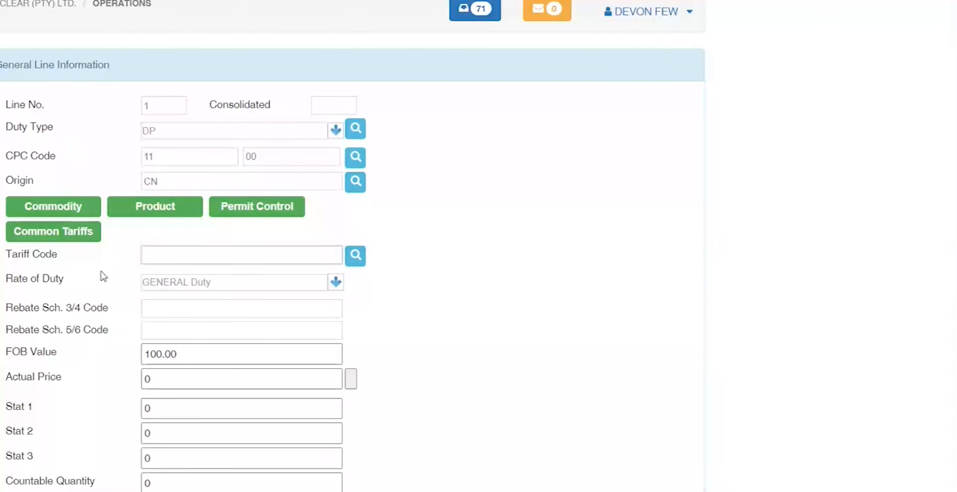
# Step: Fill line 1 from library product 001 COMPUTERS with quantity 10, then bring up the operations menu
pyautogui.click(155, 206)
pyautogui.click(503, 188)
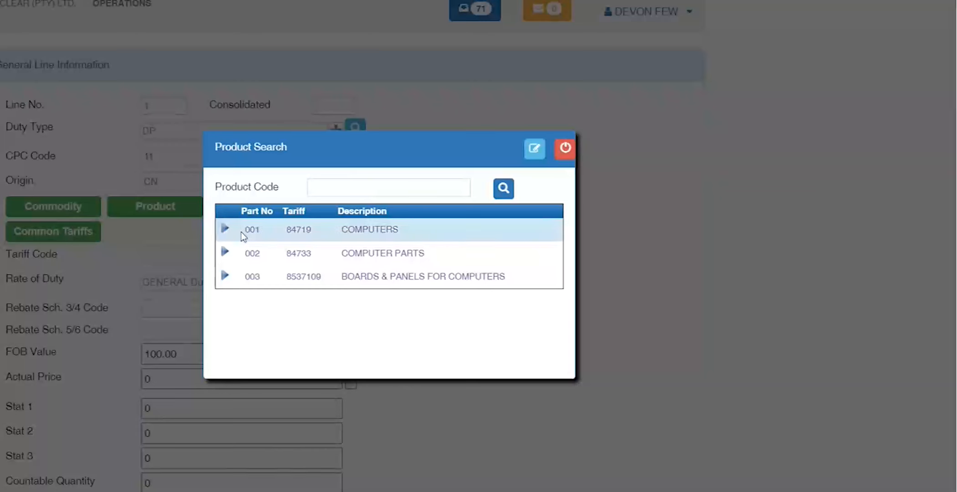
pyautogui.click(225, 228)
pyautogui.click(385, 277)
pyautogui.write('10')
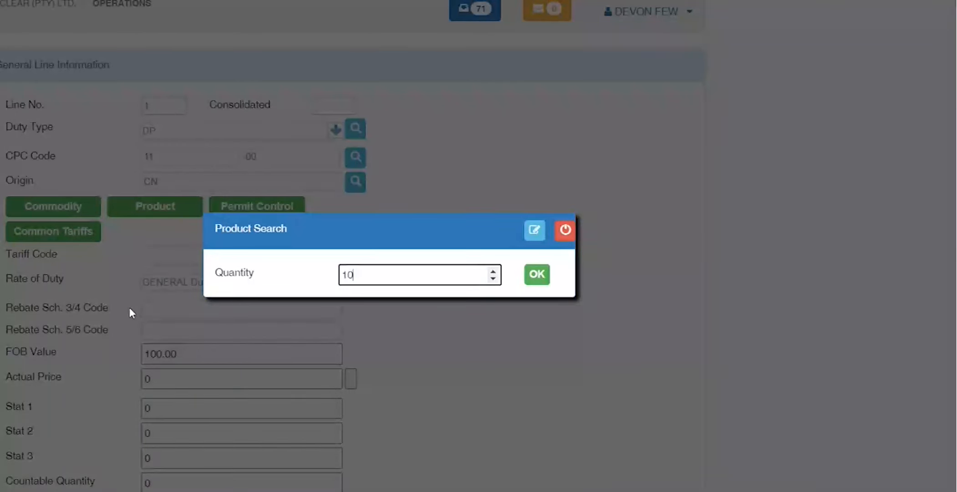
pyautogui.click(534, 274)
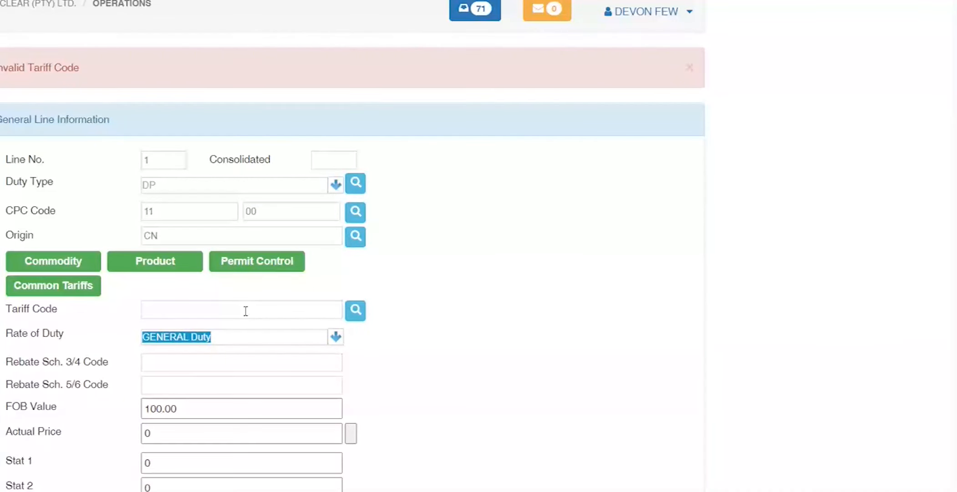
pyautogui.click(1, 13)
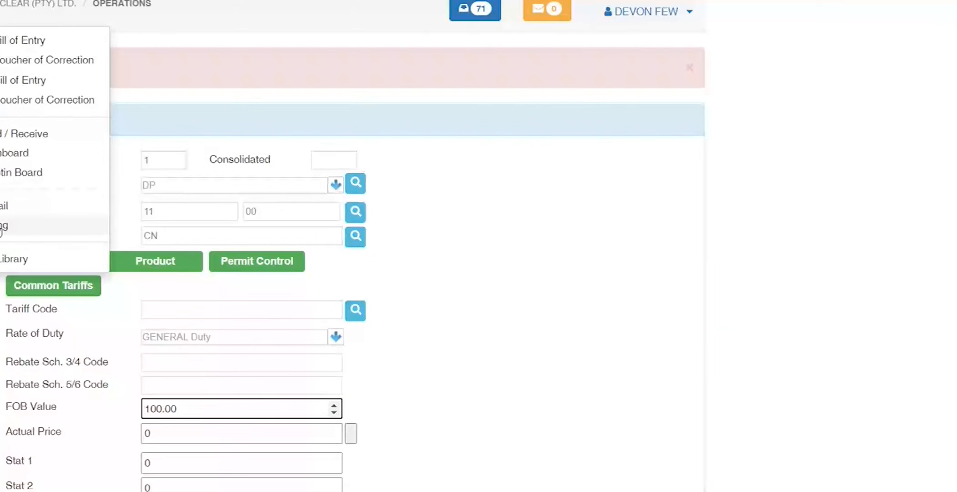
# Step: Go to the Product Library, search library names for TEST and load TEST PARTS LIBRARY
pyautogui.click(1, 228)
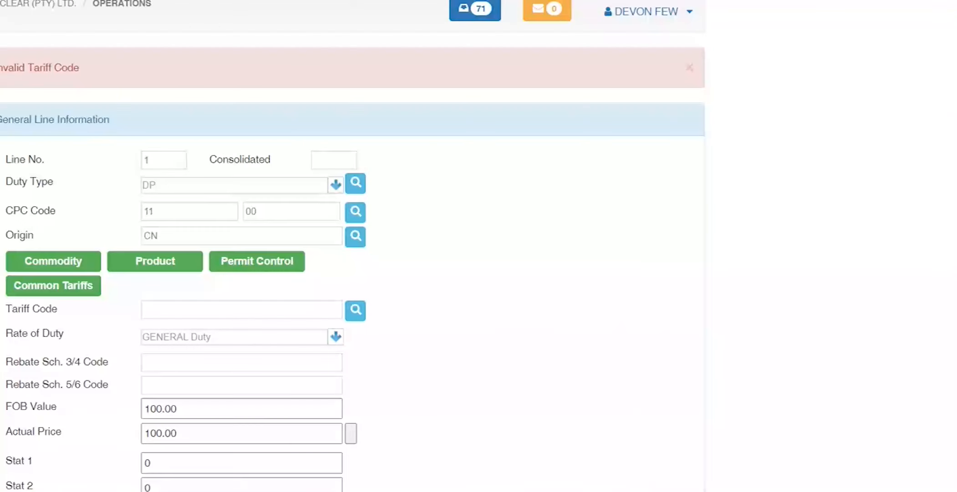
pyautogui.click(27, 258)
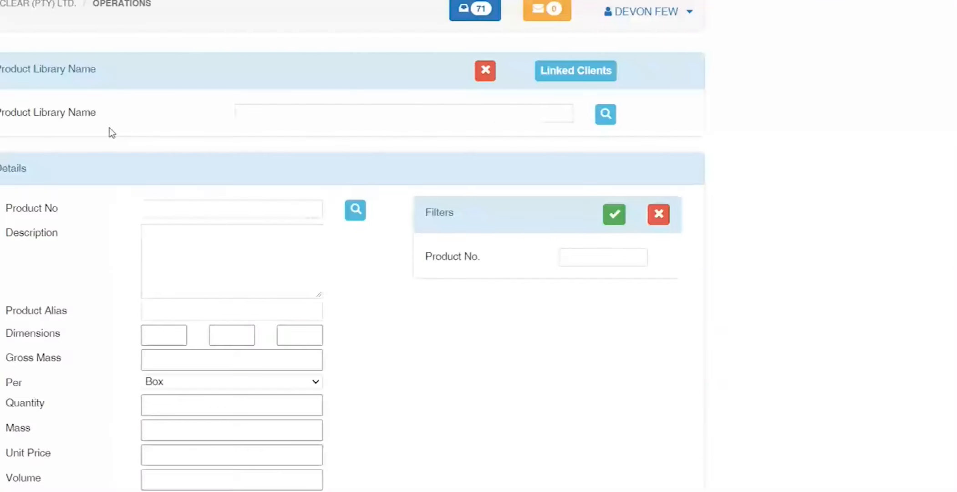
pyautogui.click(538, 115)
pyautogui.write('TEST')
pyautogui.press('Tab')
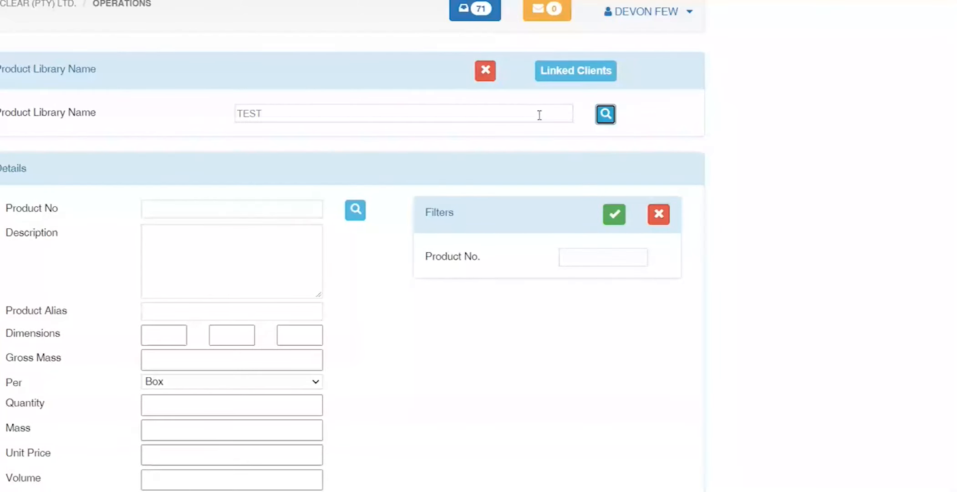
pyautogui.click(608, 118)
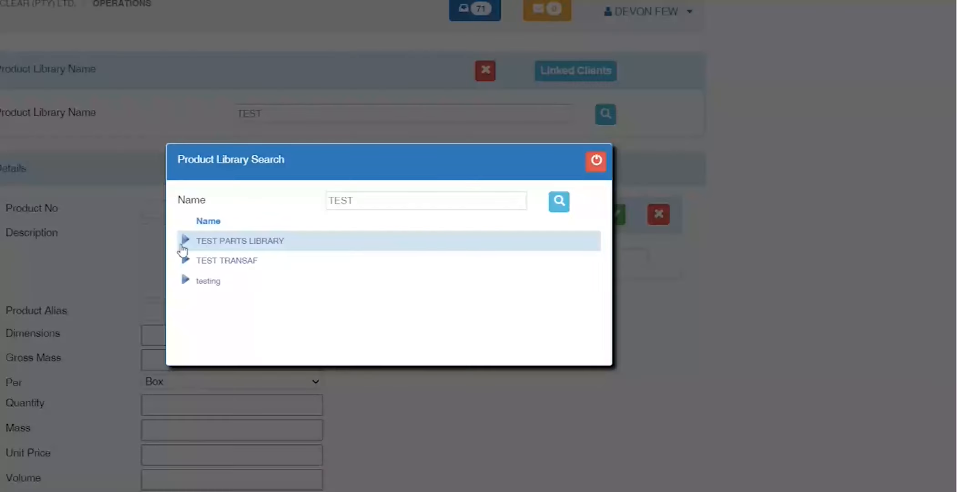
pyautogui.click(188, 245)
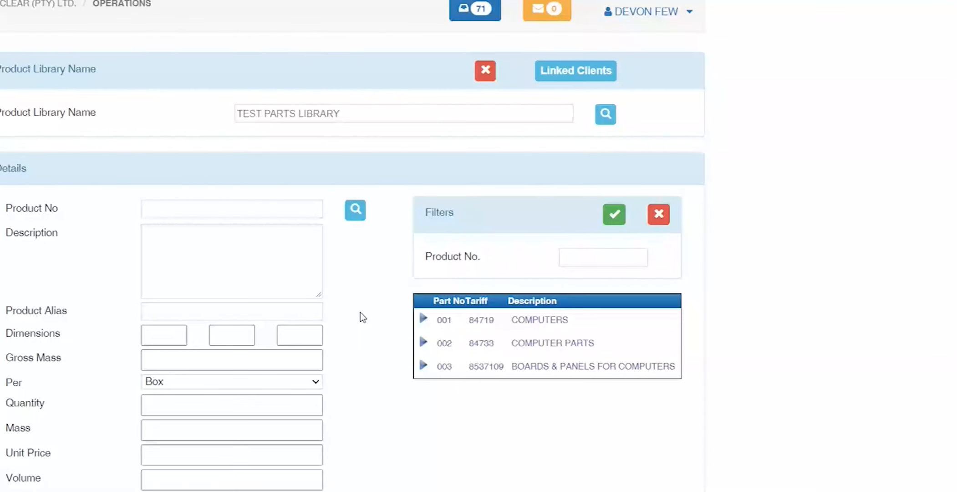
# Step: Replace product 001 COMPUTERS' tariff code 84719 with 840211, chosen from the tariff code search
pyautogui.scroll(-5, 390, 348)
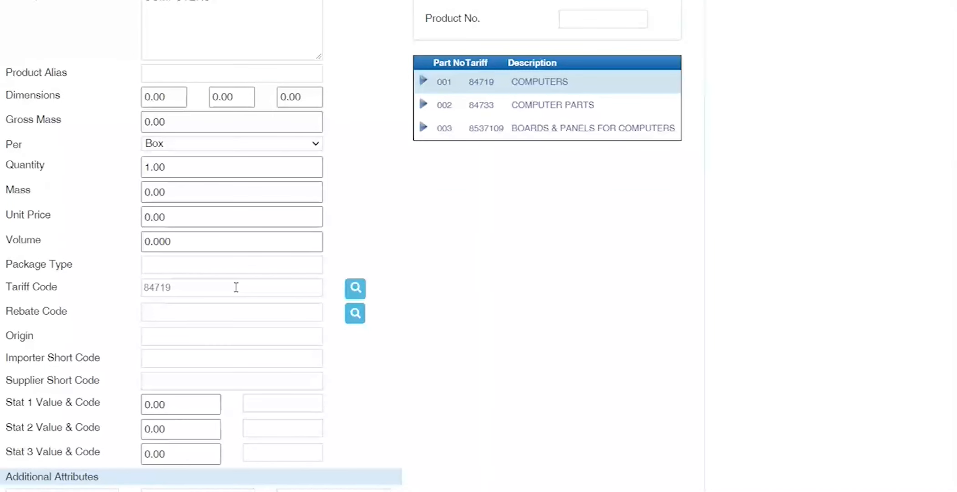
pyautogui.moveTo(236, 286); pyautogui.dragTo(79, 291)
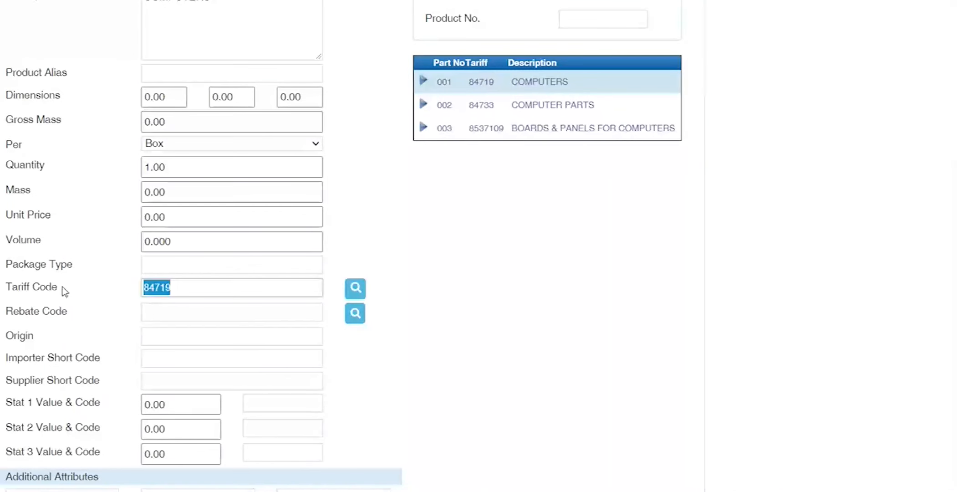
pyautogui.write('84')
pyautogui.press('Tab')
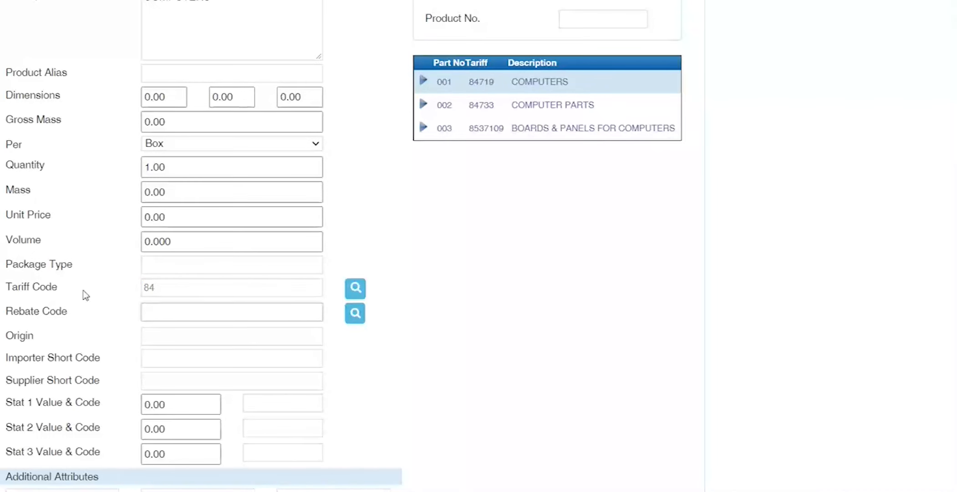
pyautogui.click(355, 289)
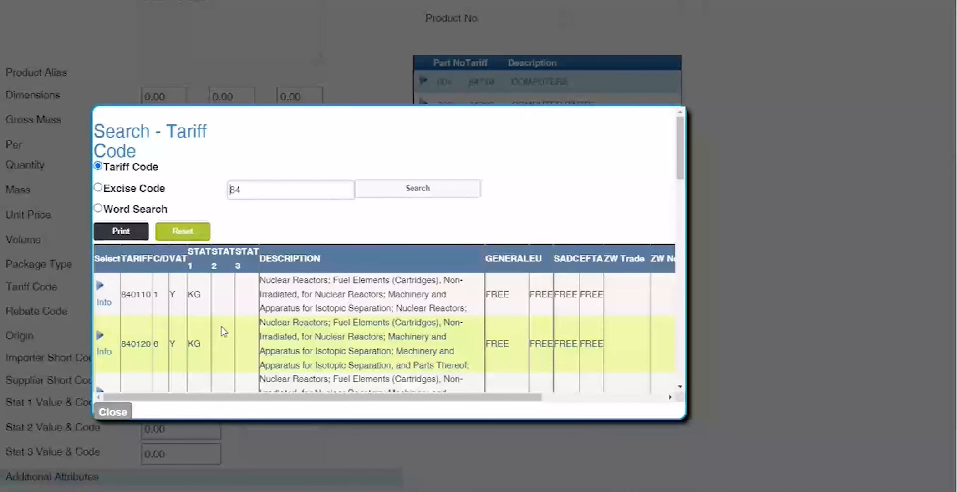
pyautogui.scroll(-1, 222, 331)
pyautogui.scroll(-3, 138, 292)
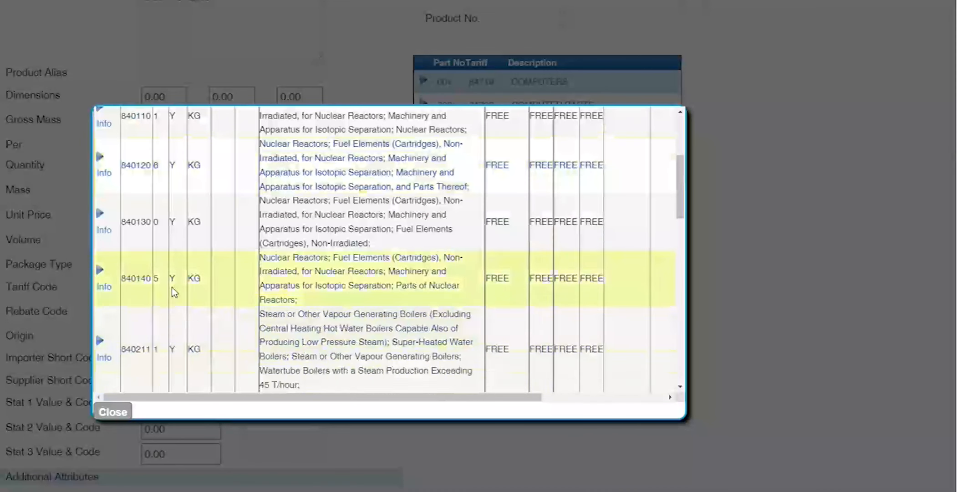
pyautogui.click(99, 341)
pyautogui.scroll(5, 100, 327)
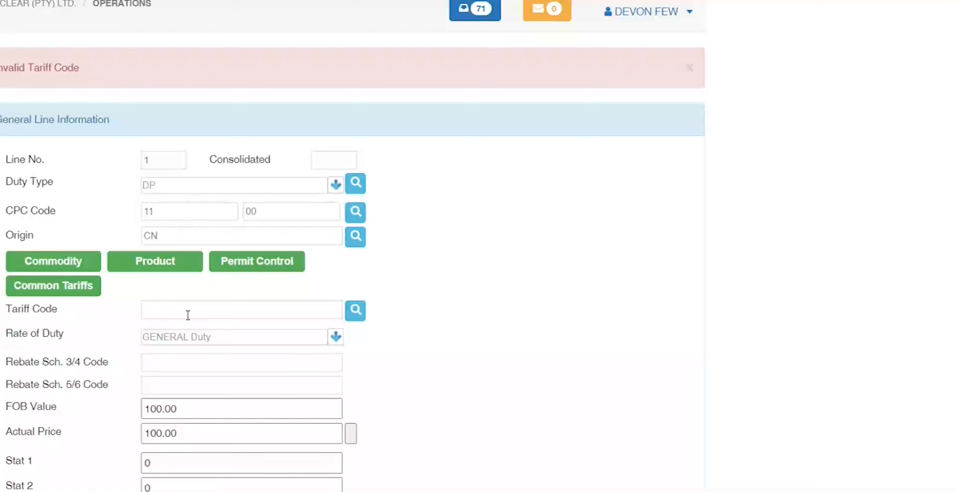
# Step: Re-add product 001 COMPUTERS to line 1 at quantity 10, so its tariff code becomes 840211
pyautogui.click(233, 314)
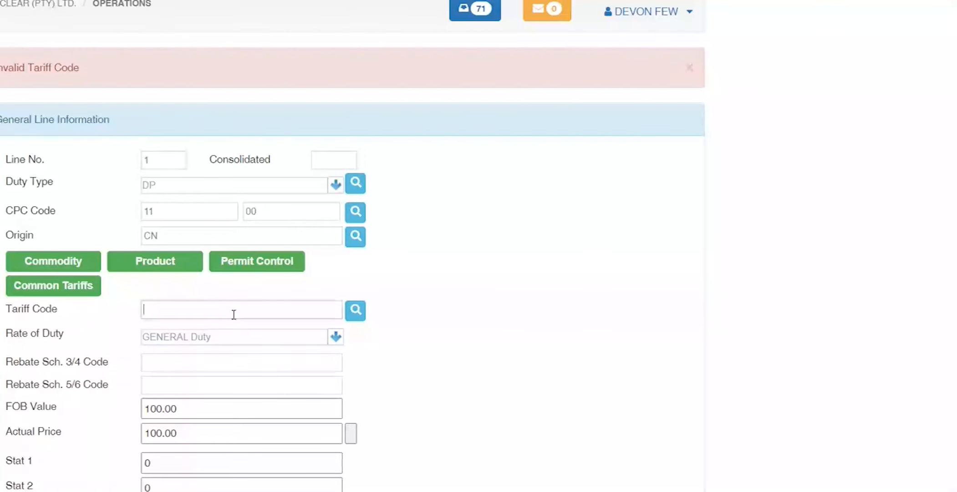
pyautogui.click(173, 268)
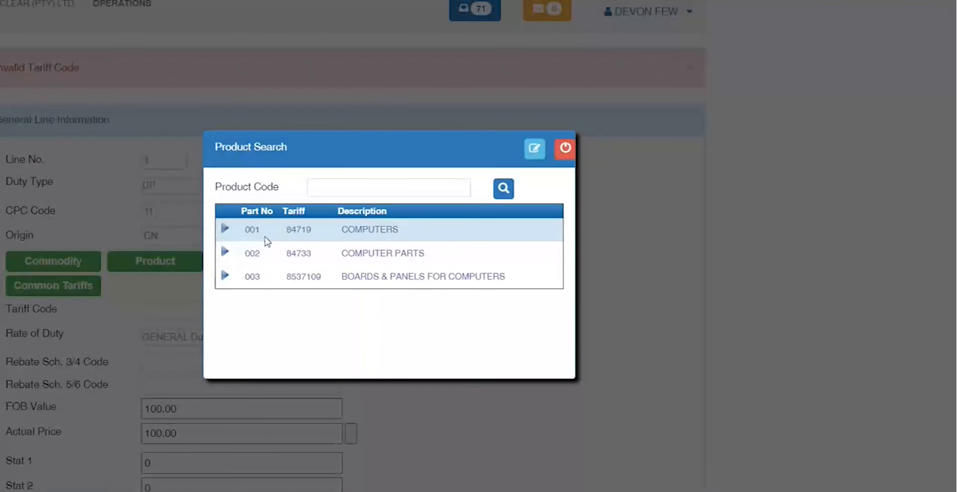
pyautogui.click(325, 192)
pyautogui.write('001')
pyautogui.click(514, 196)
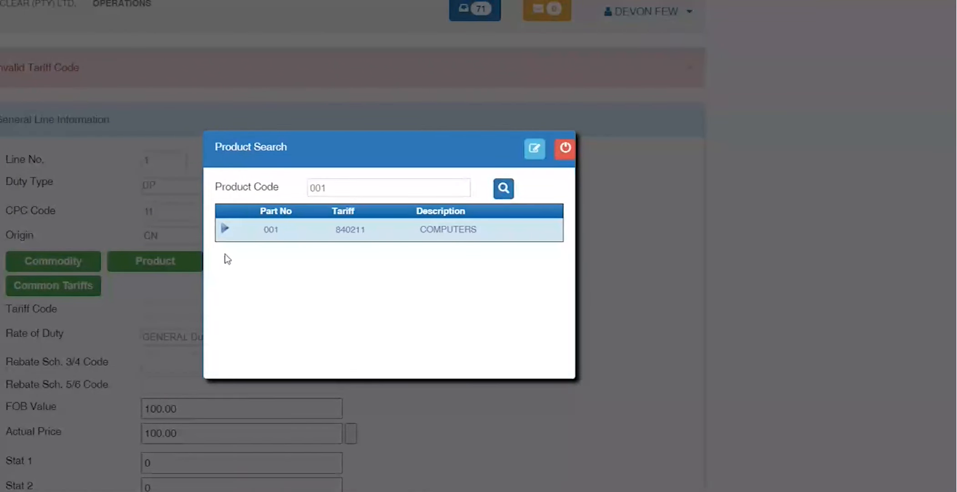
pyautogui.click(224, 229)
pyautogui.click(544, 274)
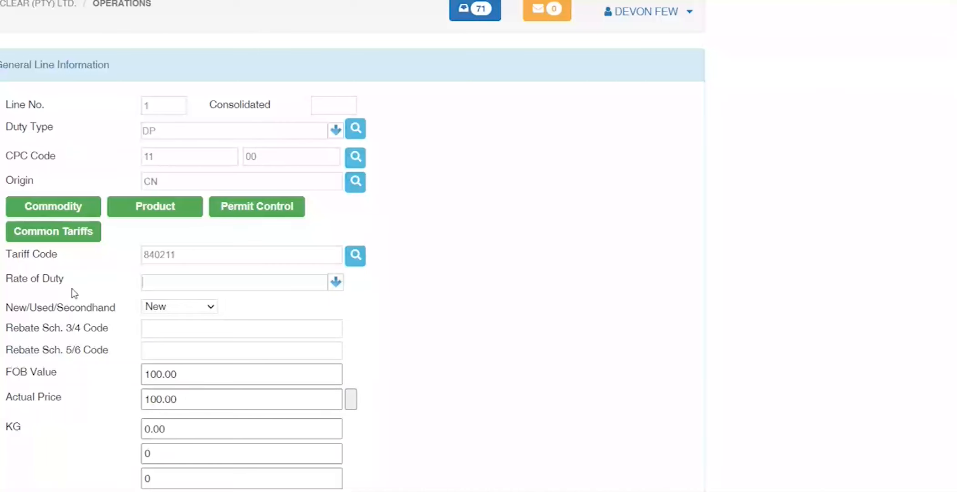
# Step: Set line 1's rate of duty to EU Trade Agreement : FREE, overriding the warning and accepting ROO value 1
pyautogui.press('Down')
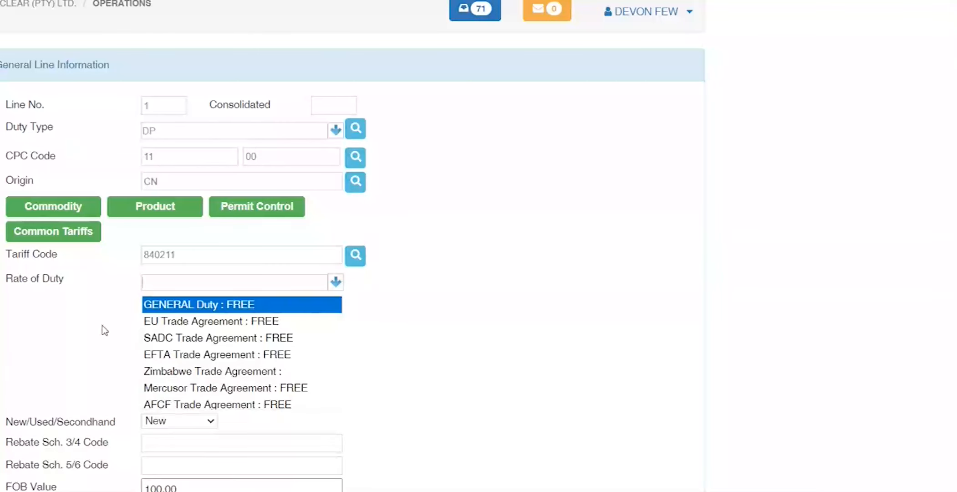
pyautogui.click(210, 324)
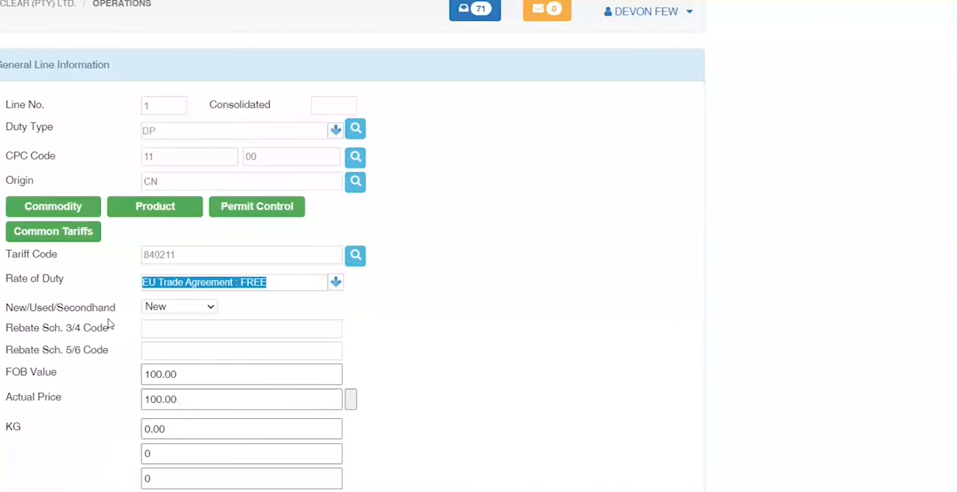
pyautogui.press('Tab')
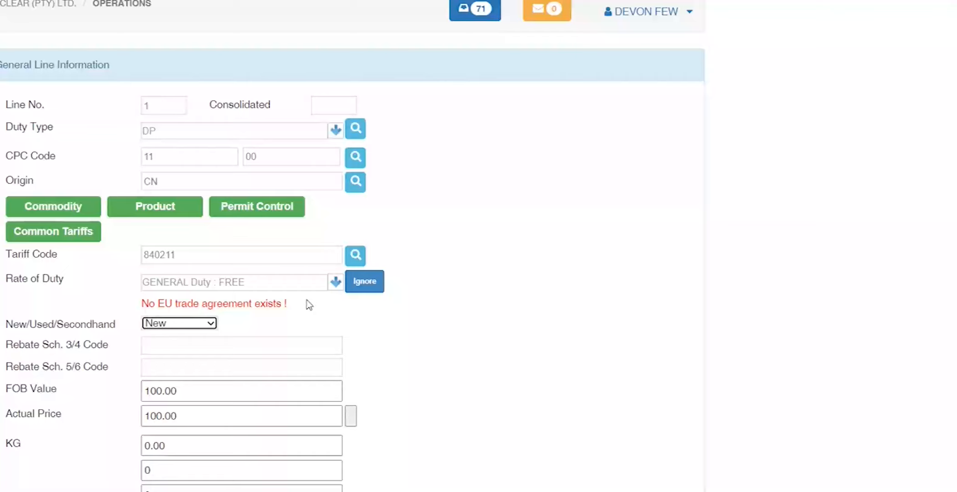
pyautogui.click(364, 283)
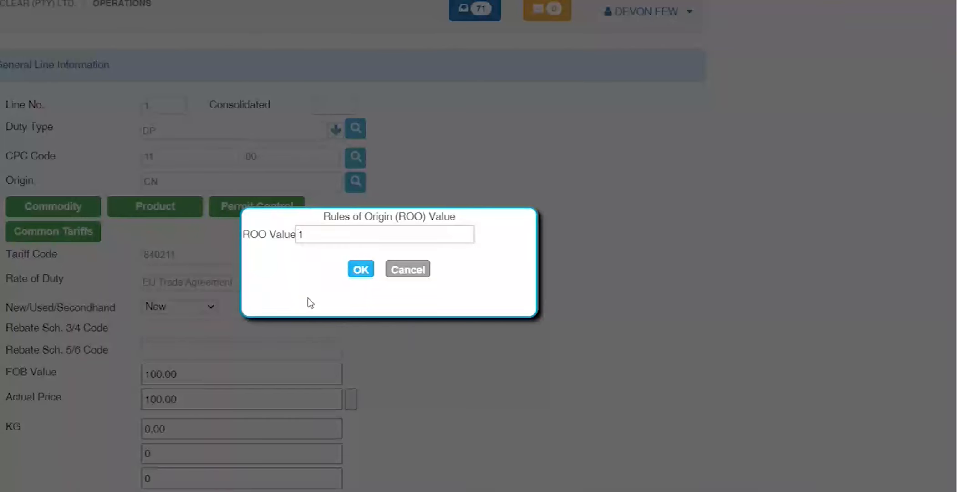
pyautogui.doubleClick(317, 237)
pyautogui.click(362, 270)
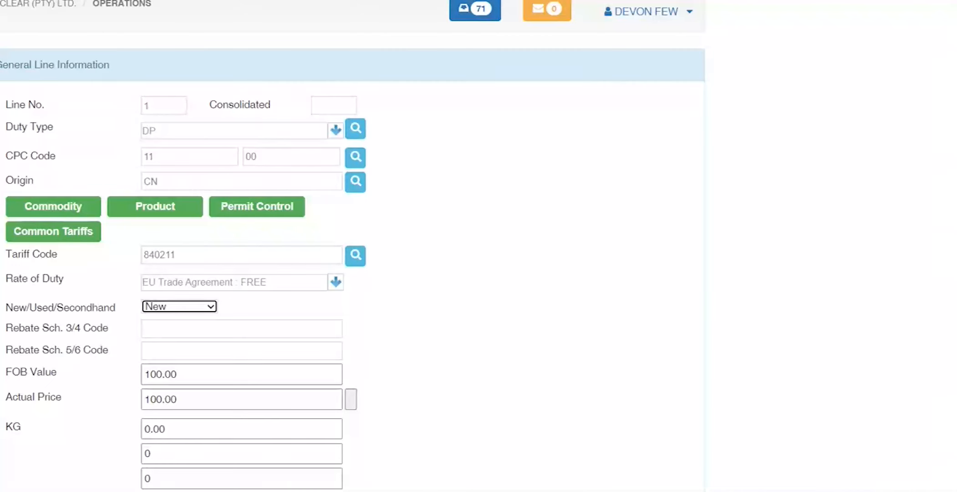
# Step: Mark line 1's goods as Secondhand, leaving the rebate codes and DP duty type unchanged
pyautogui.click(201, 310)
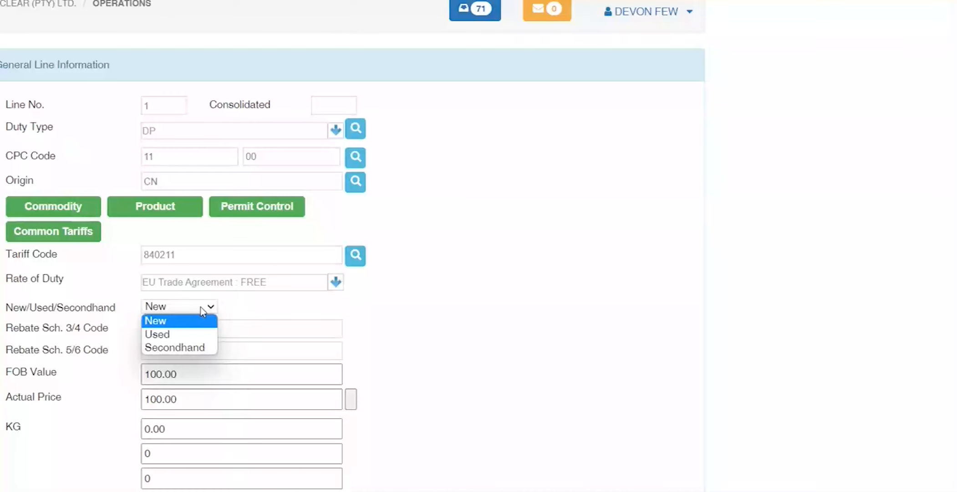
pyautogui.click(179, 347)
pyautogui.click(169, 327)
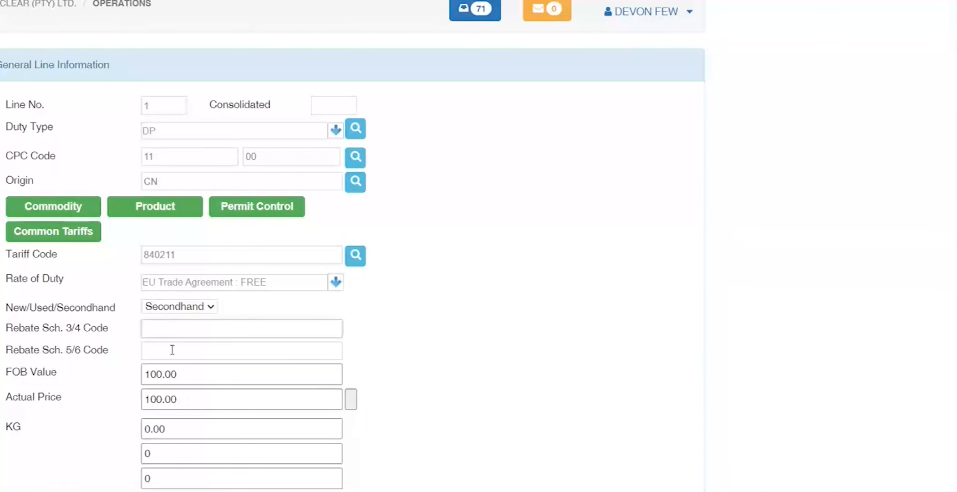
pyautogui.click(181, 346)
pyautogui.doubleClick(162, 132)
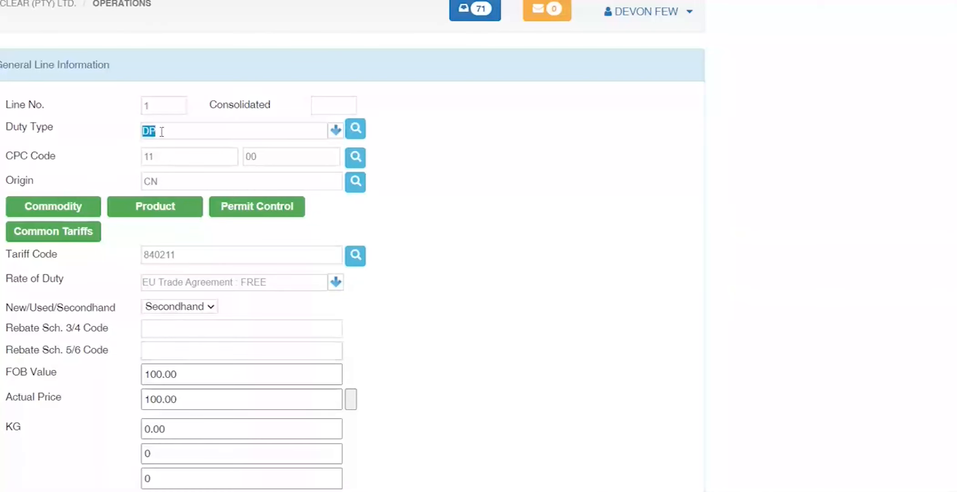
pyautogui.click(57, 168)
# Step: Change the FOB value from 100.00 to 50, giving Actual Price 50 and KG 50.00
pyautogui.doubleClick(195, 374)
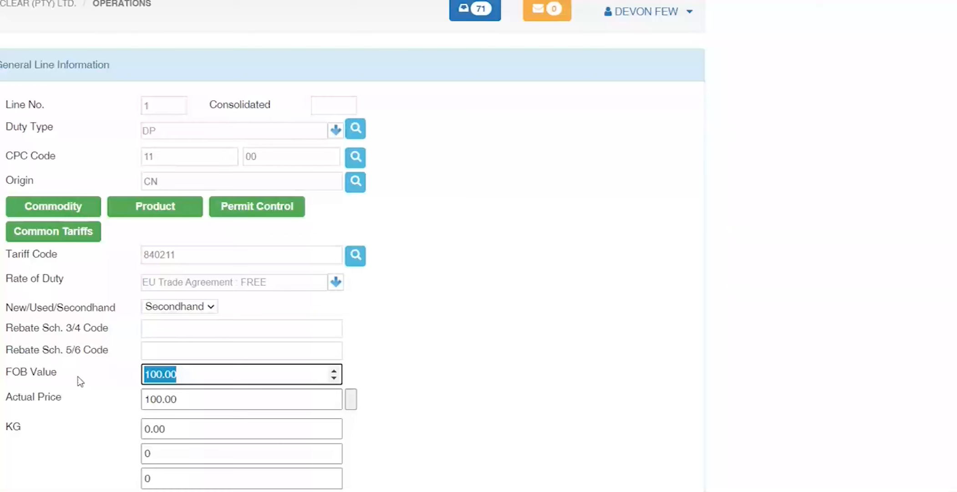
pyautogui.write('50')
pyautogui.press('Tab')
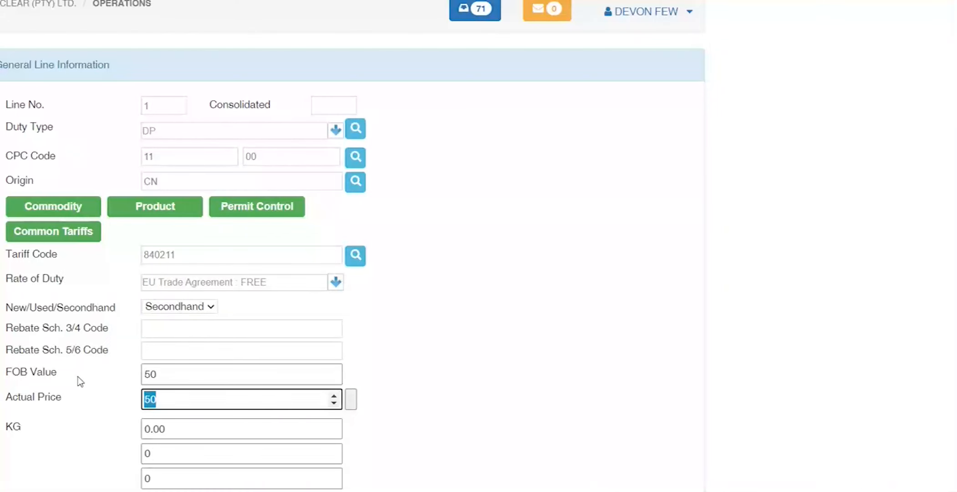
pyautogui.press('Tab')
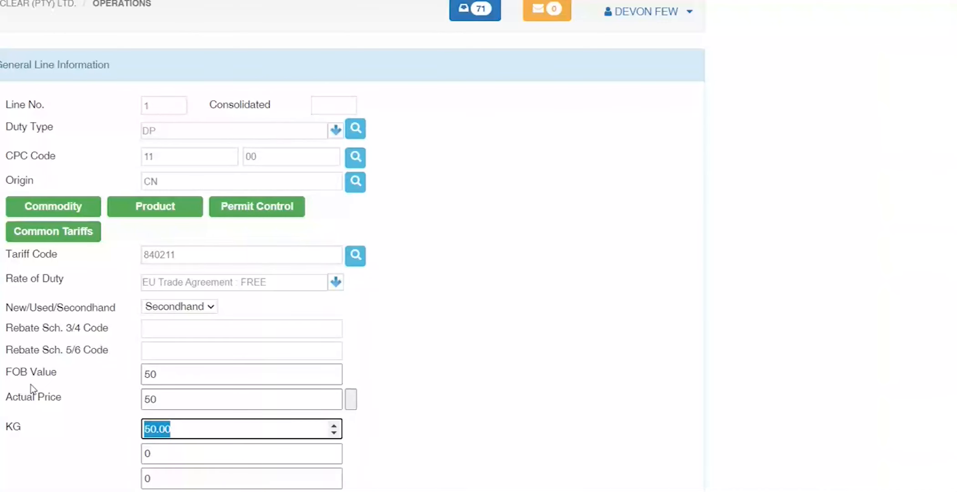
# Step: Change the duty type to GR and the CPC code to 14 00
pyautogui.click(162, 134)
pyautogui.write('GR')
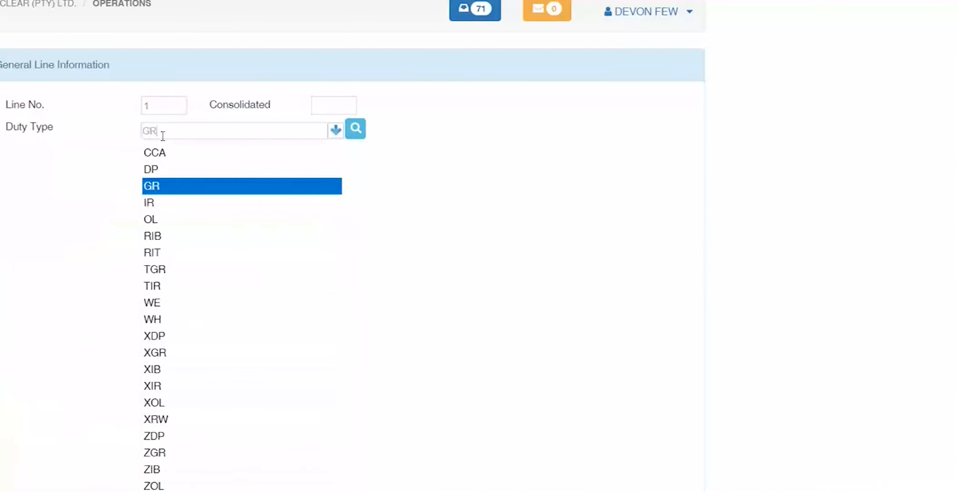
pyautogui.press('Return')
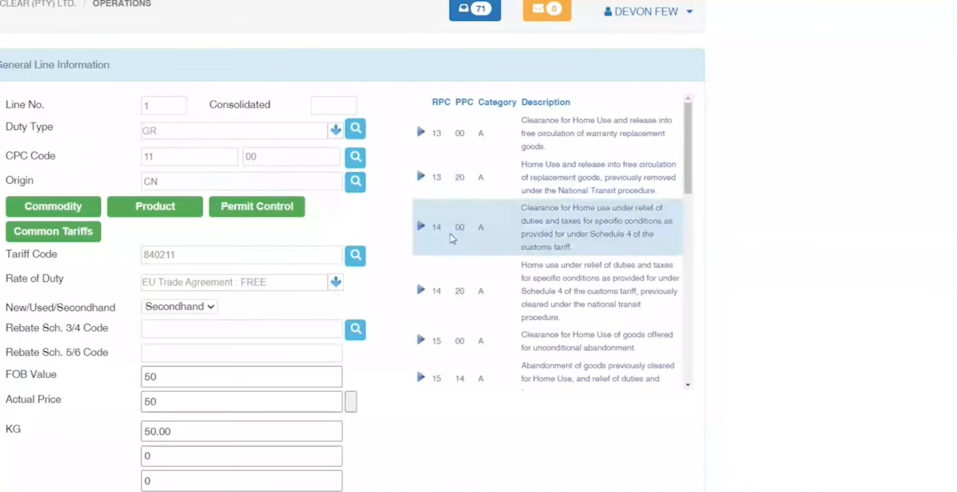
pyautogui.click(420, 226)
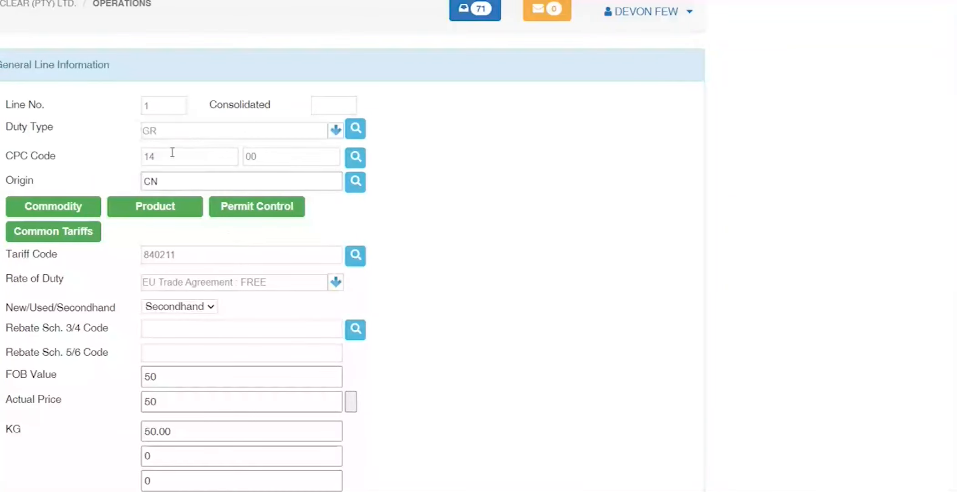
# Step: Set the Rebate Sch. 3/4 Code to 470.02/01.00/01 via the rebate code search
pyautogui.click(208, 329)
pyautogui.write('407')
pyautogui.press('Tab')
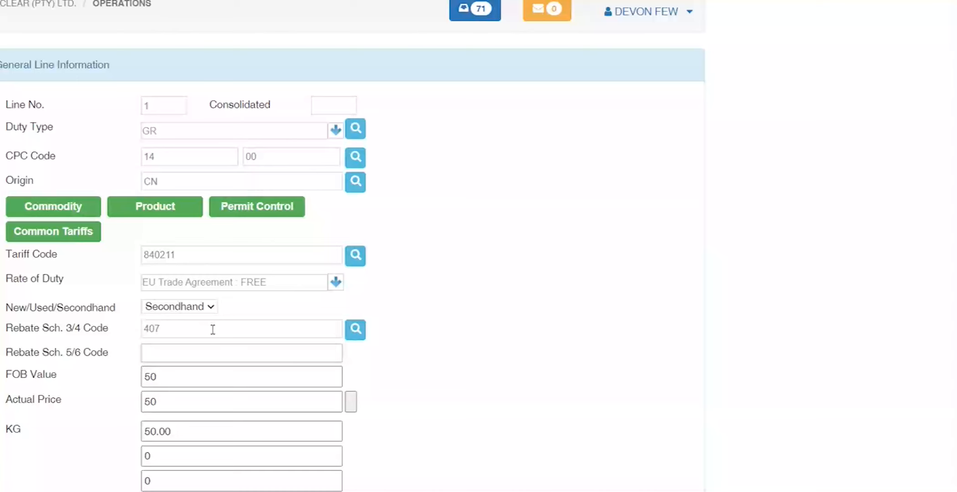
pyautogui.click(346, 334)
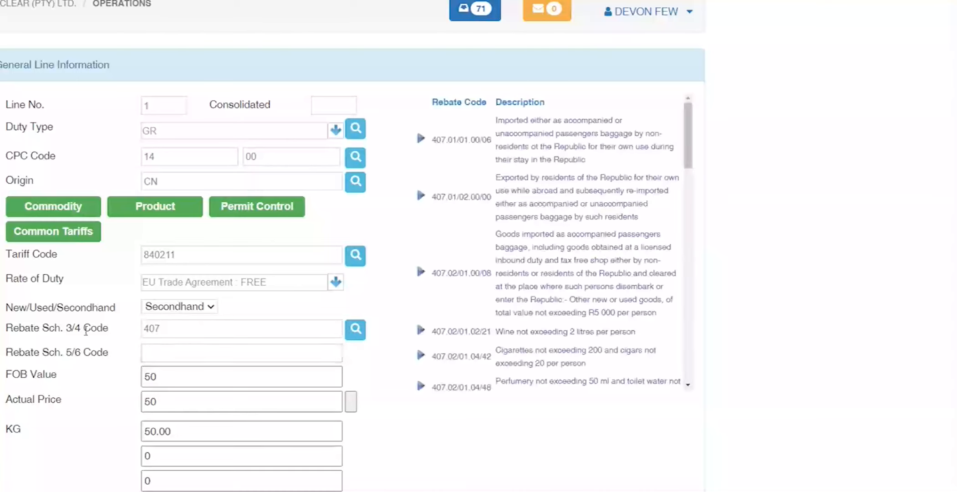
pyautogui.write('470')
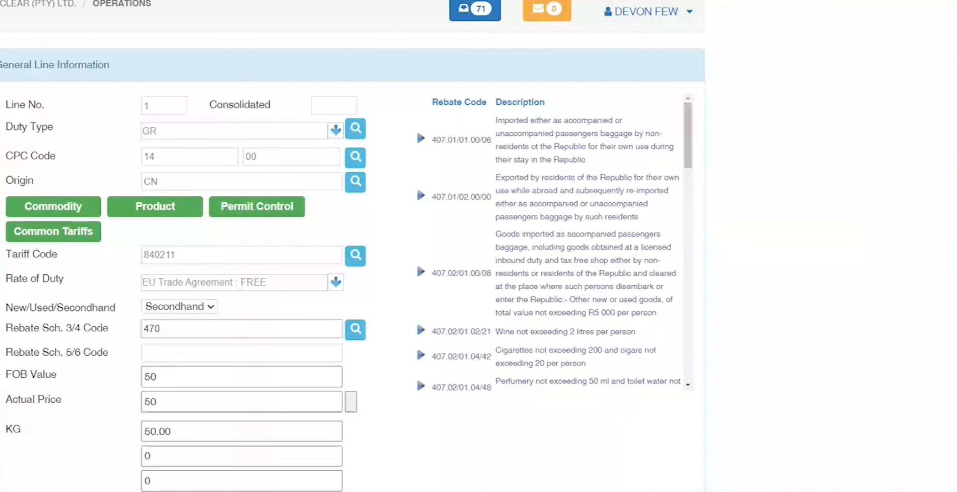
pyautogui.click(355, 330)
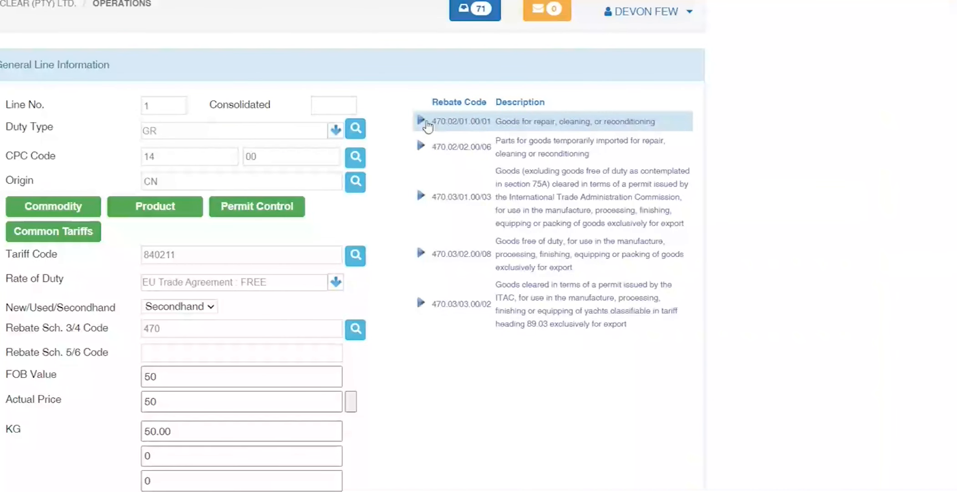
pyautogui.click(421, 122)
pyautogui.press('Tab')
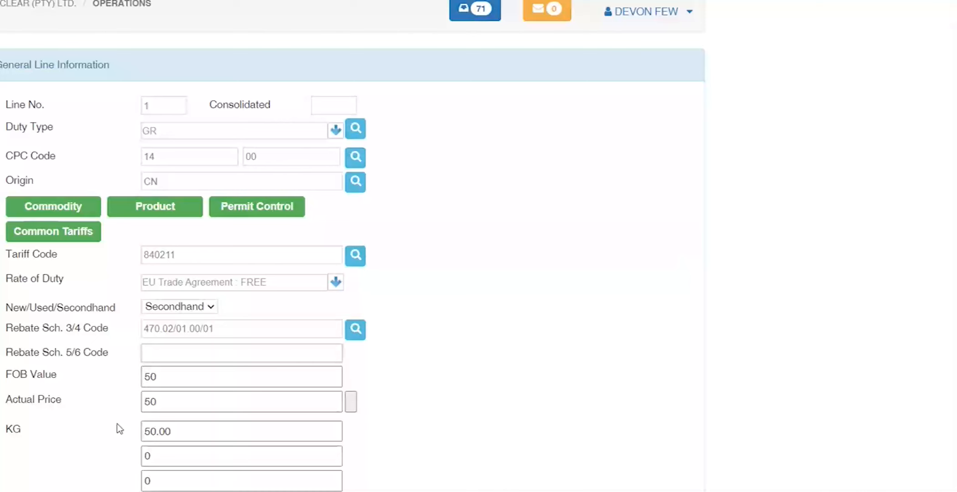
# Step: Clear the rebate schedule 3/4 code and restore duty type DP with CPC 11 00
pyautogui.moveTo(66, 402); pyautogui.dragTo(2, 374)
pyautogui.click(104, 413)
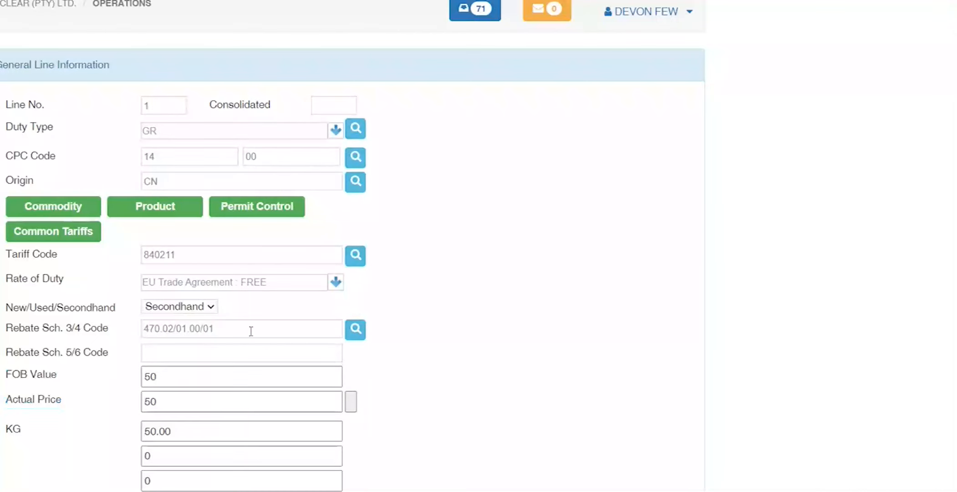
pyautogui.moveTo(251, 331); pyautogui.dragTo(82, 327)
pyautogui.press('BackSpace')
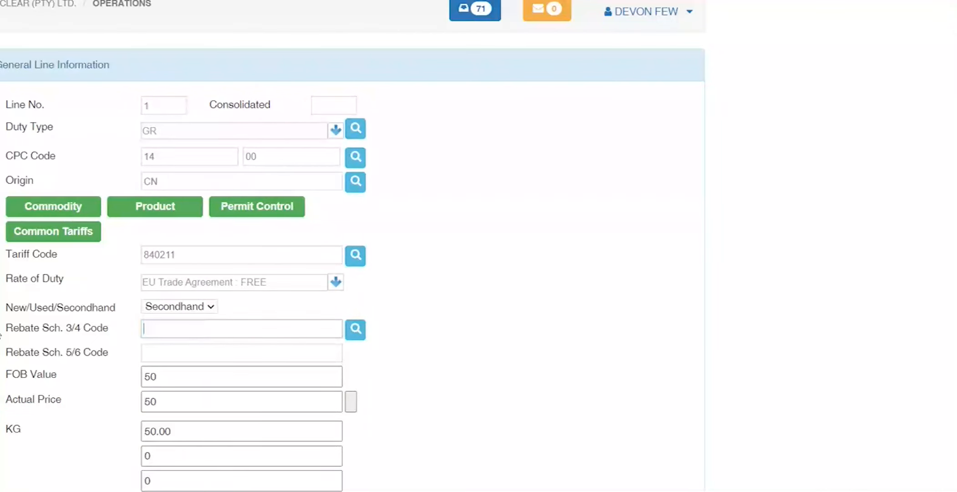
pyautogui.click(189, 134)
pyautogui.write('DP')
pyautogui.press('Tab')
pyautogui.click(416, 117)
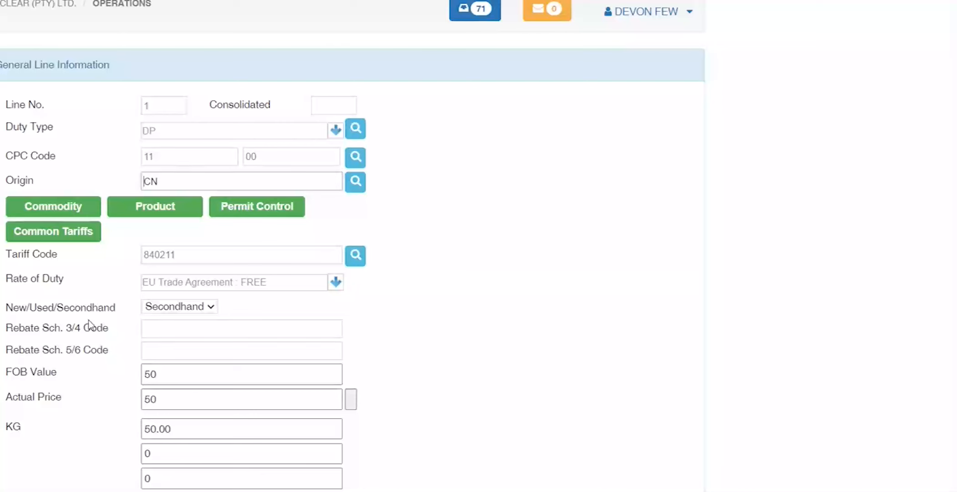
pyautogui.scroll(-4, 139, 482)
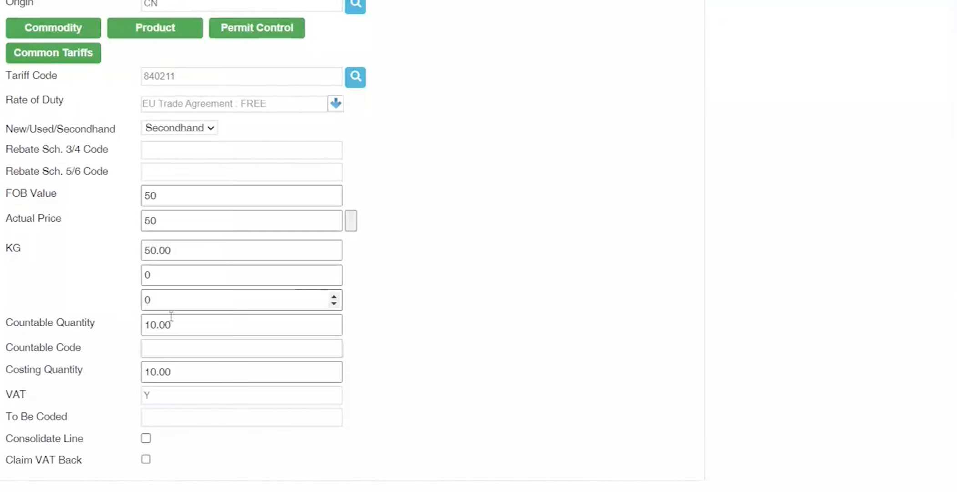
pyautogui.moveTo(83, 349); pyautogui.dragTo(6, 348)
pyautogui.click(165, 347)
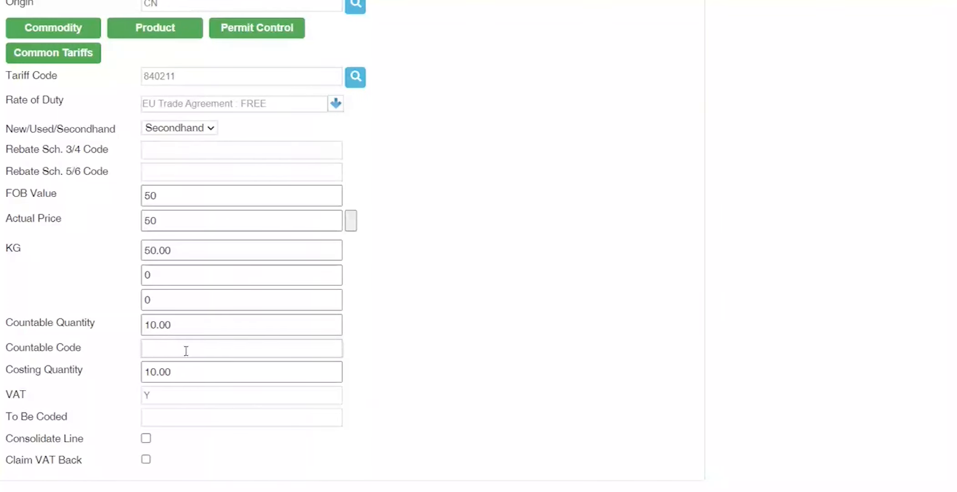
pyautogui.press('Tab')
pyautogui.press('Tab')
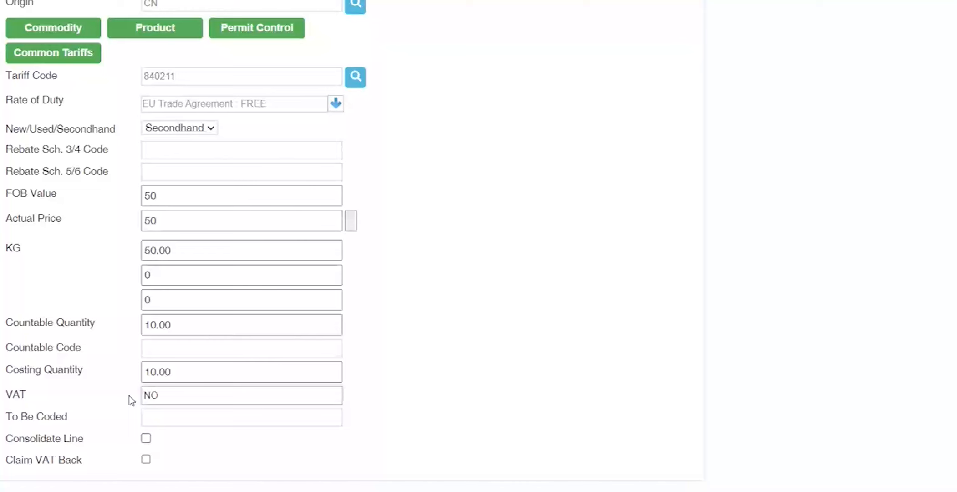
pyautogui.write('ES')
pyautogui.press('BackSpace')
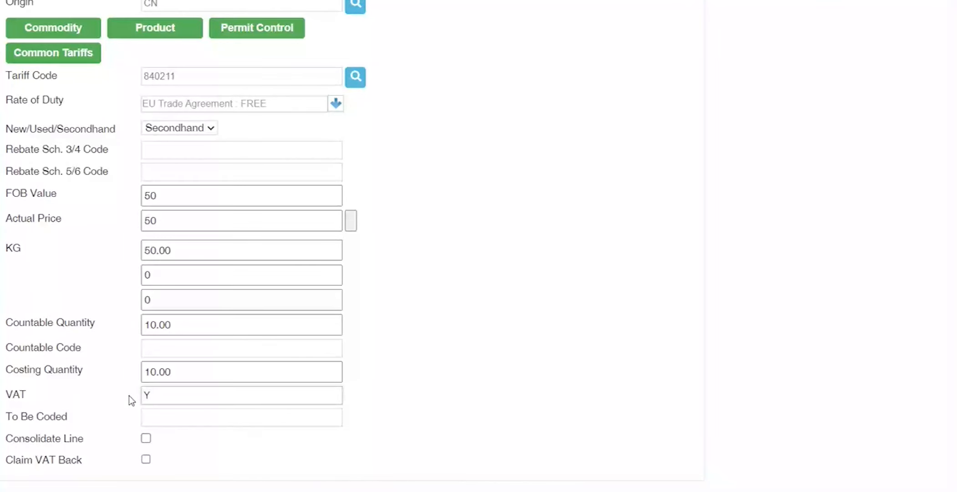
pyautogui.press('Tab')
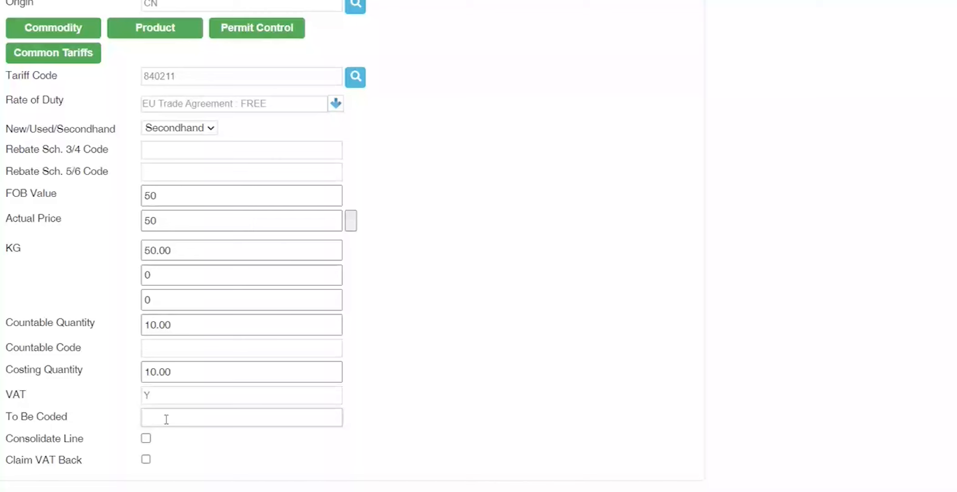
pyautogui.moveTo(81, 439); pyautogui.dragTo(1, 444)
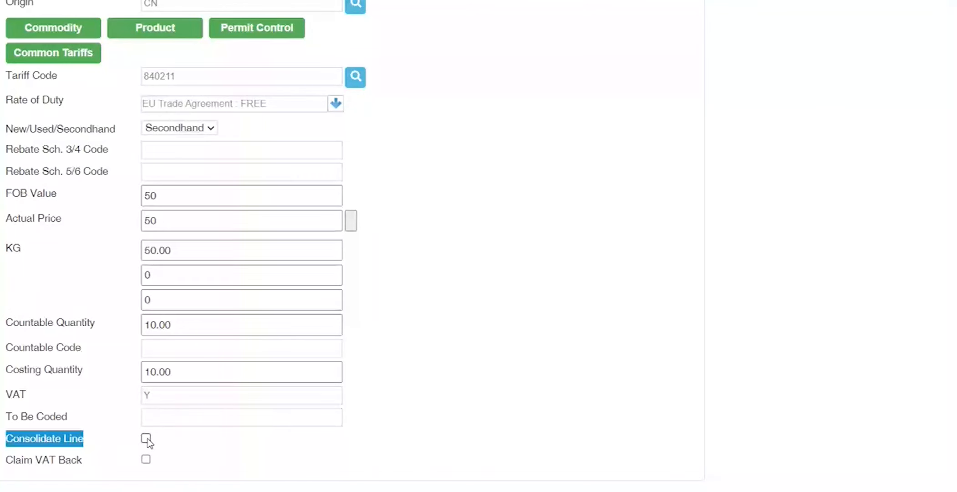
# Step: Switch back from the Teams chat and tick Consolidate Line for line 1
pyautogui.click(616, 490)
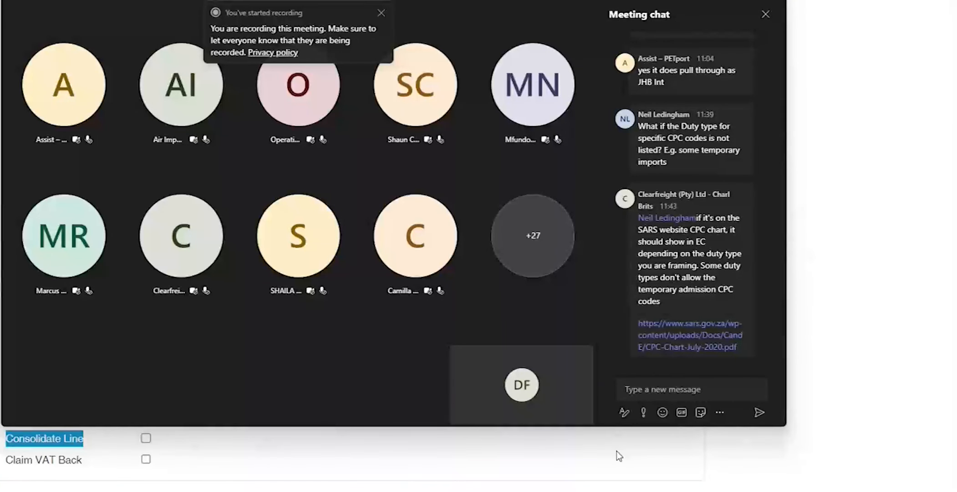
pyautogui.click(598, 459)
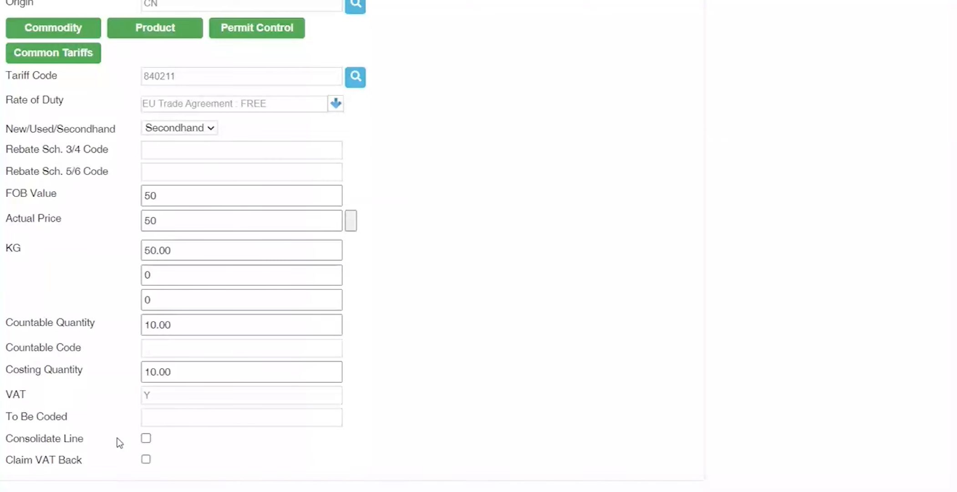
pyautogui.click(145, 438)
pyautogui.scroll(2, 71, 423)
pyautogui.scroll(-3, 71, 423)
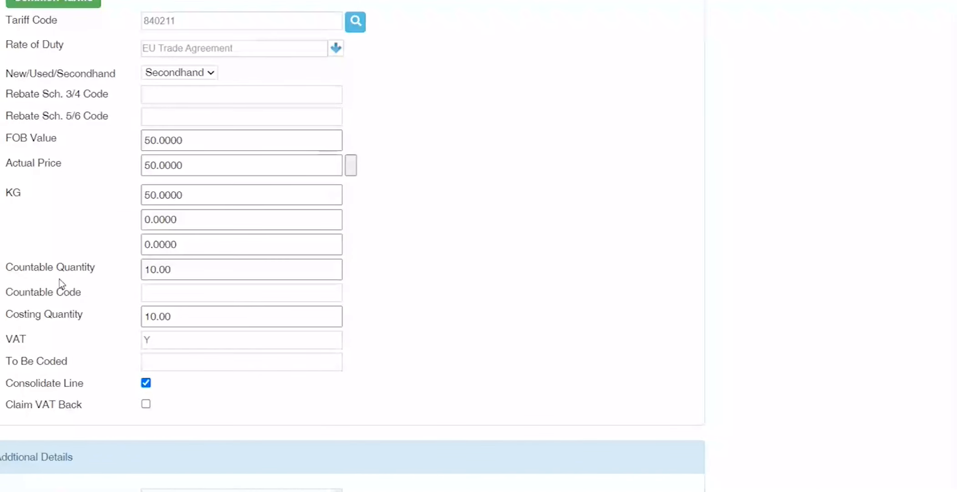
# Step: In the importer's Client Details, tick then untick Consolidate Input Lines, and return to the entry
pyautogui.scroll(5, 60, 282)
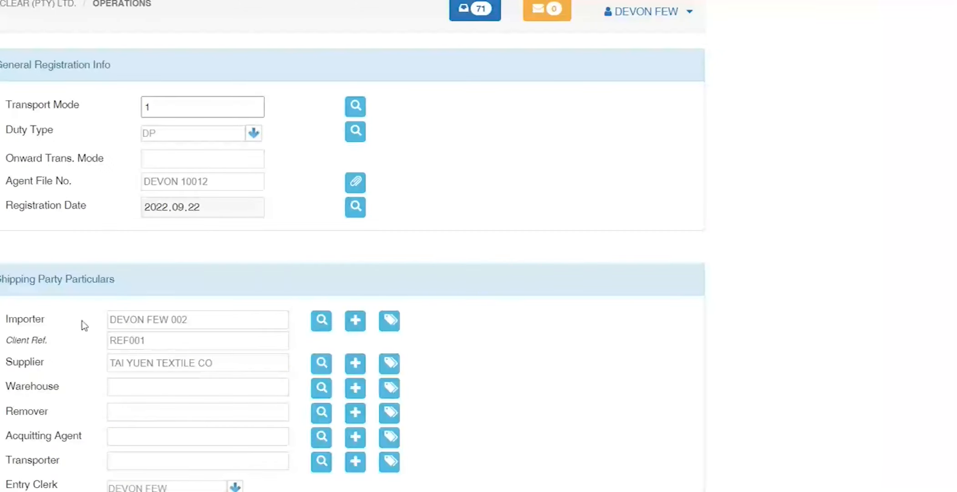
pyautogui.click(356, 322)
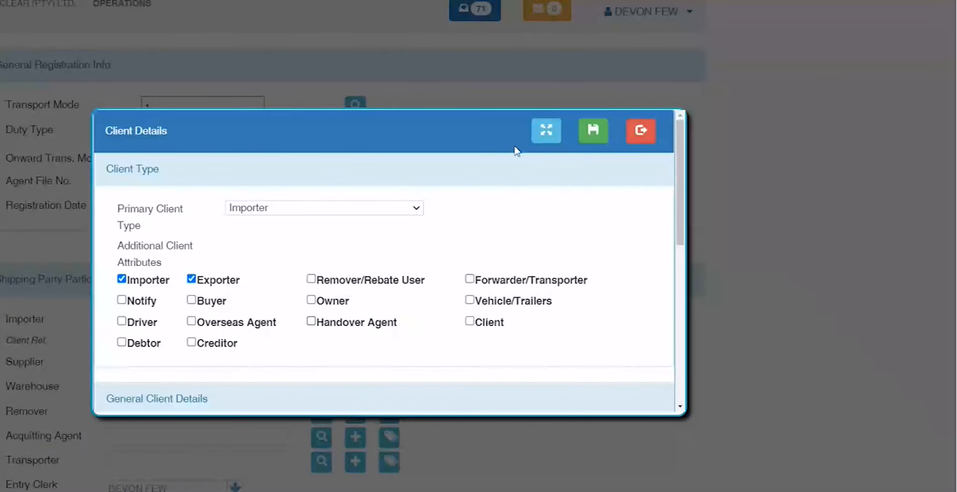
pyautogui.click(547, 136)
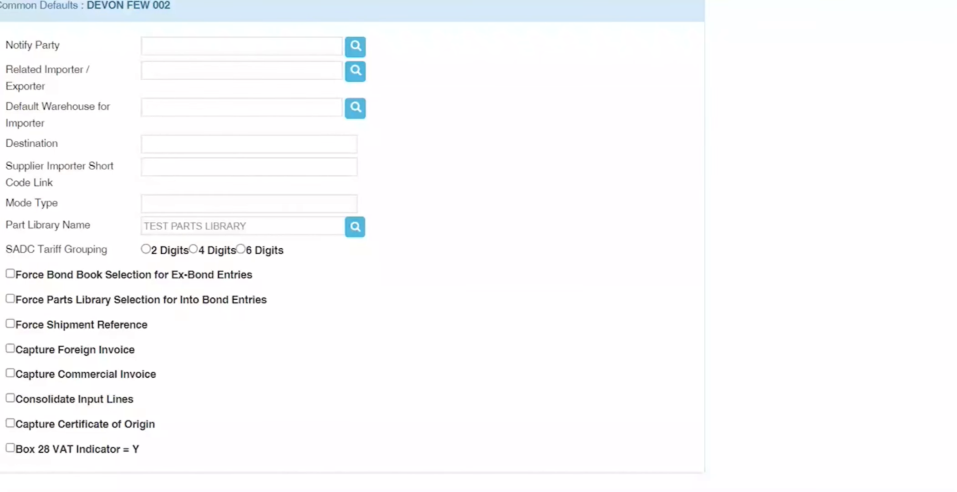
pyautogui.click(10, 398)
pyautogui.moveTo(143, 402); pyautogui.dragTo(13, 400)
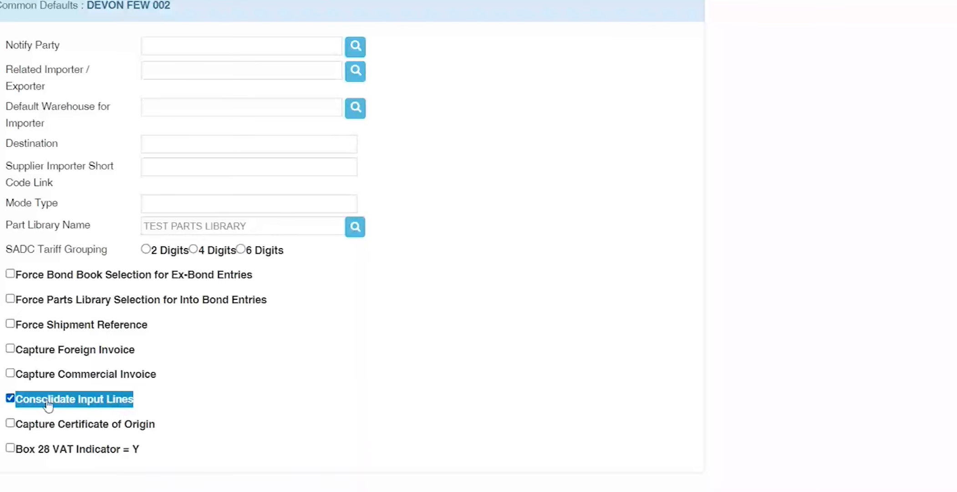
pyautogui.click(10, 399)
pyautogui.click(2, 228)
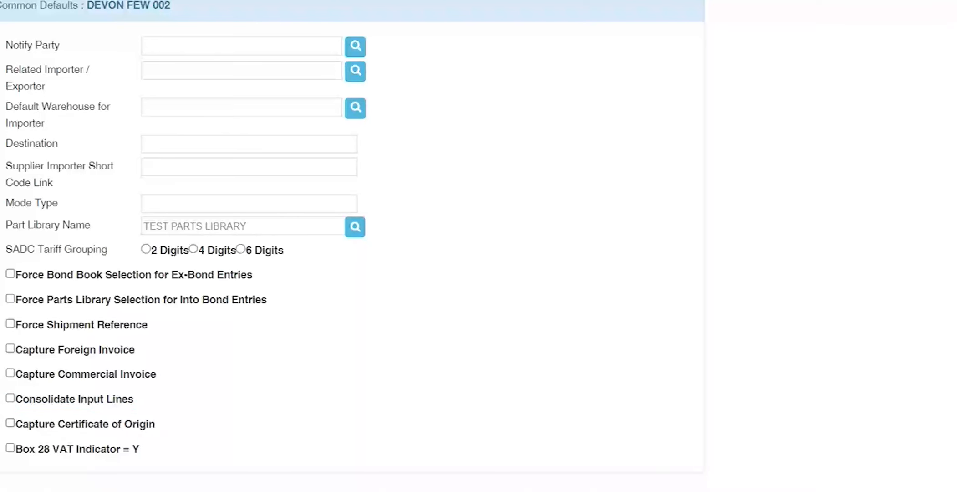
pyautogui.hotkey('ctrl', 'w')
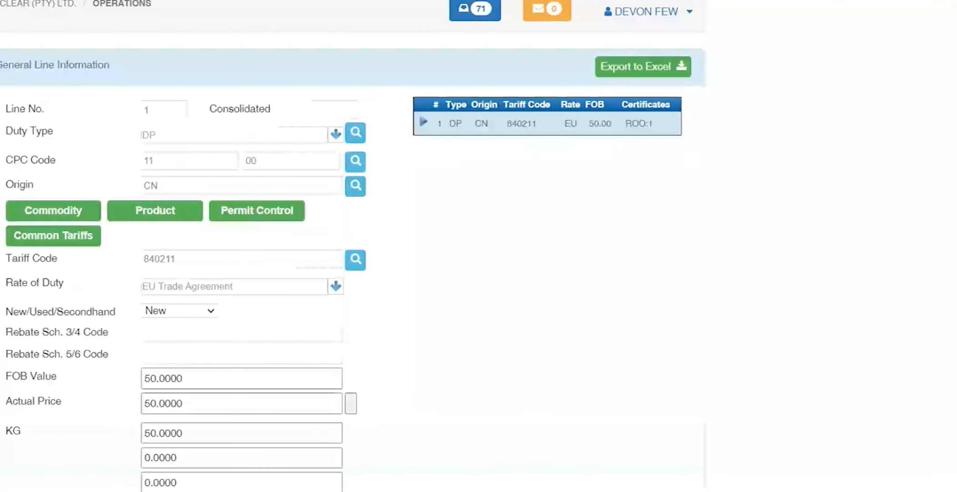
pyautogui.scroll(-8, 40, 389)
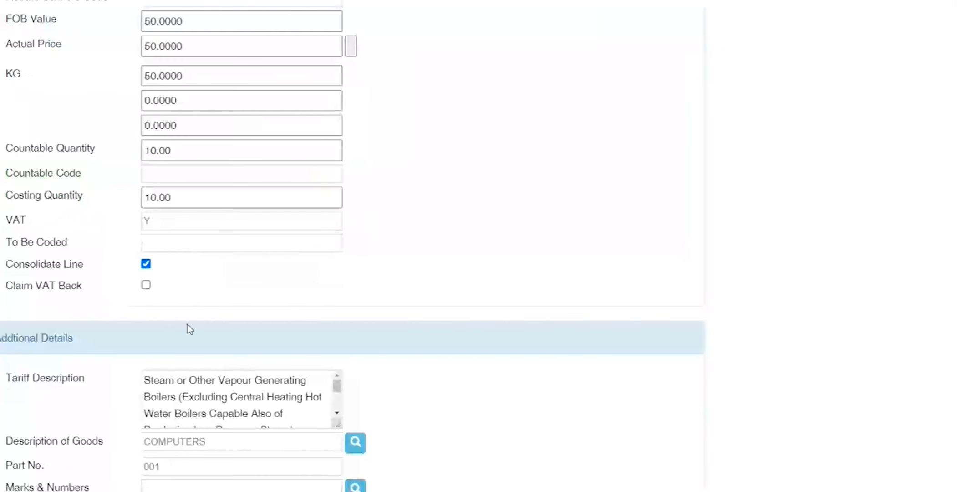
pyautogui.click(146, 264)
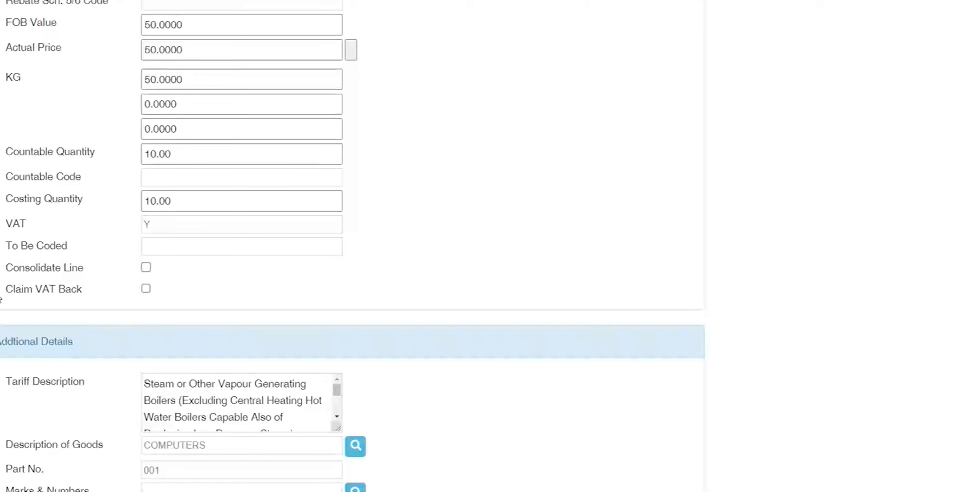
pyautogui.scroll(4, 100, 293)
pyautogui.scroll(4, 415, 280)
pyautogui.scroll(-4, 455, 284)
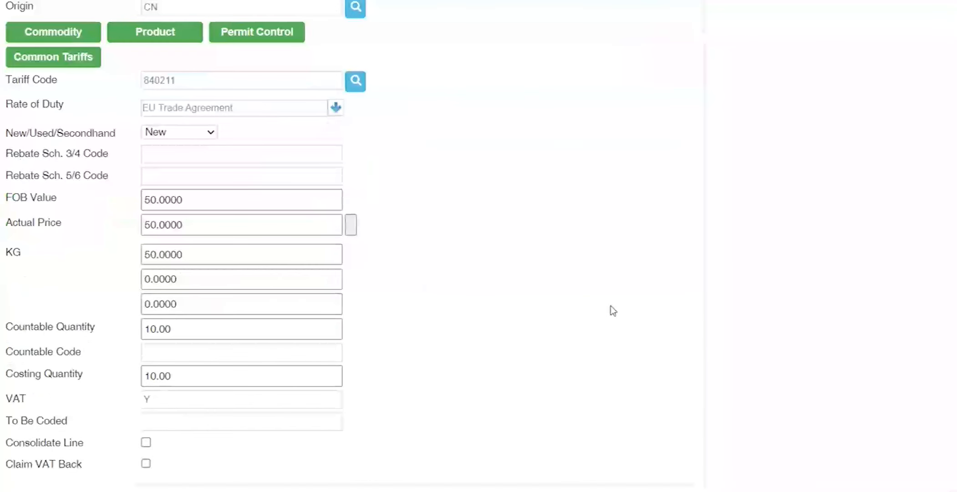
pyautogui.scroll(4, 611, 306)
pyautogui.moveTo(655, 123); pyautogui.dragTo(435, 124)
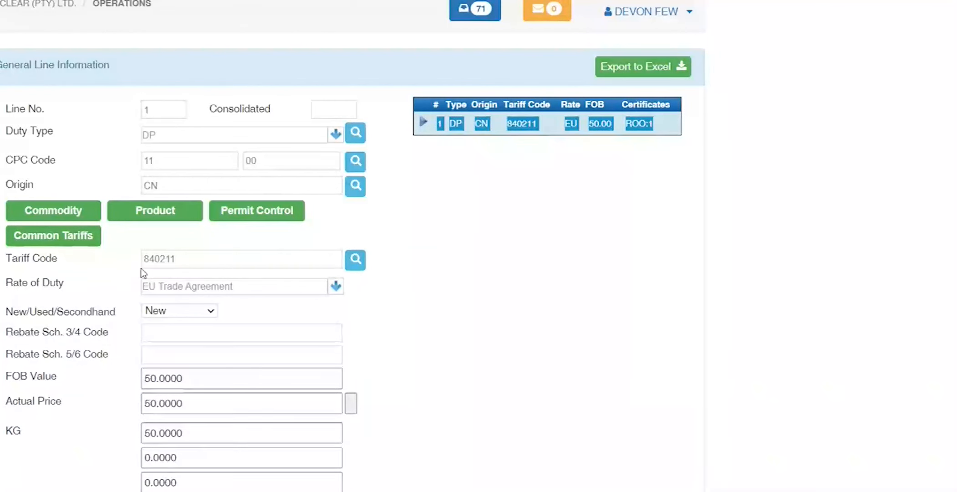
pyautogui.scroll(-3, 91, 352)
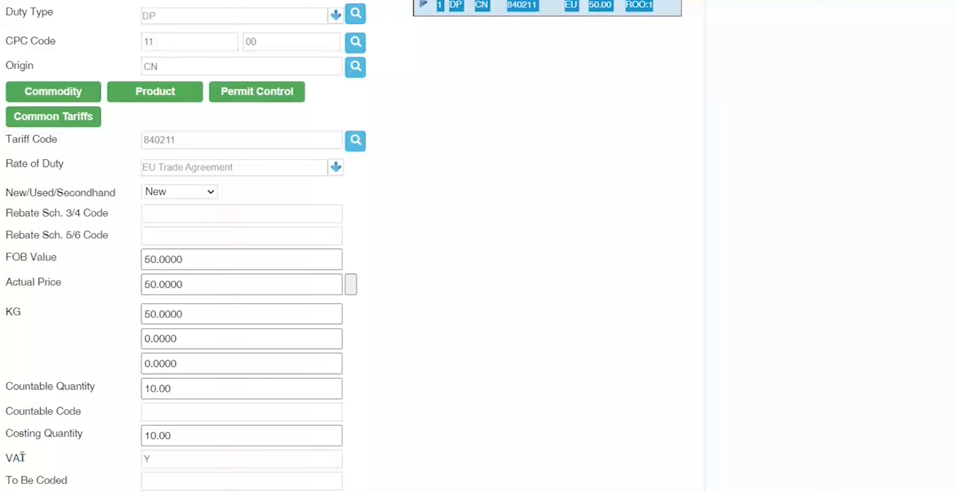
pyautogui.scroll(3, 22, 457)
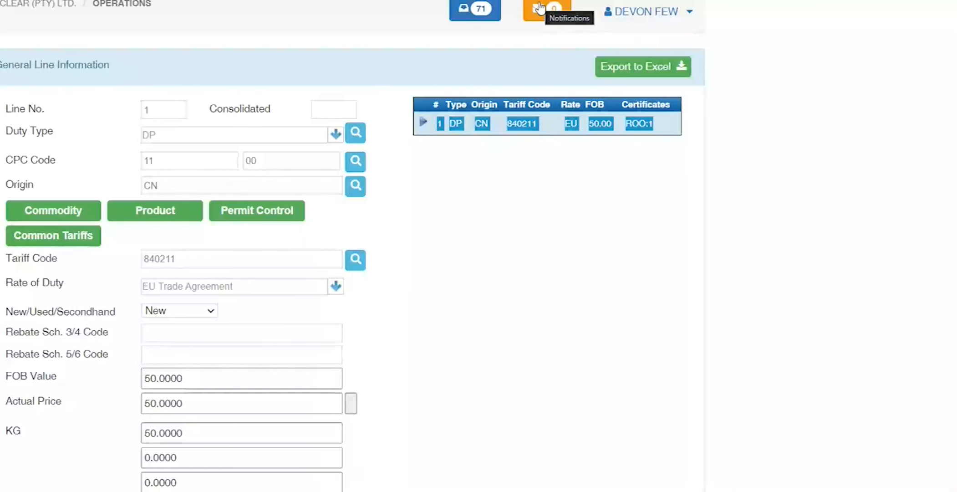
pyautogui.scroll(-5, 470, 239)
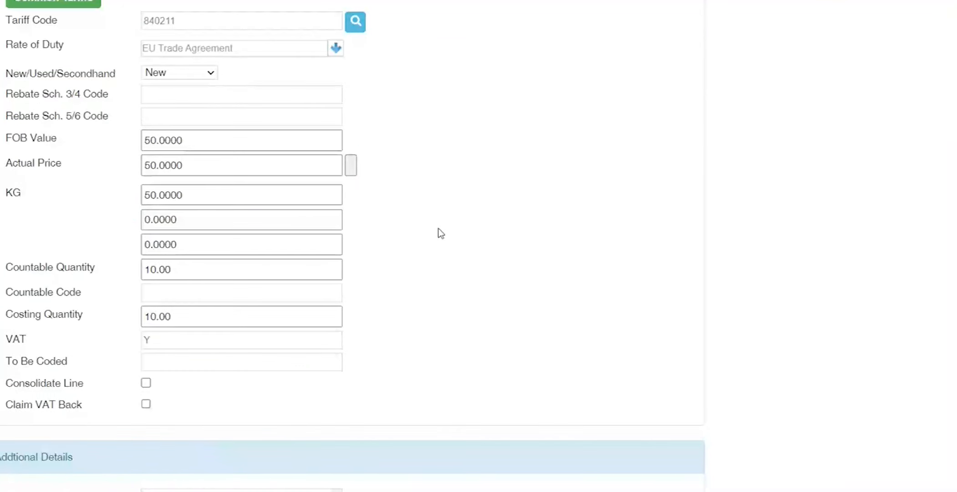
pyautogui.scroll(-12, 441, 233)
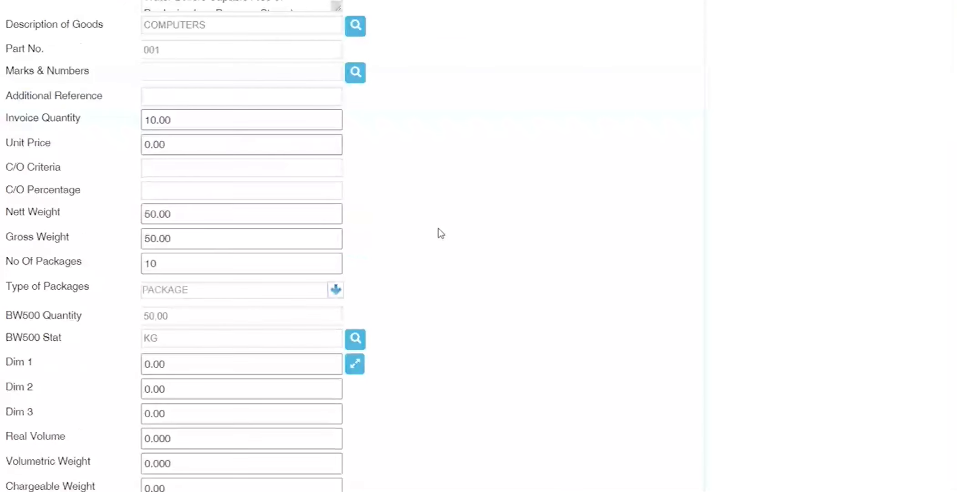
pyautogui.scroll(-9, 441, 233)
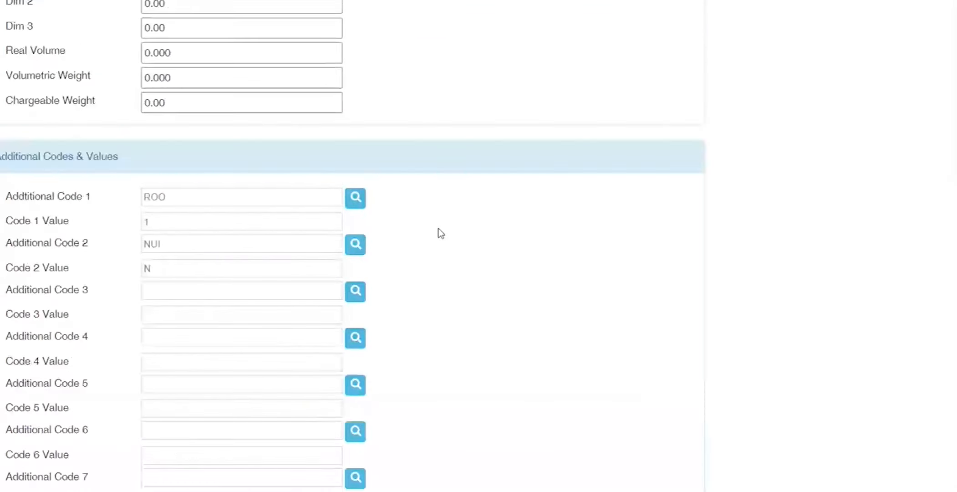
pyautogui.doubleClick(232, 165)
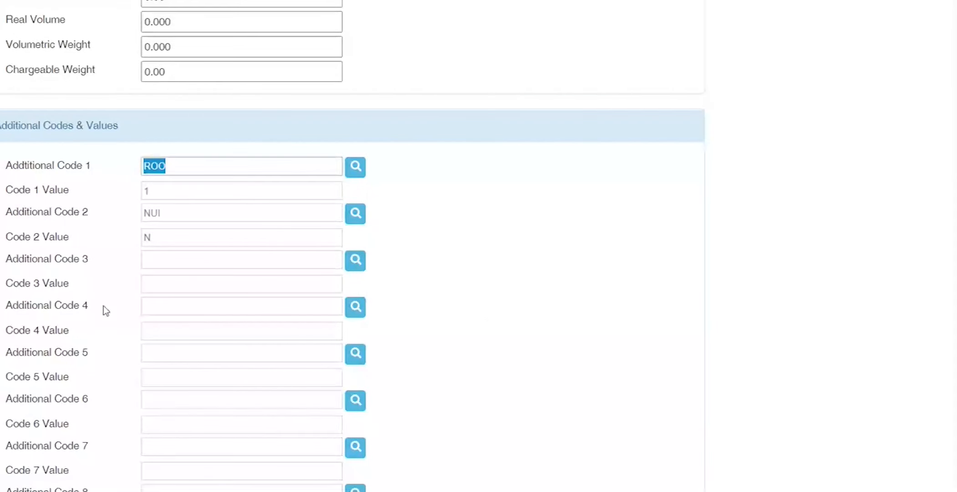
pyautogui.click(197, 261)
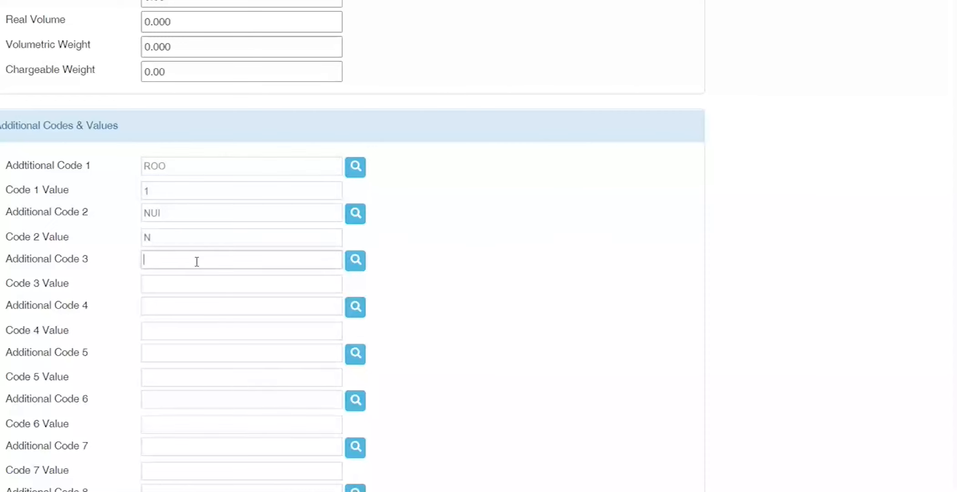
pyautogui.write('BND')
pyautogui.press('Tab')
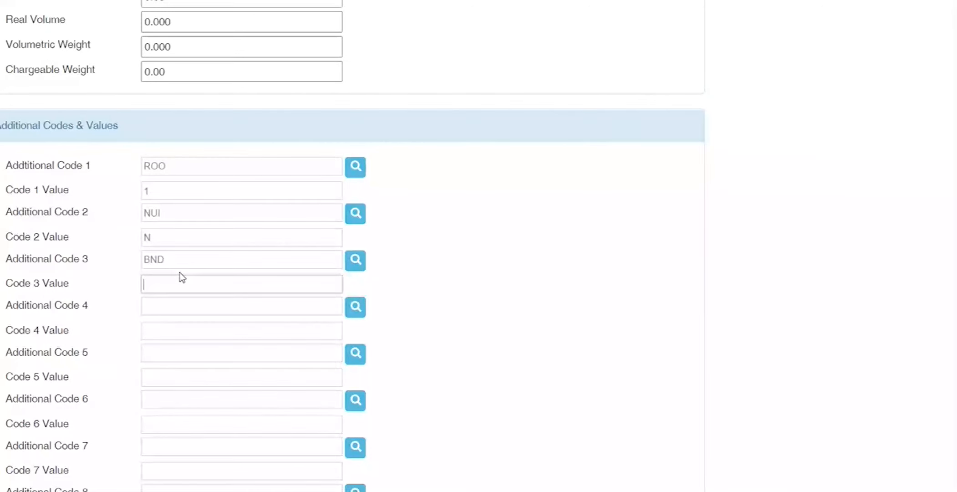
pyautogui.doubleClick(180, 262)
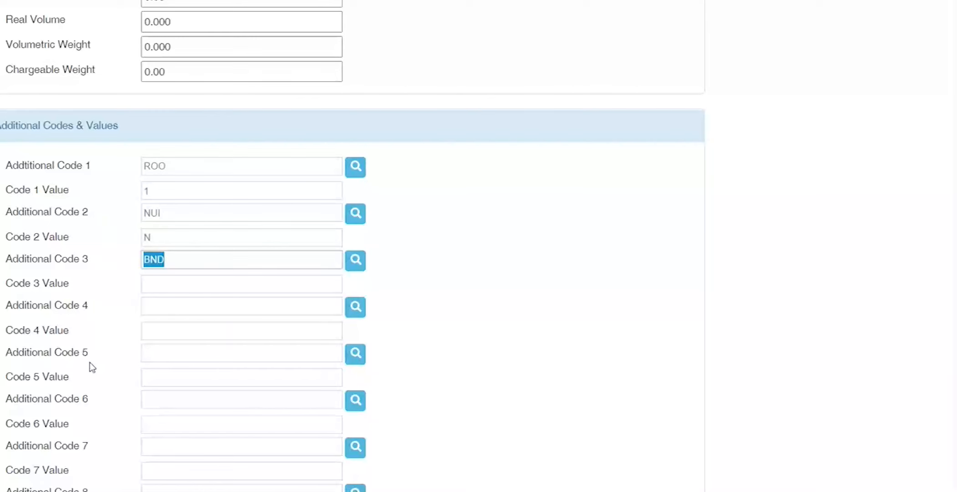
pyautogui.press('BackSpace')
pyautogui.scroll(-8, 89, 362)
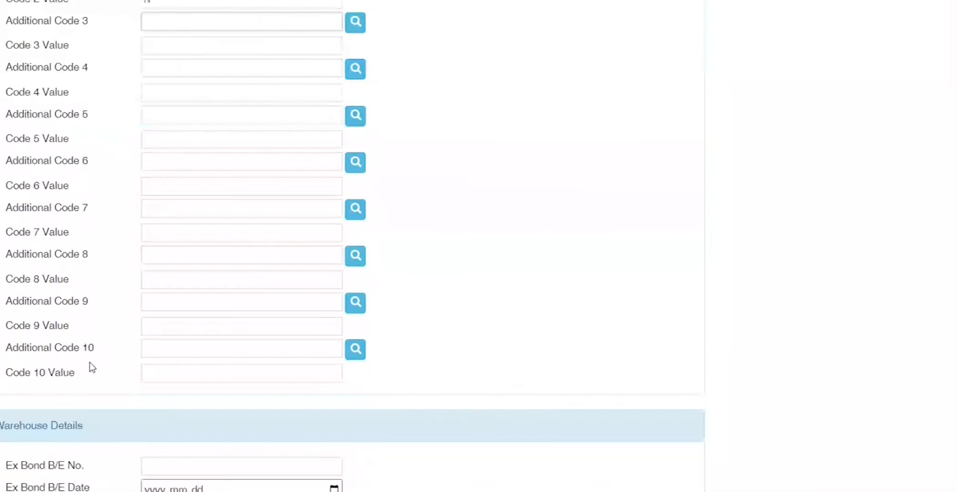
pyautogui.moveTo(1, 249); pyautogui.dragTo(80, 254)
pyautogui.scroll(-8, 84, 259)
pyautogui.scroll(-6, 82, 263)
pyautogui.scroll(6, 81, 263)
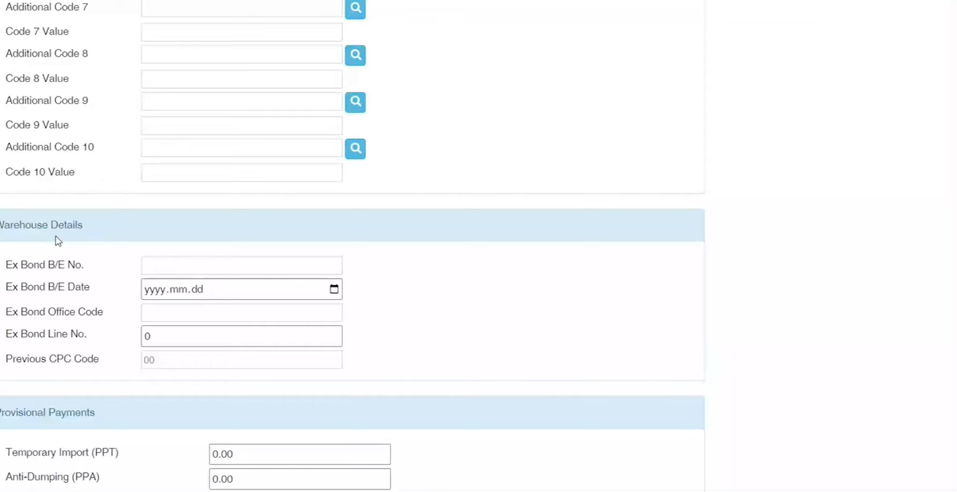
pyautogui.scroll(20, 55, 236)
pyautogui.click(276, 163)
pyautogui.doubleClick(276, 163)
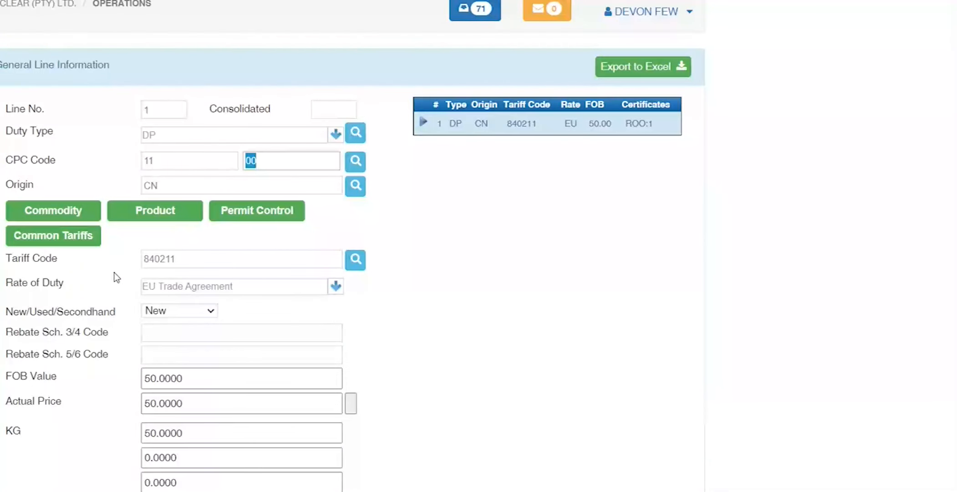
pyautogui.scroll(-15, 114, 277)
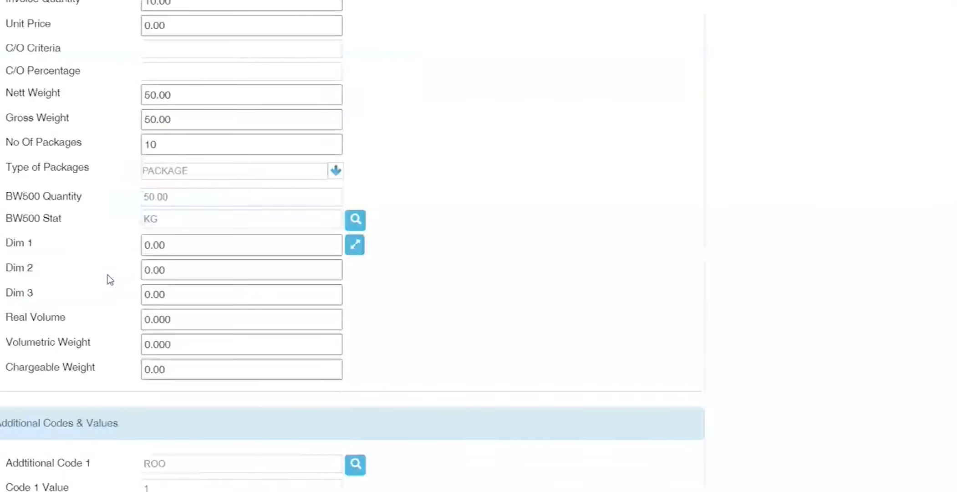
pyautogui.scroll(-10, 108, 275)
pyautogui.scroll(1, 96, 235)
pyautogui.moveTo(97, 387); pyautogui.dragTo(2, 286)
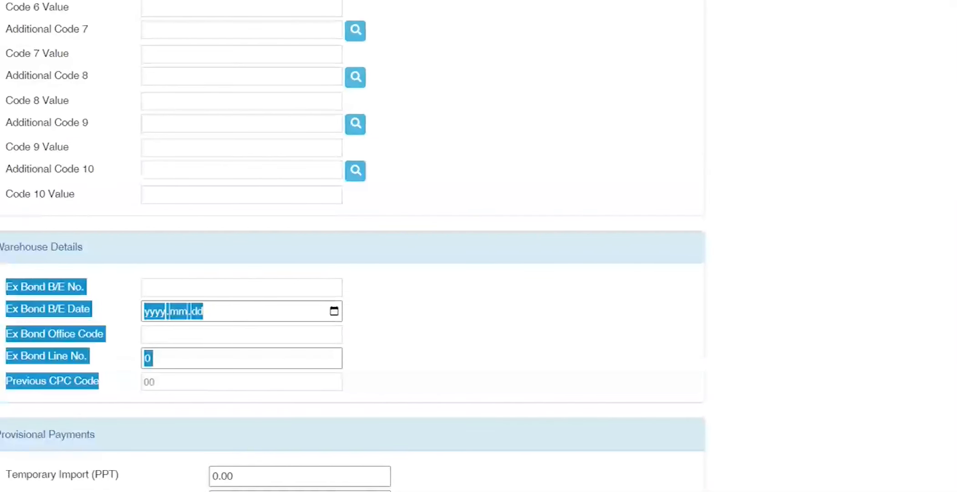
pyautogui.doubleClick(29, 246)
pyautogui.click(75, 354)
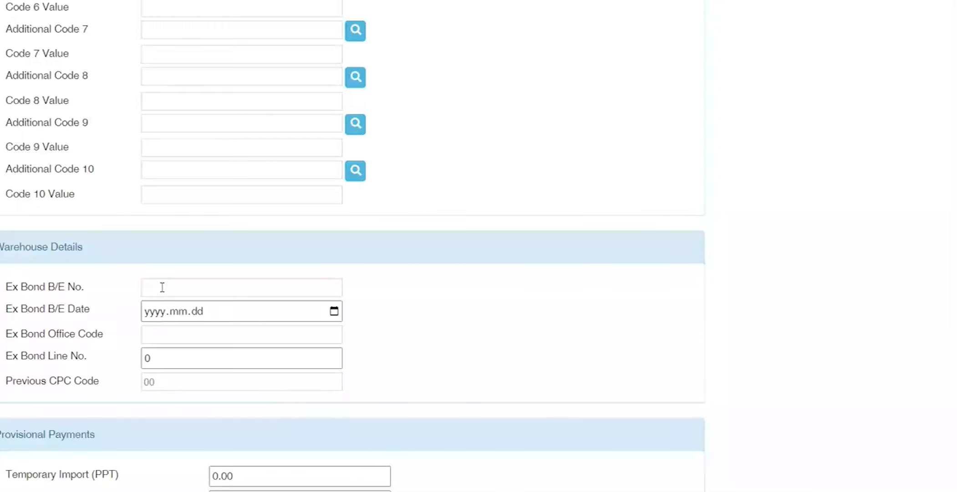
pyautogui.doubleClick(163, 382)
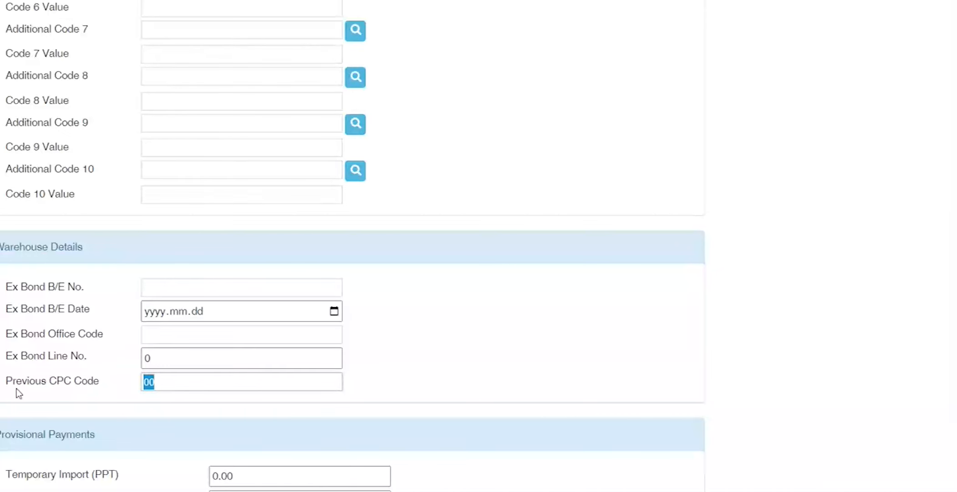
pyautogui.scroll(-5, 18, 393)
pyautogui.click(77, 346)
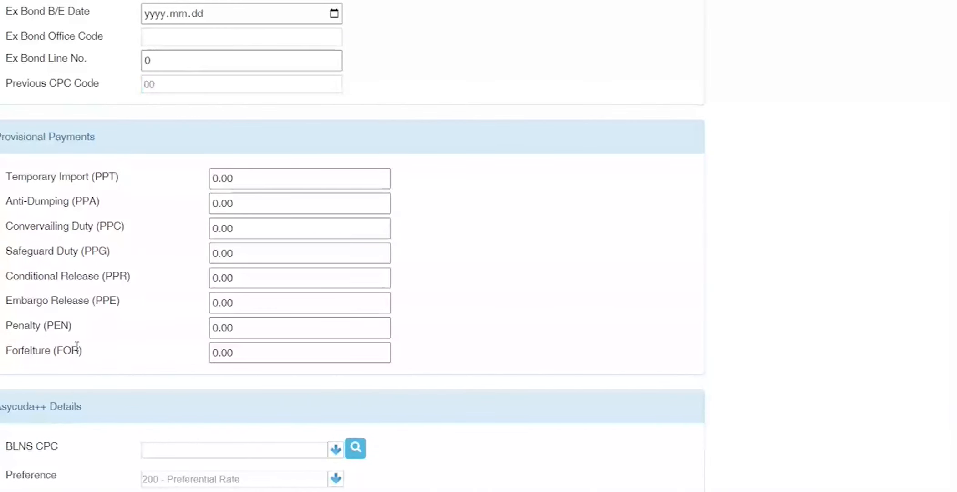
pyautogui.moveTo(77, 346); pyautogui.dragTo(5, 175)
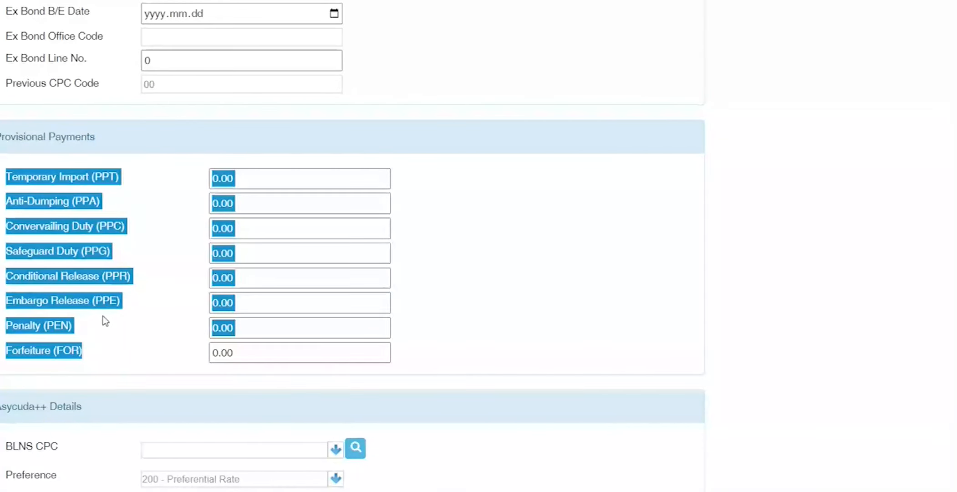
pyautogui.doubleClick(105, 177)
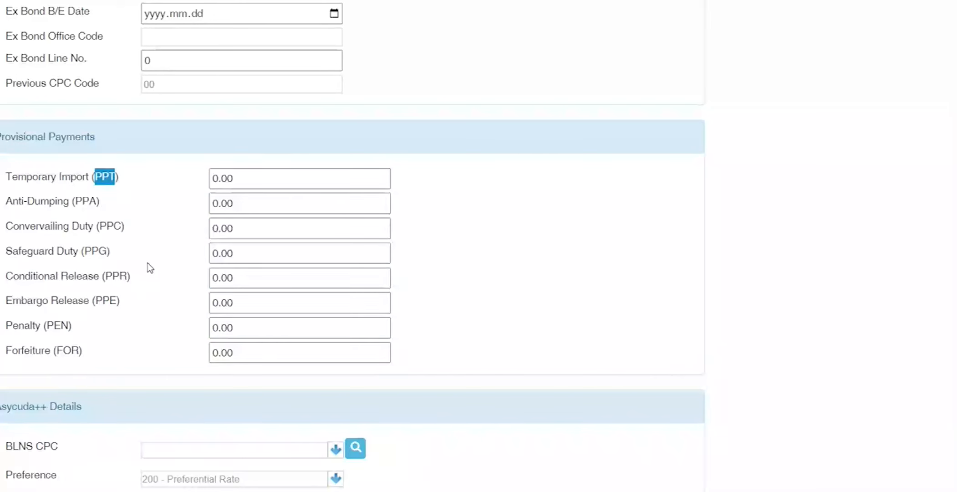
pyautogui.doubleClick(225, 178)
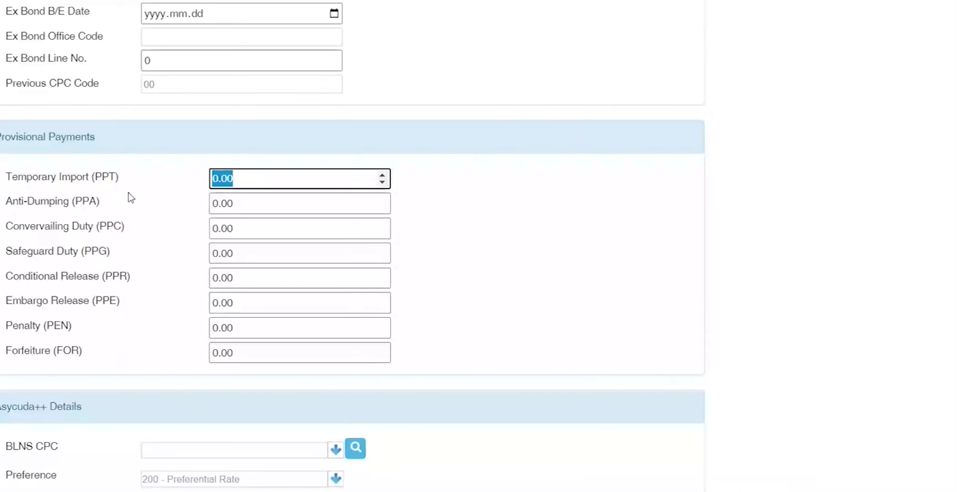
pyautogui.moveTo(272, 182); pyautogui.dragTo(77, 179)
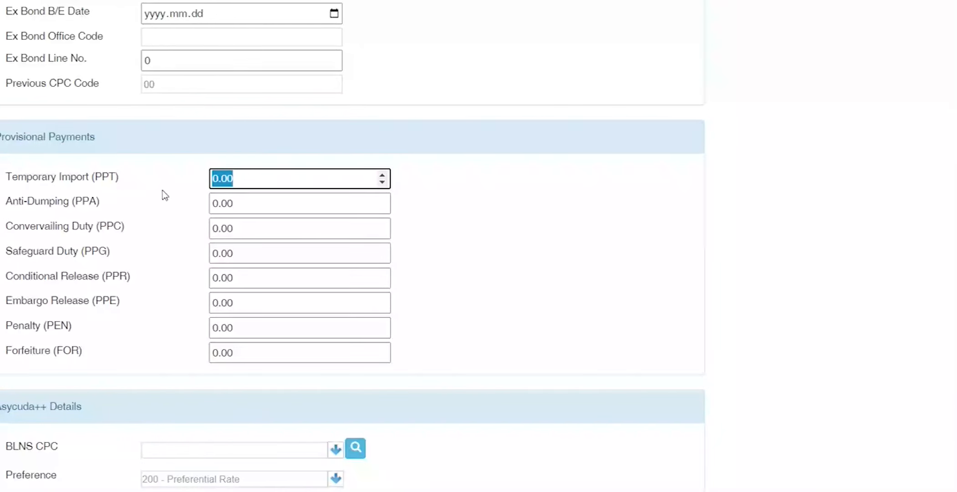
pyautogui.moveTo(132, 177); pyautogui.dragTo(3, 178)
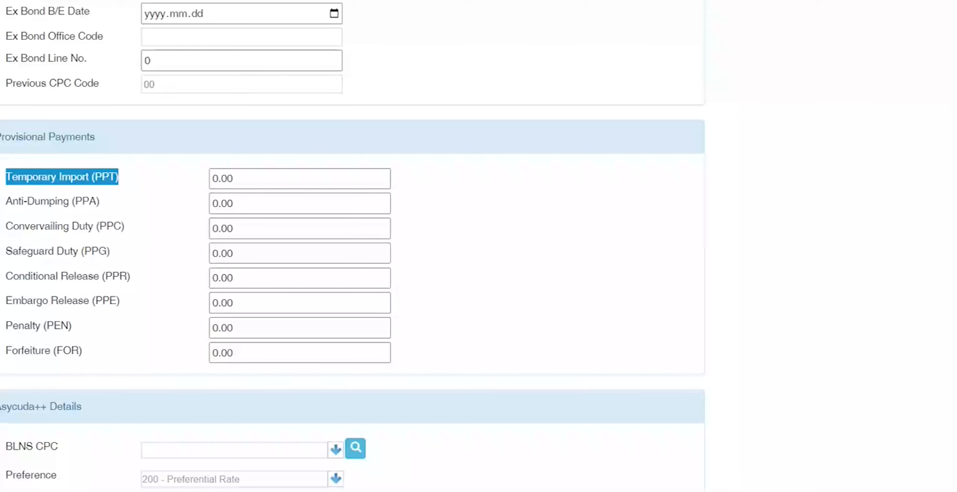
pyautogui.click(365, 485)
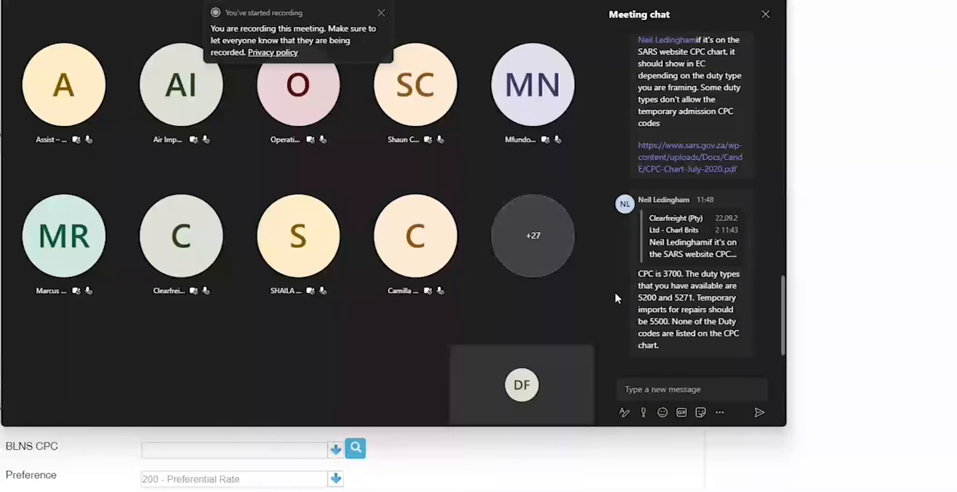
pyautogui.hotkey('alt', 'Tab')
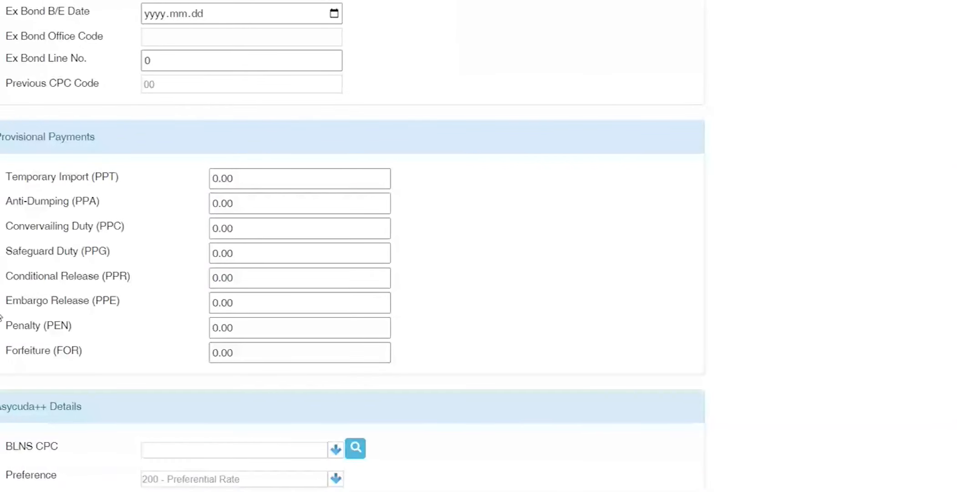
# Step: Replace line 1's DP duty type with CCA
pyautogui.scroll(15, 3, 317)
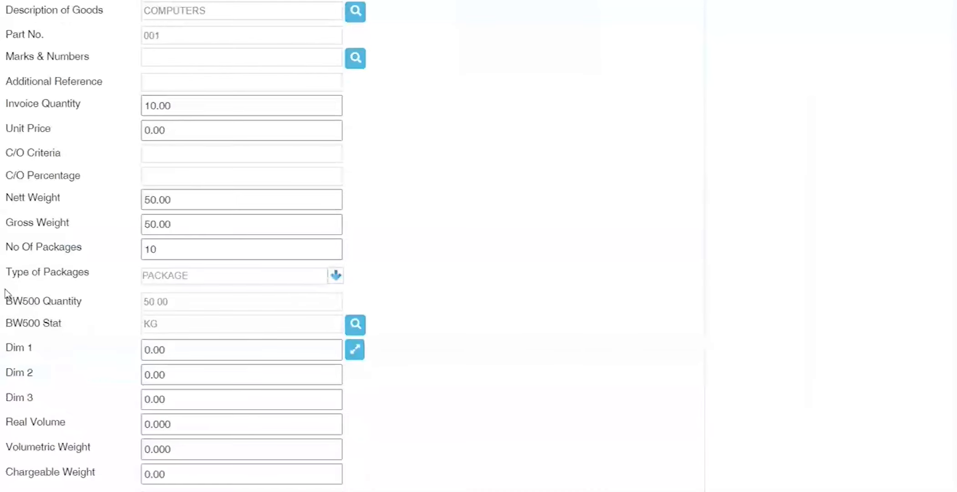
pyautogui.scroll(10, 200, 156)
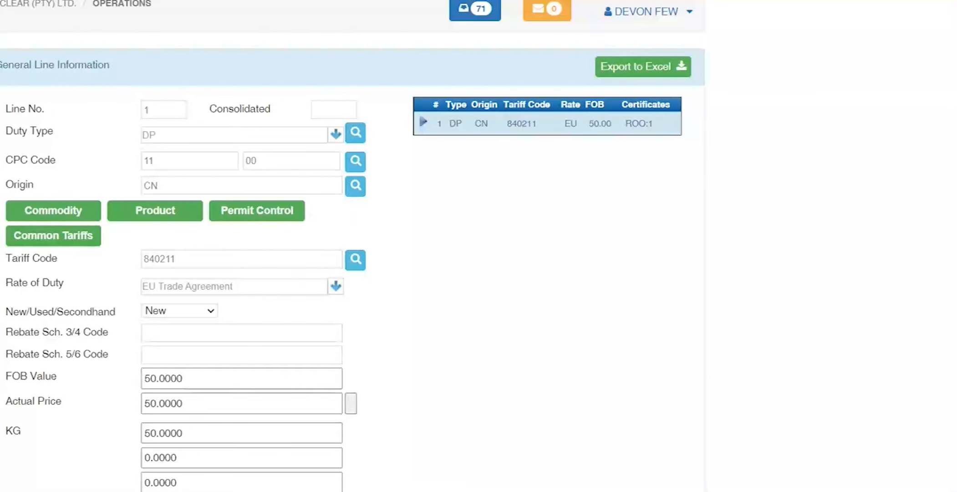
pyautogui.moveTo(178, 137); pyautogui.dragTo(53, 138)
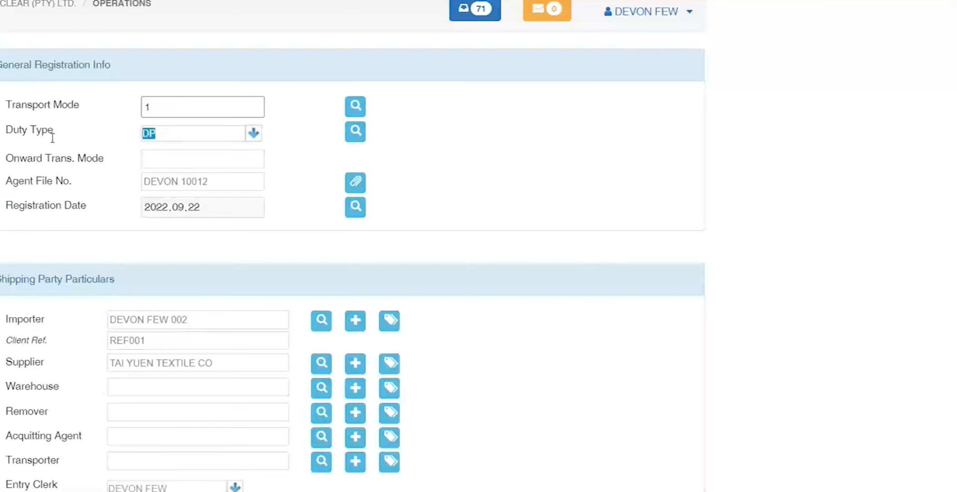
pyautogui.write('CCA')
pyautogui.press('Tab')
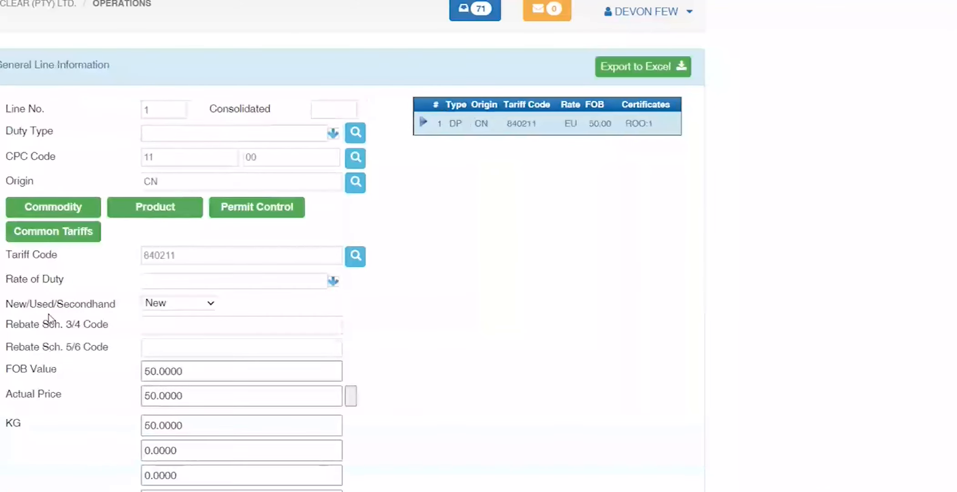
# Step: Clear the duty type, review the duty type code list, then enter 4000 instead
pyautogui.doubleClick(292, 129)
pyautogui.press('BackSpace')
pyautogui.click(335, 135)
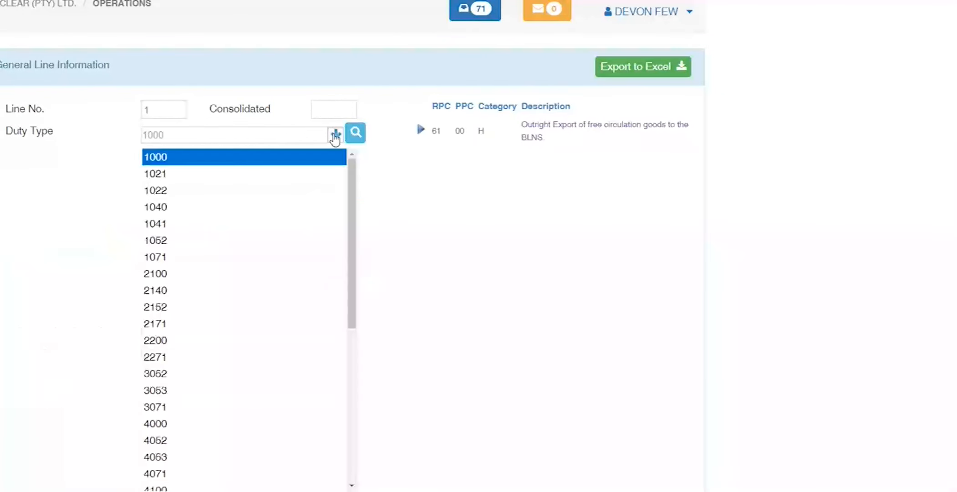
pyautogui.scroll(-3, 248, 409)
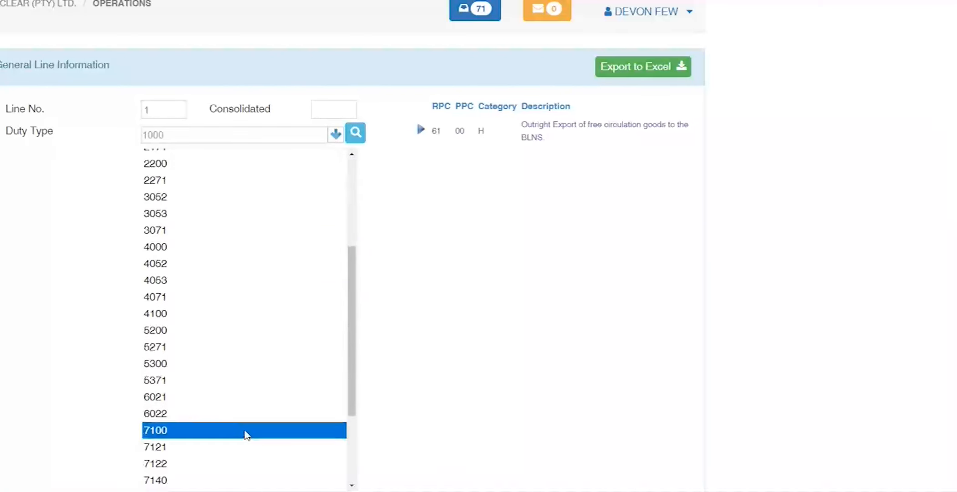
pyautogui.scroll(3, 199, 235)
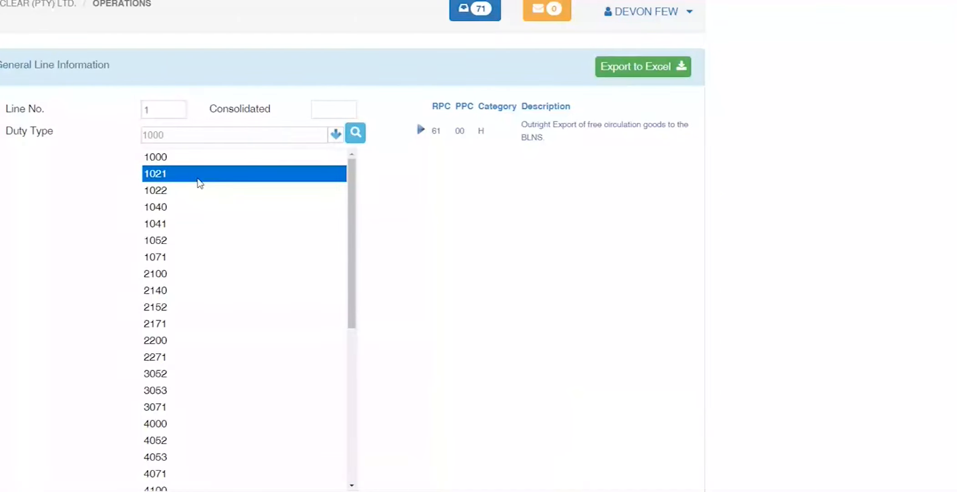
pyautogui.click(192, 157)
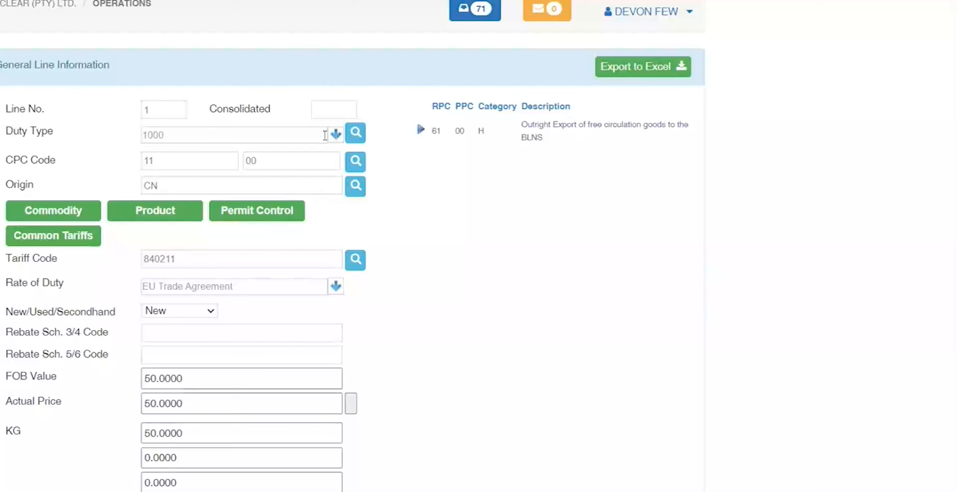
pyautogui.doubleClick(310, 134)
pyautogui.write('4000')
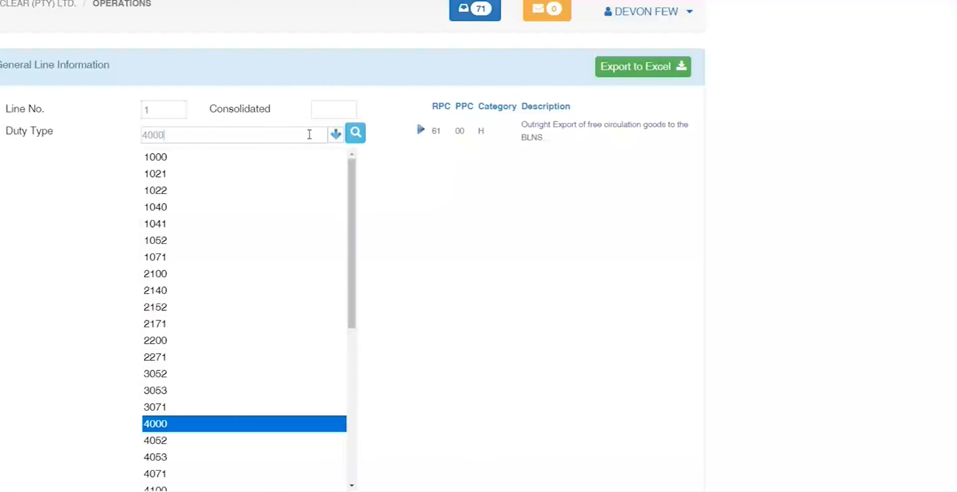
pyautogui.press('Return')
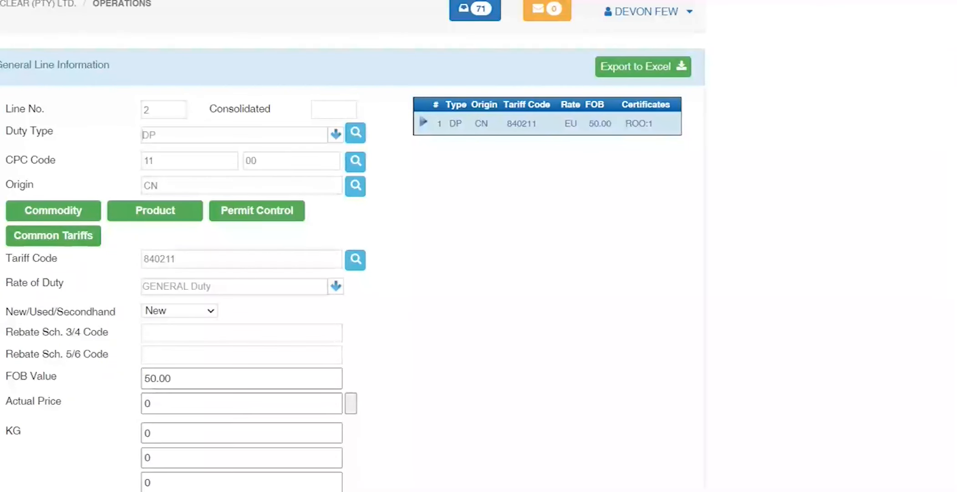
# Step: Set line 2's duty type to GR and change the tariff code to 850110
pyautogui.press('BackSpace')
pyautogui.press('BackSpace')
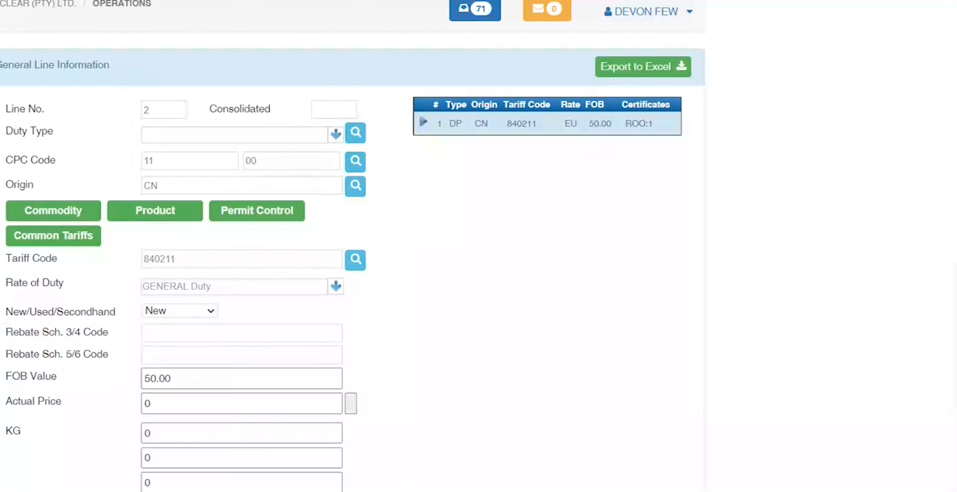
pyautogui.write('GR')
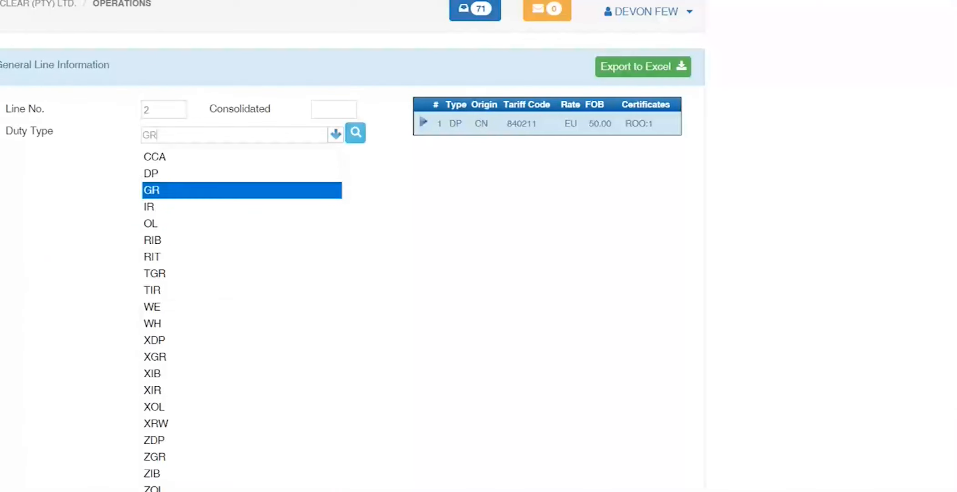
pyautogui.press('Return')
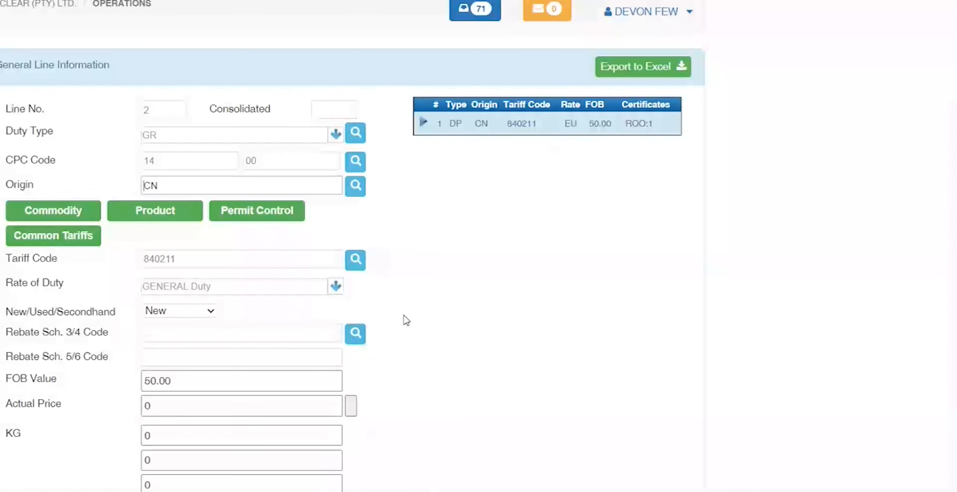
pyautogui.doubleClick(152, 259)
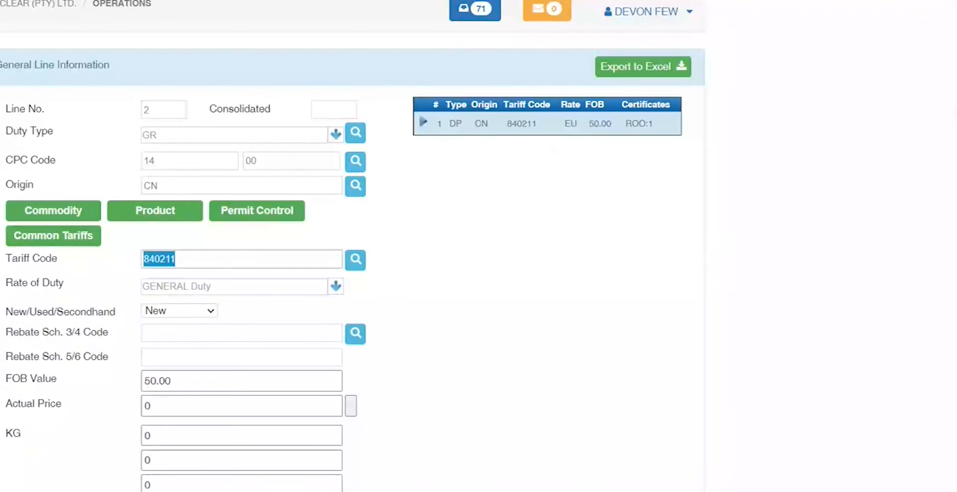
pyautogui.write('85')
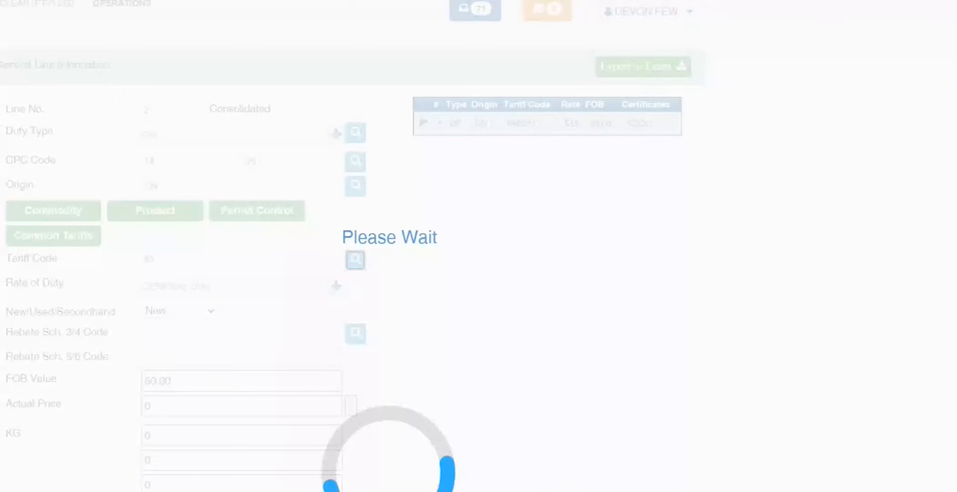
pyautogui.press('Tab')
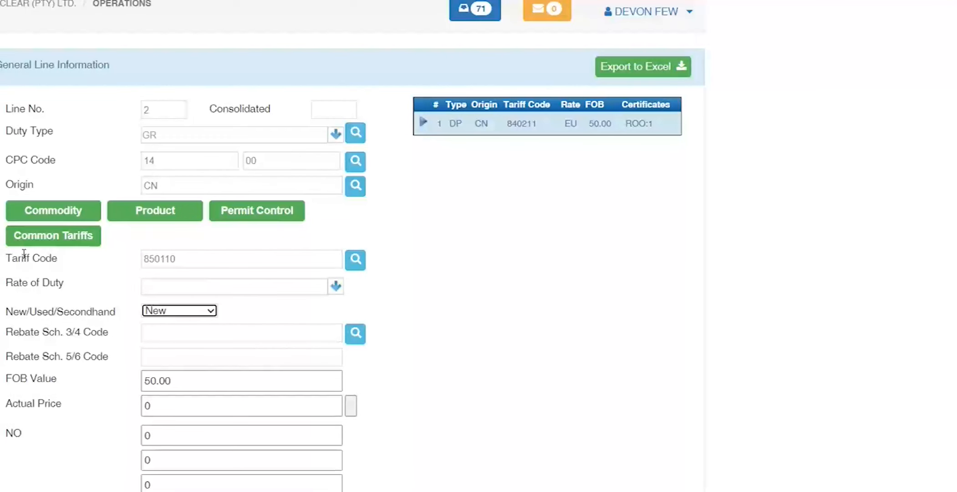
pyautogui.press('Tab')
pyautogui.press('Tab')
pyautogui.press('Tab')
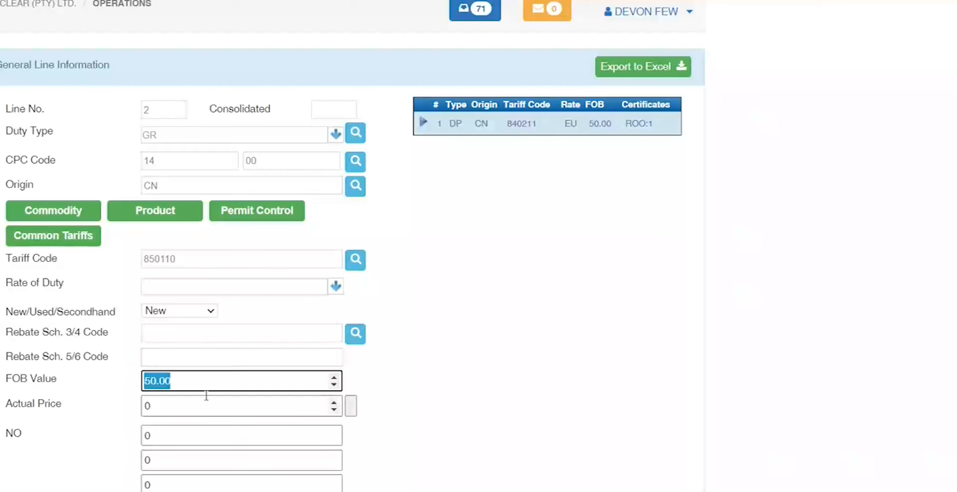
# Step: Enter 407 in Rebate Sch. 3/4 and look up matching rebate codes
pyautogui.click(165, 332)
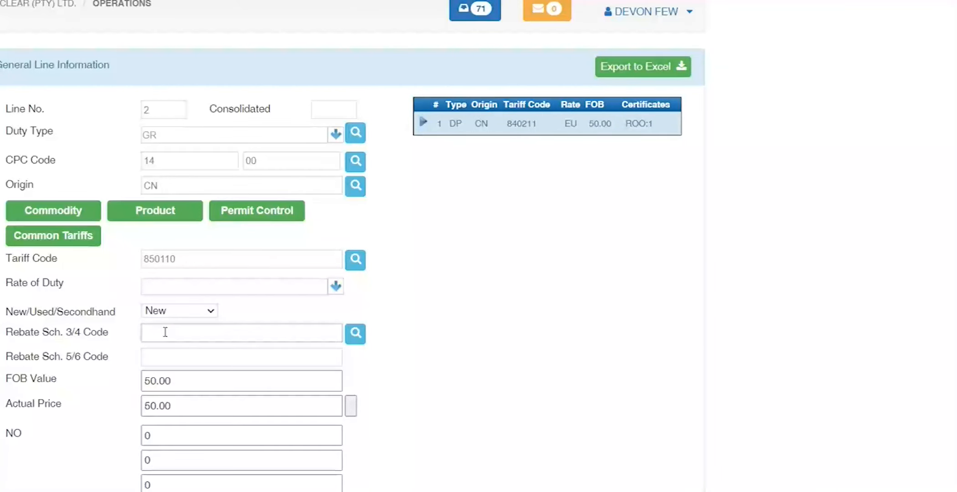
pyautogui.write('407')
pyautogui.press('Tab')
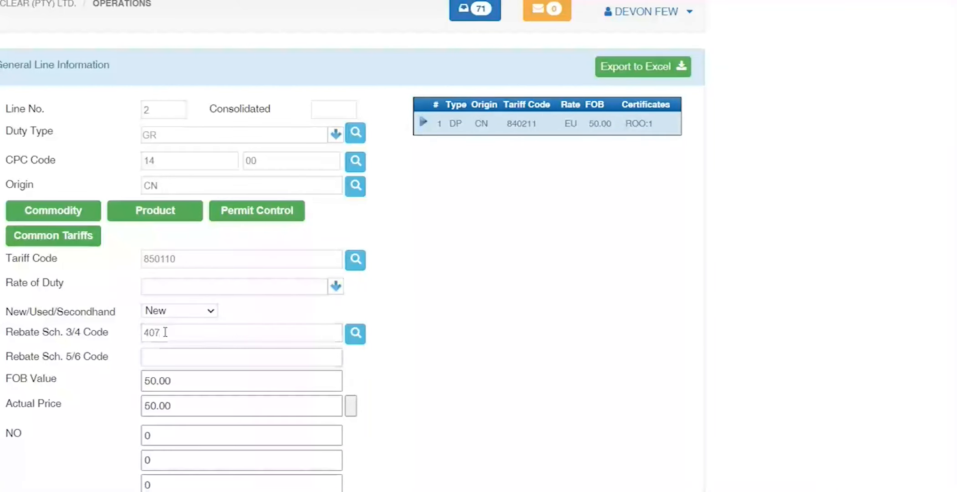
pyautogui.click(357, 333)
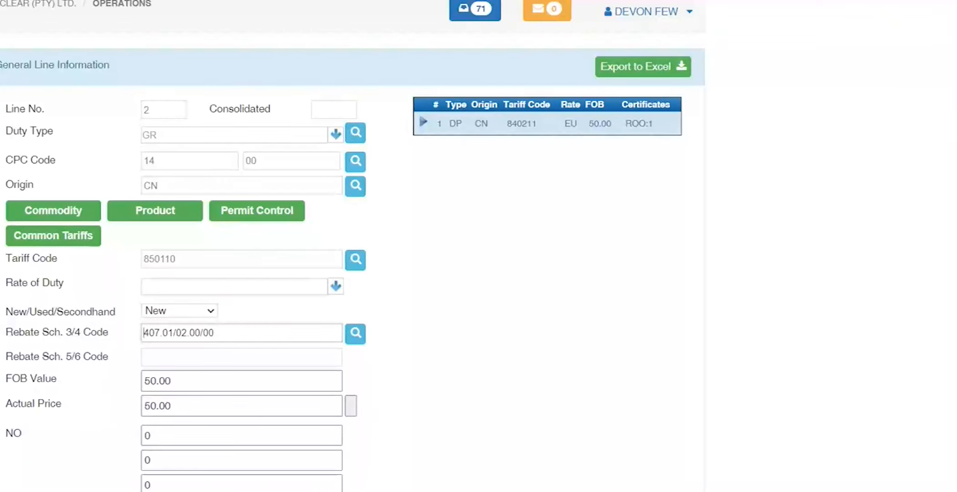
pyautogui.hotkey('alt', 'Tab')
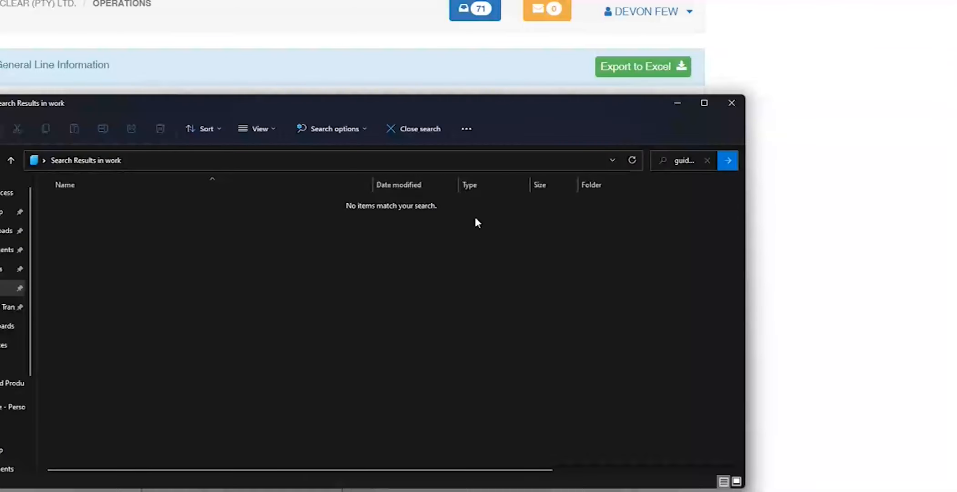
# Step: Finish the rebate code, then search Explorer for 'CPC' and select cpc poster codes blns.xlsx
pyautogui.click(697, 104)
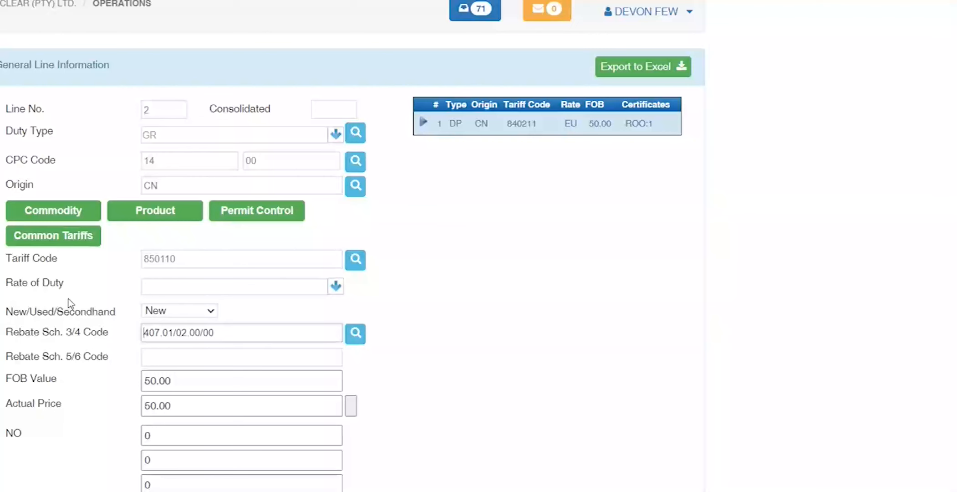
pyautogui.click(145, 379)
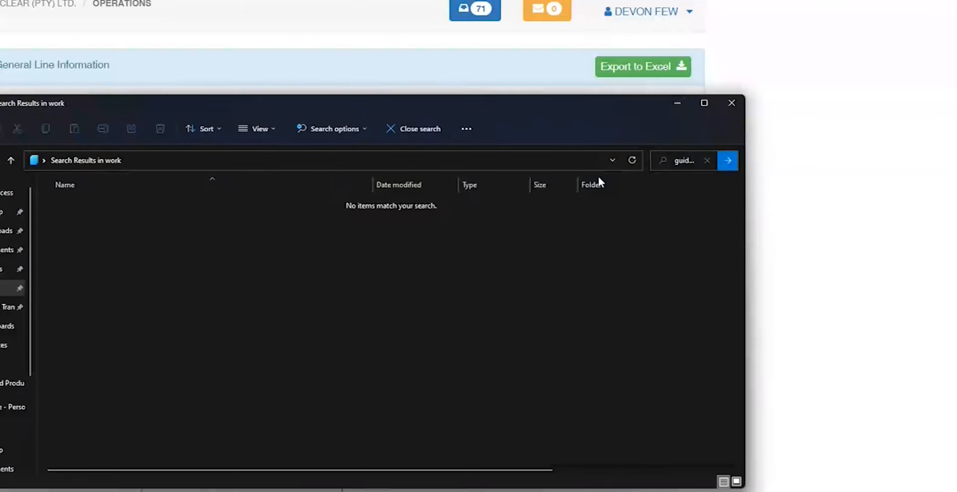
pyautogui.click(680, 160)
pyautogui.press('BackSpace')
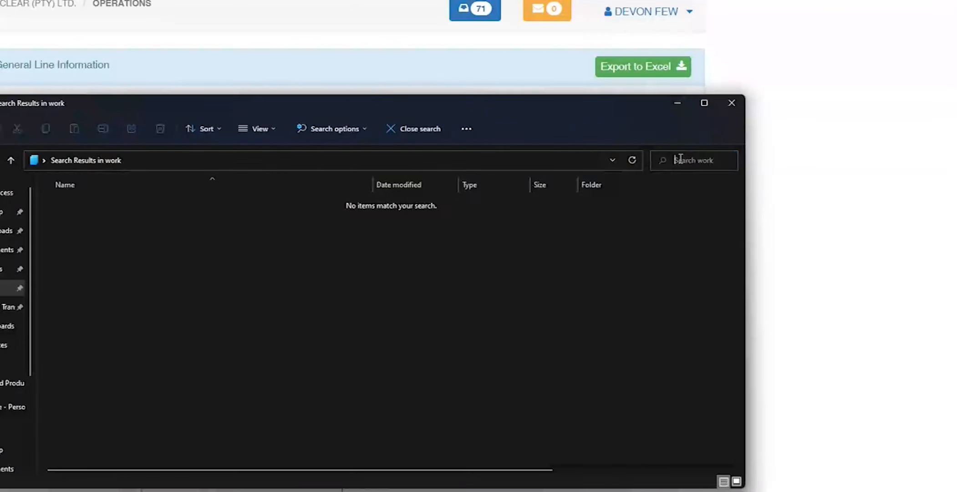
pyautogui.write('CPC')
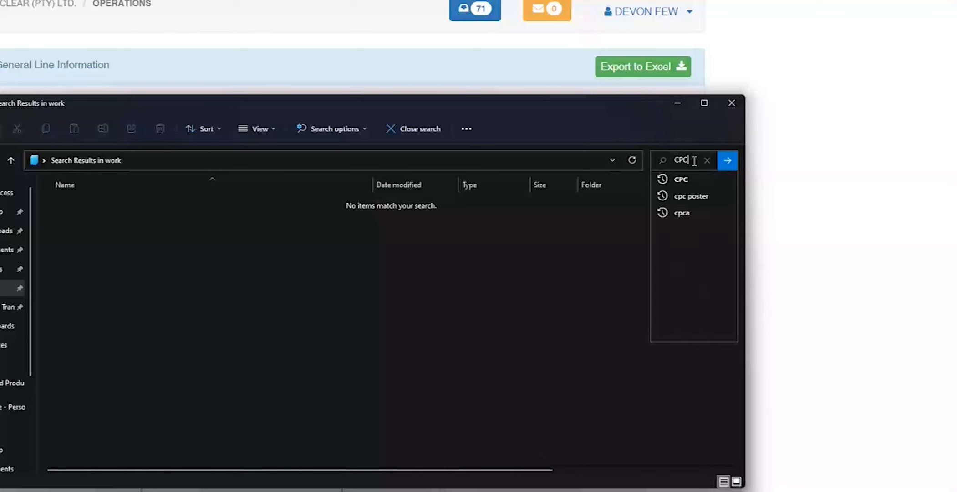
pyautogui.press('Return')
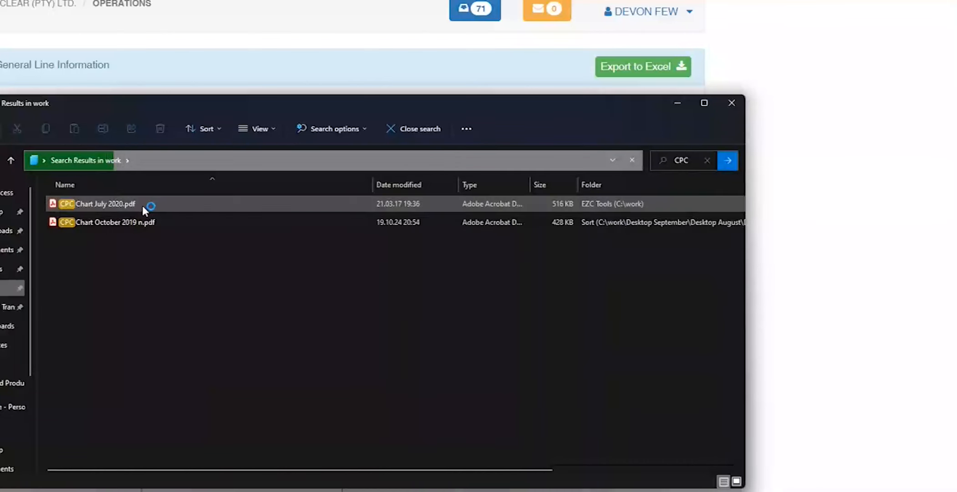
pyautogui.click(146, 208)
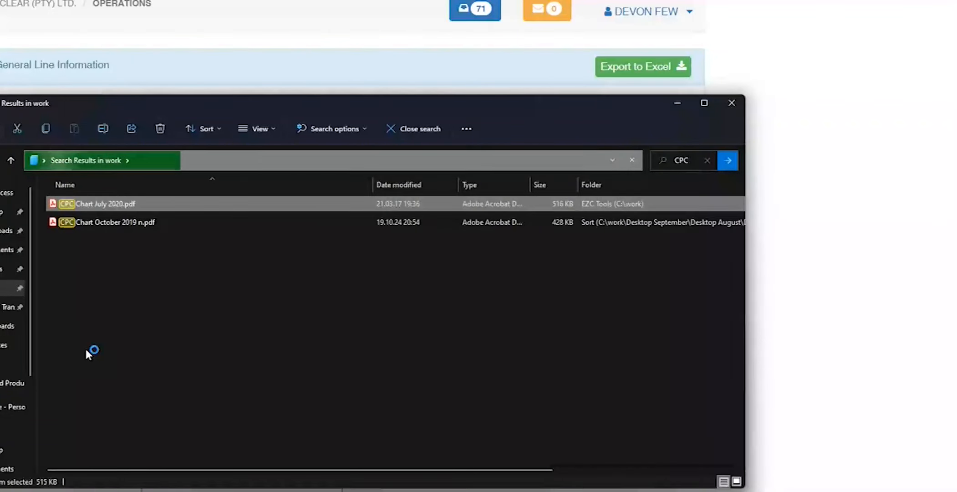
pyautogui.click(112, 240)
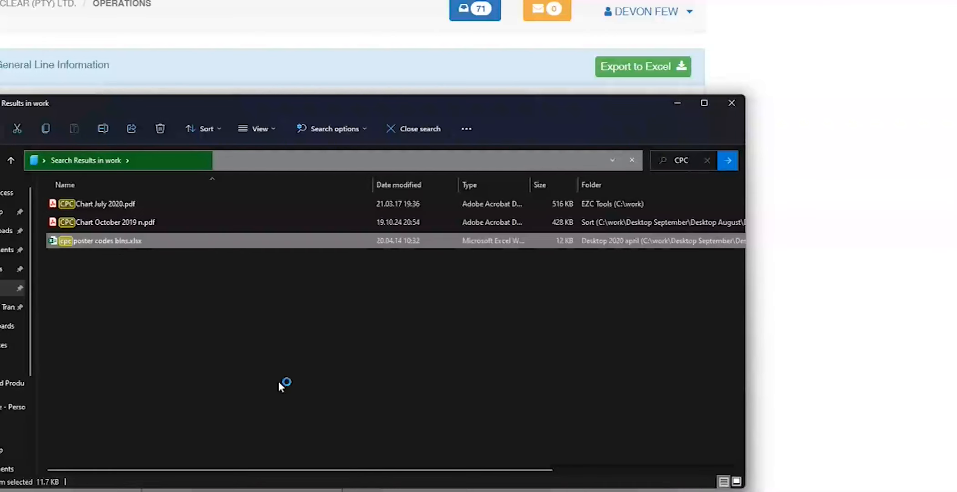
pyautogui.click(314, 491)
# Step: Drop cpc poster codes blns.xlsx into the Day 4 meeting chat, then return to Easy Clear
pyautogui.click(357, 463)
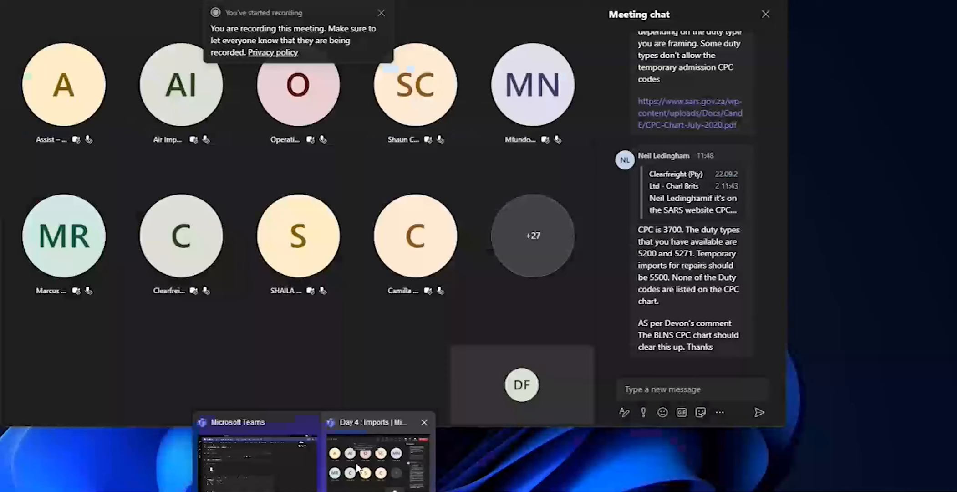
pyautogui.click(686, 388)
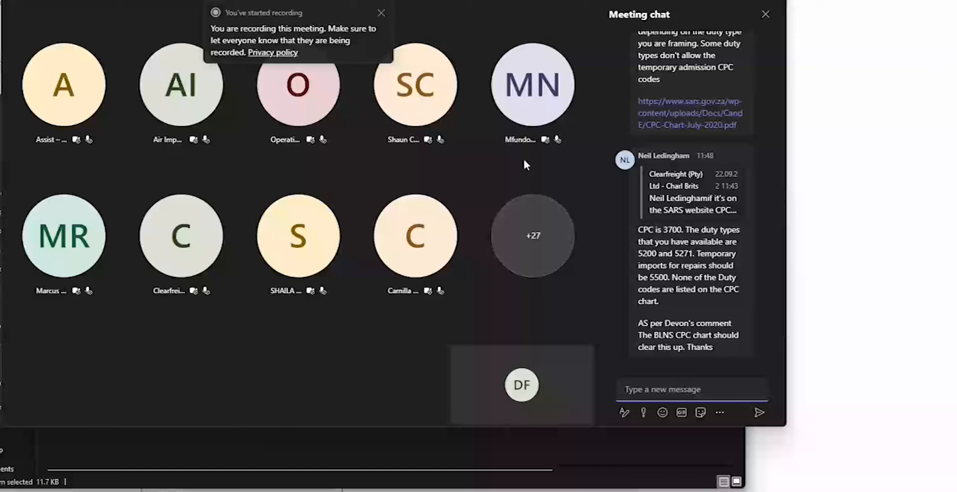
pyautogui.moveTo(413, 0); pyautogui.dragTo(577, 4)
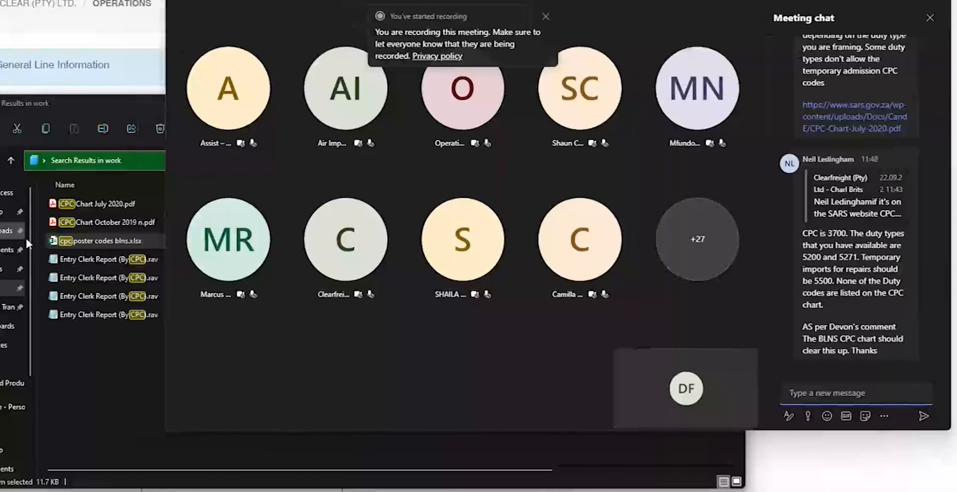
pyautogui.moveTo(101, 241); pyautogui.dragTo(831, 367)
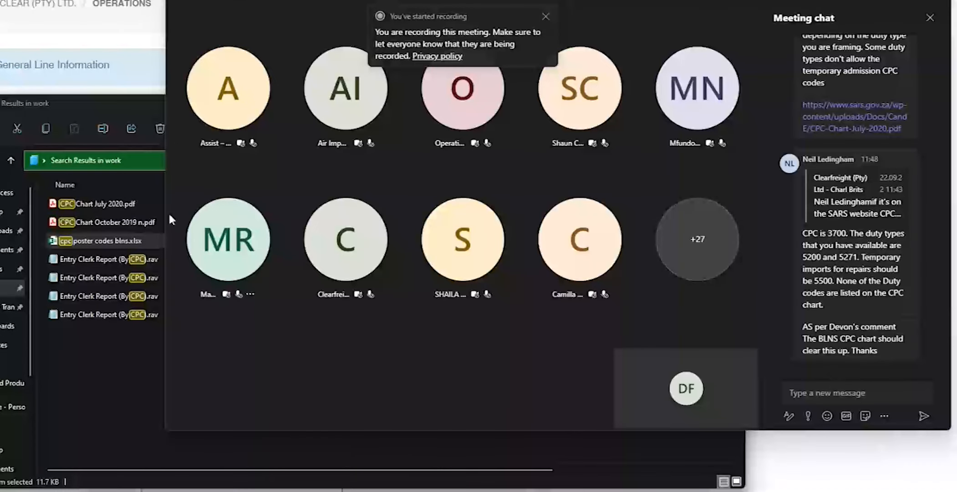
pyautogui.moveTo(78, 239); pyautogui.dragTo(844, 395)
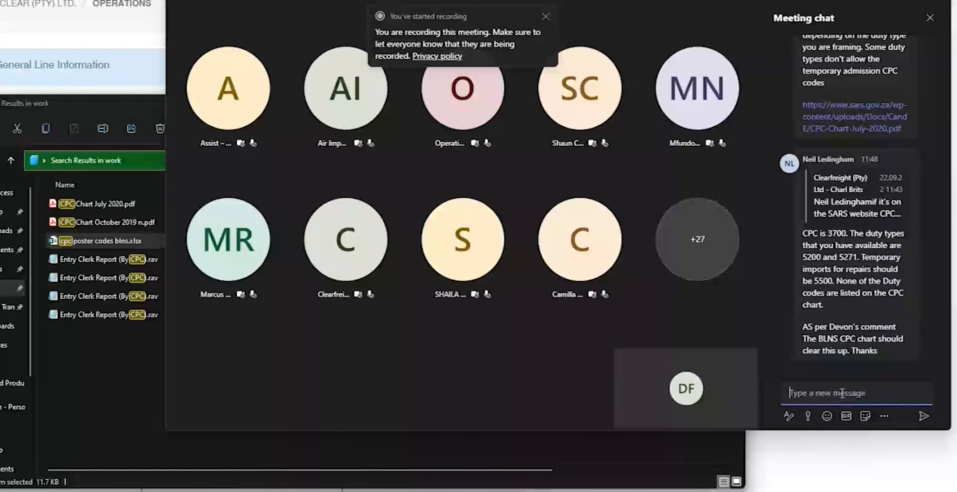
pyautogui.click(124, 374)
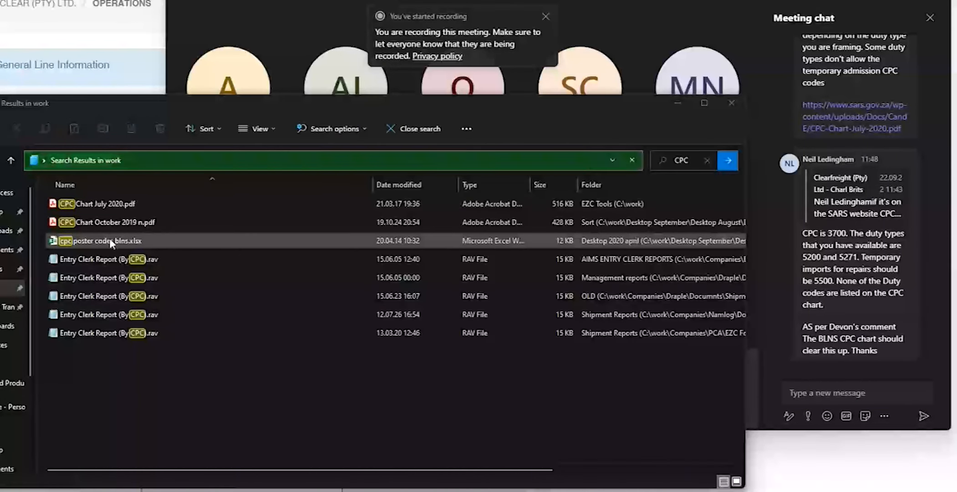
pyautogui.click(94, 40)
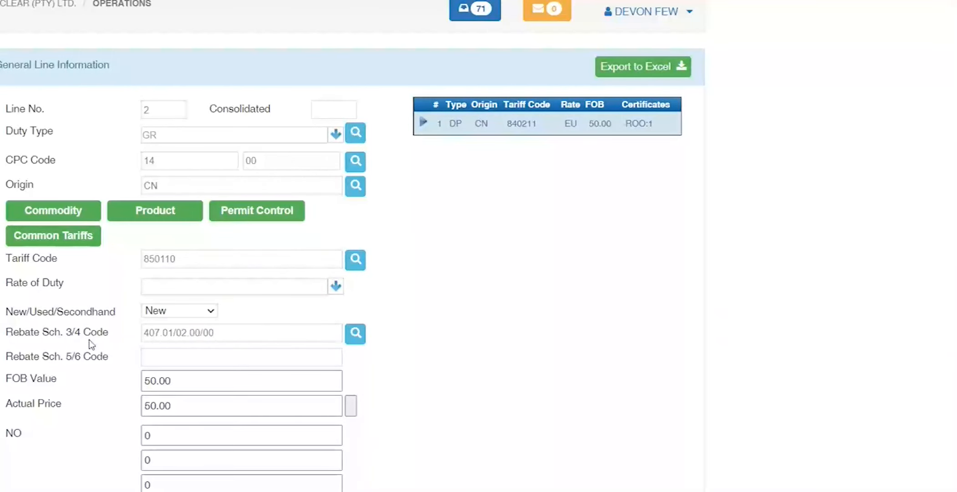
# Step: Enter 10 as the NO quantity and 11 in the second quantity field
pyautogui.scroll(-3, 92, 345)
pyautogui.doubleClick(13, 314)
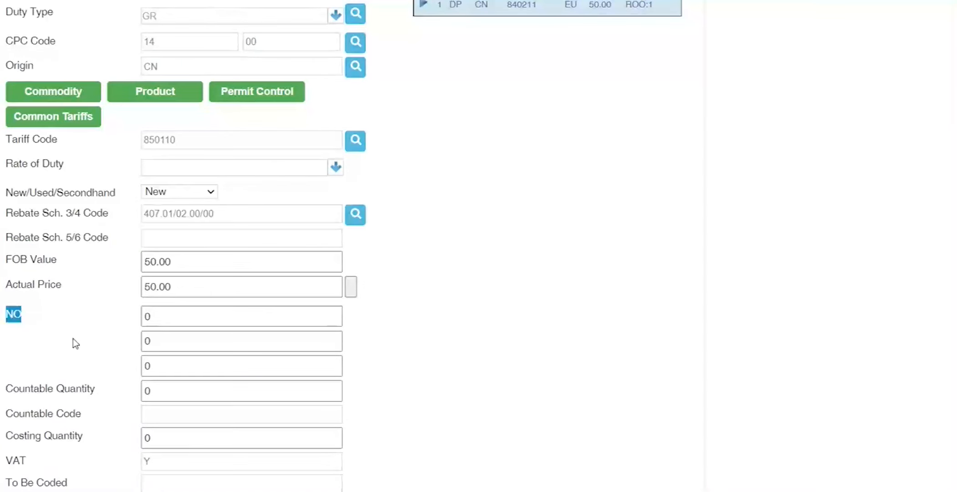
pyautogui.click(172, 312)
pyautogui.write('10')
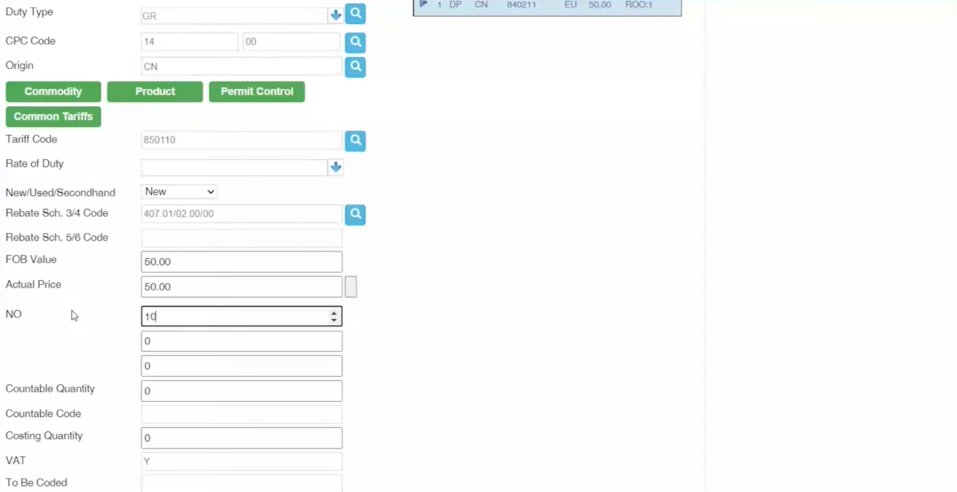
pyautogui.click(149, 336)
pyautogui.write('11')
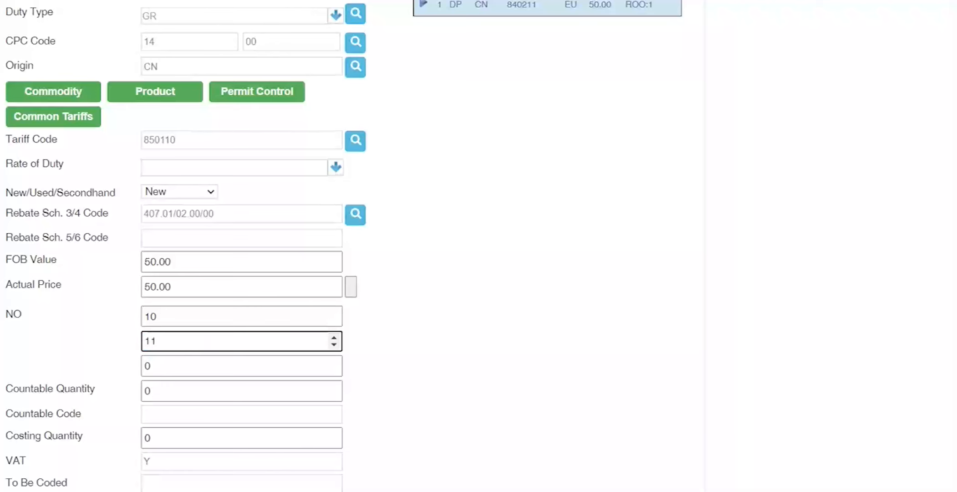
pyautogui.click(33, 303)
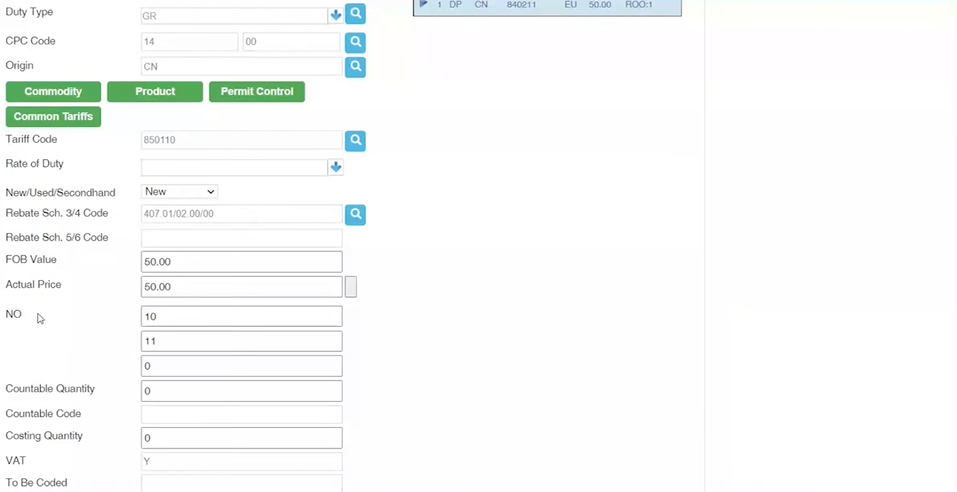
# Step: Correct the second quantity from 11.0000 to 0.00
pyautogui.click(203, 343)
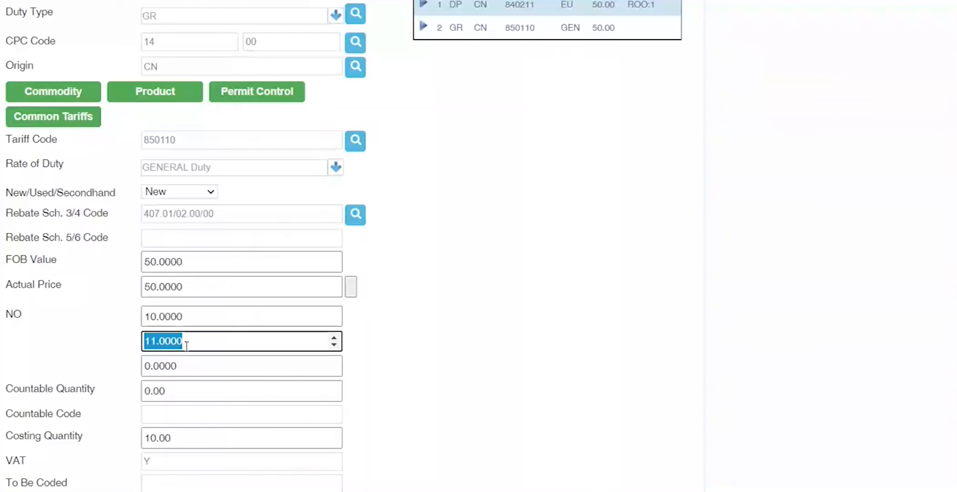
pyautogui.press('BackSpace')
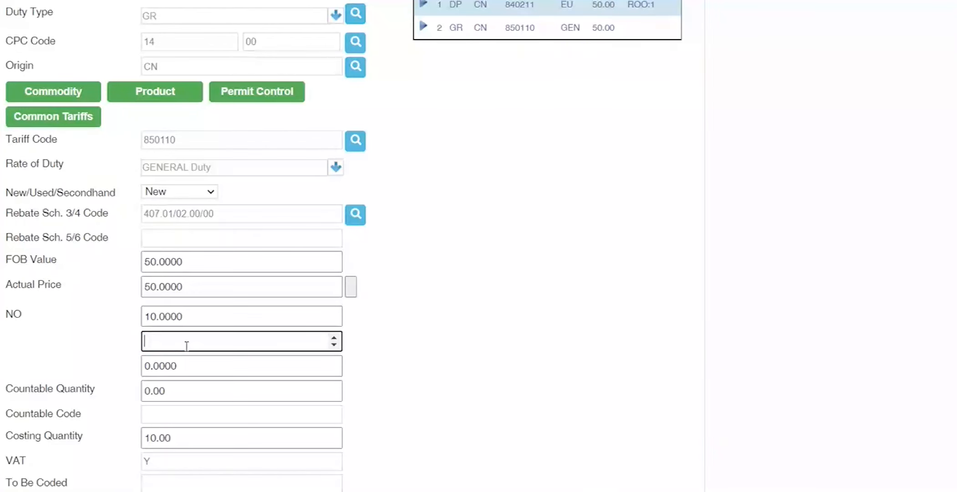
pyautogui.write('0.00')
pyautogui.click(71, 294)
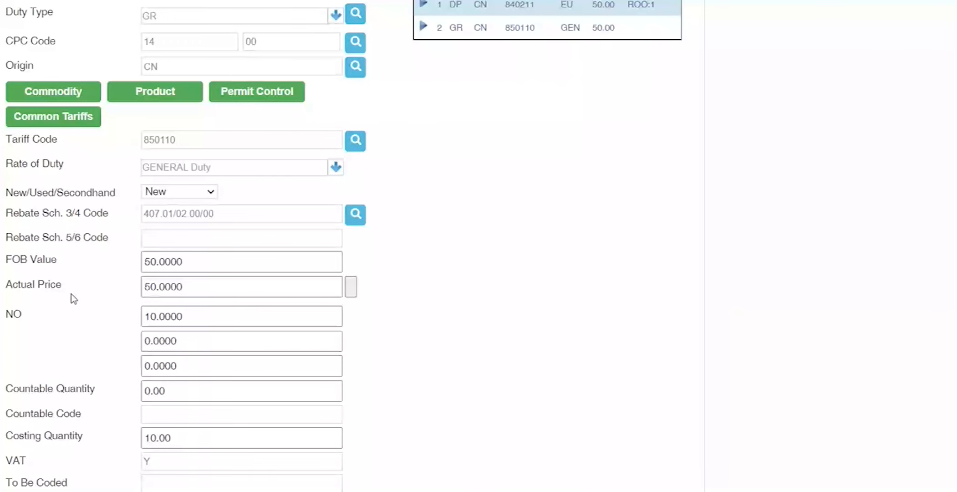
pyautogui.scroll(3, 62, 279)
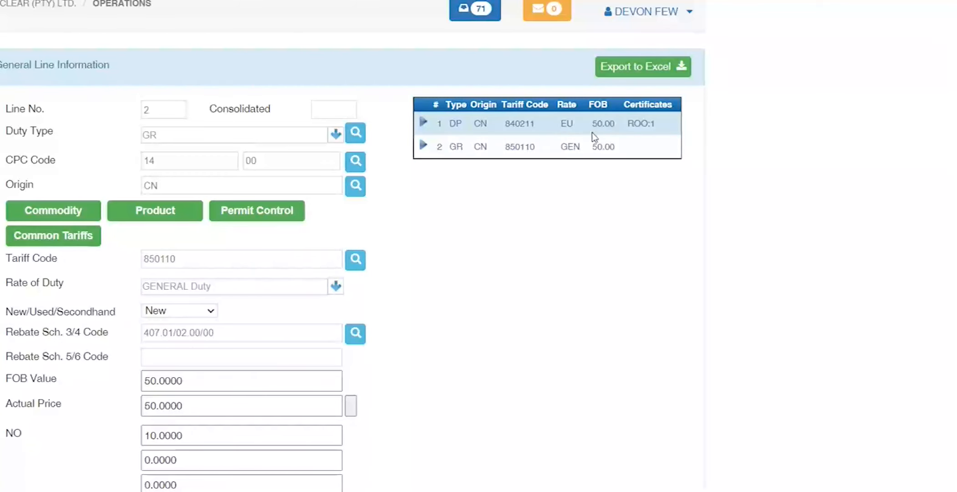
pyautogui.scroll(-3, 75, 356)
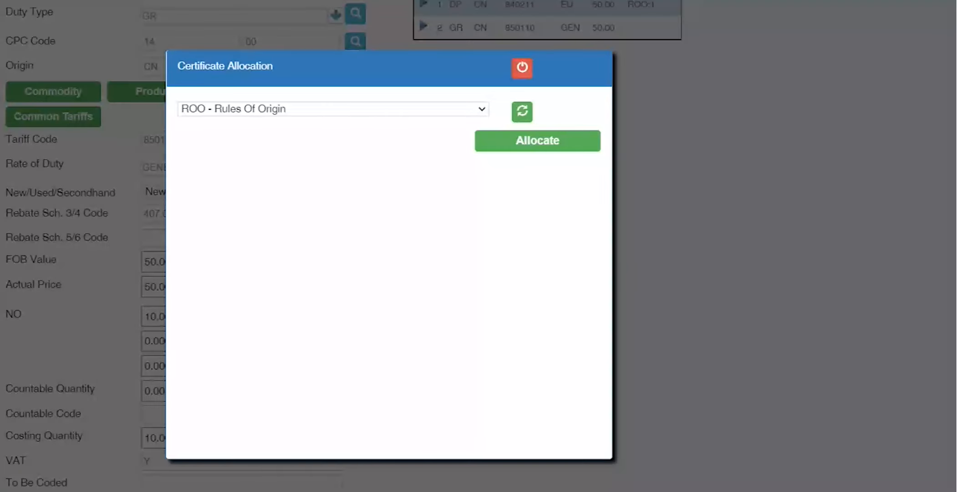
# Step: Choose ROO - Rules Of Origin as the certificate type and load the tariff chapters
pyautogui.click(331, 108)
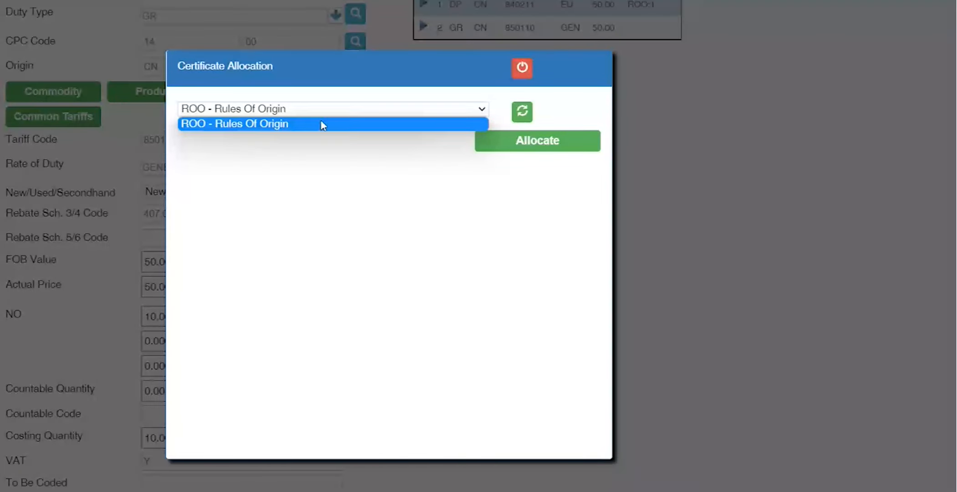
pyautogui.click(323, 124)
pyautogui.click(521, 111)
pyautogui.click(488, 141)
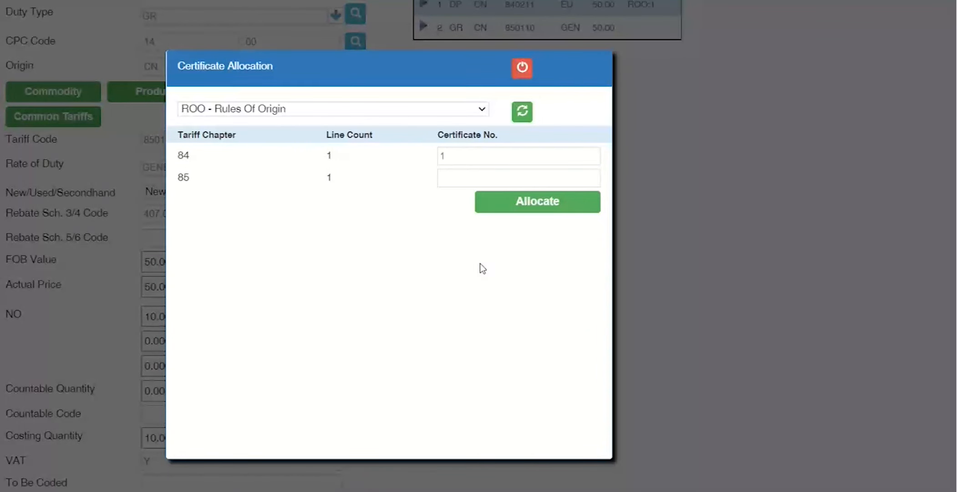
# Step: Enter certificate number 1001 for chapter 84 and allocate it
pyautogui.doubleClick(182, 155)
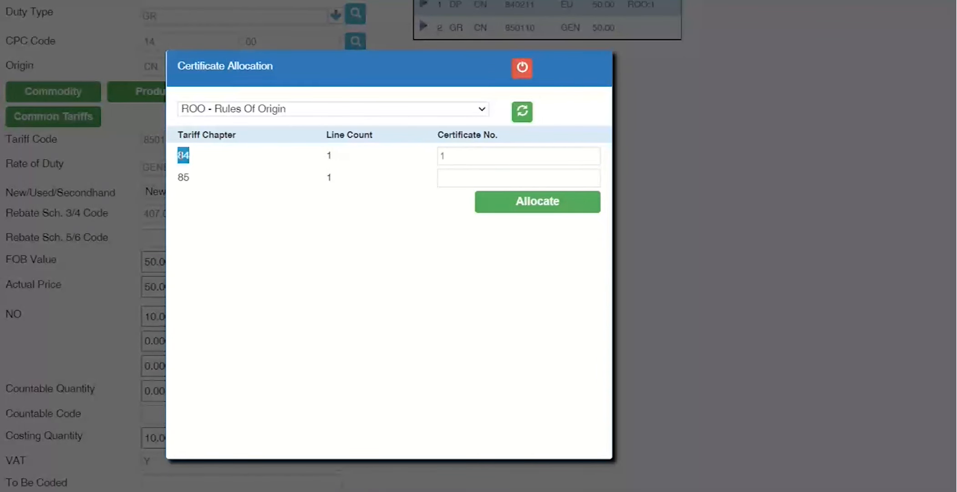
pyautogui.doubleClick(476, 152)
pyautogui.write('1001')
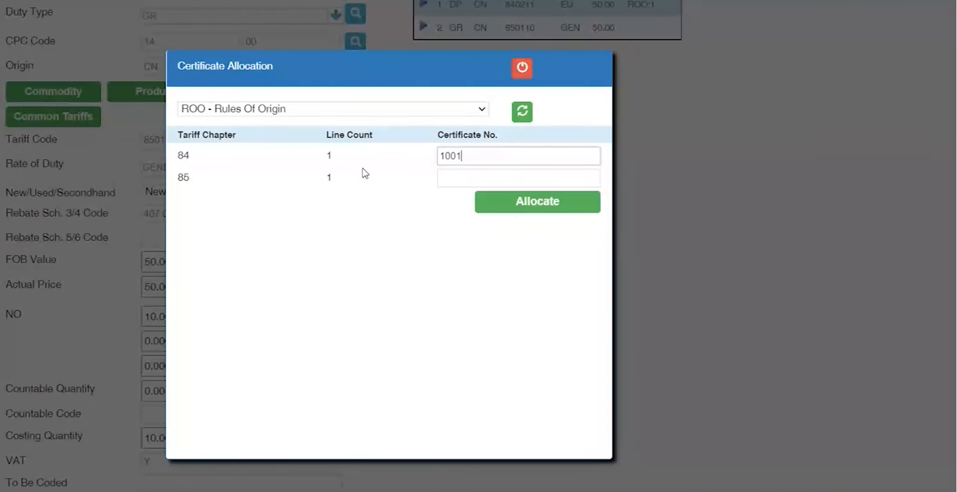
pyautogui.doubleClick(184, 177)
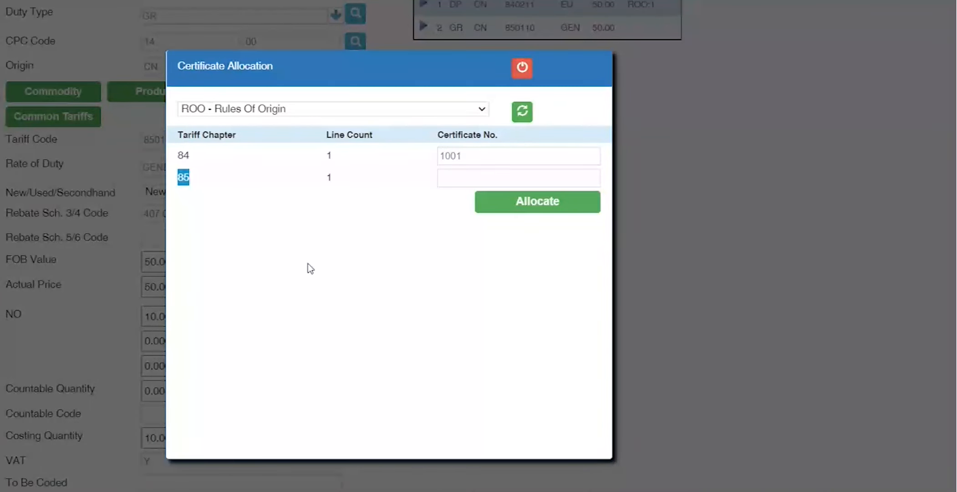
pyautogui.doubleClick(474, 157)
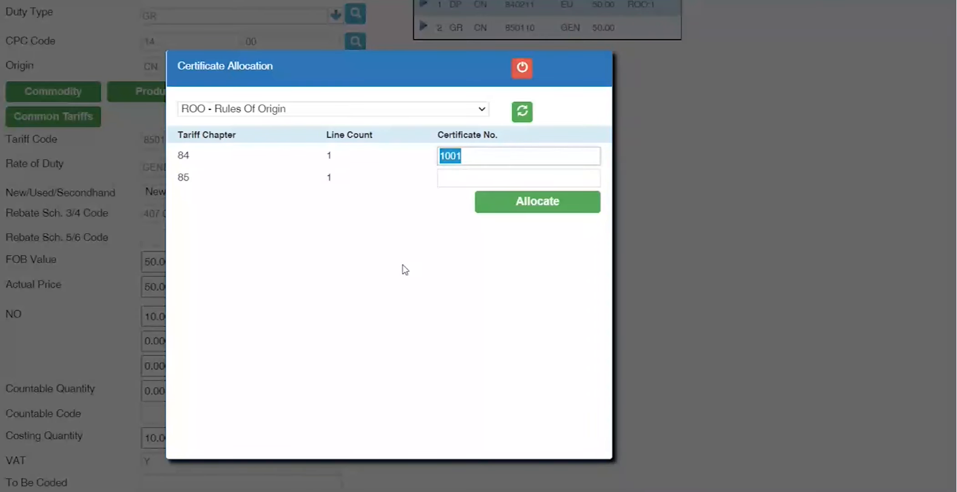
pyautogui.doubleClick(329, 156)
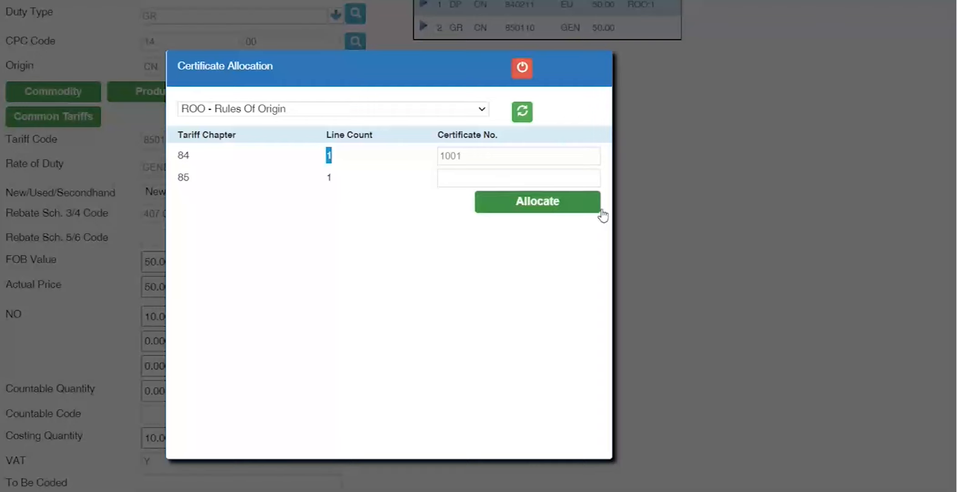
pyautogui.click(559, 207)
# Step: Open line 1 and copy 1001 from Code 3 Value into Code 1 Value
pyautogui.scroll(-10, 460, 335)
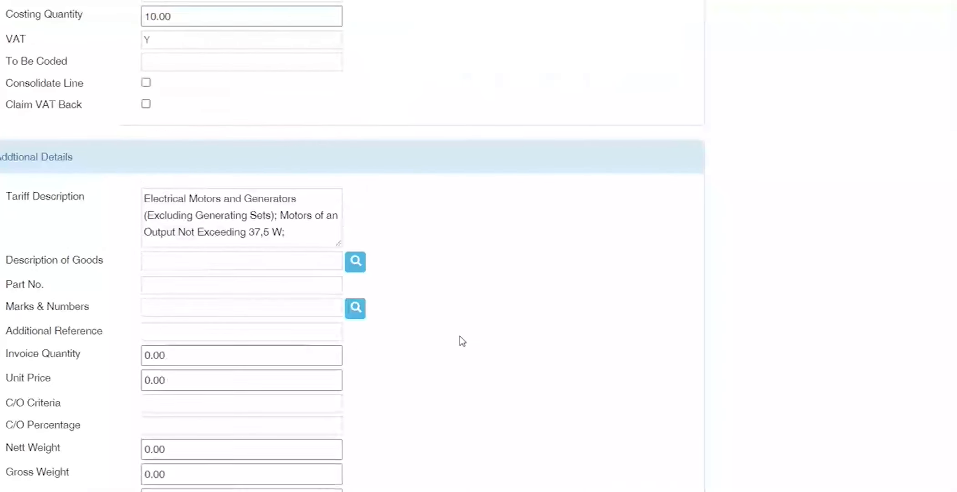
pyautogui.click(422, 179)
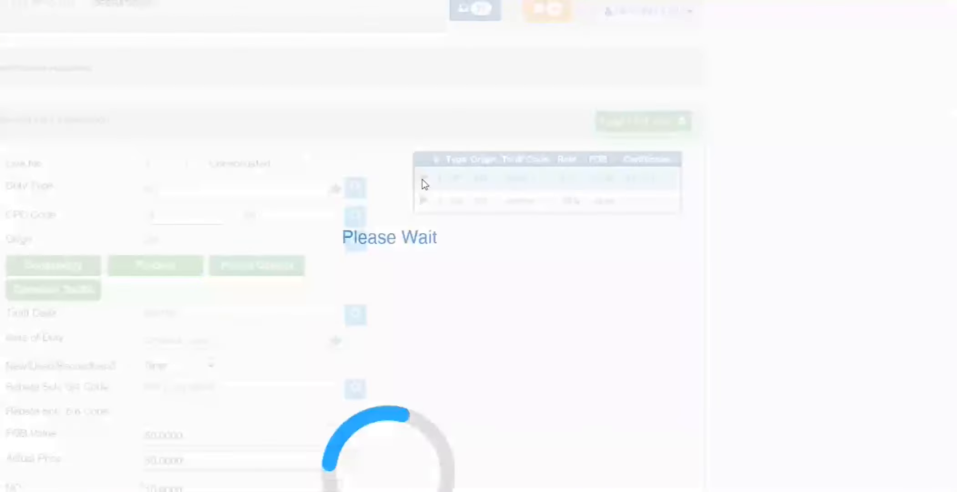
pyautogui.scroll(-15, 440, 266)
pyautogui.scroll(1, 439, 272)
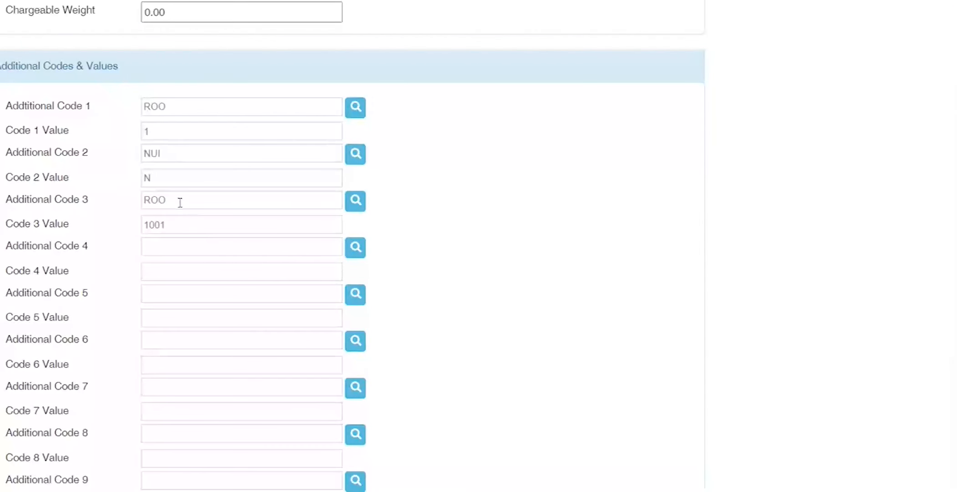
pyautogui.doubleClick(180, 203)
pyautogui.doubleClick(214, 226)
pyautogui.doubleClick(184, 108)
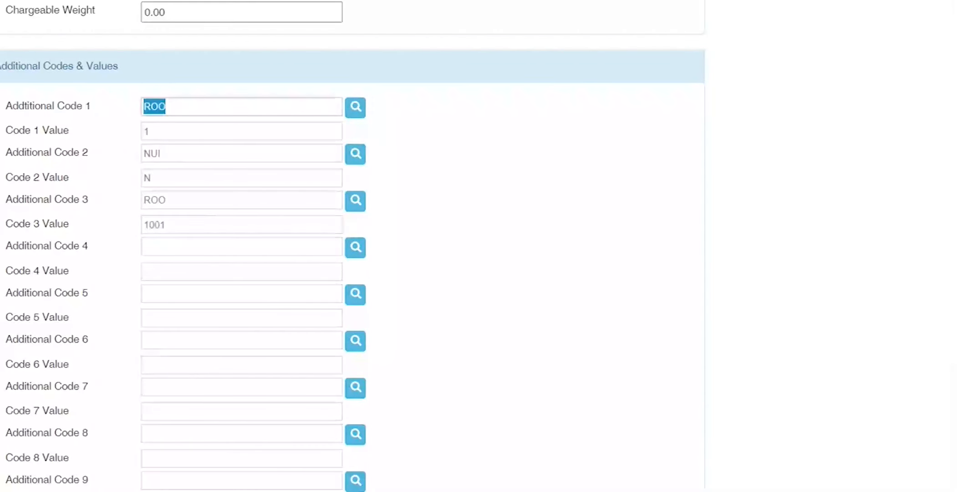
pyautogui.doubleClick(175, 131)
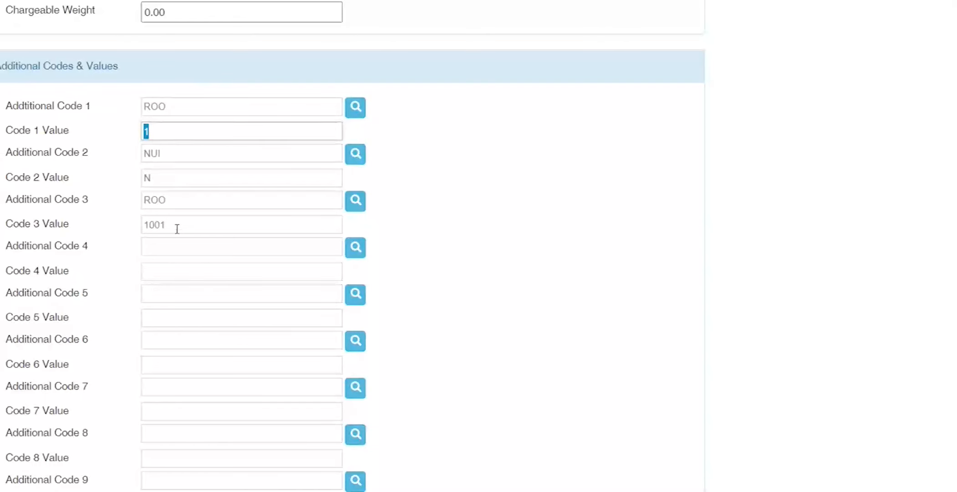
pyautogui.moveTo(177, 229); pyautogui.dragTo(19, 231)
pyautogui.hotkey('ctrl', 'c')
pyautogui.moveTo(166, 127); pyautogui.dragTo(69, 128)
pyautogui.hotkey('ctrl', 'v')
# Step: Delete the duplicate ROO code and its 1001 value from Additional Code 3
pyautogui.moveTo(191, 229); pyautogui.dragTo(9, 222)
pyautogui.press('BackSpace')
pyautogui.click(168, 200)
pyautogui.press('BackSpace')
pyautogui.press('BackSpace')
pyautogui.press('BackSpace')
pyautogui.press('Tab')
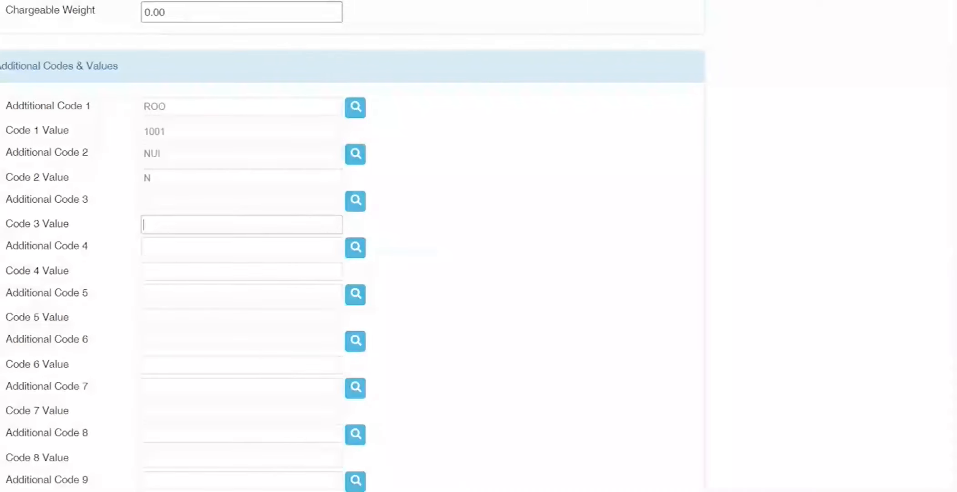
pyautogui.scroll(15, 353, 245)
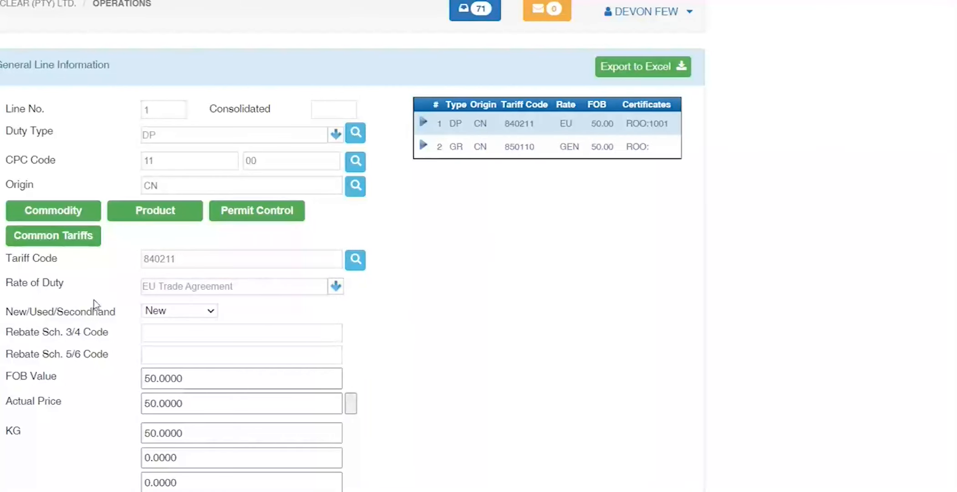
# Step: Scroll through line 1's form to confirm ROO:1001 and review its quantity fields
pyautogui.scroll(-1, 62, 297)
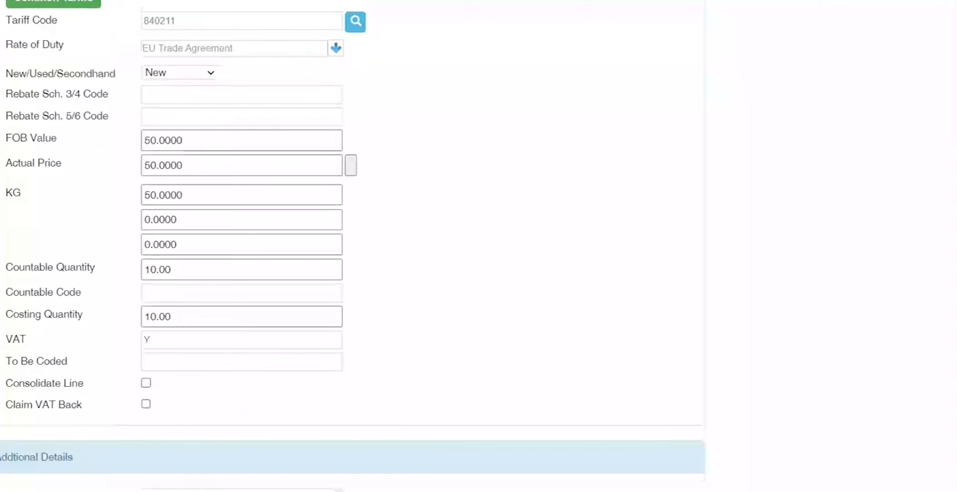
pyautogui.scroll(4, 40, 342)
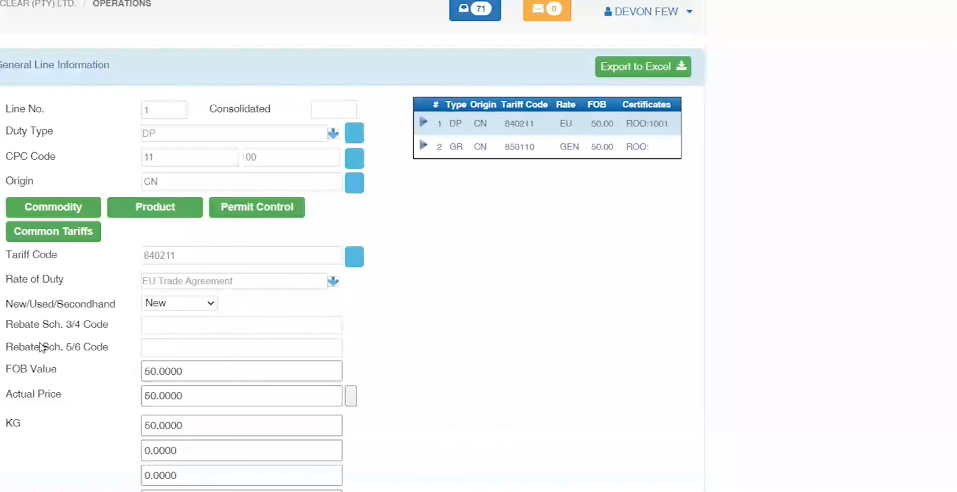
pyautogui.scroll(-6, 41, 348)
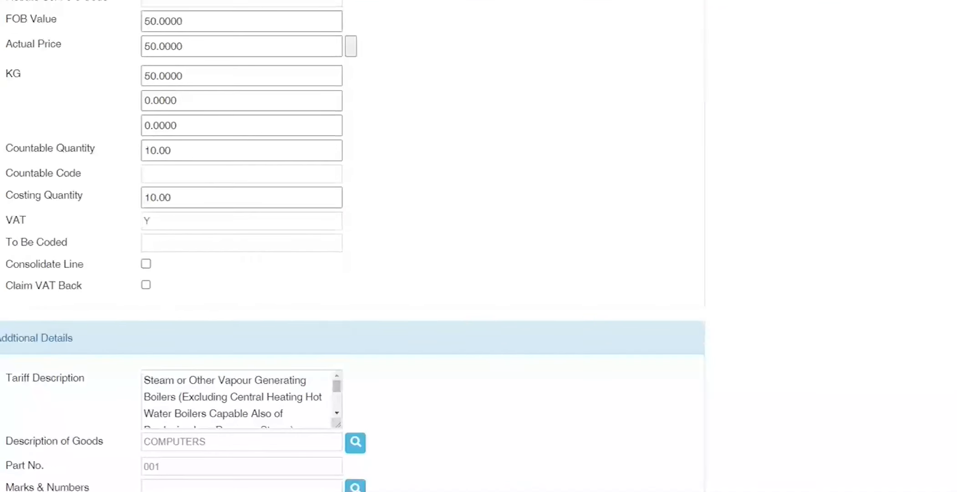
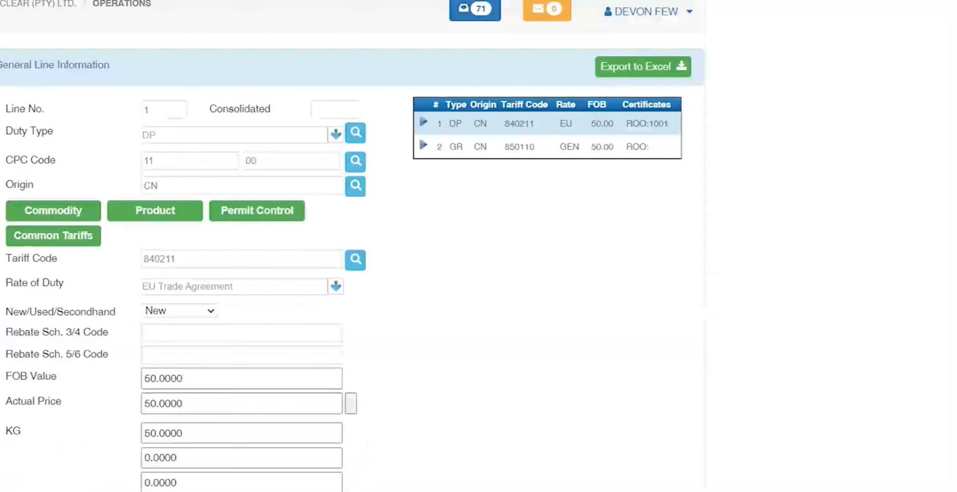
# Step: Go to the bill page and change its payment code from F to D
pyautogui.click(1, 20)
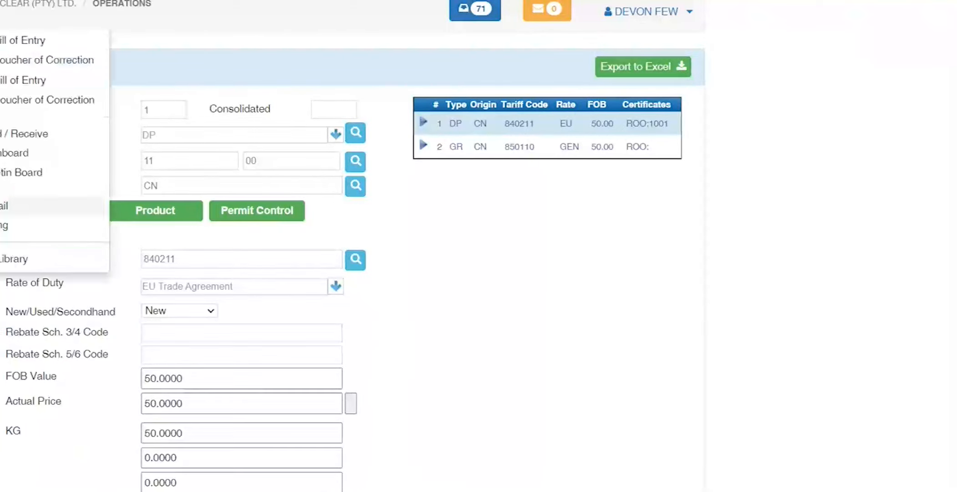
pyautogui.click(2, 233)
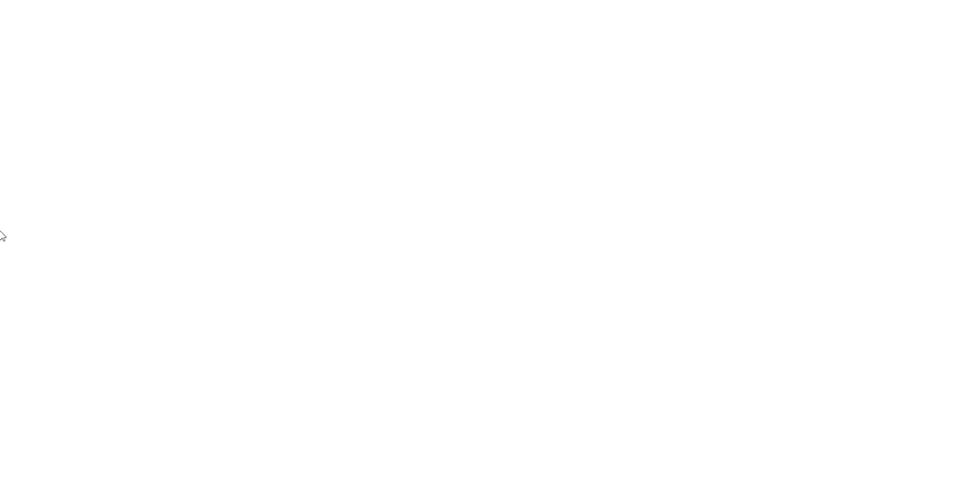
pyautogui.moveTo(182, 114); pyautogui.dragTo(1, 113)
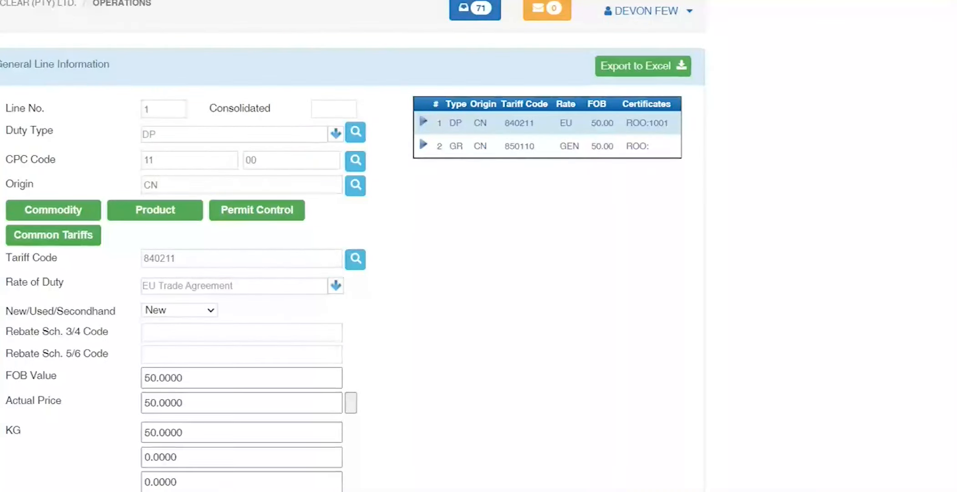
pyautogui.scroll(-5, 353, 246)
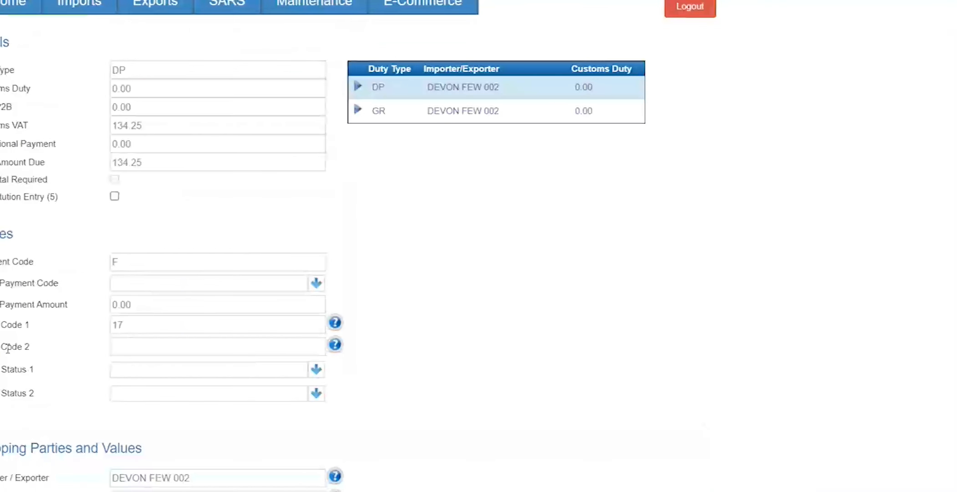
pyautogui.doubleClick(128, 266)
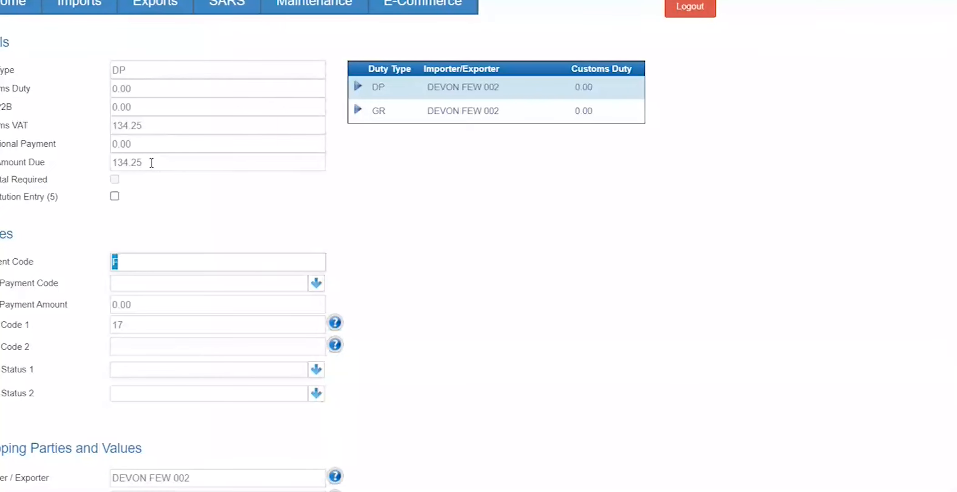
pyautogui.write('D')
pyautogui.press('Tab')
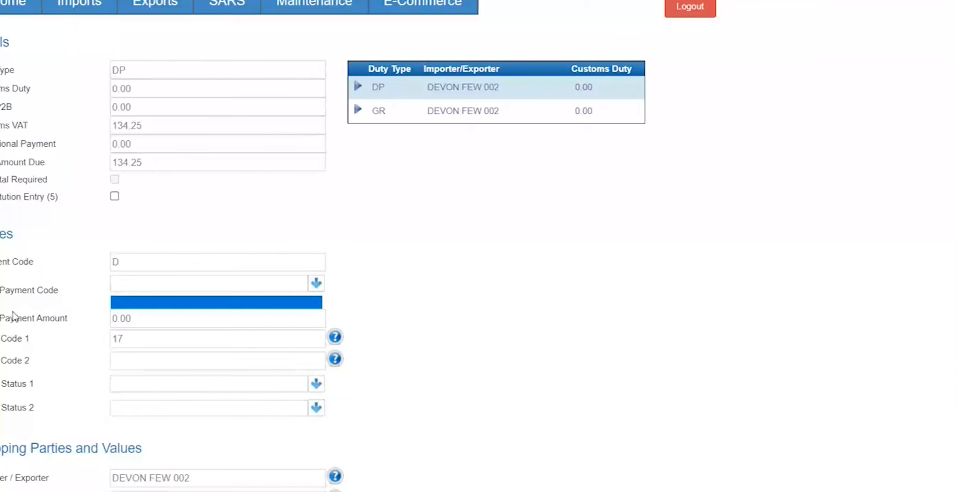
pyautogui.press('Tab')
# Step: Re-enter N1 as the bill's location code
pyautogui.scroll(-2, 12, 313)
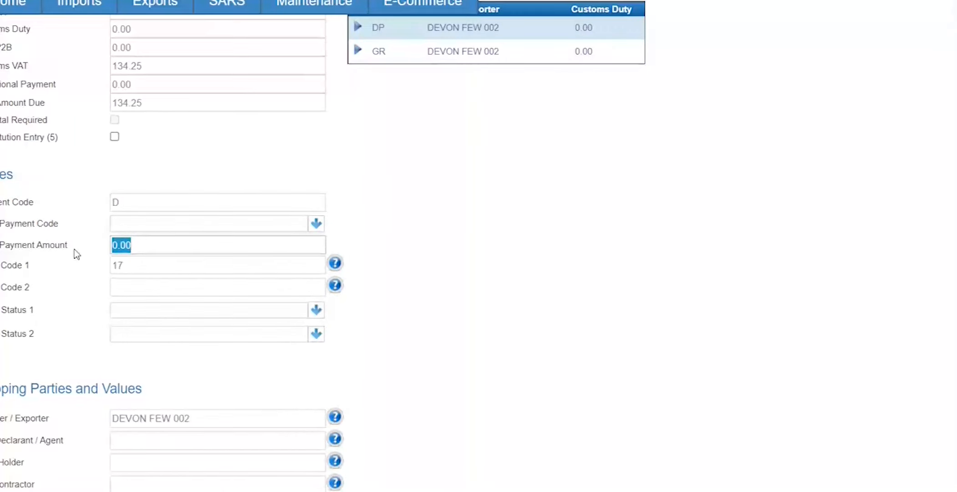
pyautogui.scroll(-1, 43, 312)
pyautogui.scroll(-3, 50, 362)
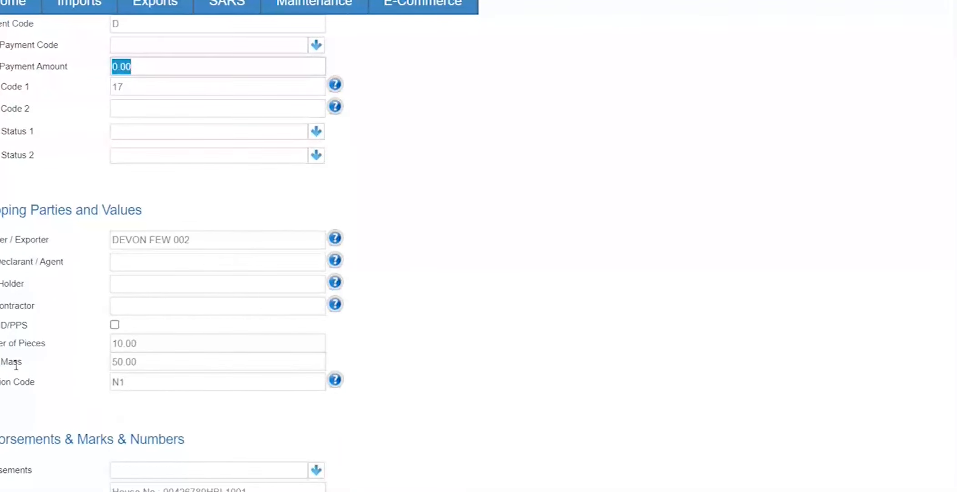
pyautogui.click(148, 384)
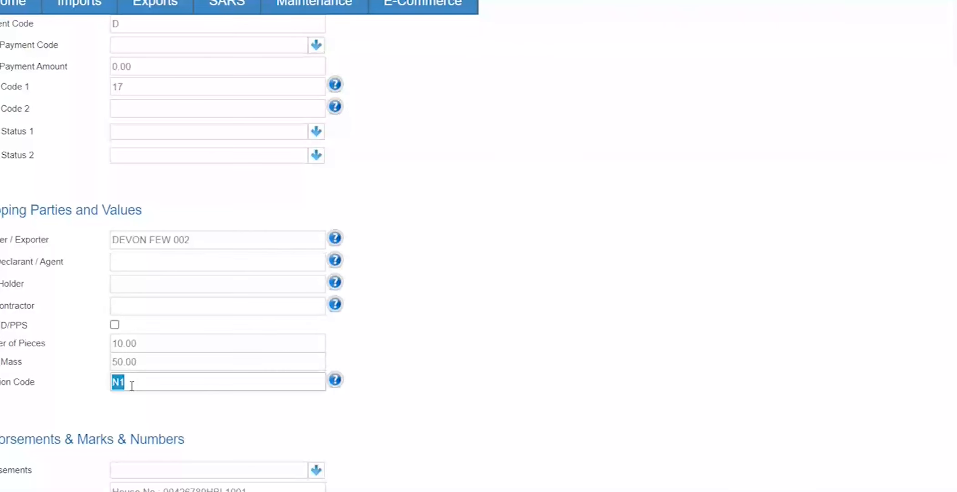
pyautogui.click(41, 379)
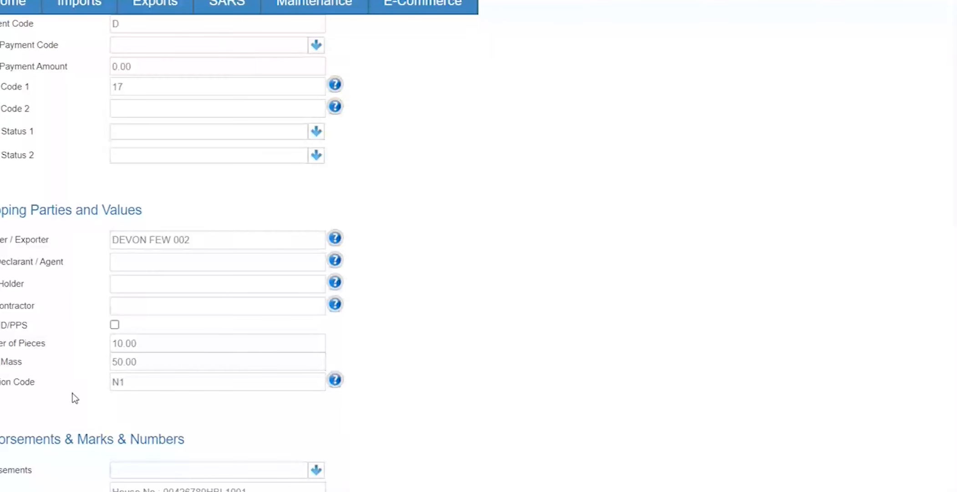
pyautogui.click(144, 381)
pyautogui.hotkey('ctrl', 'a')
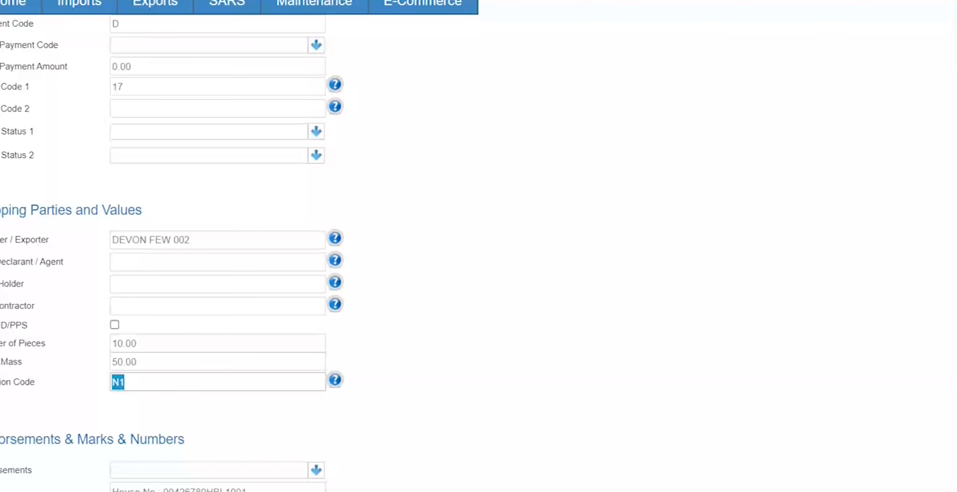
pyautogui.write('N1')
pyautogui.press('Tab')
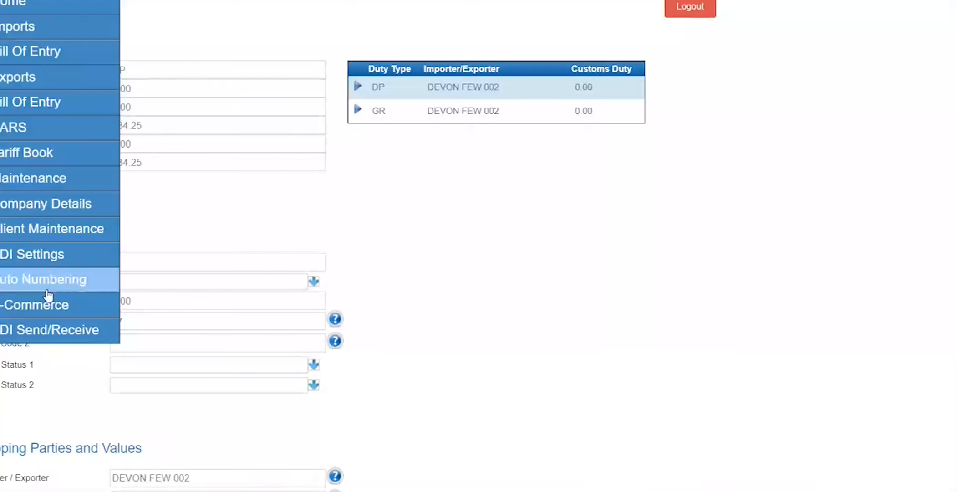
pyautogui.scroll(-6, 38, 265)
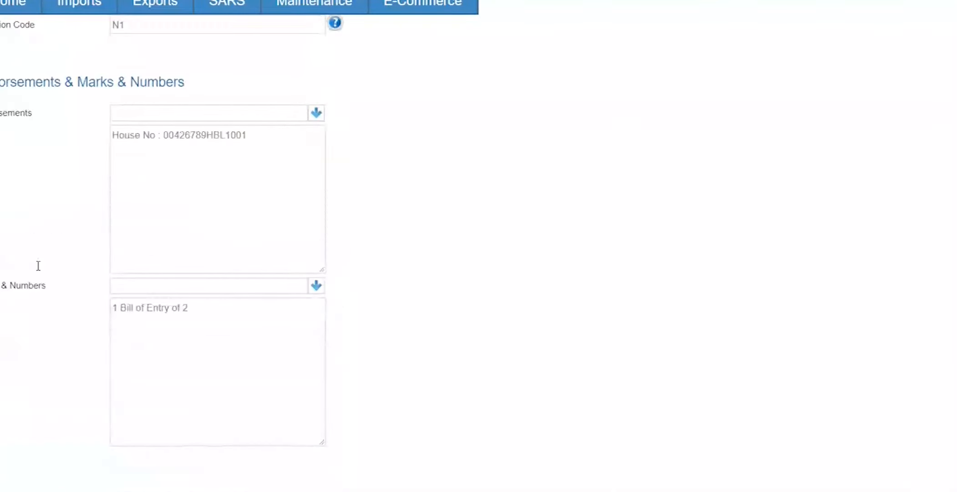
pyautogui.click(213, 345)
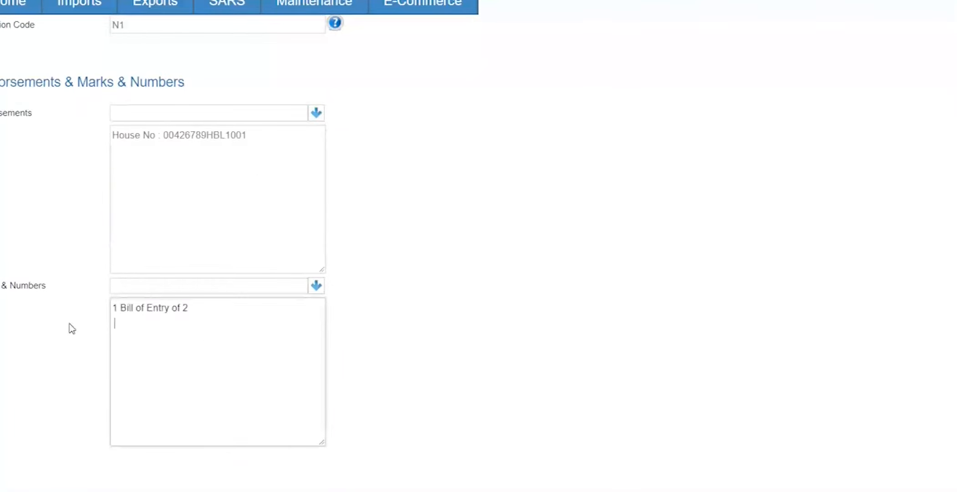
pyautogui.scroll(-8, 38, 337)
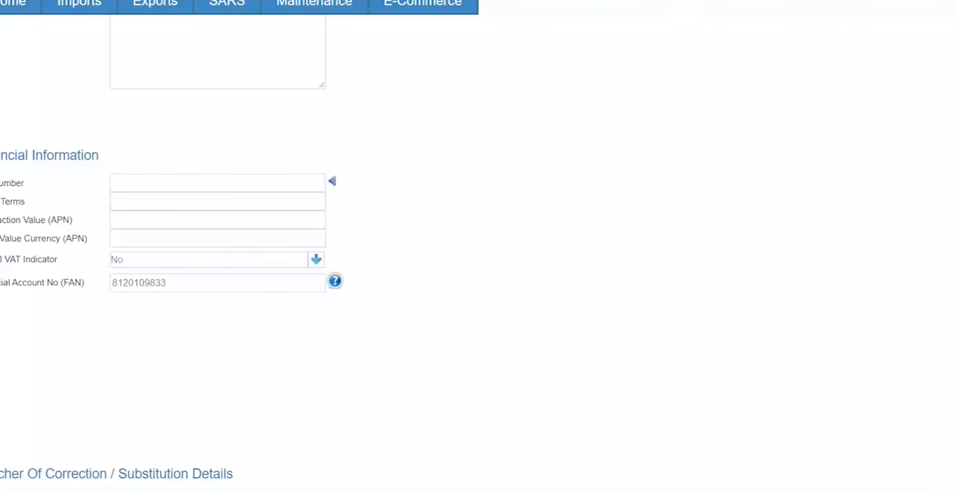
# Step: Choose Yes for the VAT Indicator, then check the empty Voucher of Correction / Substitution Details
pyautogui.moveTo(0, 260); pyautogui.dragTo(39, 266)
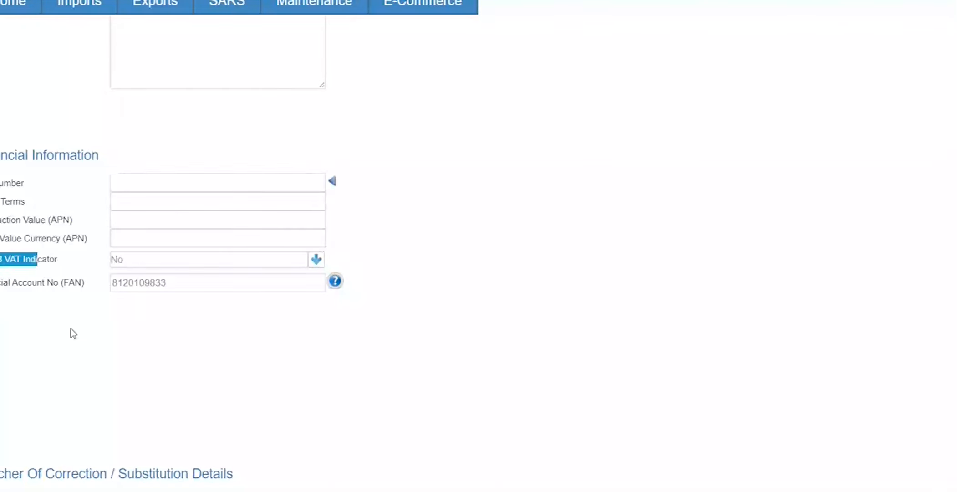
pyautogui.click(301, 265)
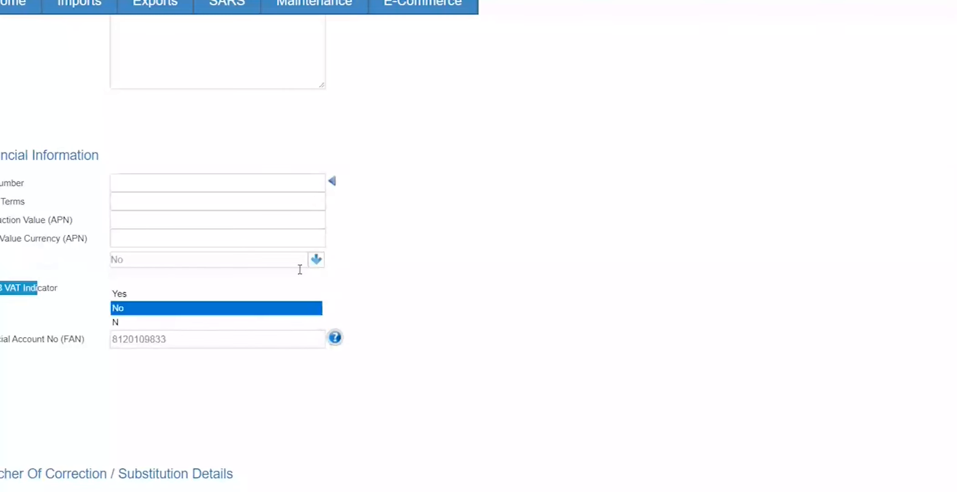
pyautogui.click(239, 294)
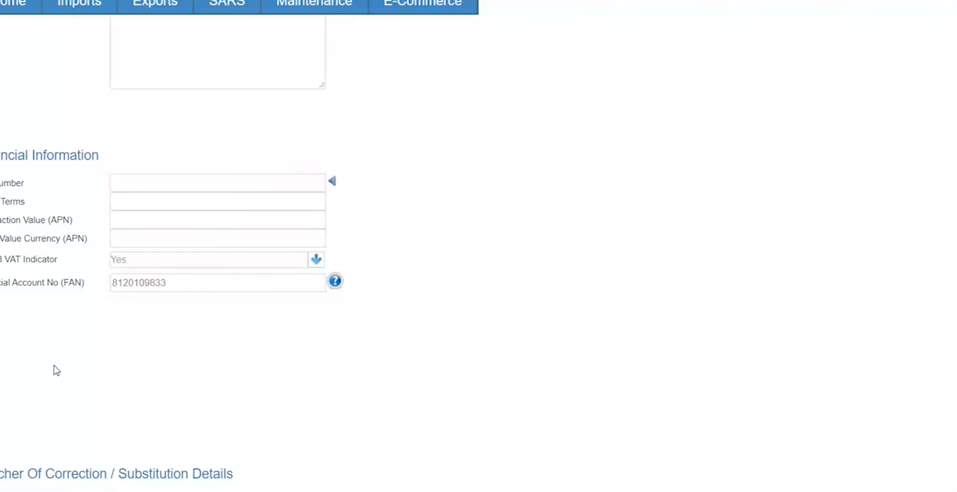
pyautogui.scroll(-3, 57, 370)
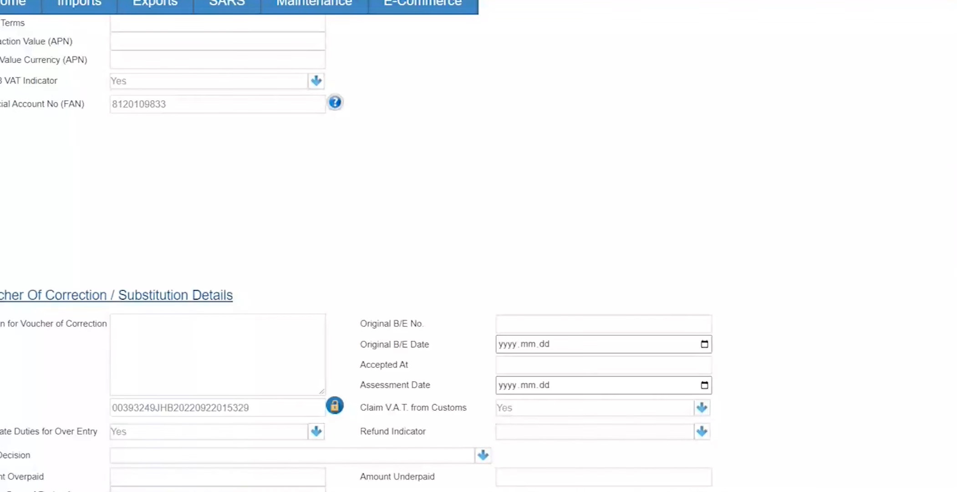
pyautogui.moveTo(0, 296); pyautogui.dragTo(384, 308)
pyautogui.click(385, 307)
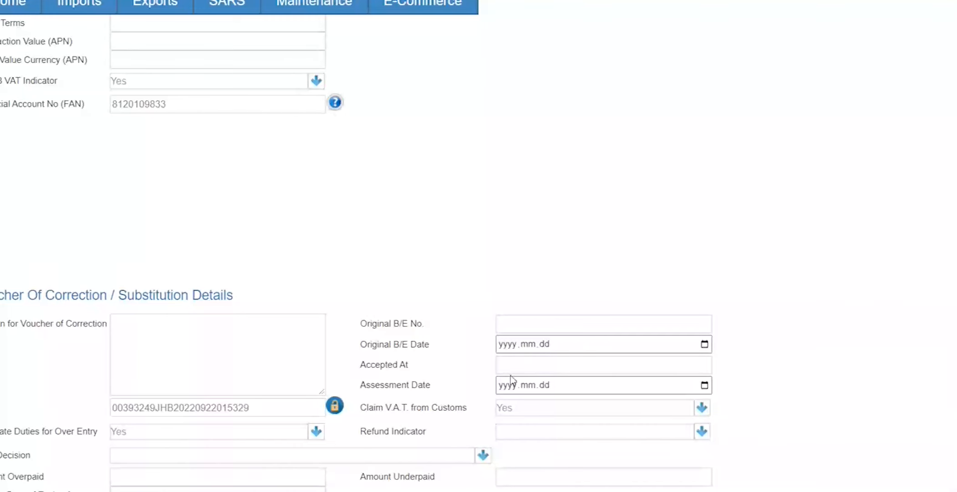
pyautogui.tripleClick(475, 371)
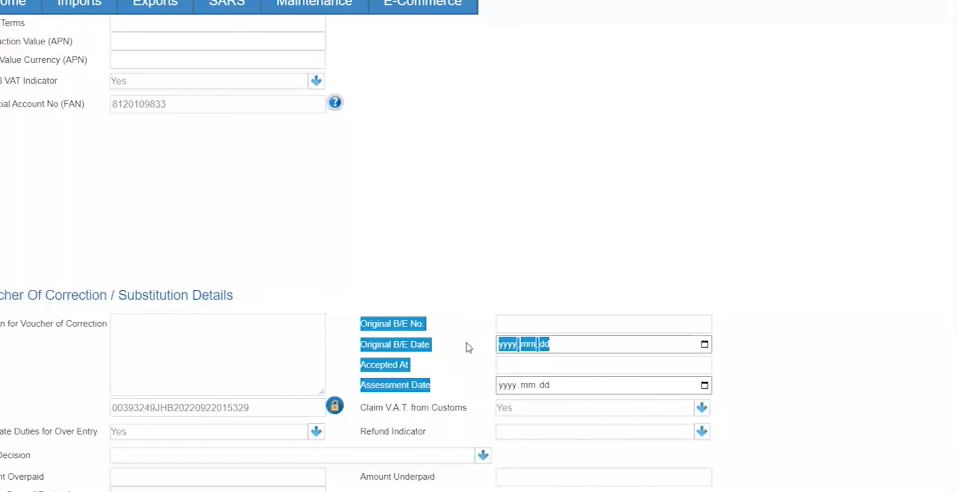
pyautogui.scroll(8, 398, 319)
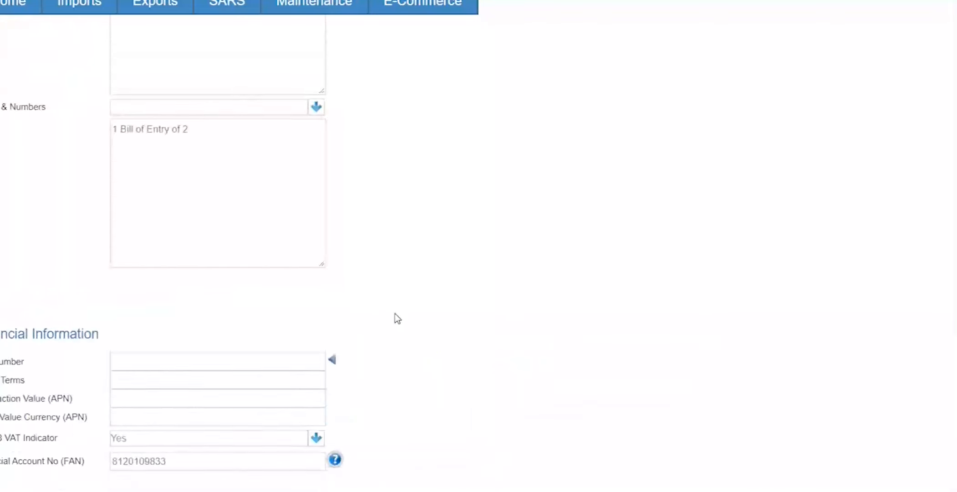
pyautogui.scroll(5, 394, 305)
pyautogui.click(114, 196)
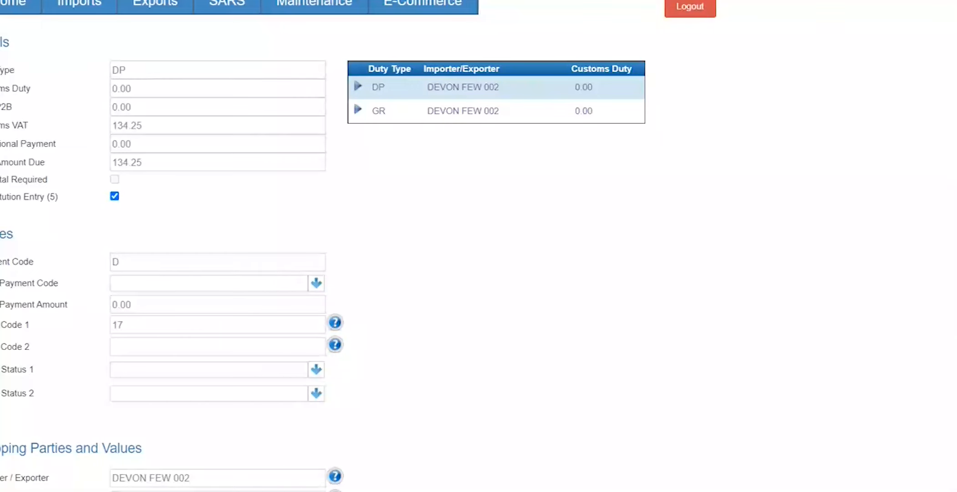
pyautogui.doubleClick(52, 197)
pyautogui.click(114, 197)
pyautogui.click(65, 201)
pyautogui.moveTo(62, 196); pyautogui.dragTo(1, 197)
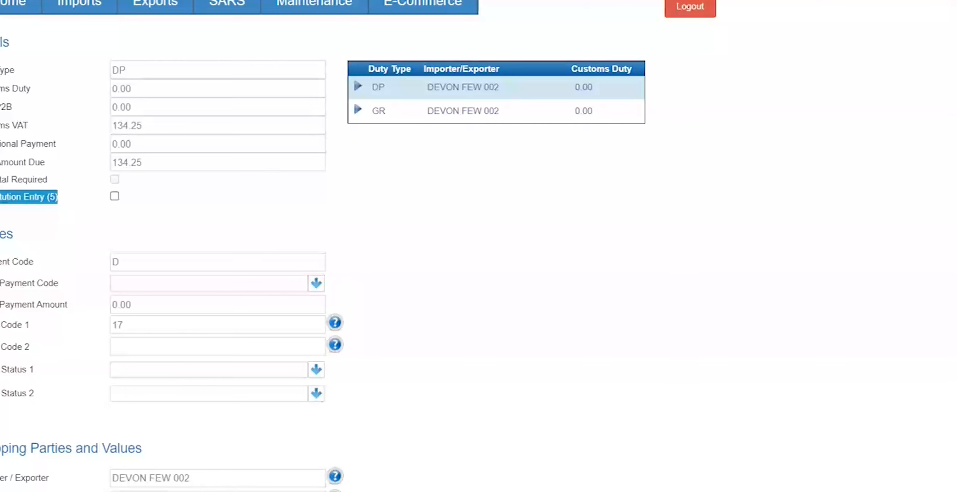
pyautogui.click(2, 201)
pyautogui.scroll(-1, 359, 246)
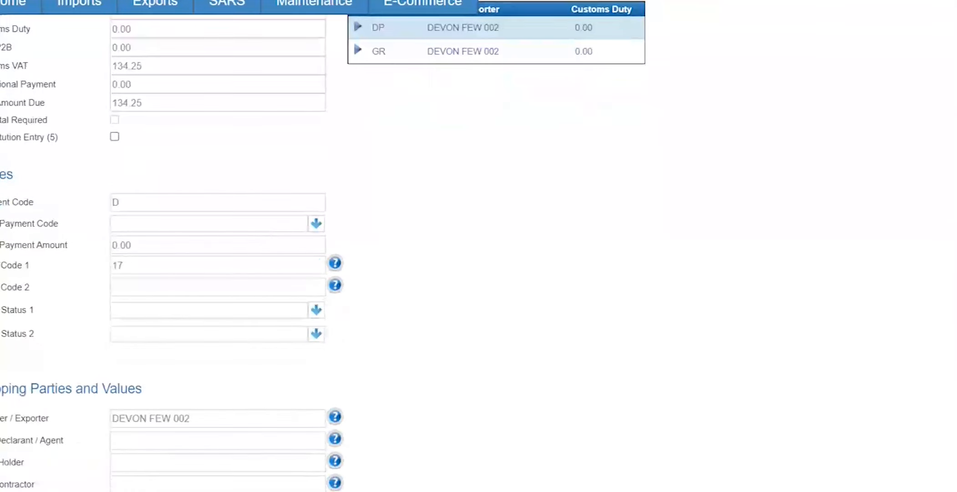
pyautogui.scroll(-1, 10, 335)
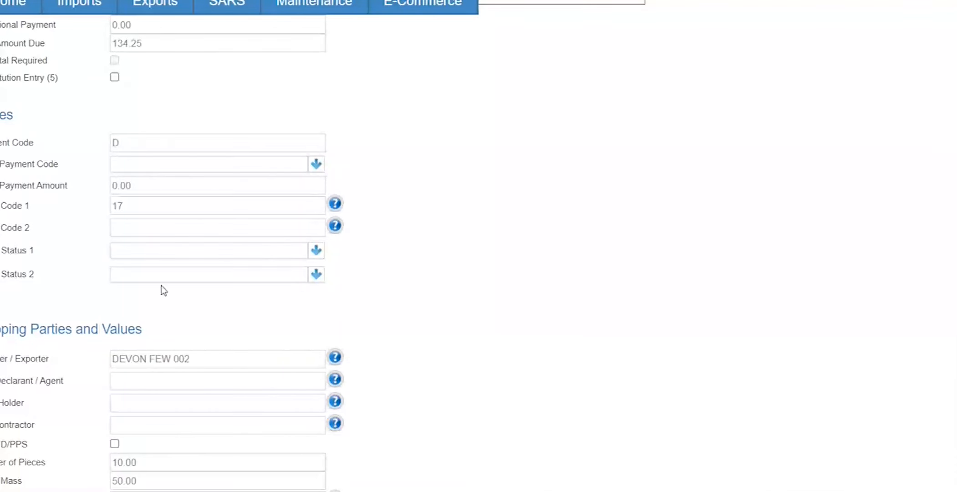
pyautogui.scroll(2, 388, 171)
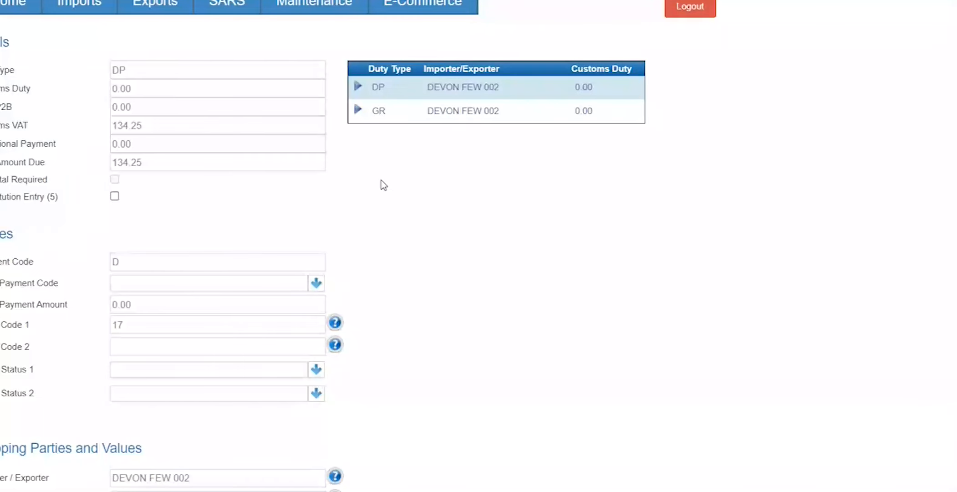
# Step: Open the GR duty entry and change its payment code from F to C
pyautogui.click(360, 111)
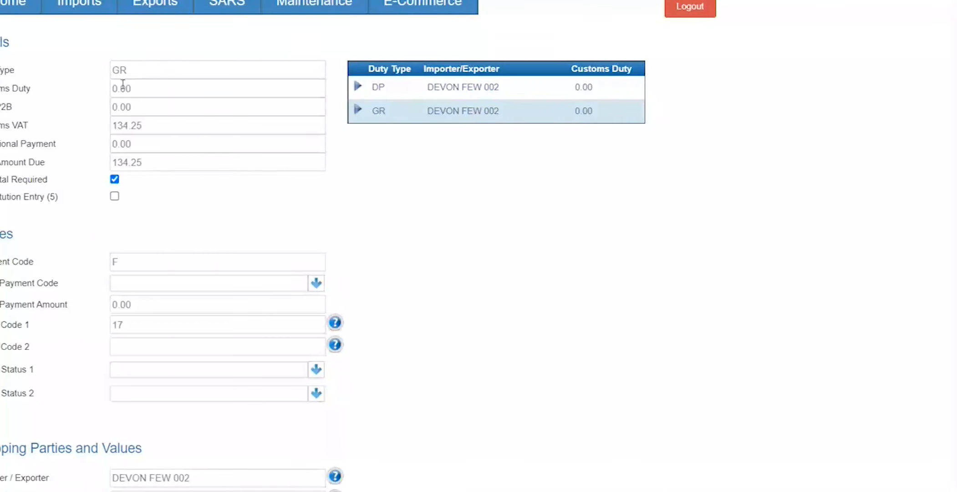
pyautogui.moveTo(151, 131); pyautogui.dragTo(58, 135)
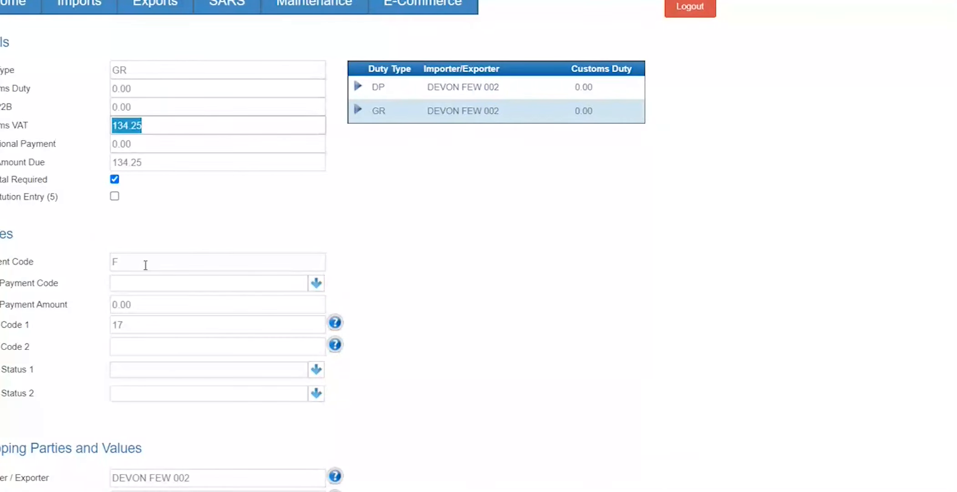
pyautogui.press('Tab')
pyautogui.write('C')
pyautogui.press('Tab')
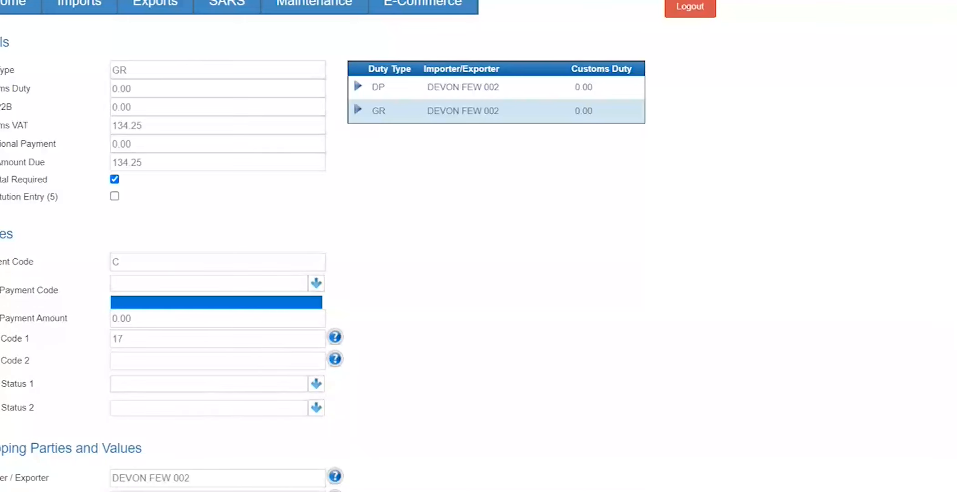
pyautogui.scroll(-9, 5, 304)
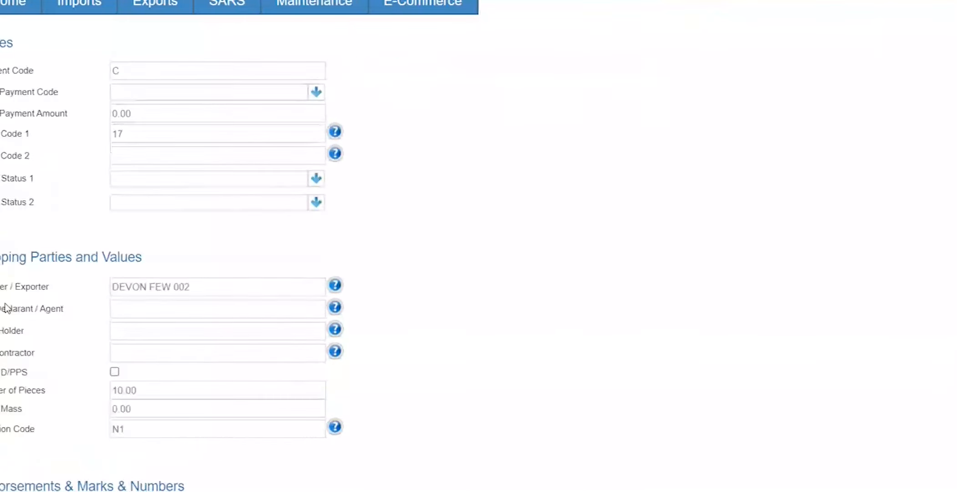
pyautogui.scroll(-12, 5, 303)
pyautogui.scroll(11, 5, 304)
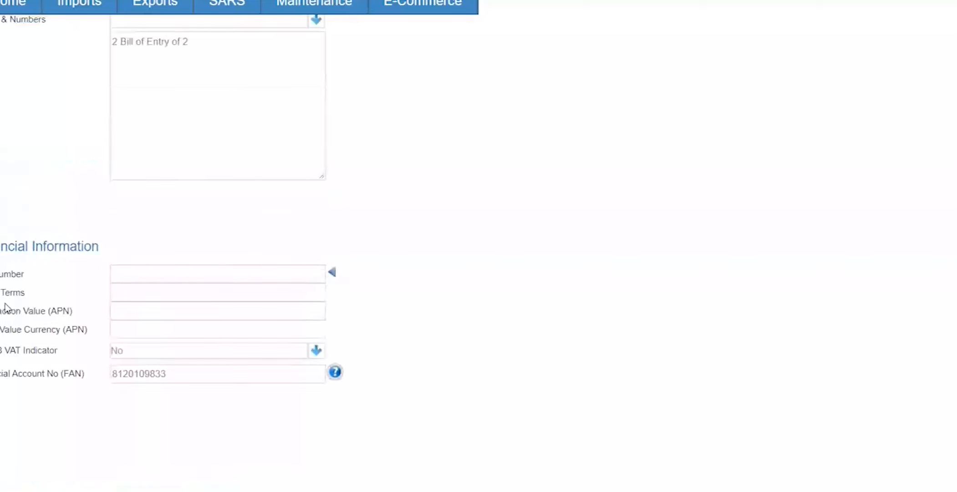
pyautogui.scroll(10, 5, 303)
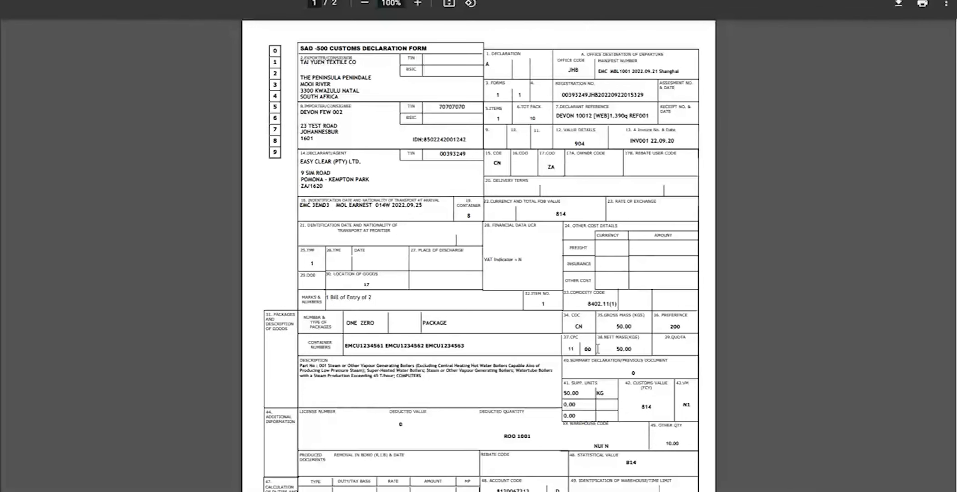
# Step: Scroll the SAD 500 declaration PDF down to page 2
pyautogui.scroll(-15, 533, 354)
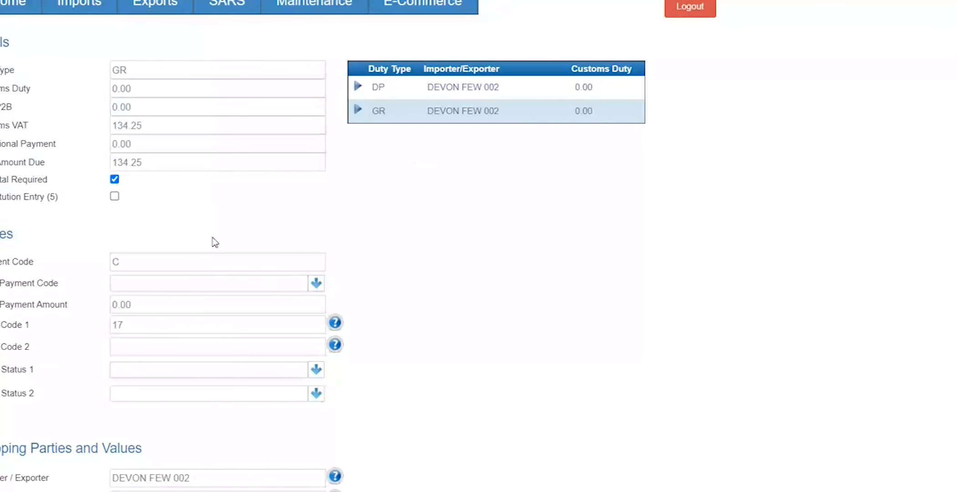
# Step: Open EDI Send/Receive from the E-Commerce menu to list the bill's EDI messages
pyautogui.scroll(-3, 211, 241)
pyautogui.scroll(3, 212, 242)
pyautogui.scroll(-3, 211, 241)
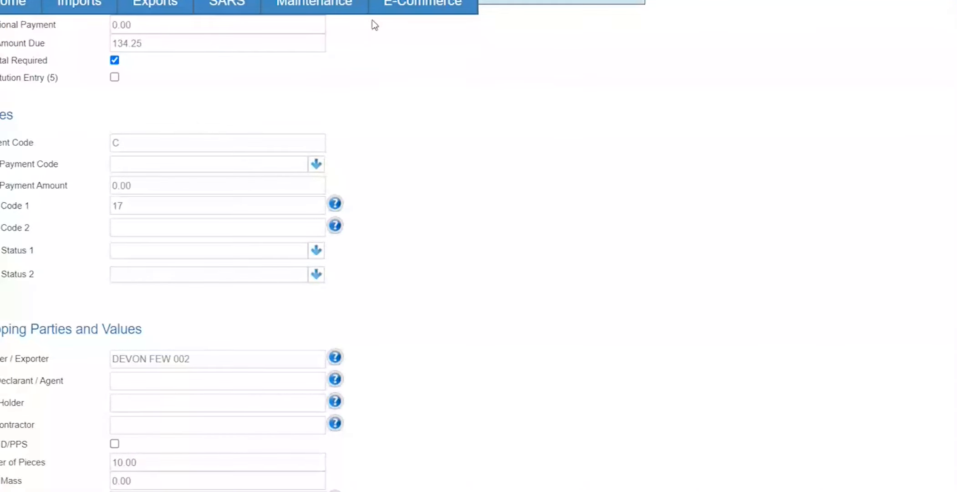
pyautogui.moveTo(392, 9)
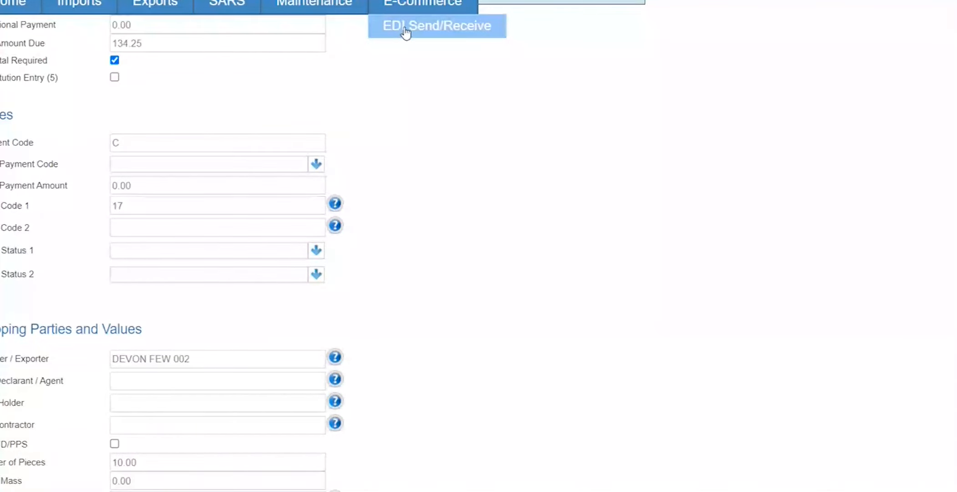
pyautogui.click(406, 30)
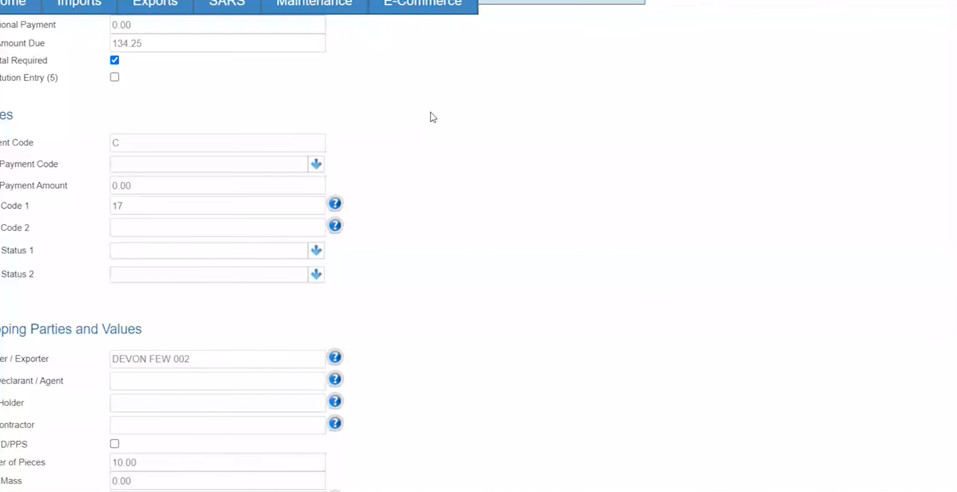
pyautogui.scroll(3, 429, 113)
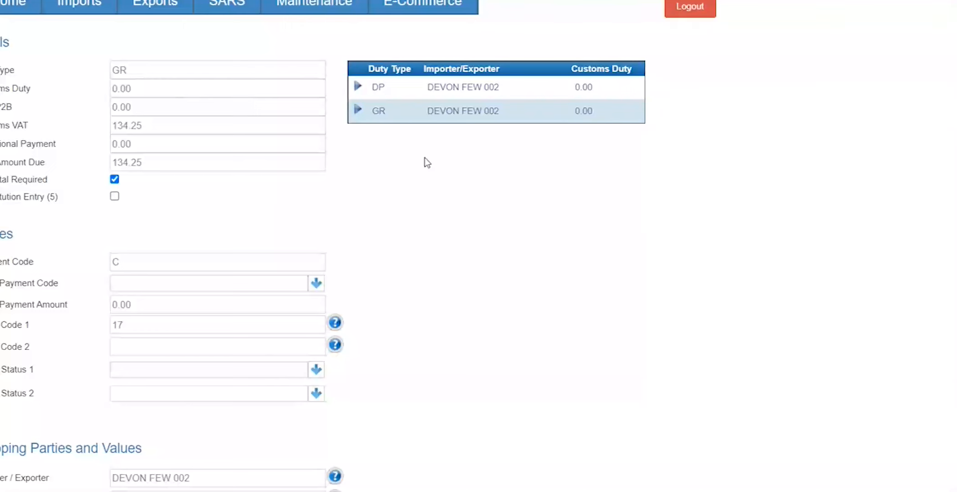
pyautogui.scroll(-5, 427, 162)
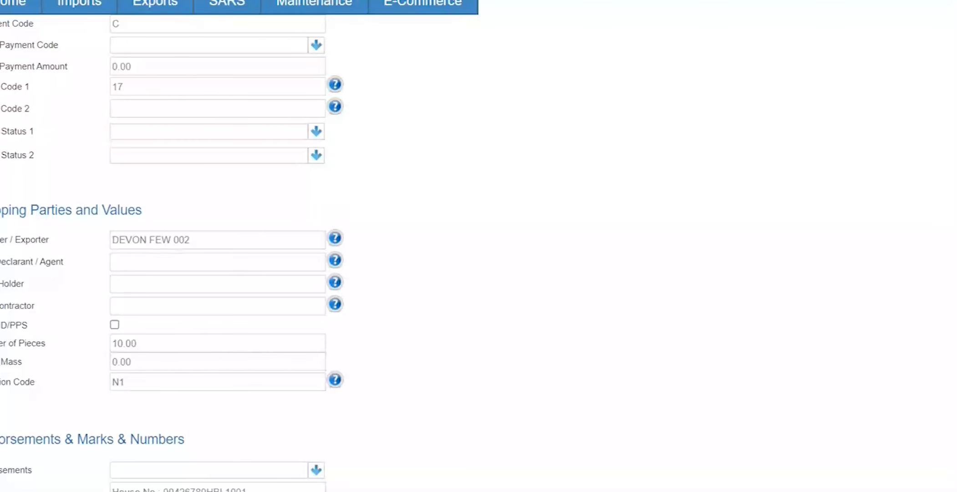
pyautogui.scroll(5, 426, 162)
pyautogui.scroll(-5, 426, 162)
pyautogui.scroll(5, 114, 176)
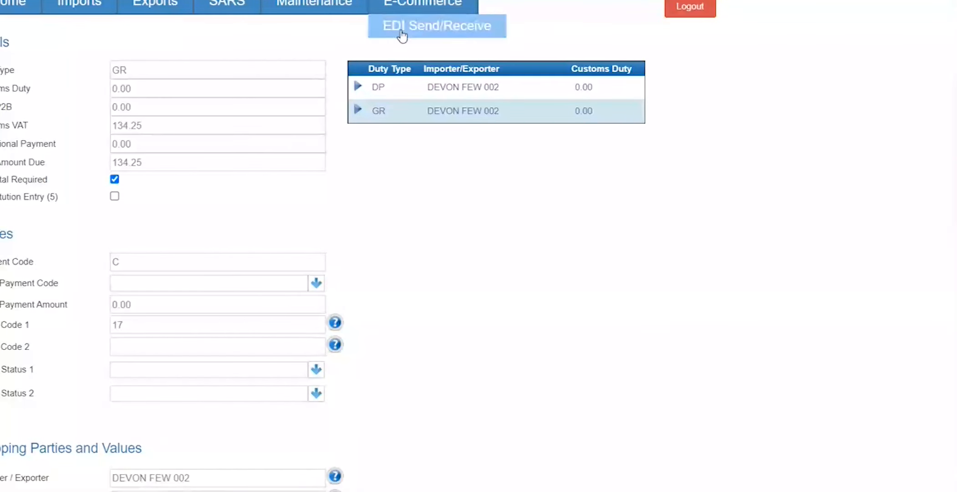
pyautogui.click(402, 26)
# Step: Inspect the IMPORTS GR message's EDIFACT header and BGM line, then close the text
pyautogui.click(63, 155)
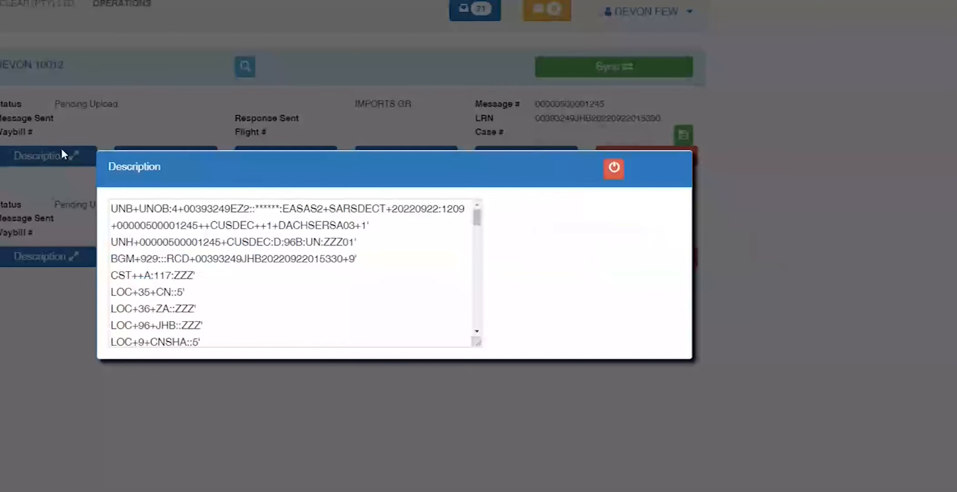
pyautogui.moveTo(343, 208); pyautogui.dragTo(403, 226)
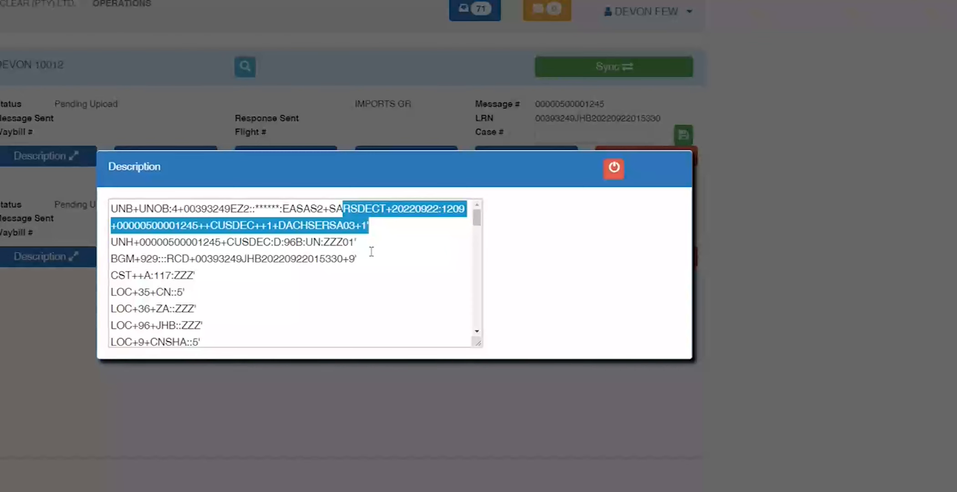
pyautogui.doubleClick(351, 259)
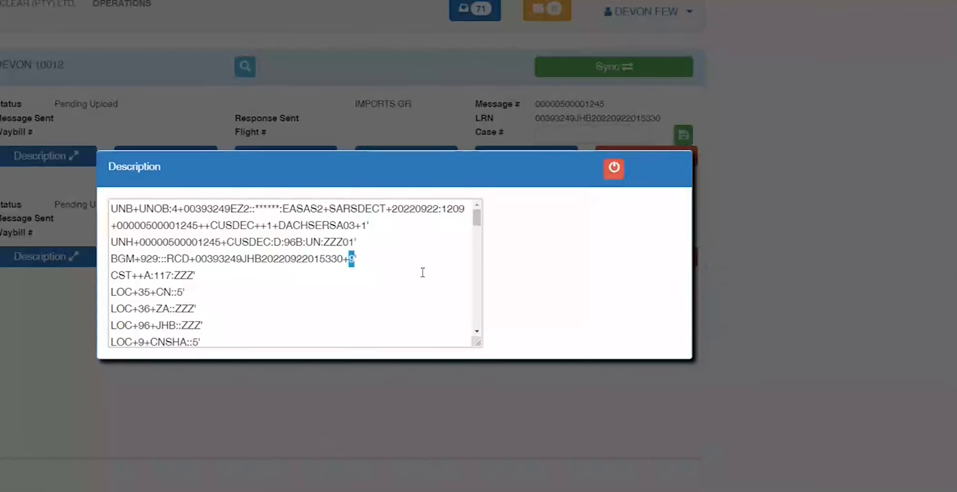
pyautogui.click(613, 167)
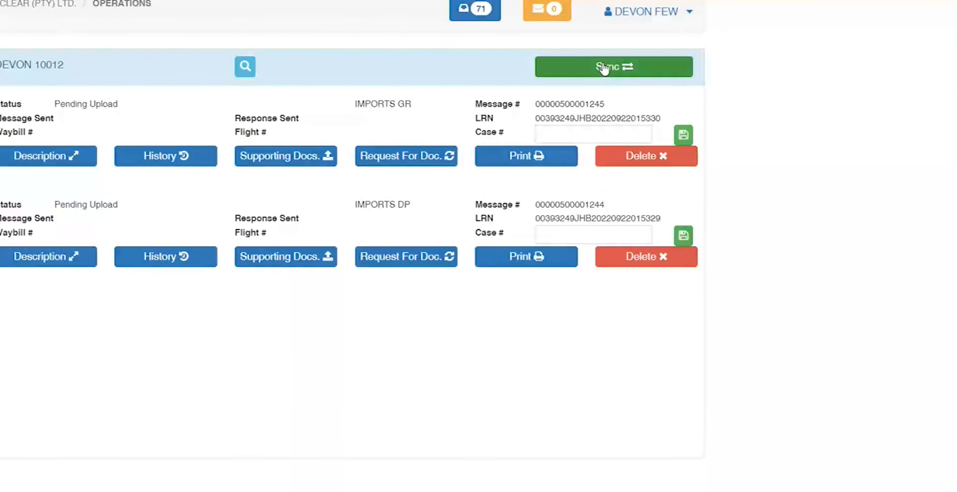
# Step: Check the RIB DUAL SC 3 inbox entry and sync EDI messages, which fails on host ftp.test.aero
pyautogui.click(488, 15)
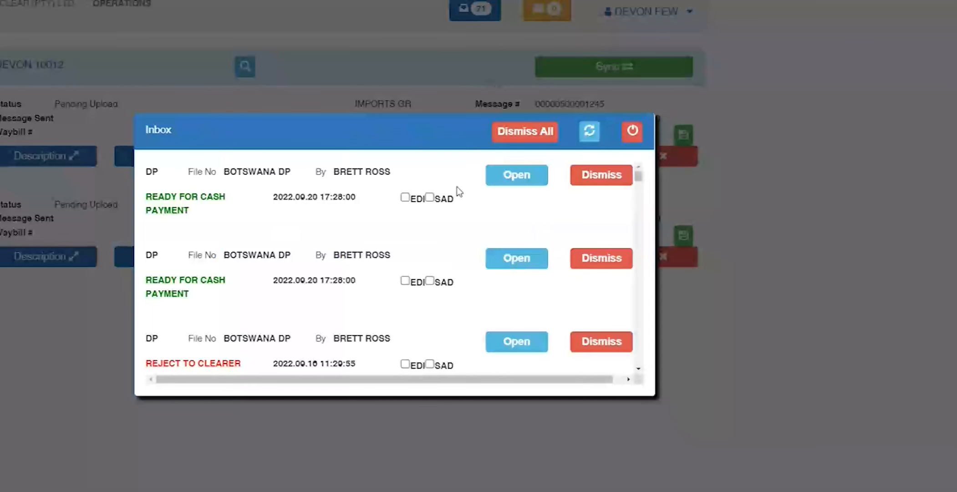
pyautogui.scroll(-8, 461, 286)
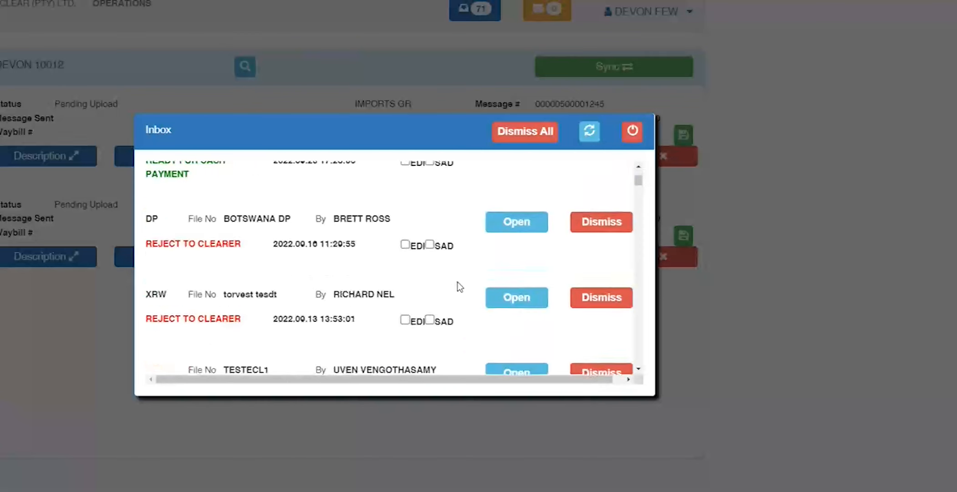
pyautogui.click(519, 220)
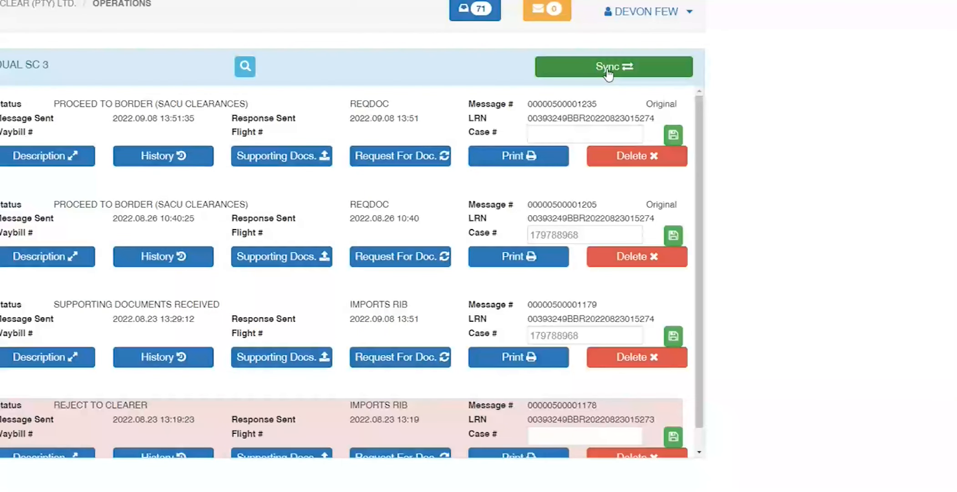
pyautogui.click(608, 72)
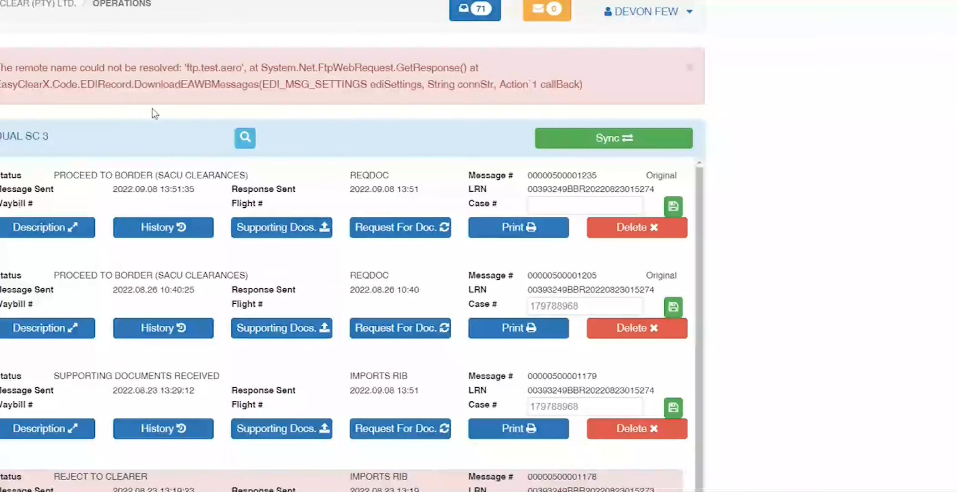
pyautogui.moveTo(185, 68); pyautogui.dragTo(245, 69)
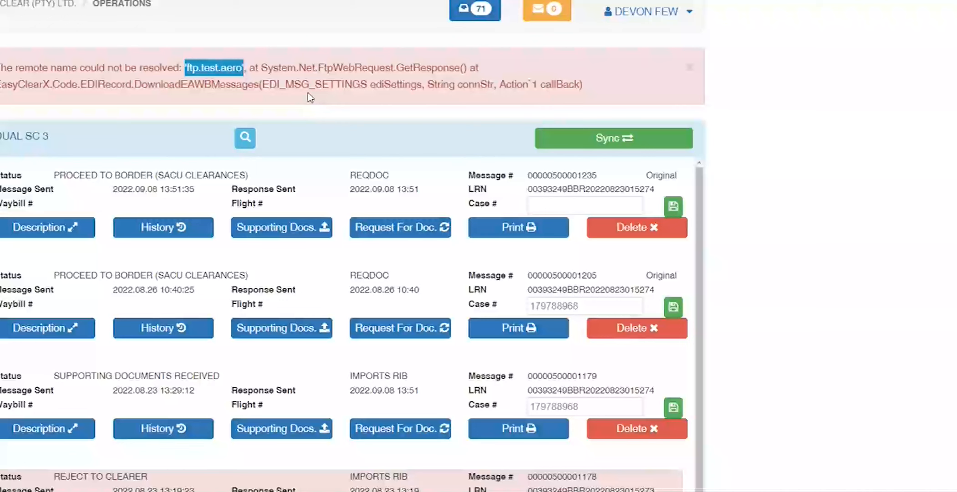
pyautogui.click(551, 138)
pyautogui.click(481, 137)
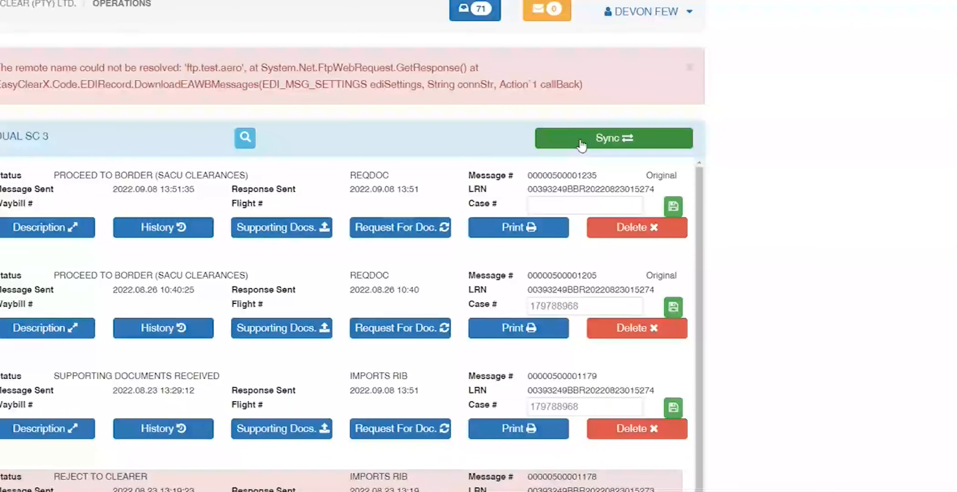
# Step: Recheck the inbox, close it, and open file DEVON 10012
pyautogui.click(474, 9)
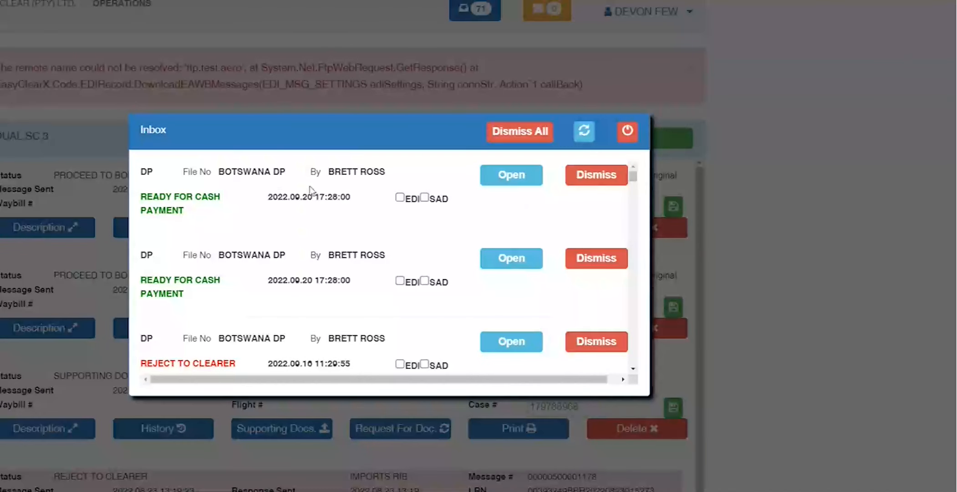
pyautogui.click(627, 131)
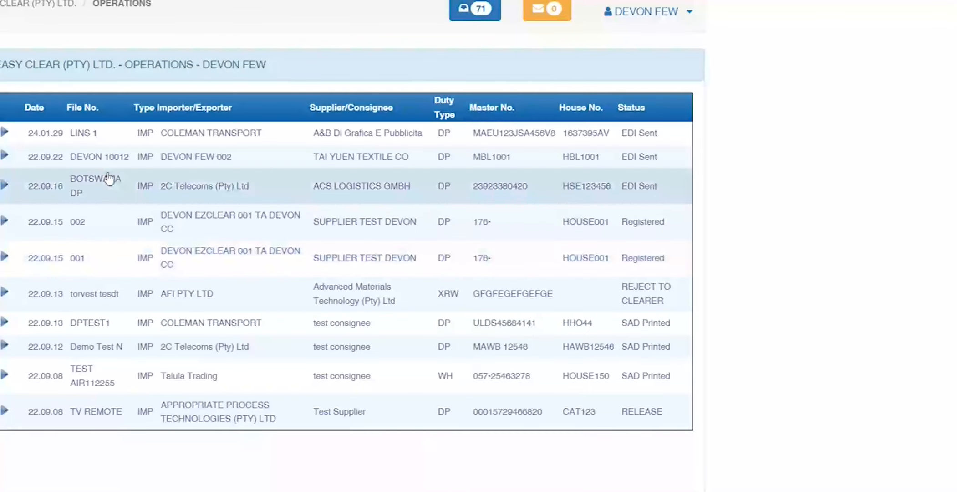
pyautogui.click(62, 158)
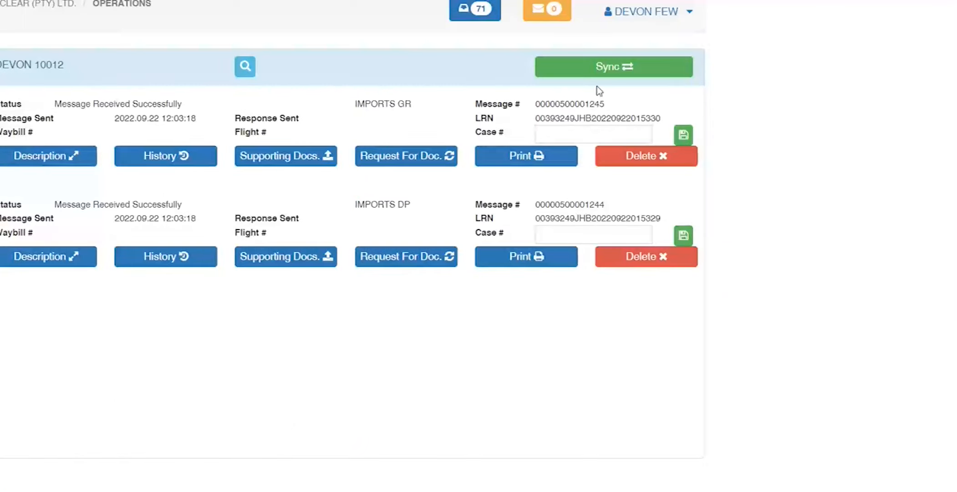
# Step: Sync file DEVON 10012 with customs to fetch the latest bill responses
pyautogui.click(601, 68)
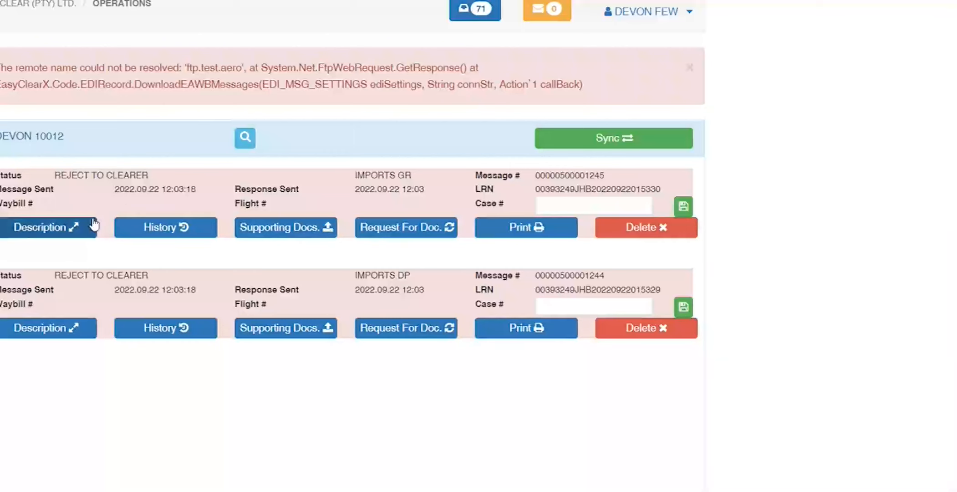
pyautogui.click(47, 231)
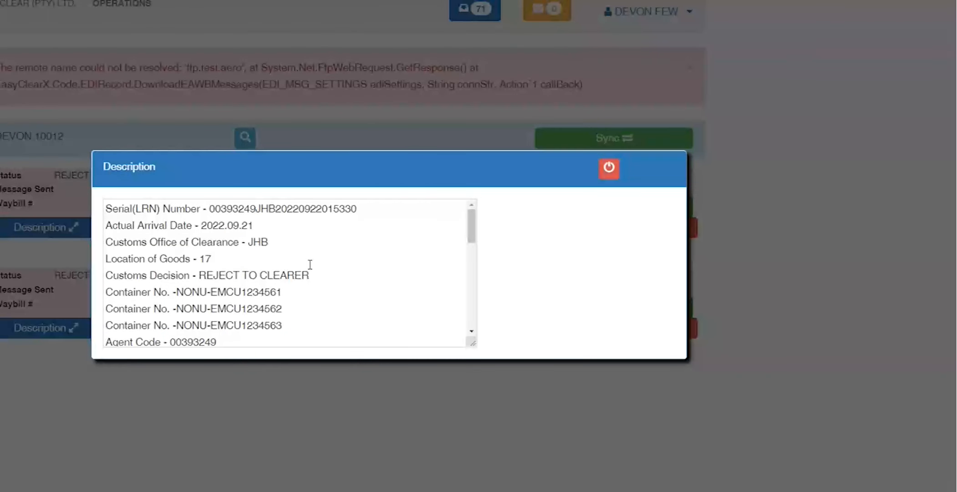
pyautogui.moveTo(297, 324); pyautogui.dragTo(92, 182)
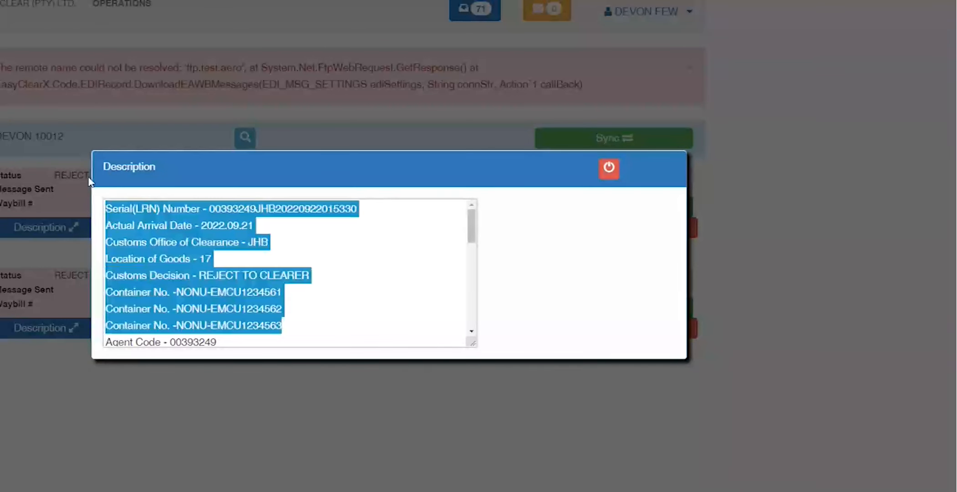
pyautogui.scroll(-3, 406, 258)
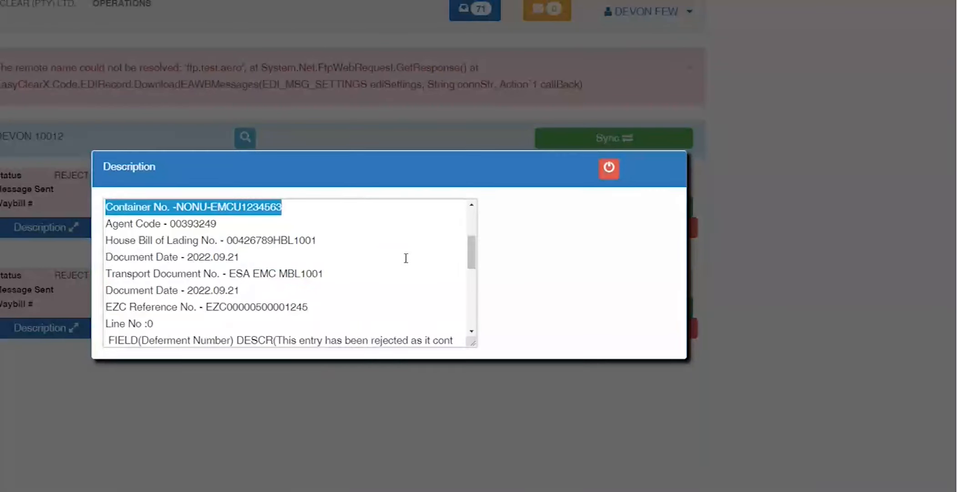
pyautogui.scroll(-2, 406, 257)
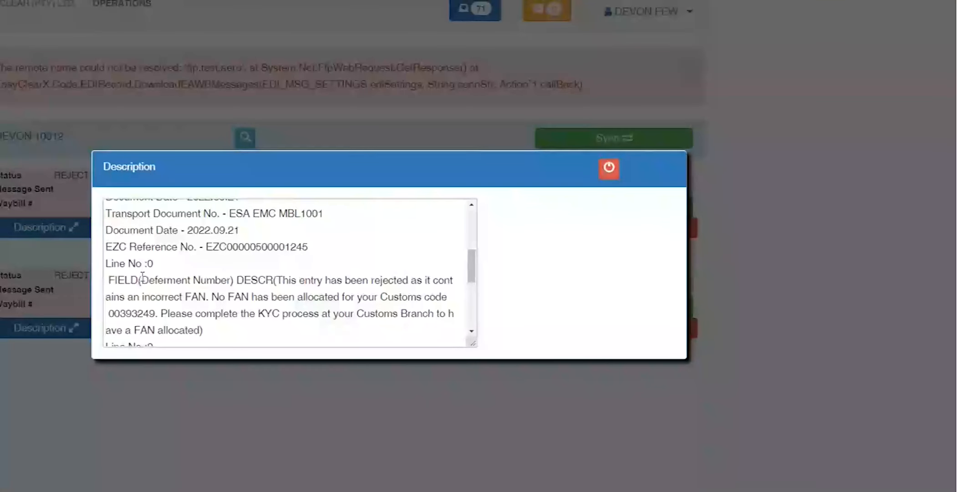
pyautogui.moveTo(143, 279); pyautogui.dragTo(279, 296)
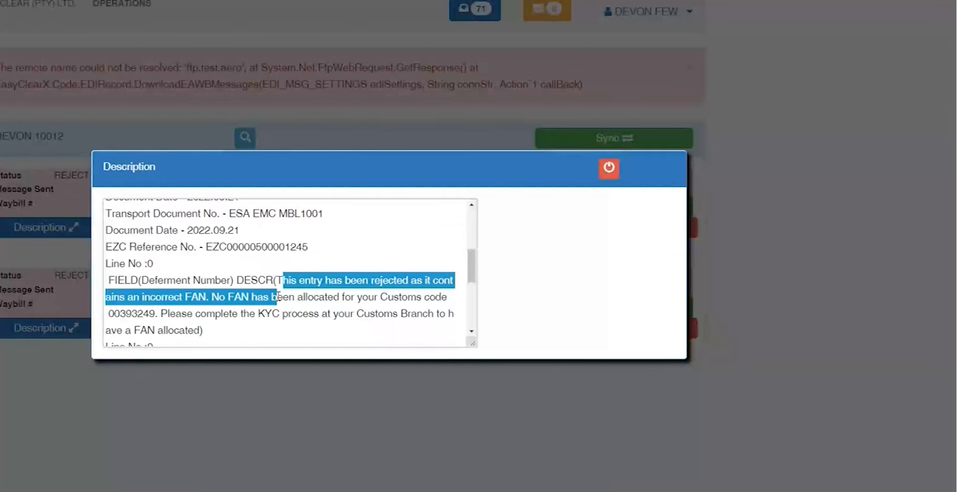
pyautogui.moveTo(199, 329); pyautogui.dragTo(277, 280)
pyautogui.scroll(-1, 303, 320)
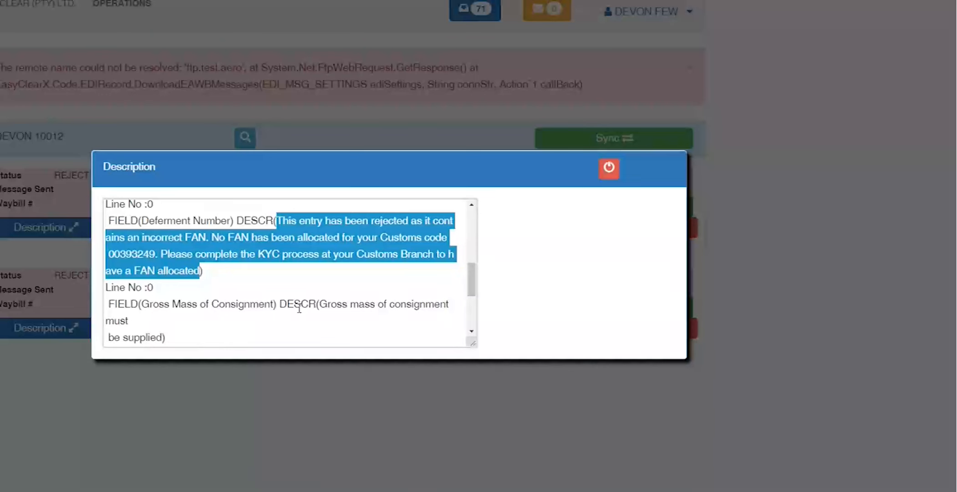
pyautogui.scroll(-1, 299, 309)
pyautogui.click(271, 244)
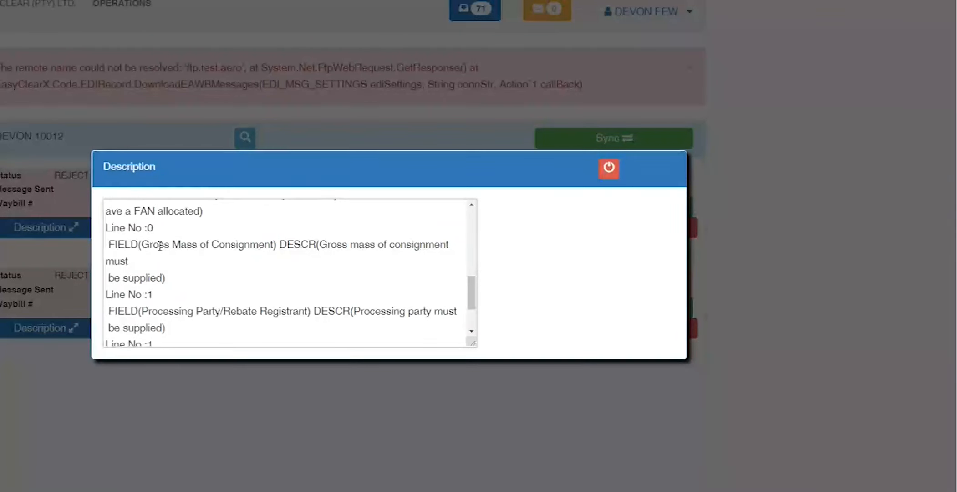
pyautogui.moveTo(274, 245); pyautogui.dragTo(141, 245)
pyautogui.moveTo(162, 279); pyautogui.dragTo(327, 242)
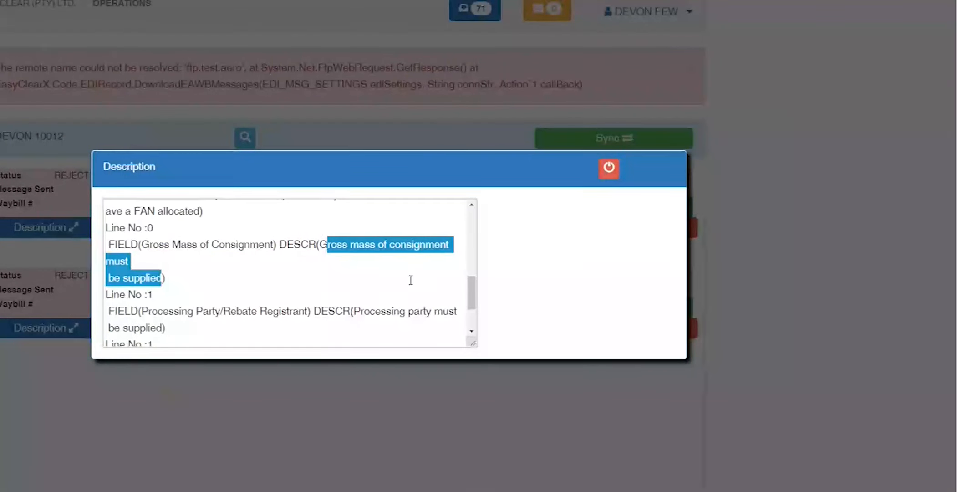
pyautogui.scroll(-3, 410, 280)
pyautogui.moveTo(159, 251); pyautogui.dragTo(306, 252)
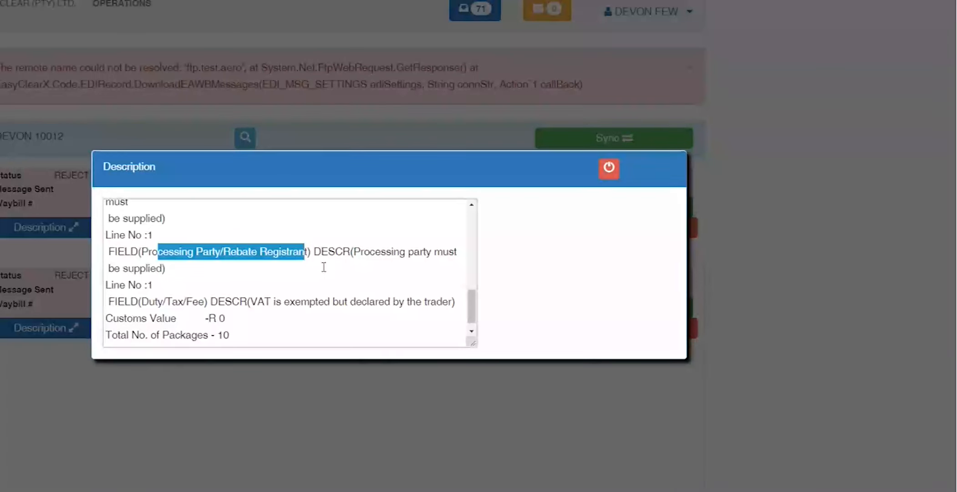
pyautogui.scroll(-1, 176, 293)
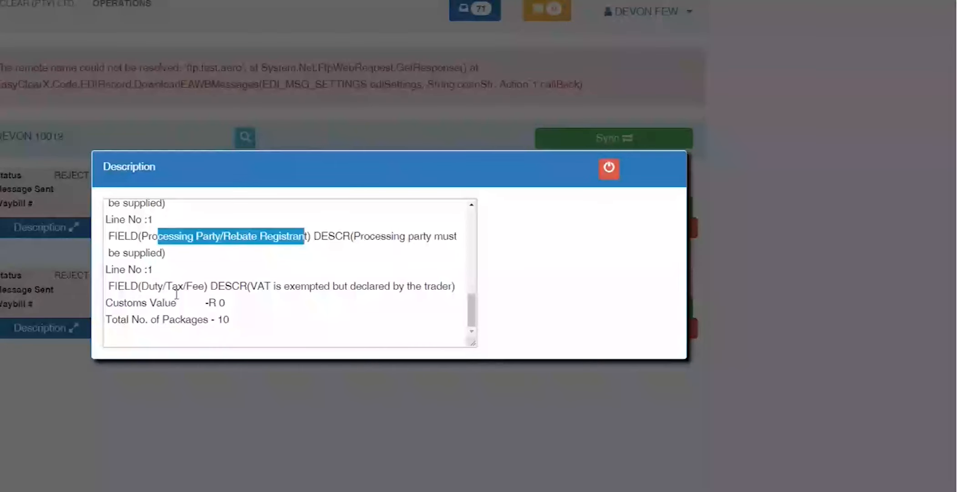
pyautogui.moveTo(251, 286); pyautogui.dragTo(450, 292)
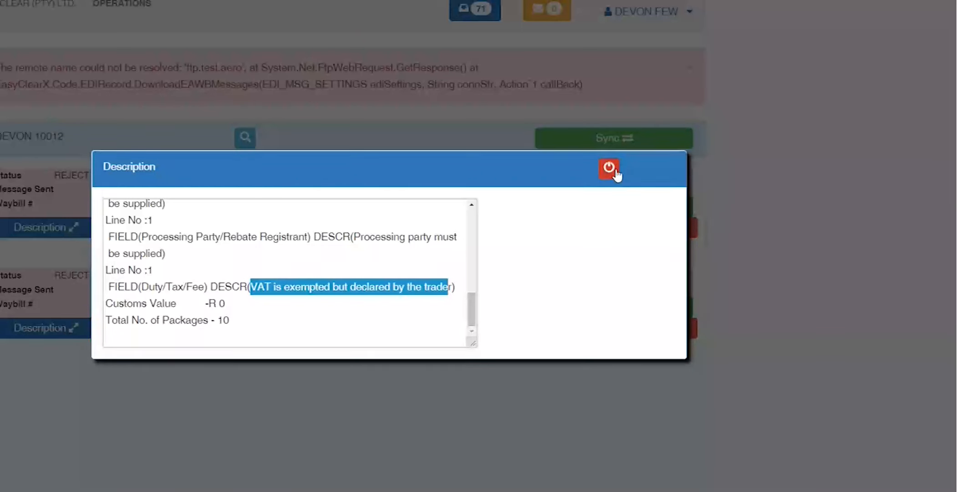
pyautogui.click(615, 172)
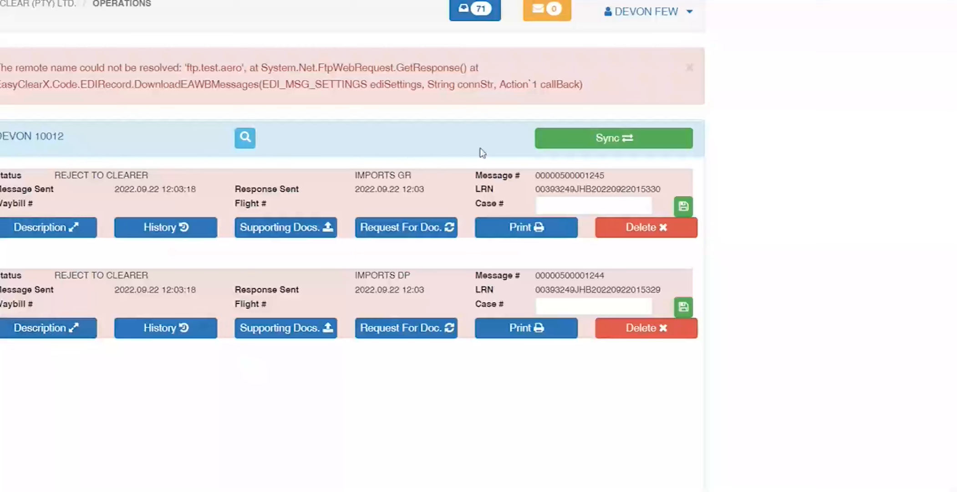
# Step: Read the DP bill's response details, highlighting the country of origin rejection reason
pyautogui.doubleClick(403, 175)
pyautogui.click(71, 327)
pyautogui.scroll(-5, 374, 274)
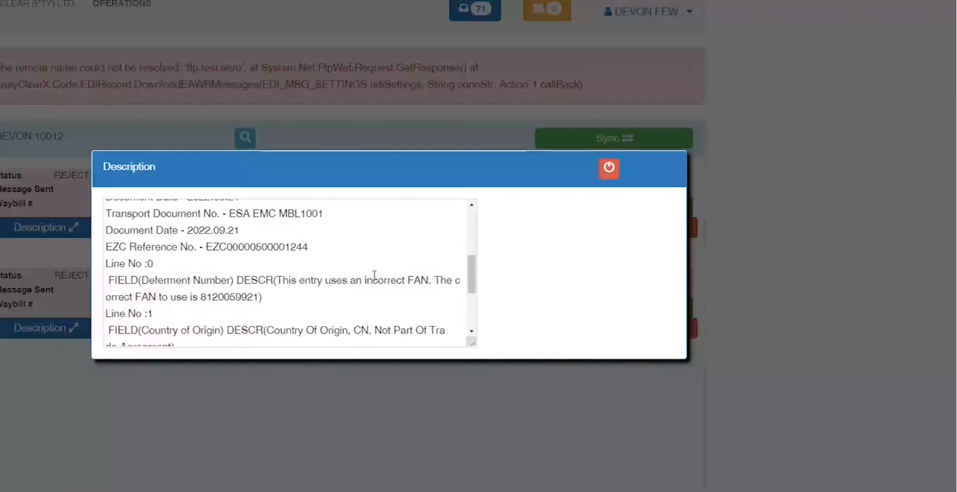
pyautogui.moveTo(334, 329); pyautogui.dragTo(436, 329)
pyautogui.scroll(-1, 437, 329)
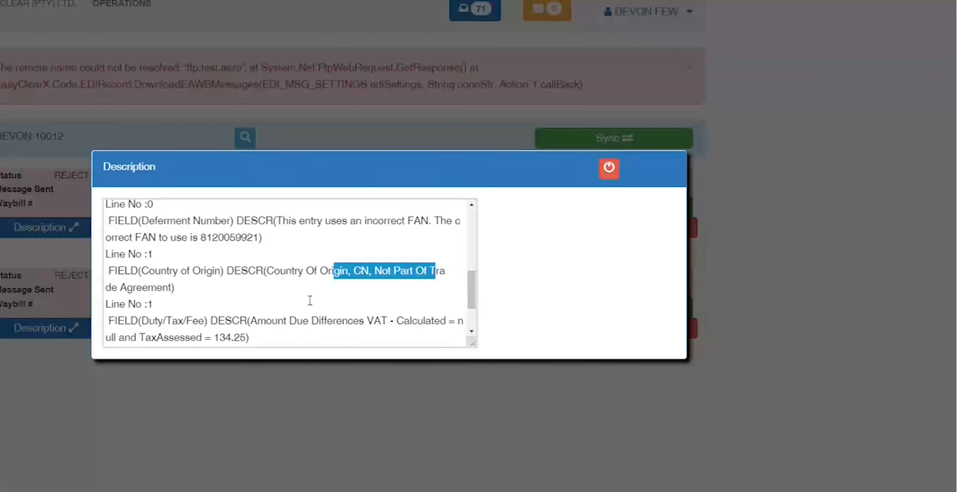
pyautogui.moveTo(245, 337); pyautogui.dragTo(214, 335)
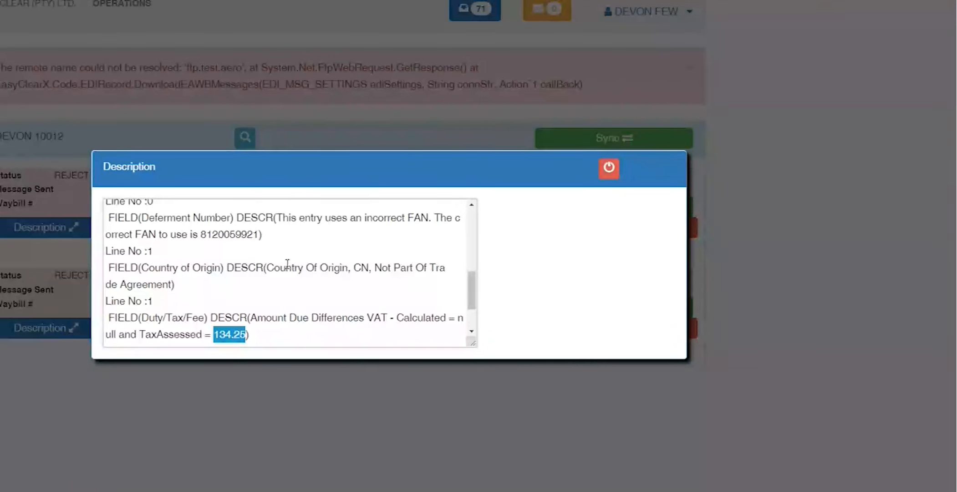
pyautogui.moveTo(285, 268); pyautogui.dragTo(407, 269)
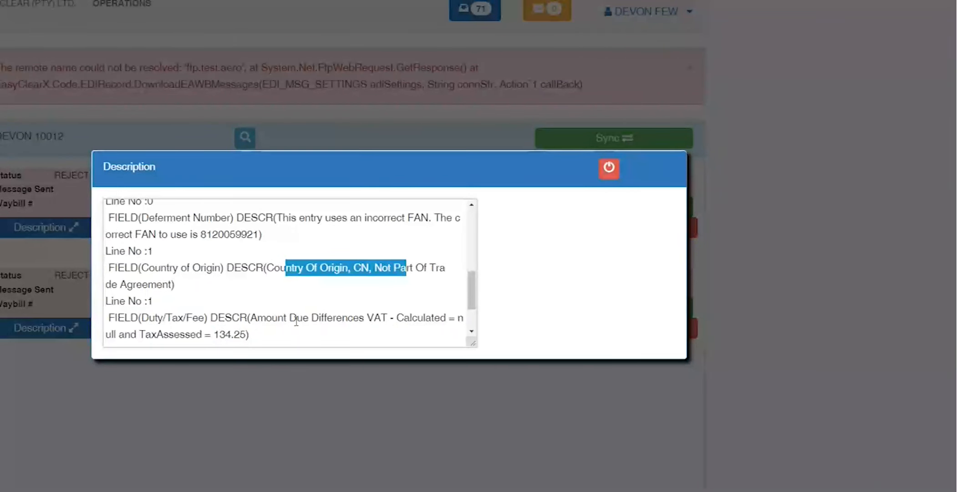
pyautogui.scroll(-2, 261, 271)
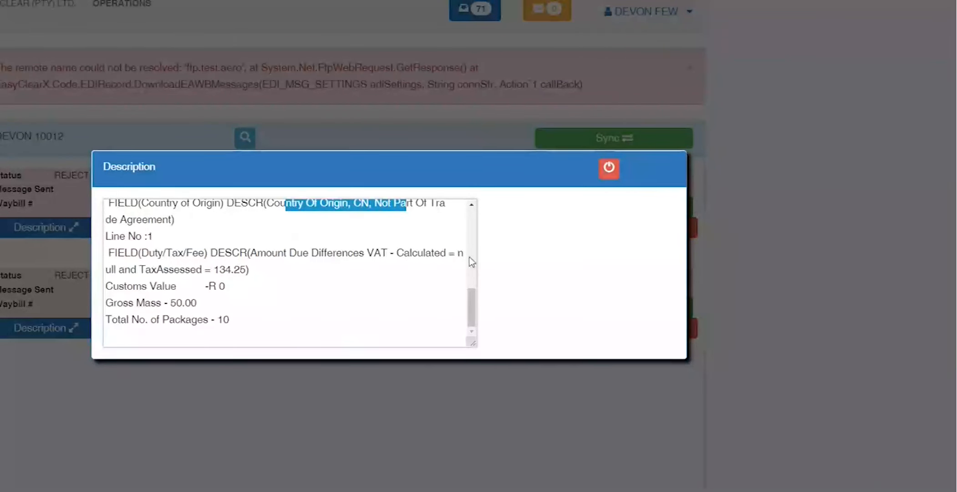
# Step: Close the DP response details and bring the Teams meeting window forward
pyautogui.click(609, 168)
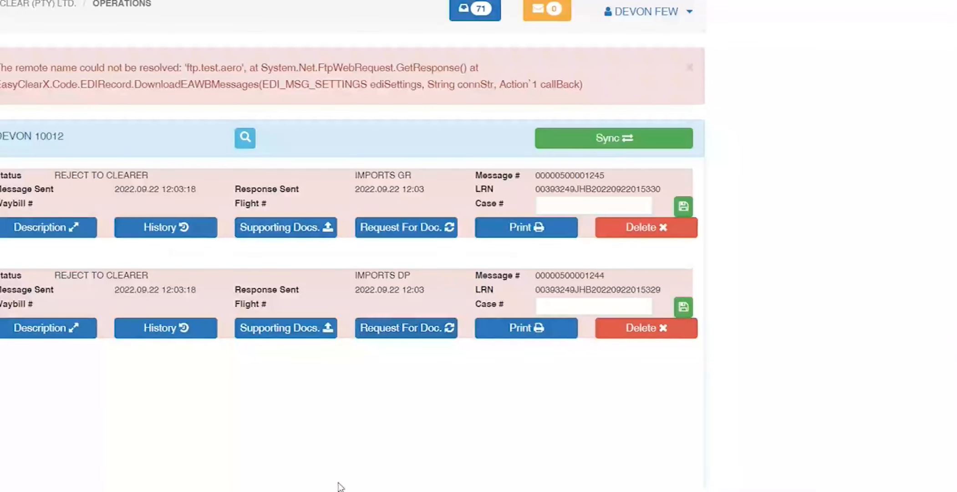
pyautogui.moveTo(315, 491)
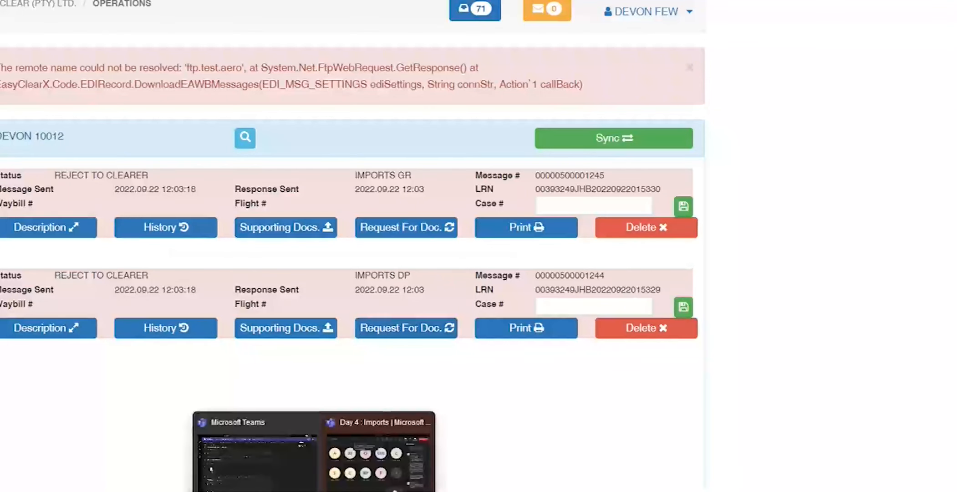
pyautogui.click(381, 460)
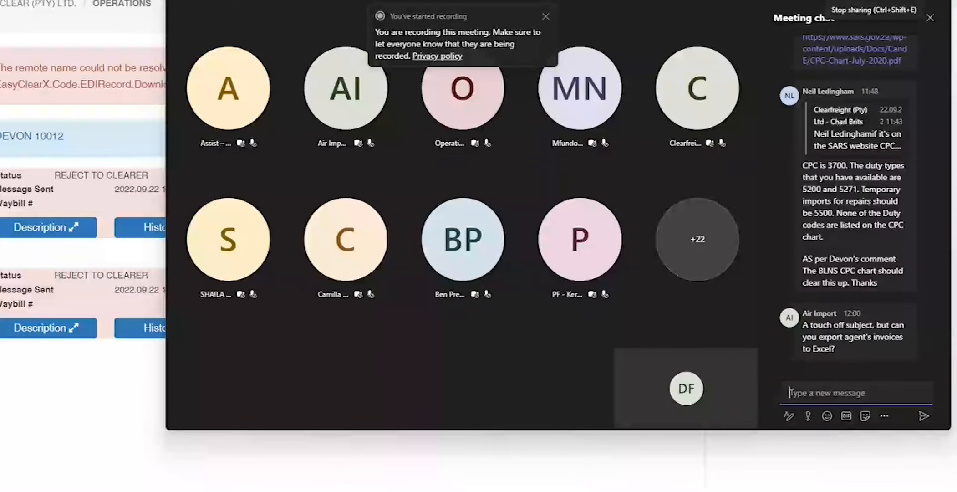